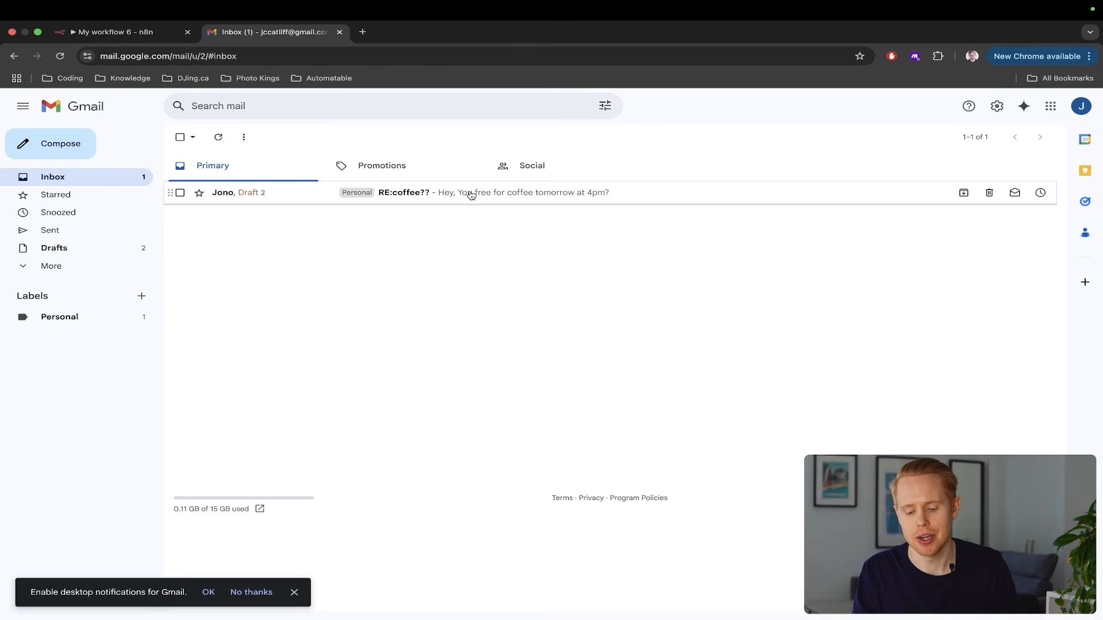
Review the Gmail label nodes and the reply and sheet nodes in the n8n workflow
key(ctrl+shift+Tab)
drag(575, 183, 683, 522)
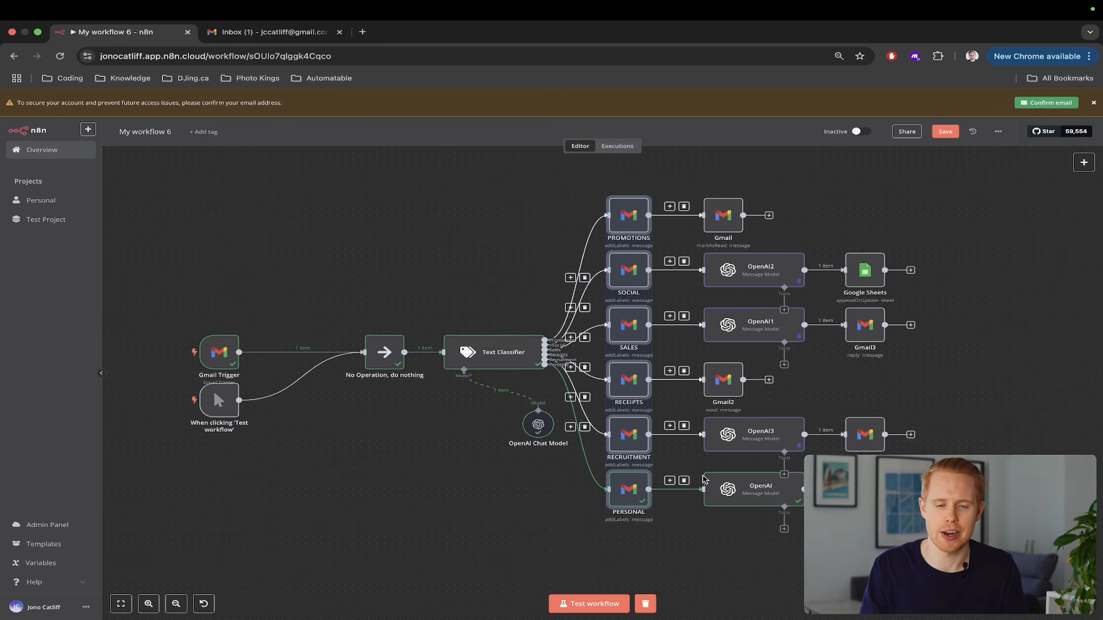
scroll(704, 481, right, 1)
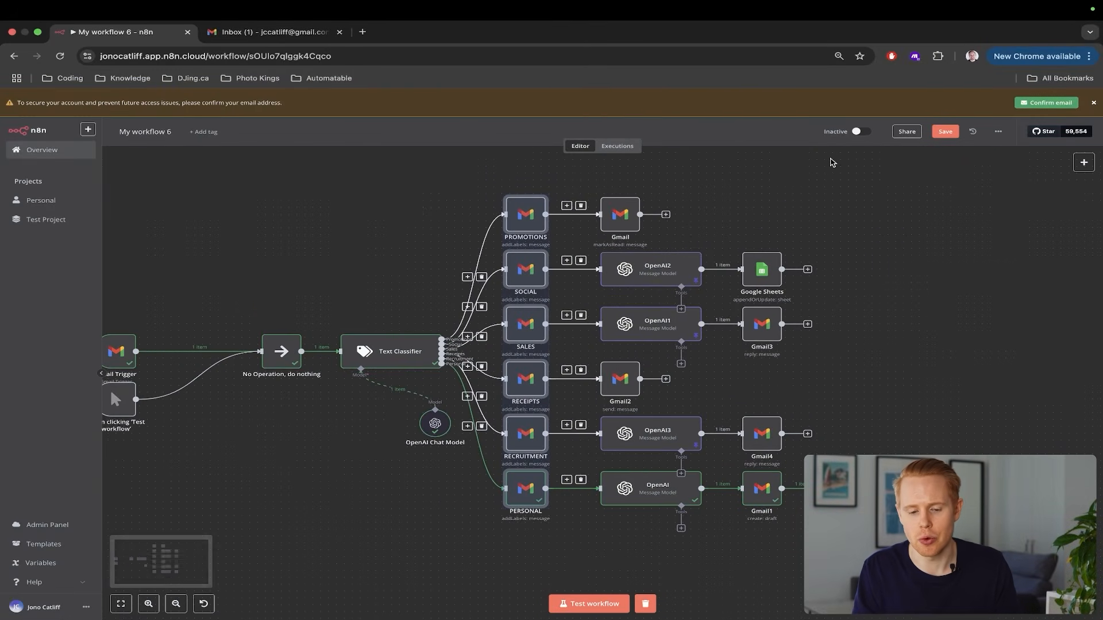
drag(830, 162, 598, 525)
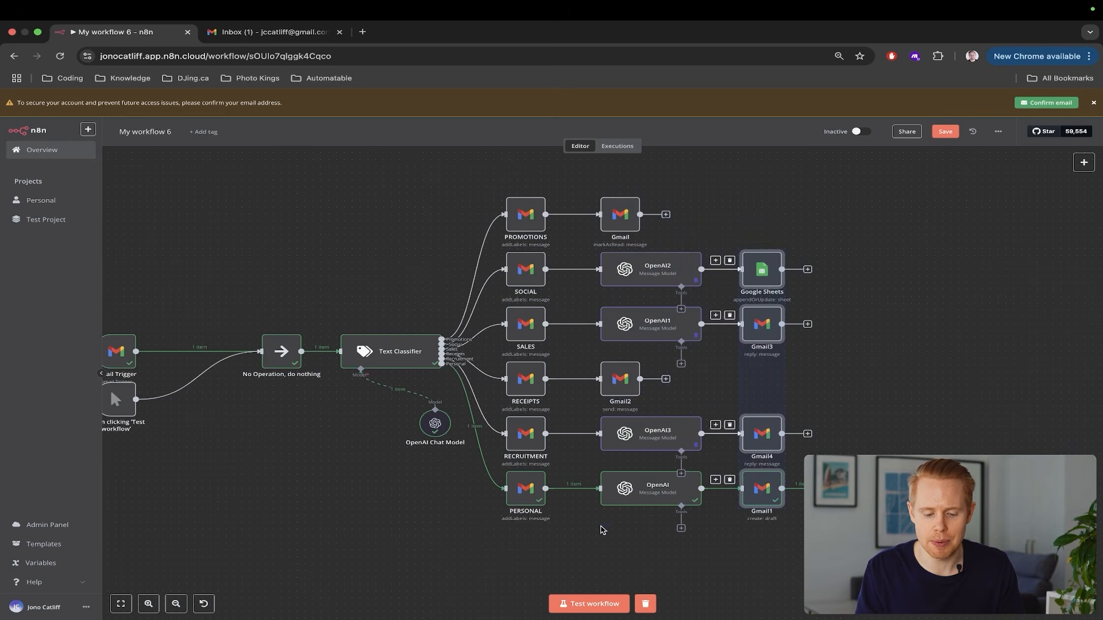
scroll(328, 475, left, 3)
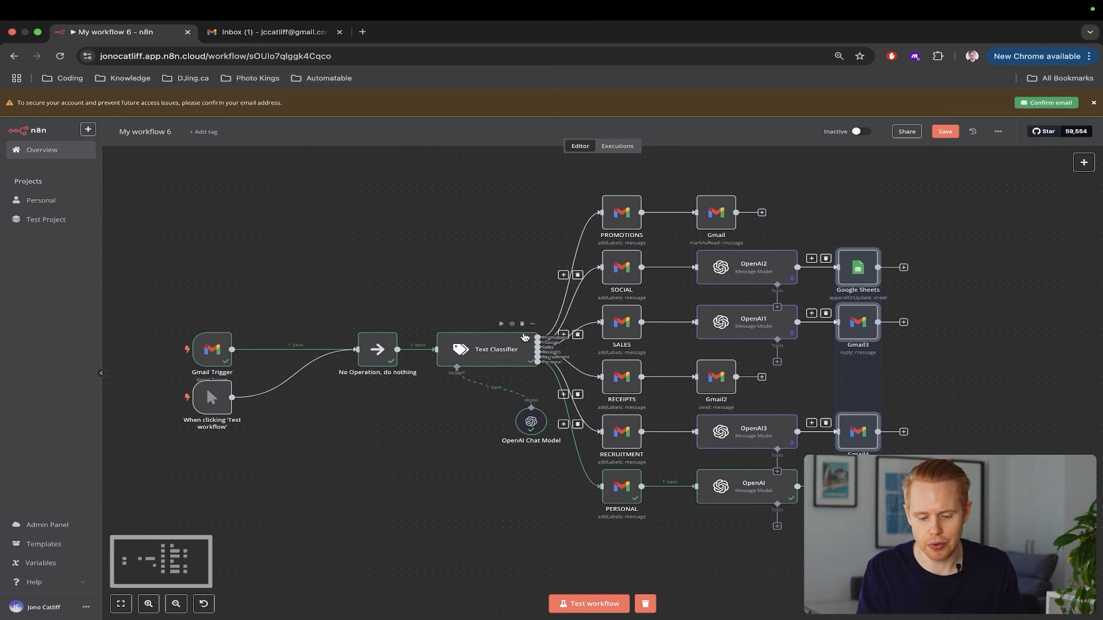
Open the RE:coffee?? email in Gmail, then return to the n8n canvas
key(ctrl+Tab)
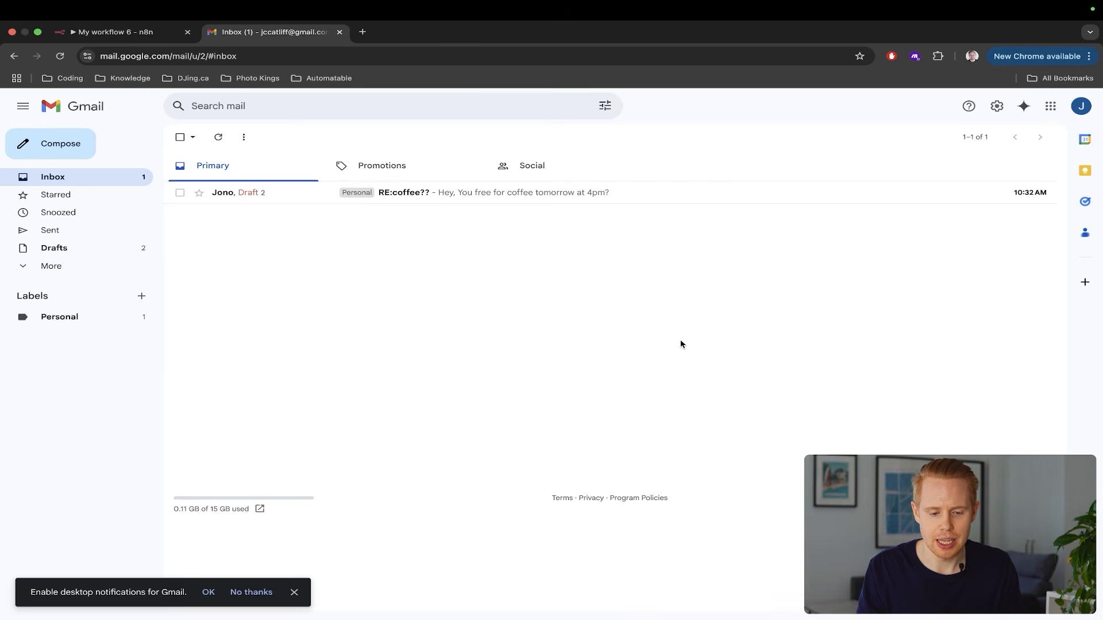
click(365, 197)
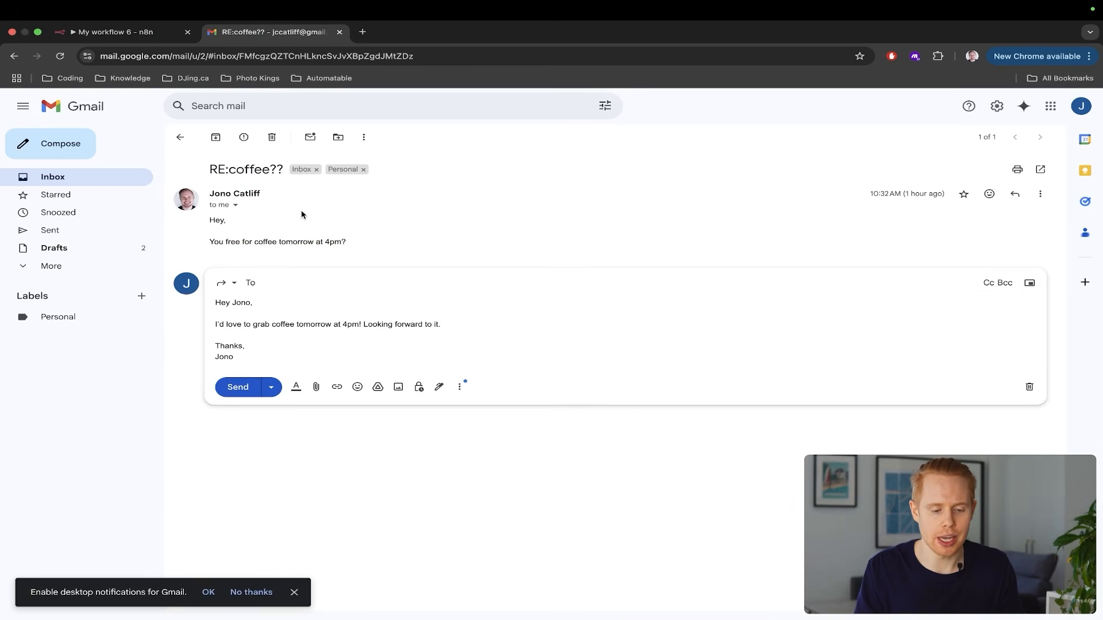
key(ctrl+shift+Tab)
scroll(861, 409, up, 3)
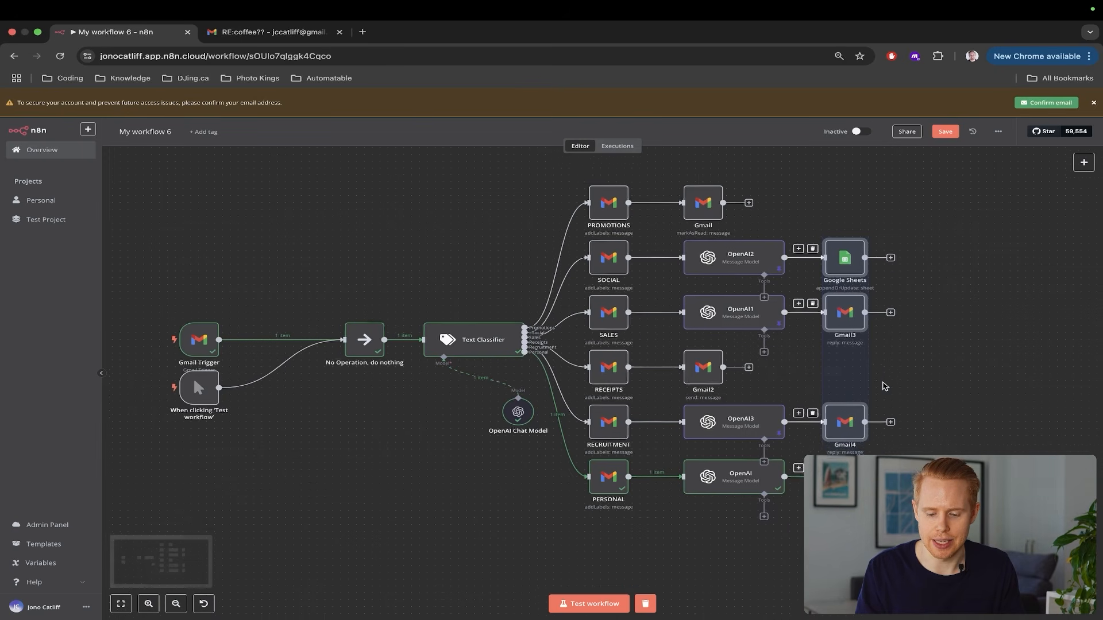
scroll(862, 410, up, 4)
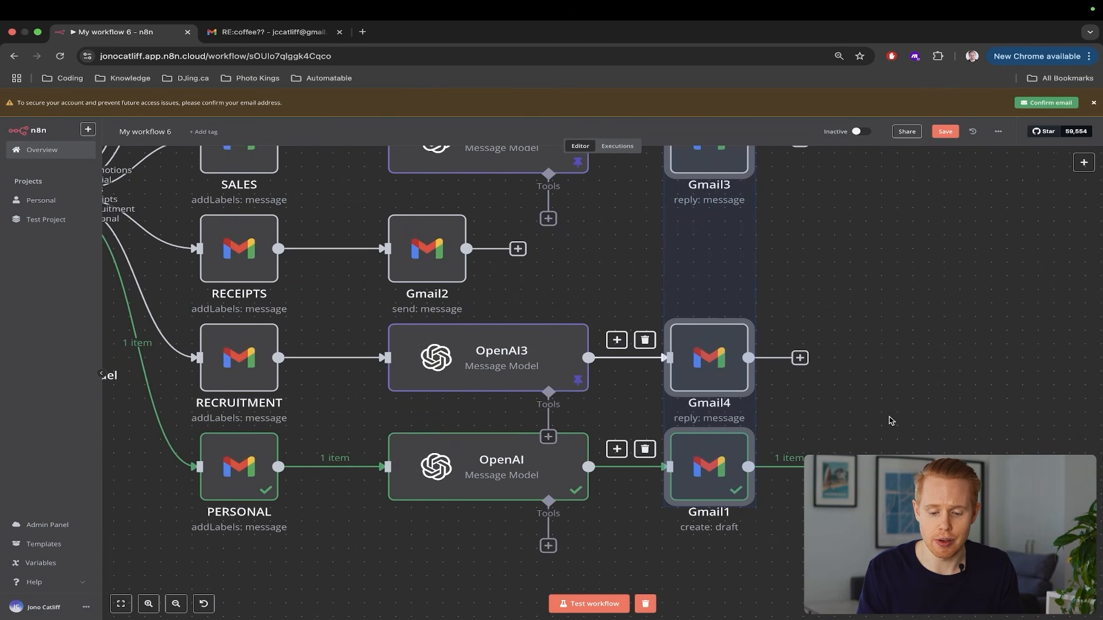
Select and deselect the Gmail1 draft node, then zoom into the canvas
drag(823, 409, 644, 525)
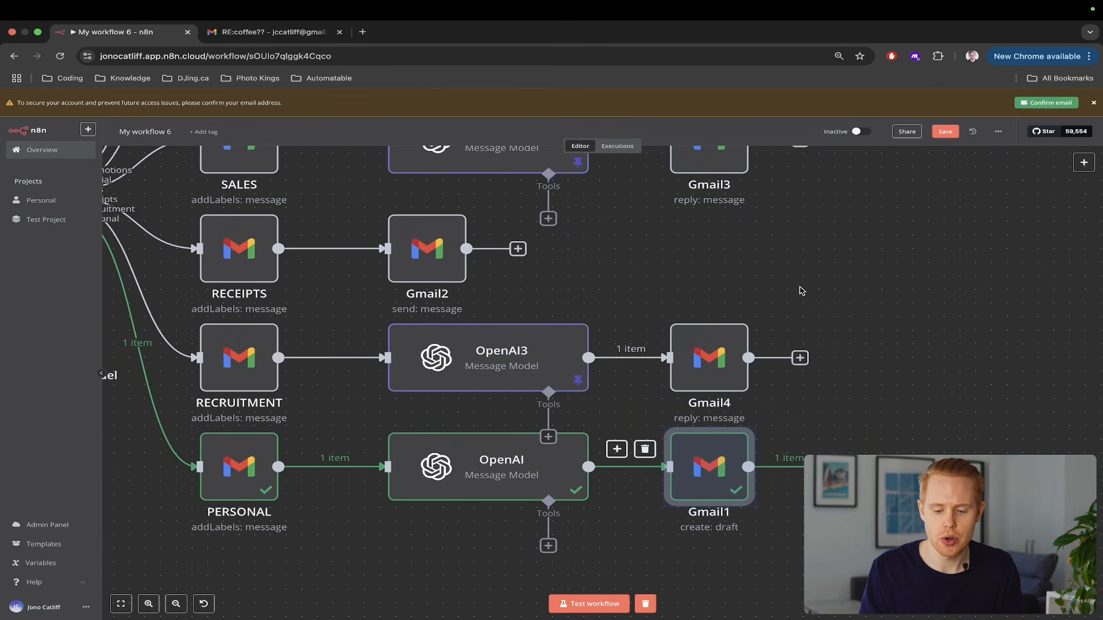
click(802, 290)
scroll(687, 420, left, 1)
scroll(687, 419, up, 3)
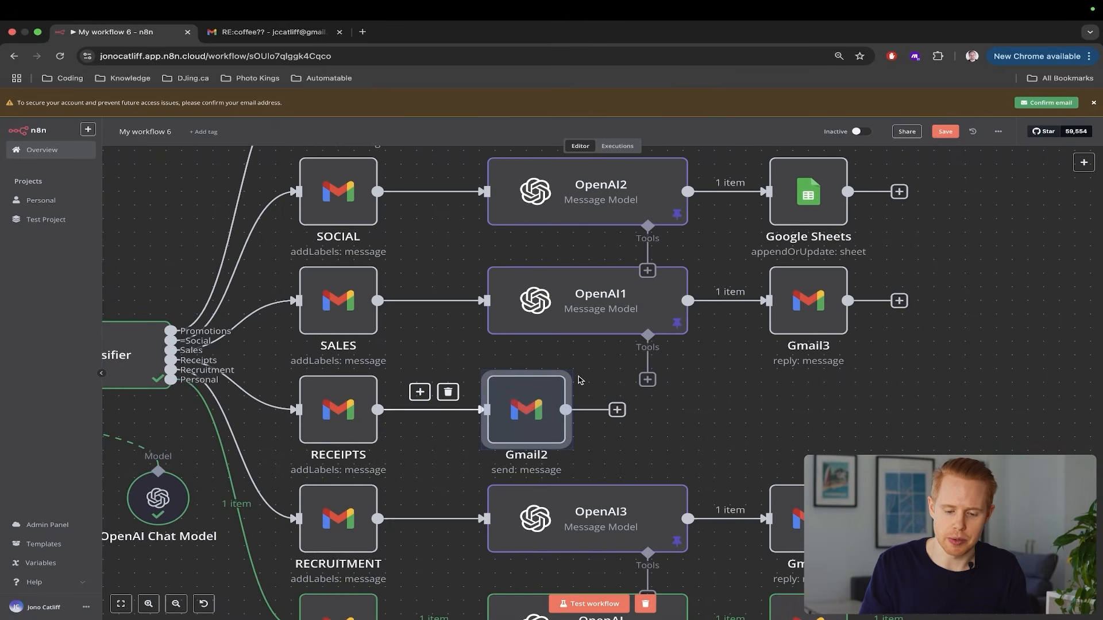
scroll(579, 380, up, 2)
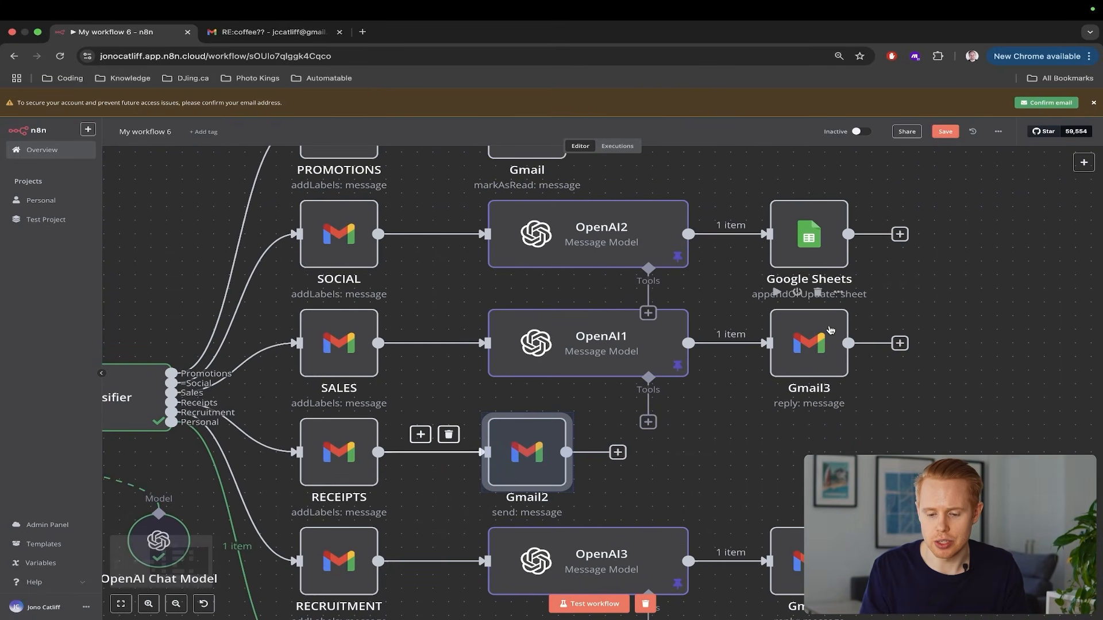
scroll(882, 313, up, 5)
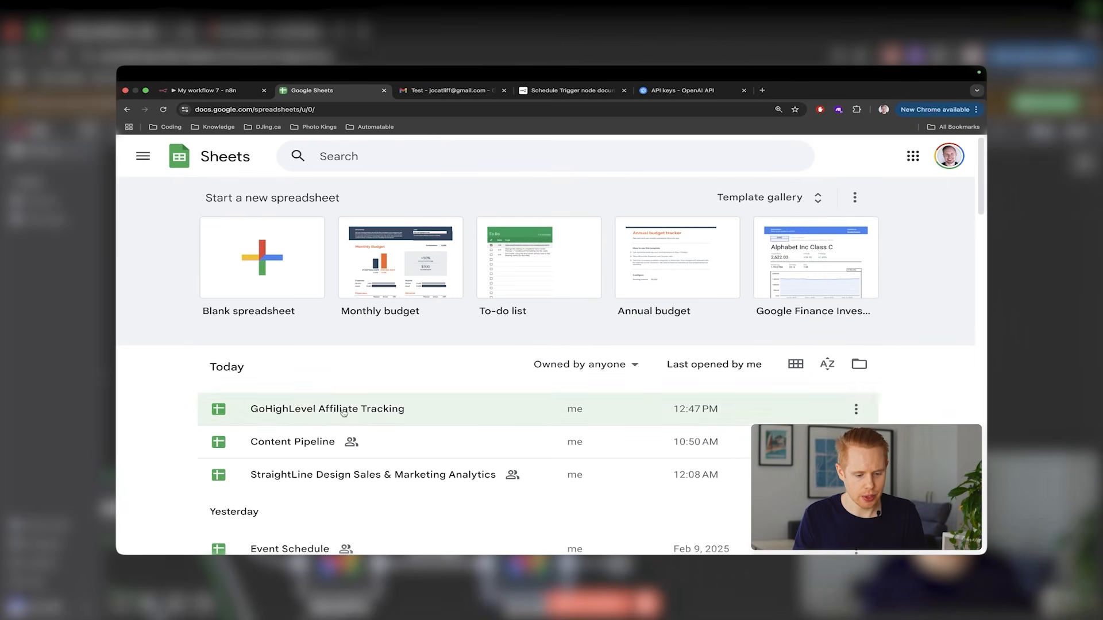
Scroll the Sheets list, then select the PROMOTIONS and mark-as-read Gmail nodes in n8n
scroll(338, 440, down, 3)
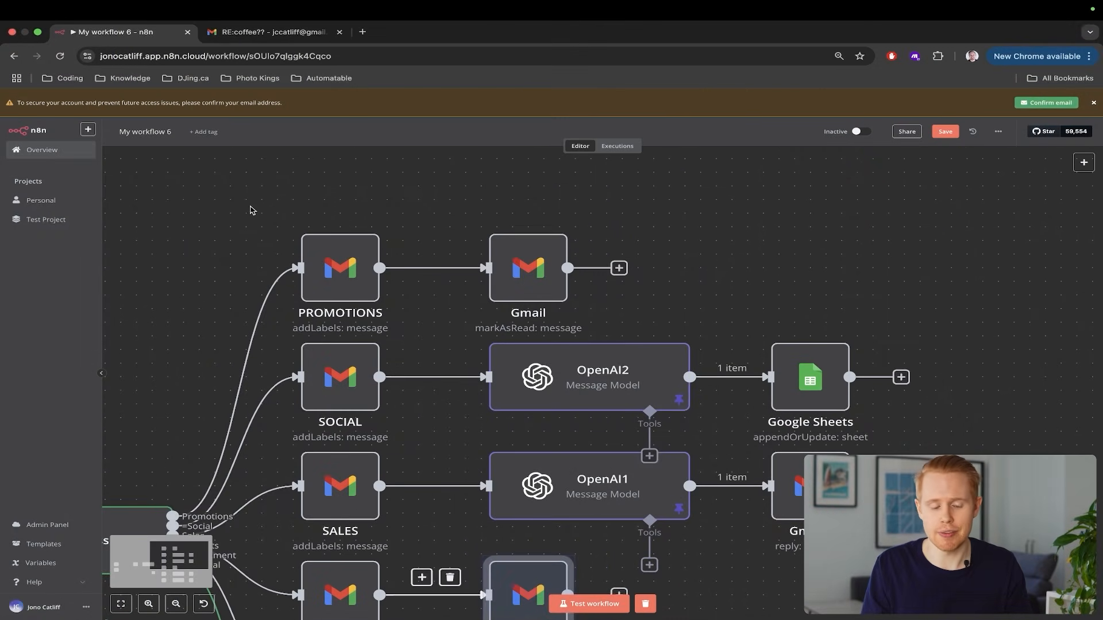
drag(251, 207, 461, 337)
drag(547, 331, 616, 342)
scroll(615, 342, down, 6)
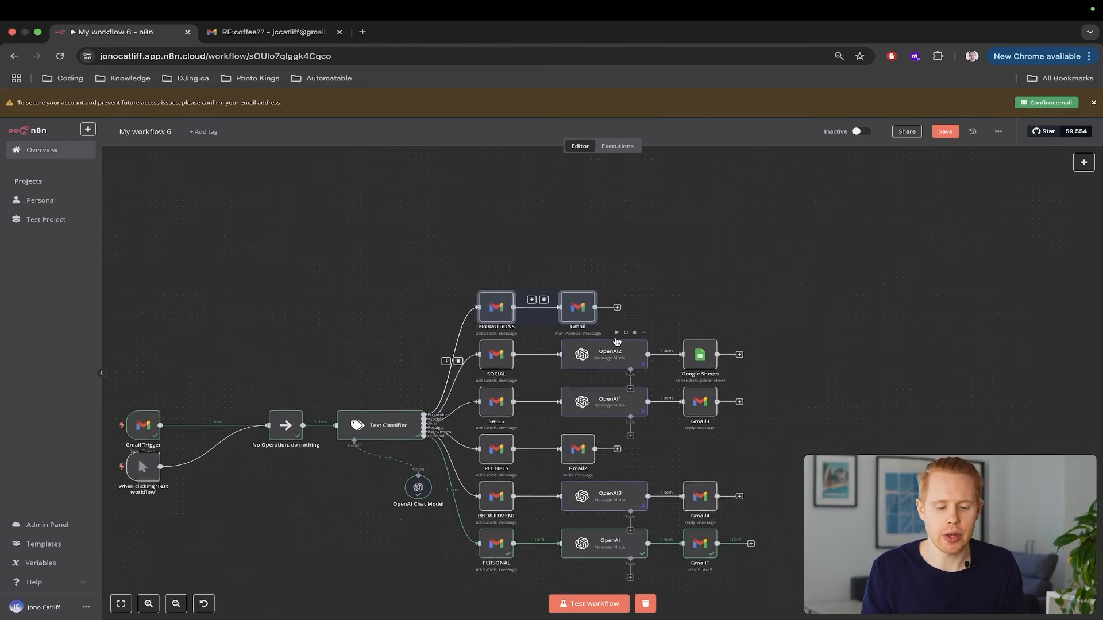
Return Gmail to the inbox list, then open n8n's workflow menu to create a blank workflow
scroll(616, 342, down, 2)
scroll(616, 342, left, 2)
scroll(377, 317, up, 2)
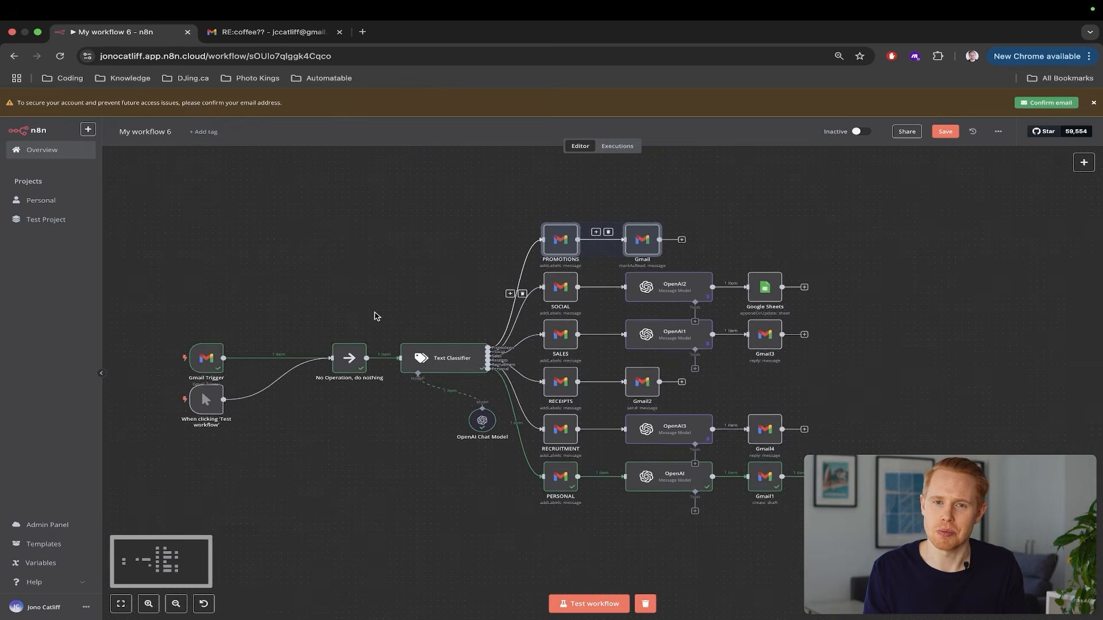
scroll(374, 314, down, 1)
scroll(374, 314, left, 1)
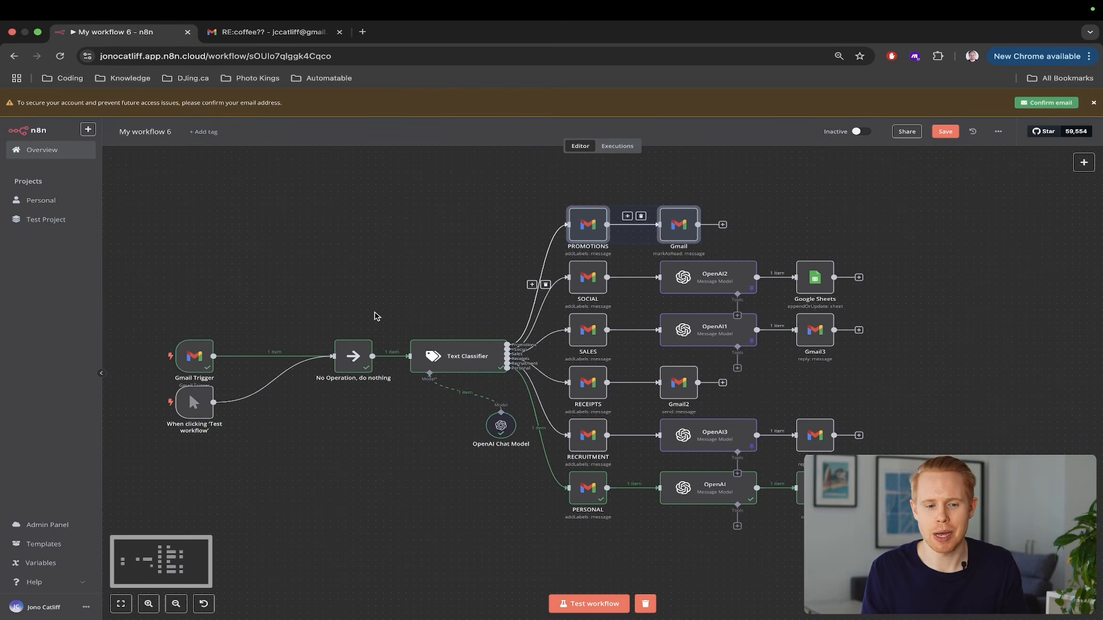
key(ctrl+Tab)
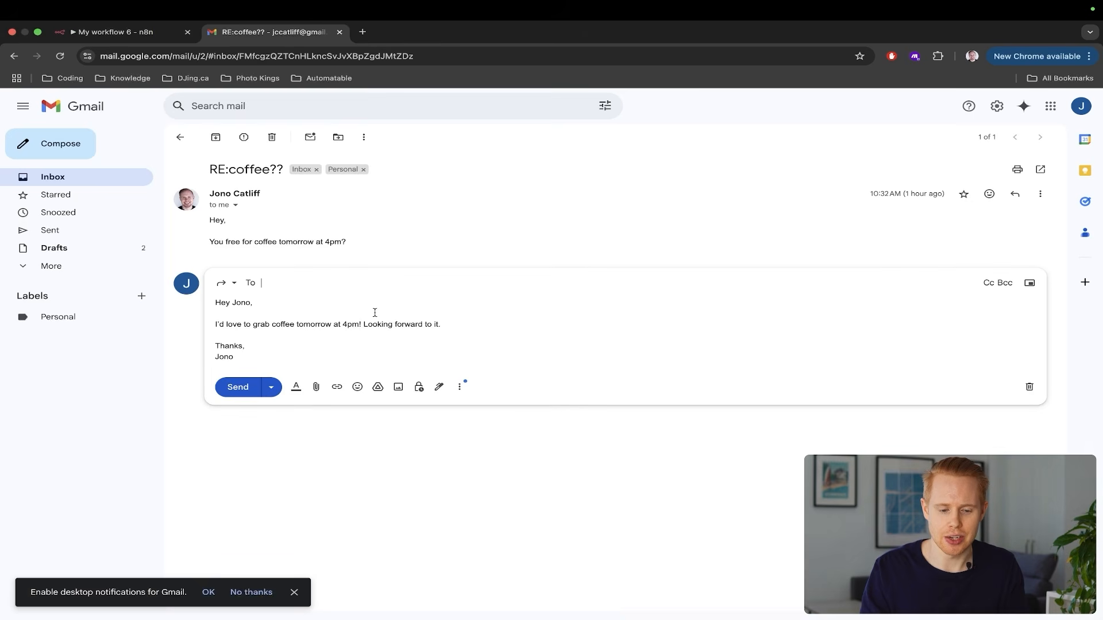
click(185, 137)
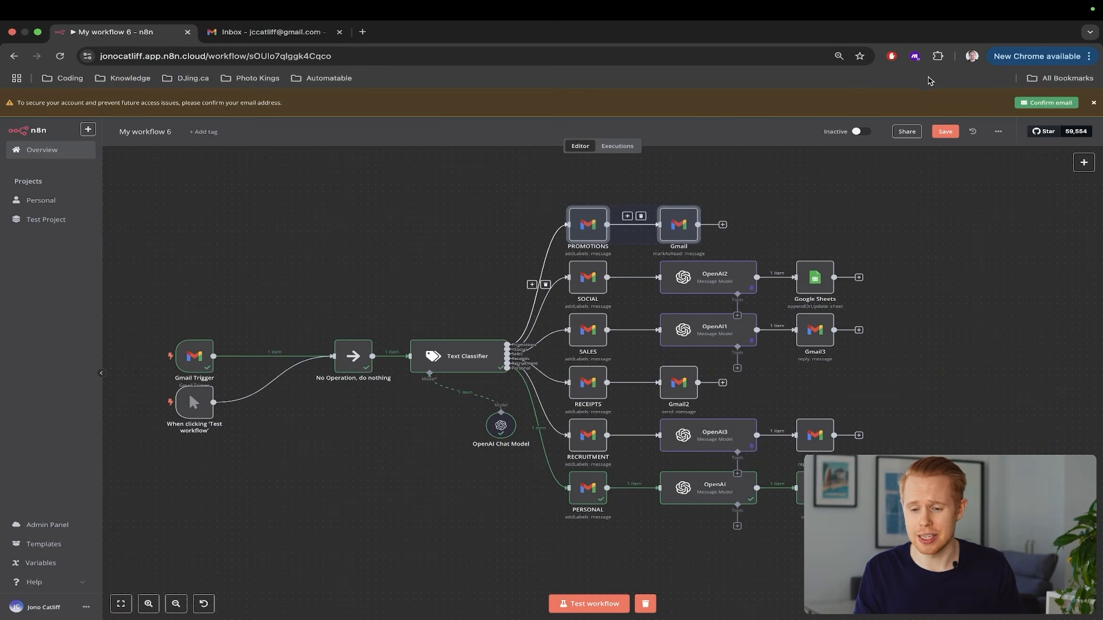
click(998, 132)
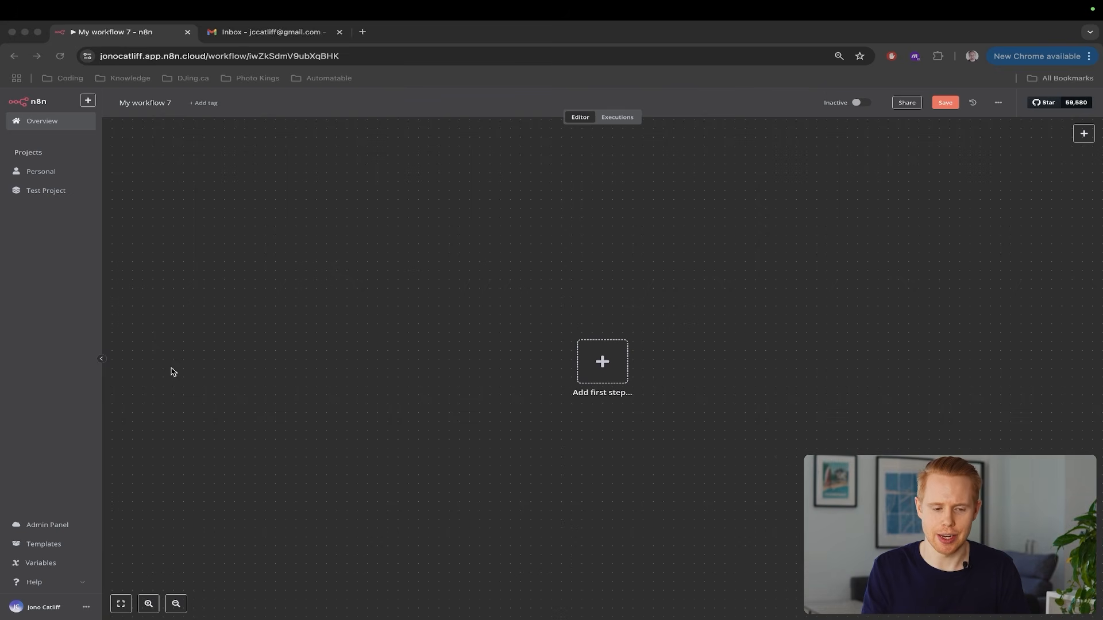
Add a Gmail 'On message received' trigger as the new workflow's first step
click(479, 363)
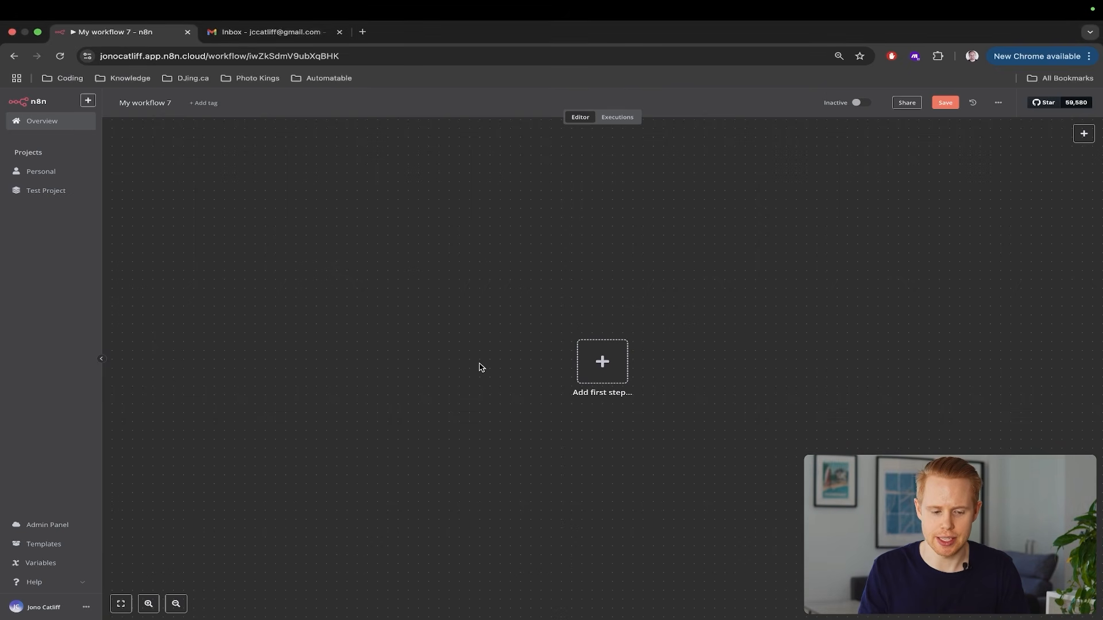
key(ctrl+Tab)
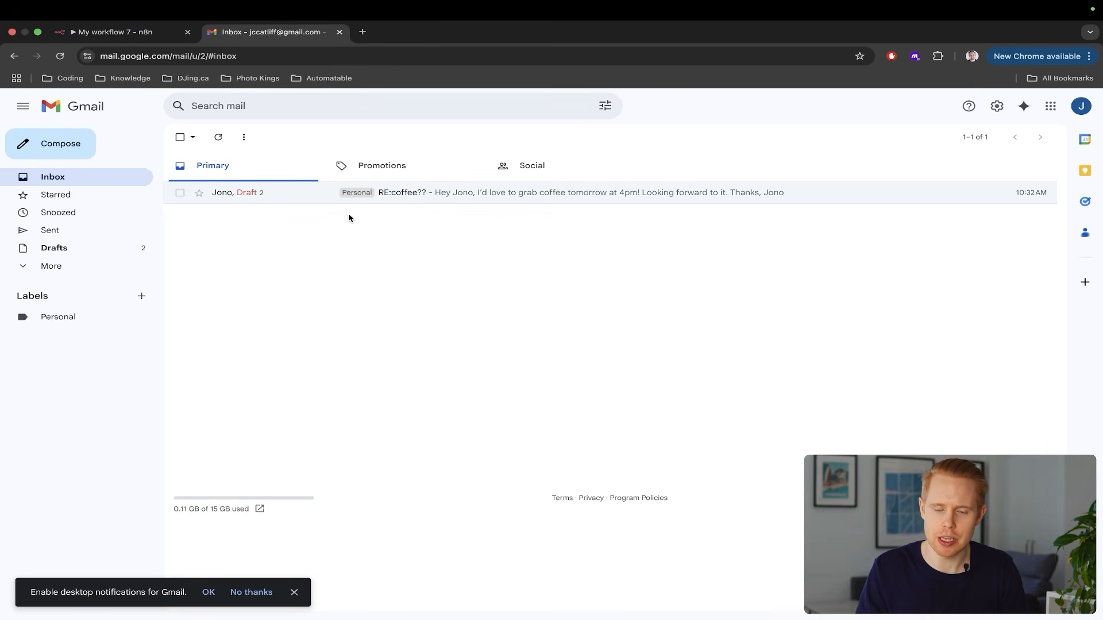
key(ctrl+shift+Tab)
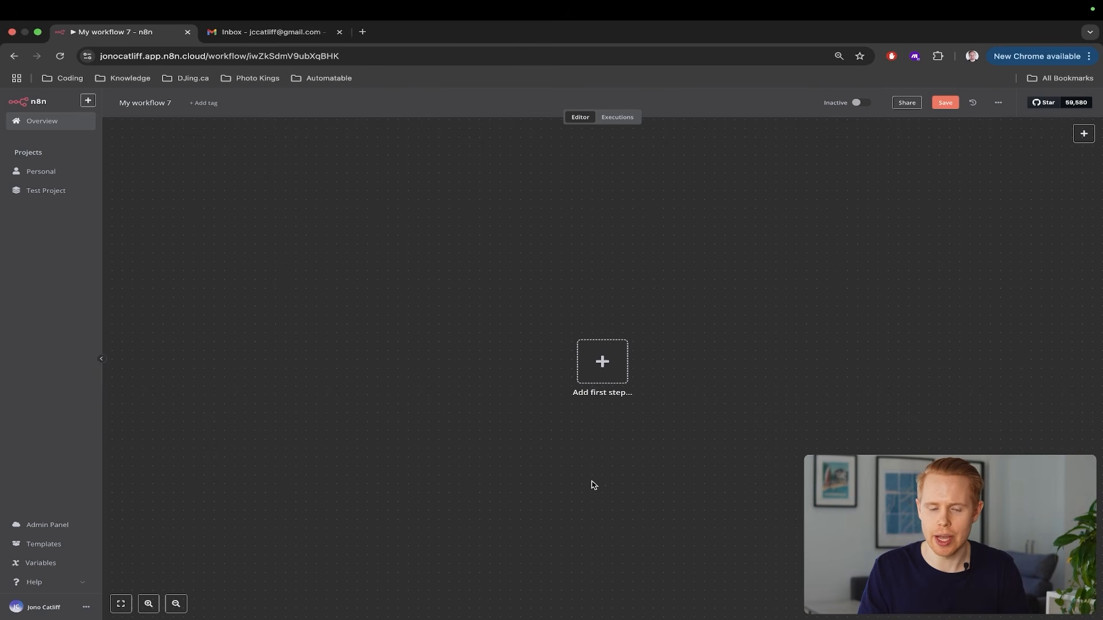
click(609, 373)
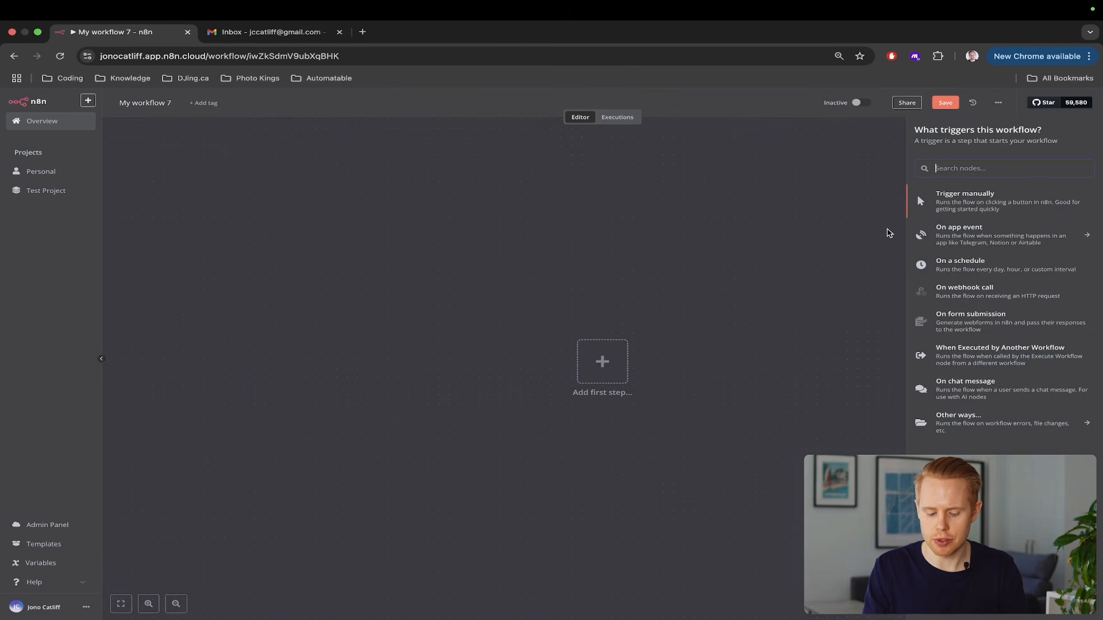
text(gmail)
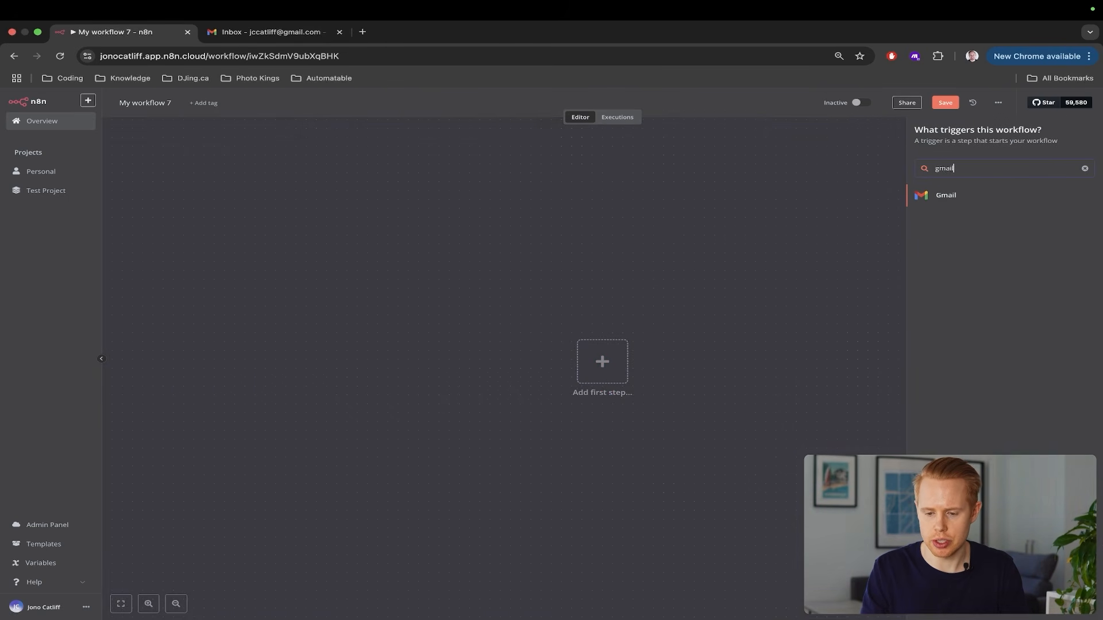
click(1011, 196)
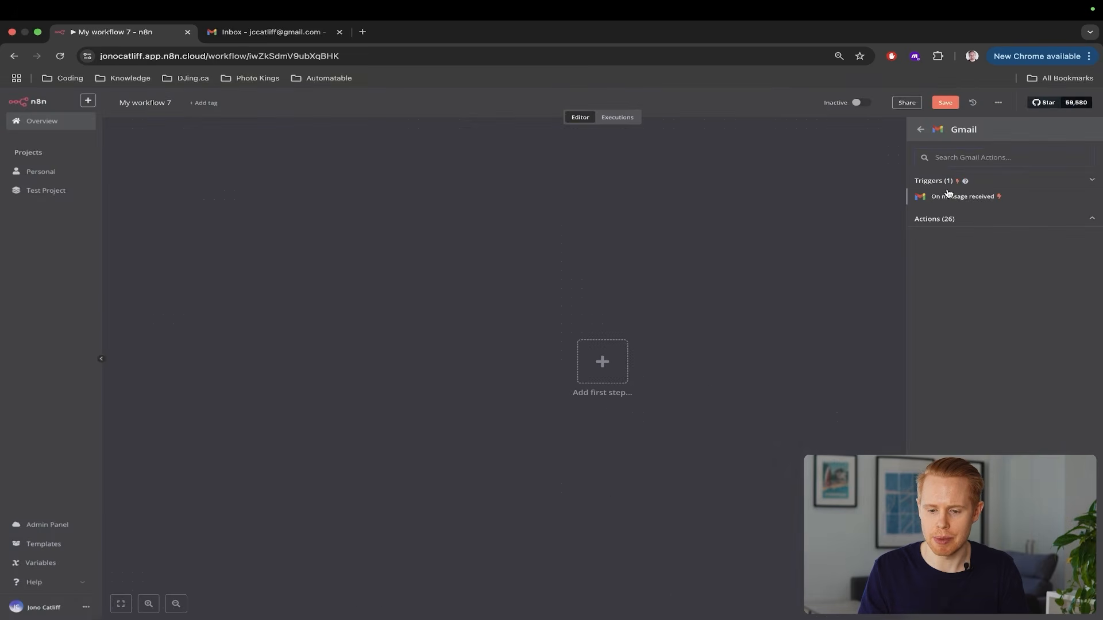
click(948, 198)
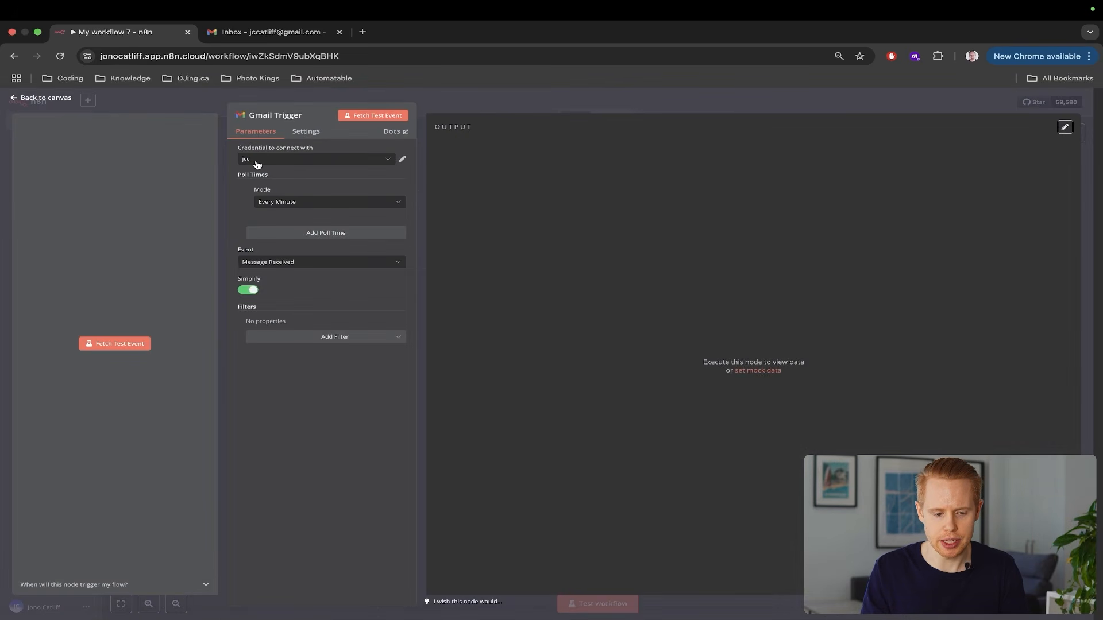
scroll(257, 165, up, 5)
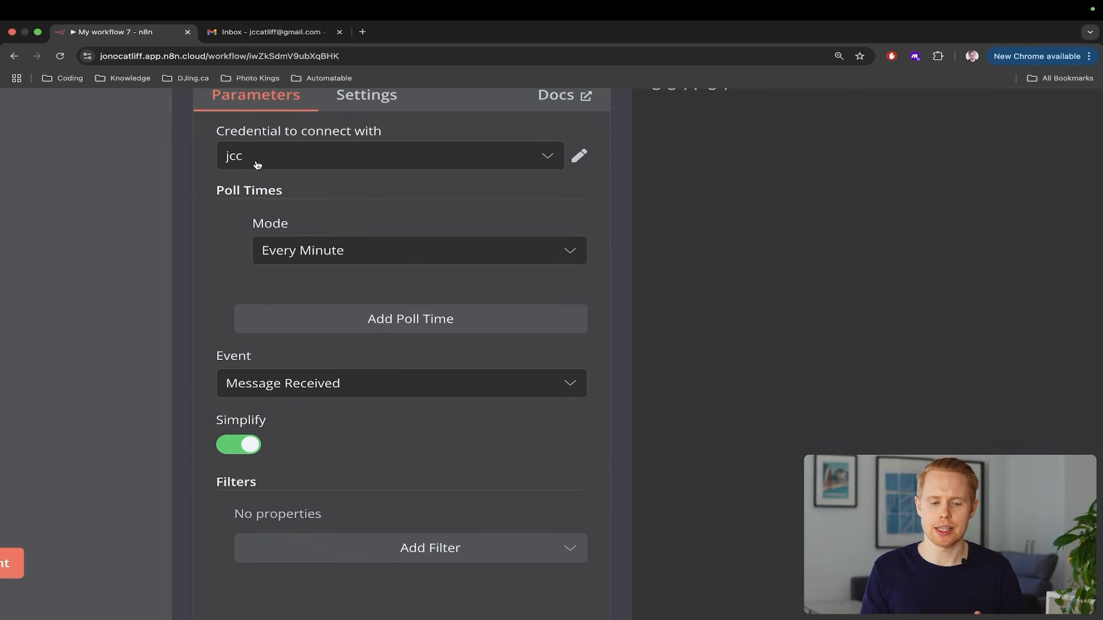
scroll(257, 165, up, 2)
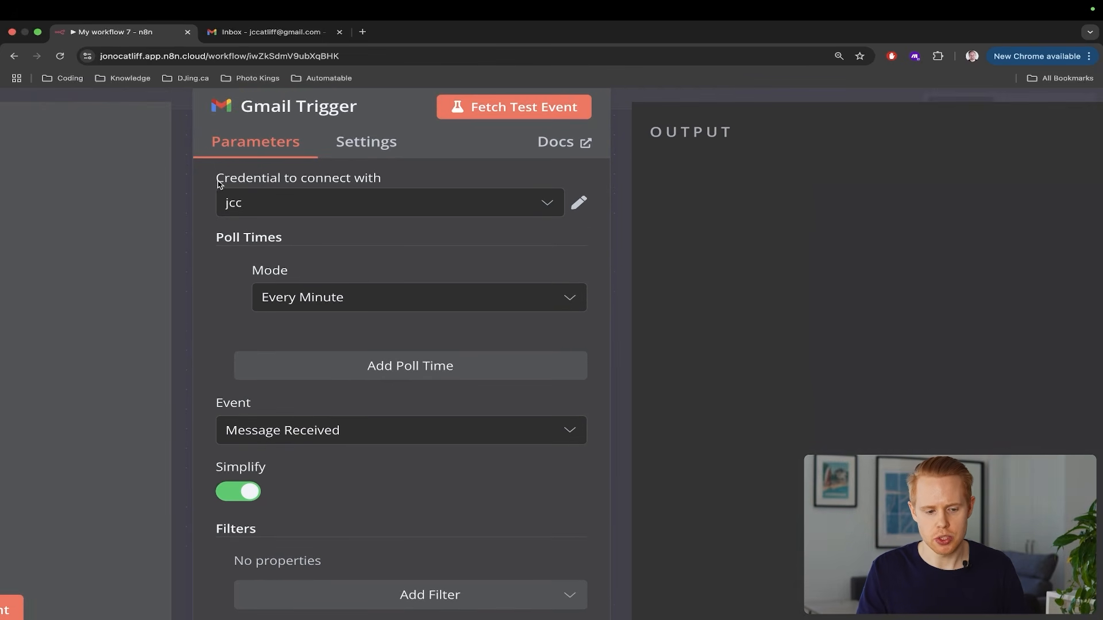
drag(214, 180, 385, 184)
click(410, 205)
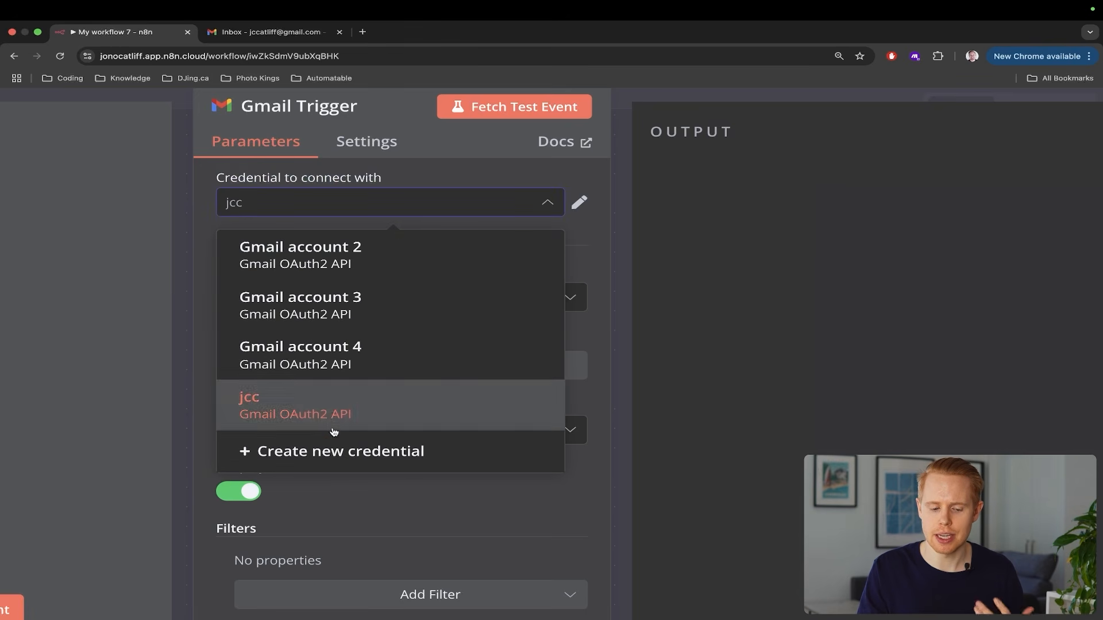
click(335, 450)
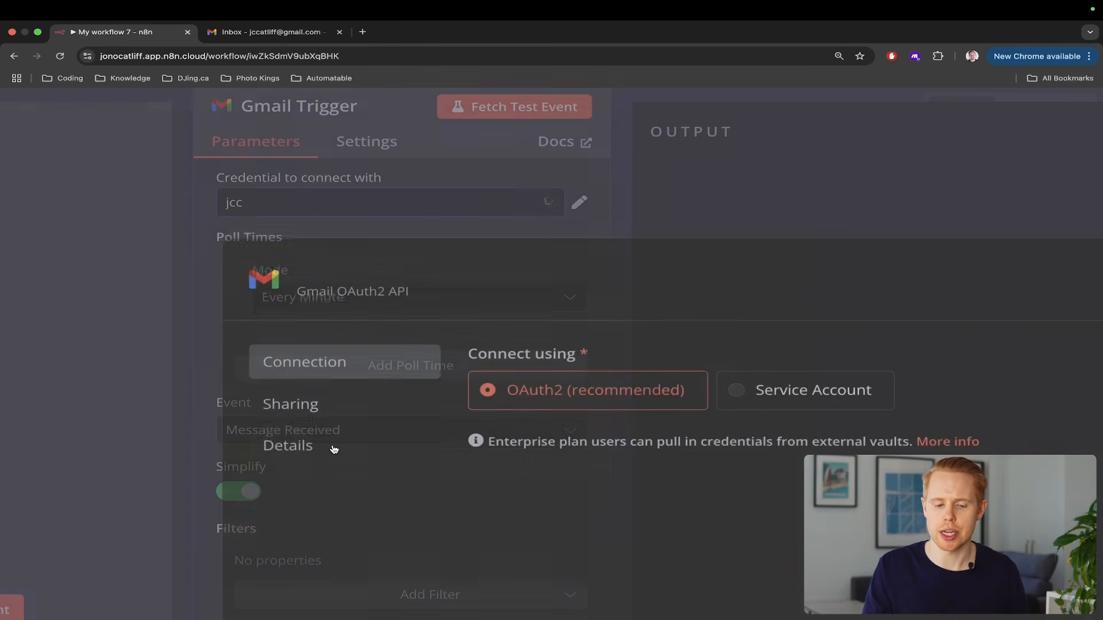
scroll(537, 451, down, 5)
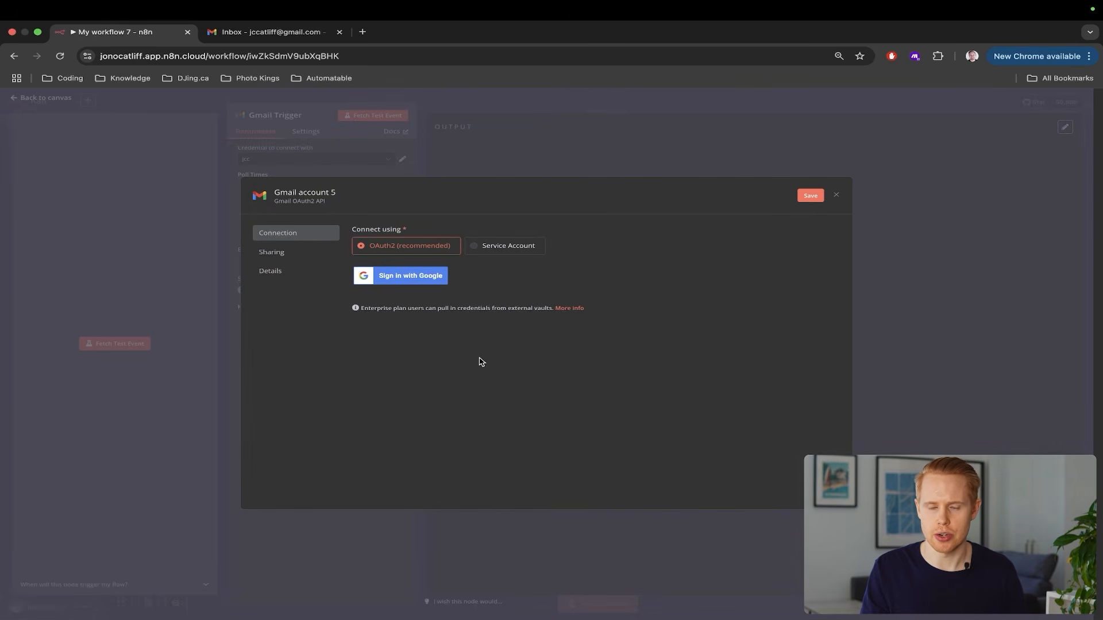
scroll(397, 299, up, 2)
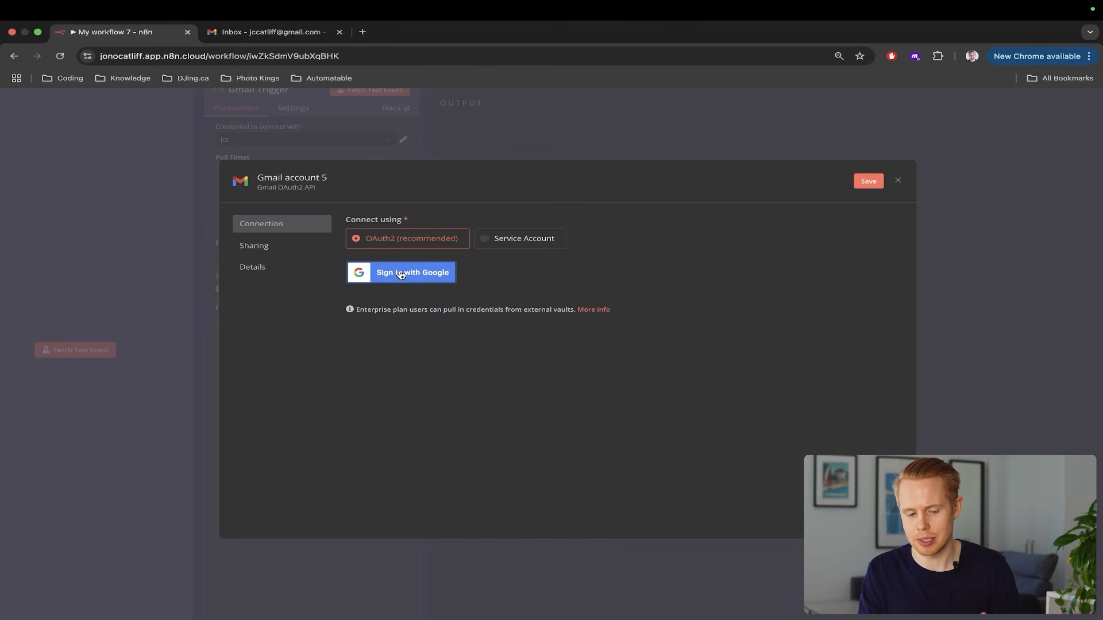
scroll(401, 275, down, 2)
key(Escape)
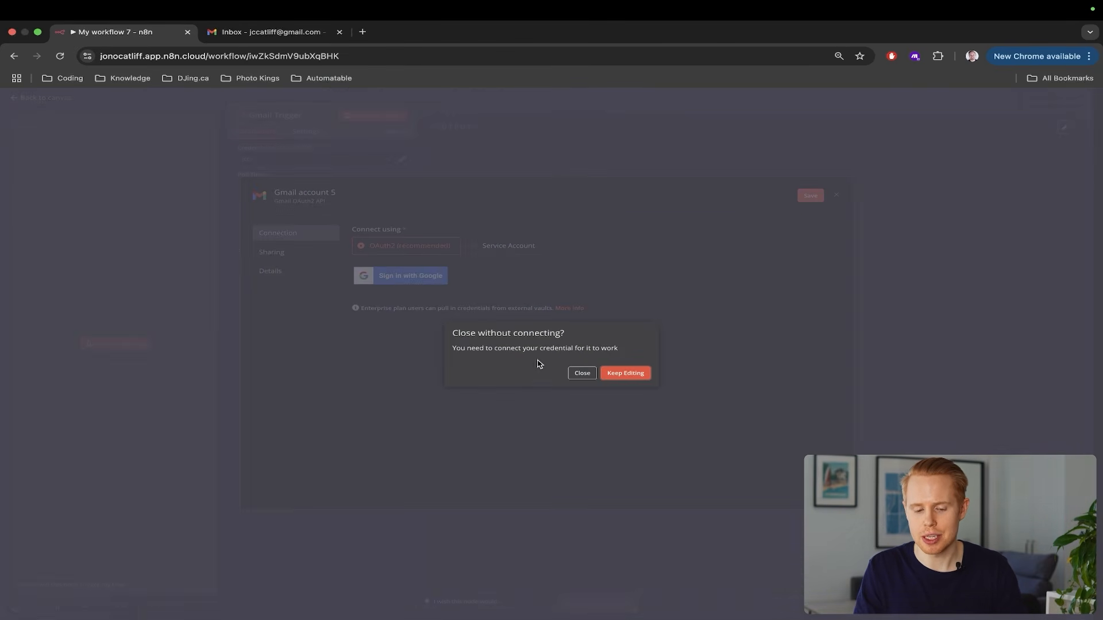
click(581, 373)
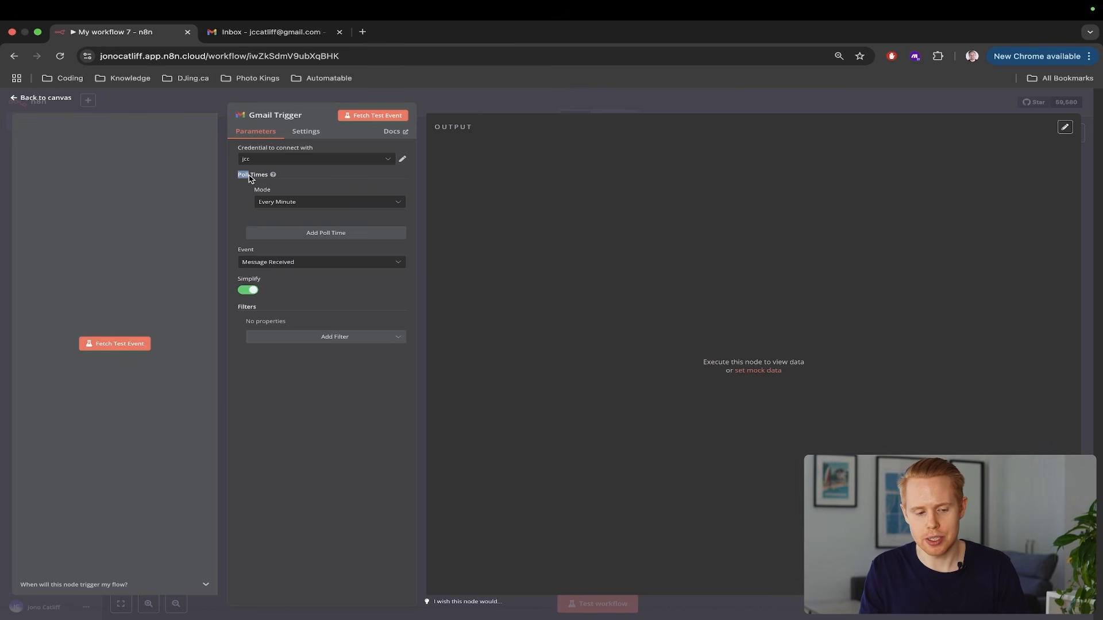
scroll(251, 184, up, 5)
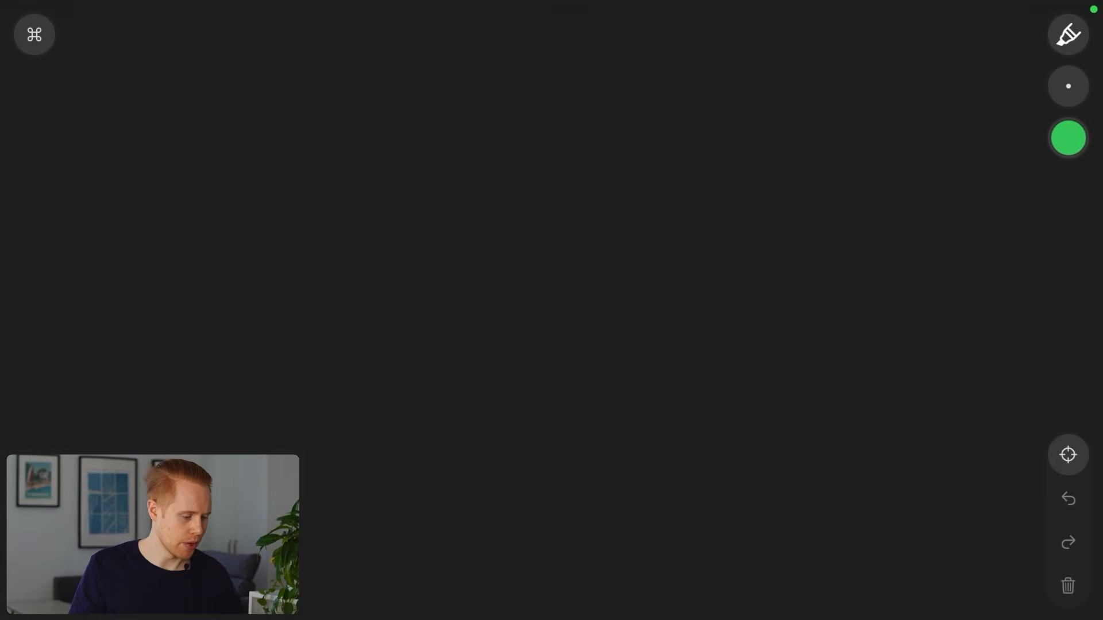
Draw a white N8N box with an arrow pointing to a mailbox
click(1068, 138)
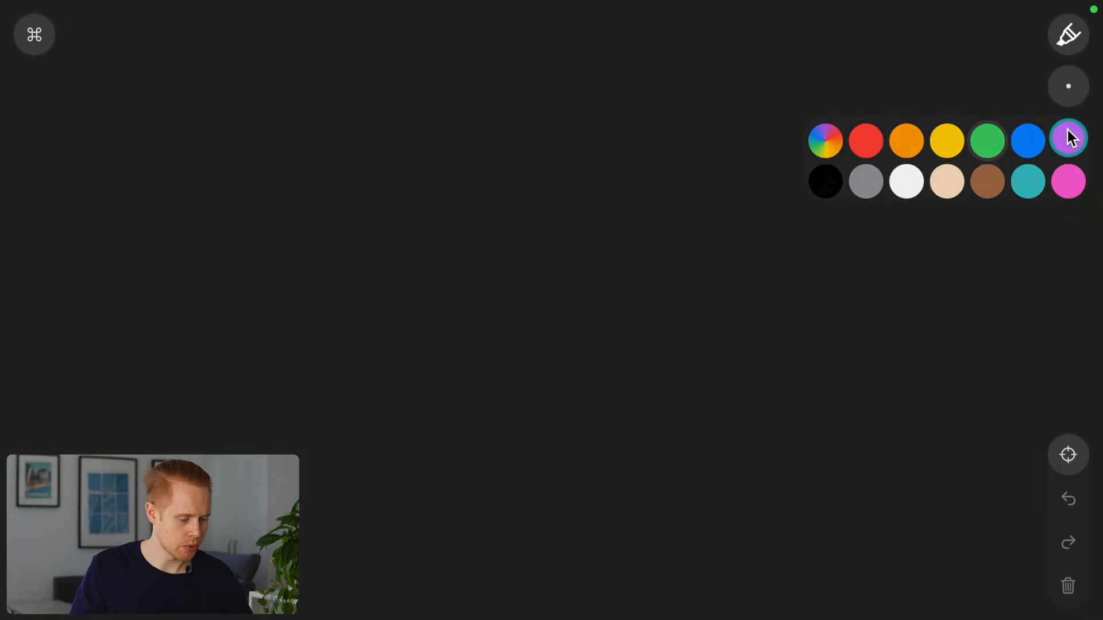
click(882, 175)
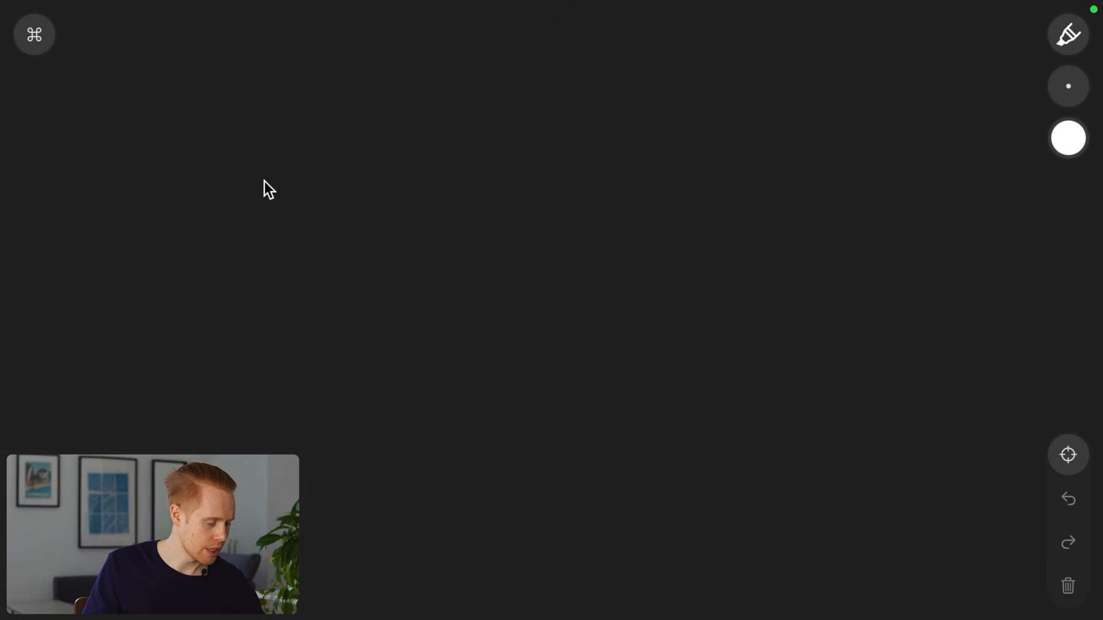
mouse_move(300, 185)
mouse_down()
mouse_move(162, 190)
mouse_move(232, 385)
mouse_move(305, 190)
mouse_up()
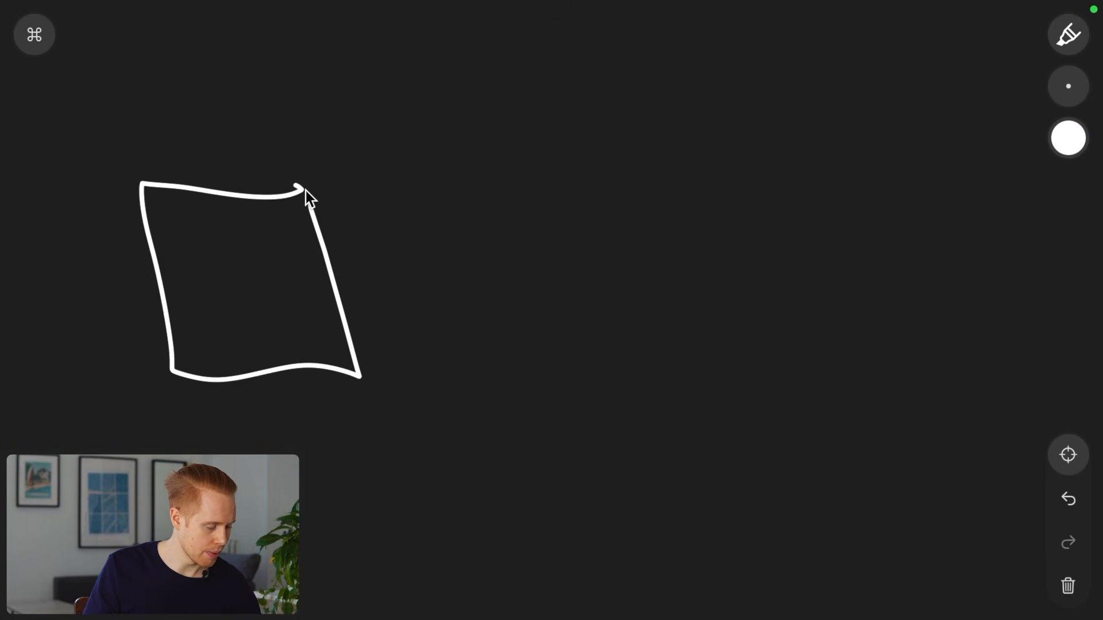
drag(194, 302, 232, 290)
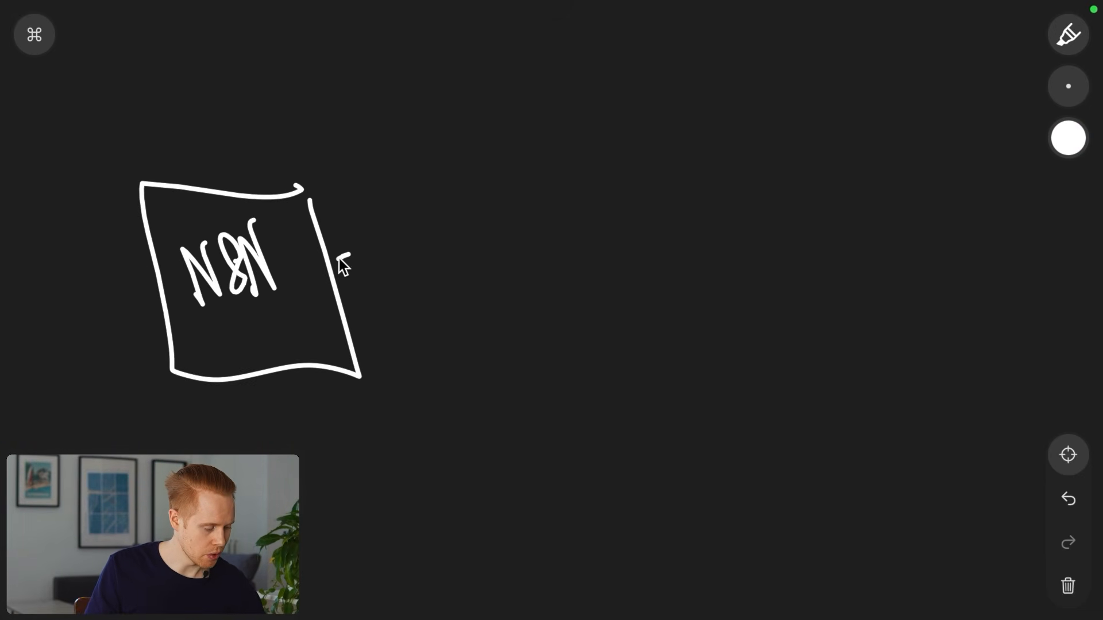
drag(339, 259, 655, 248)
mouse_move(897, 165)
mouse_down()
mouse_move(682, 181)
mouse_move(888, 322)
mouse_move(902, 167)
mouse_move(701, 204)
mouse_up()
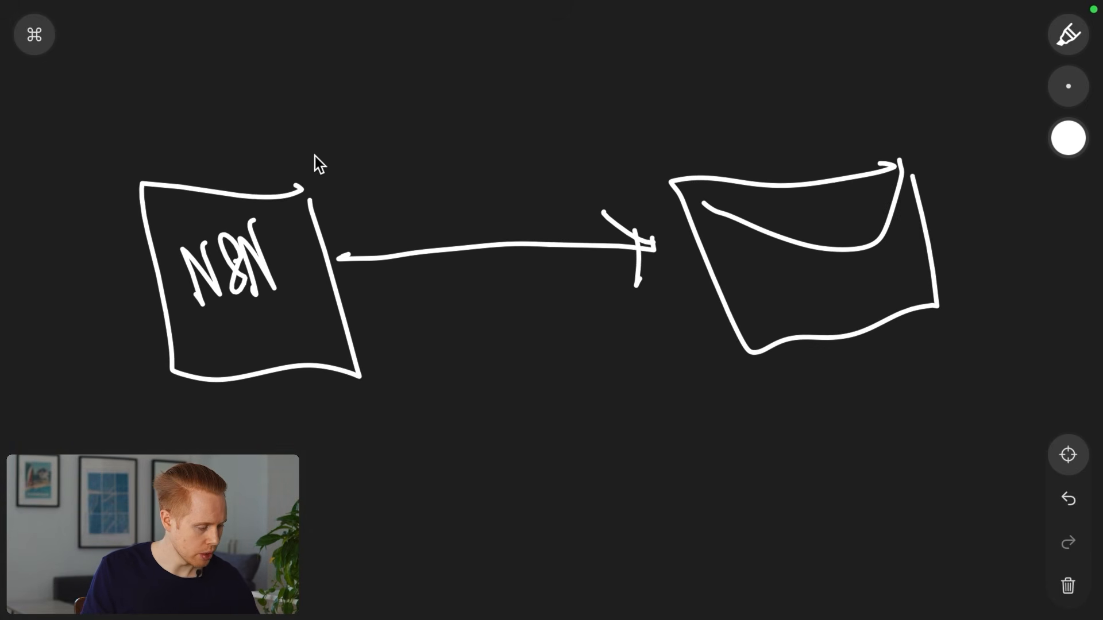
Add a curved arrow to the mailbox and a small inbox icon above it
mouse_move(394, 108)
mouse_down()
mouse_move(698, 101)
mouse_move(708, 115)
mouse_up()
drag(713, 90, 662, 128)
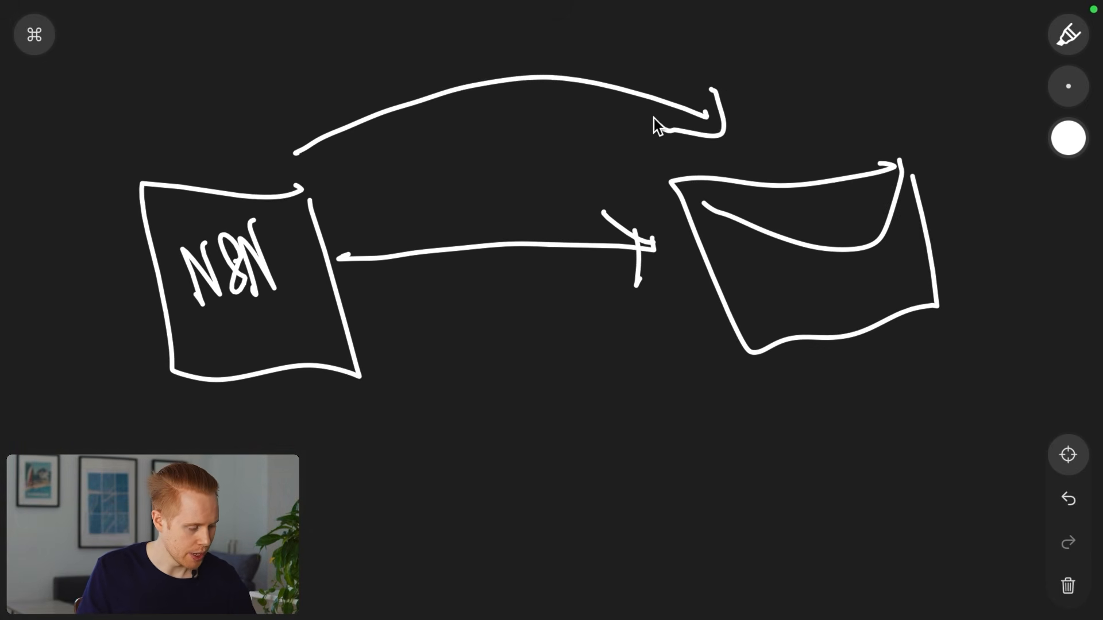
scroll(654, 119, up, 5)
drag(464, 117, 404, 142)
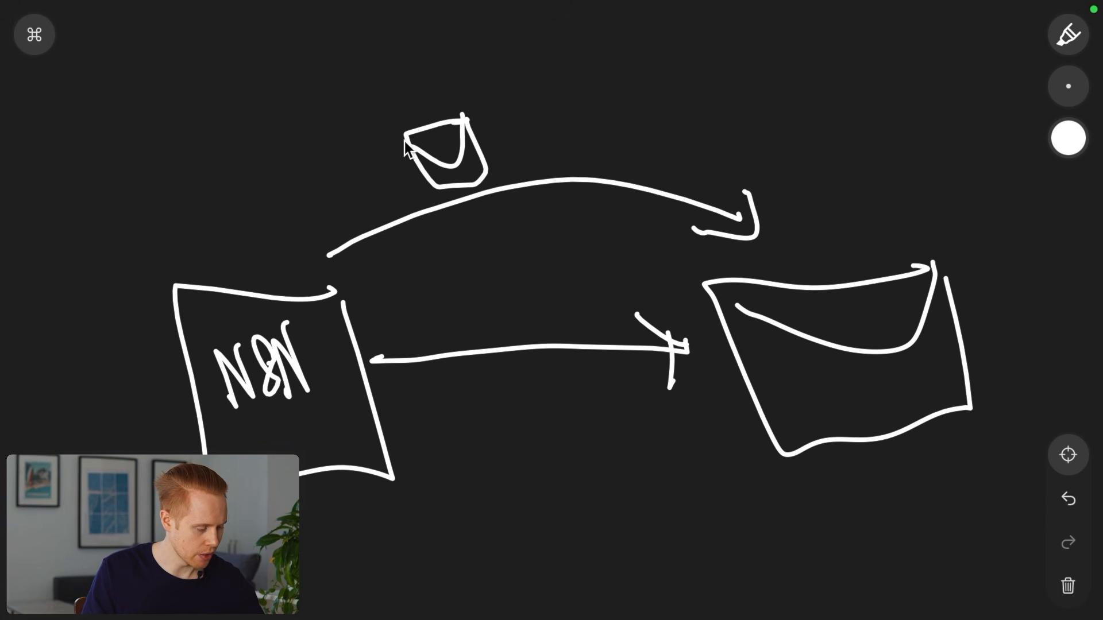
scroll(404, 141, down, 1)
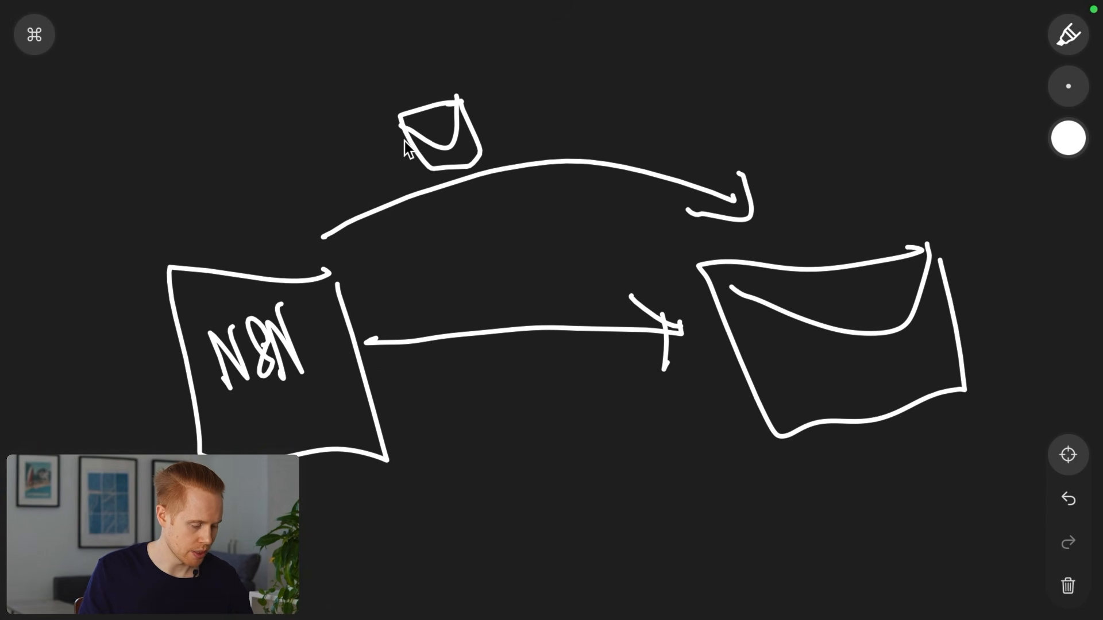
scroll(405, 142, up, 5)
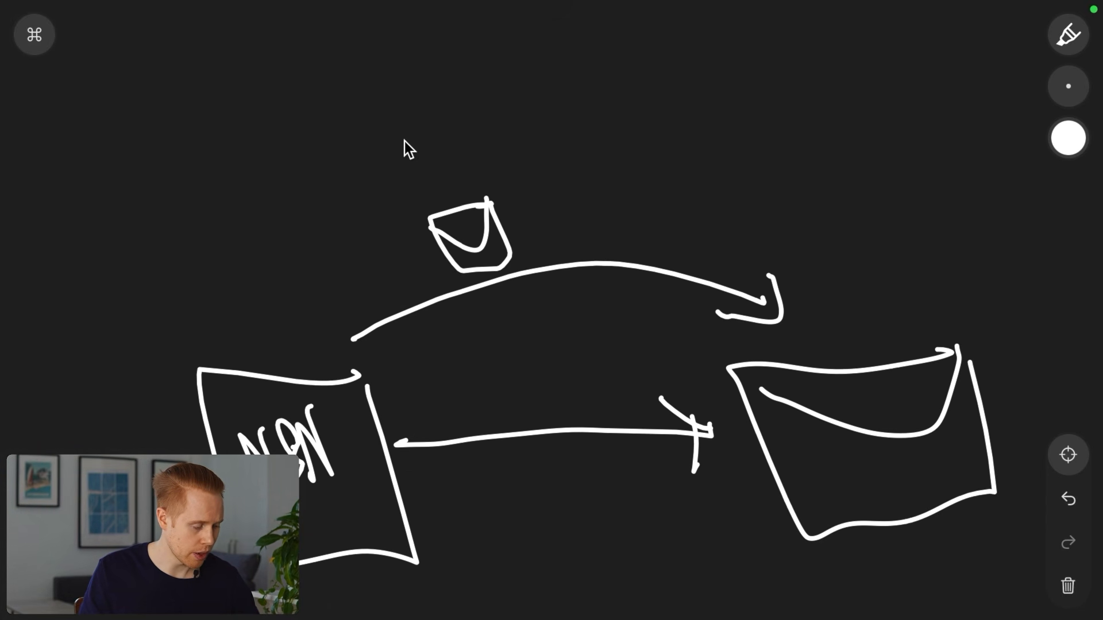
Draw a green tick beside the inbox, then write 1 min in white
click(1068, 138)
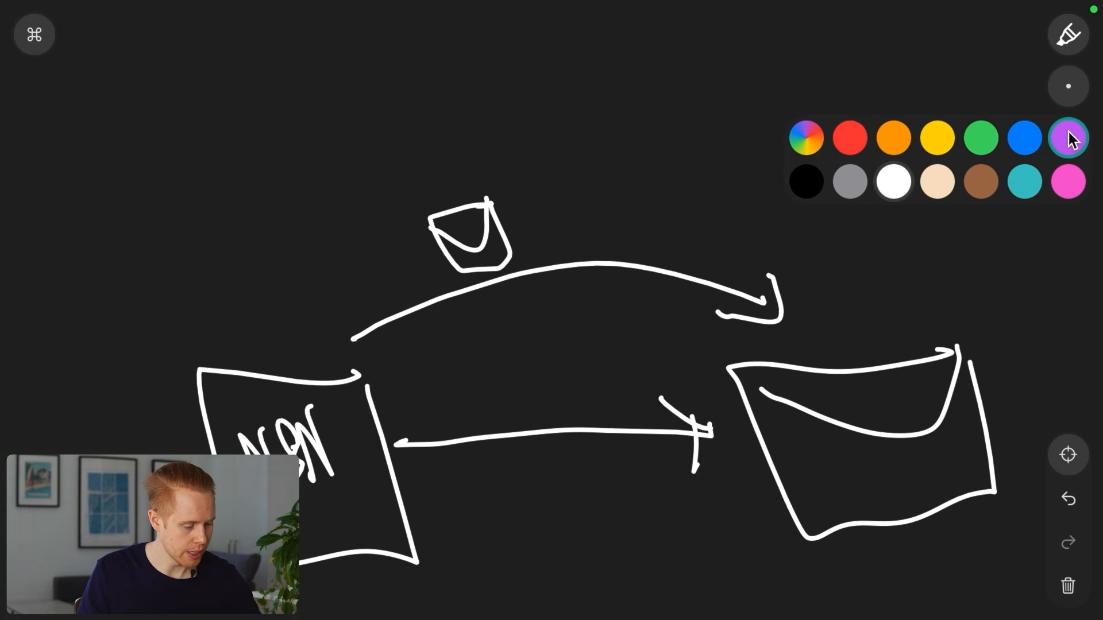
click(981, 136)
mouse_move(527, 200)
mouse_down()
mouse_move(569, 208)
mouse_move(584, 178)
mouse_up()
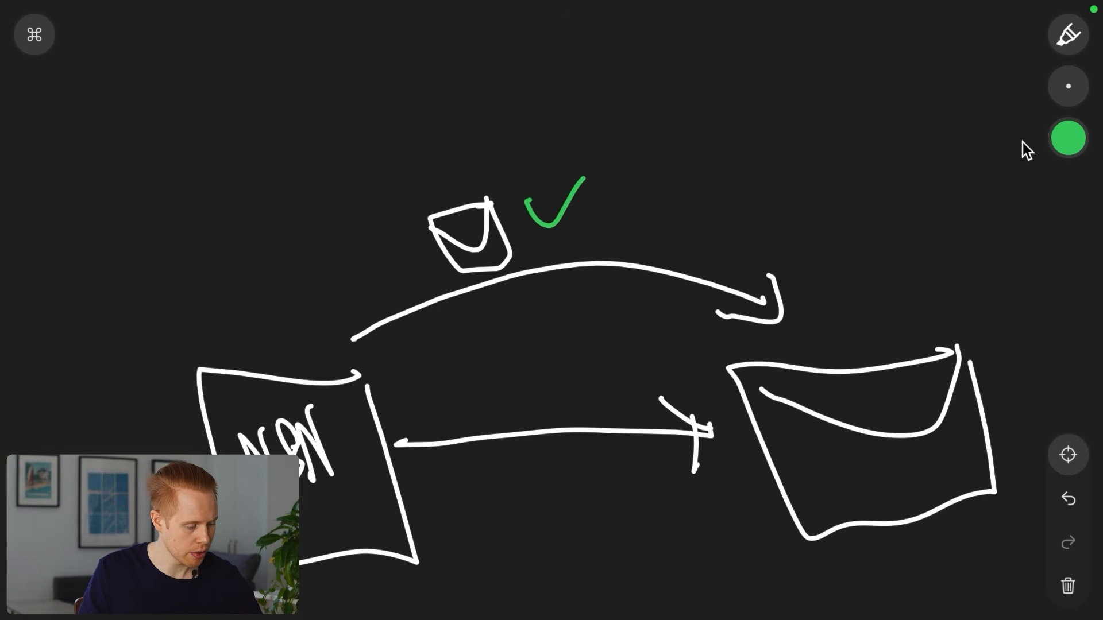
click(1068, 138)
click(849, 137)
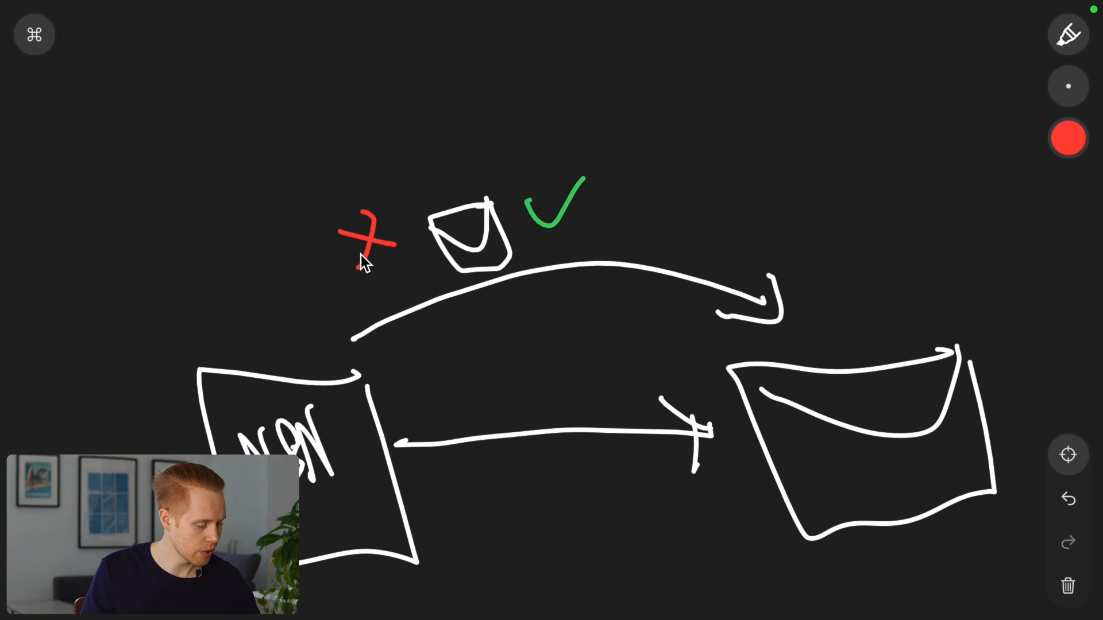
click(1068, 138)
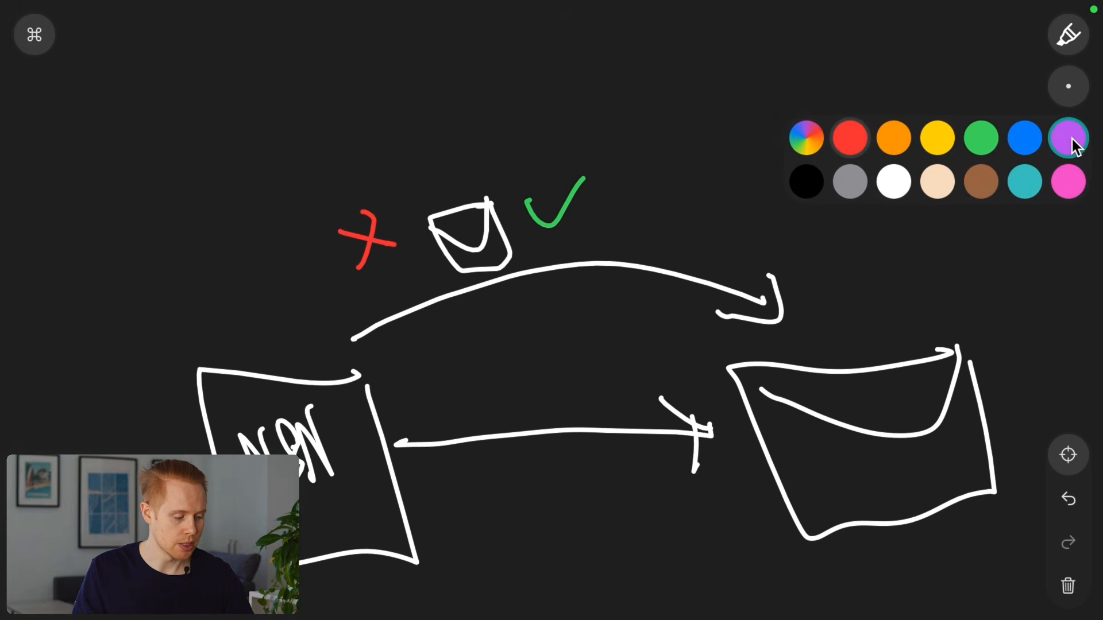
click(892, 179)
scroll(881, 169, down, 5)
drag(453, 218, 463, 270)
drag(483, 255, 562, 224)
Write 1440 and 2500 below the diagram
scroll(562, 224, down, 5)
drag(490, 386, 505, 451)
drag(525, 382, 543, 440)
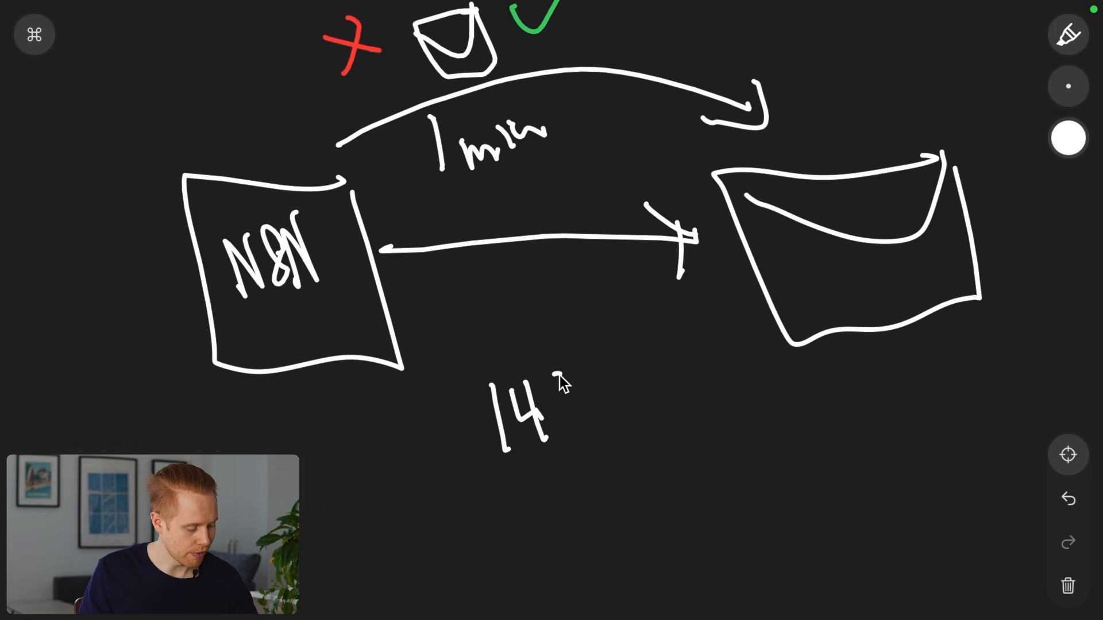
scroll(575, 361, down, 3)
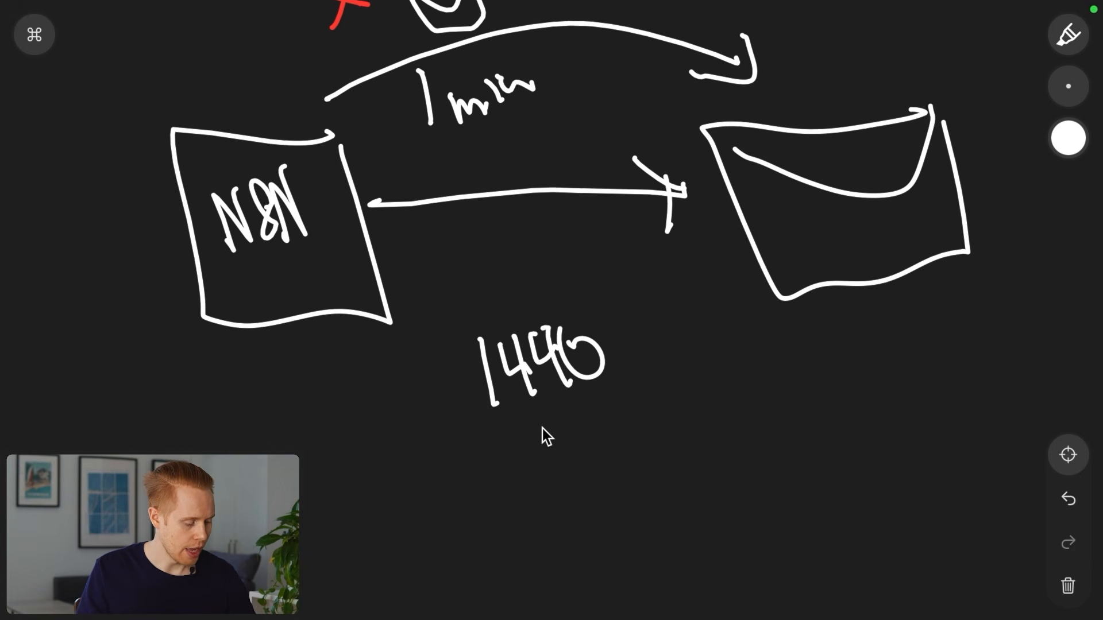
drag(601, 402, 618, 465)
drag(619, 409, 637, 441)
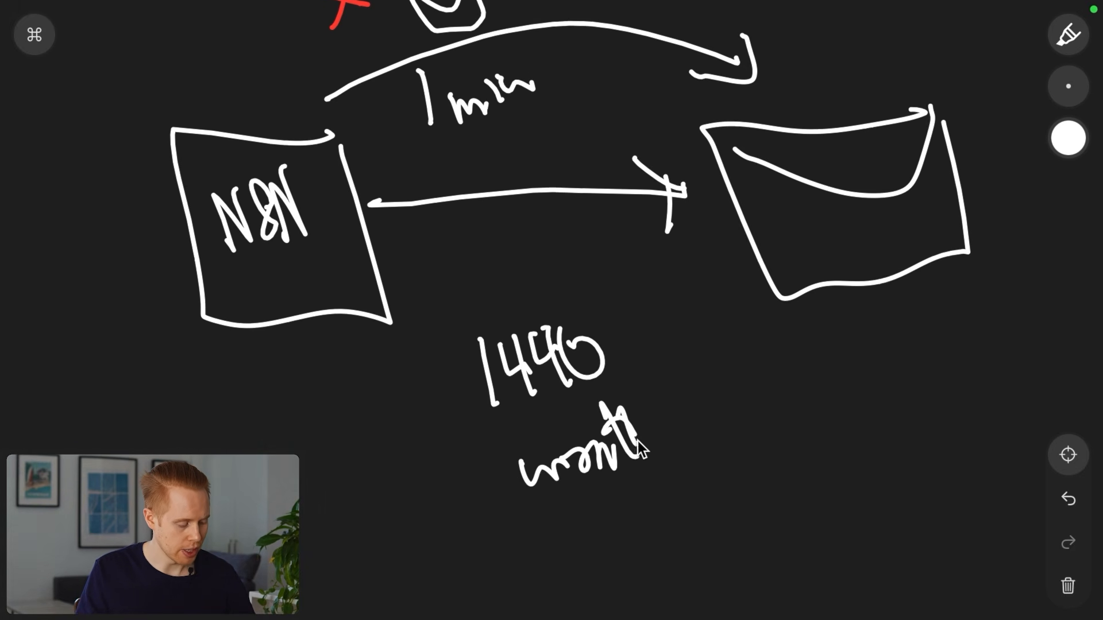
scroll(650, 438, down, 6)
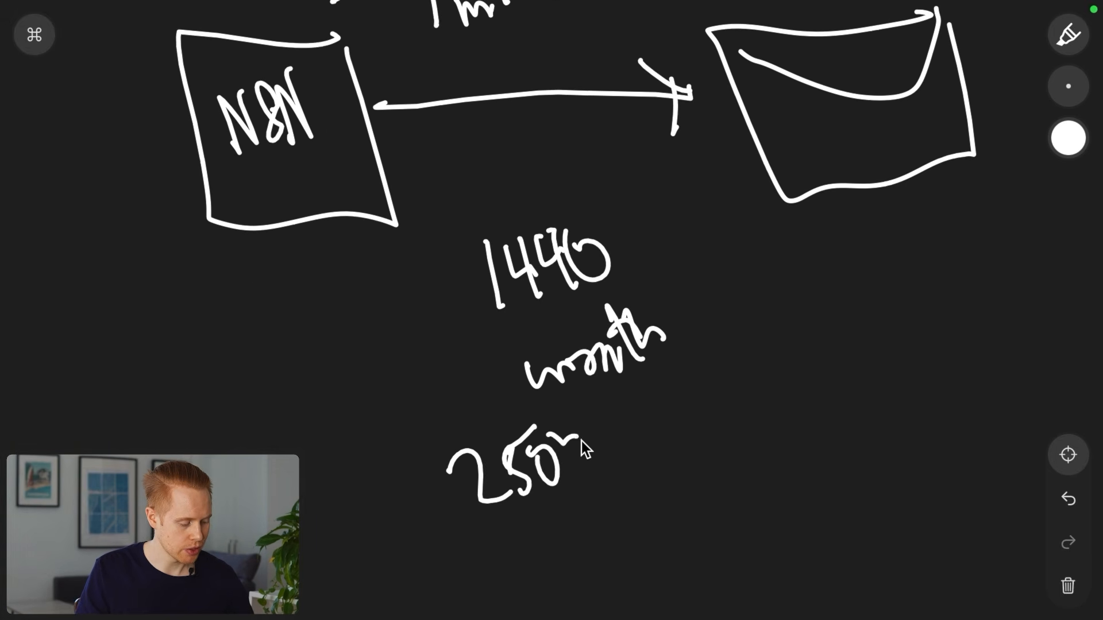
Underline 1 min in red
click(1068, 138)
click(851, 137)
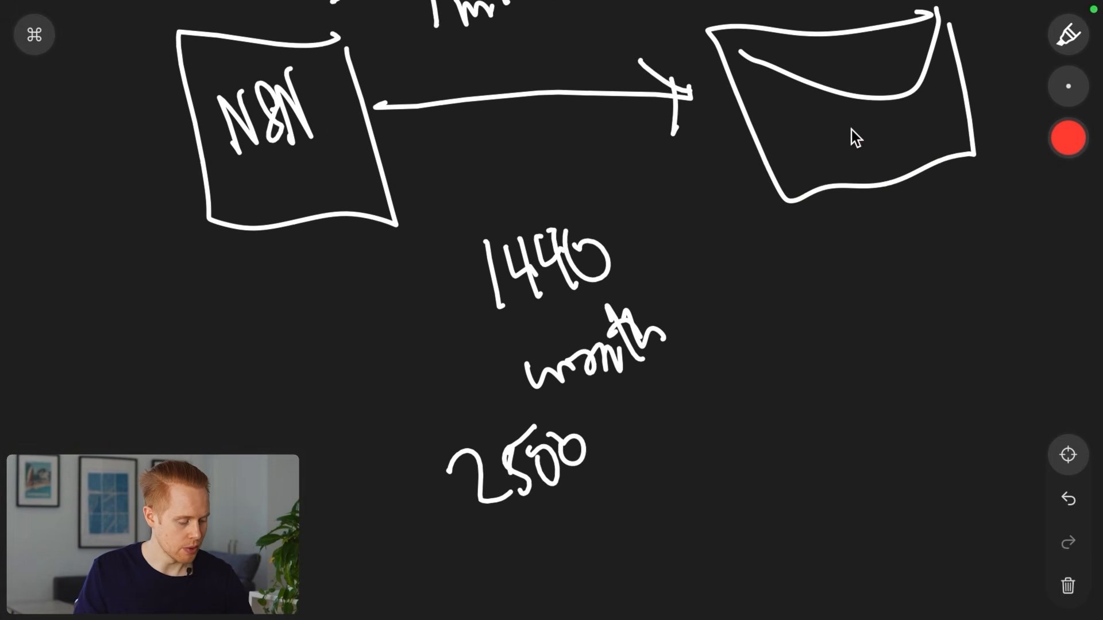
mouse_move(431, 457)
mouse_down()
mouse_move(610, 483)
mouse_move(577, 467)
mouse_up()
mouse_move(598, 415)
mouse_down()
mouse_move(507, 443)
mouse_move(564, 446)
mouse_move(521, 436)
mouse_up()
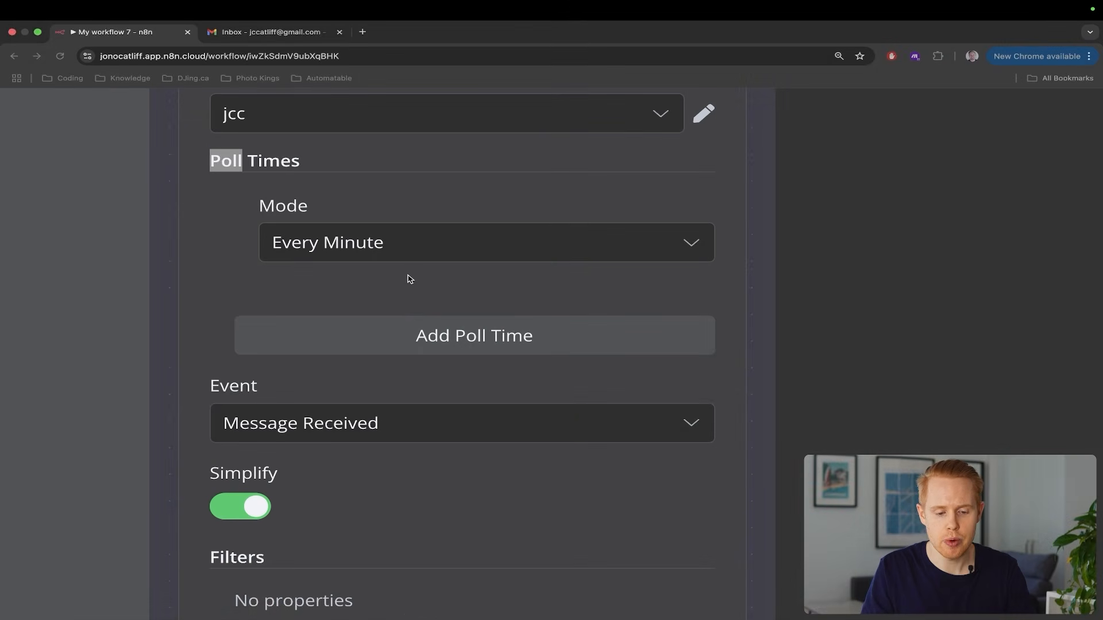
Set the Gmail Trigger's poll mode to Custom
click(362, 268)
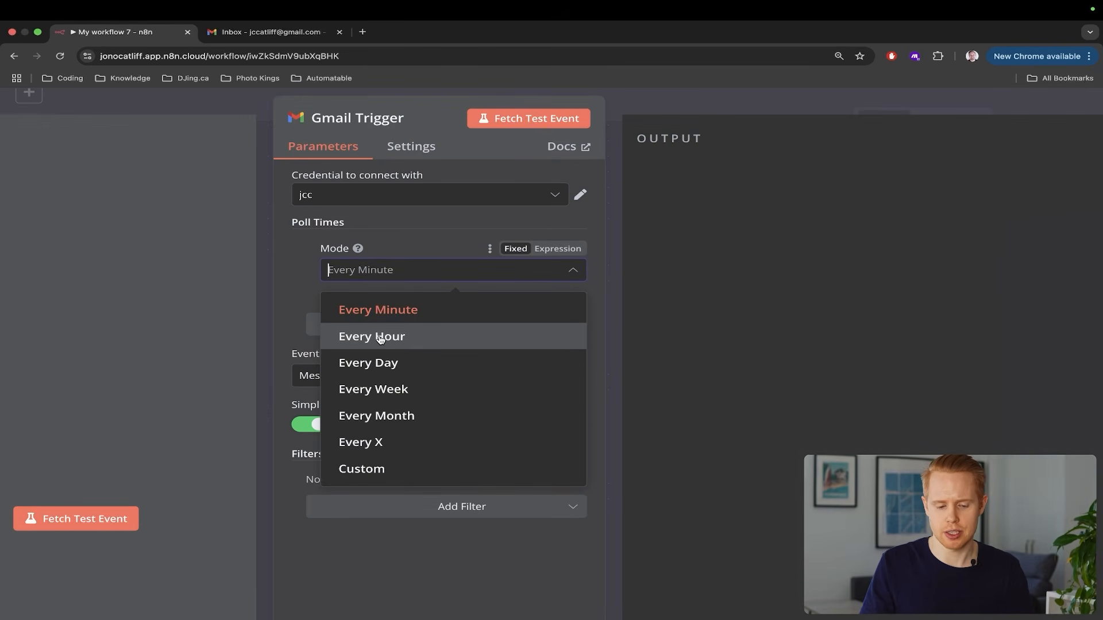
click(393, 477)
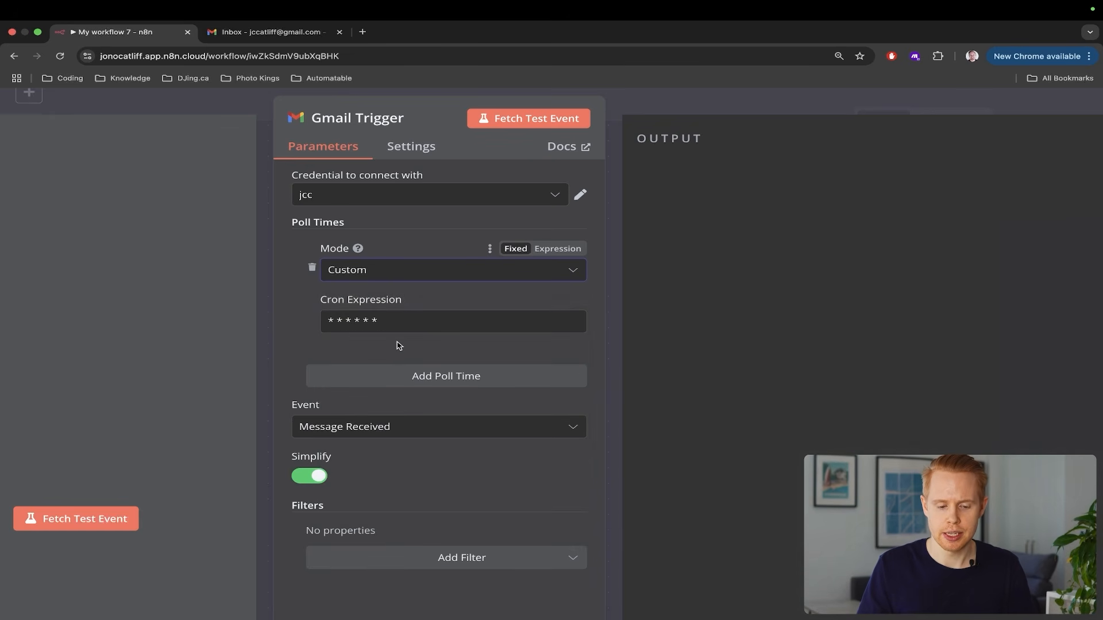
scroll(399, 345, up, 5)
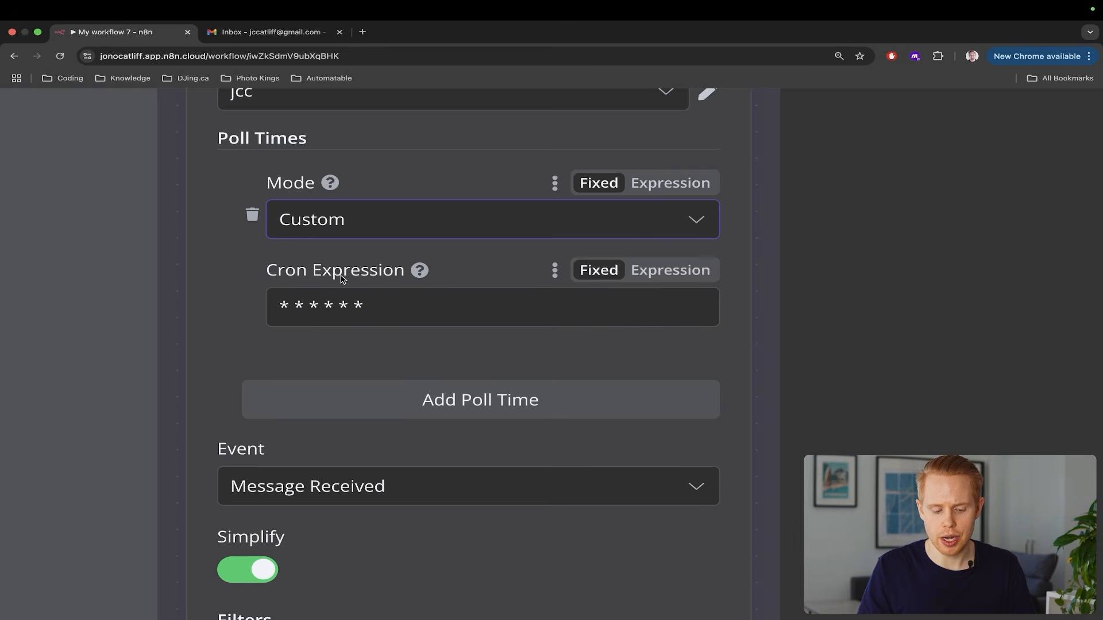
Copy the Cron Expression label into a new tab's web search
drag(266, 270, 409, 271)
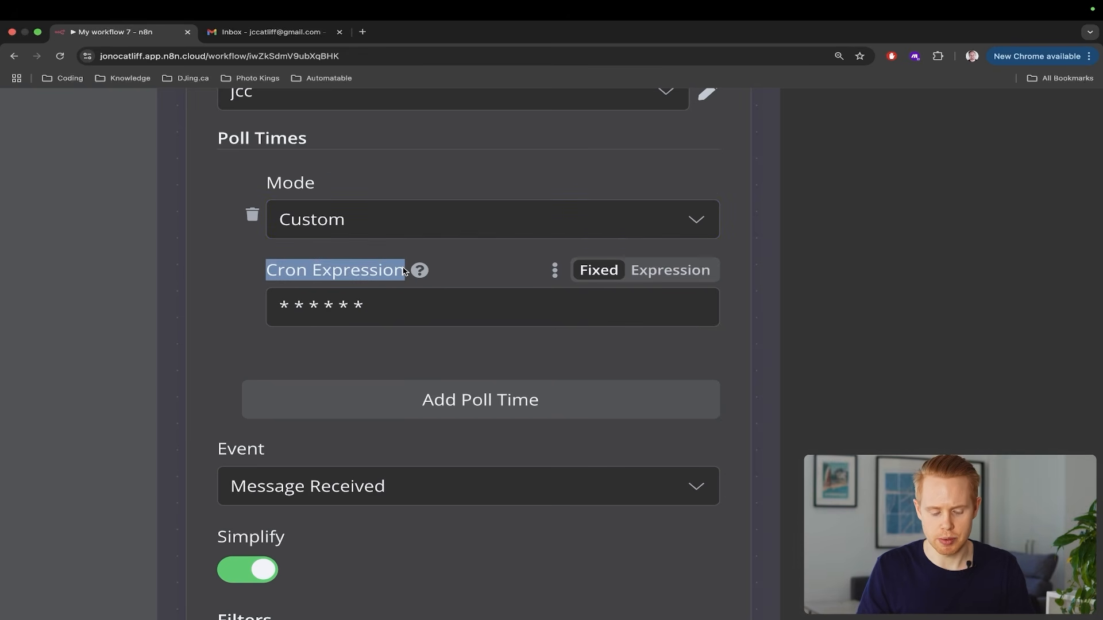
key(super+c)
key(super+t)
key(super+v)
Search 'Cron Expression n8n' and open the Schedule Trigger documentation
text(n8n)
key(Return)
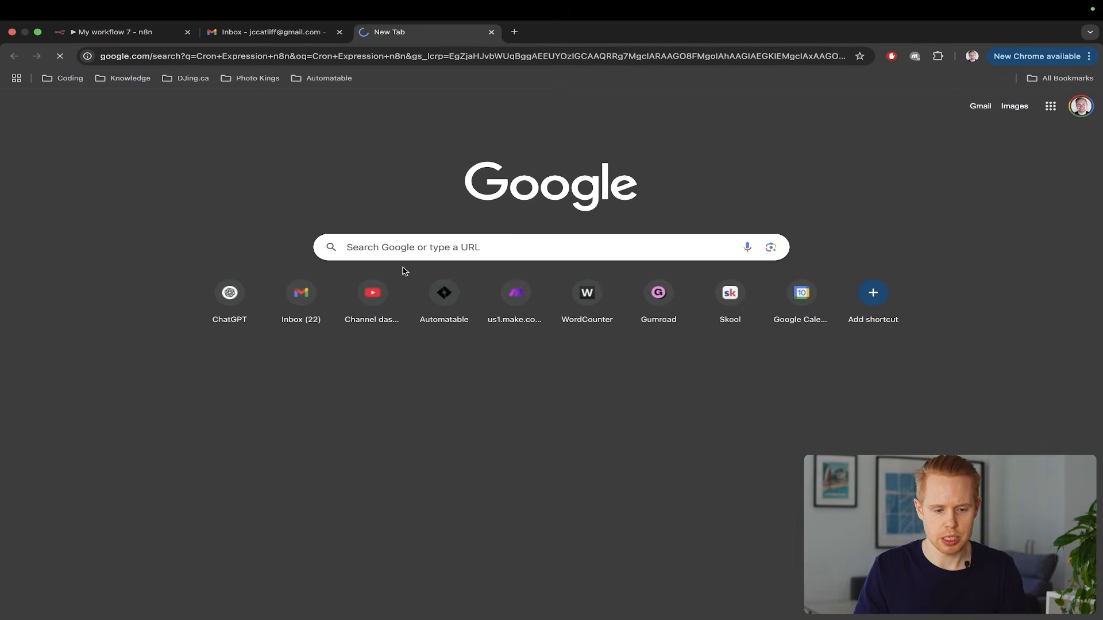
click(302, 221)
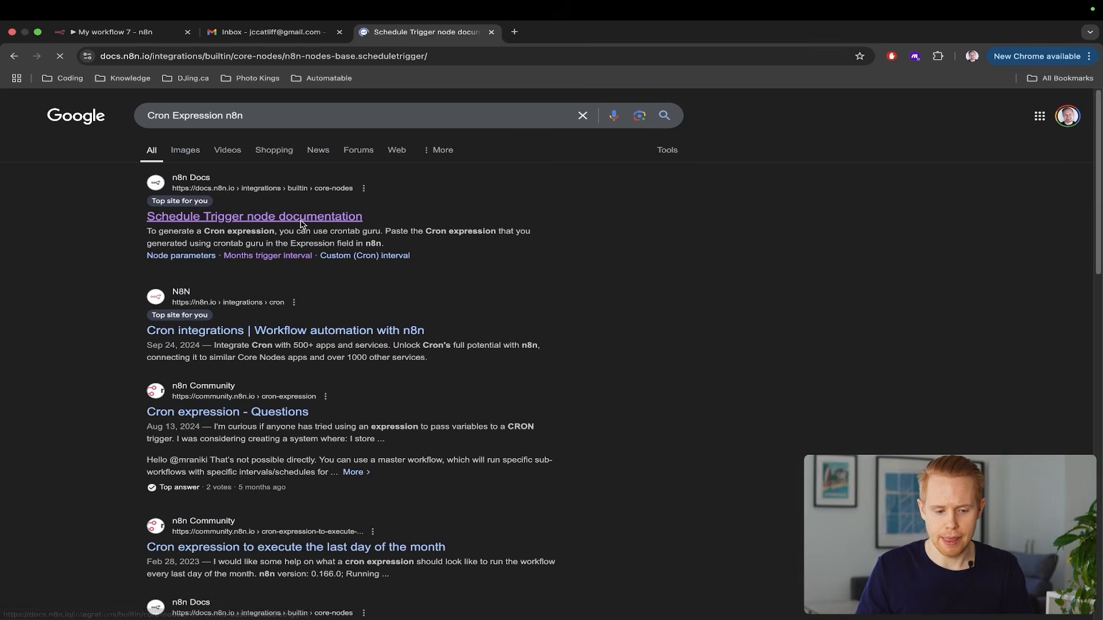
Find the cron examples and copy the every-5-minutes expression */5 * * * *
key(super+f)
text(generate)
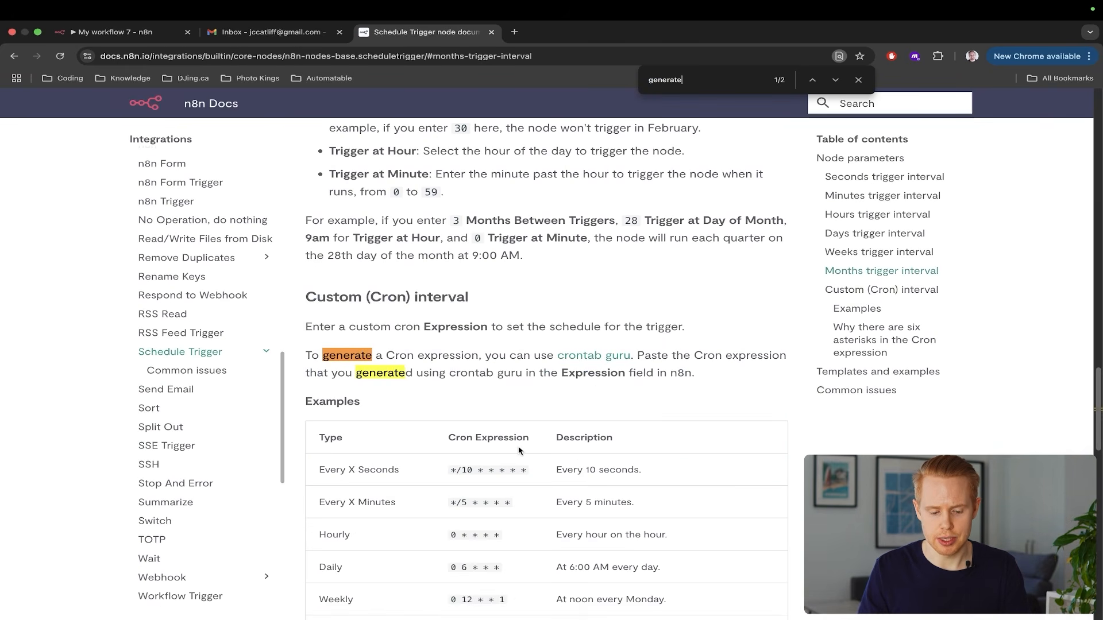
scroll(519, 451, down, 2)
ctrl+scroll(505, 437, up, 5)
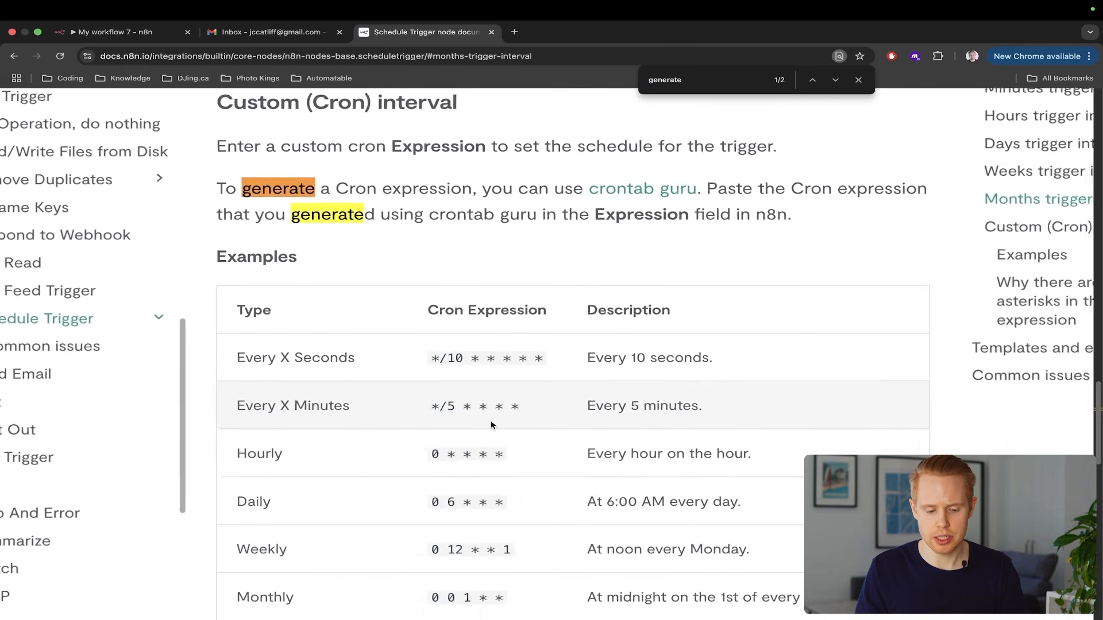
drag(427, 352, 519, 351)
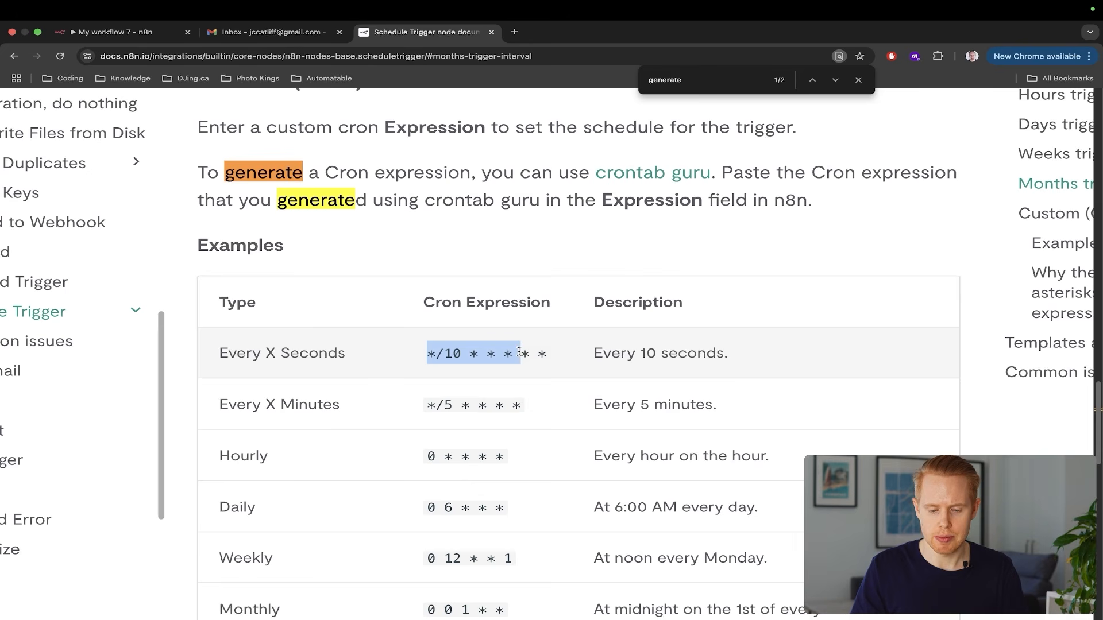
drag(521, 407, 427, 403)
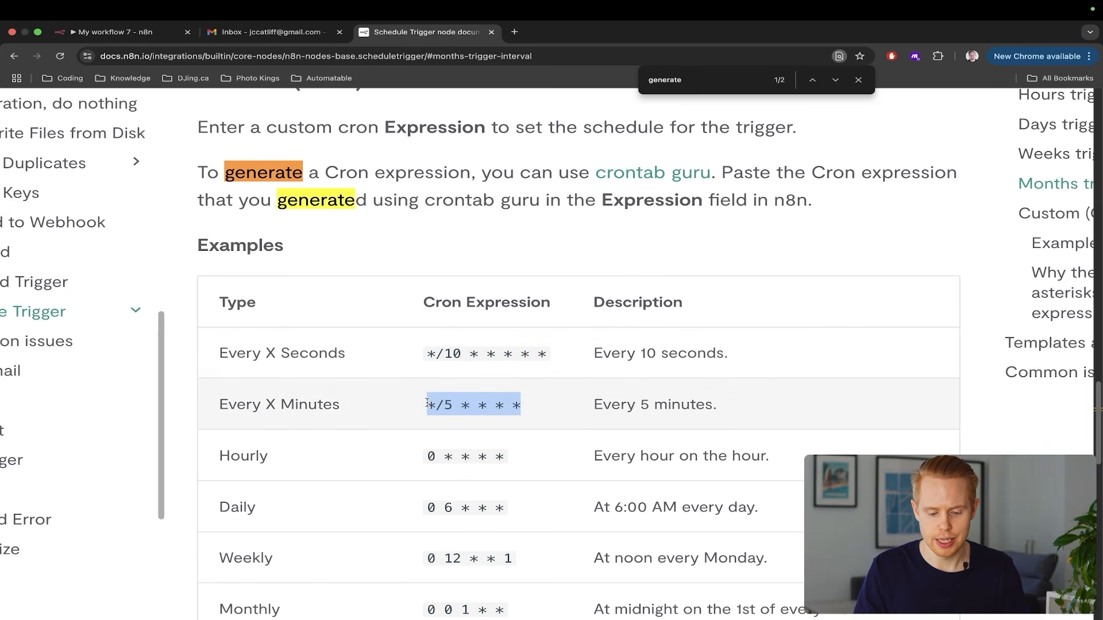
key(ctrl+Tab)
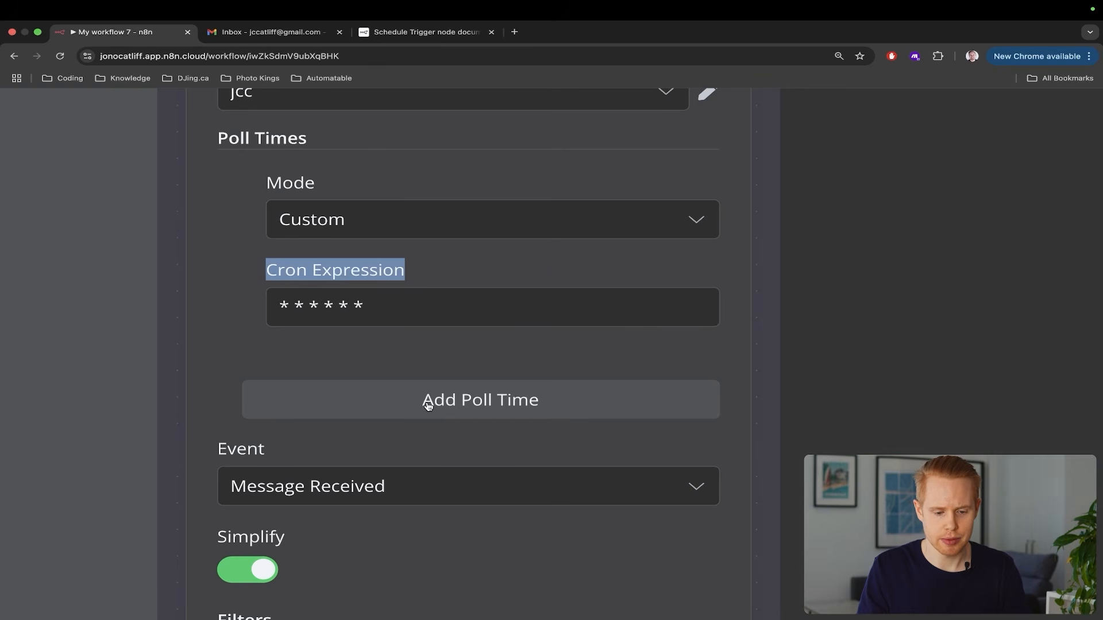
Replace the Gmail Trigger's Cron Expression with */5 * * * *
click(391, 302)
key(super+a)
key(super+v)
key(super+0)
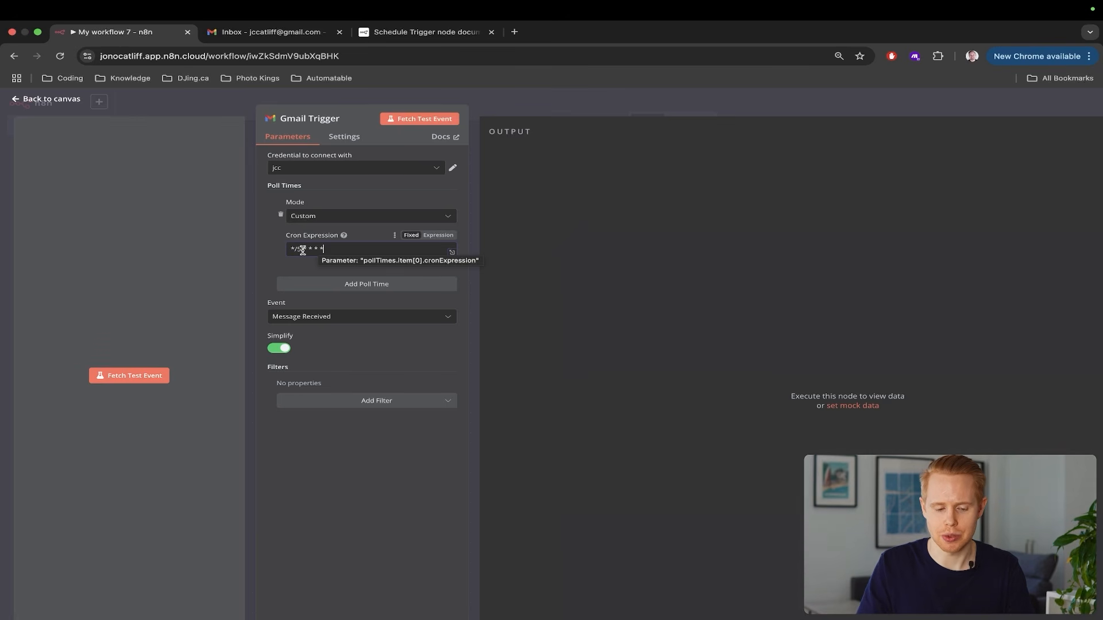
scroll(296, 348, up, 5)
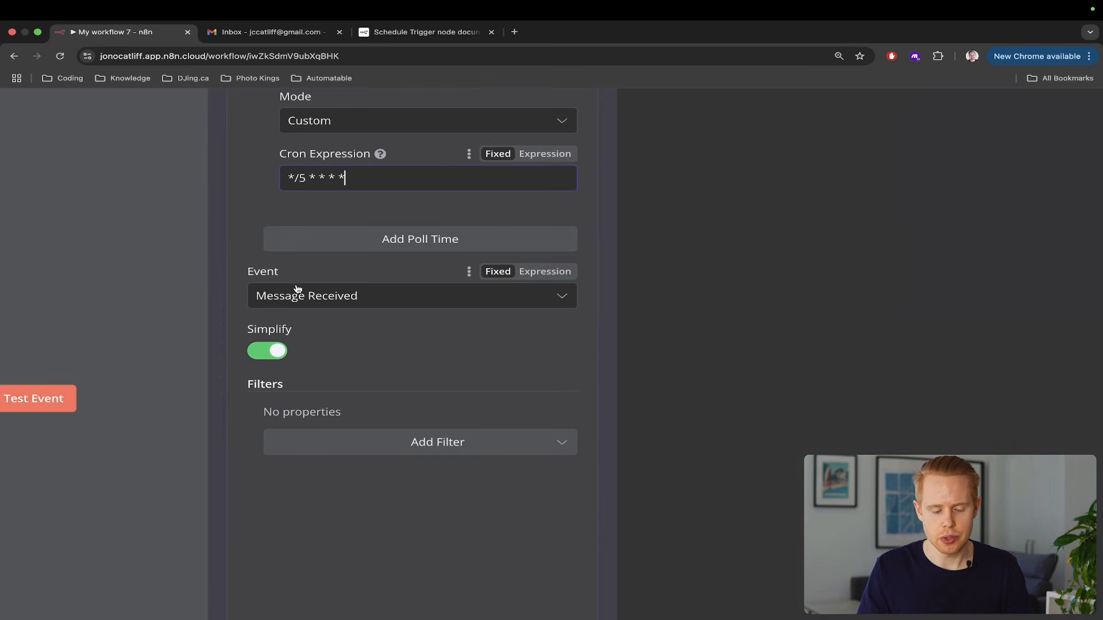
scroll(297, 289, down, 5)
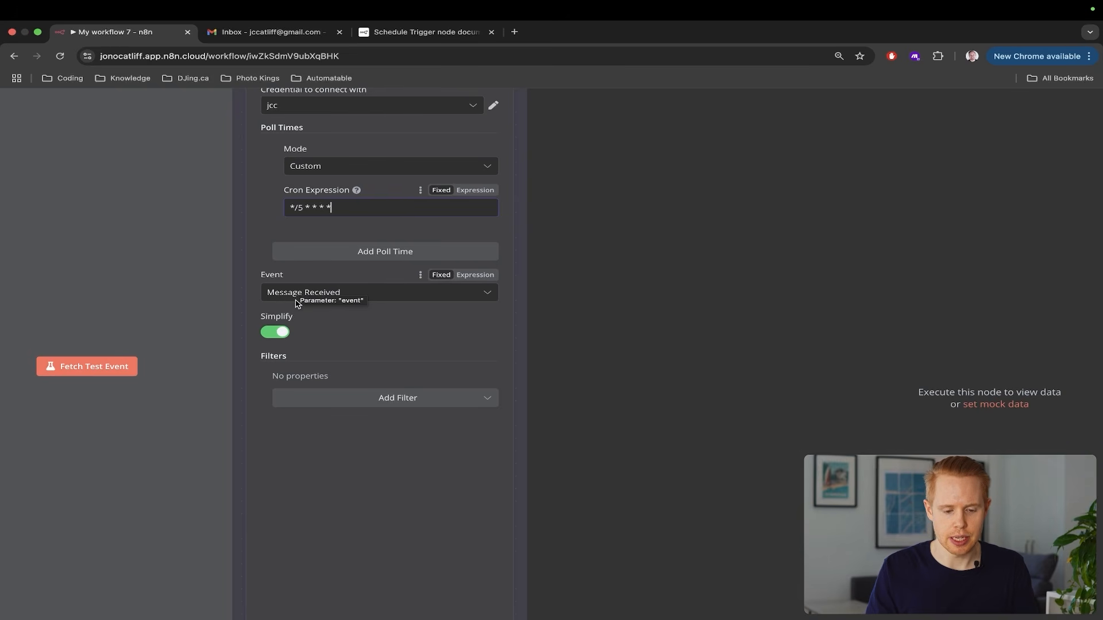
Keep Message Received as the trigger event and add no filters
click(297, 303)
click(289, 313)
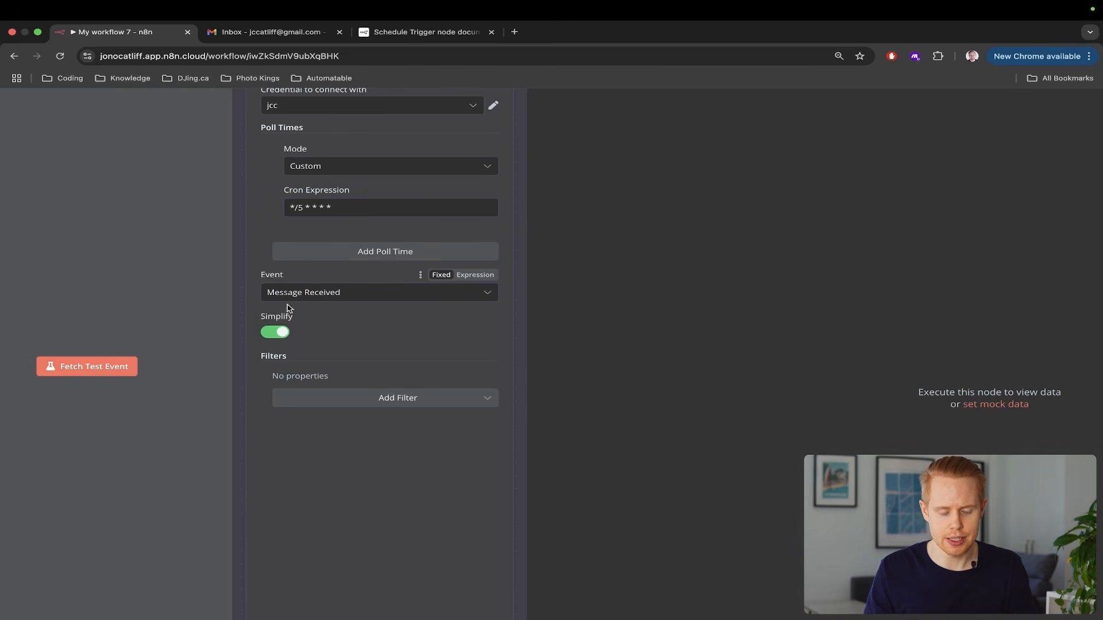
click(337, 407)
scroll(353, 447, up, 5)
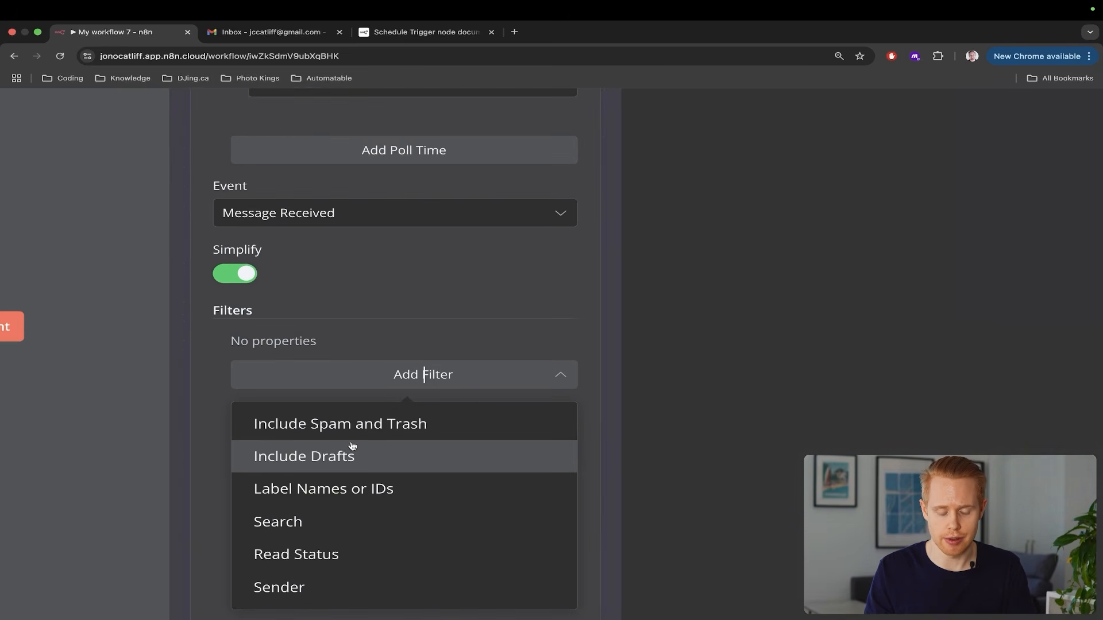
scroll(352, 449, down, 2)
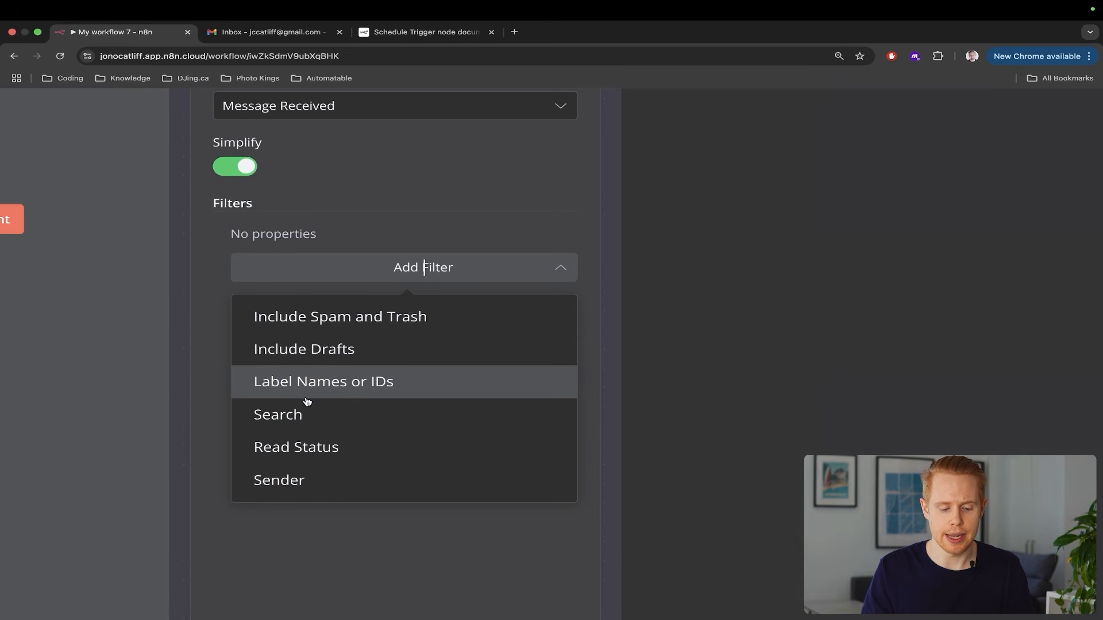
scroll(308, 394, down, 5)
click(654, 266)
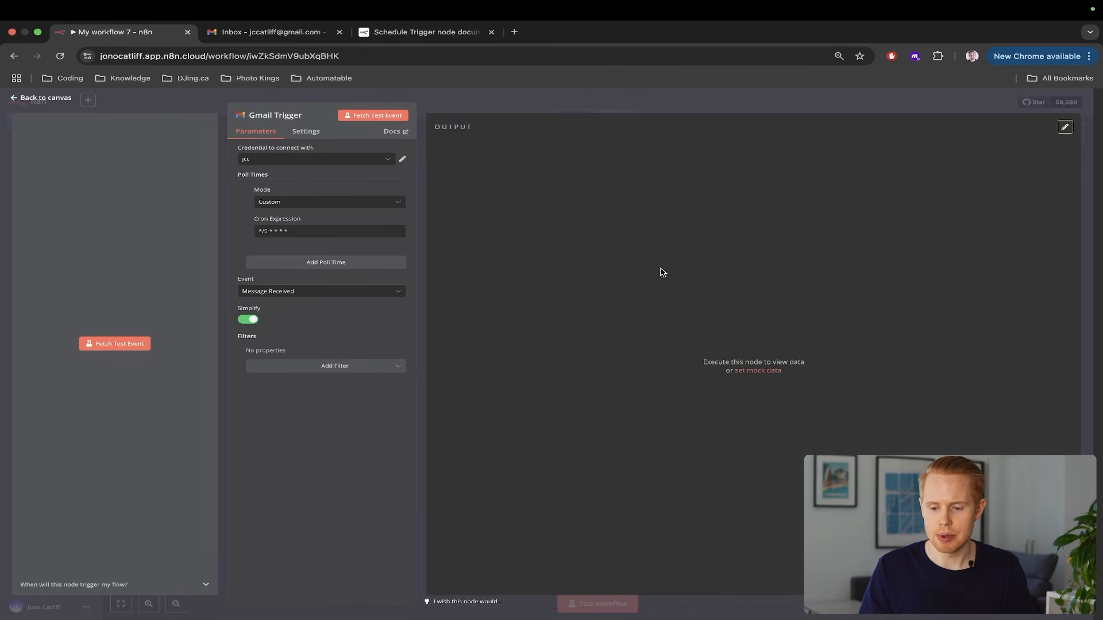
Fetch a test event, return to the canvas and save the workflow
click(110, 344)
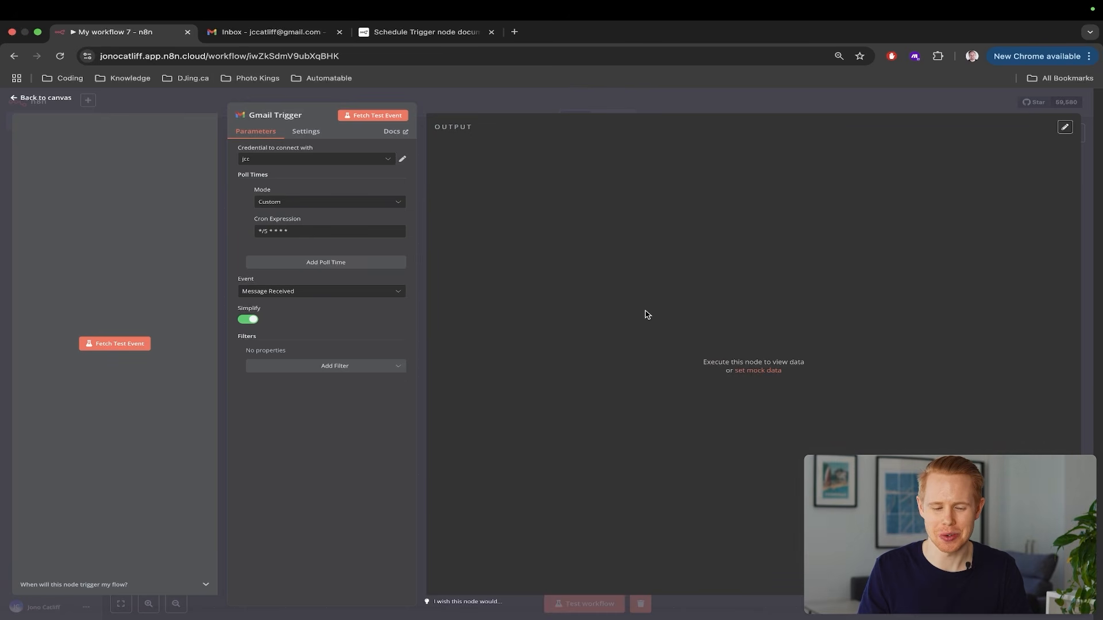
click(1090, 230)
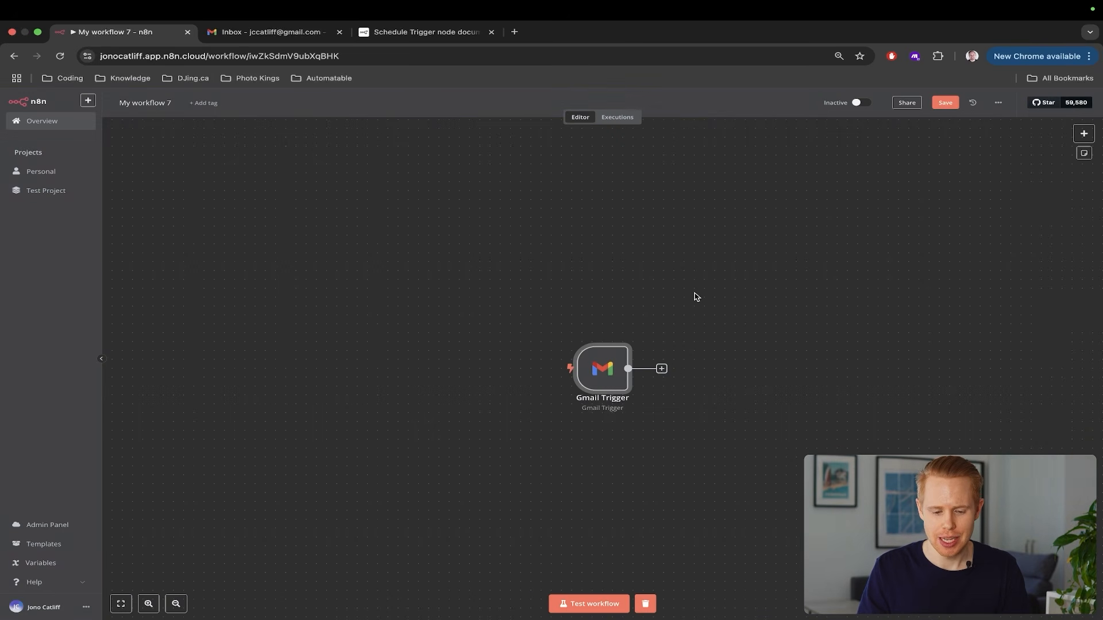
drag(531, 298, 650, 432)
click(948, 103)
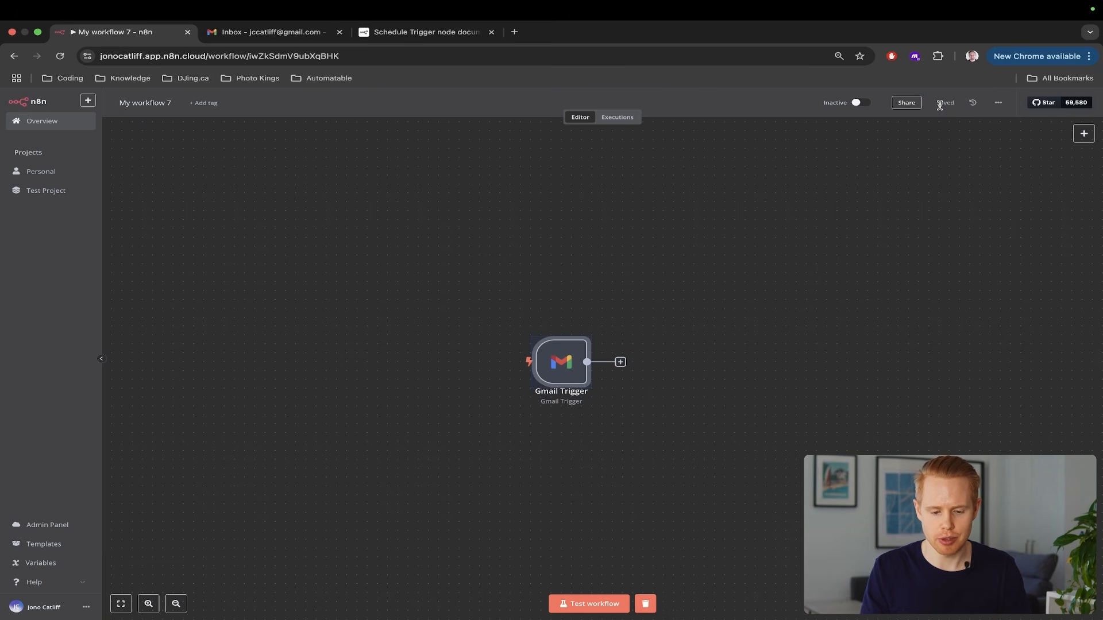
click(487, 317)
drag(487, 317, 674, 442)
key(ctrl+Tab)
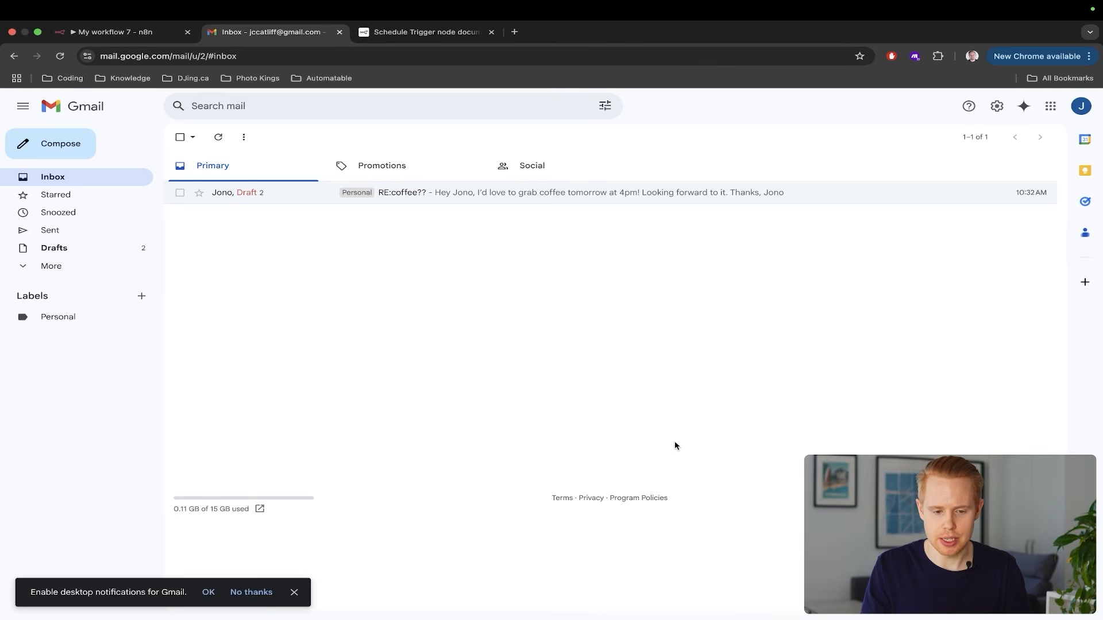
Send an email to your own address with subject 'Test' and body 'test'
click(52, 149)
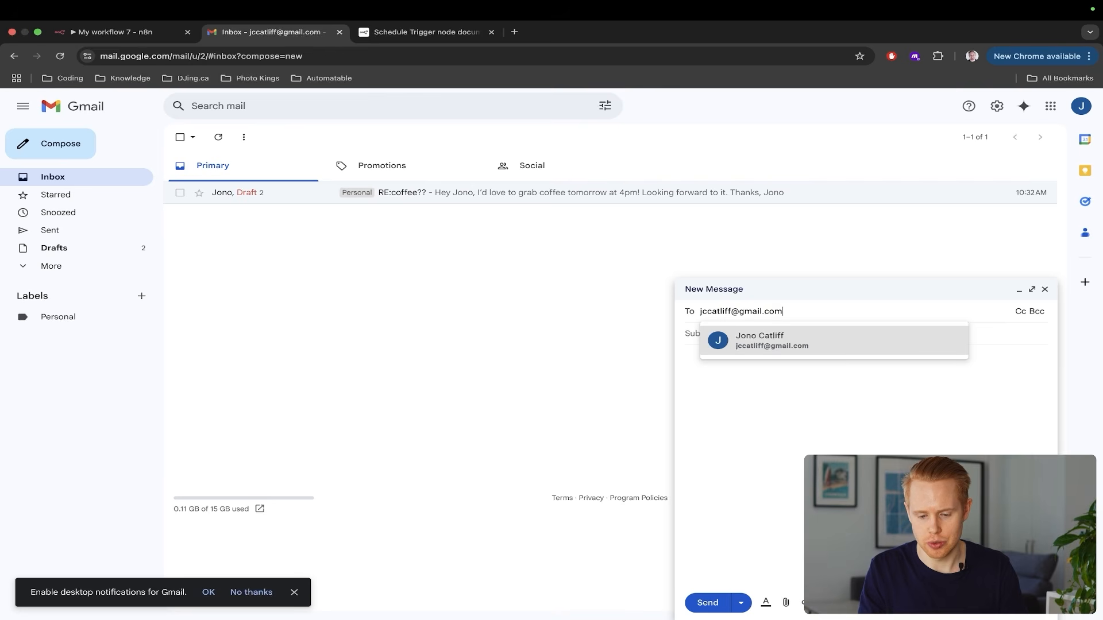
key(Return)
key(Tab)
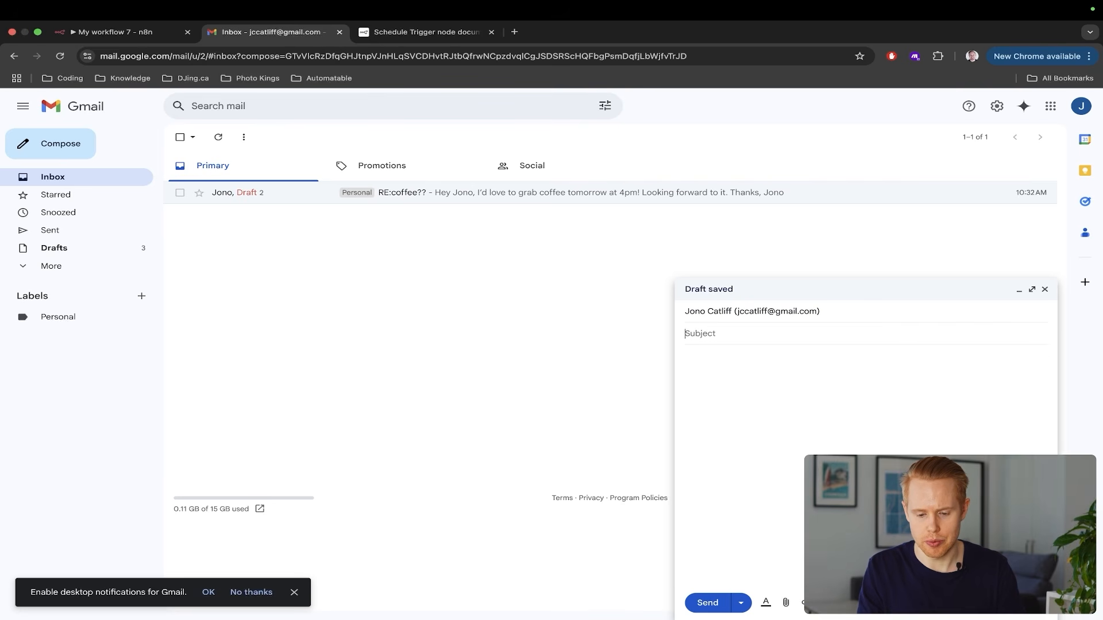
text(Test)
key(Tab)
text(test)
click(703, 603)
key(super+1)
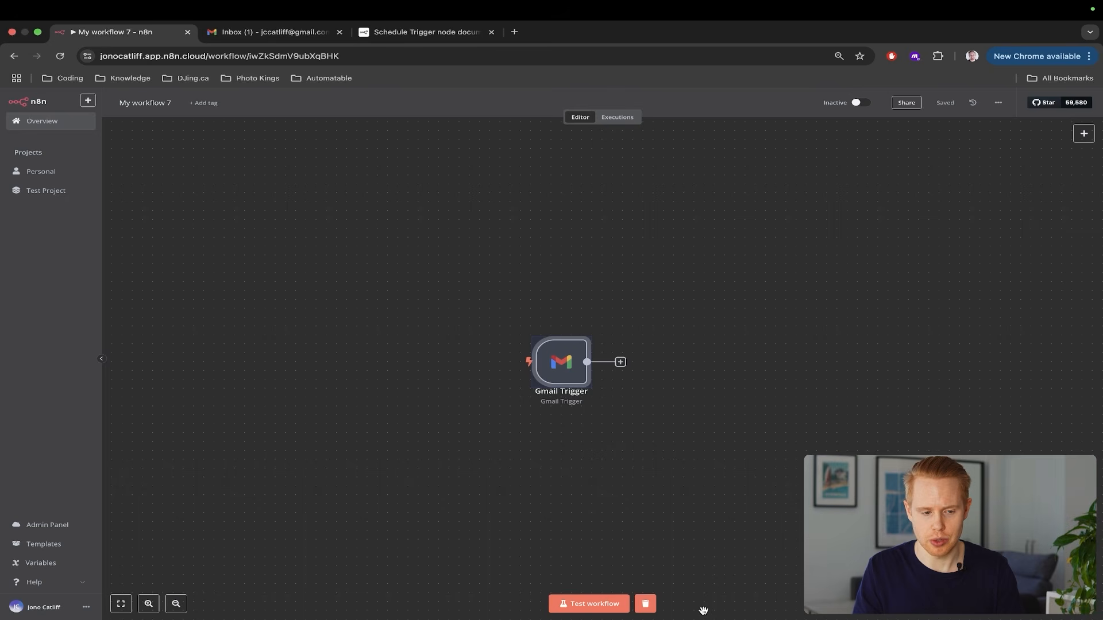
Run the workflow and inspect the captured Test email's snippet, subject and sender
click(568, 603)
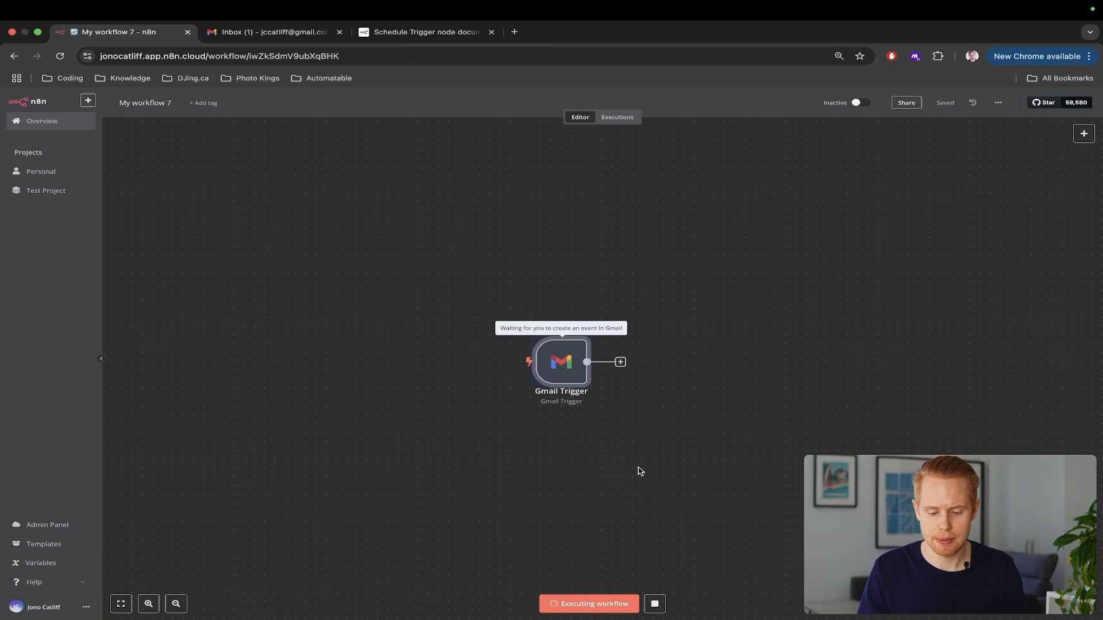
scroll(641, 470, right, 2)
scroll(639, 470, right, 2)
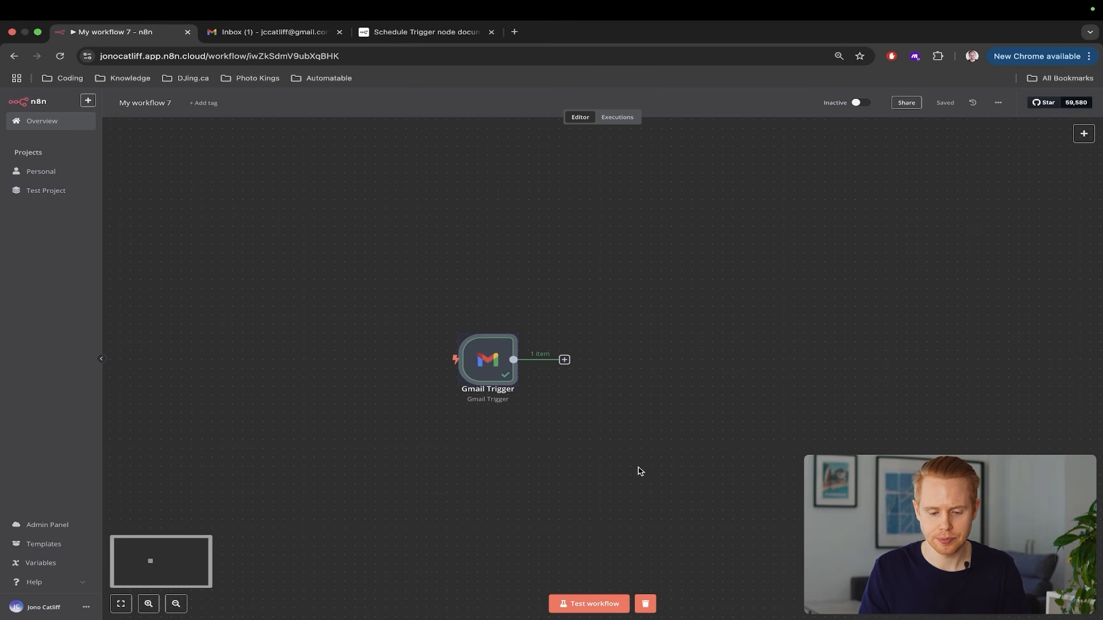
double_click(498, 366)
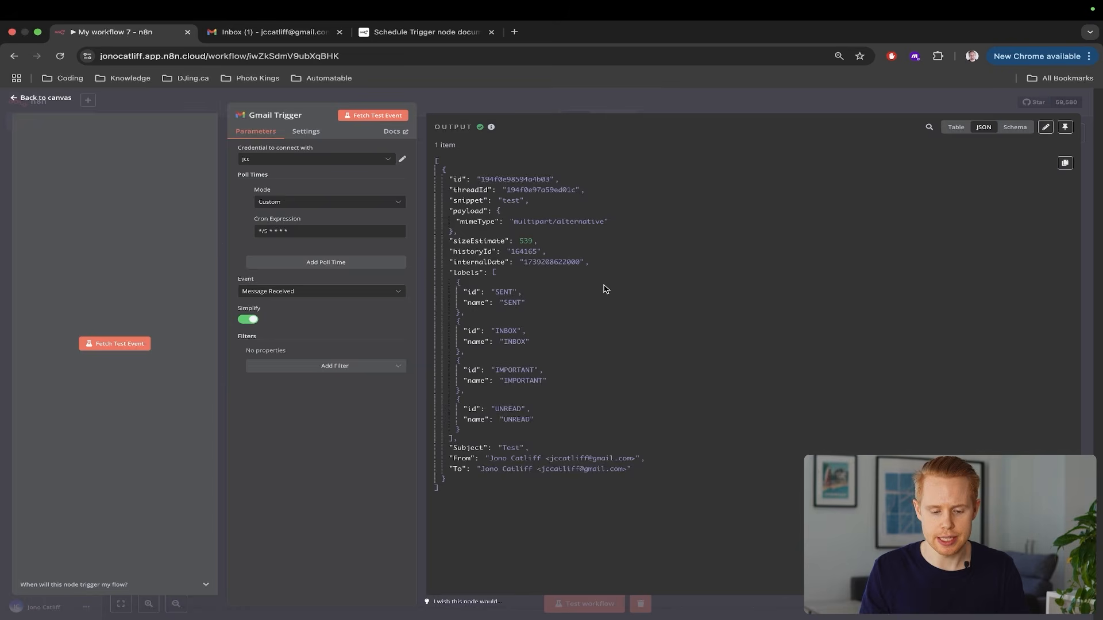
scroll(605, 289, up, 5)
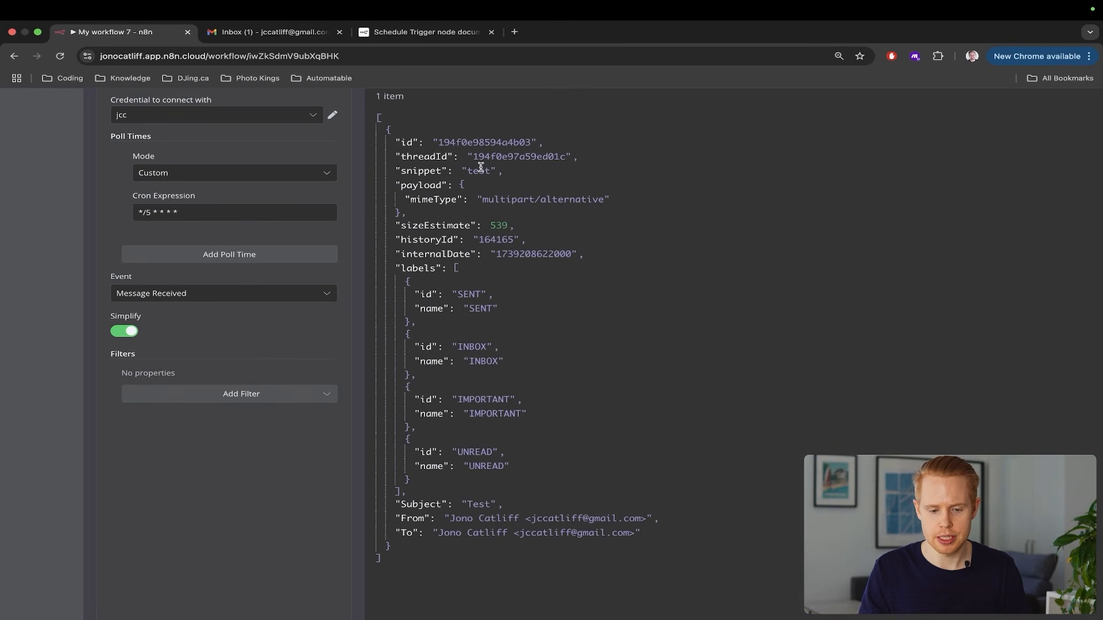
double_click(480, 169)
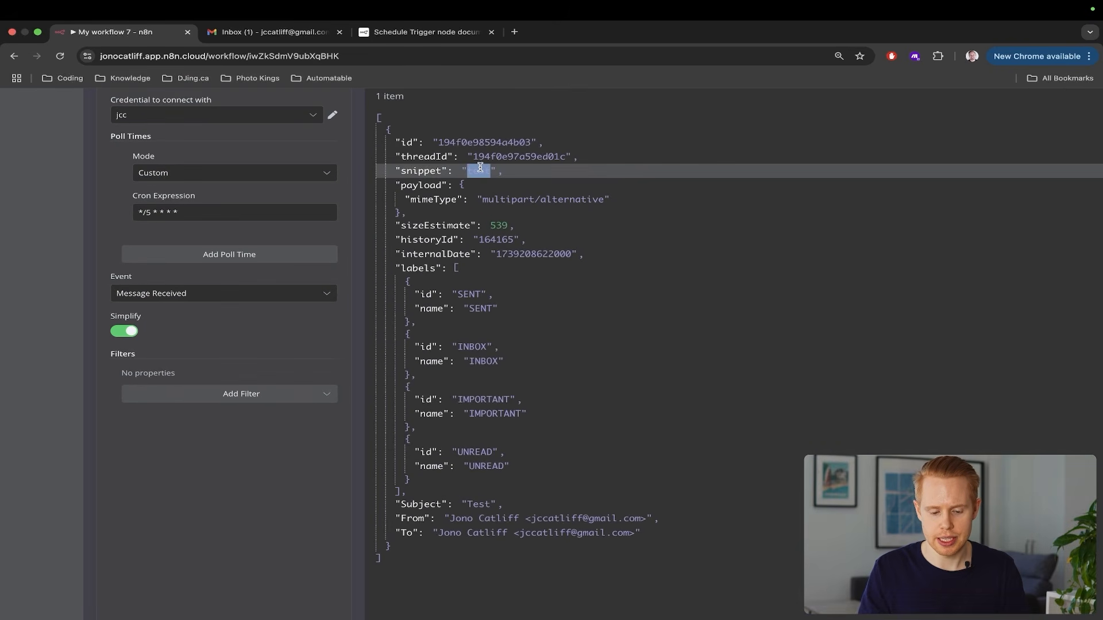
double_click(474, 505)
drag(451, 515, 707, 522)
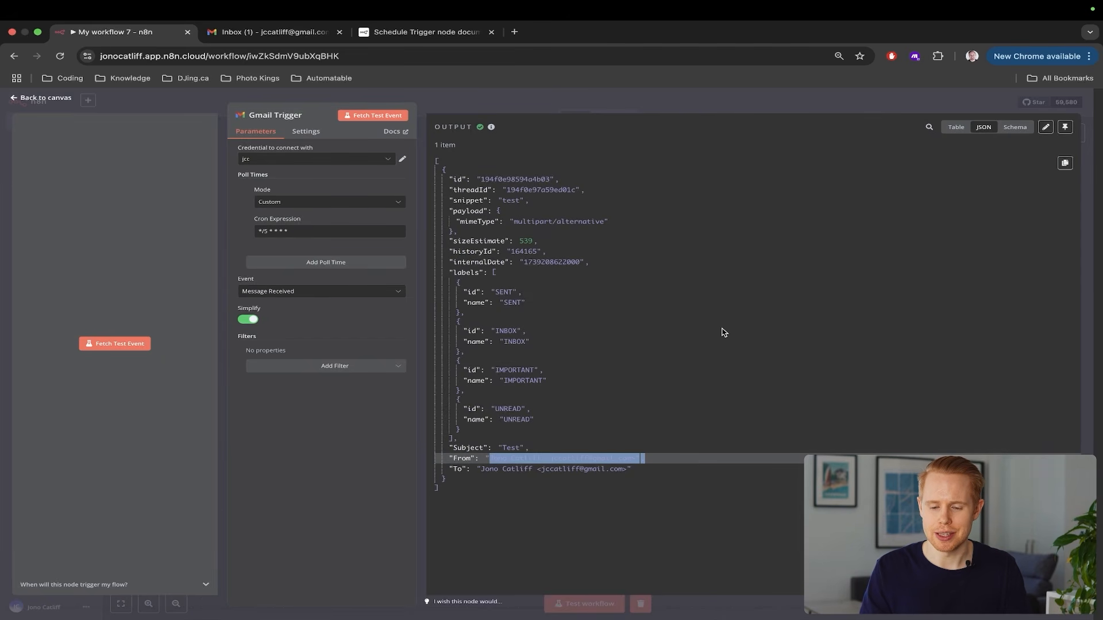
Pin the Gmail Trigger's output data and return to the canvas
click(1066, 128)
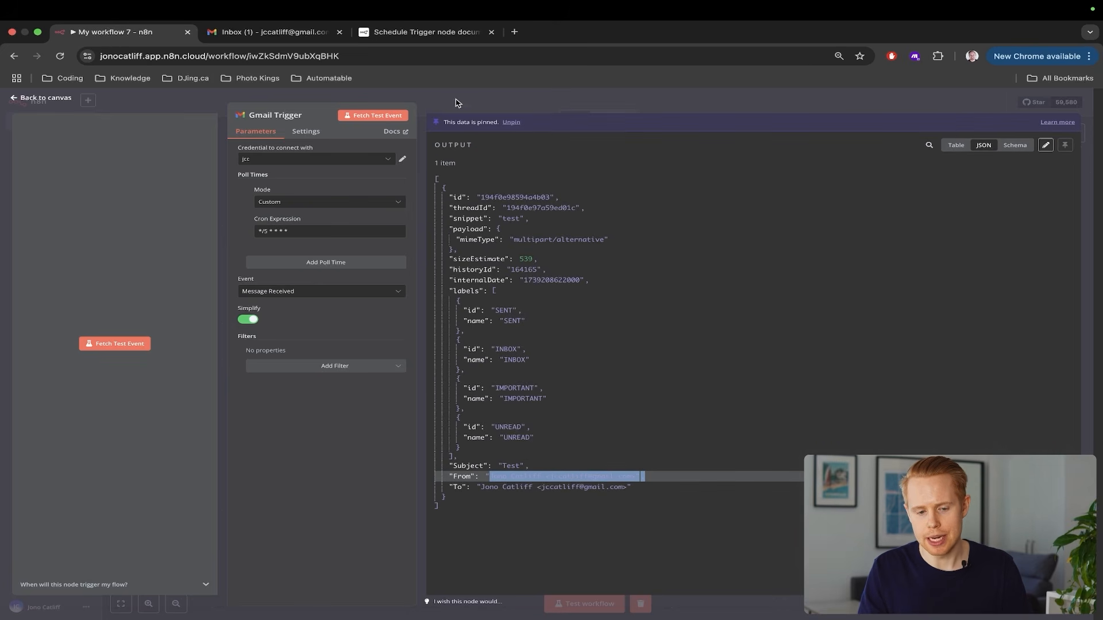
drag(445, 119, 532, 124)
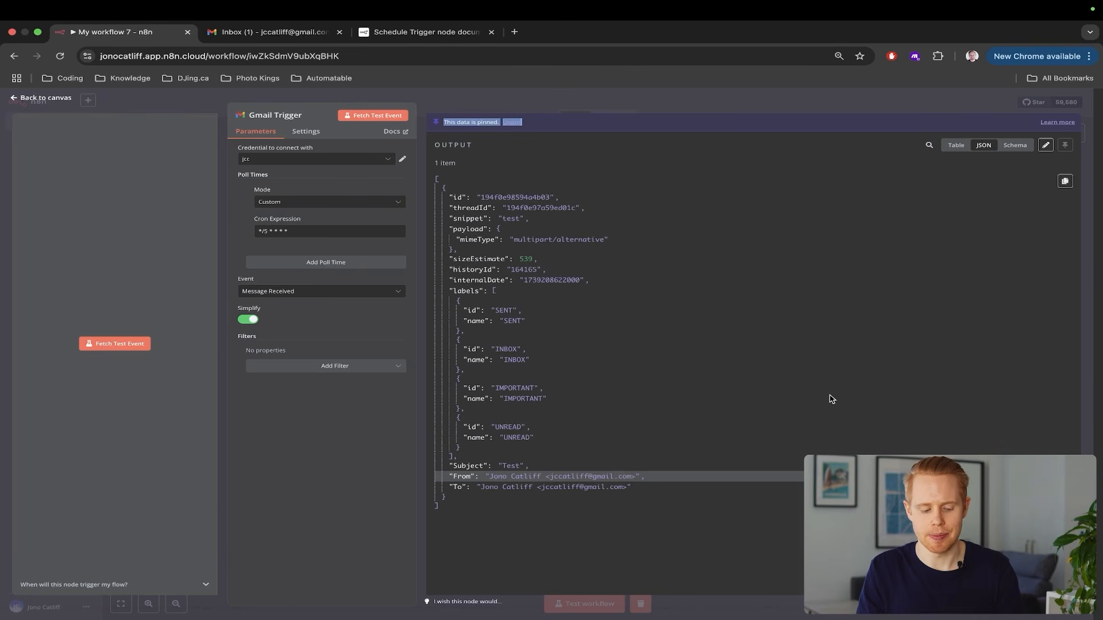
key(Escape)
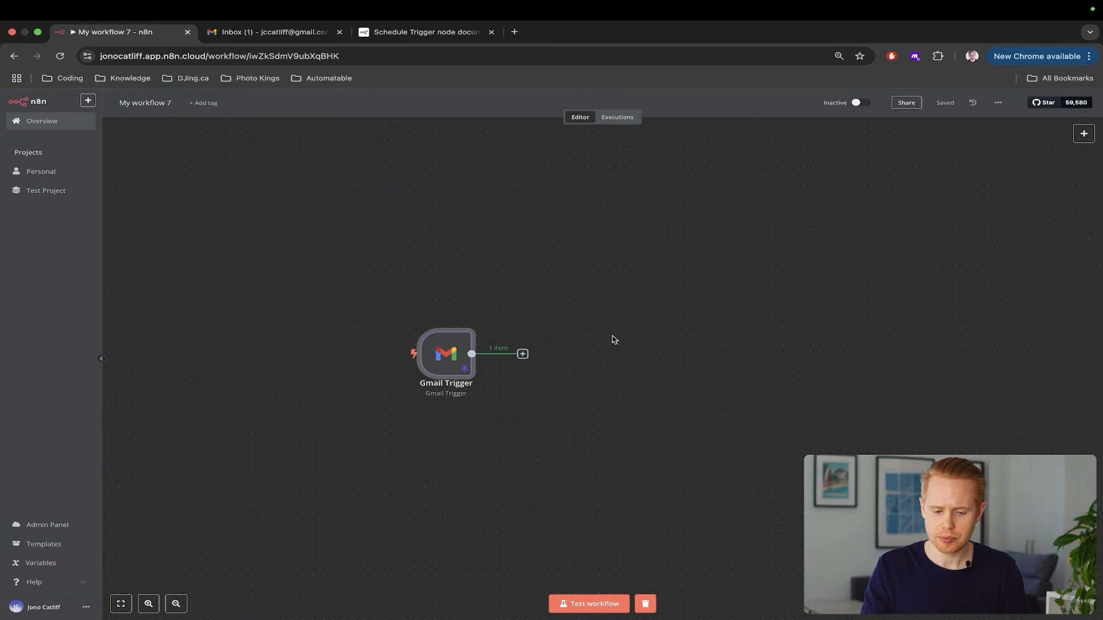
Add a Text Classifier node after the Gmail Trigger
click(523, 354)
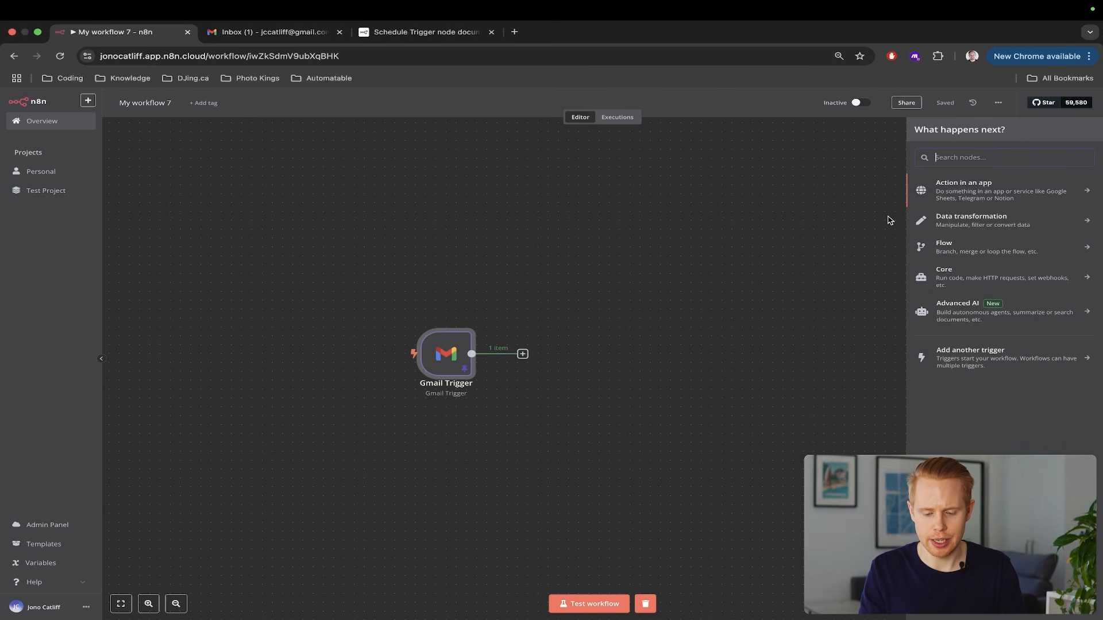
text(sen)
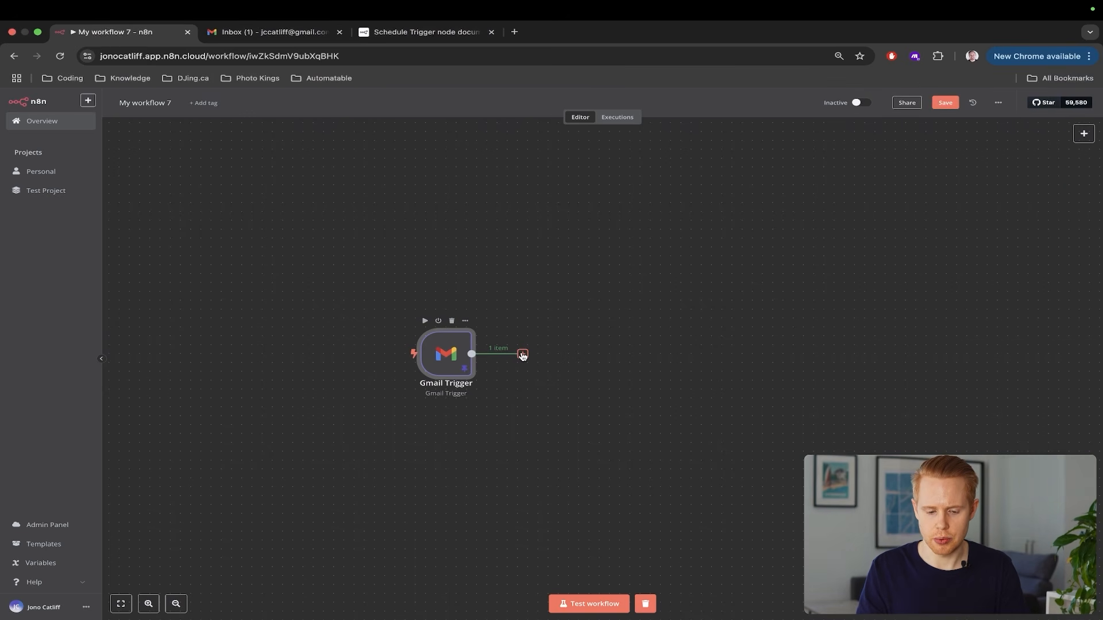
click(523, 354)
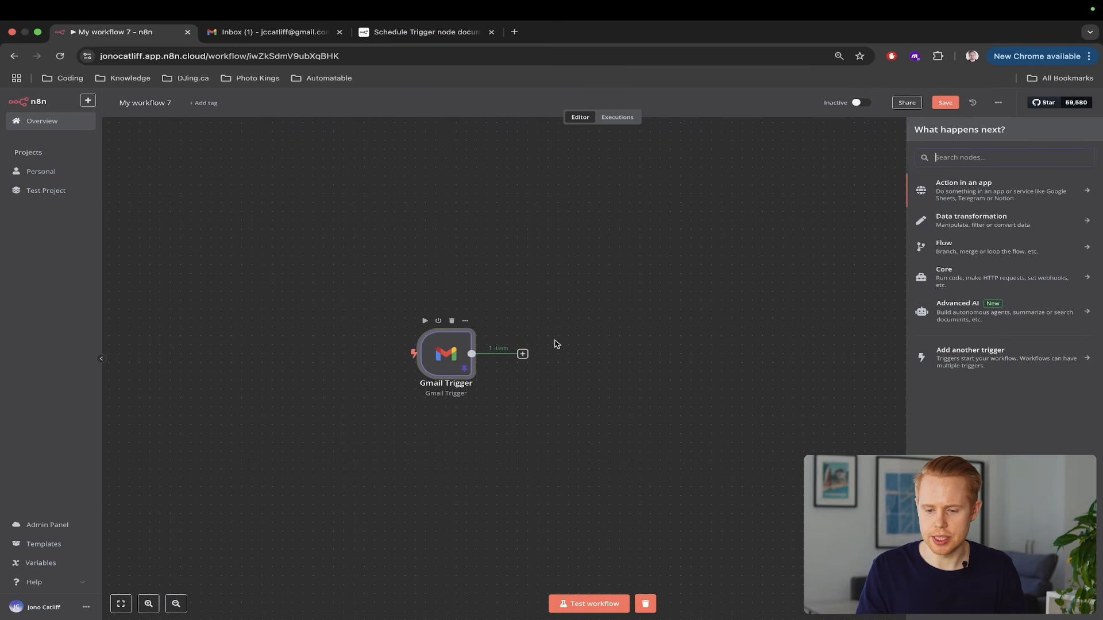
text(text ckass)
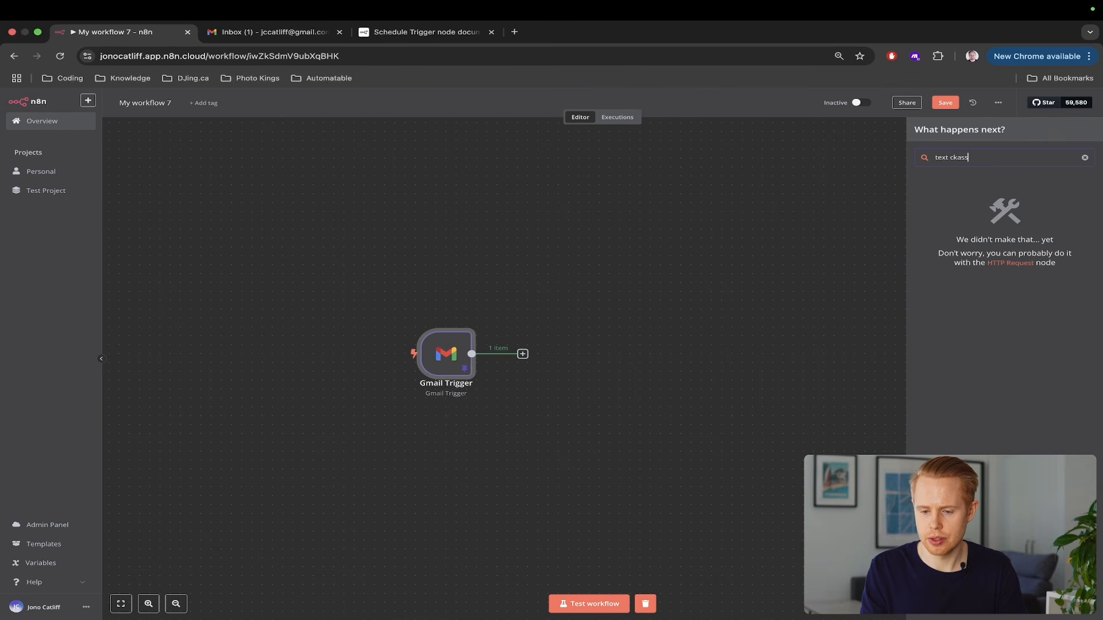
key(BackSpace)
key(BackSpace)
key(BackSpace)
key(BackSpace)
key(BackSpace)
text(c)
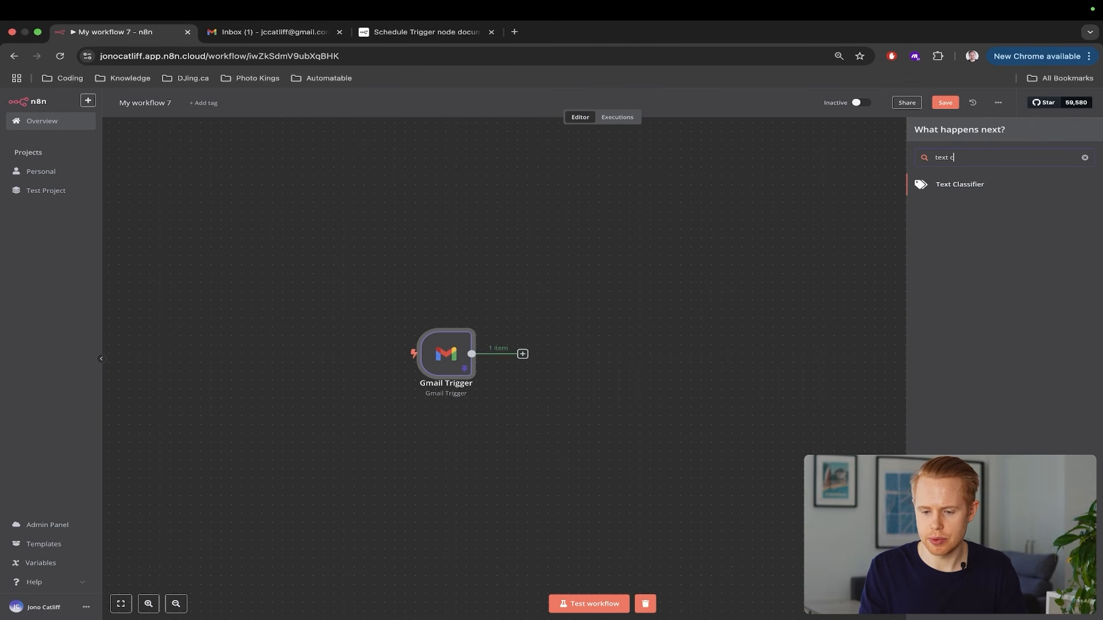
click(977, 185)
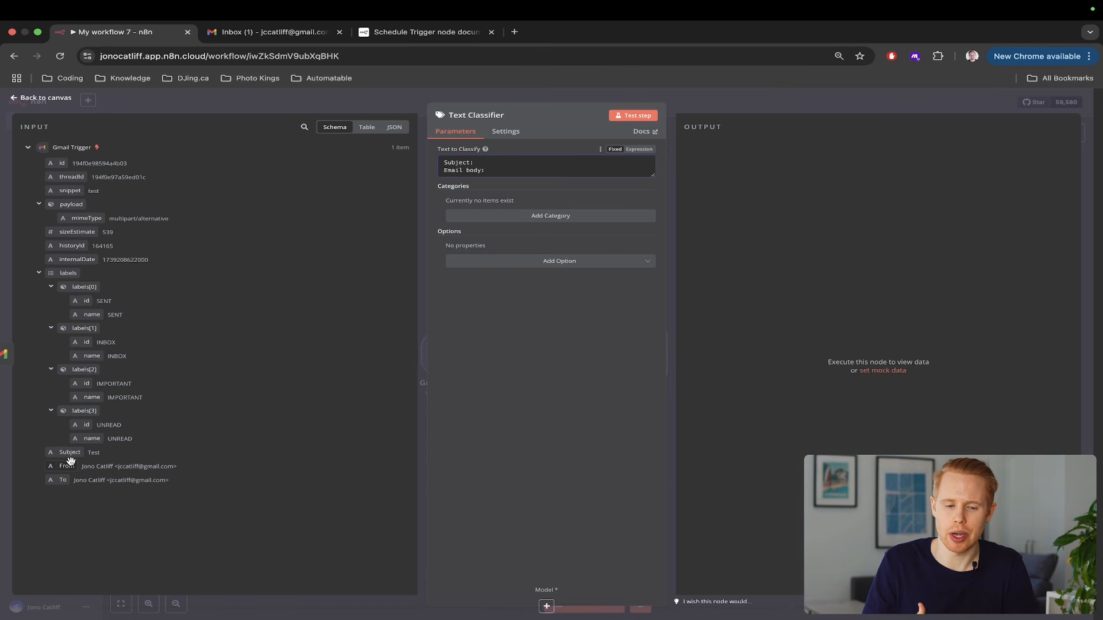
Fill Text to Classify with the email's Subject and snippet after 'Subject:' and 'Email body:'
key(ctrl+Tab)
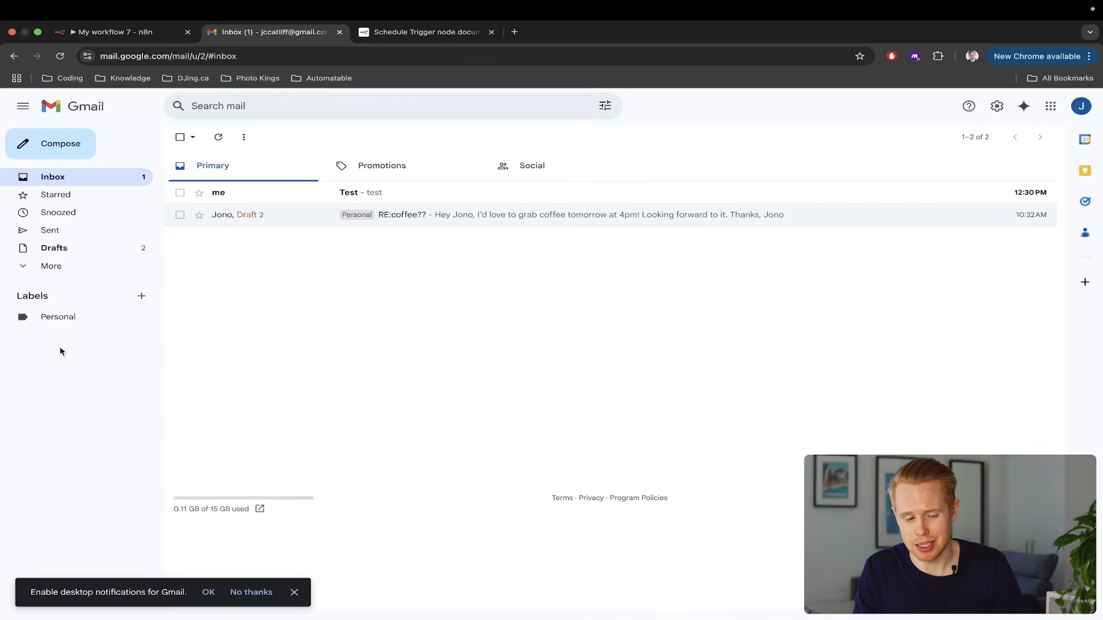
key(ctrl+shift+Tab)
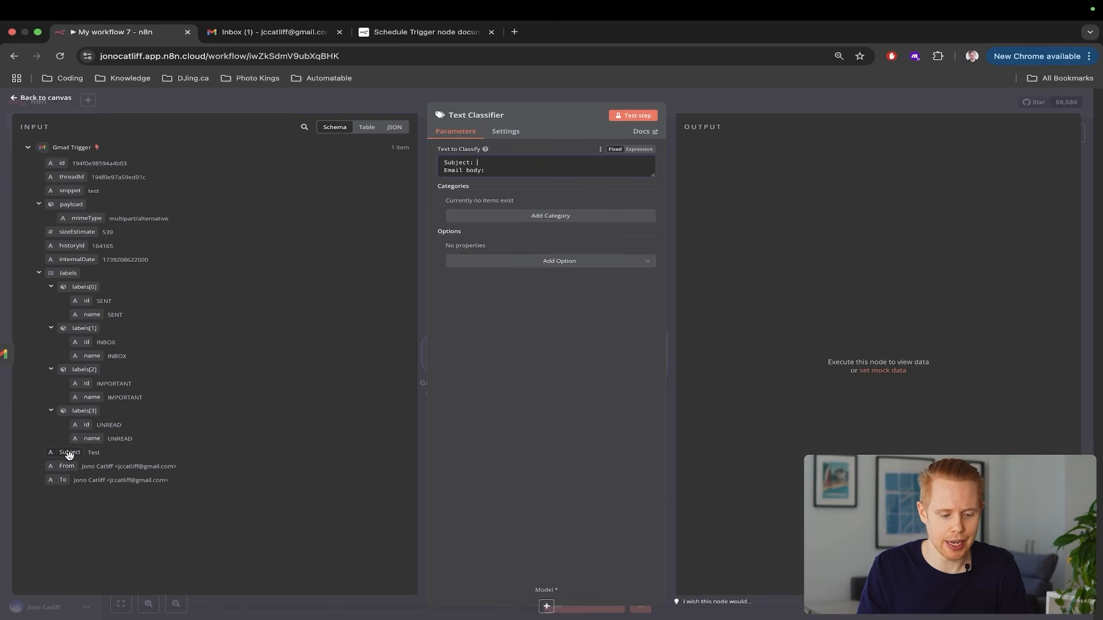
drag(69, 455, 490, 168)
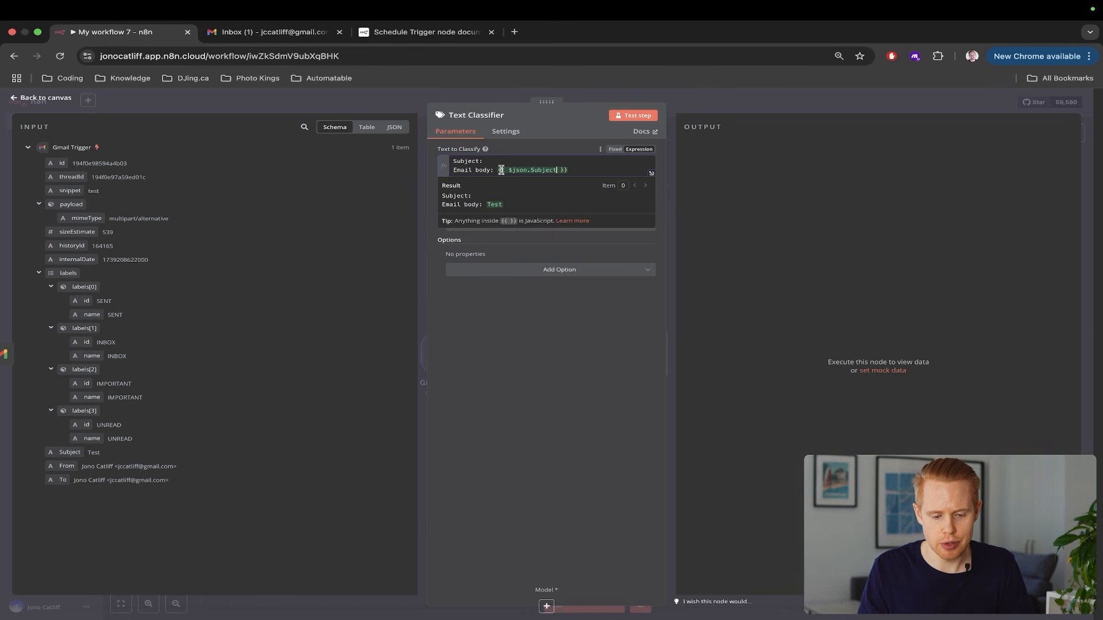
drag(497, 170, 569, 170)
key(super+c)
key(BackSpace)
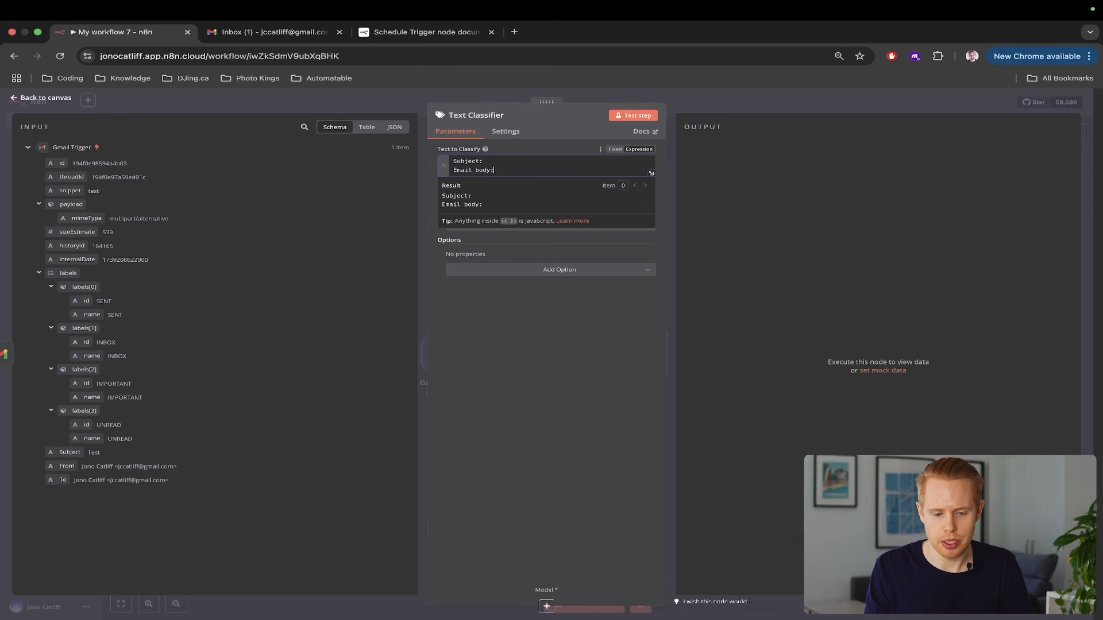
key(super+v)
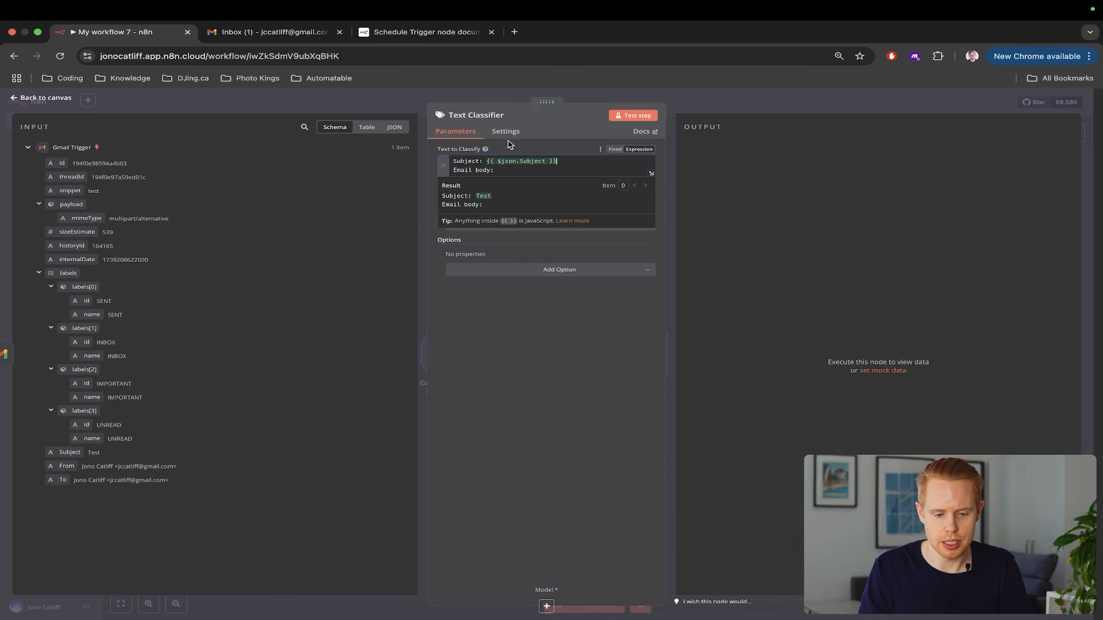
scroll(495, 161, up, 5)
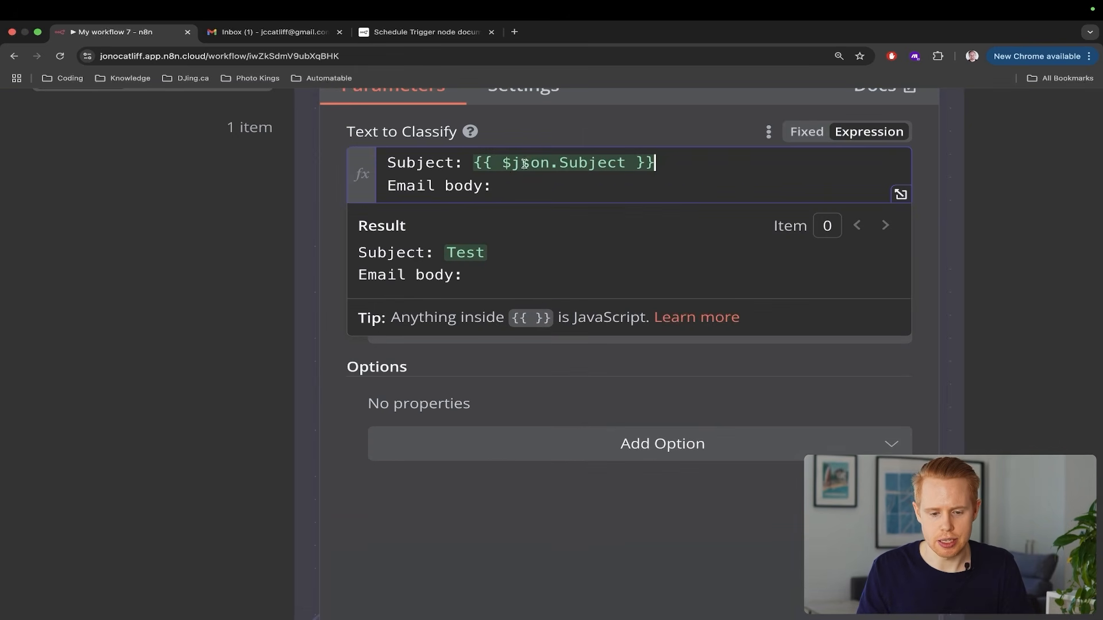
scroll(582, 157, down, 5)
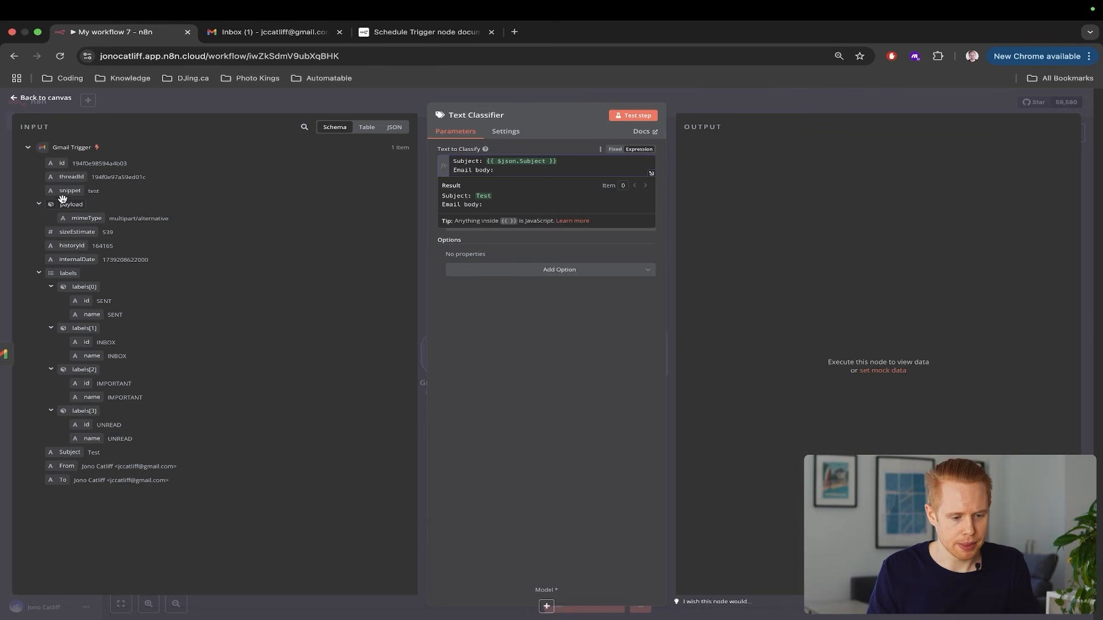
drag(63, 193, 513, 174)
Add Promotions, Social and Personal categories to the Text Classifier
click(600, 331)
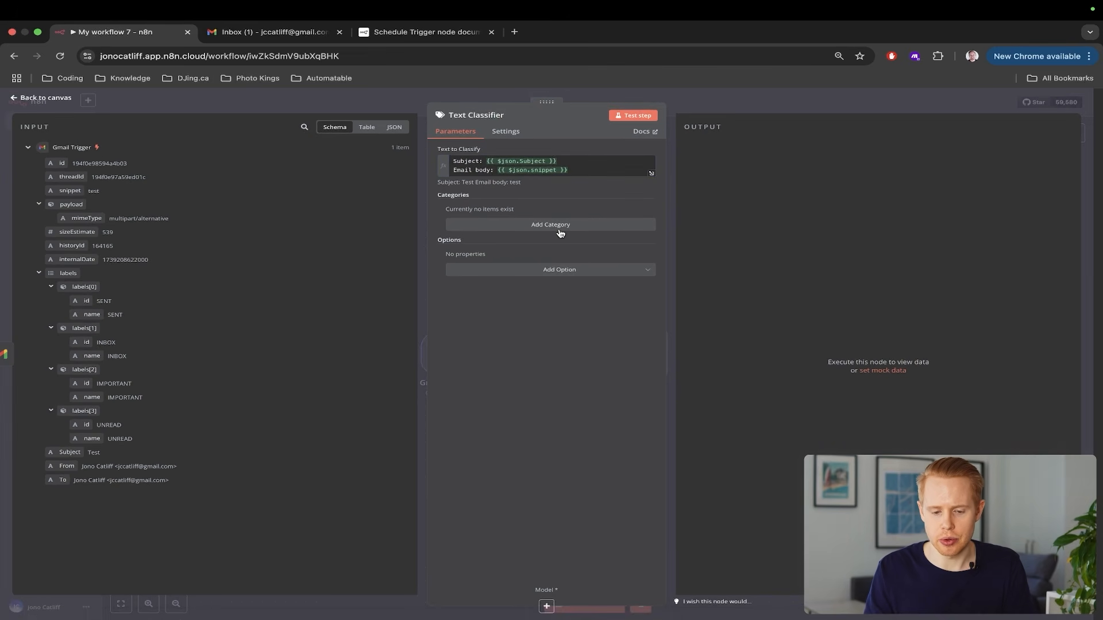
click(560, 232)
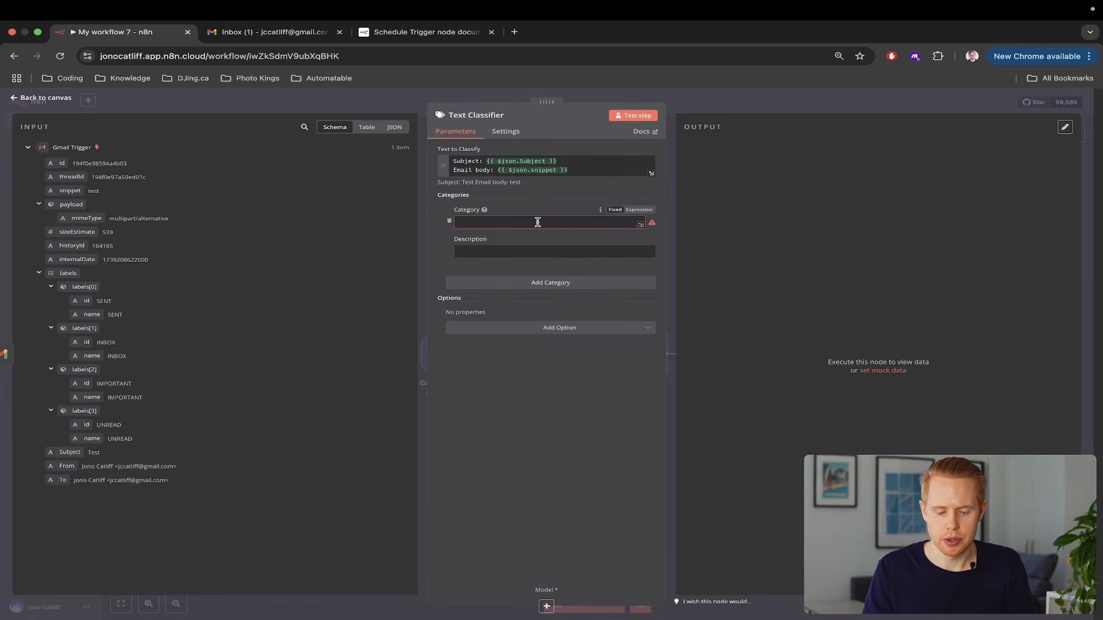
click(537, 222)
text(Pr)
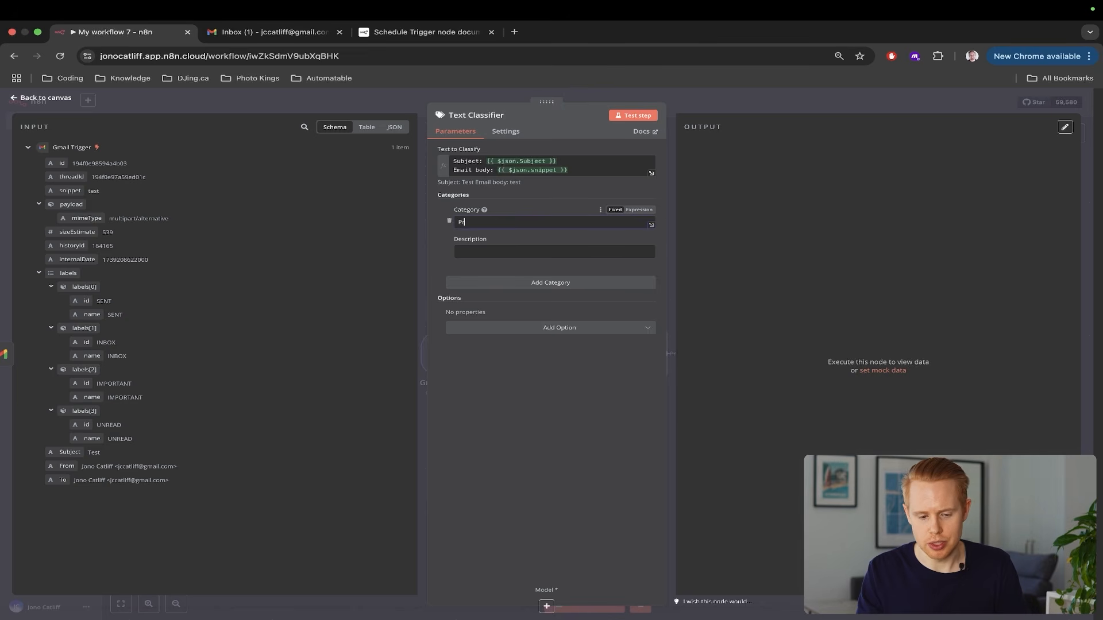
text(omotions)
click(495, 287)
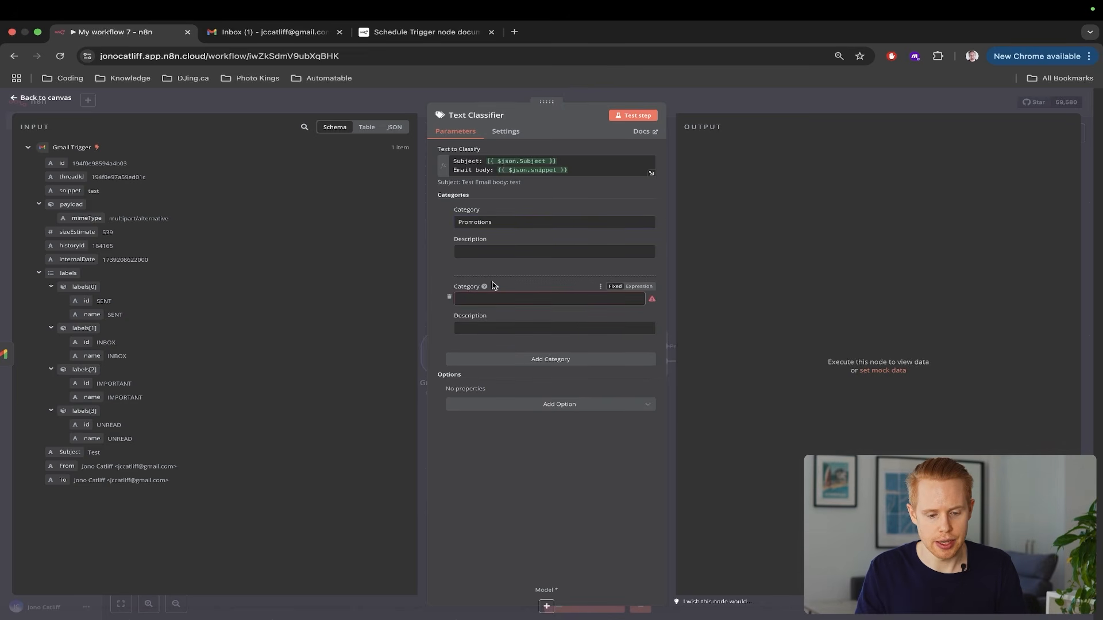
click(480, 296)
text(Social)
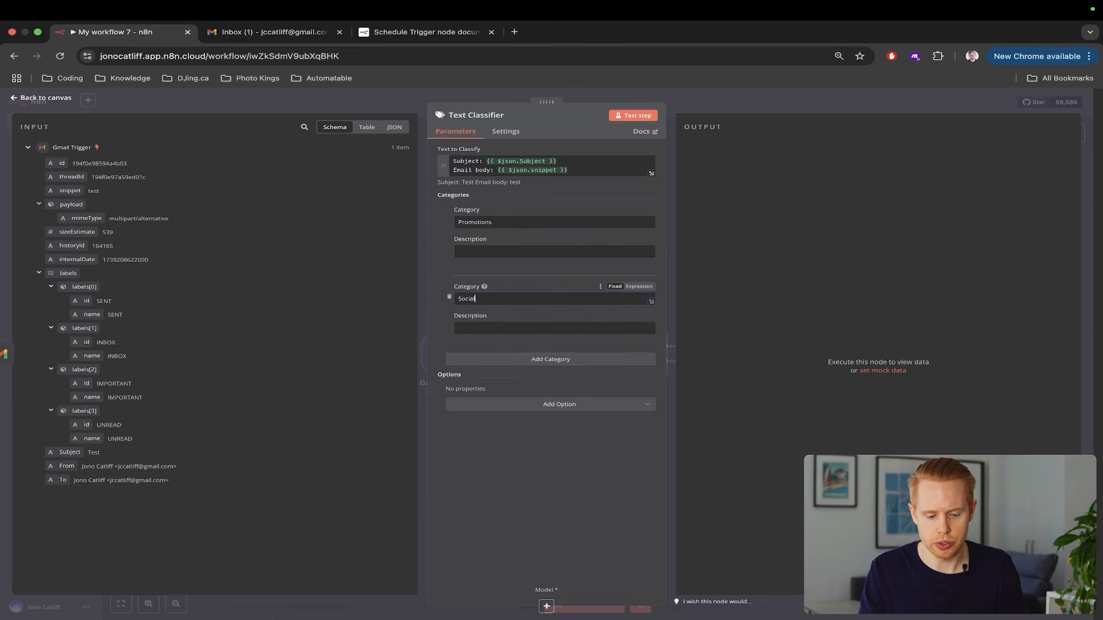
click(481, 361)
click(481, 375)
text(Personal)
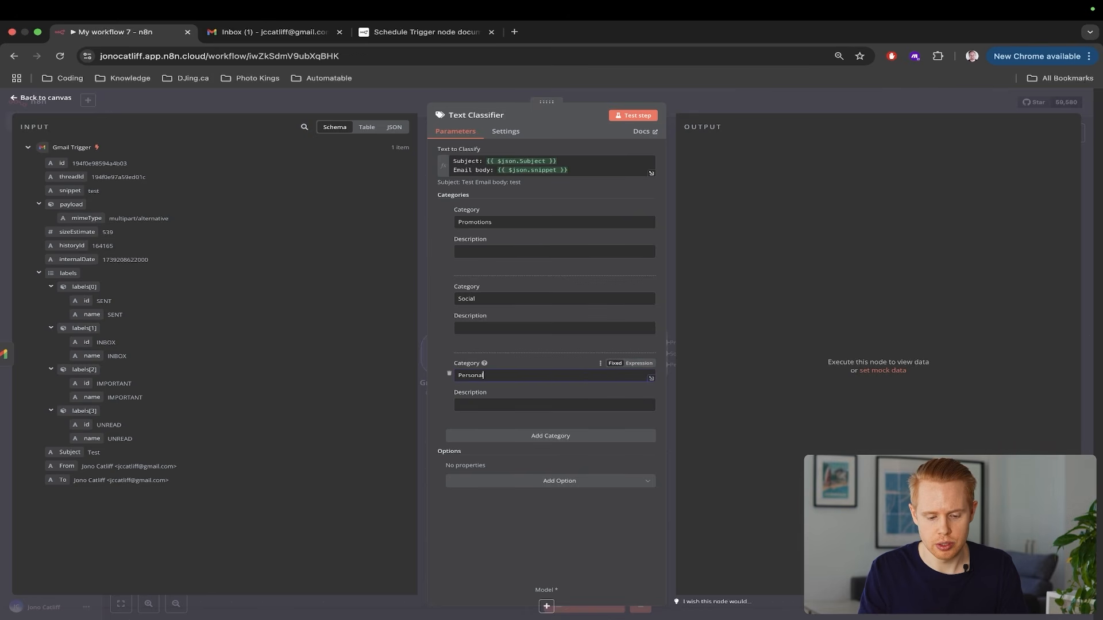
Add the Sales and Recruitment categories
click(503, 436)
click(498, 452)
text(Sa)
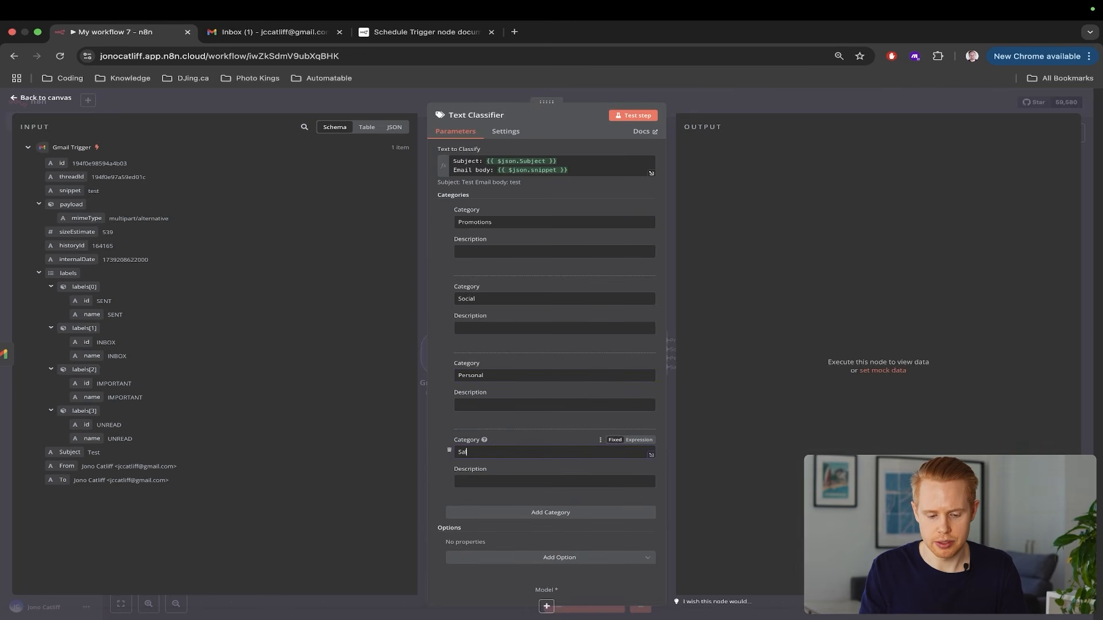
text(les)
click(497, 512)
click(496, 457)
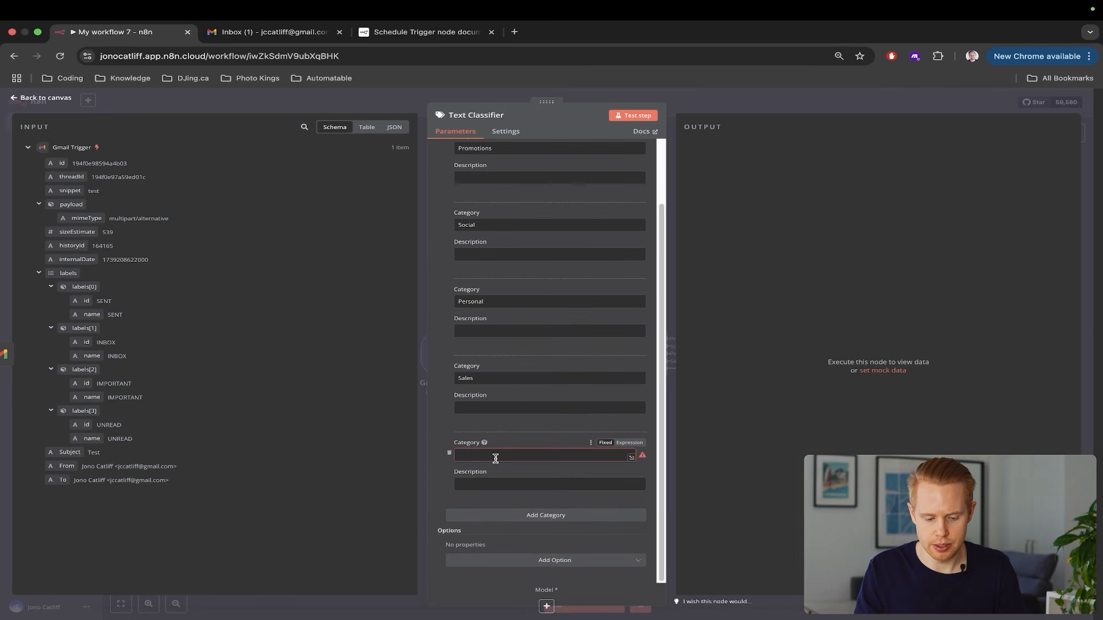
text(Recruitment)
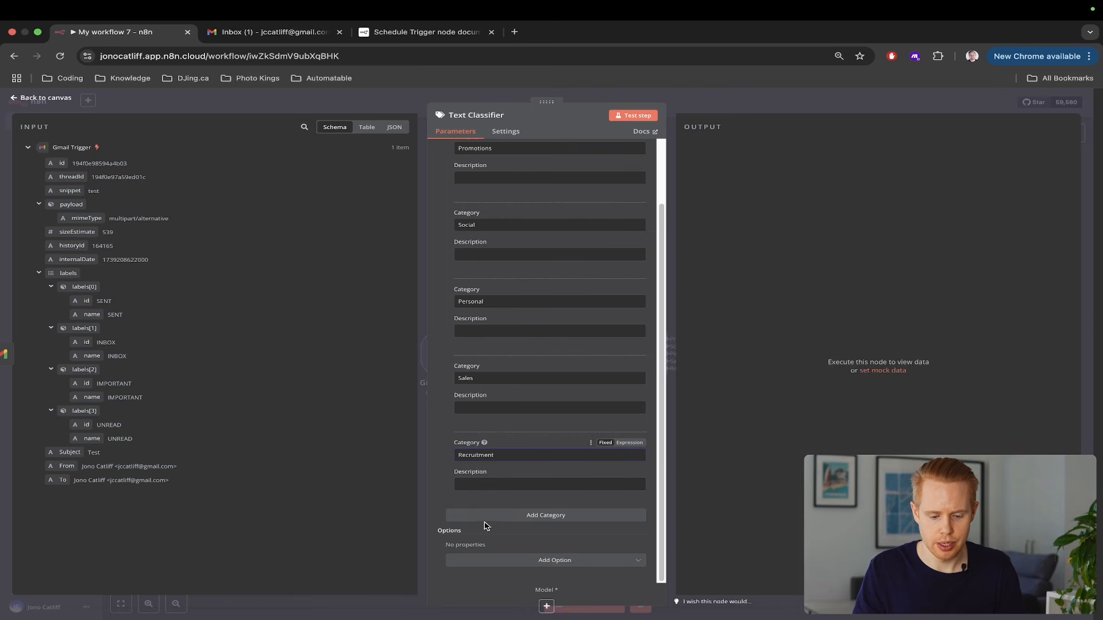
scroll(505, 287, up, 3)
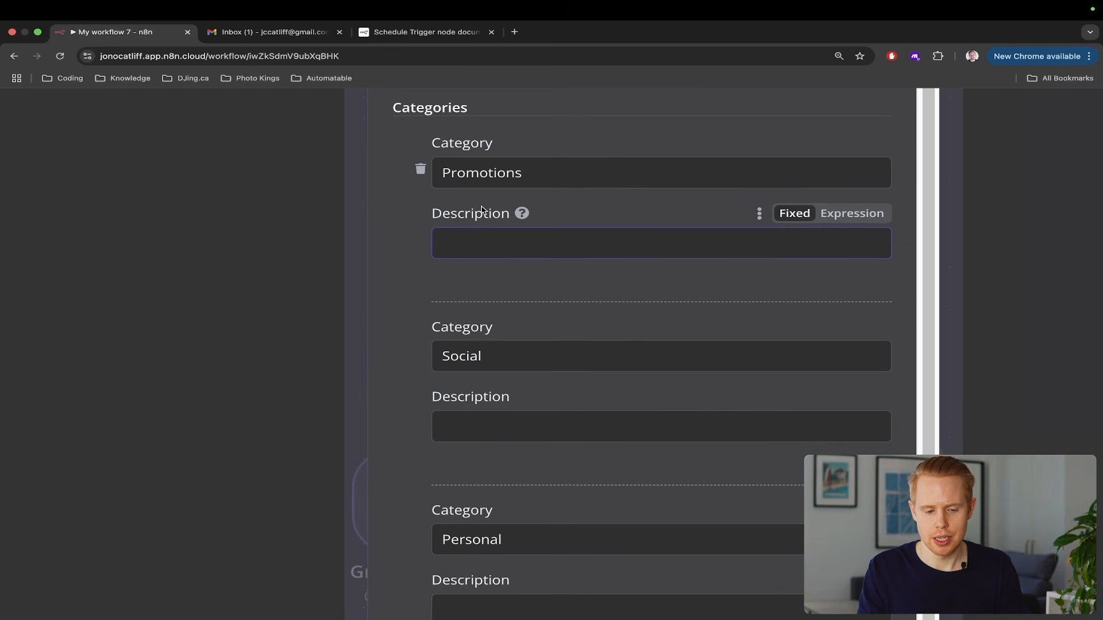
Describe Promotions as 'any email looking to sell me things' and Social as social-media emails (YouTube, Facebook, Instagram)
text(This is any e)
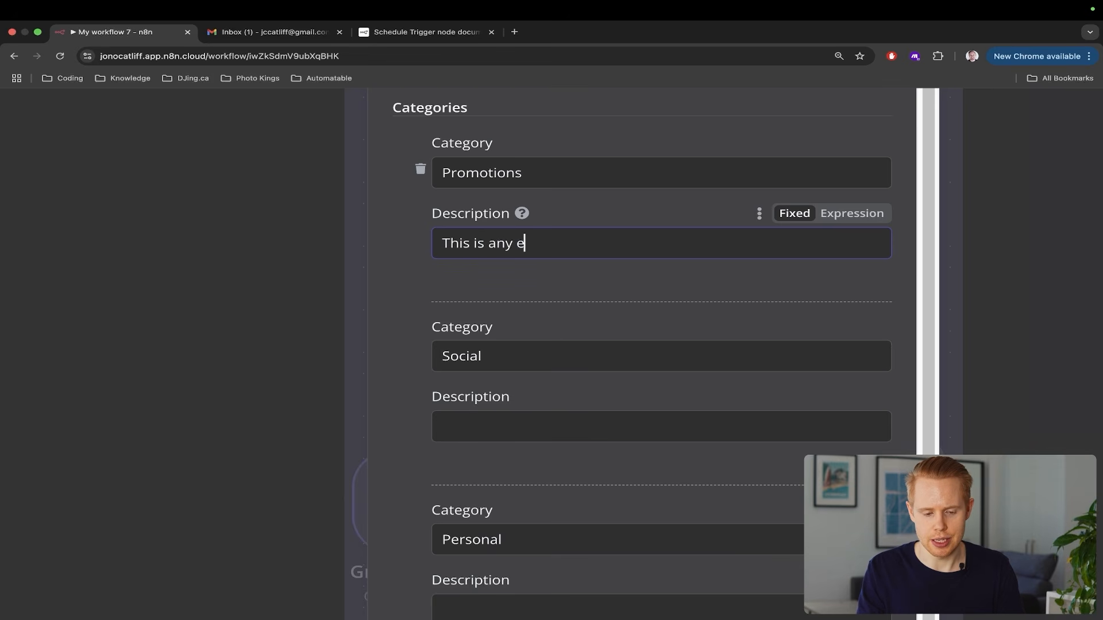
text(mail looking to sell me things)
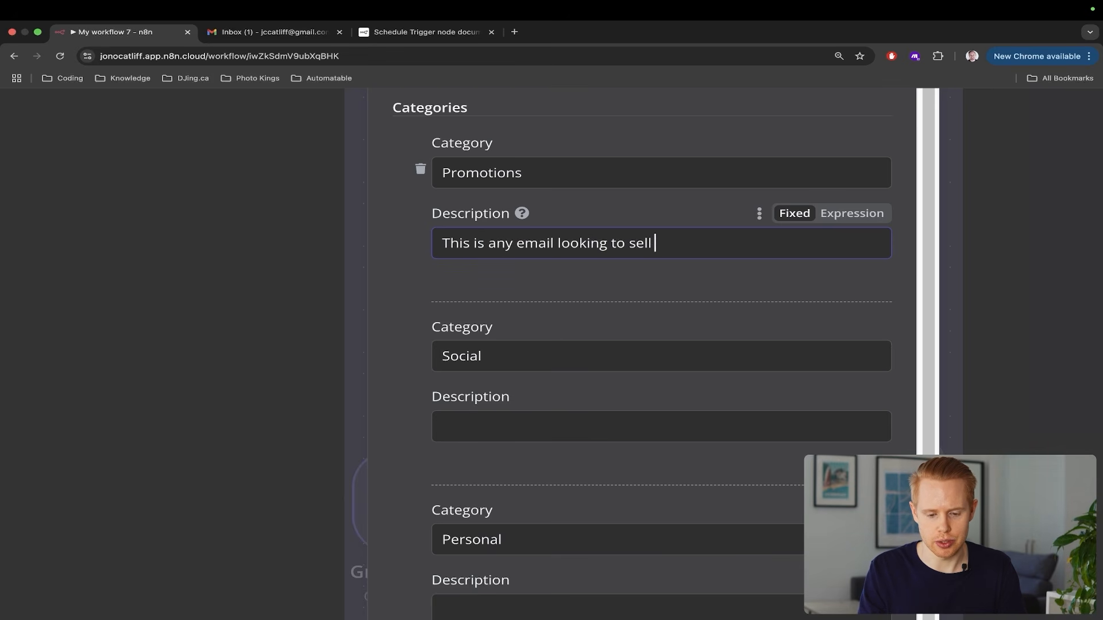
click(444, 426)
text(Any email )
text(from)
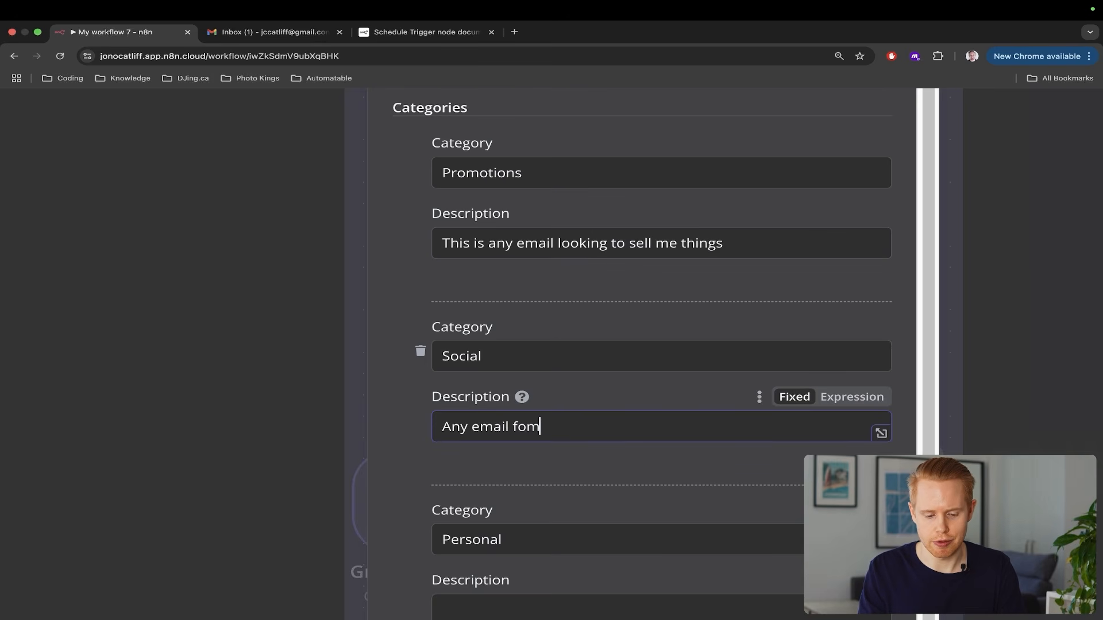
key(BackSpace)
key(BackSpace)
text(rom a social media )
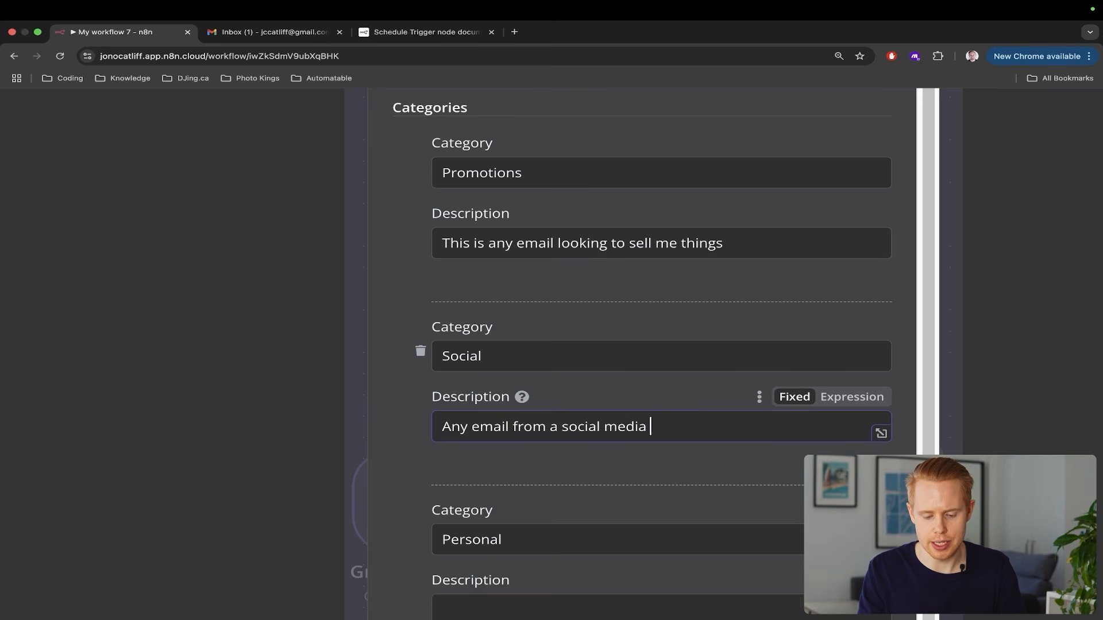
text(site like YouTube o)
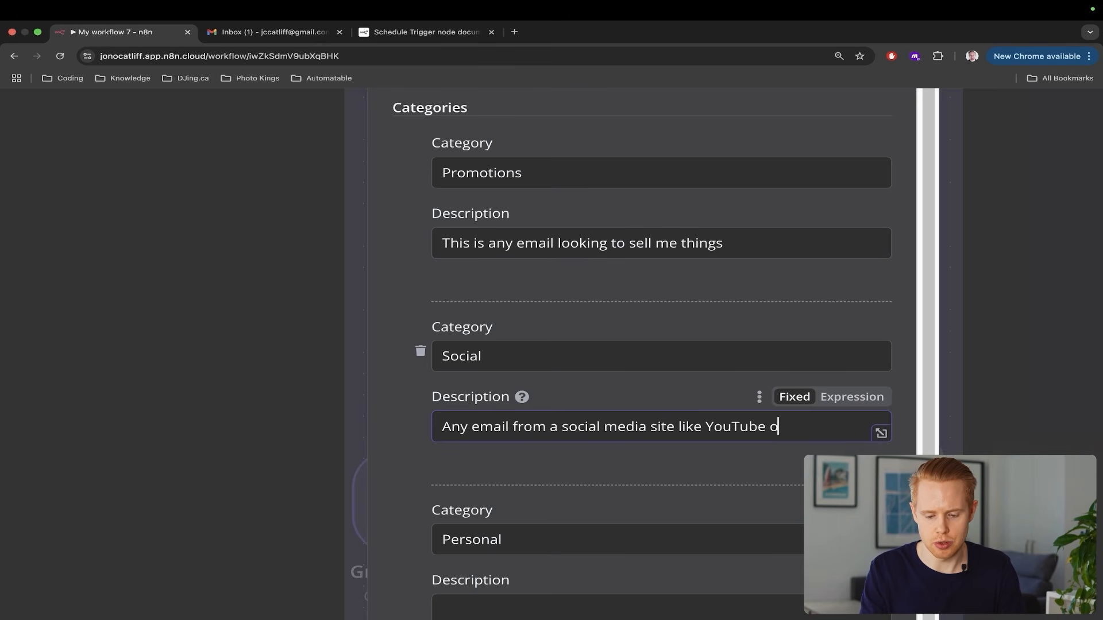
text(r Facebook)
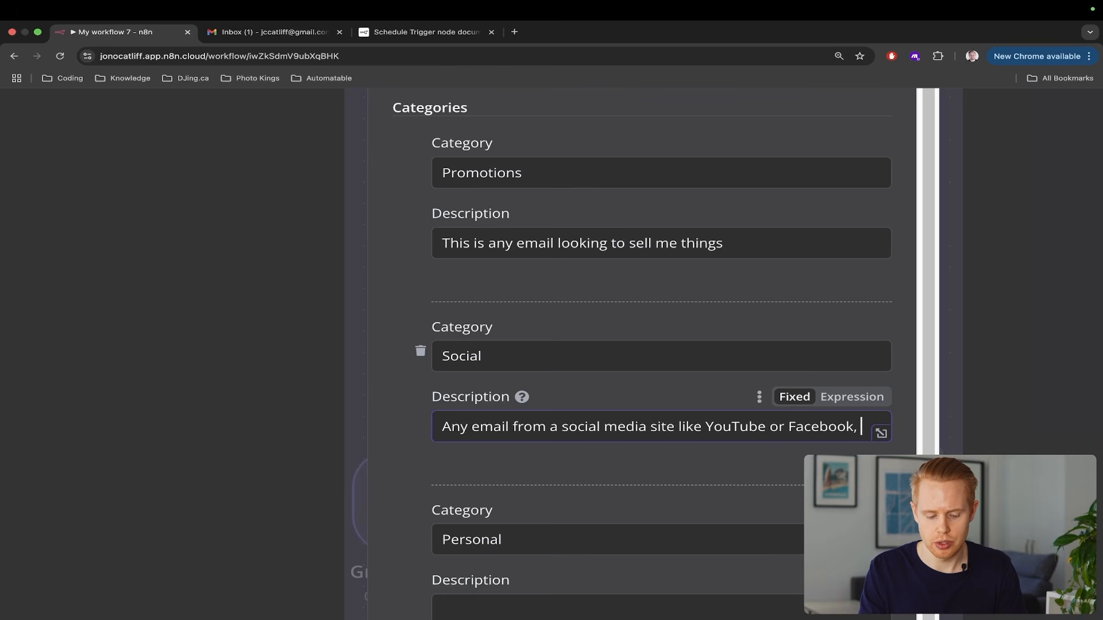
text( or Instagram)
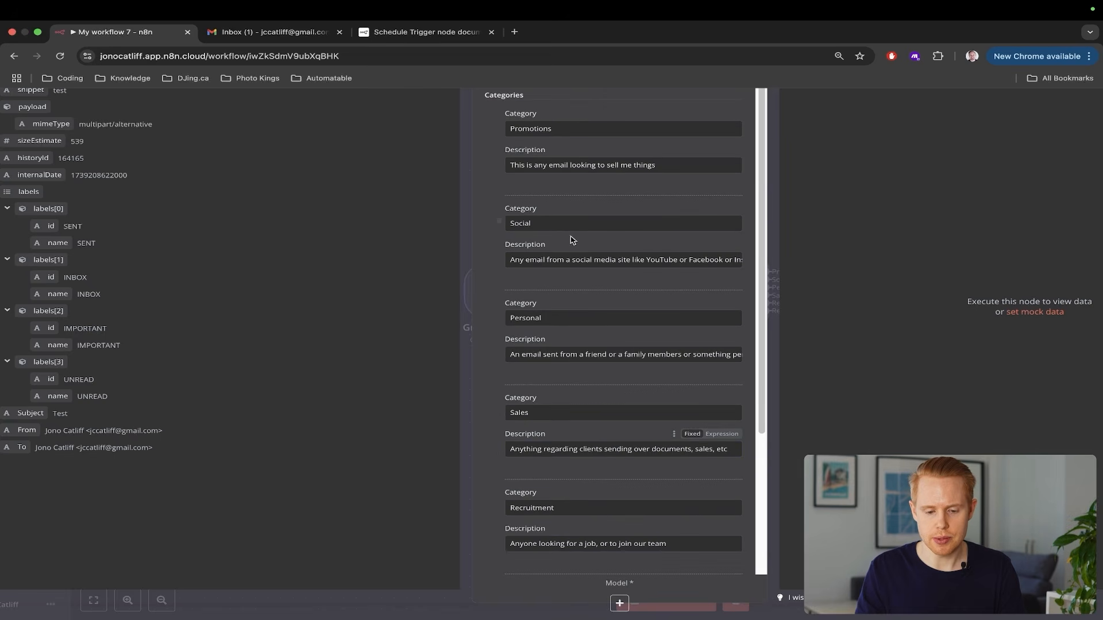
Zoom the browser out to review the full category list, then return to the canvas
scroll(564, 219, up, 2)
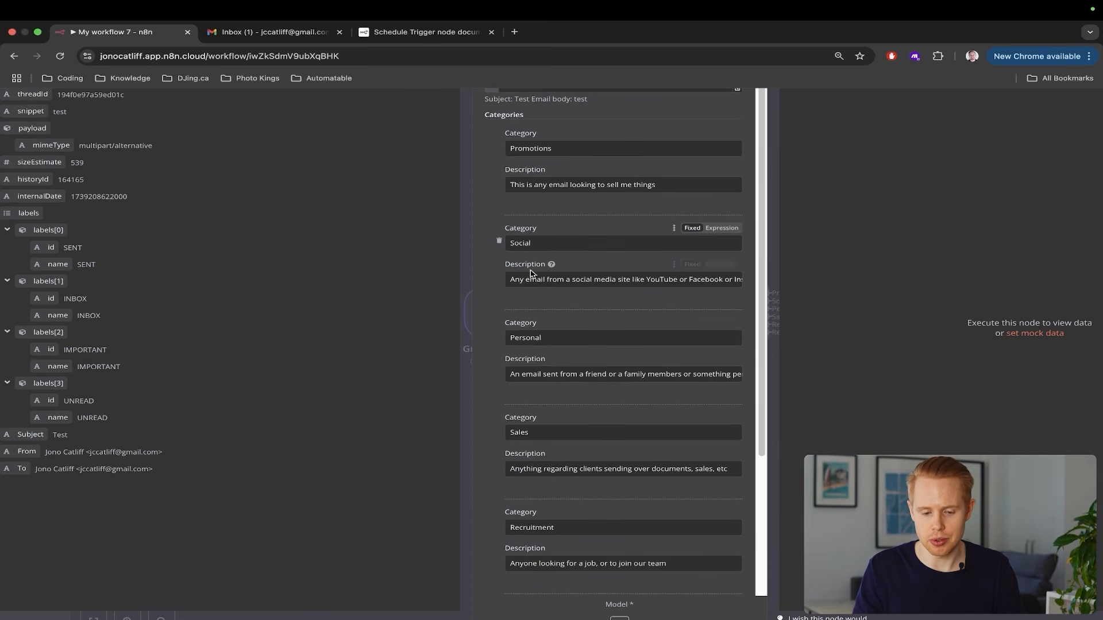
scroll(662, 281, down, 3)
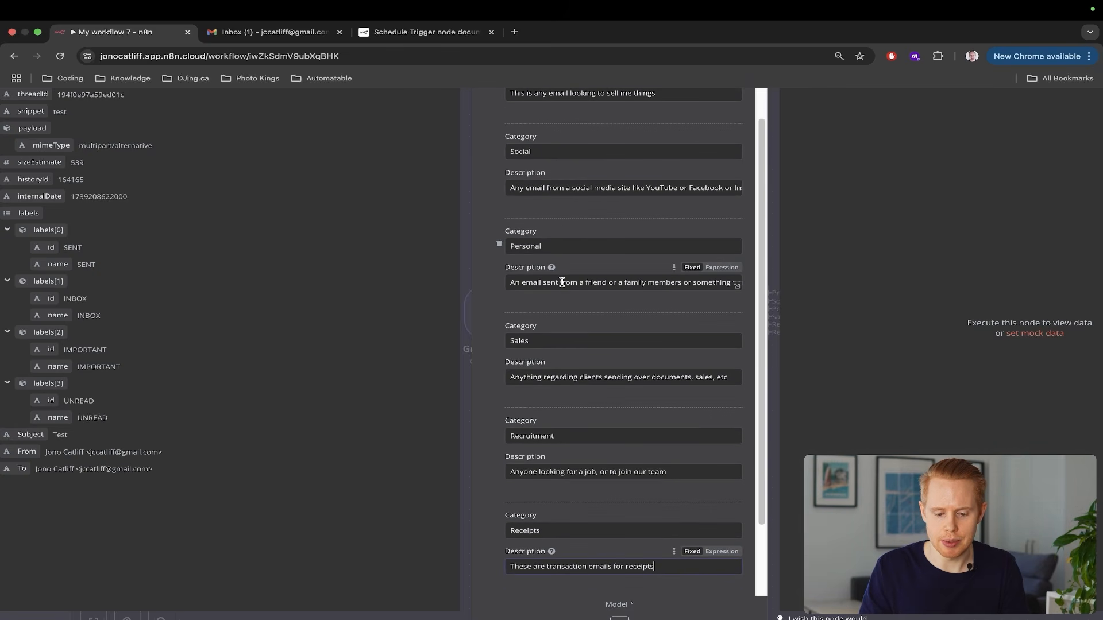
scroll(575, 282, down, 2)
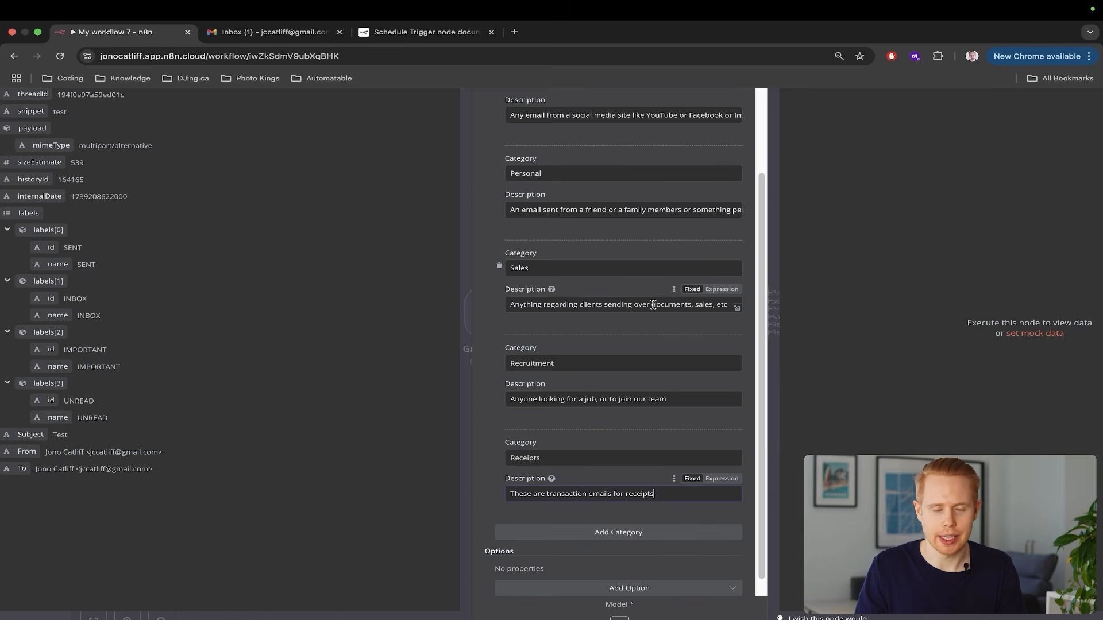
scroll(653, 305, down, 1)
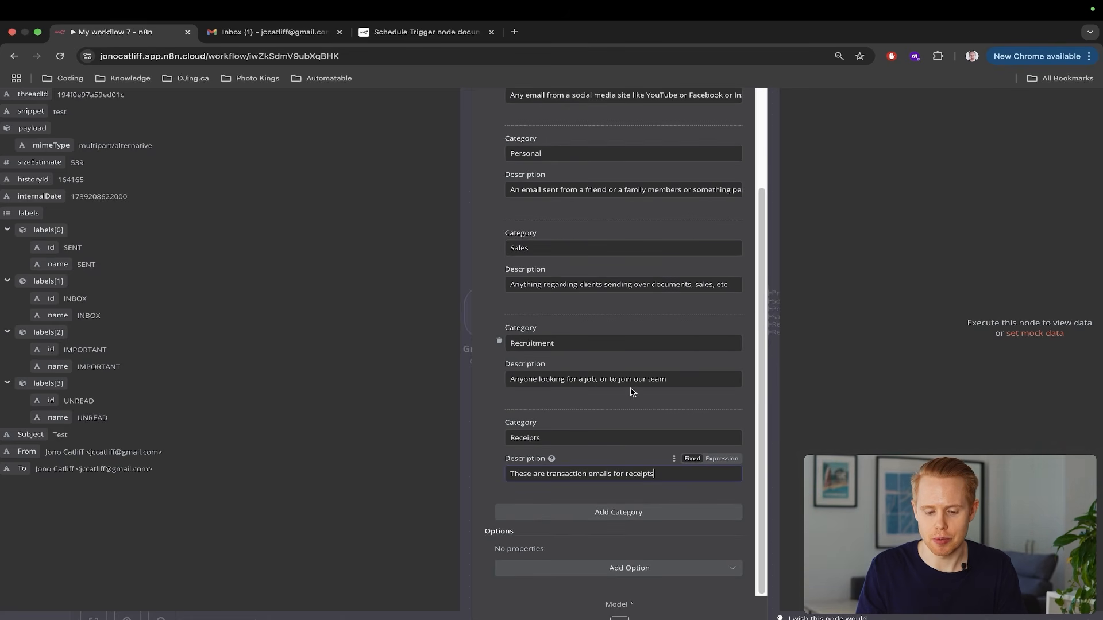
key(super+minus)
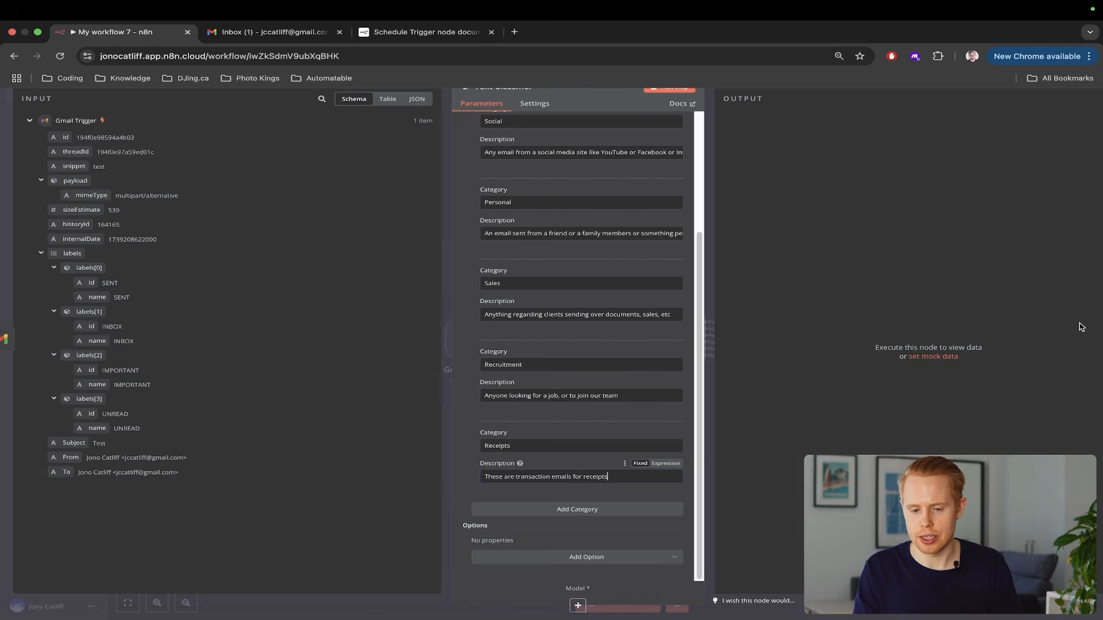
key(super+minus)
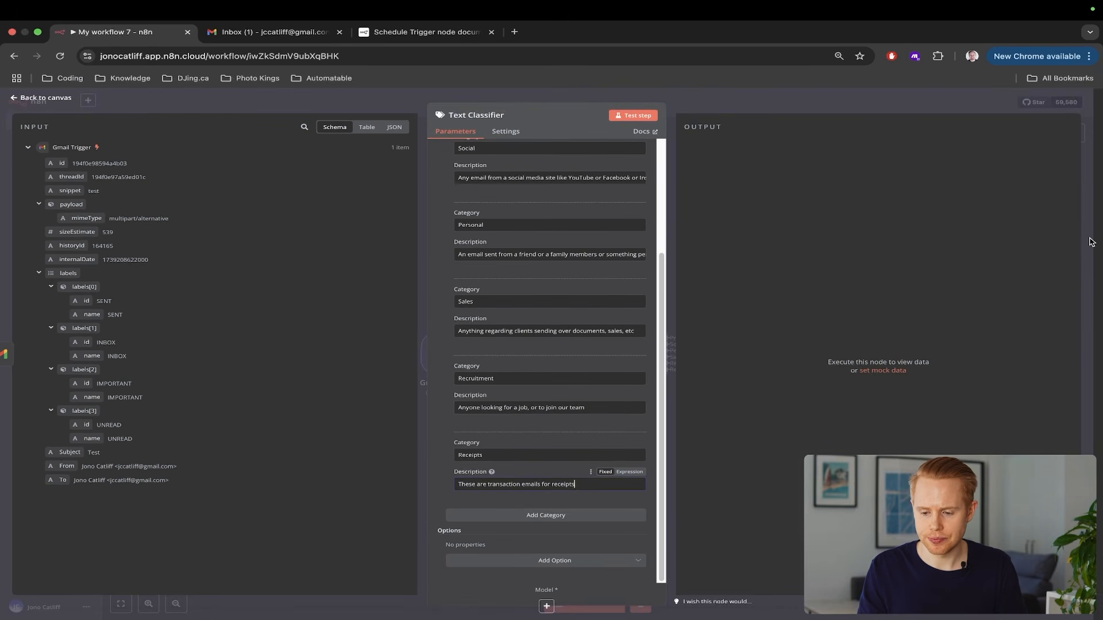
key(Escape)
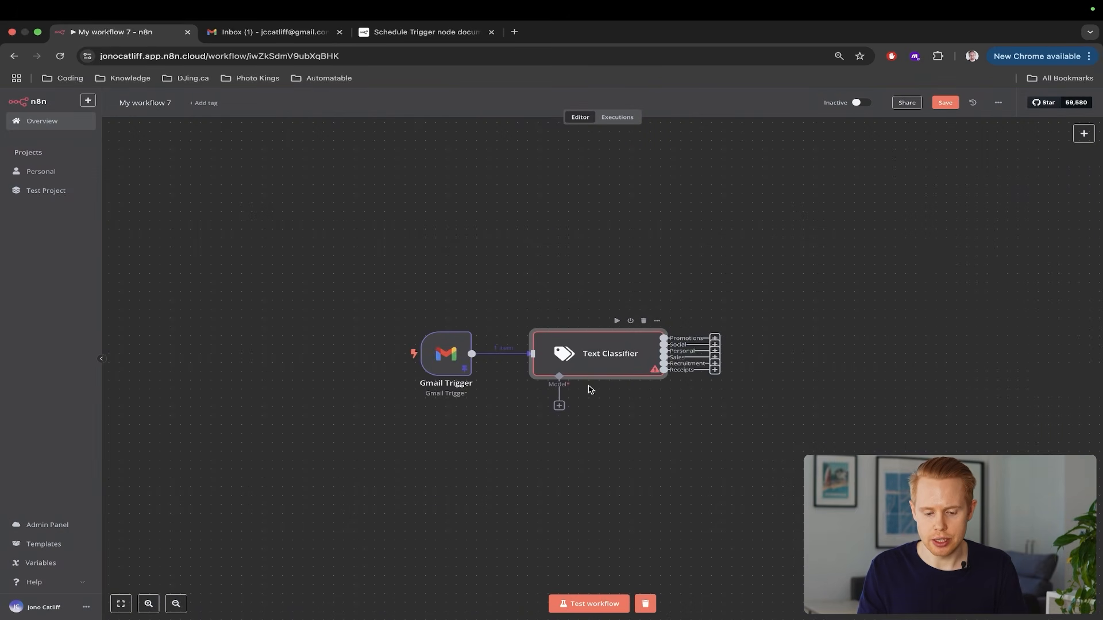
Attach an OpenAI Chat Model with gpt-4o-mini to the Text Classifier and move it left
click(559, 406)
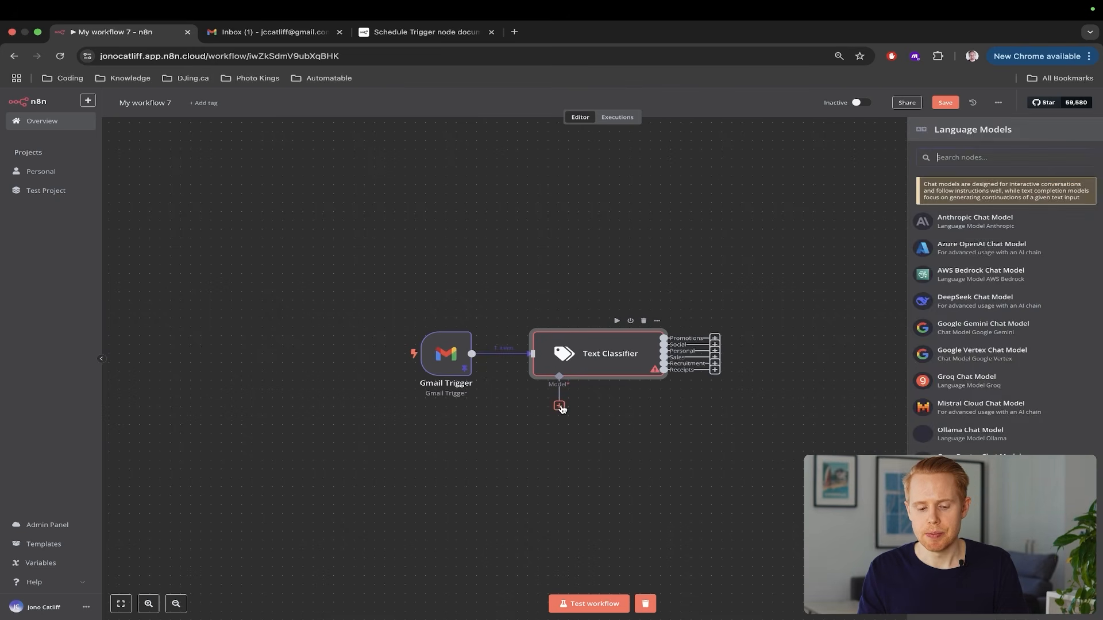
scroll(561, 401, up, 5)
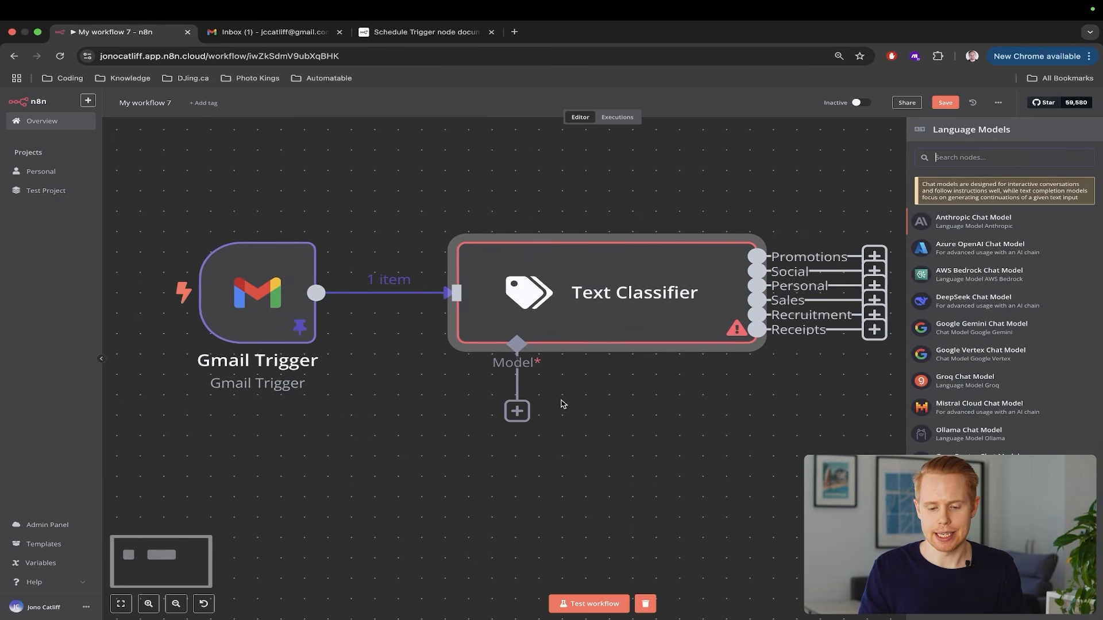
drag(412, 218, 776, 369)
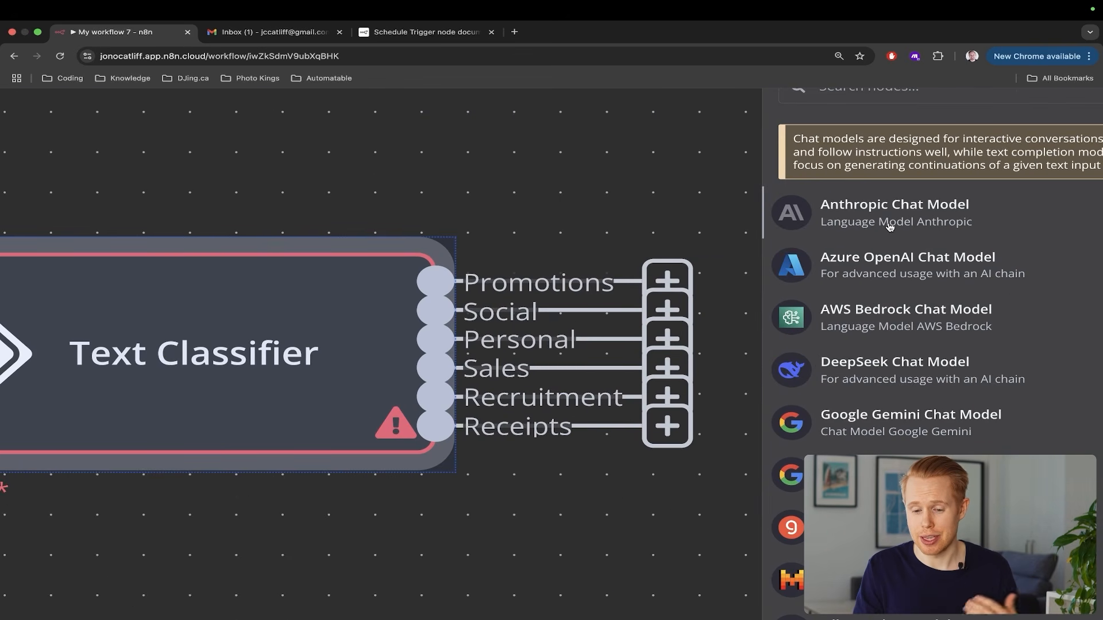
scroll(890, 228, down, 2)
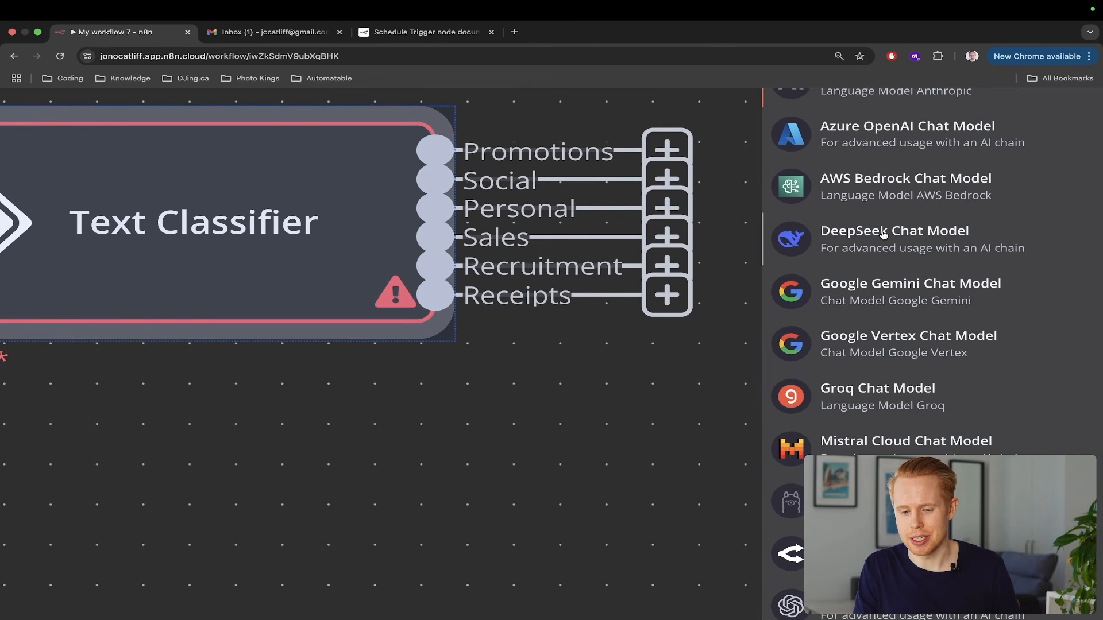
scroll(883, 235, down, 1)
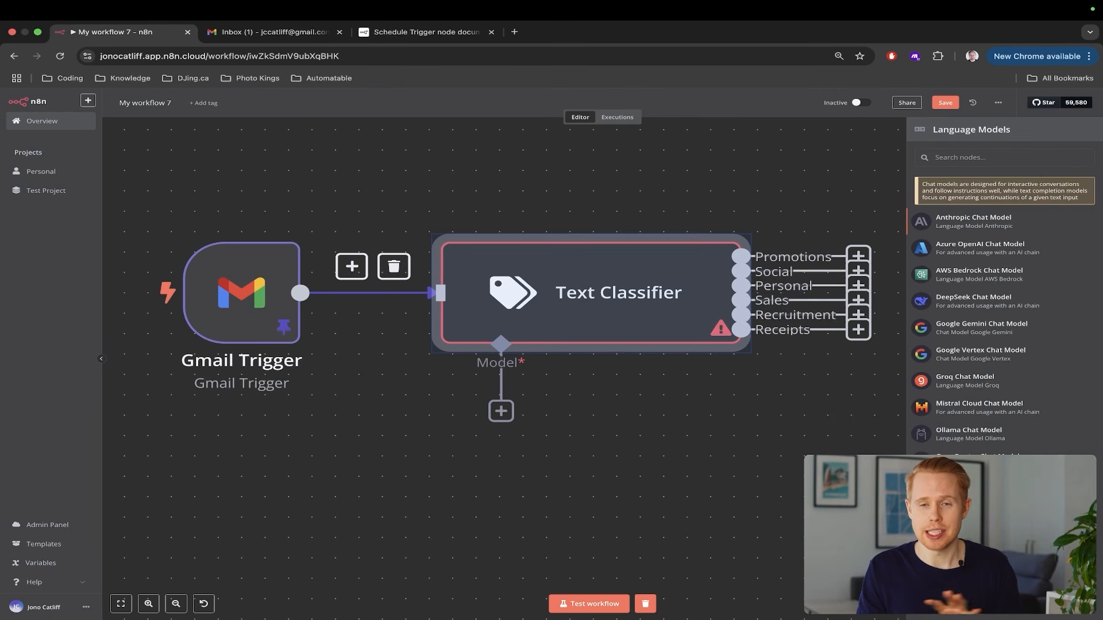
click(971, 488)
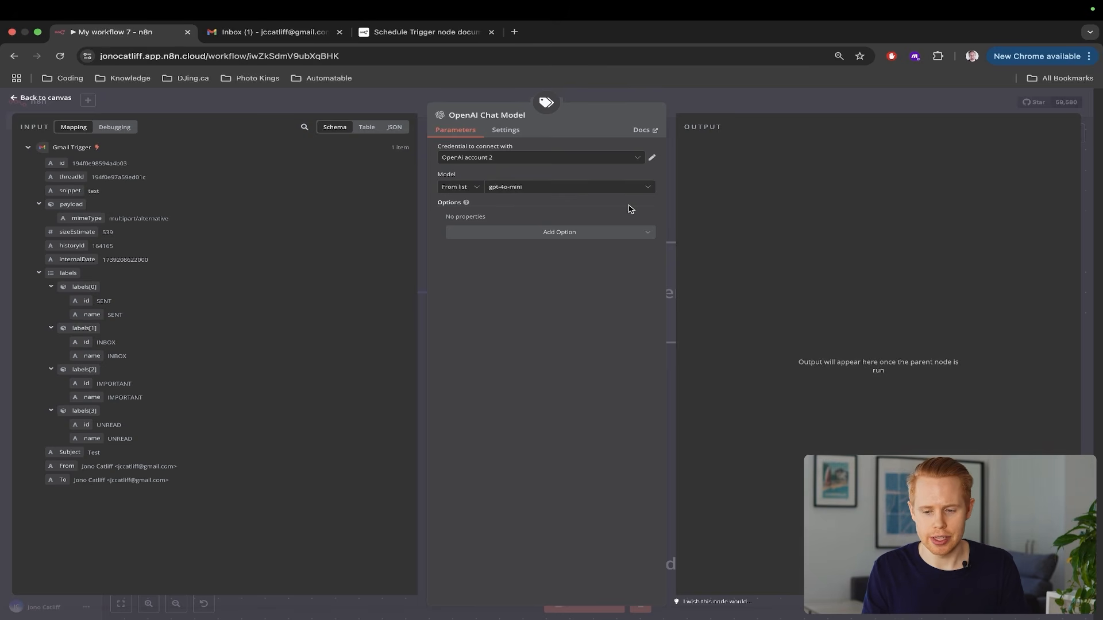
click(1087, 182)
scroll(737, 310, down, 1)
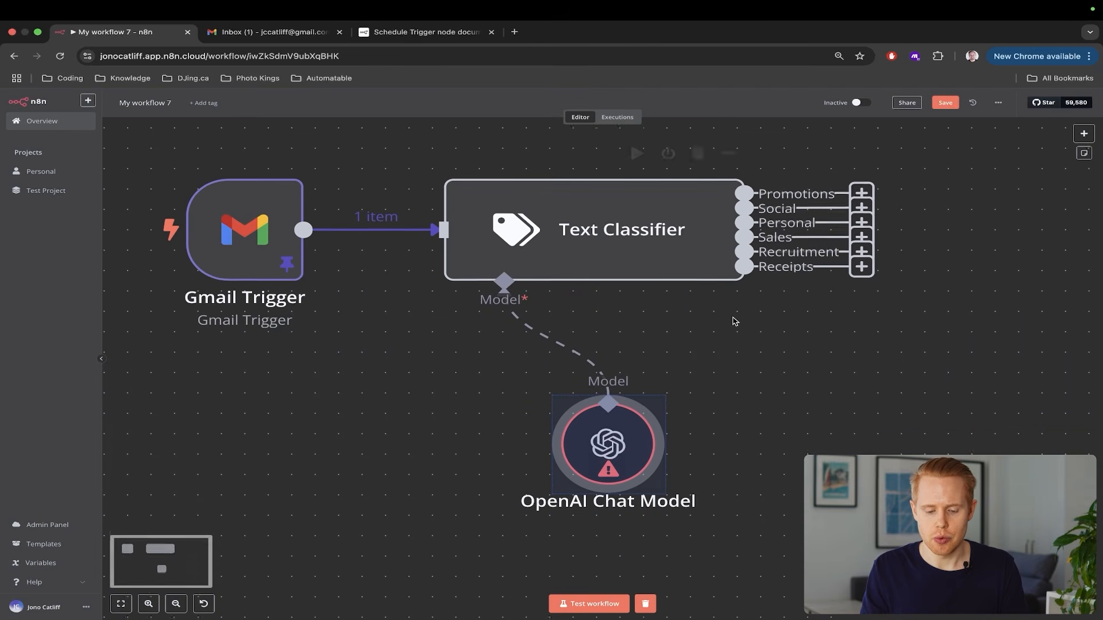
drag(634, 421, 454, 420)
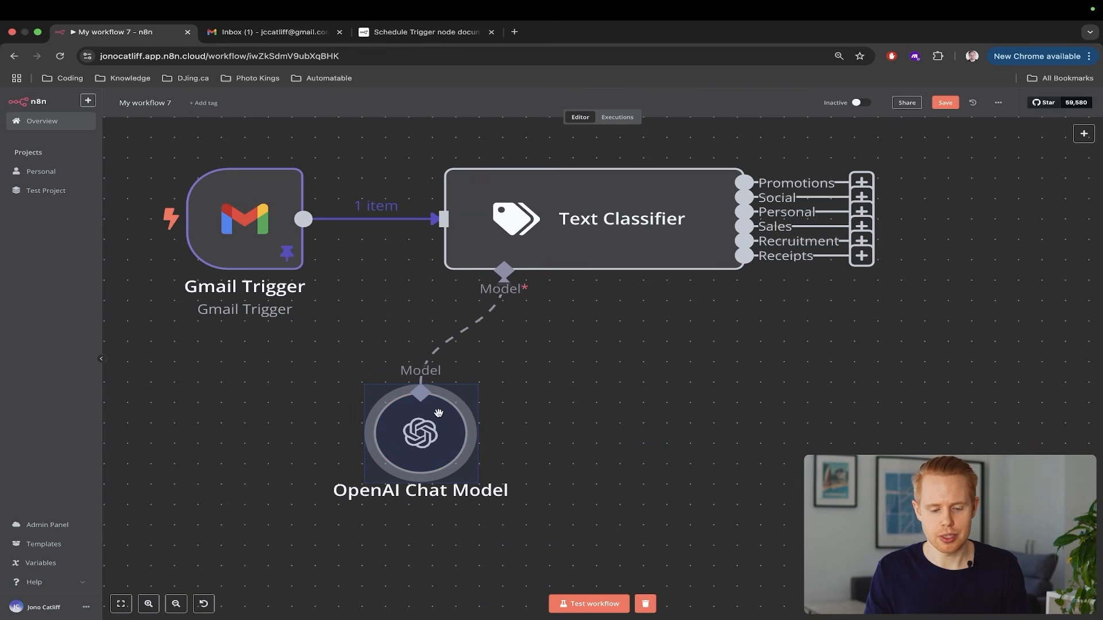
Test the workflow and inspect the Text Classifier's empty Promotions and Social branch outputs
scroll(608, 313, up, 2)
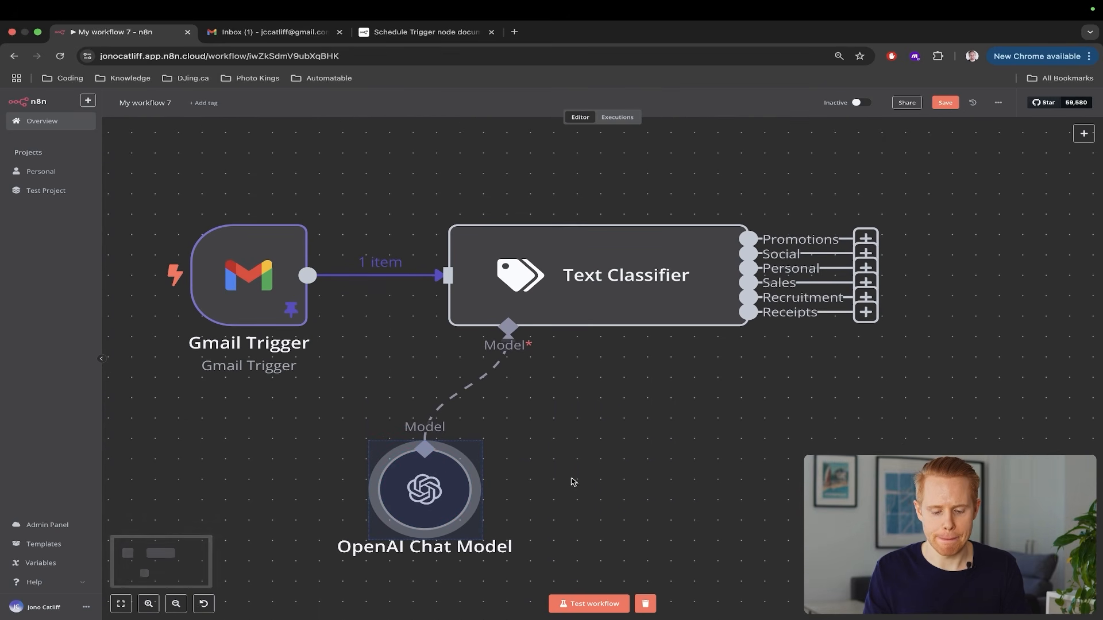
click(572, 606)
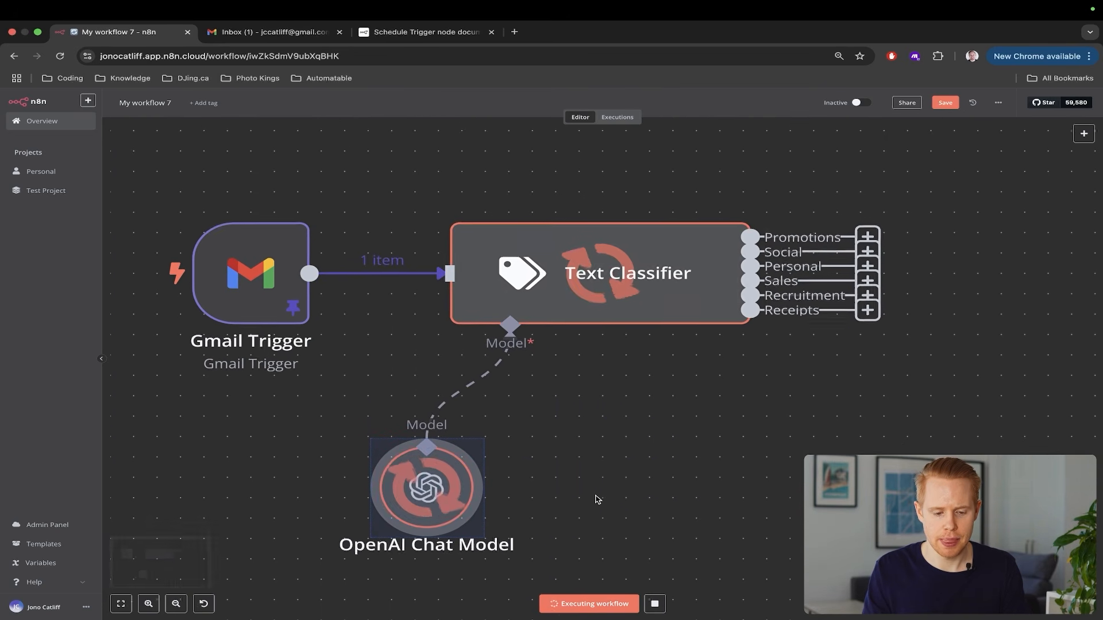
scroll(596, 500, down, 1)
scroll(596, 501, down, 2)
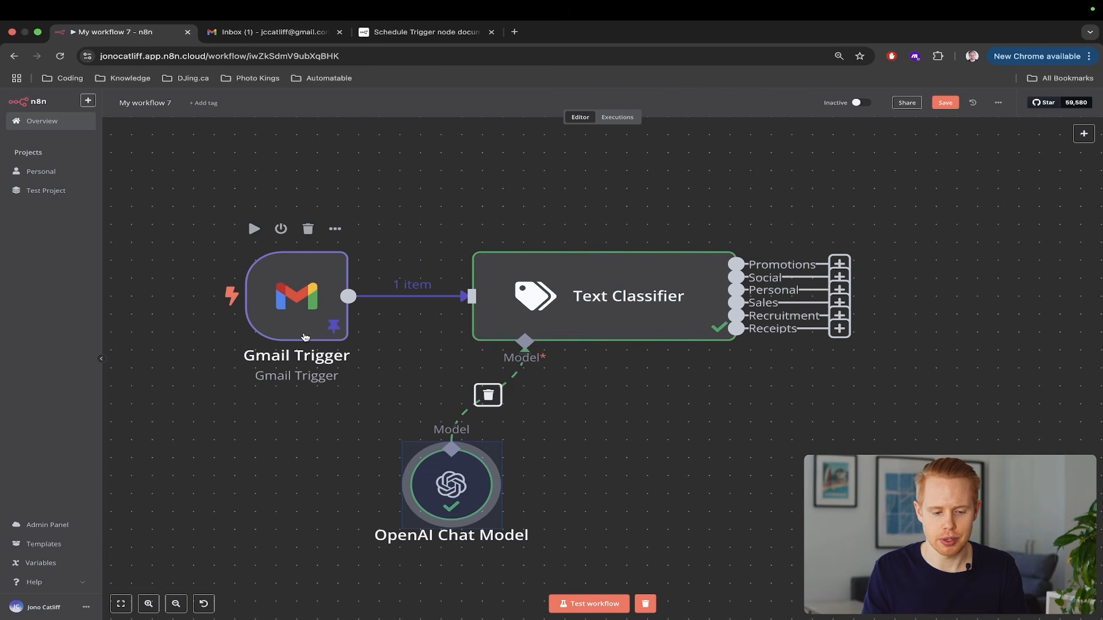
double_click(608, 307)
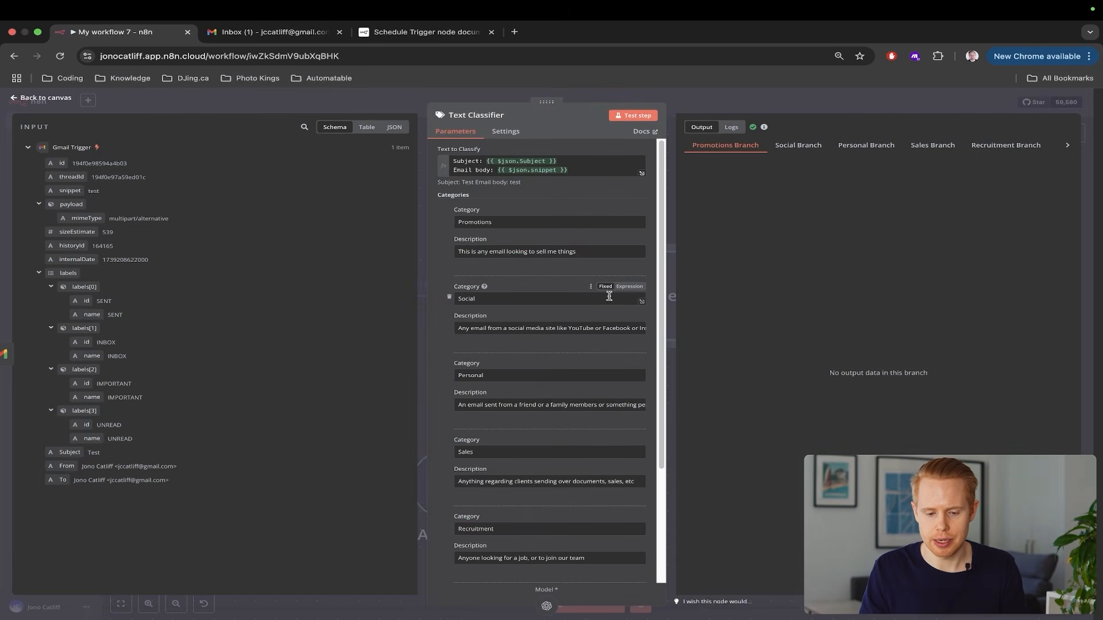
click(814, 143)
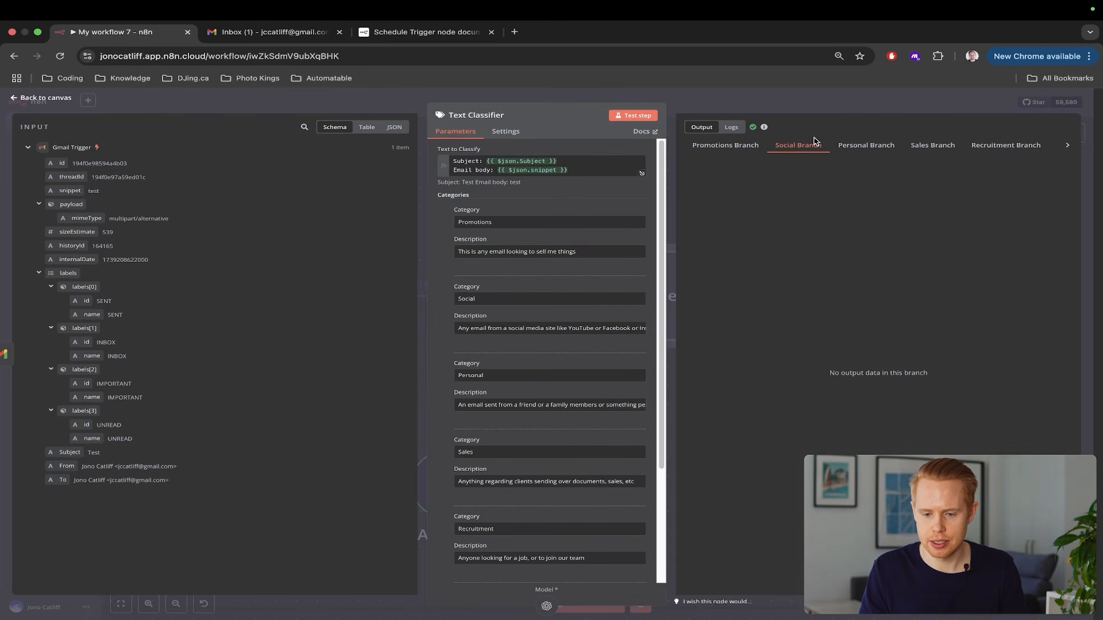
click(721, 145)
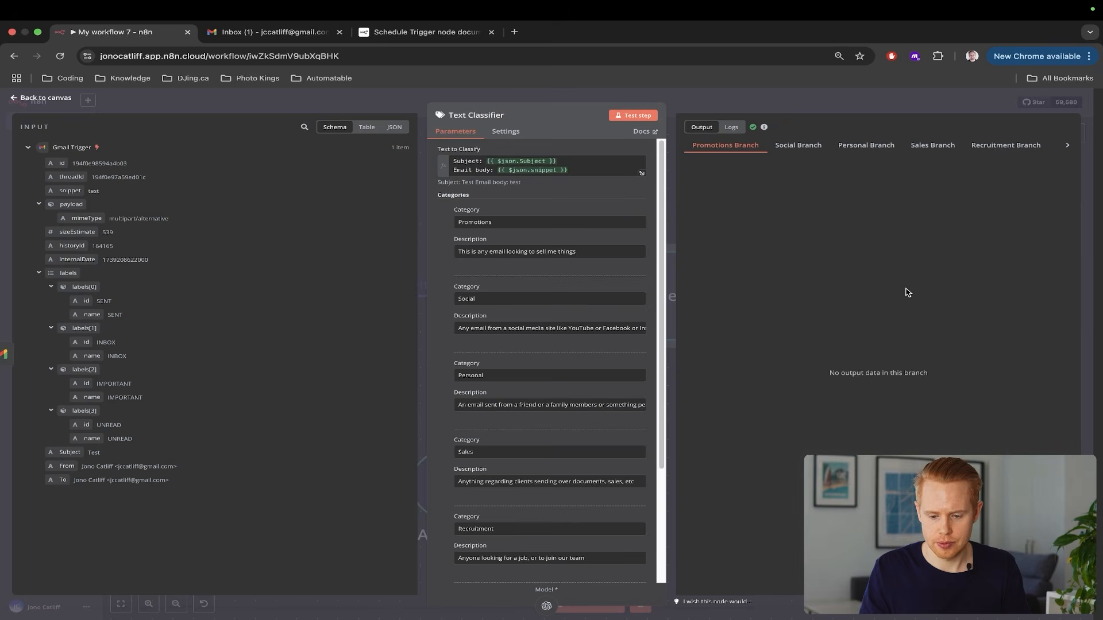
triple_click(826, 382)
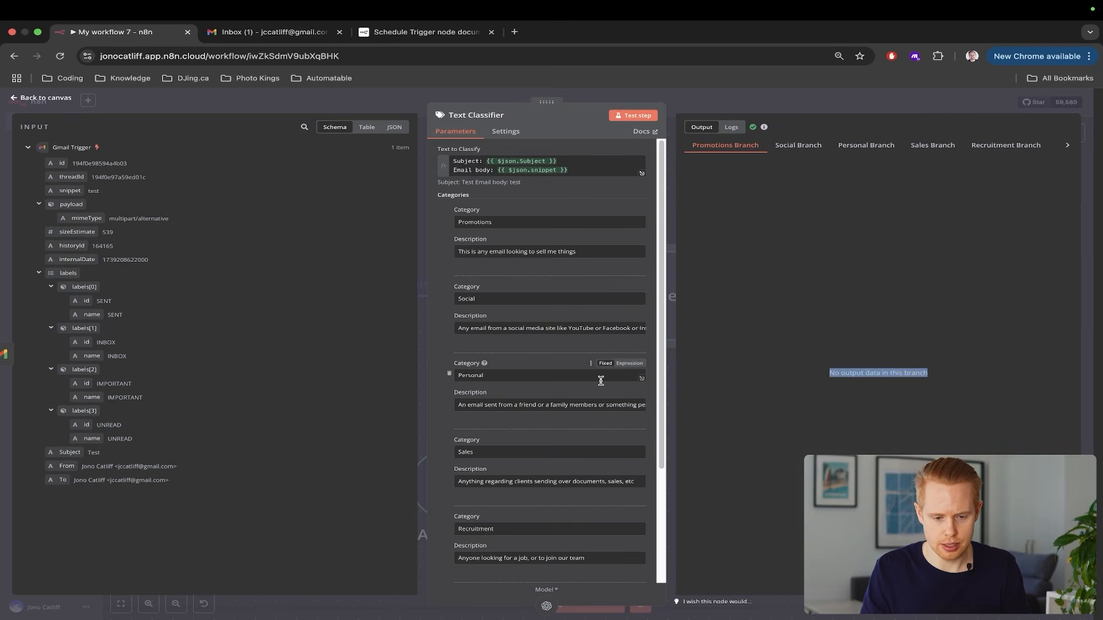
scroll(608, 380, down, 3)
scroll(601, 381, up, 3)
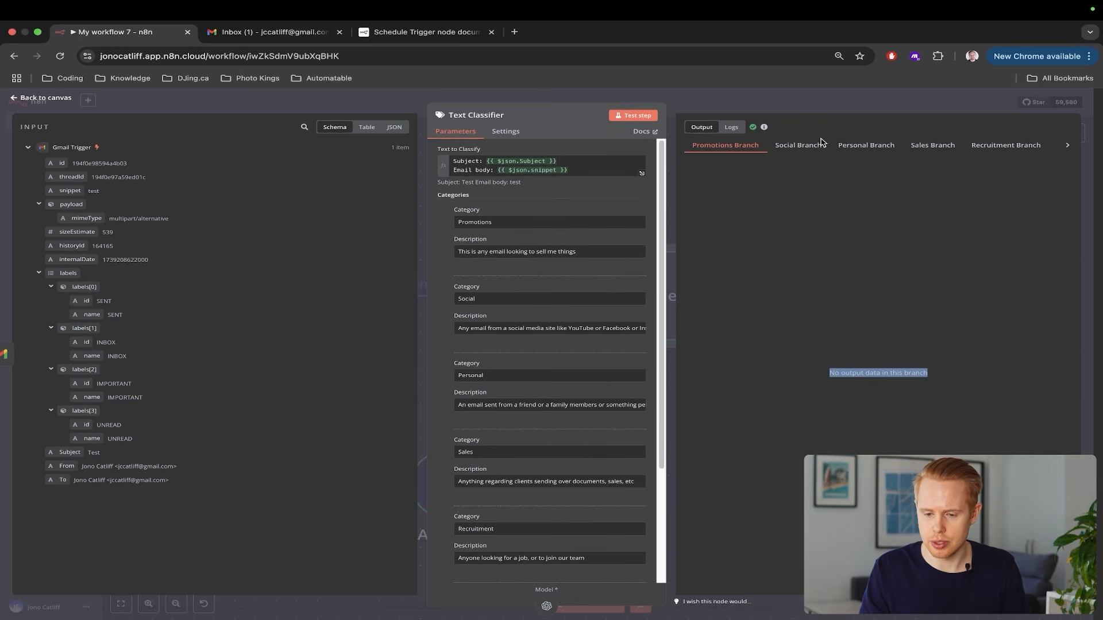
key(Escape)
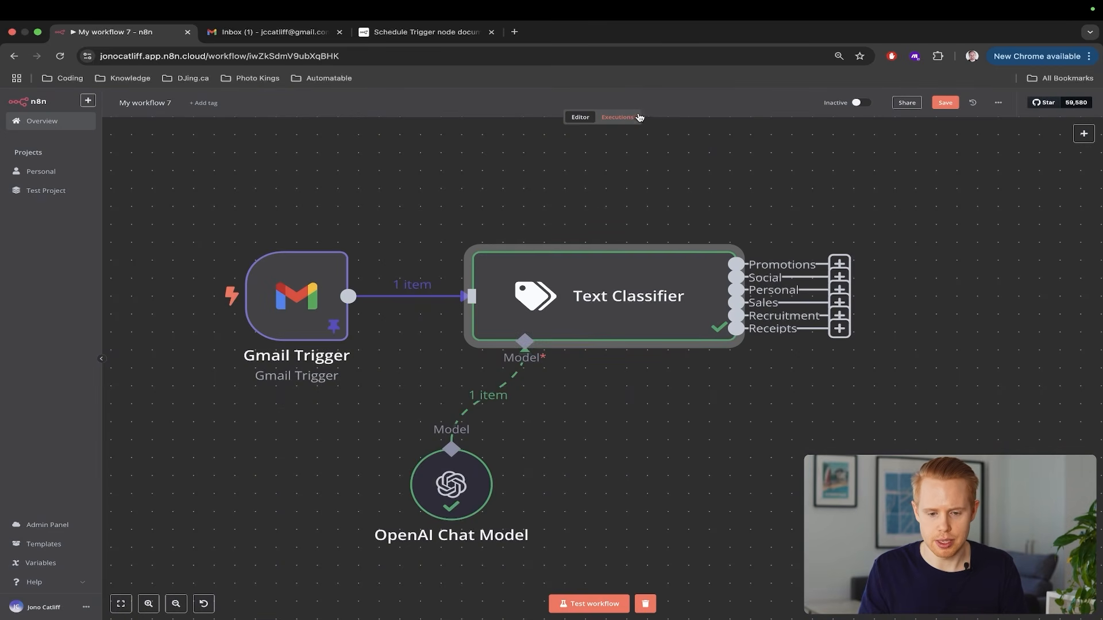
Save the workflow, inspect the Text Classifier in the latest execution, and return to the editor
click(945, 103)
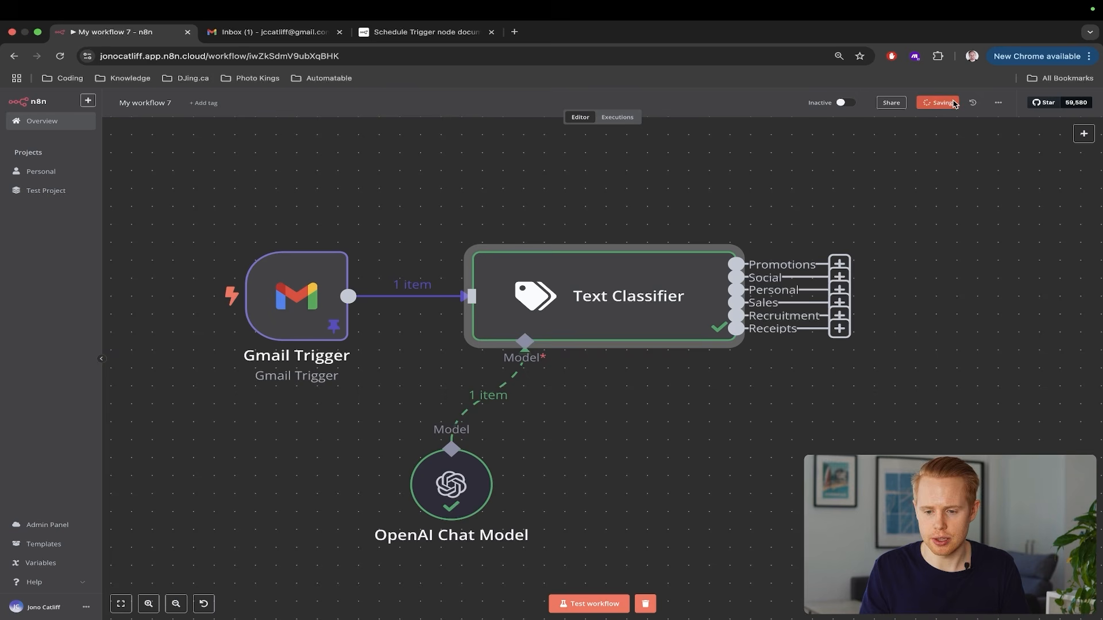
click(624, 117)
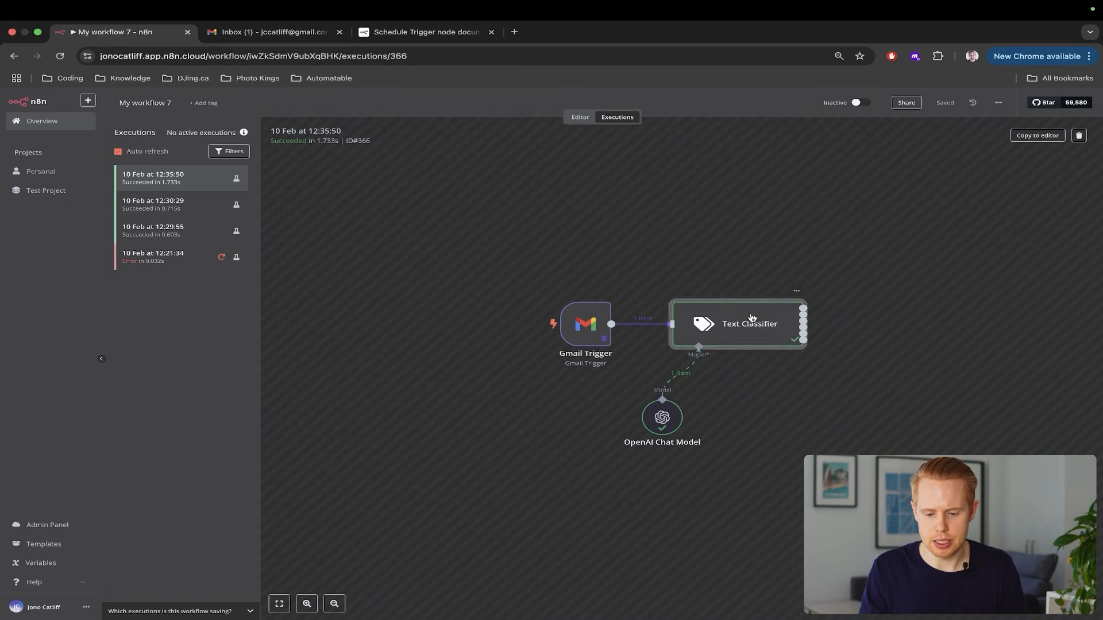
double_click(751, 320)
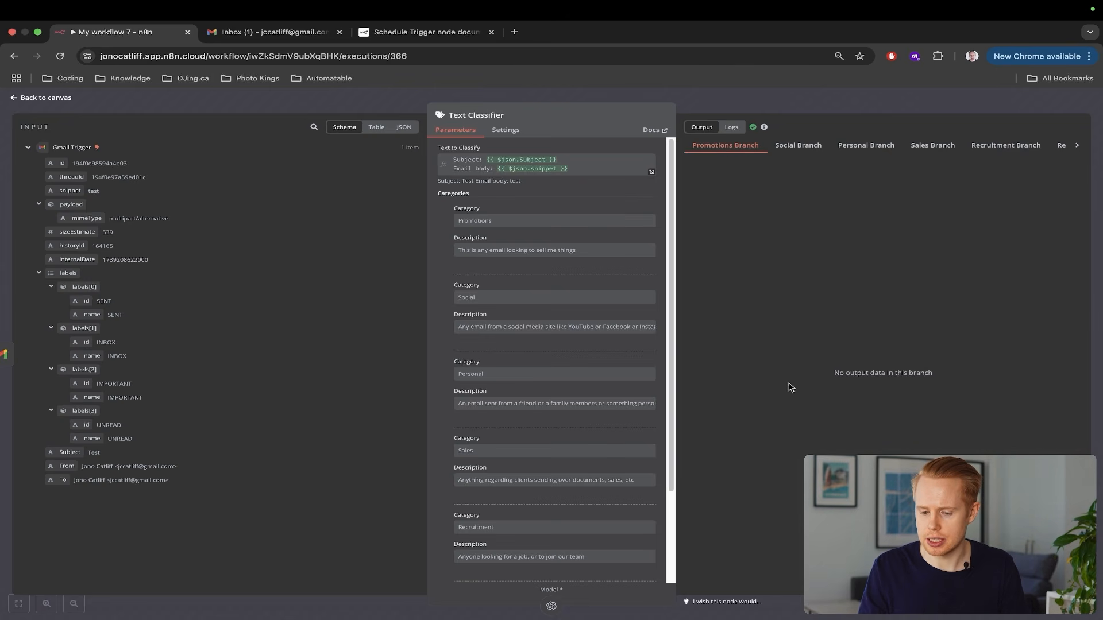
drag(818, 377, 943, 378)
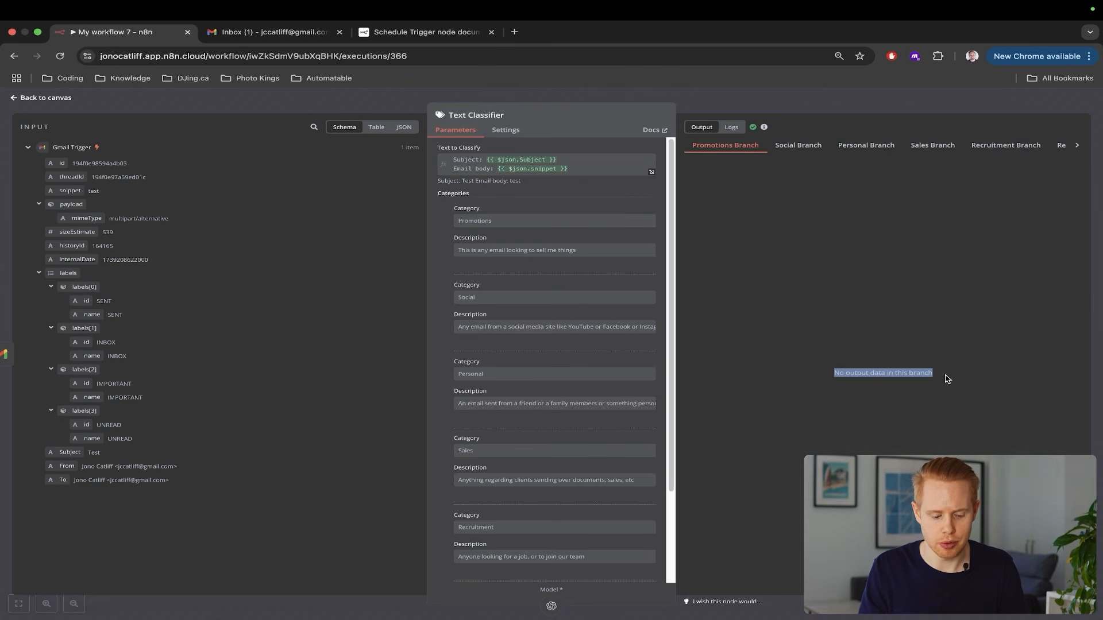
key(Escape)
click(581, 117)
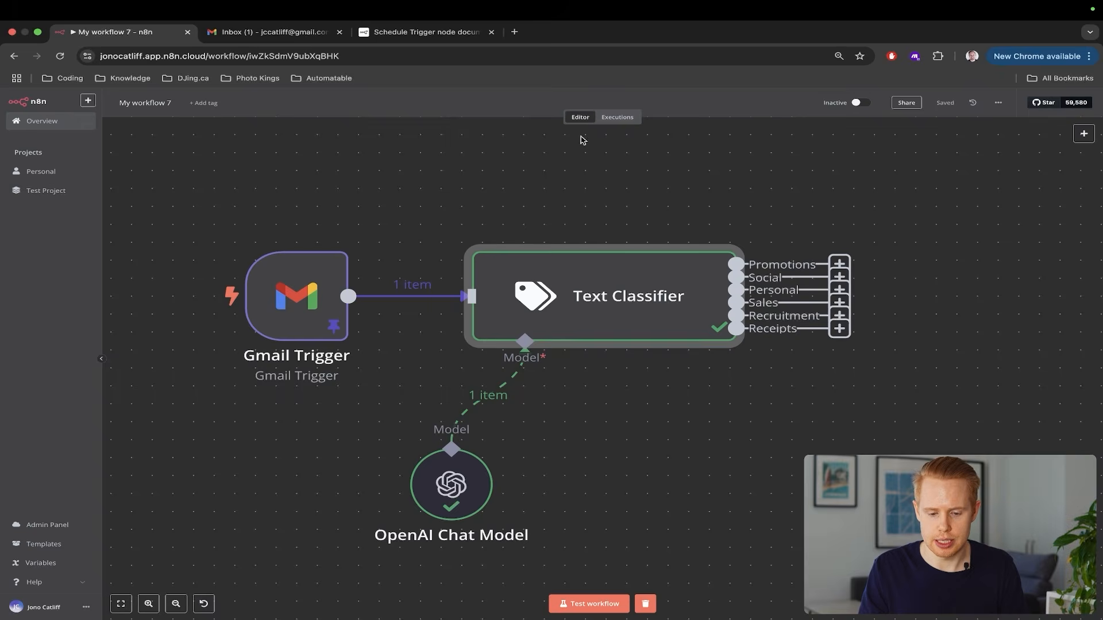
Add a Misc category for anything outside the other categories, then run a workflow test
double_click(570, 279)
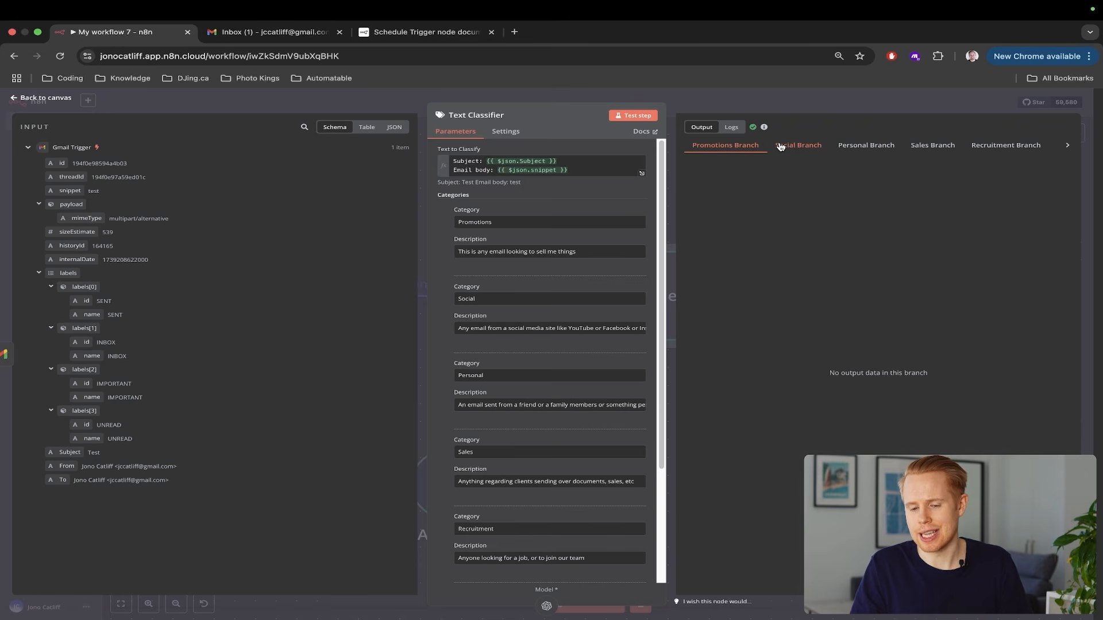
scroll(780, 146, right, 2)
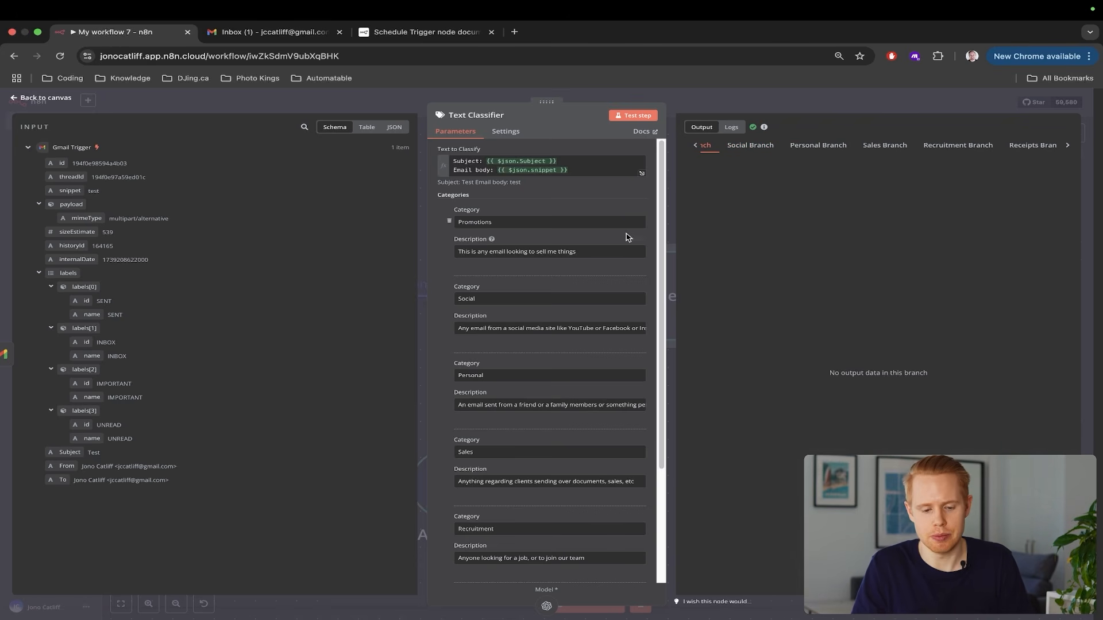
scroll(549, 323, down, 5)
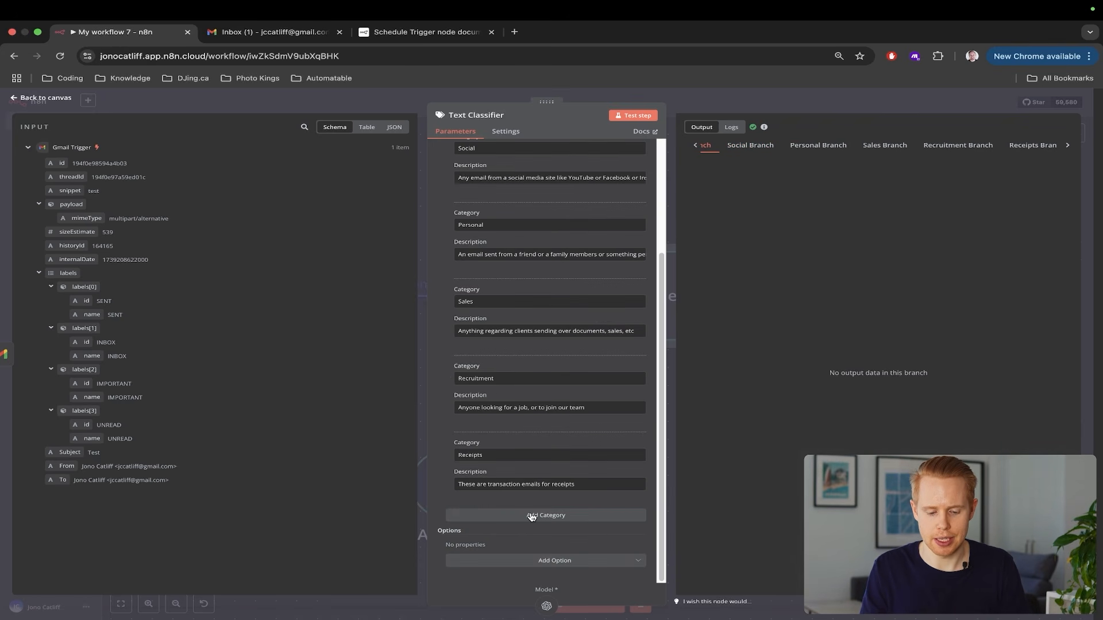
click(530, 515)
click(520, 455)
text(Misc)
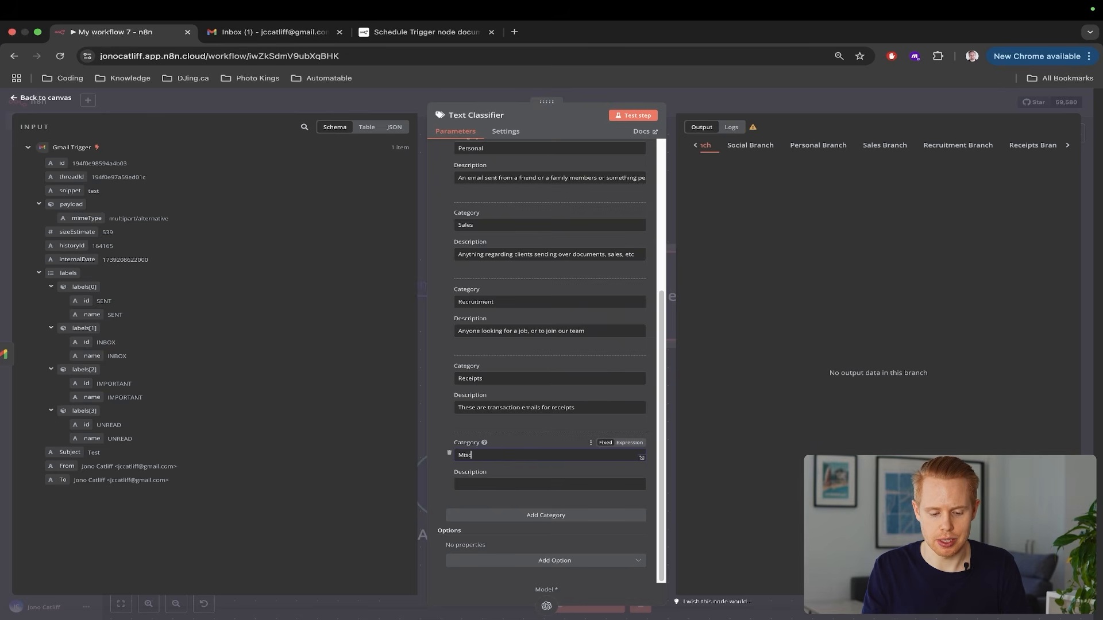
click(503, 486)
text(An)
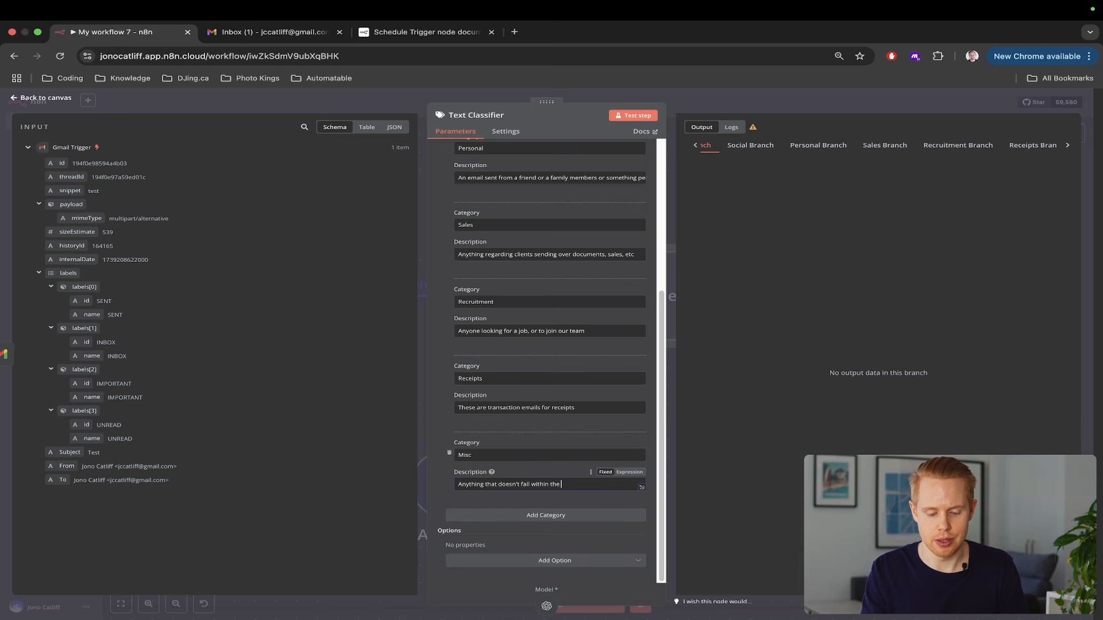
text(ies)
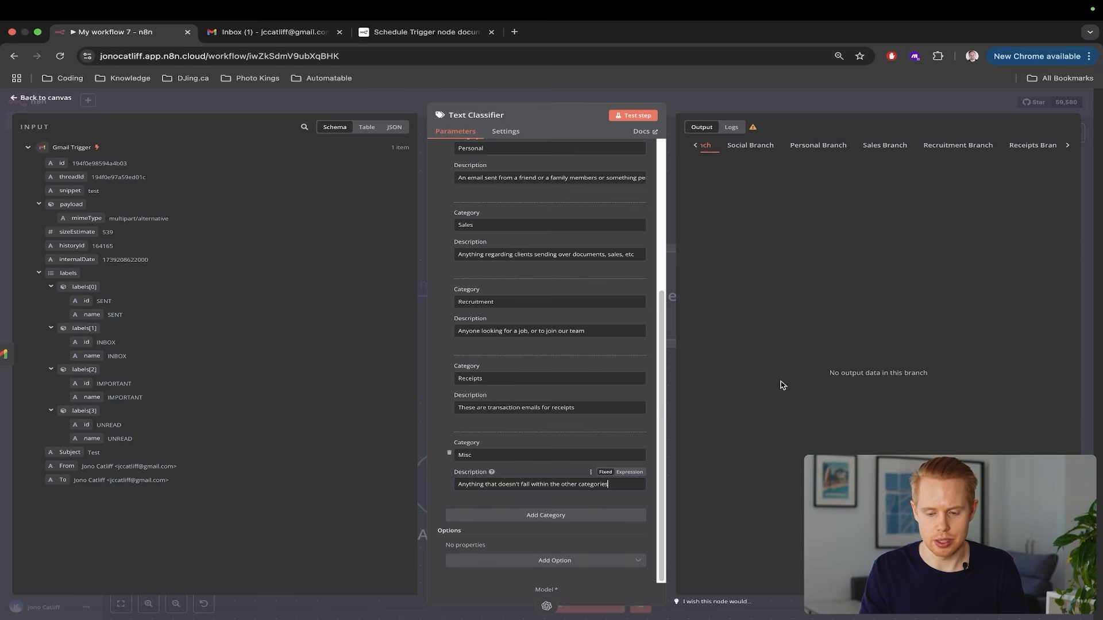
click(1100, 234)
click(615, 603)
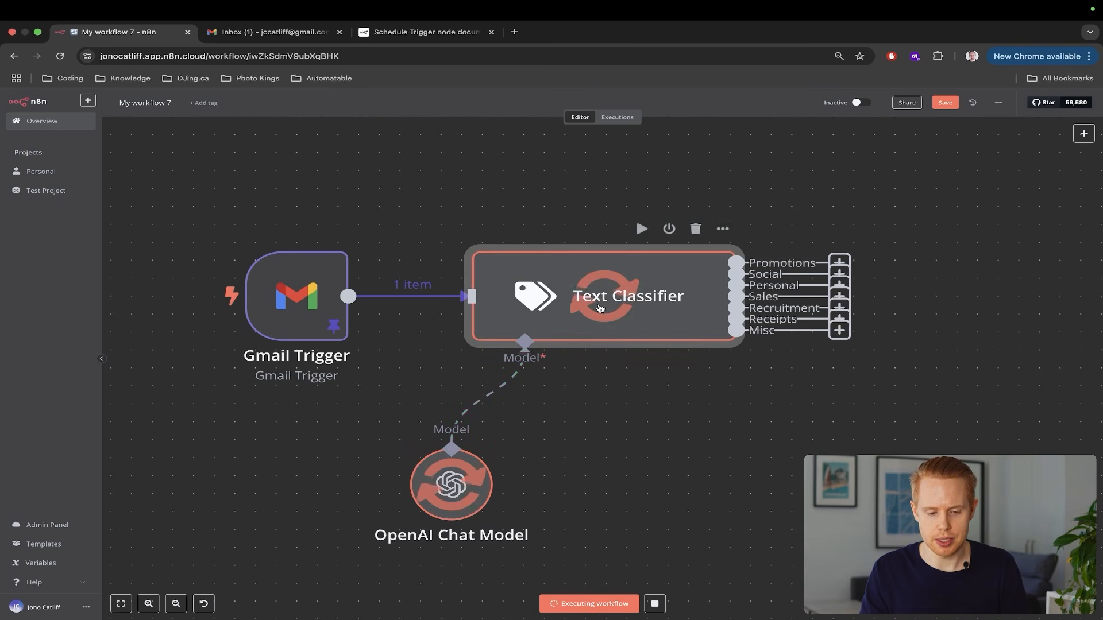
Confirm the test email went down the Misc branch as 1 item, then switch to Gmail
double_click(618, 296)
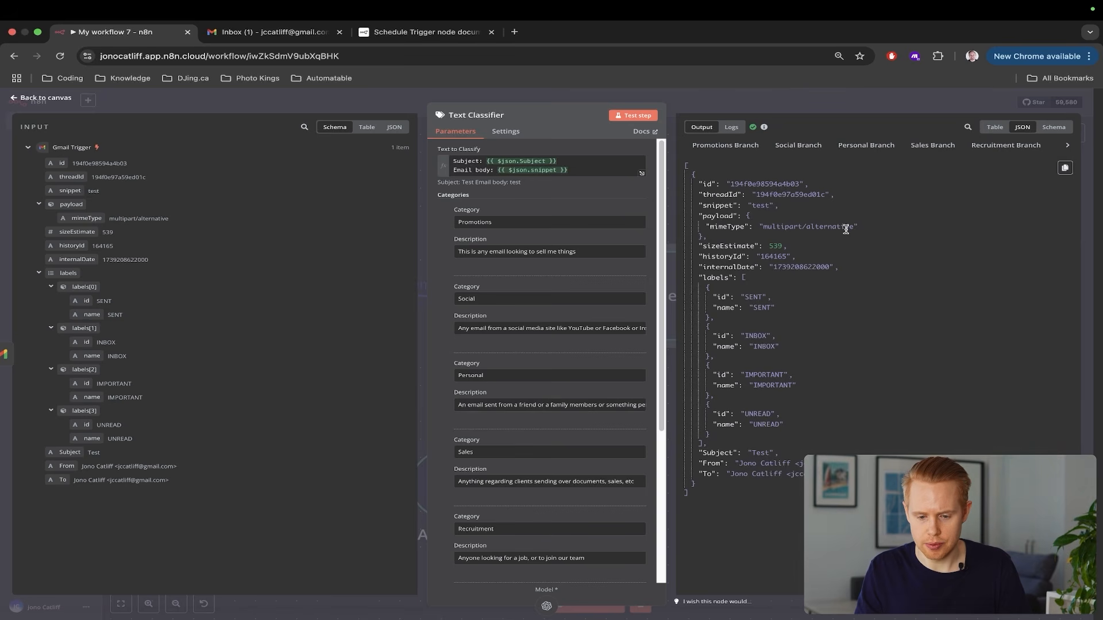
ctrl+scroll(846, 229, up, 5)
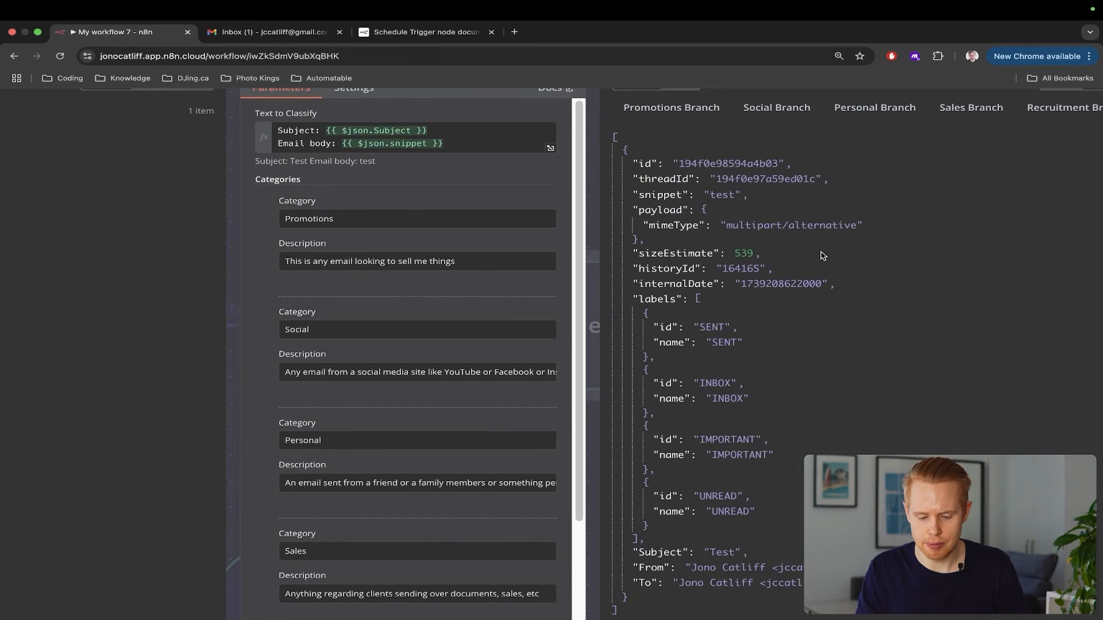
ctrl+scroll(822, 255, down, 5)
key(Escape)
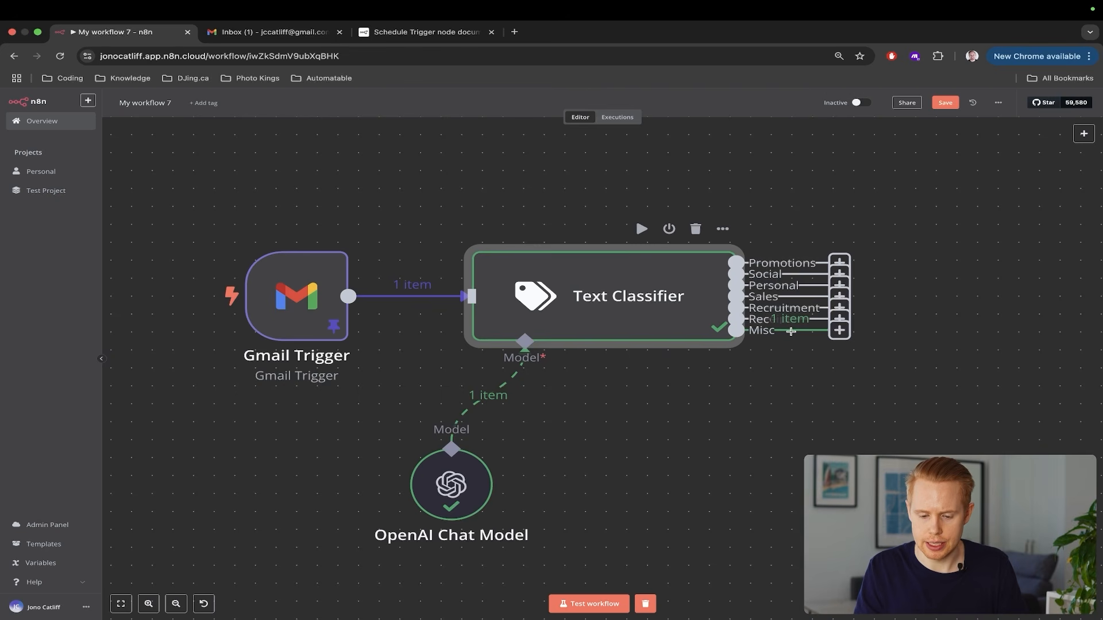
ctrl+scroll(792, 336, up, 3)
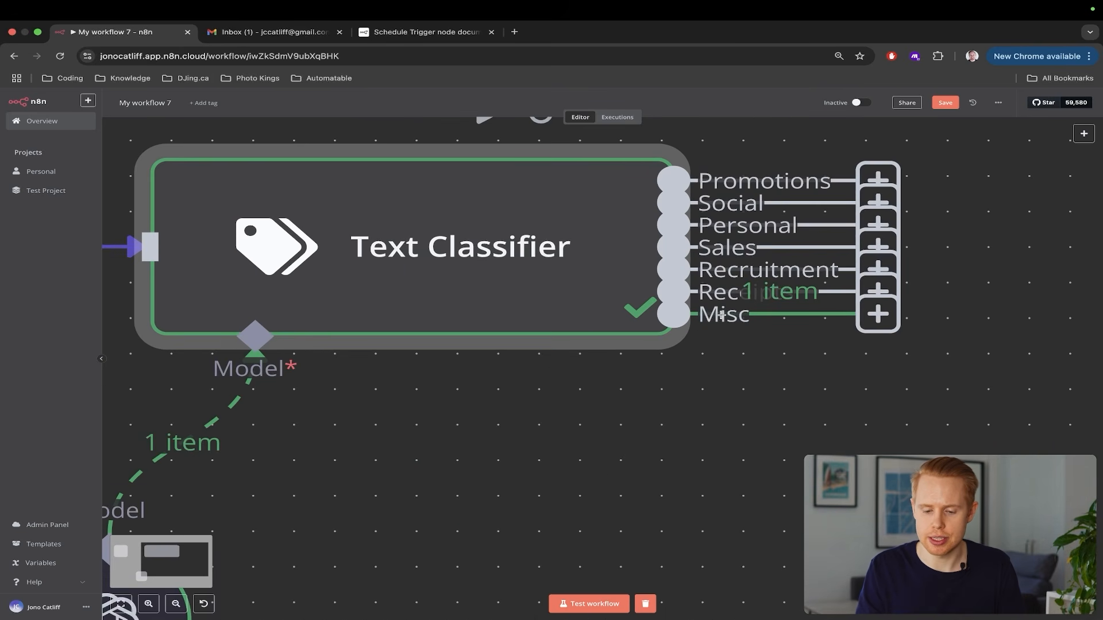
ctrl+scroll(721, 314, down, 5)
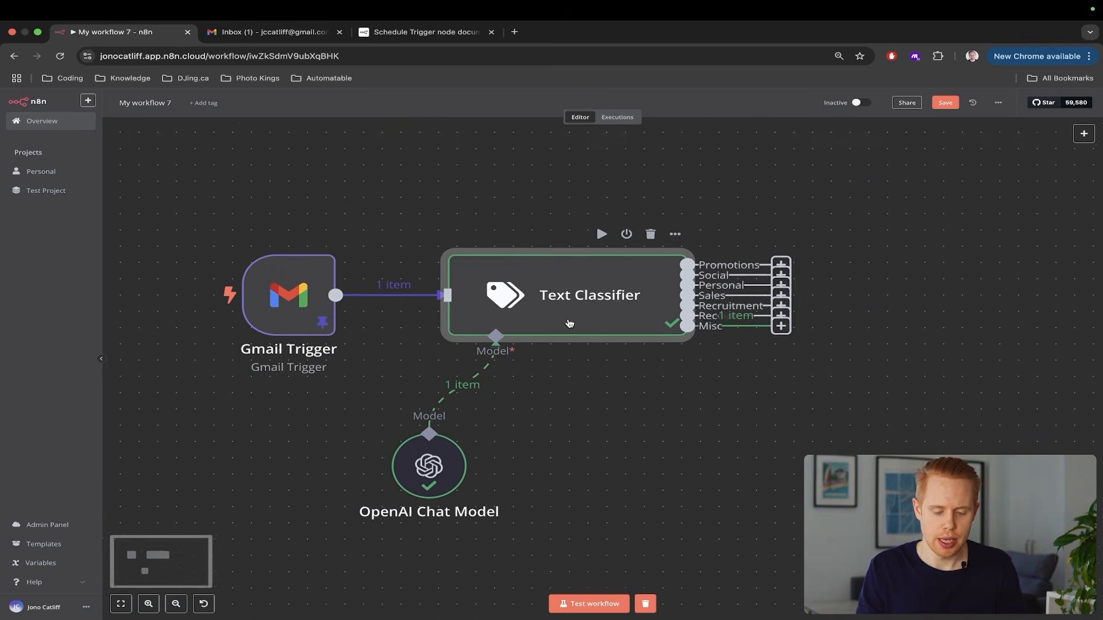
drag(394, 224, 819, 415)
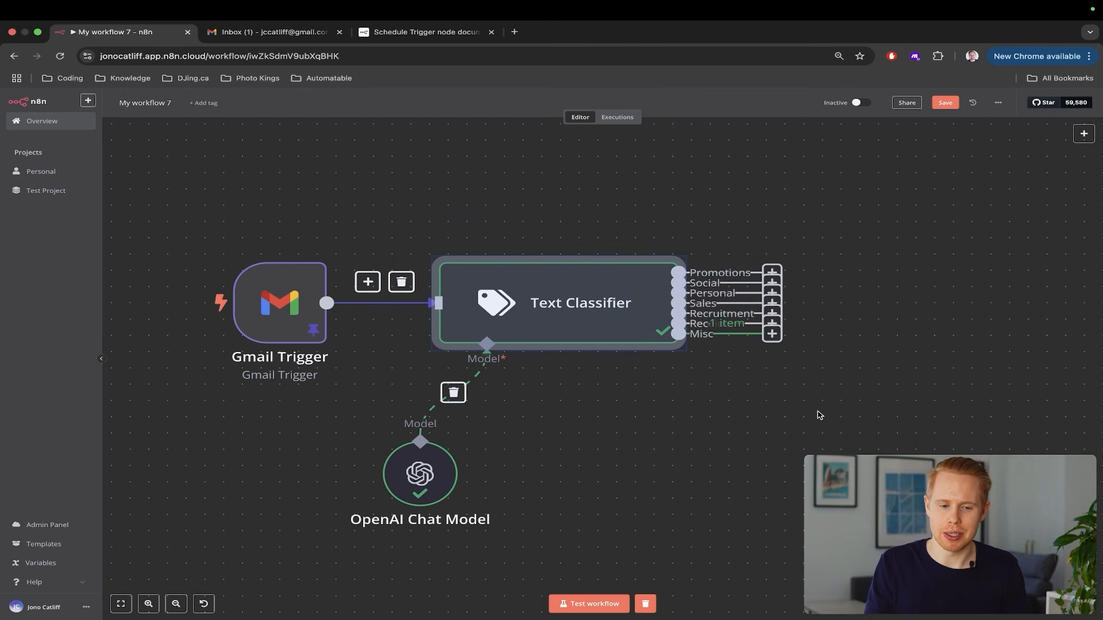
key(ctrl+Tab)
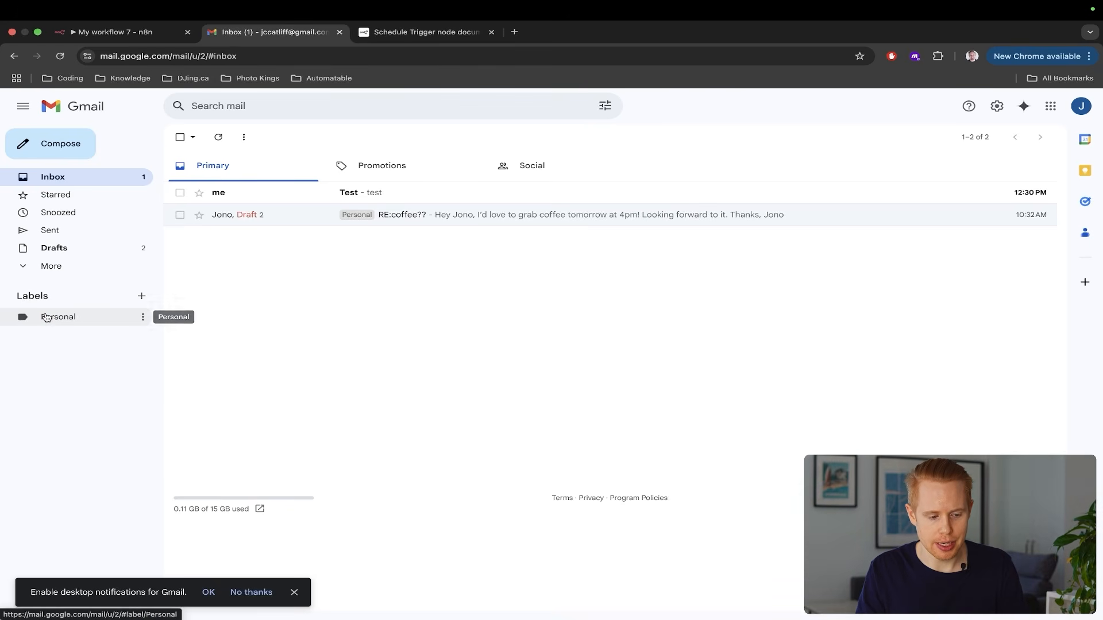
Create the Gmail labels Recruitment and Receipts
click(141, 297)
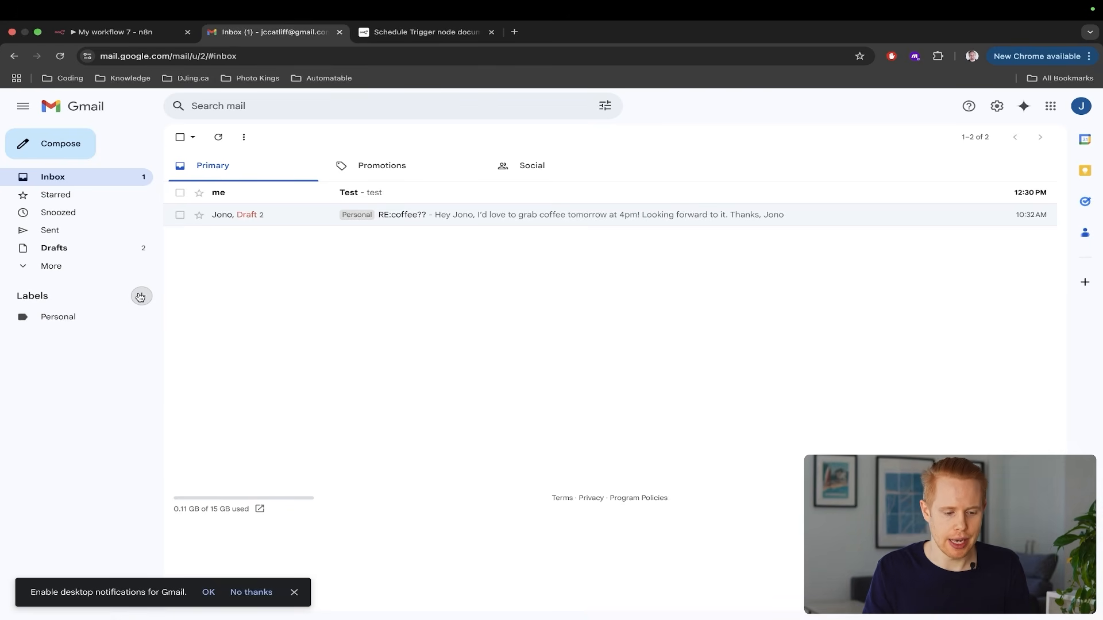
text(Recruit)
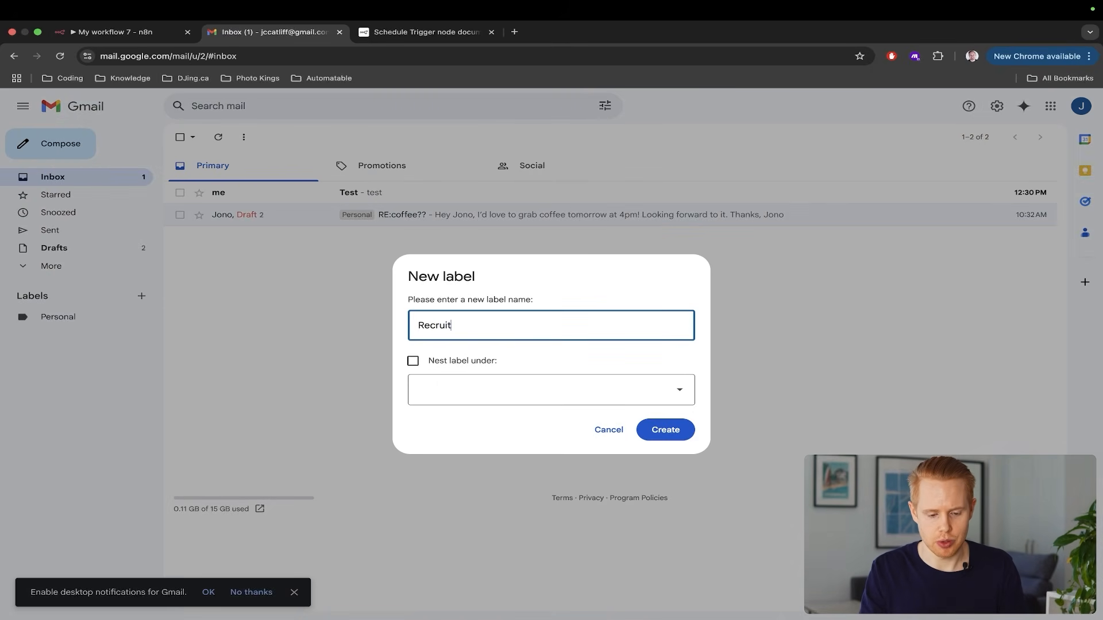
text(ment)
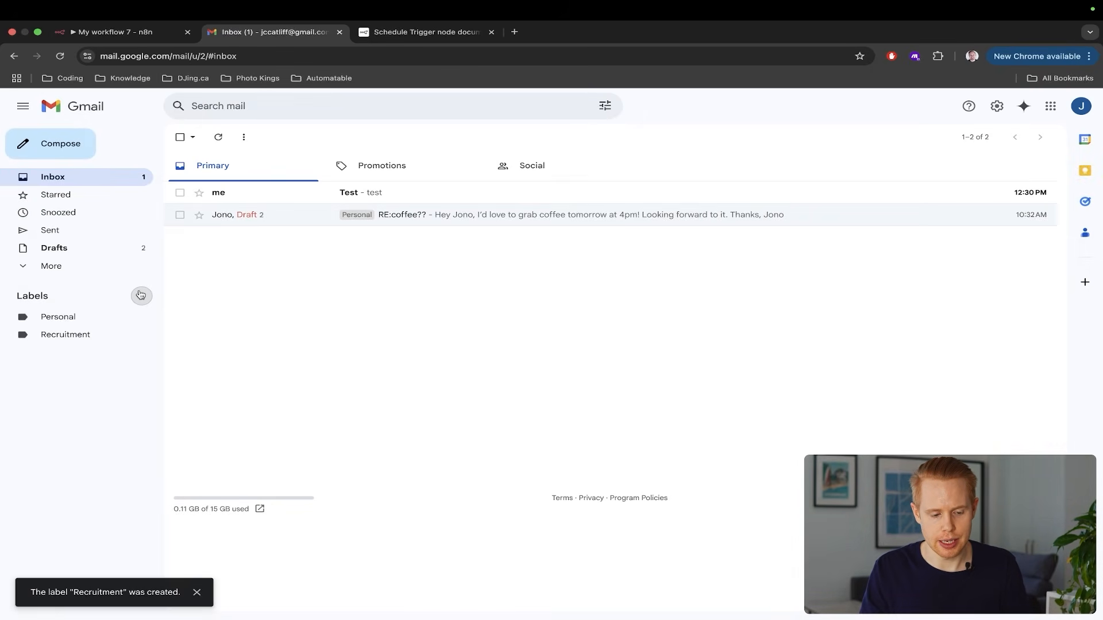
click(141, 295)
text(Receipts)
key(Return)
key(ctrl+shift+Tab)
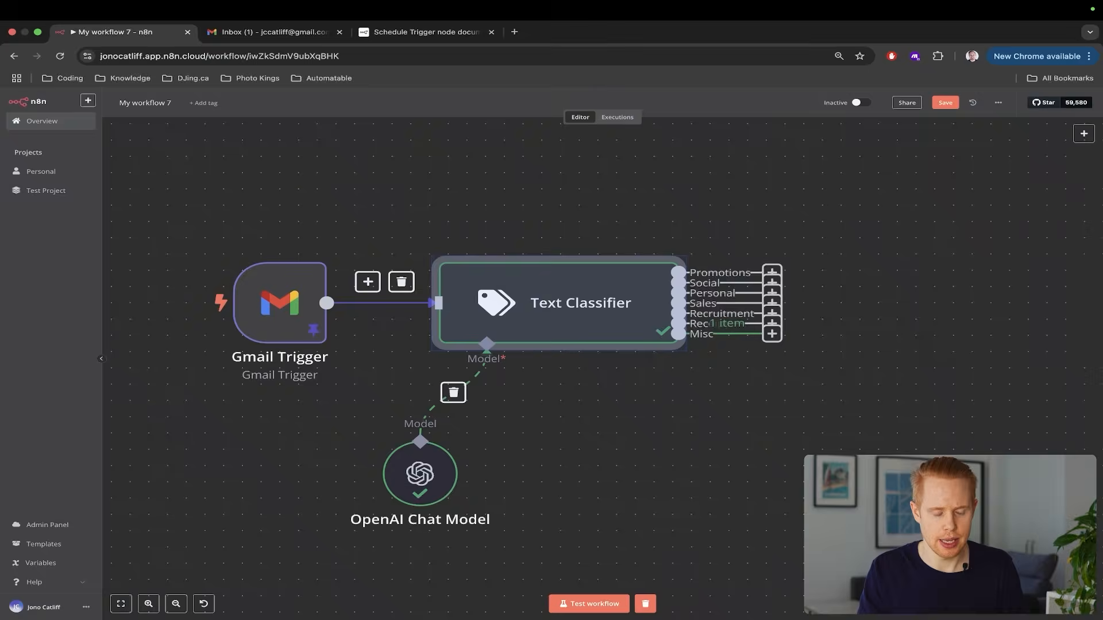
click(692, 374)
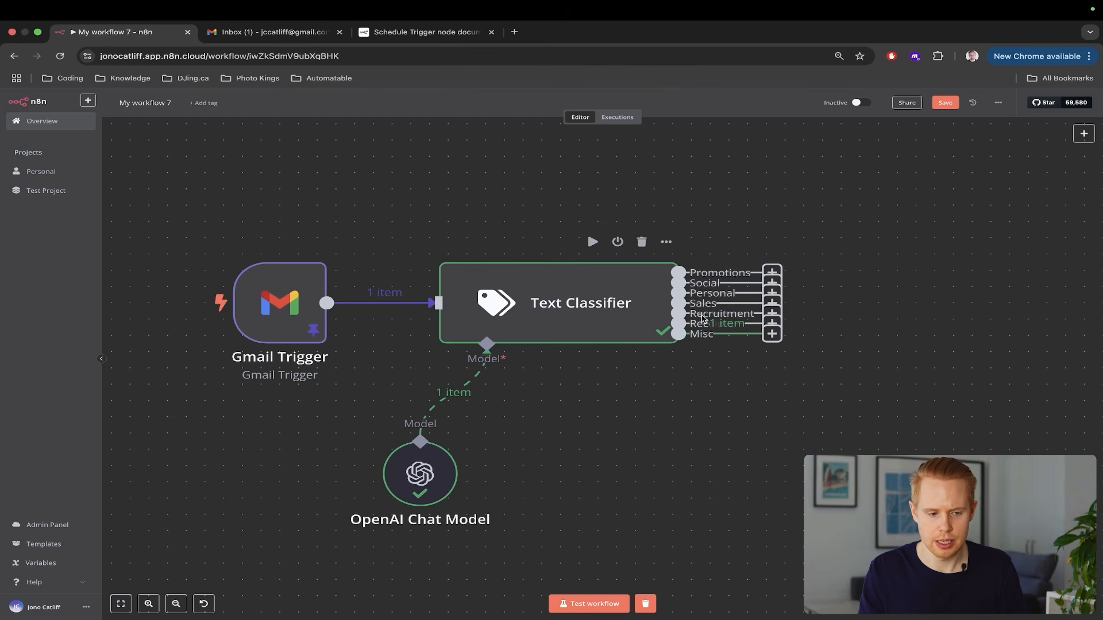
key(ctrl+Tab)
Create a Sales label and begin a Misc label
click(142, 295)
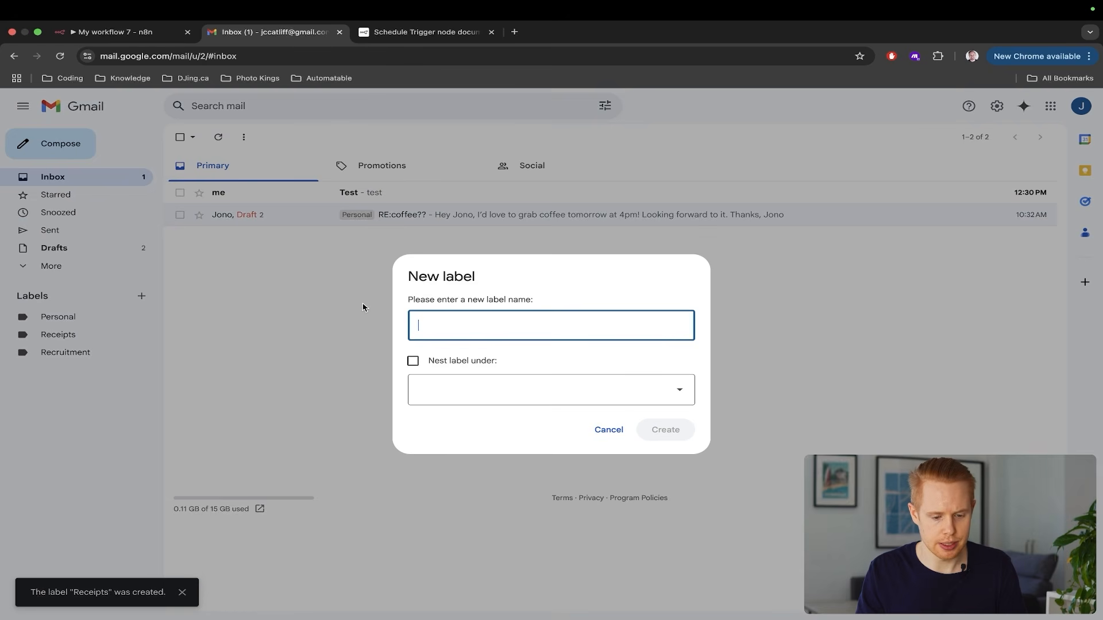
text(Sales)
click(665, 430)
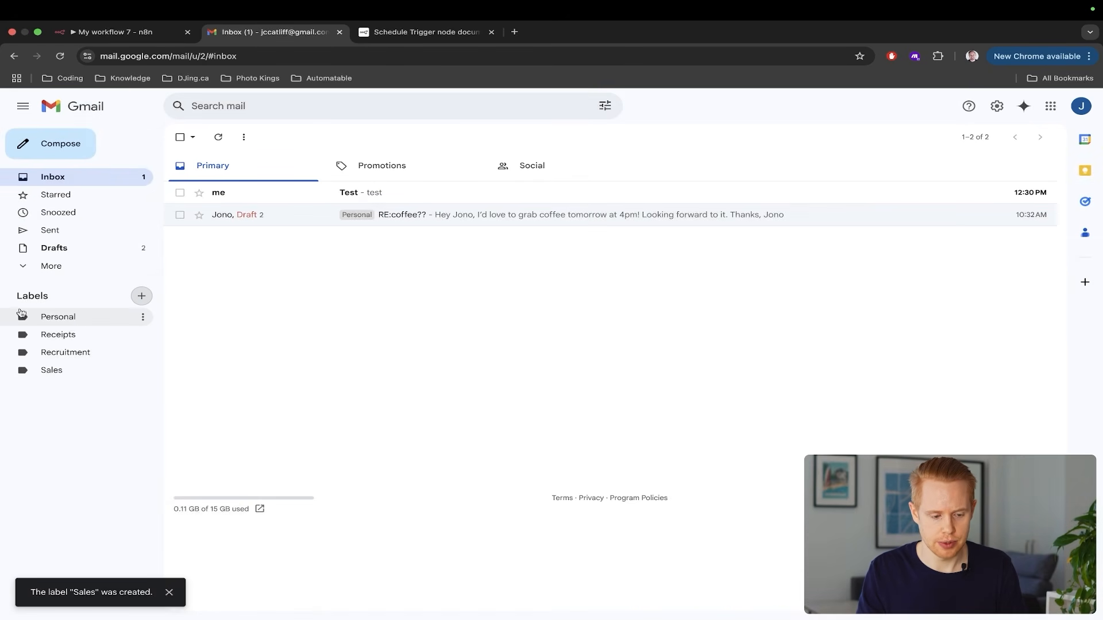
click(142, 296)
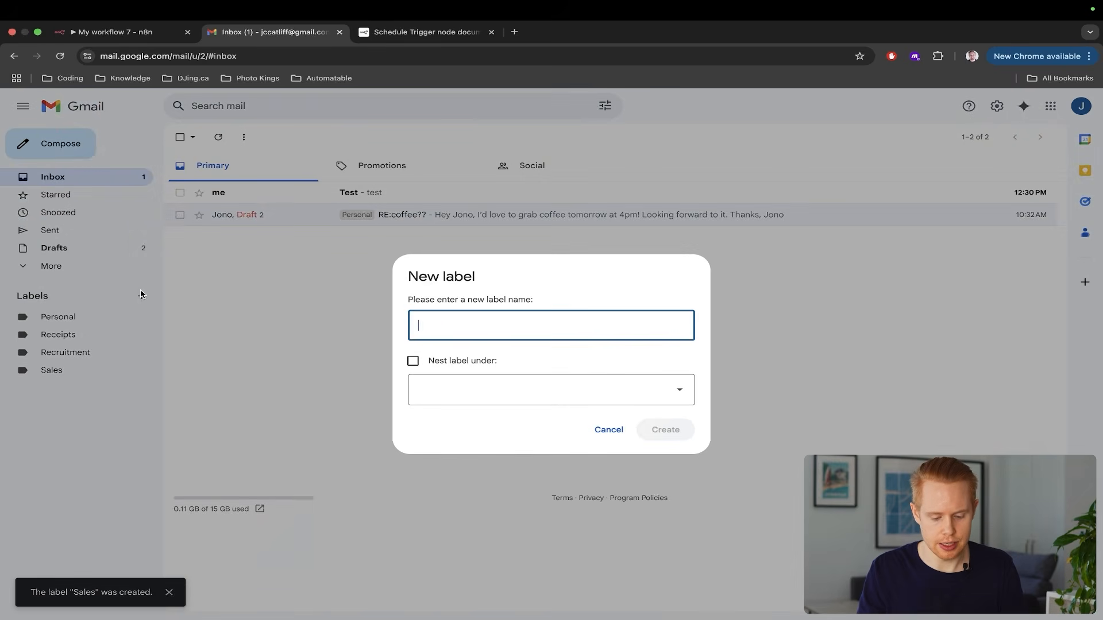
text(Misc)
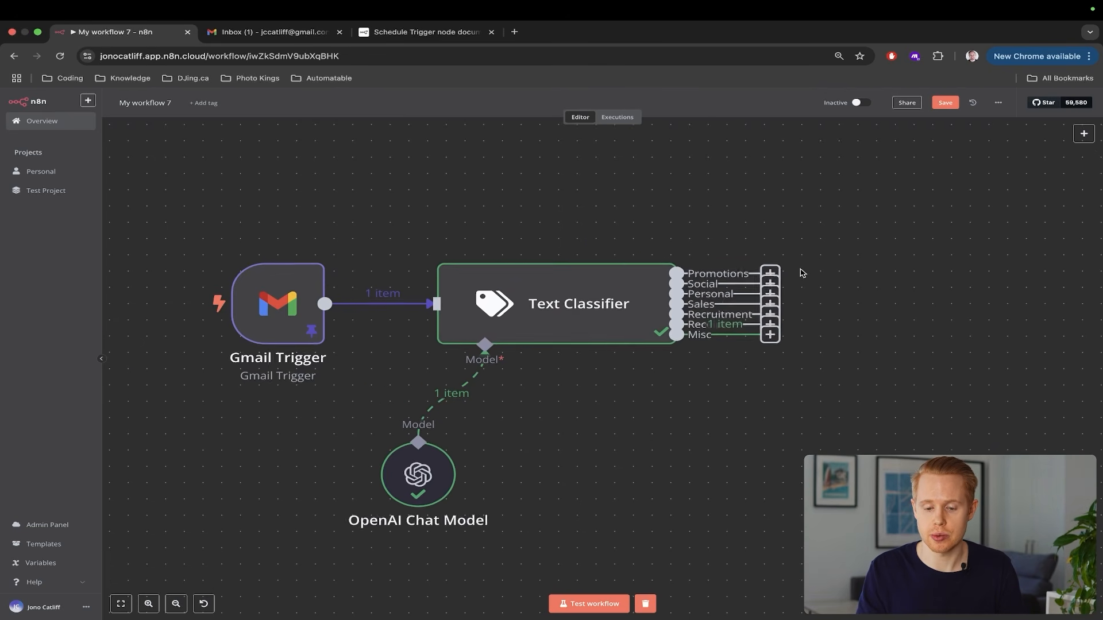
Save, then add a Gmail 'Add label to message' node after the Promotions output
scroll(798, 275, right, 5)
key(ctrl+s)
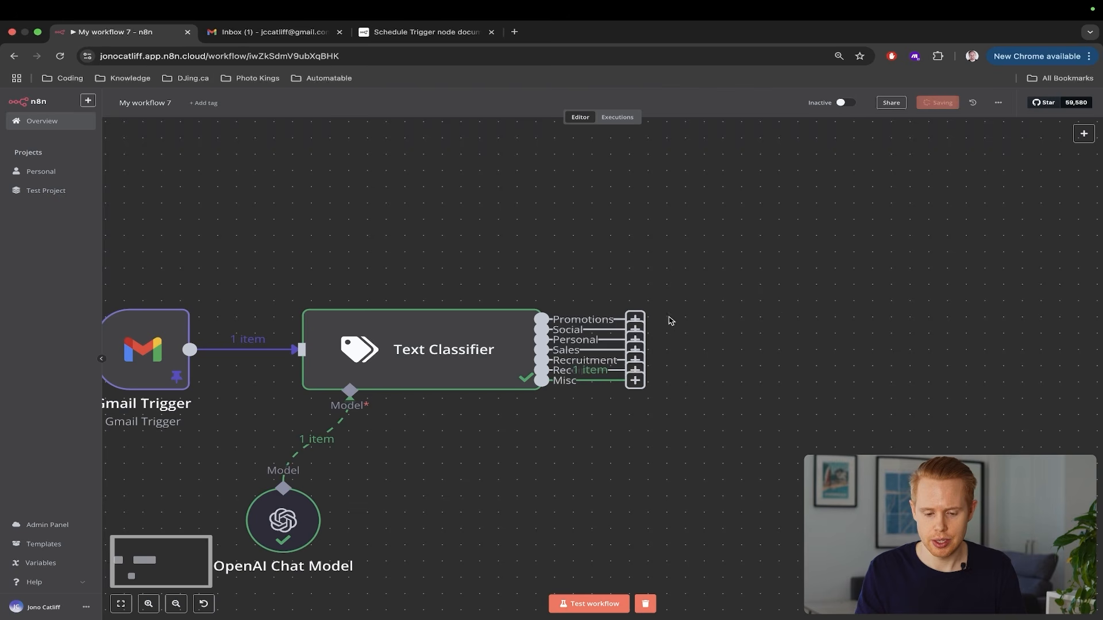
click(635, 319)
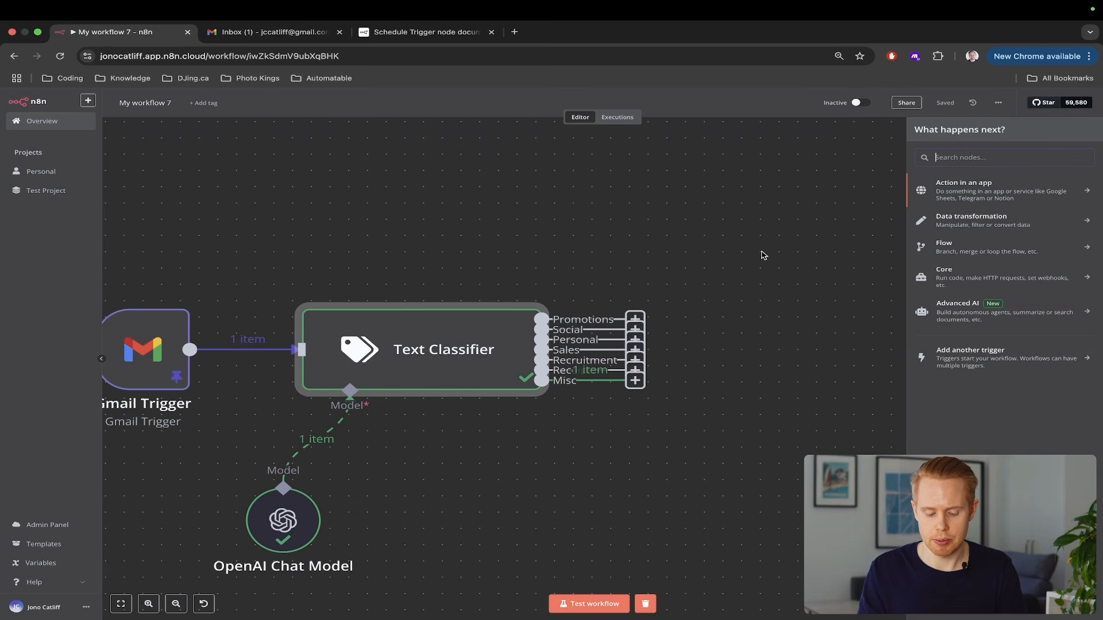
text(gmail)
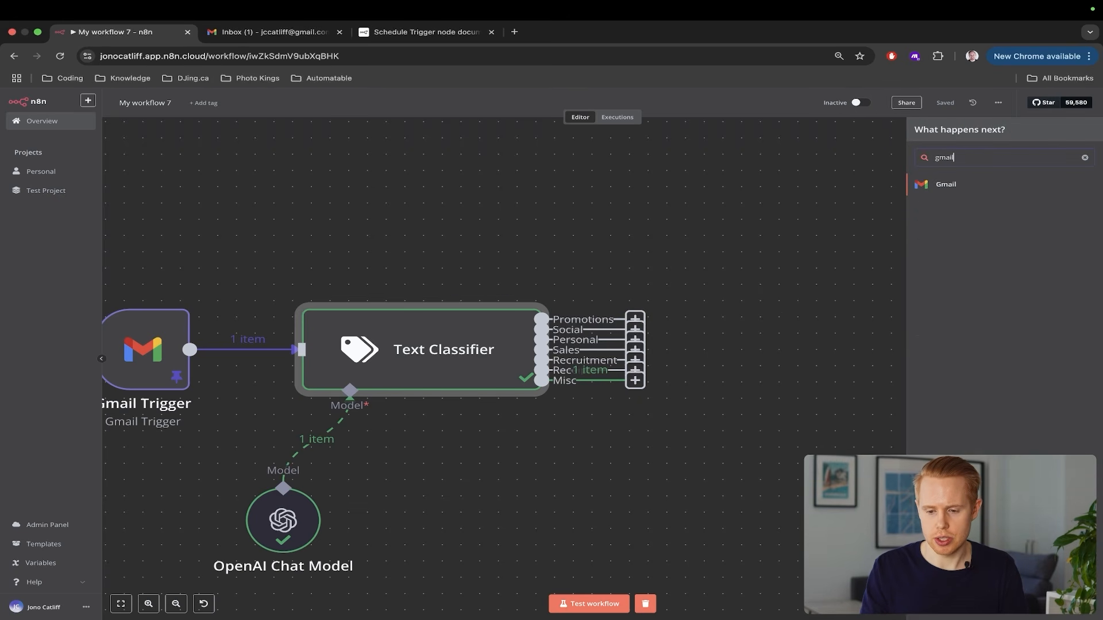
click(945, 185)
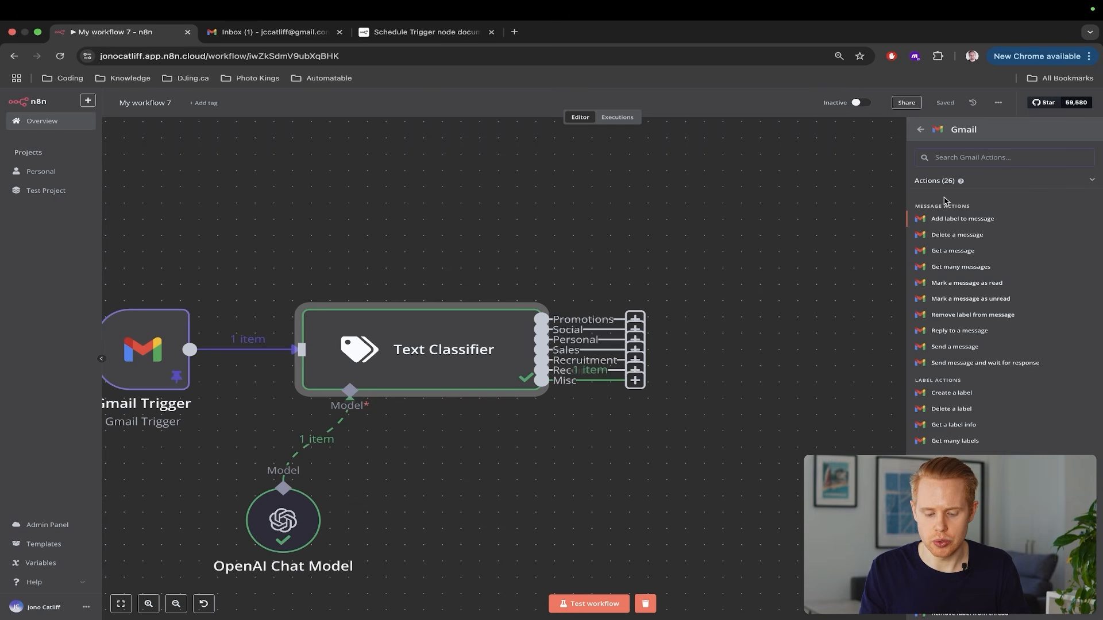
text(label)
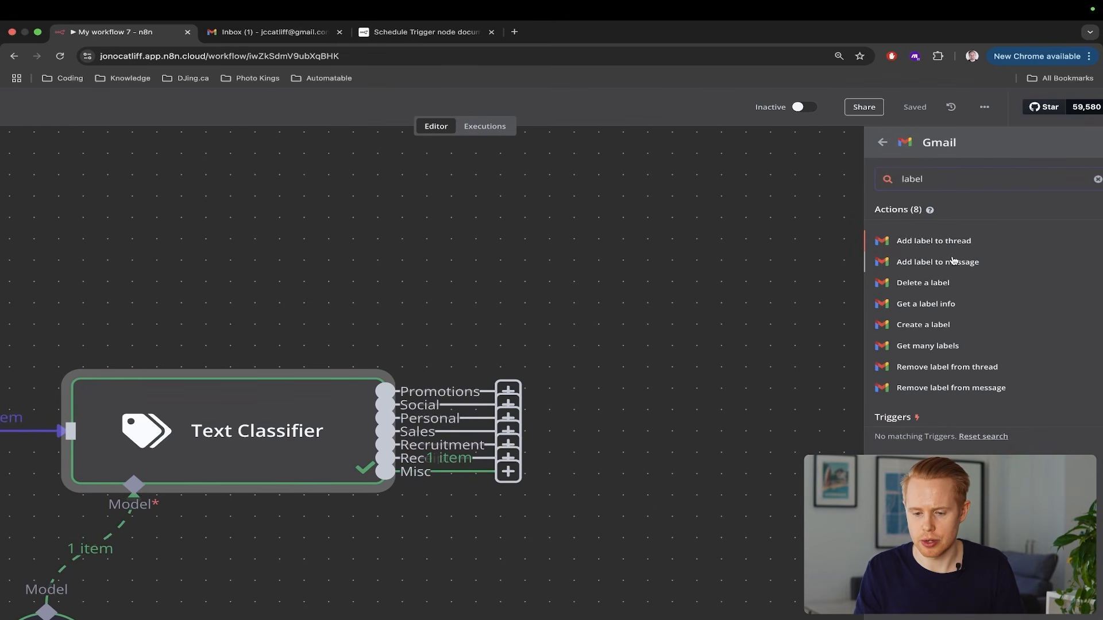
click(950, 263)
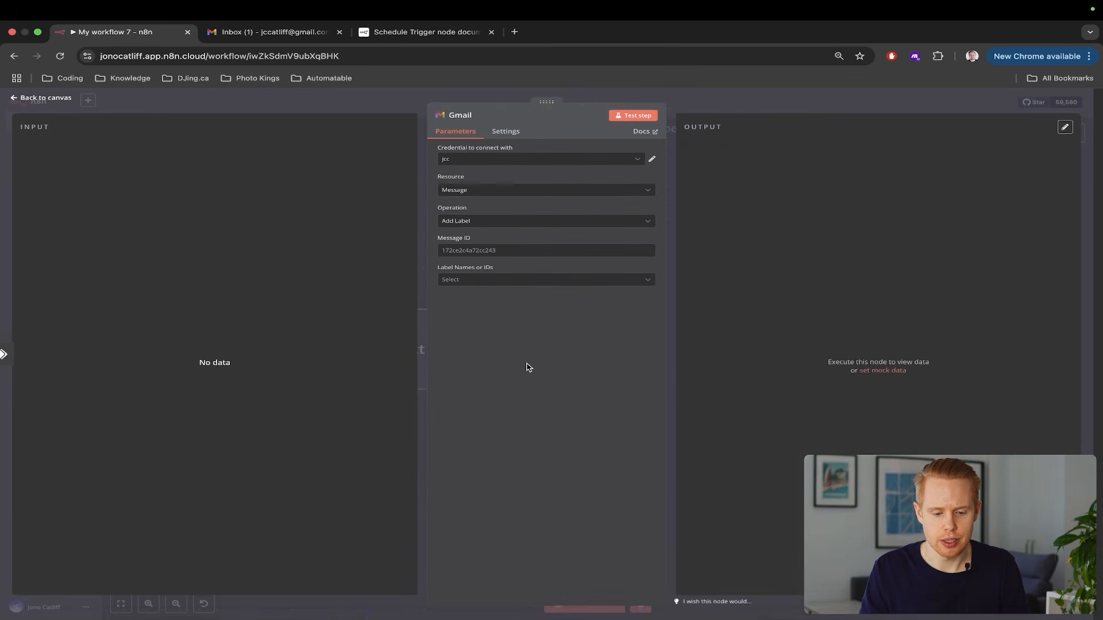
Check the Message ID field and Label Names list, then close the Gmail node panel
click(447, 250)
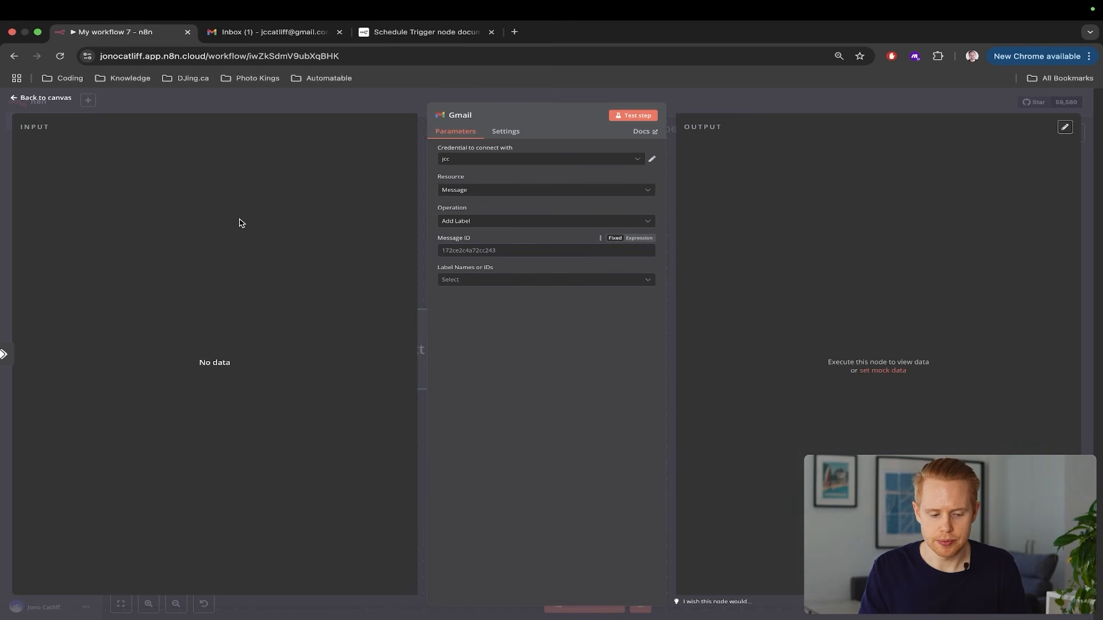
click(535, 280)
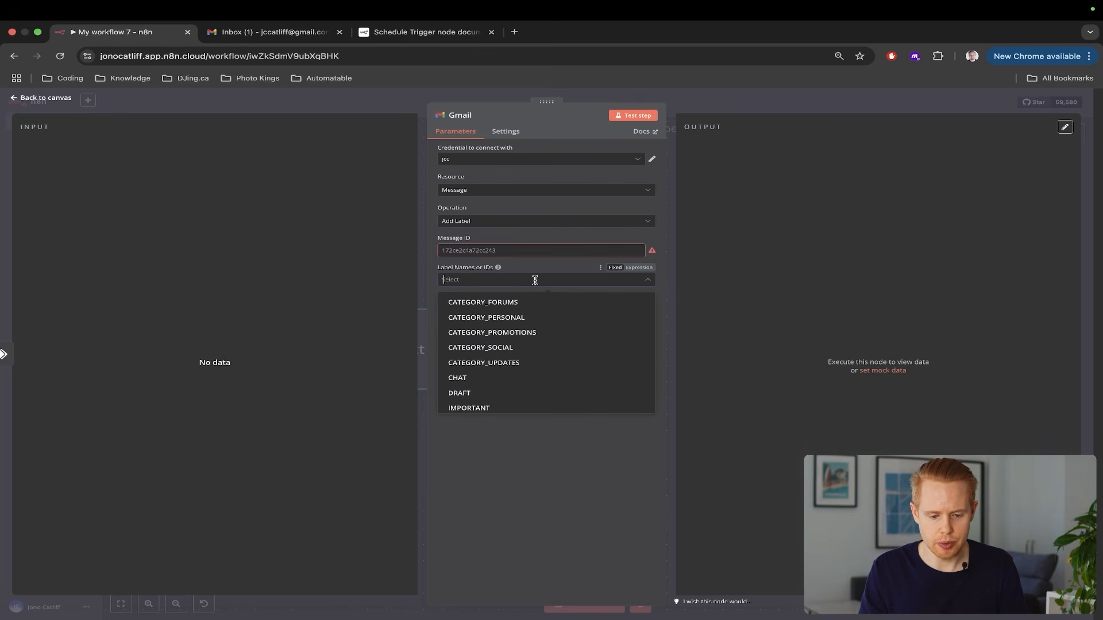
click(768, 282)
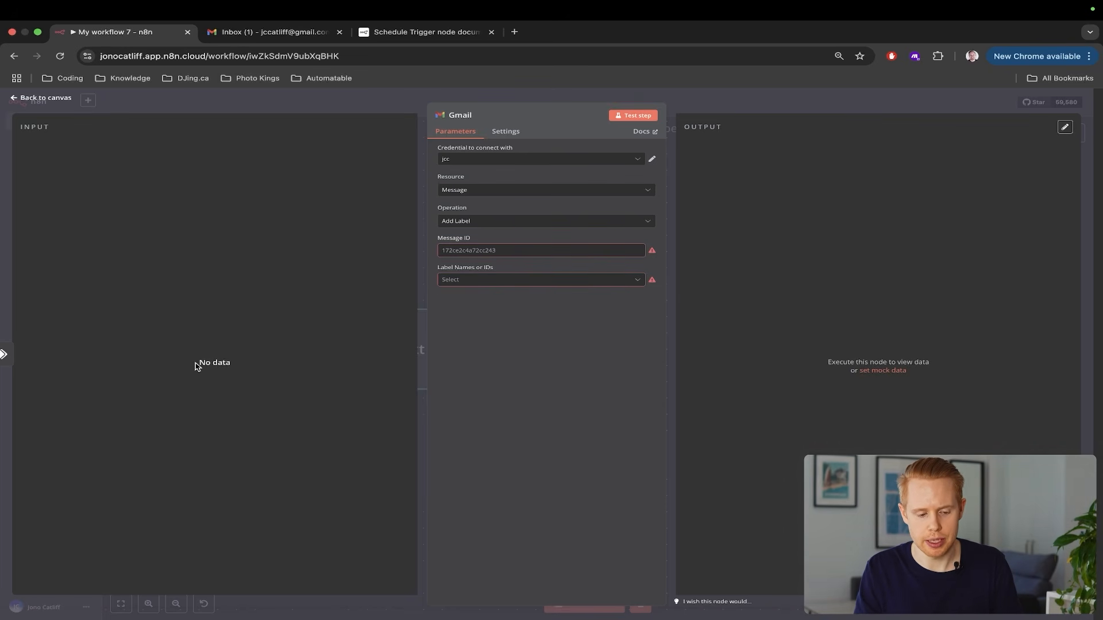
key(Escape)
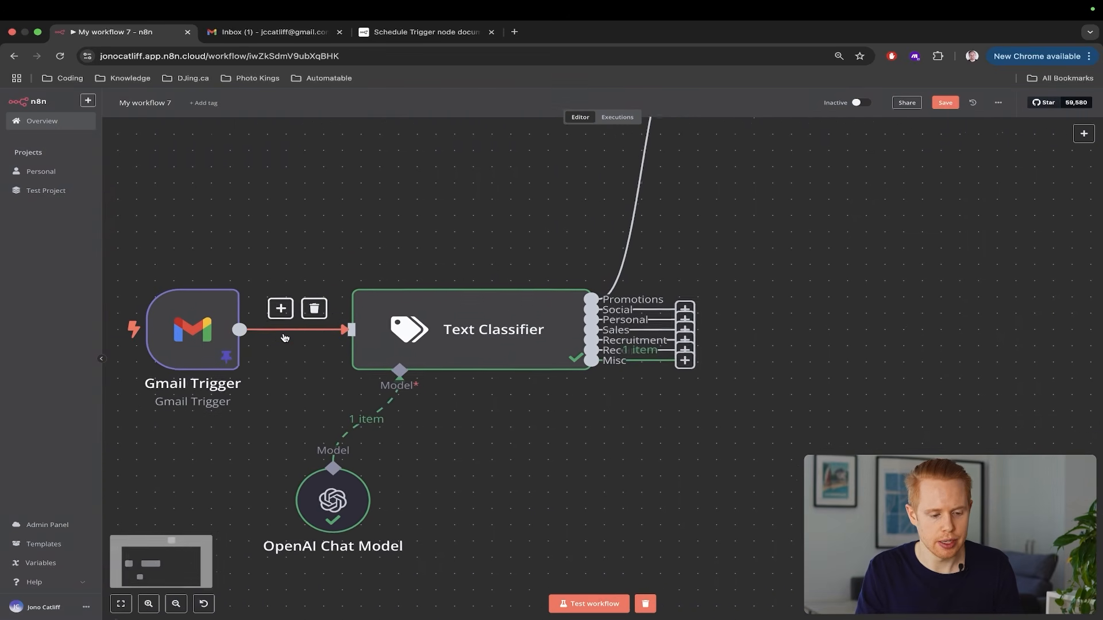
Add a Gmail 'Add label to message' step on the Text Classifier's Misc output
scroll(285, 338, left, 1)
drag(146, 253, 363, 413)
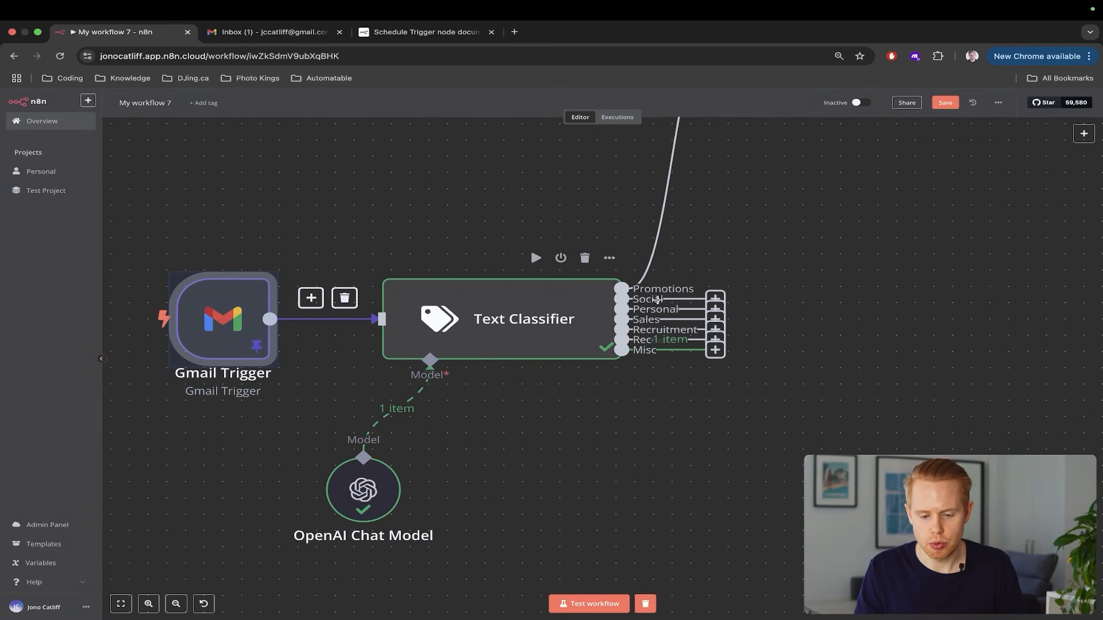
click(716, 351)
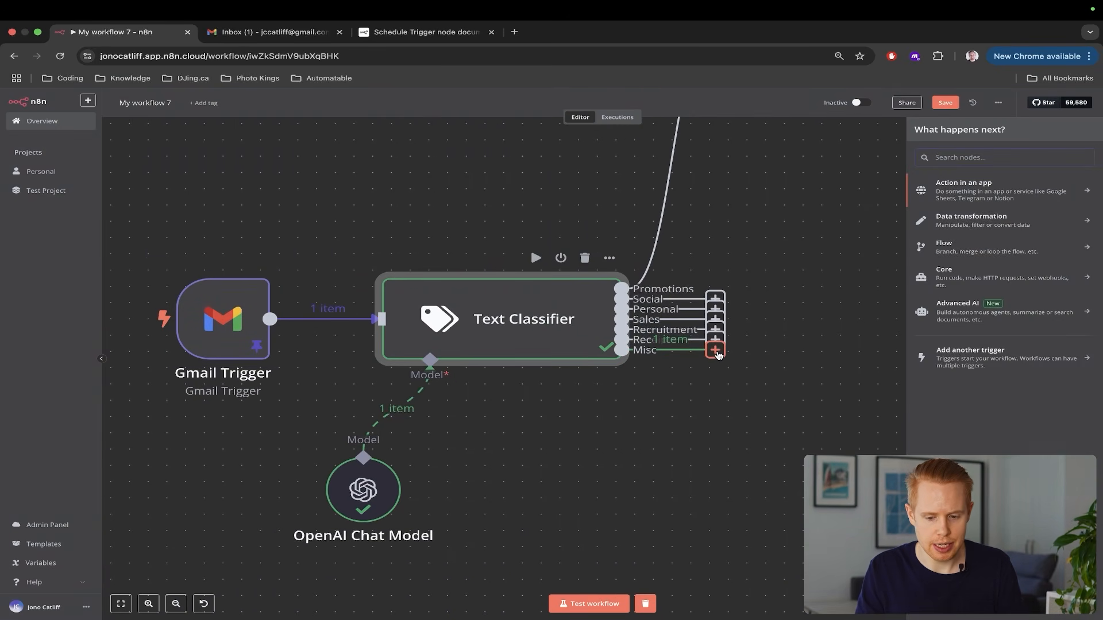
text(gmail)
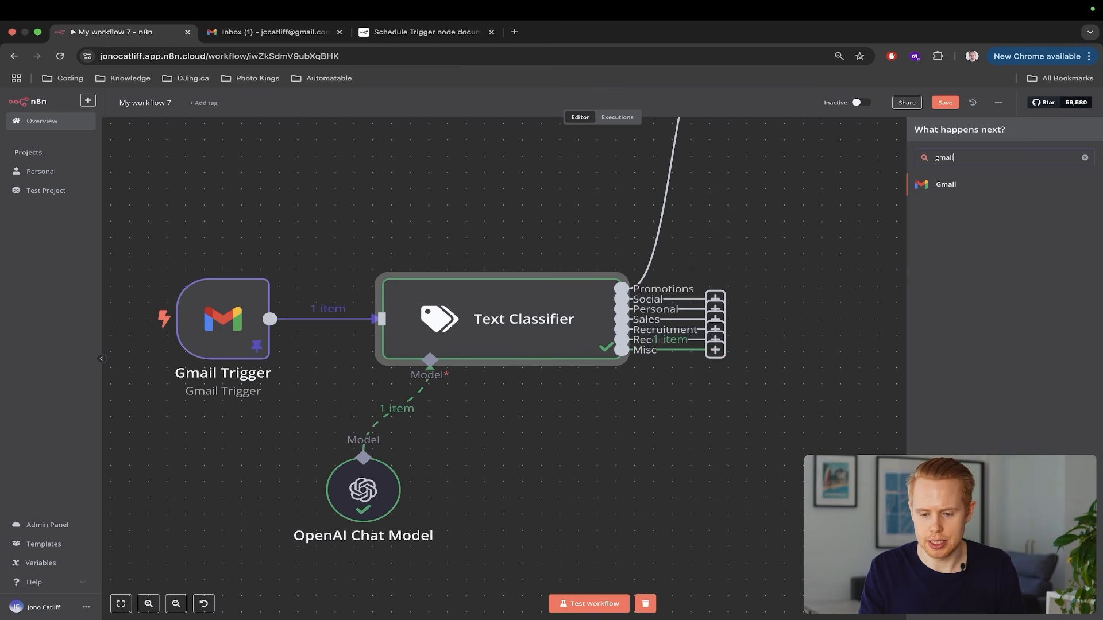
click(1035, 195)
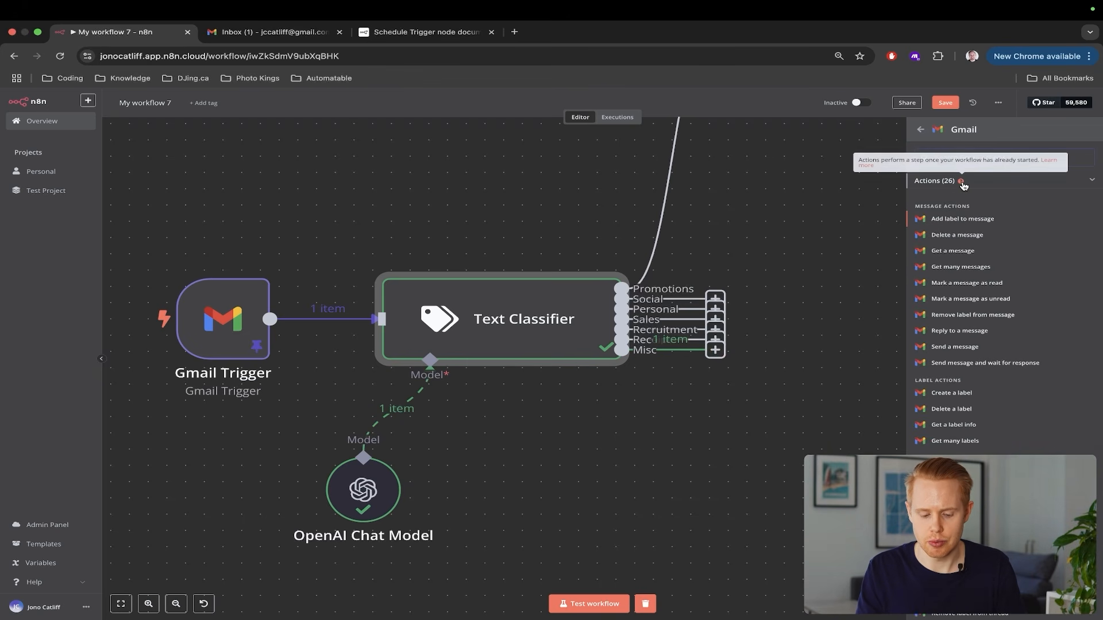
text(label)
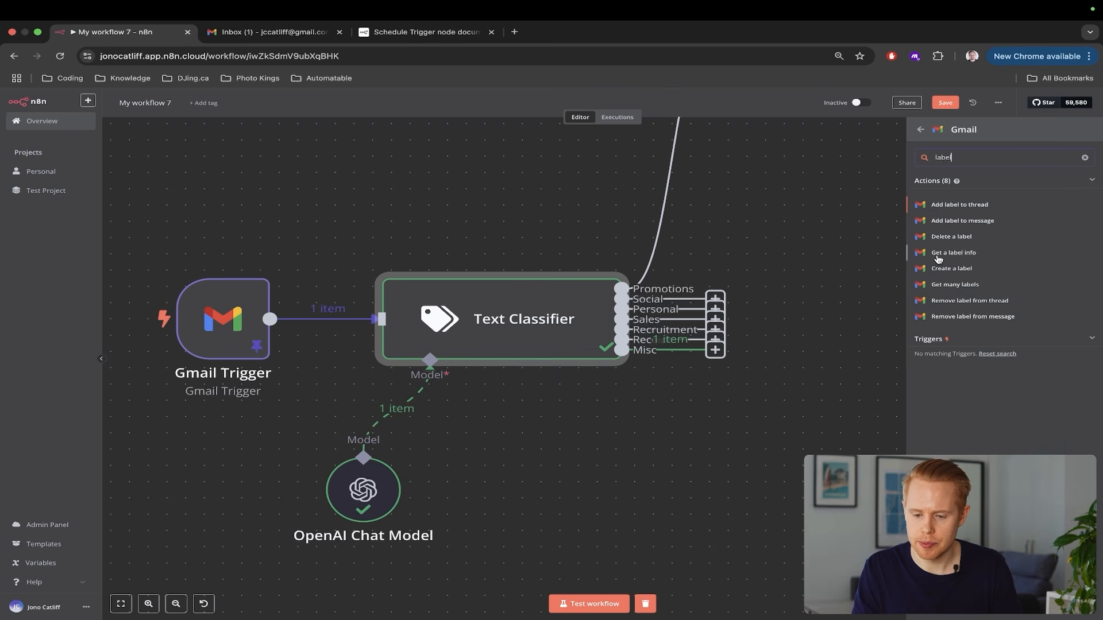
click(978, 223)
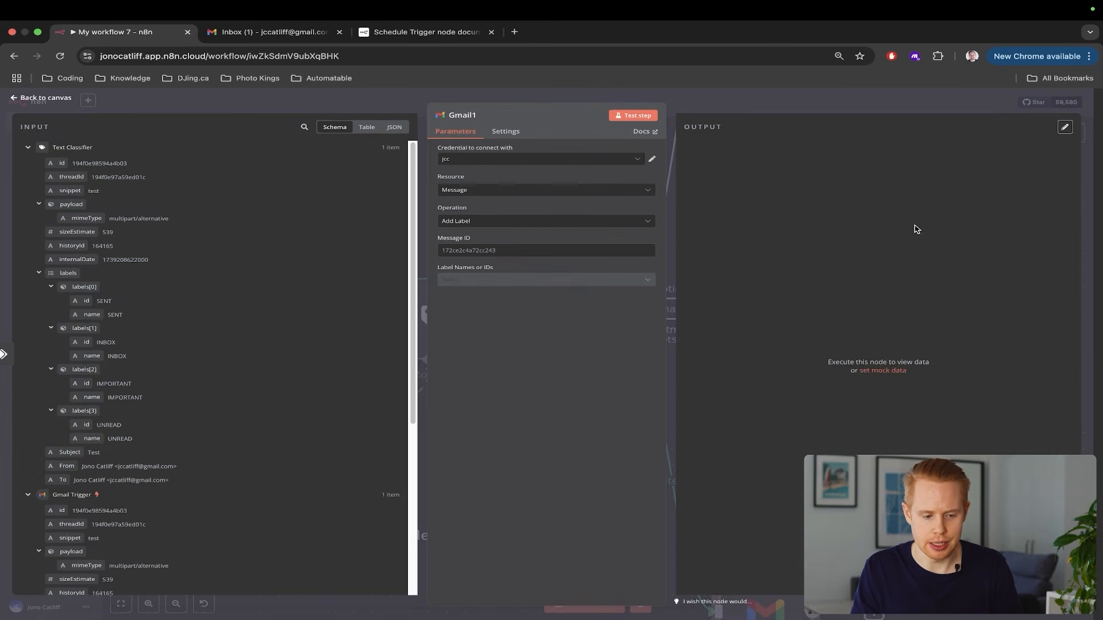
Set Gmail1's Message ID to the trigger email's id and its label to Misc
scroll(105, 506, down, 5)
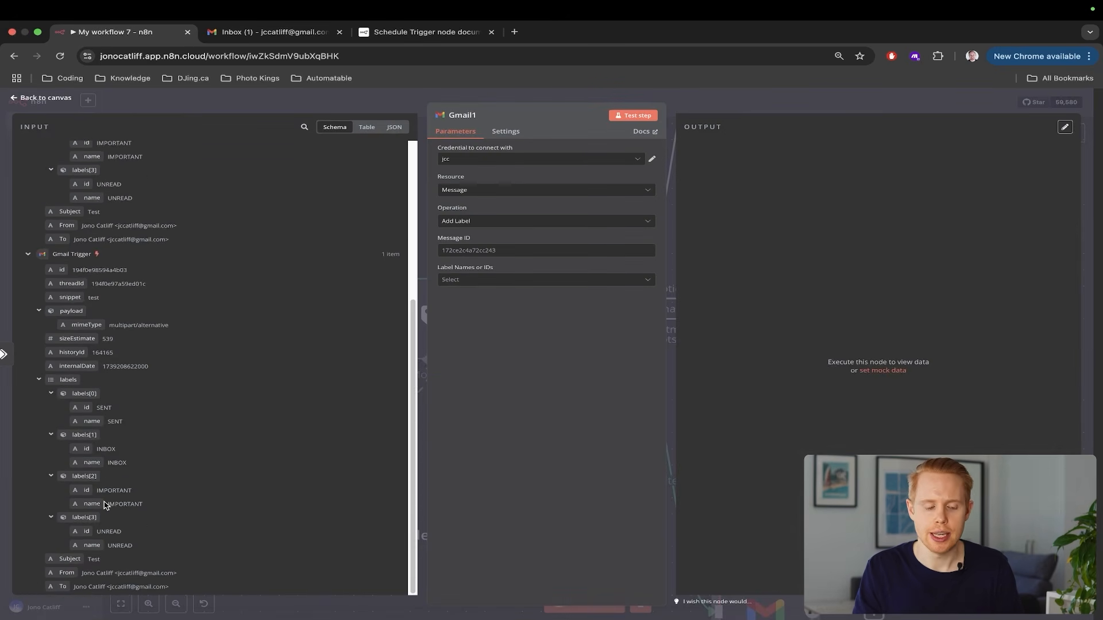
scroll(165, 279, up, 5)
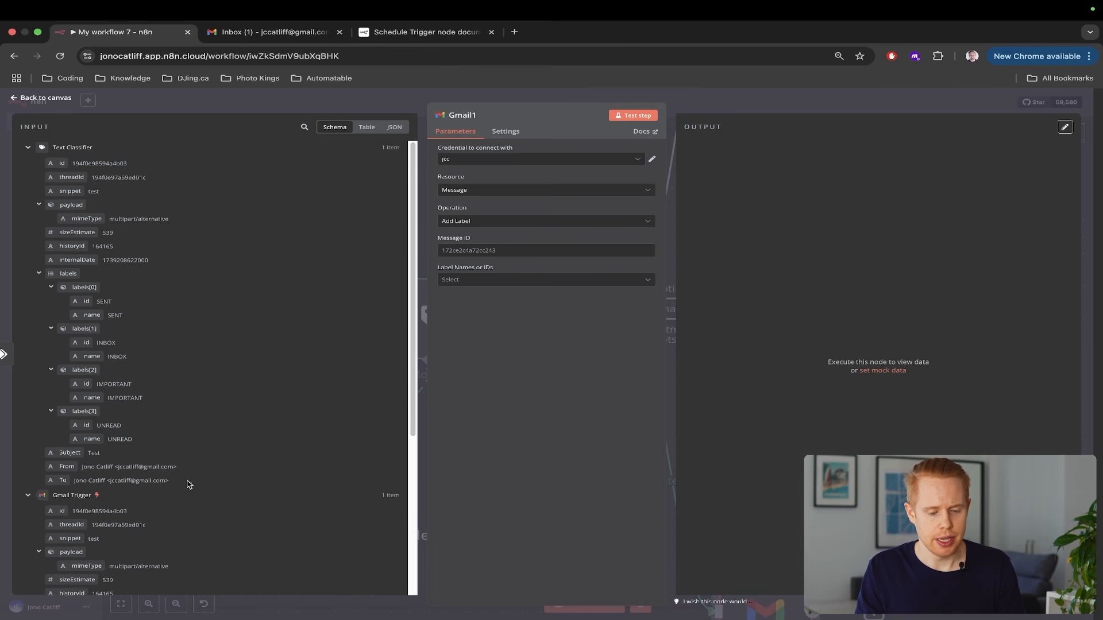
scroll(172, 344, down, 5)
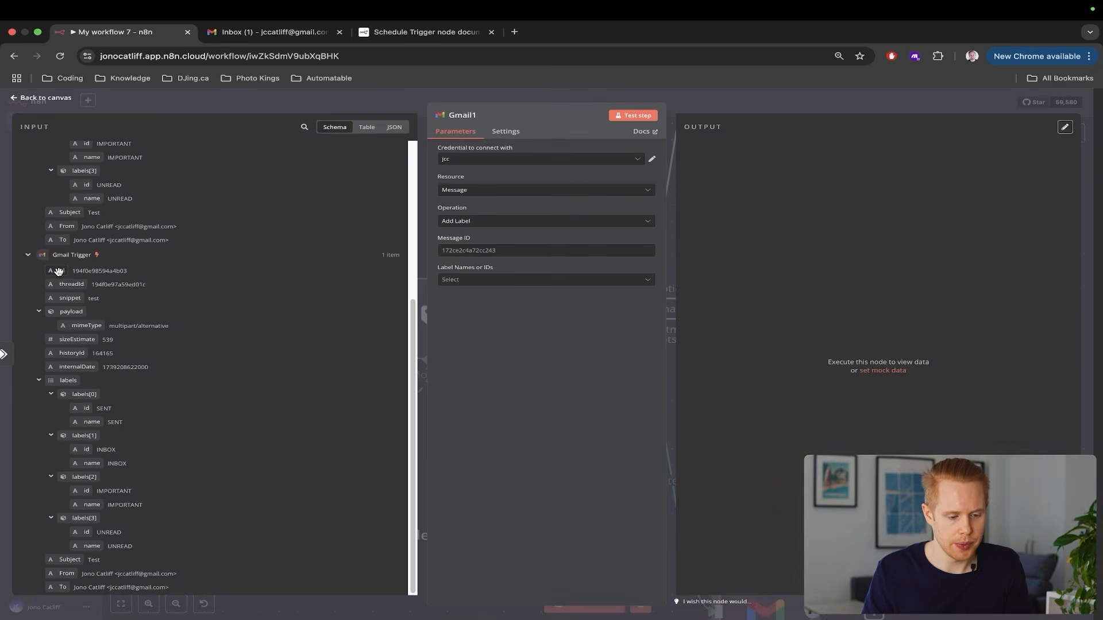
drag(58, 271, 460, 252)
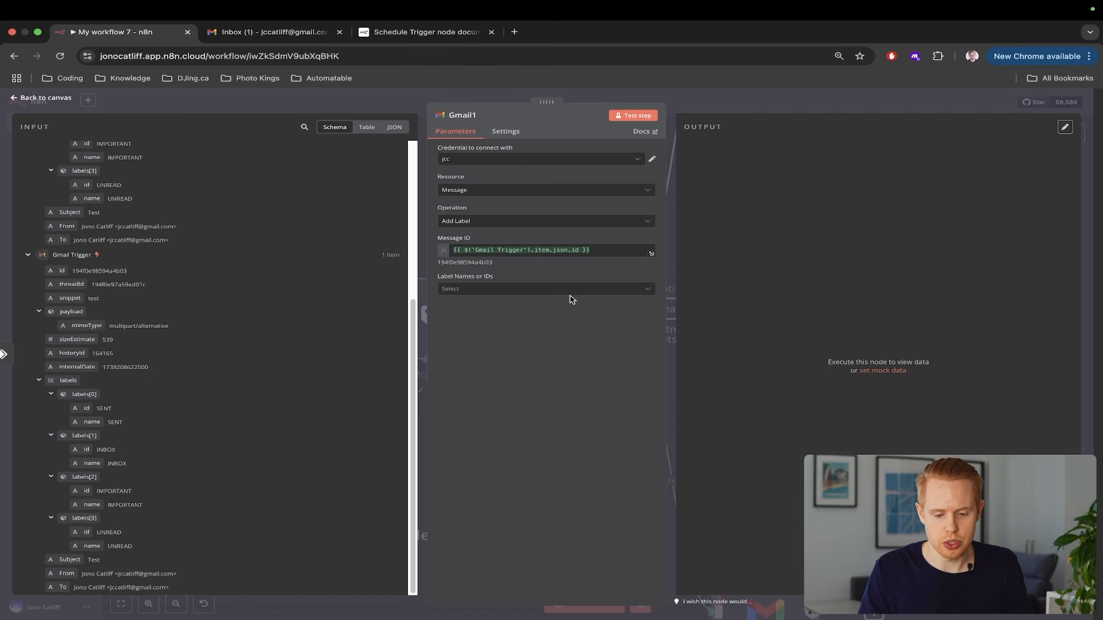
click(571, 289)
text(misc)
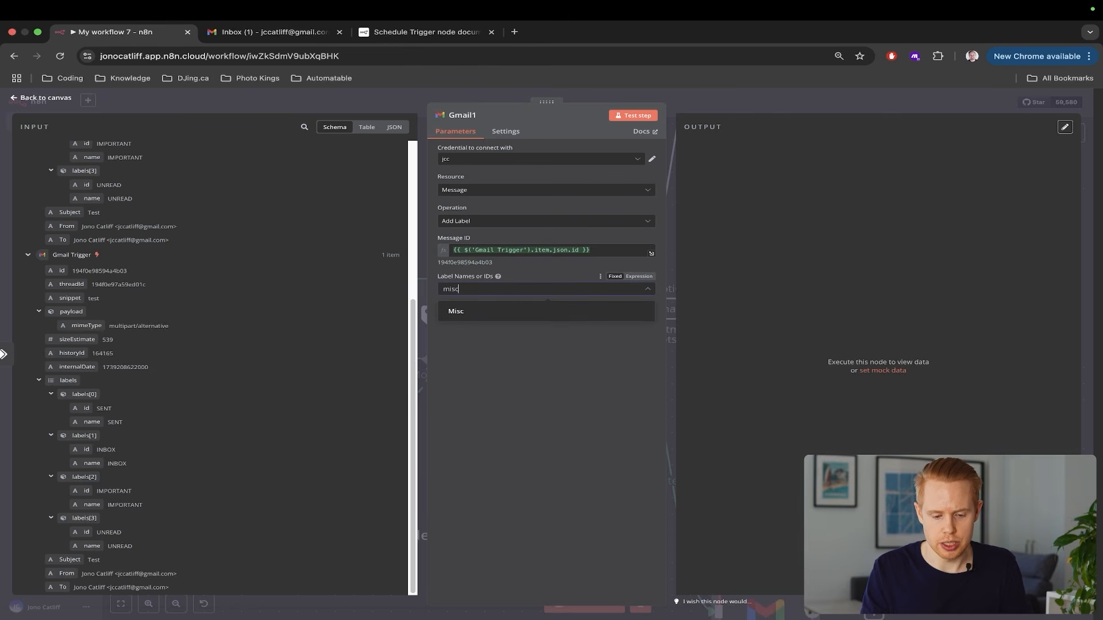
click(494, 314)
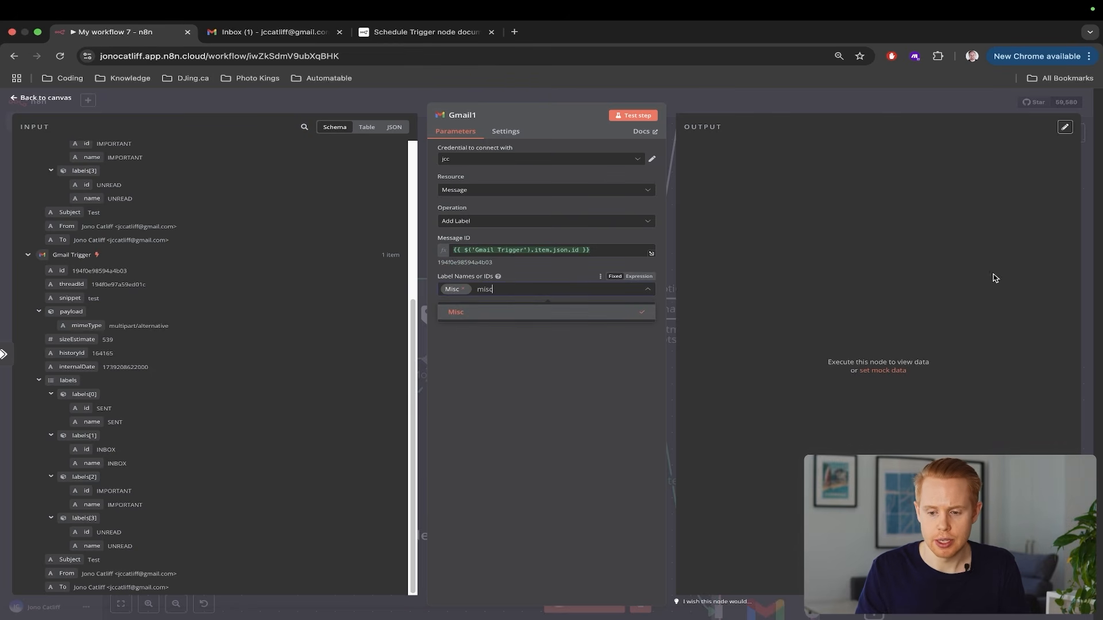
click(1087, 247)
Delete the unfinished Gmail node, launch a workflow test run, and view the Gmail inbox
scroll(654, 428, down, 5)
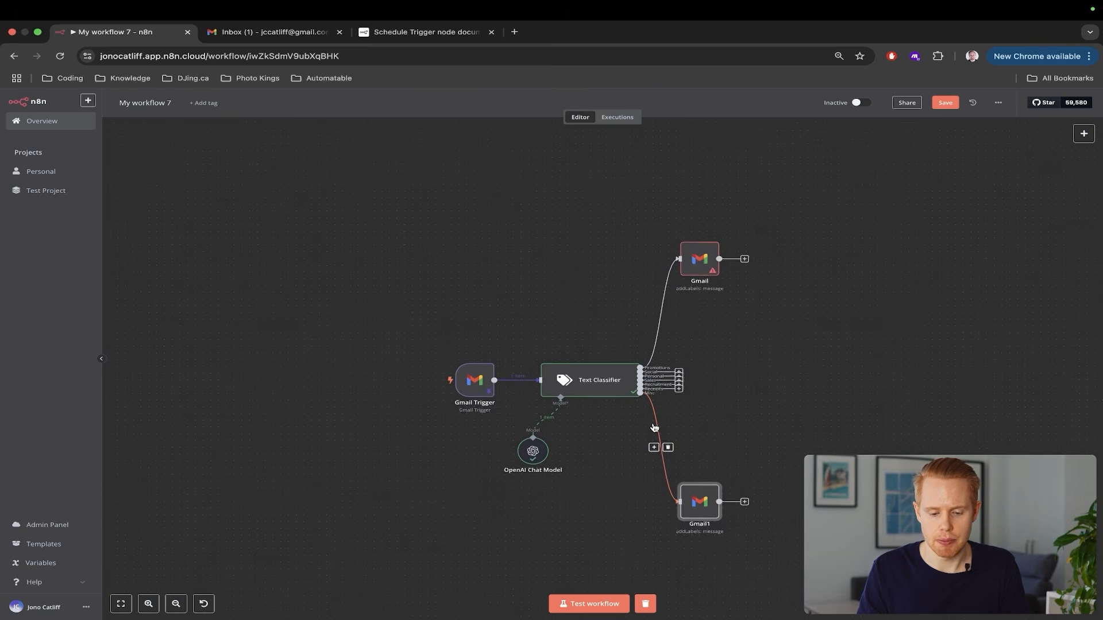
scroll(654, 428, up, 2)
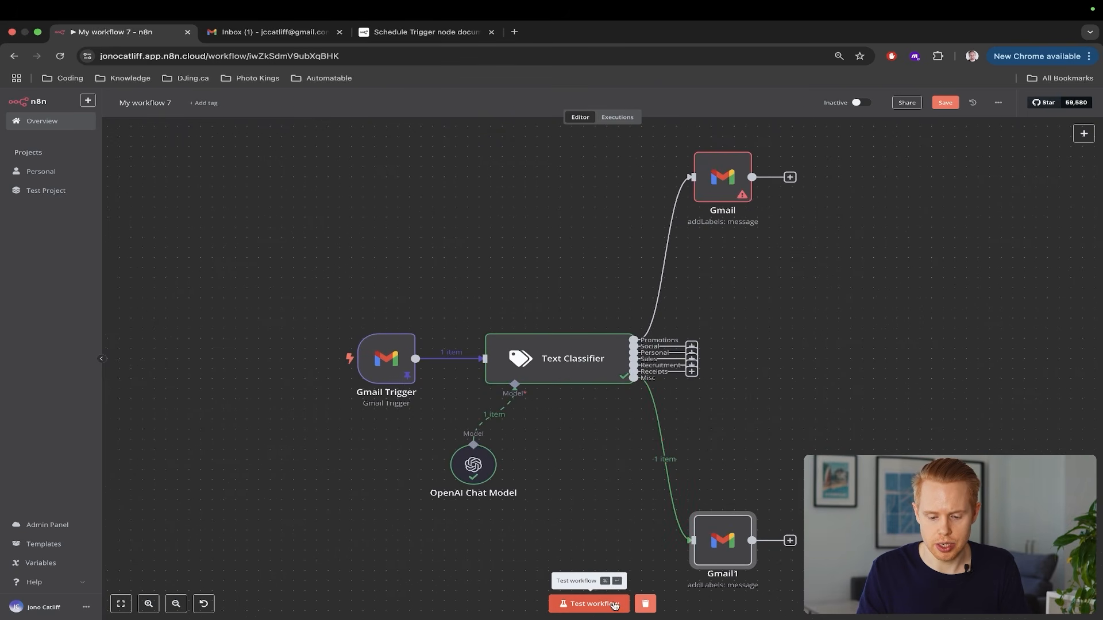
click(729, 140)
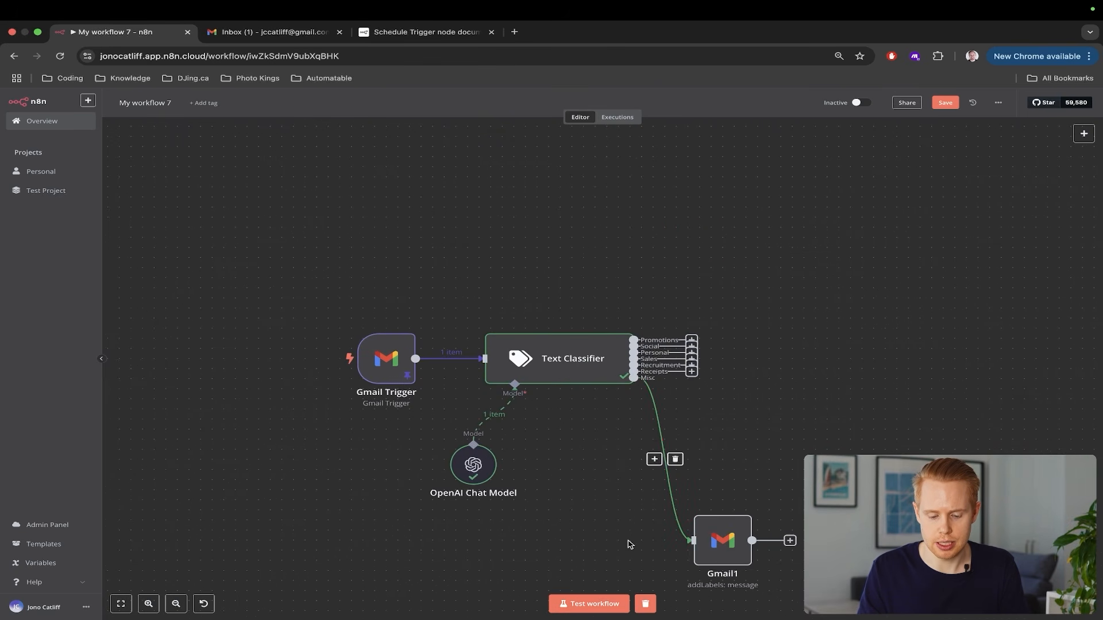
click(601, 604)
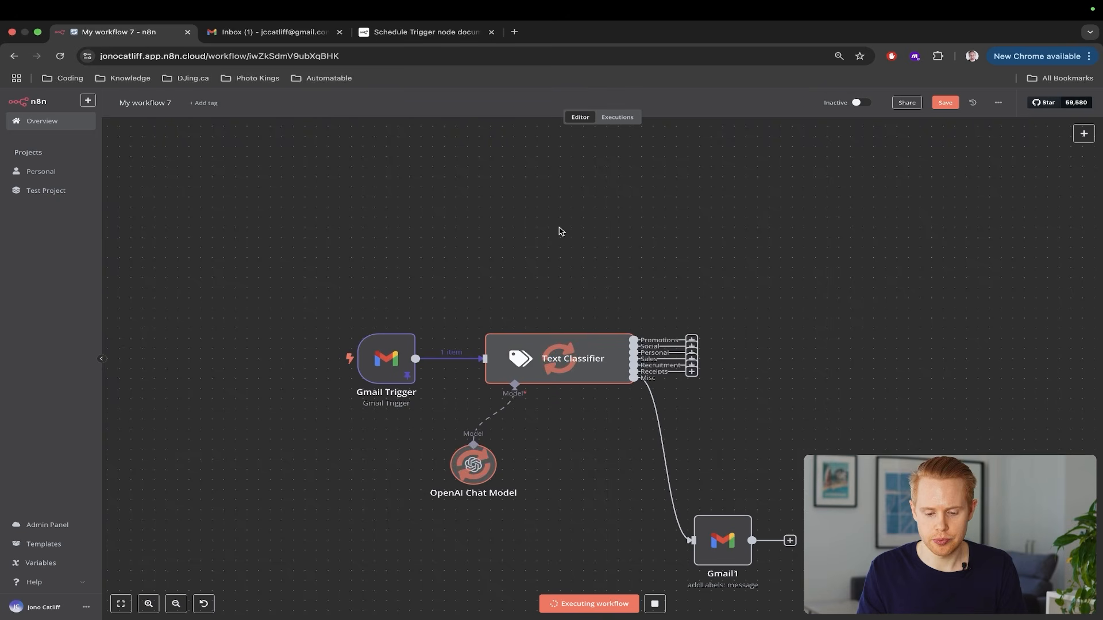
key(ctrl+Tab)
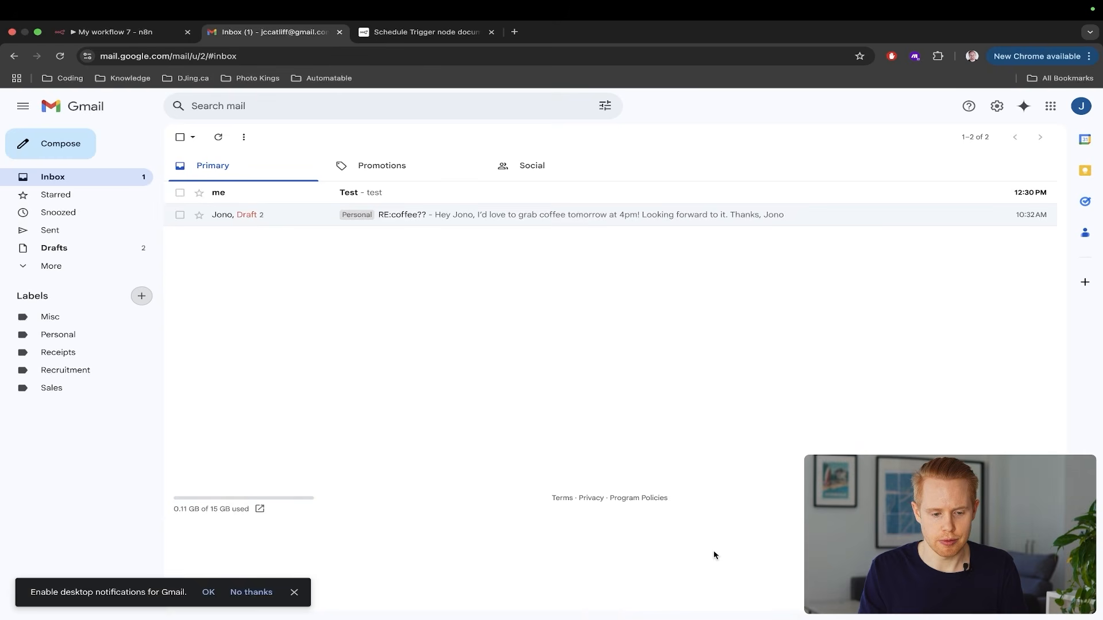
Confirm the Test email carries the Misc tag, list Misc mail, then return to n8n
click(372, 198)
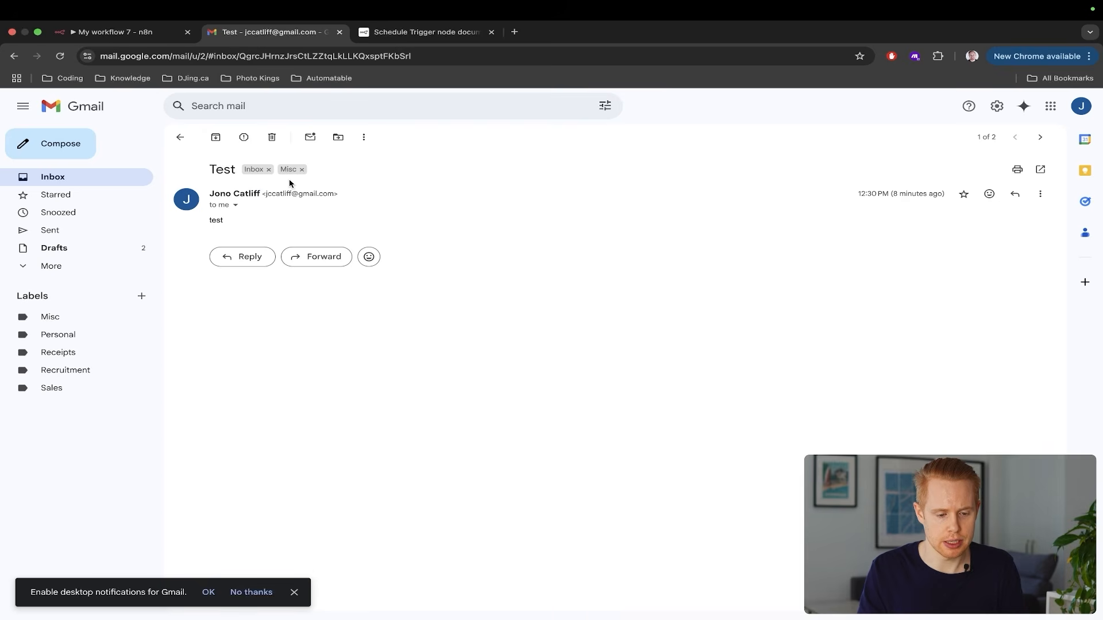
scroll(289, 182, up, 5)
scroll(291, 189, up, 2)
scroll(280, 264, down, 2)
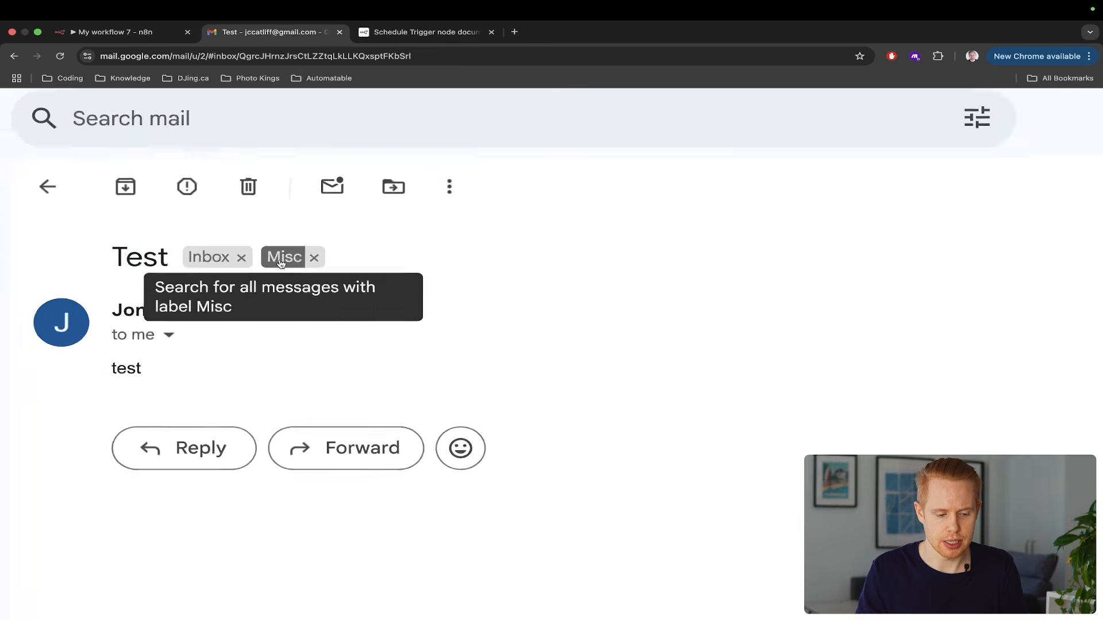
scroll(280, 264, down, 5)
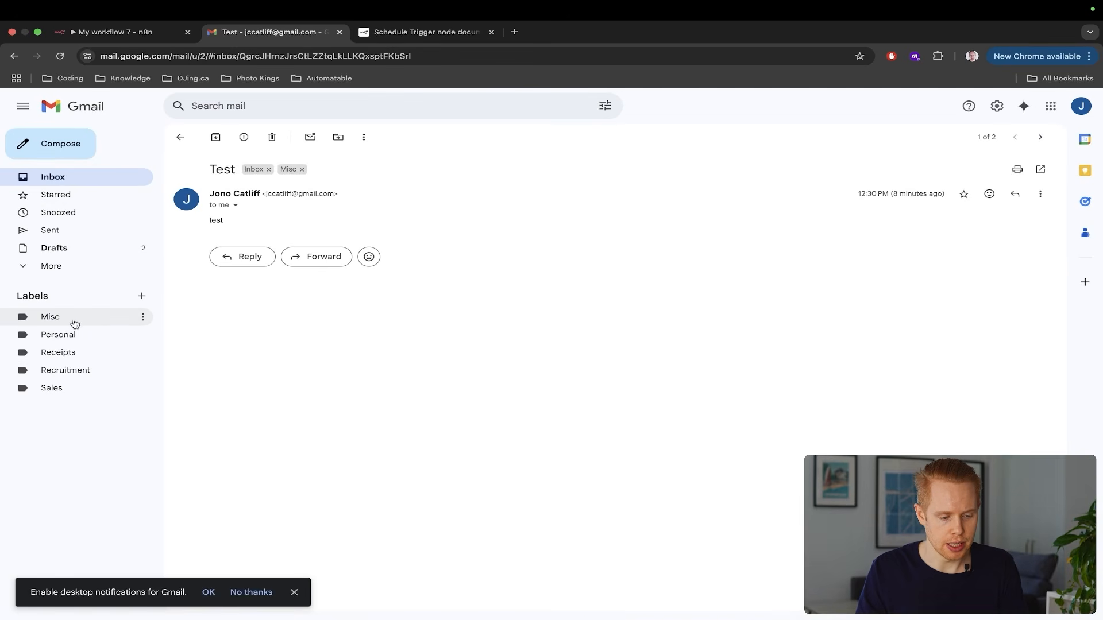
click(74, 320)
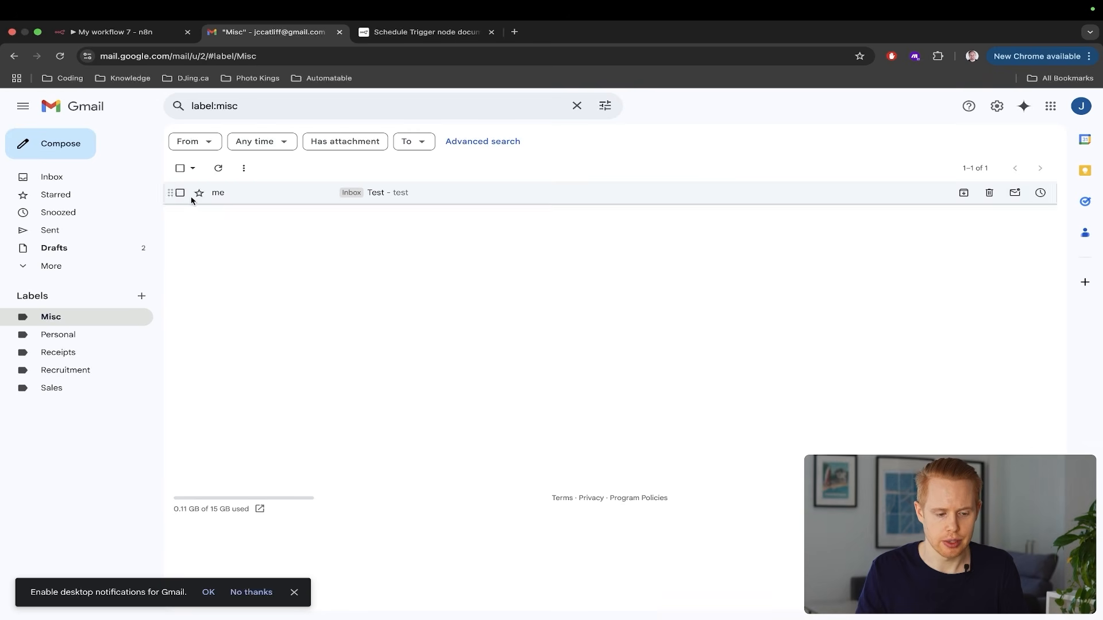
key(ctrl+shift+Tab)
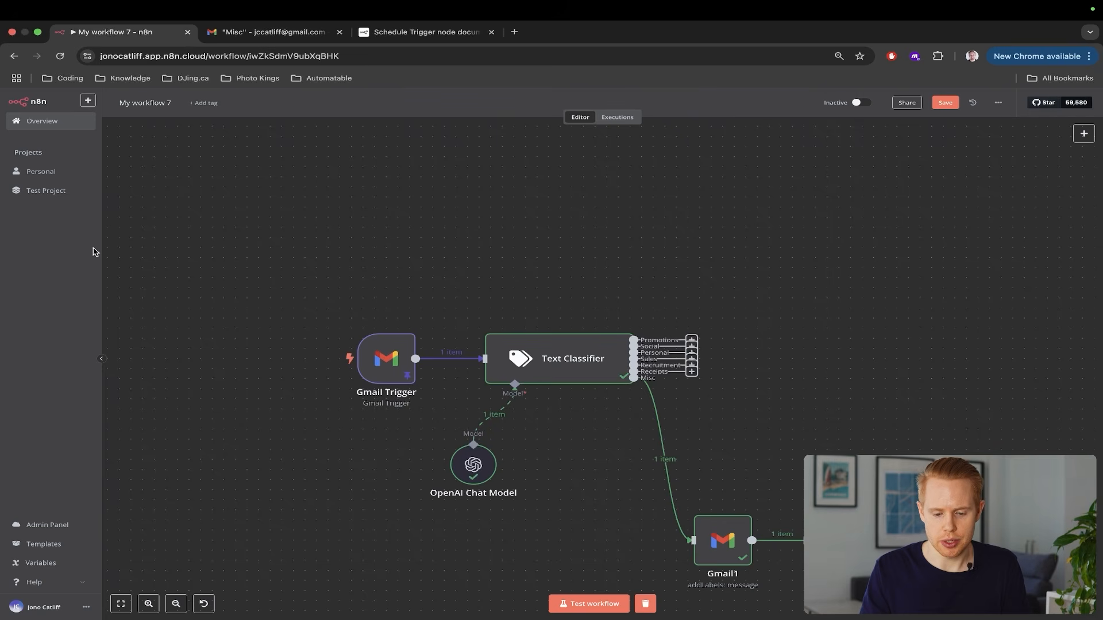
Duplicate Gmail1 onto the Promotions output and change its label from Misc to CATEGORY_PROMOTIONS
scroll(618, 409, right, 2)
scroll(618, 408, down, 1)
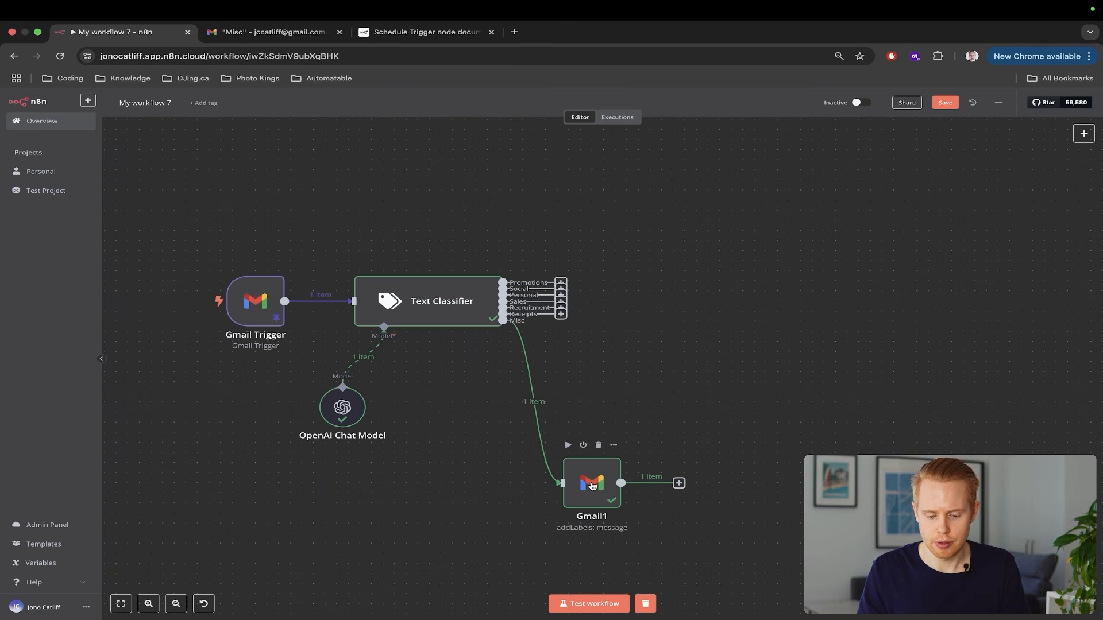
click(593, 484)
key(ctrl+c)
key(ctrl+v)
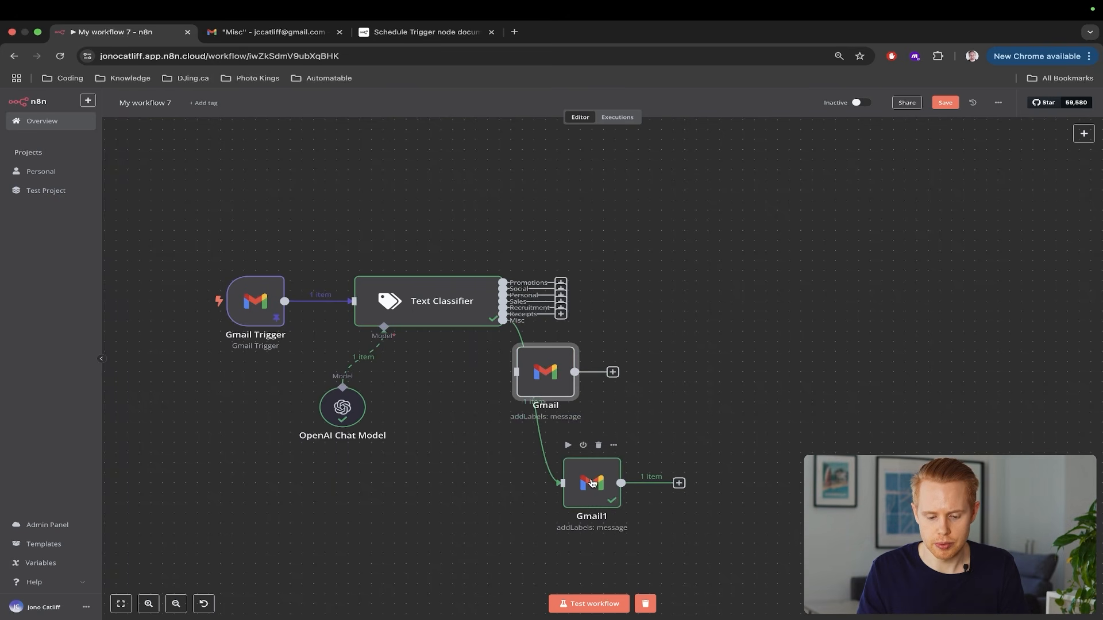
drag(546, 368, 602, 173)
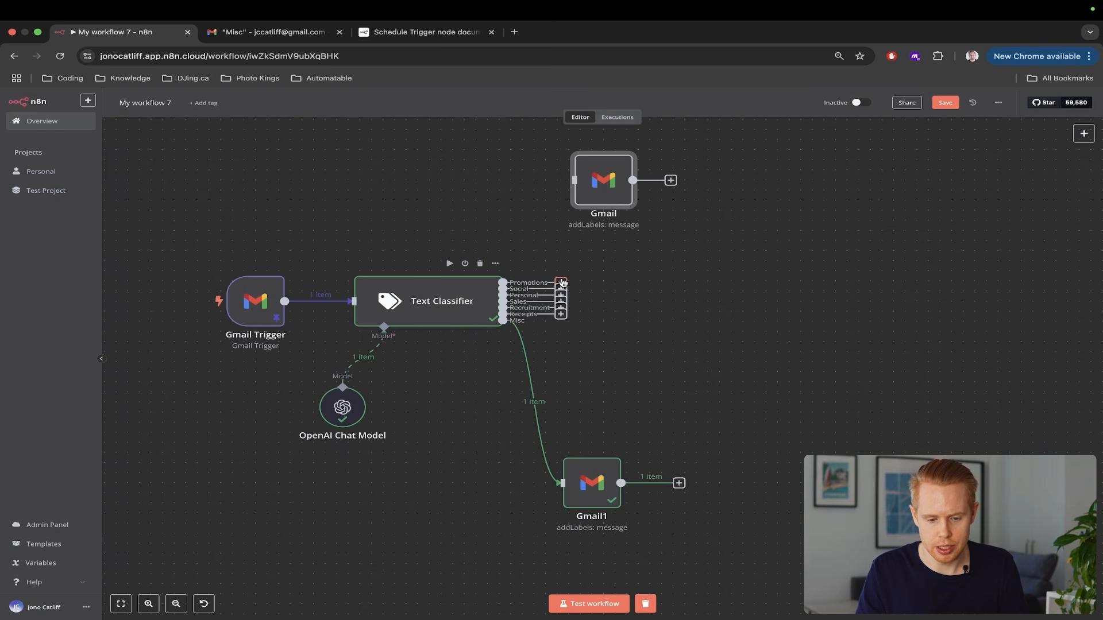
drag(562, 282, 576, 180)
double_click(604, 181)
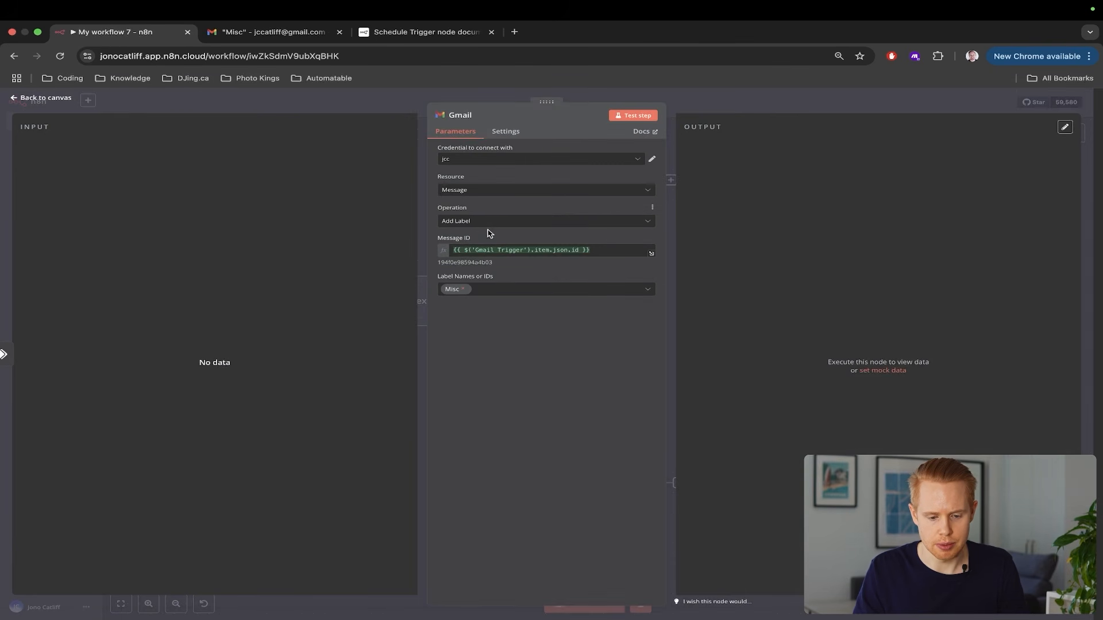
click(462, 289)
text(prom)
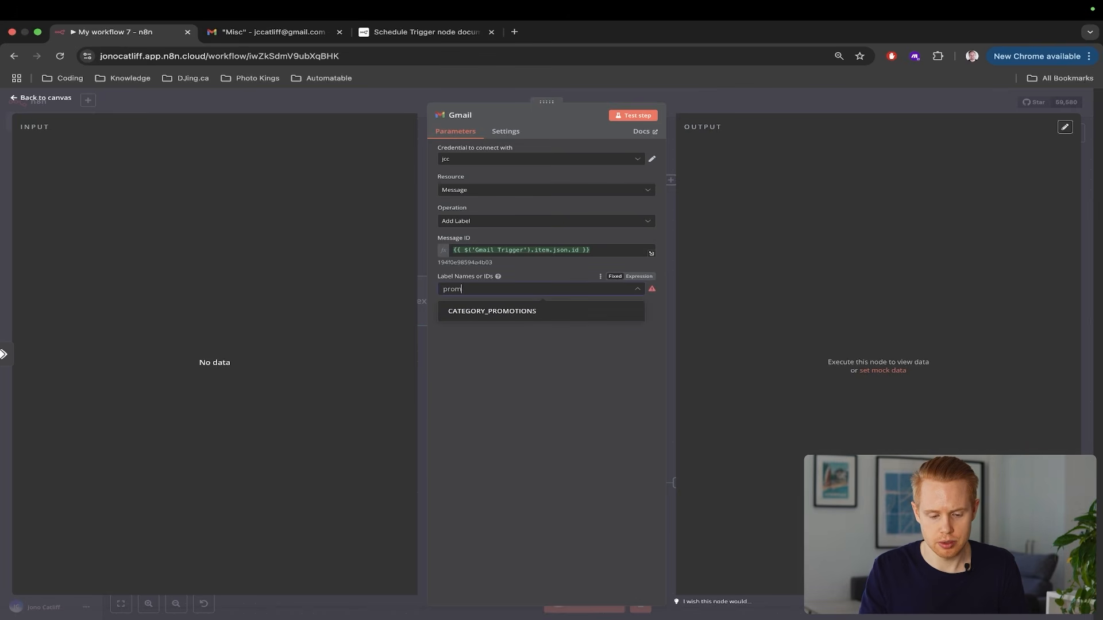
text(ot)
click(463, 311)
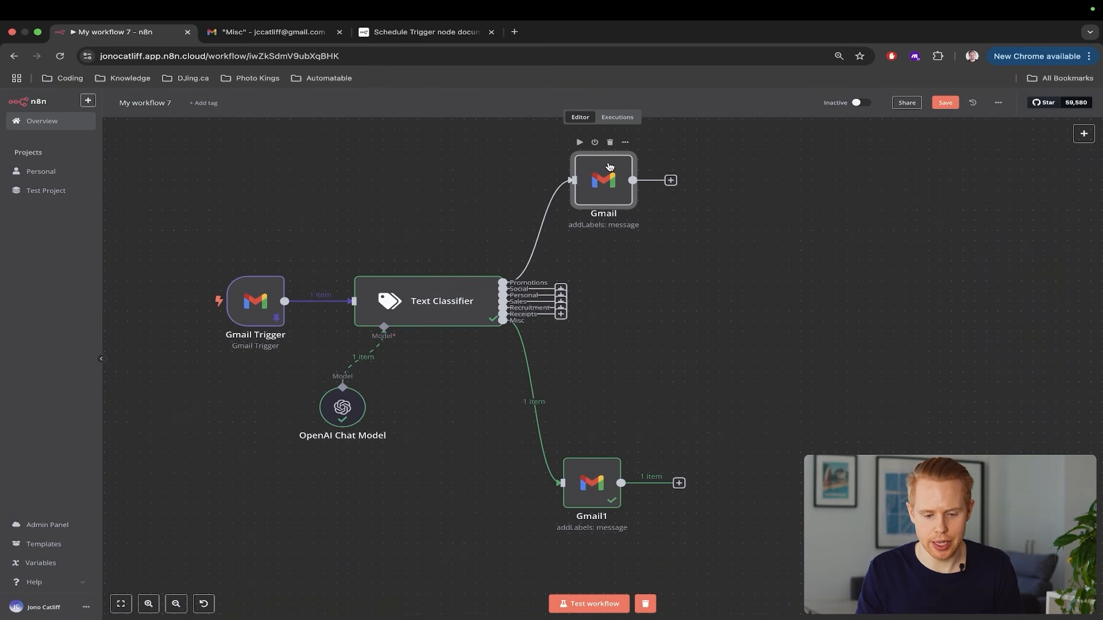
Paste another copy of the Gmail node above as the start of the Social step
key(super+v)
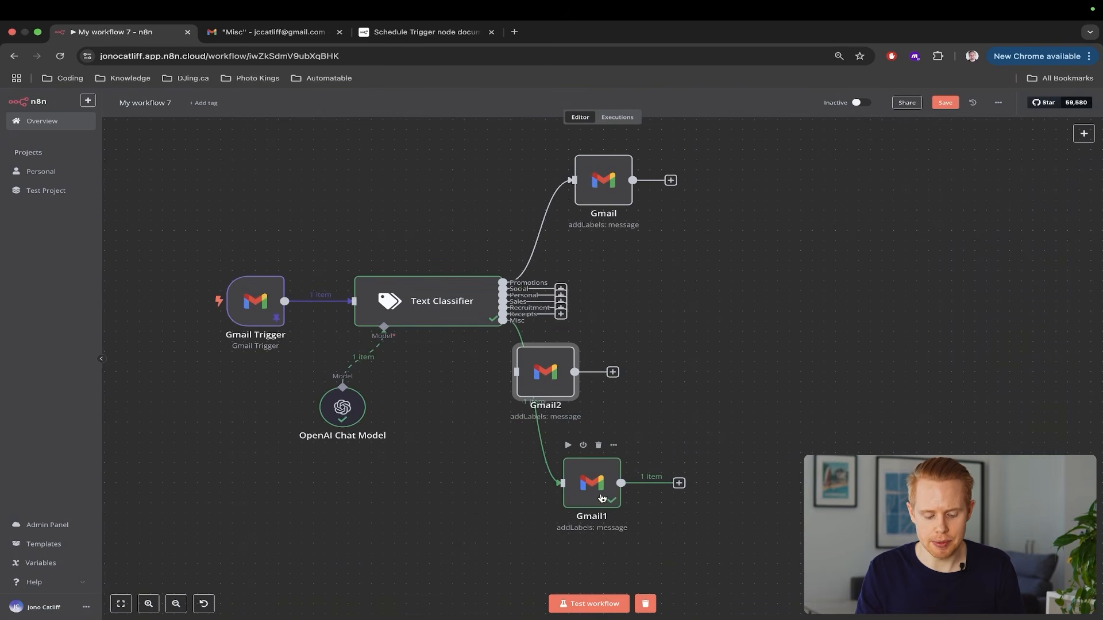
drag(543, 389, 603, 205)
scroll(603, 273, up, 1)
scroll(603, 273, up, 2)
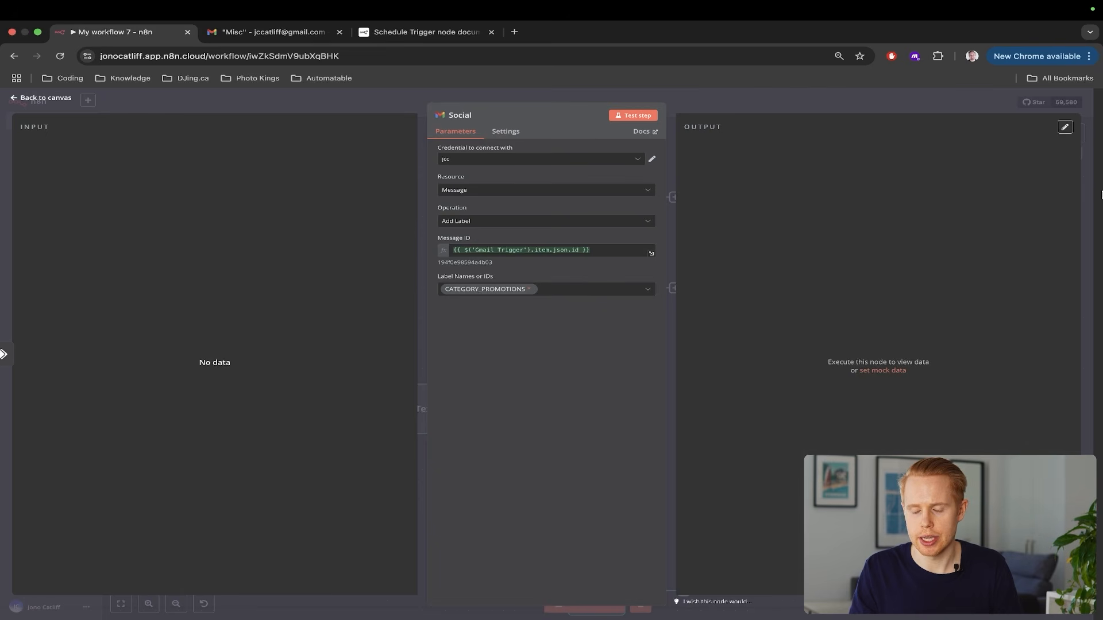
Box-select the seven Gmail label nodes and move them up slightly together
click(1090, 196)
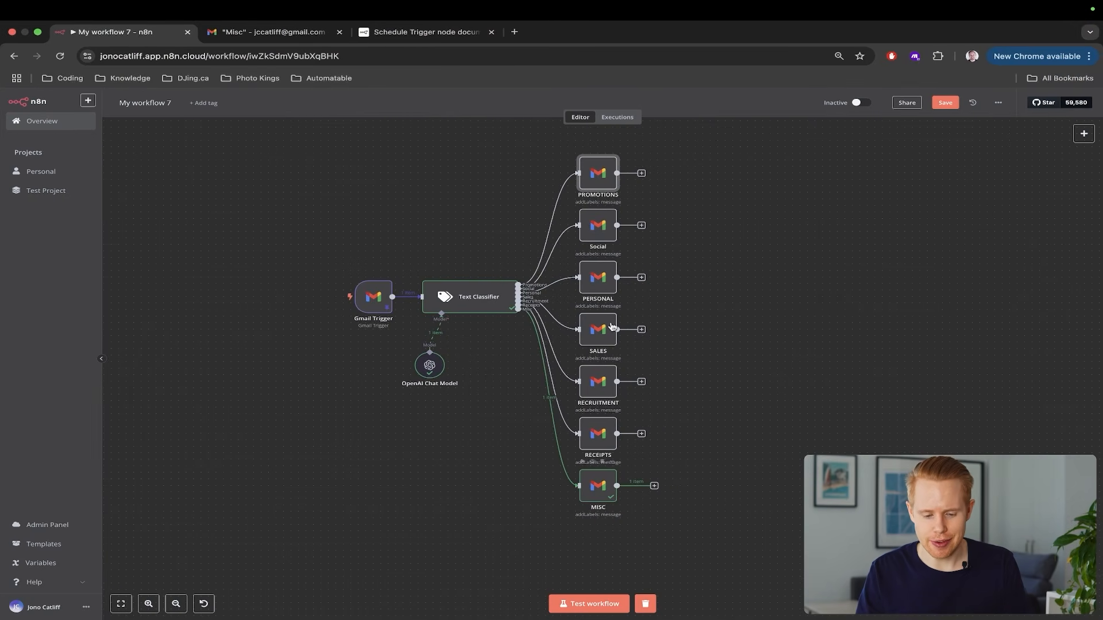
drag(538, 146, 690, 538)
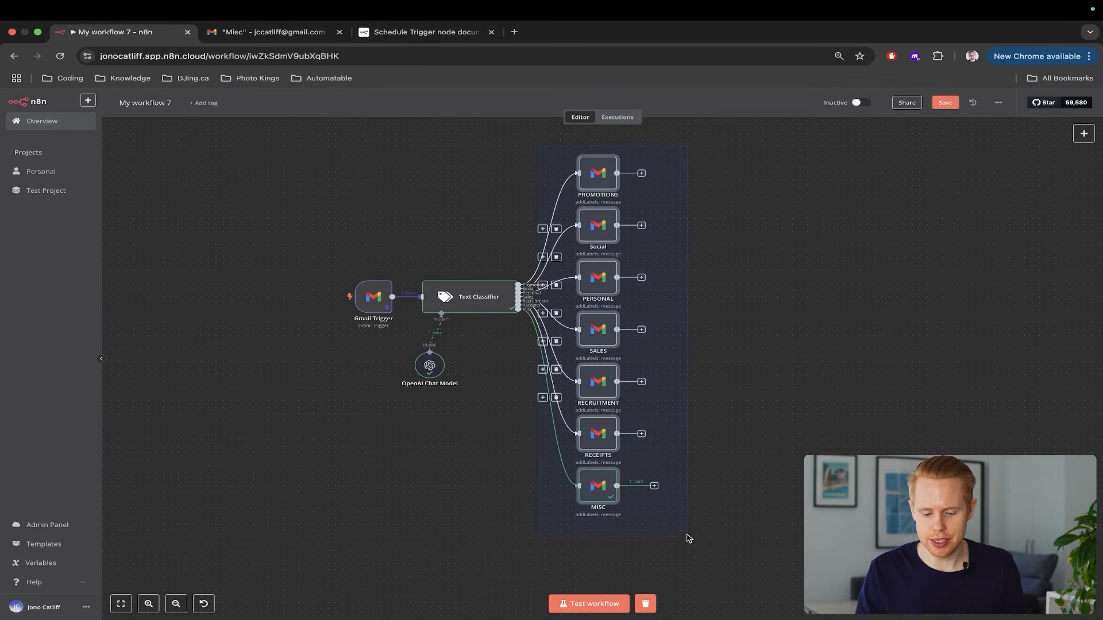
scroll(674, 429, up, 2)
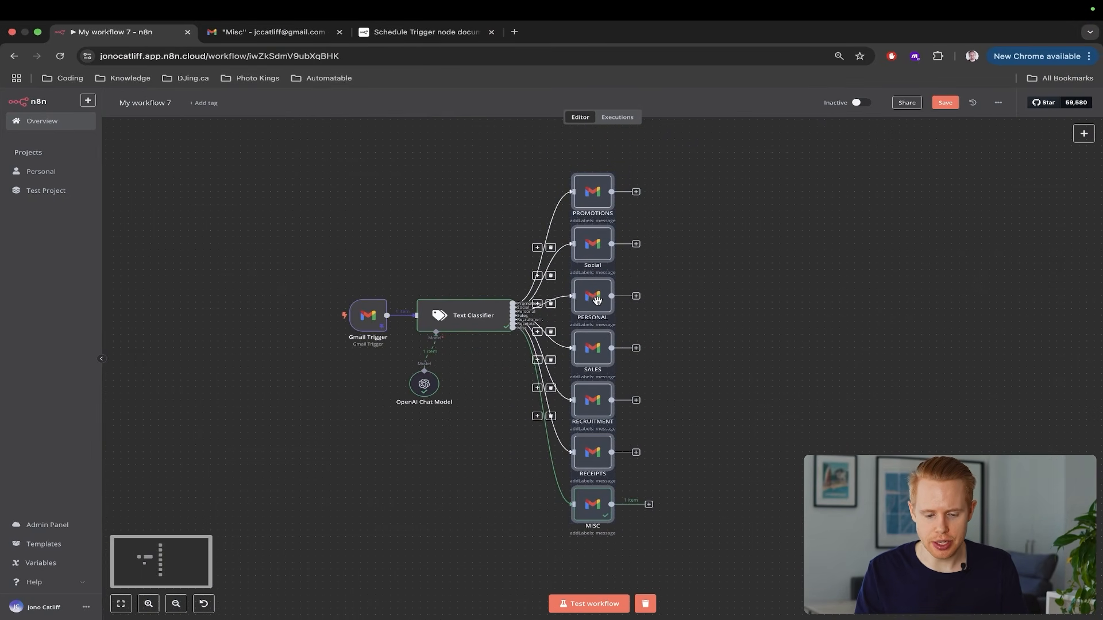
drag(596, 299, 599, 290)
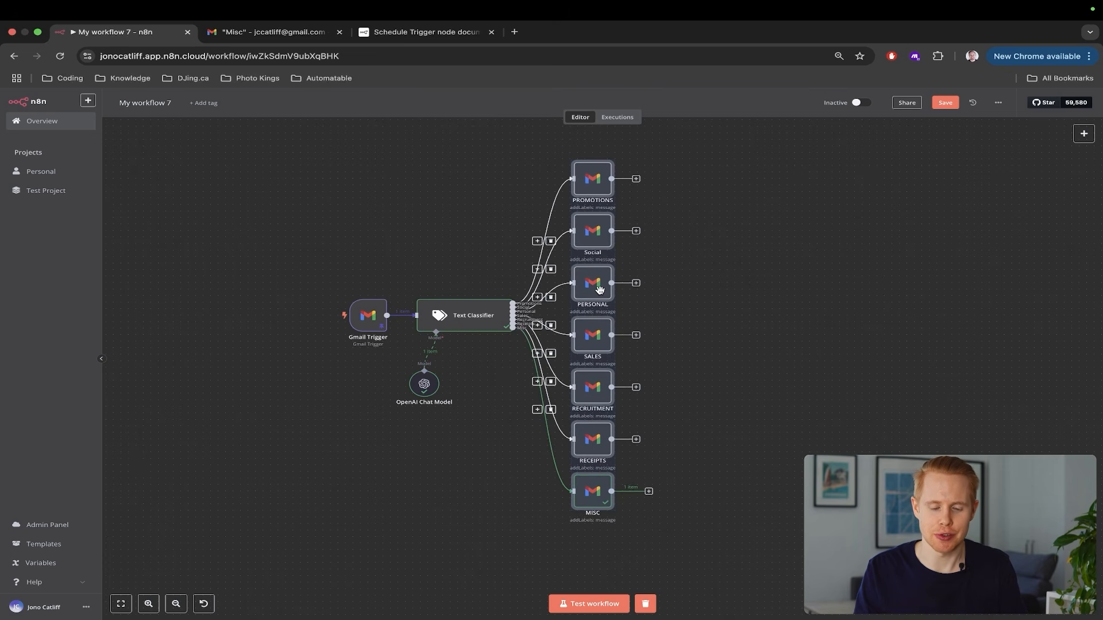
scroll(691, 262, up, 1)
click(691, 261)
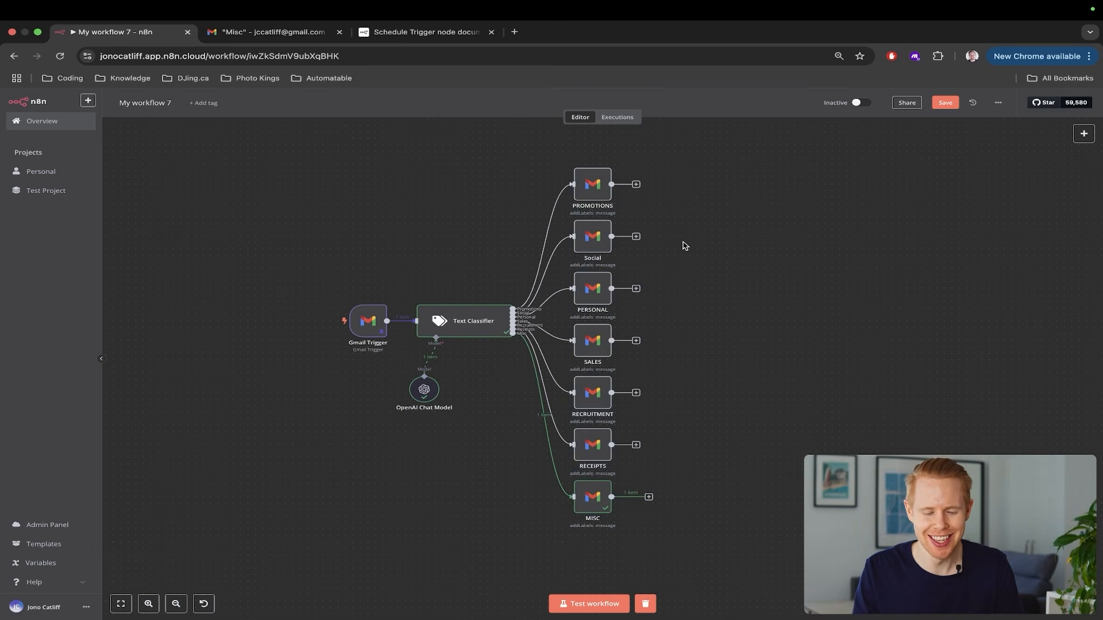
scroll(684, 243, up, 3)
Review the PROMOTIONS, Social and SALES nodes' labels against Gmail's label list
double_click(585, 200)
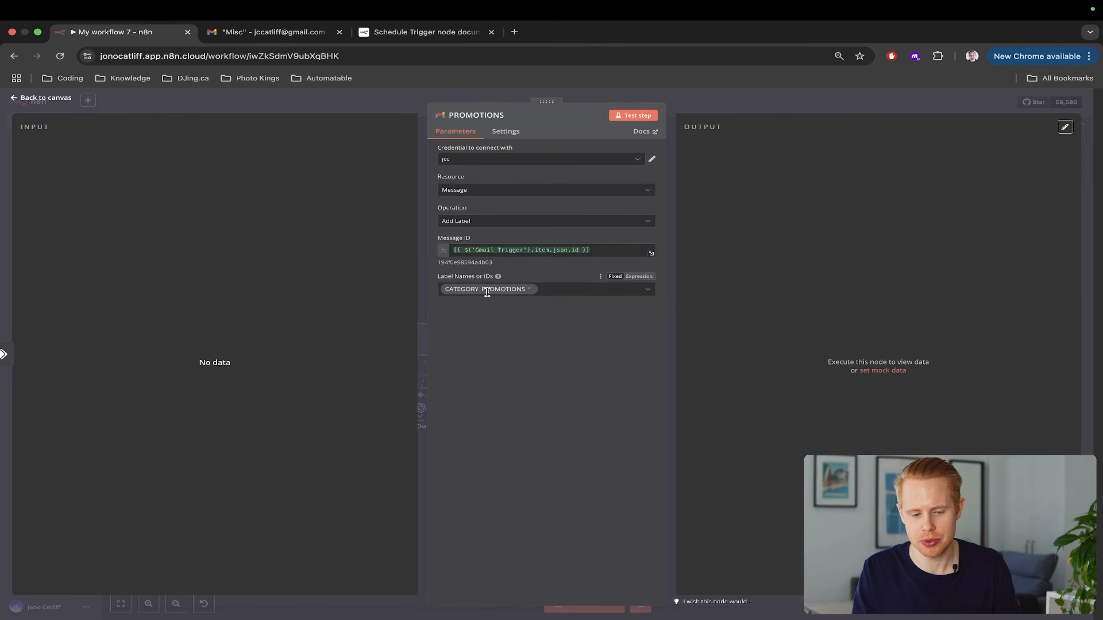
key(Escape)
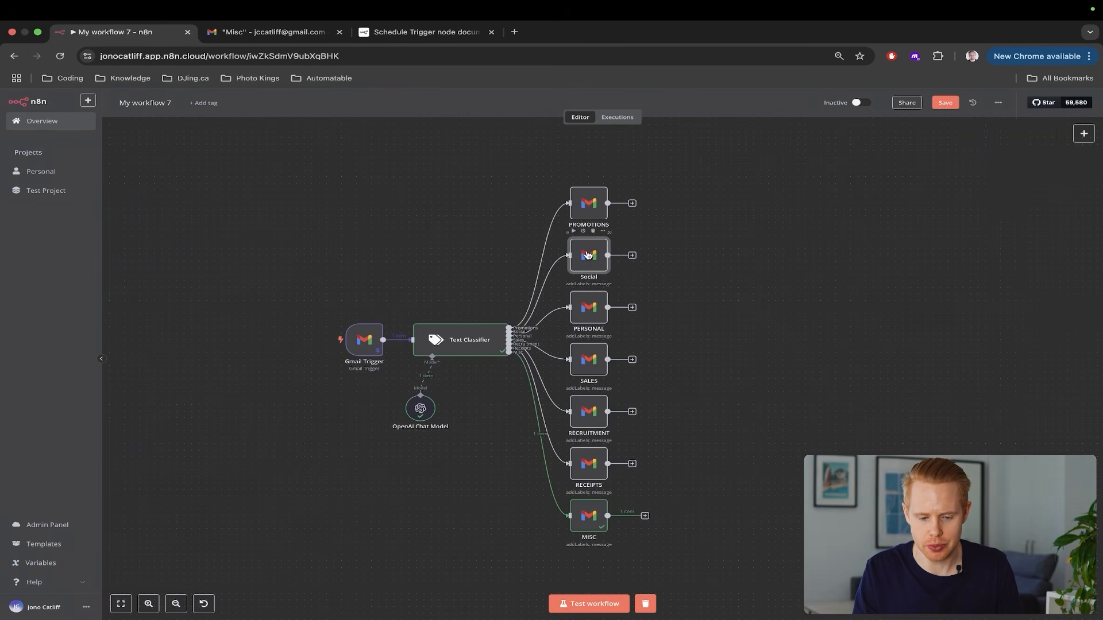
double_click(589, 254)
key(Escape)
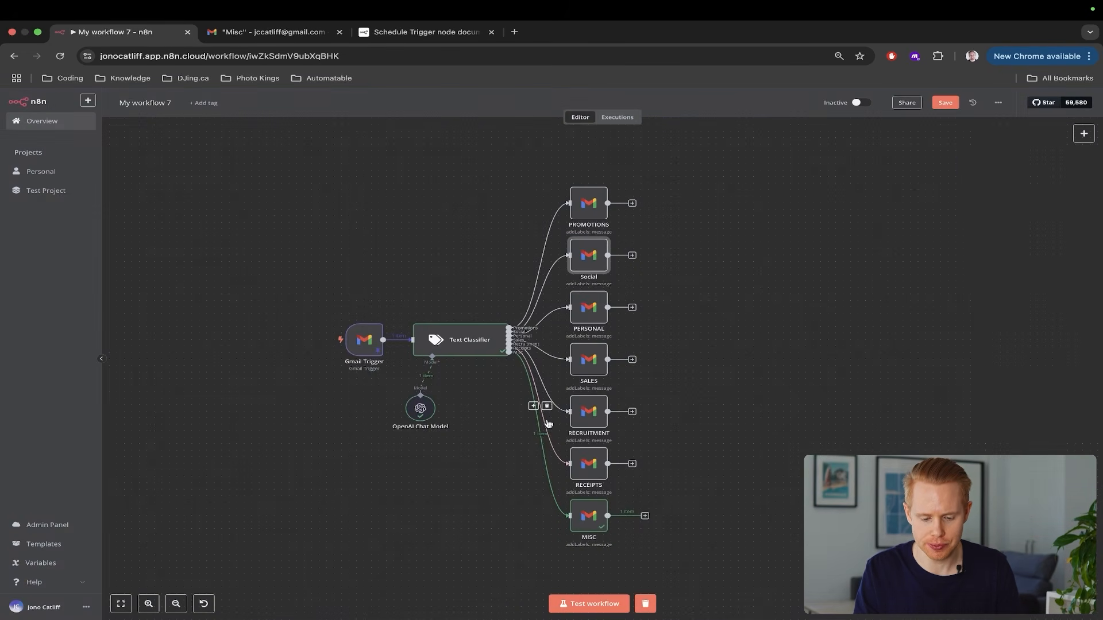
double_click(589, 368)
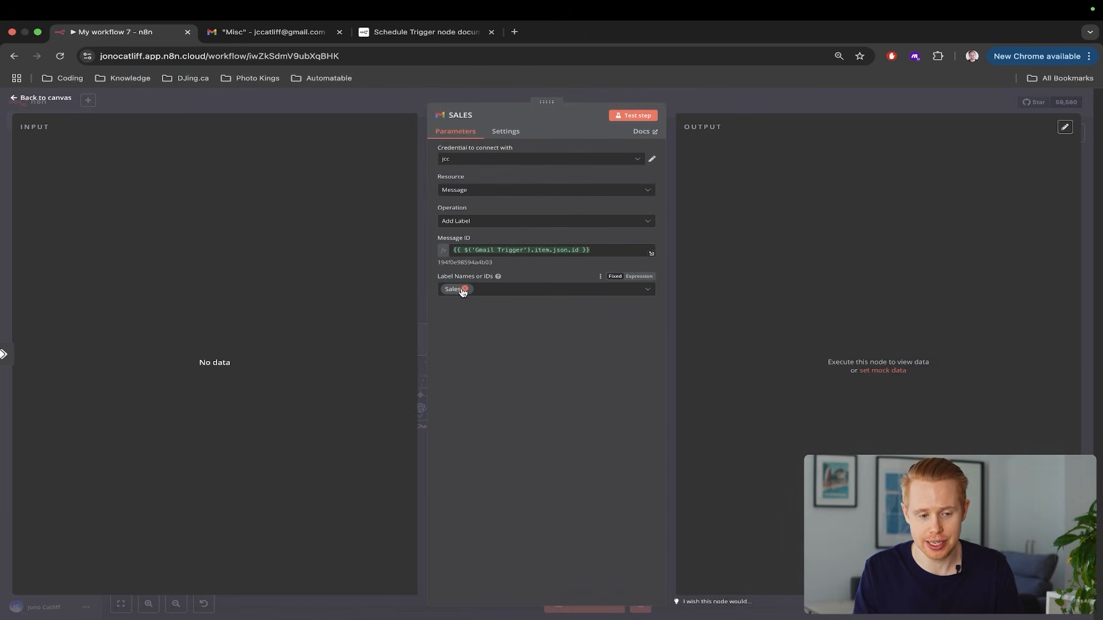
key(ctrl+Tab)
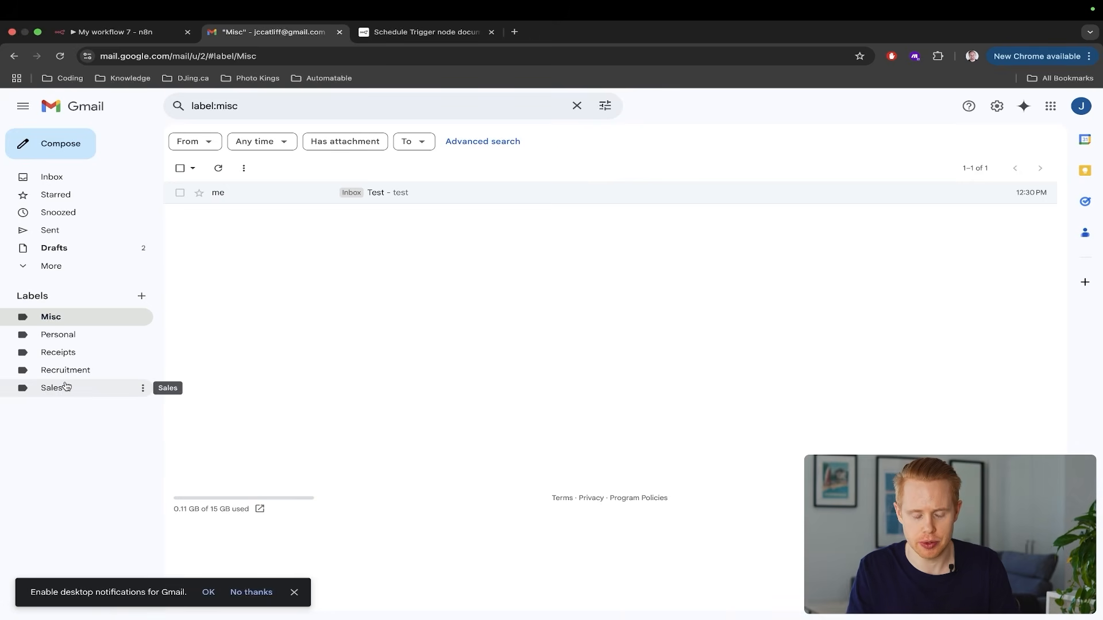
key(ctrl+shift+Tab)
key(Escape)
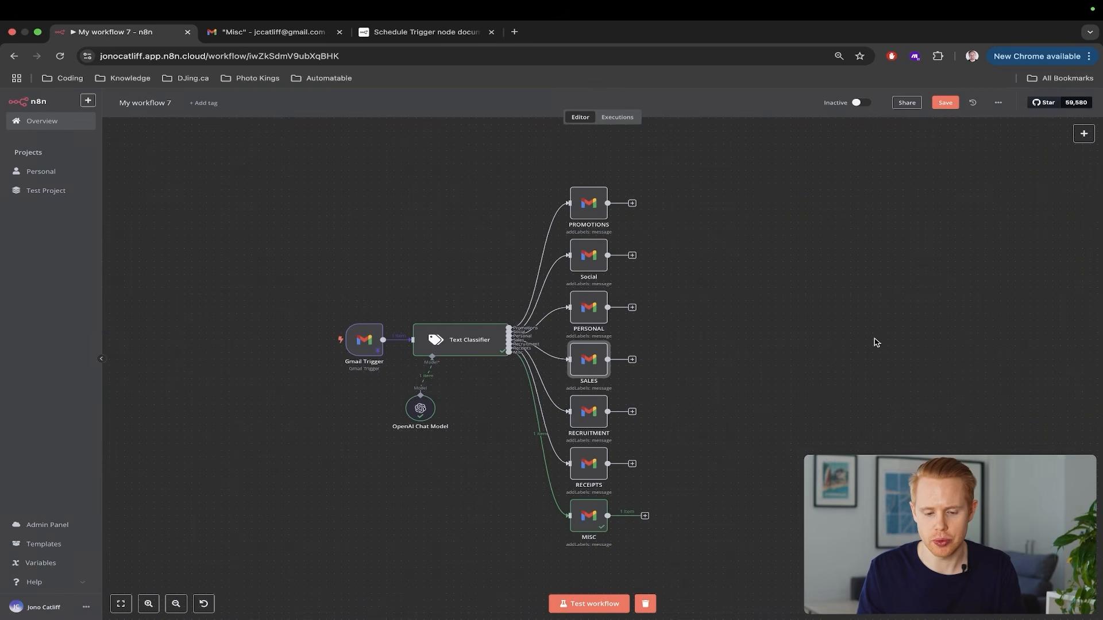
Compare the workflow's branches with Gmail's Misc label results
scroll(743, 458, down, 3)
scroll(743, 458, right, 3)
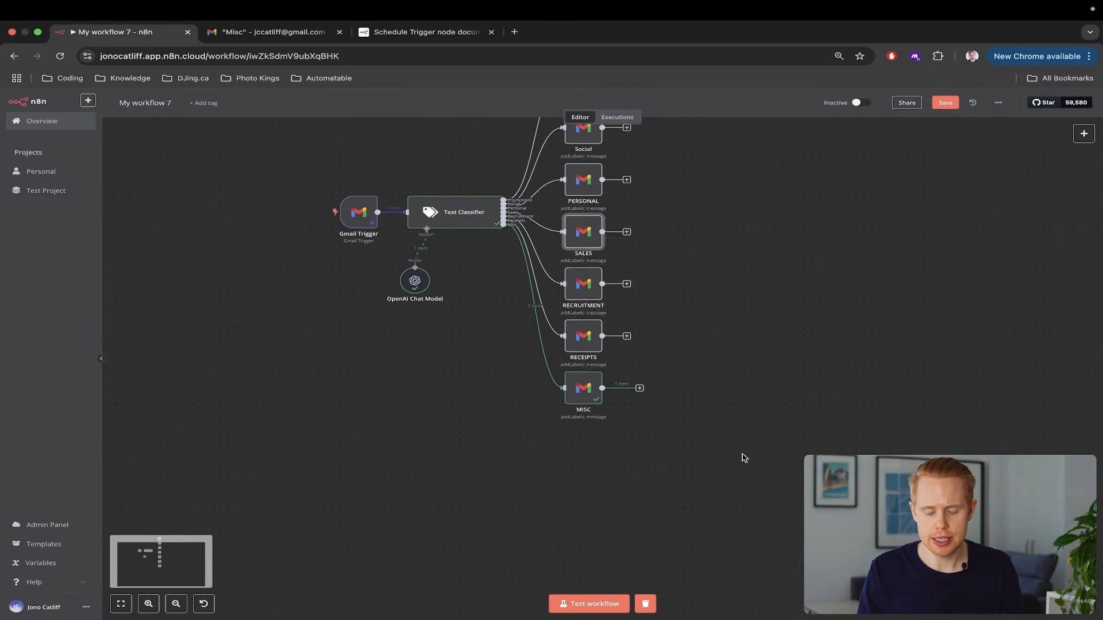
scroll(743, 458, up, 1)
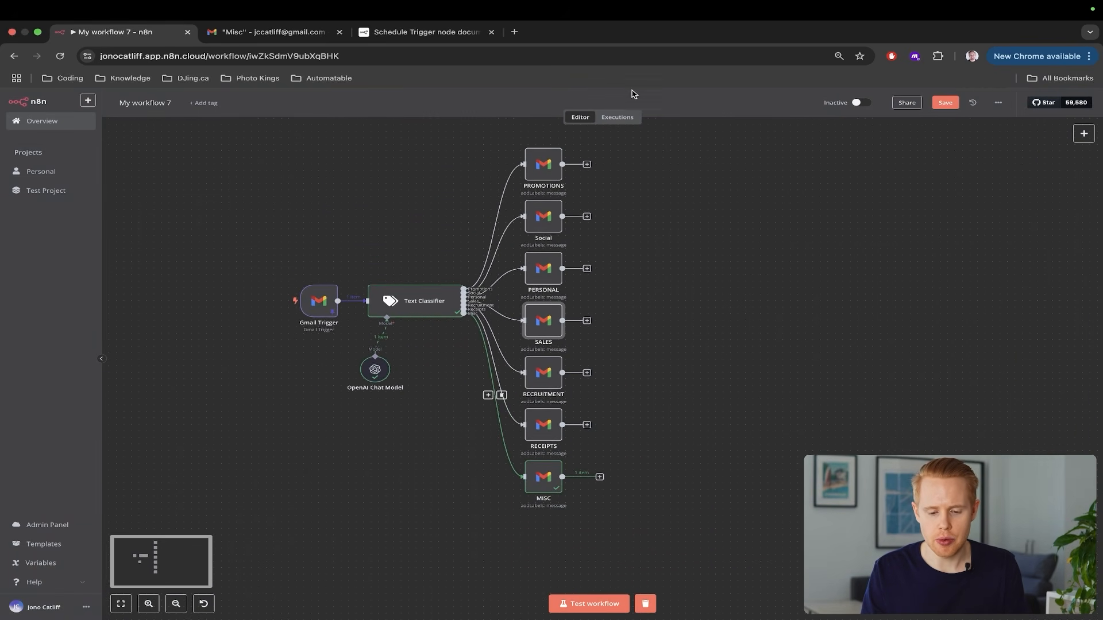
key(ctrl+Tab)
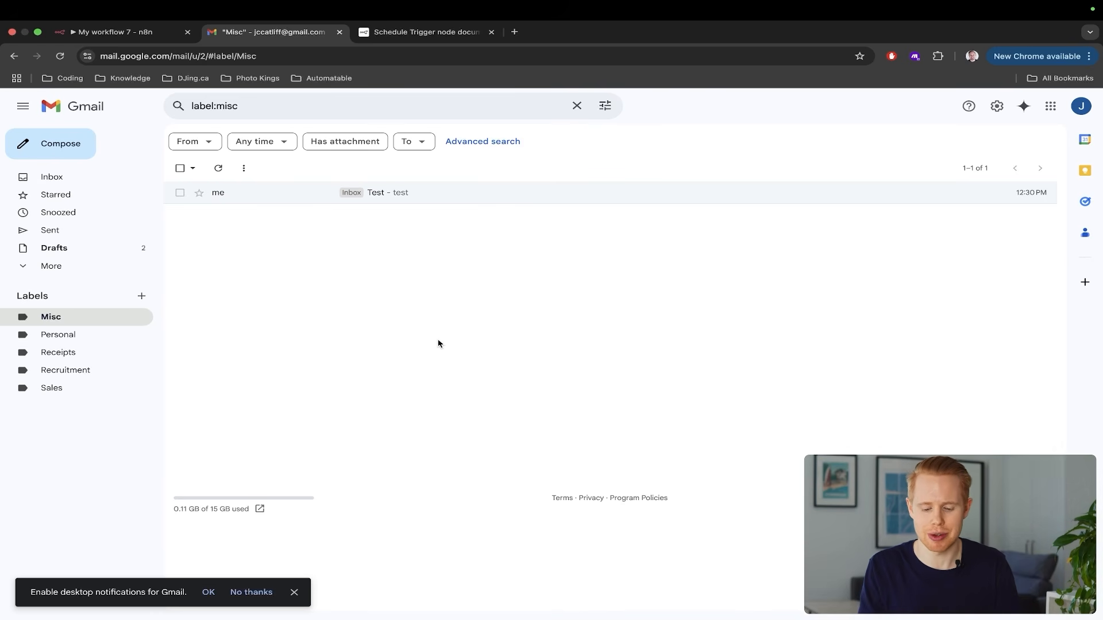
key(ctrl+shift+Tab)
scroll(519, 274, up, 1)
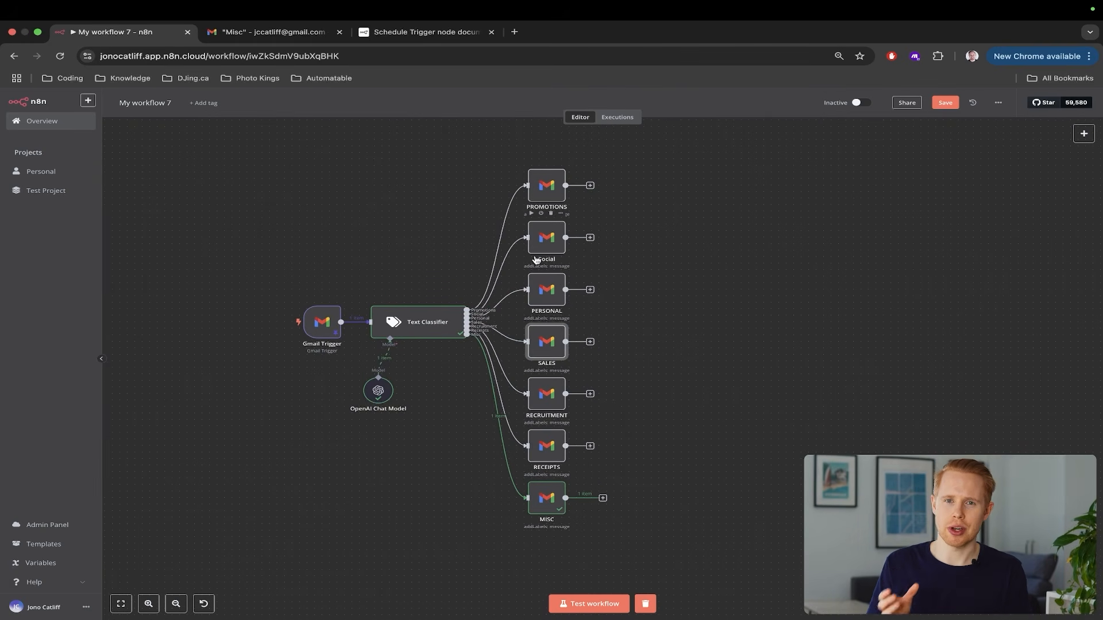
key(ctrl+Tab)
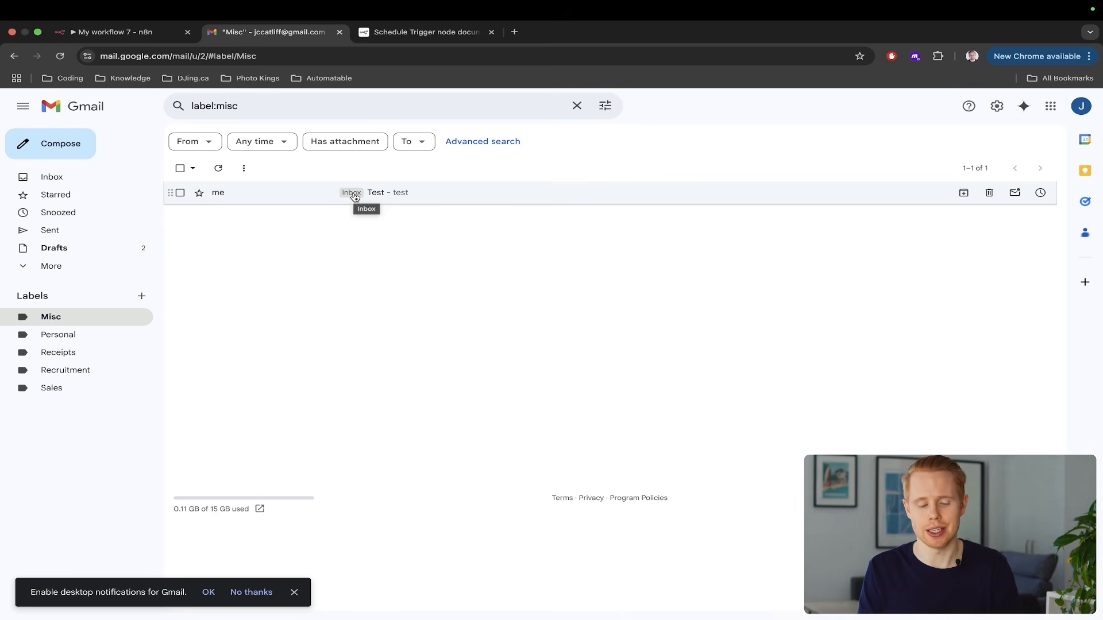
key(ctrl+shift+Tab)
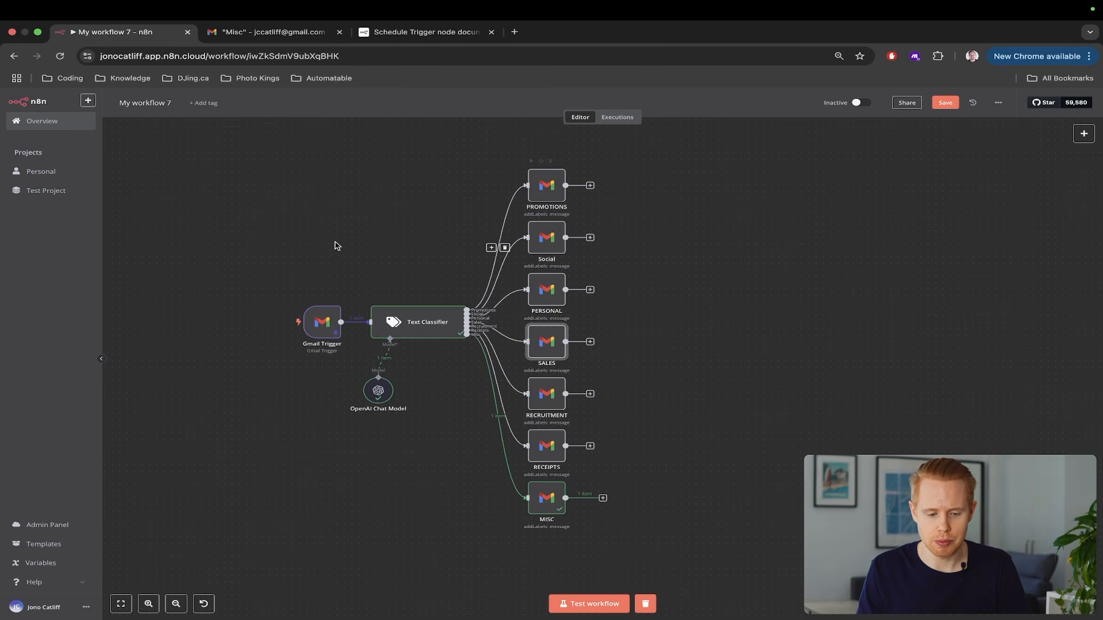
Edit the trigger's pinned snippet to "this is a promotion email selling you things" and save
double_click(322, 322)
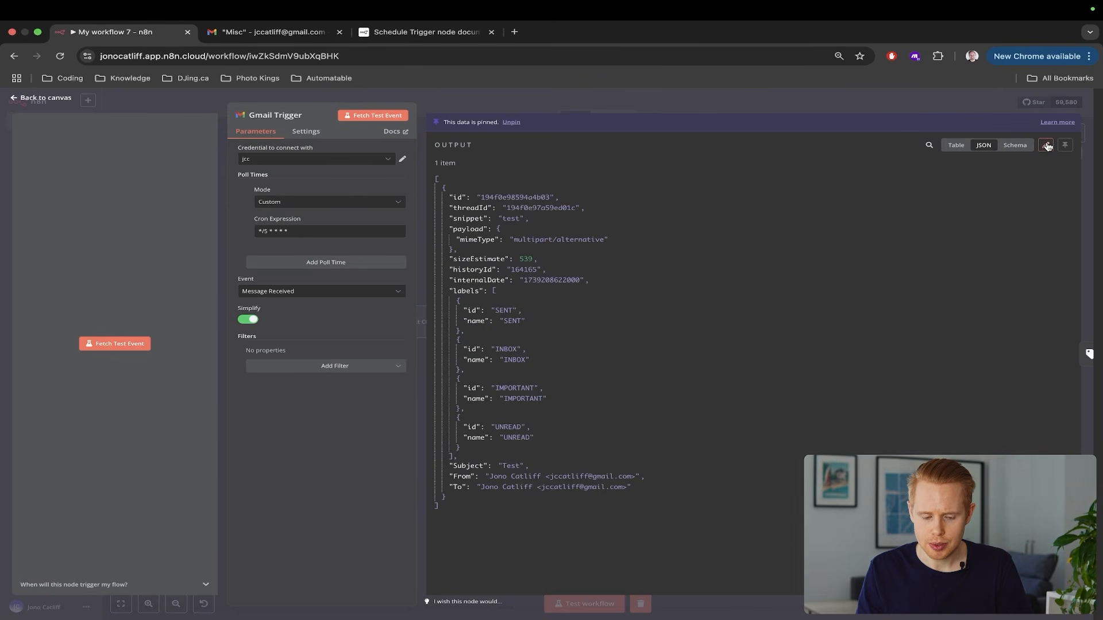
click(1046, 145)
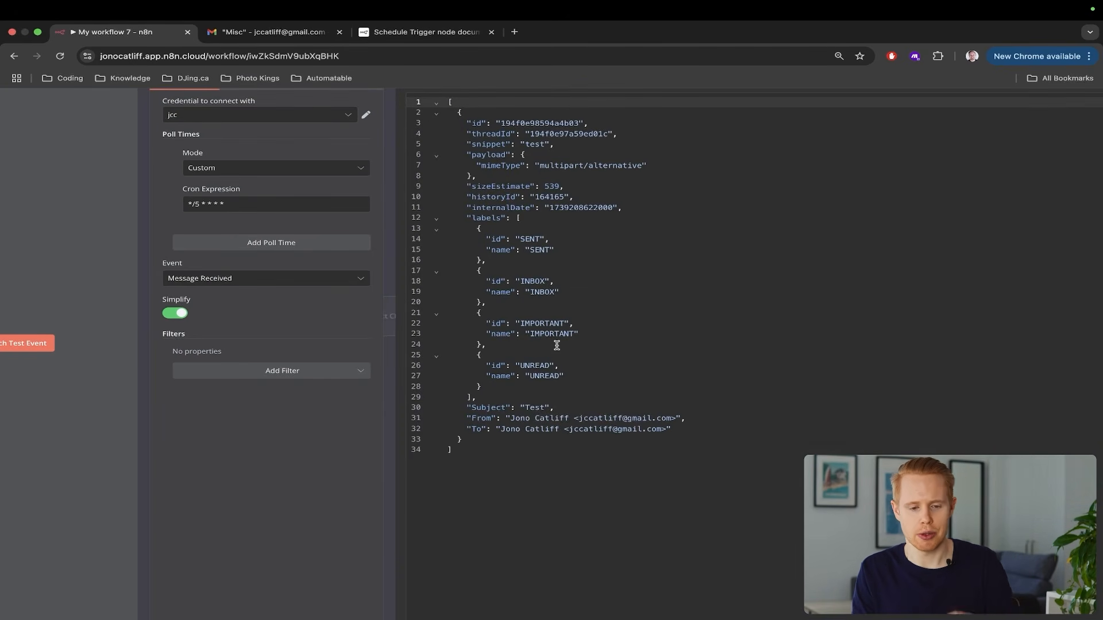
scroll(556, 345, up, 1)
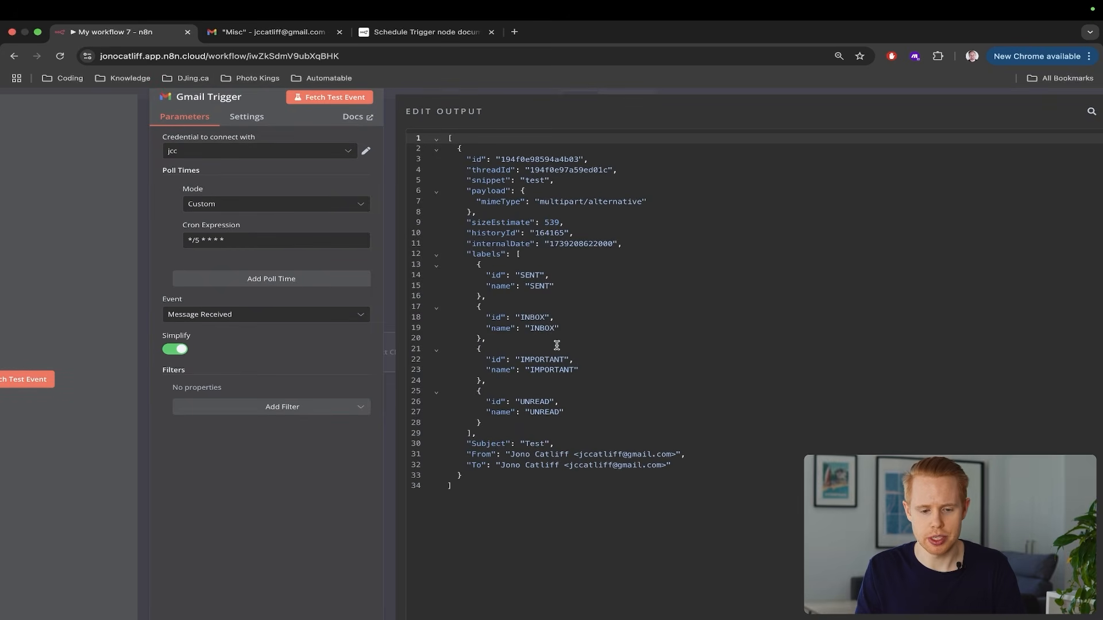
double_click(533, 172)
double_click(534, 180)
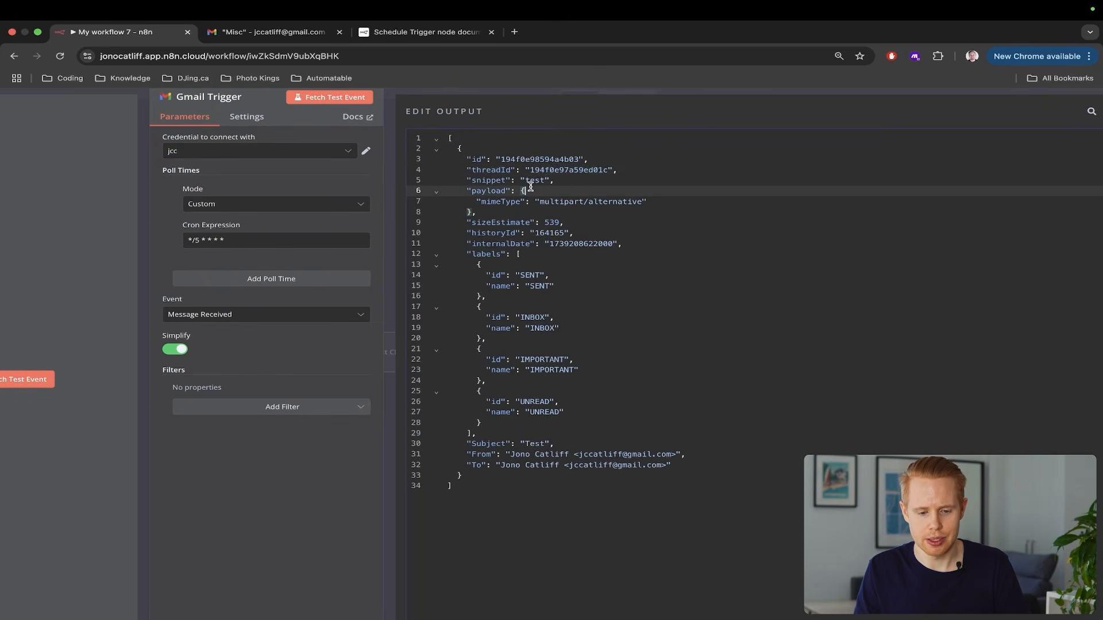
text(thi)
text(s is a promotion email selling you things)
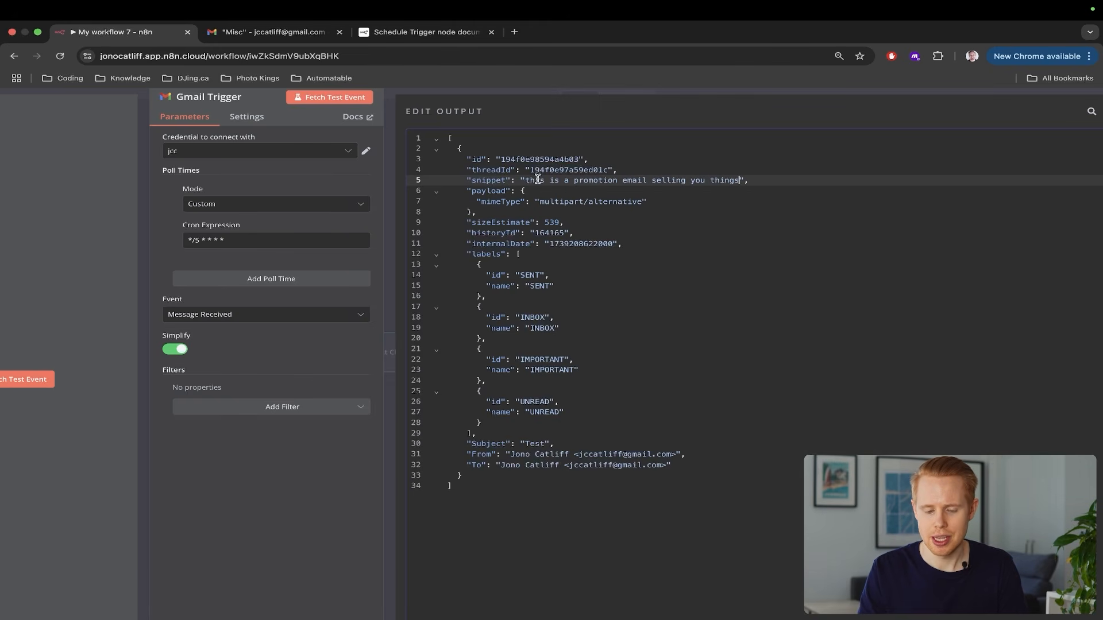
scroll(537, 179, down, 3)
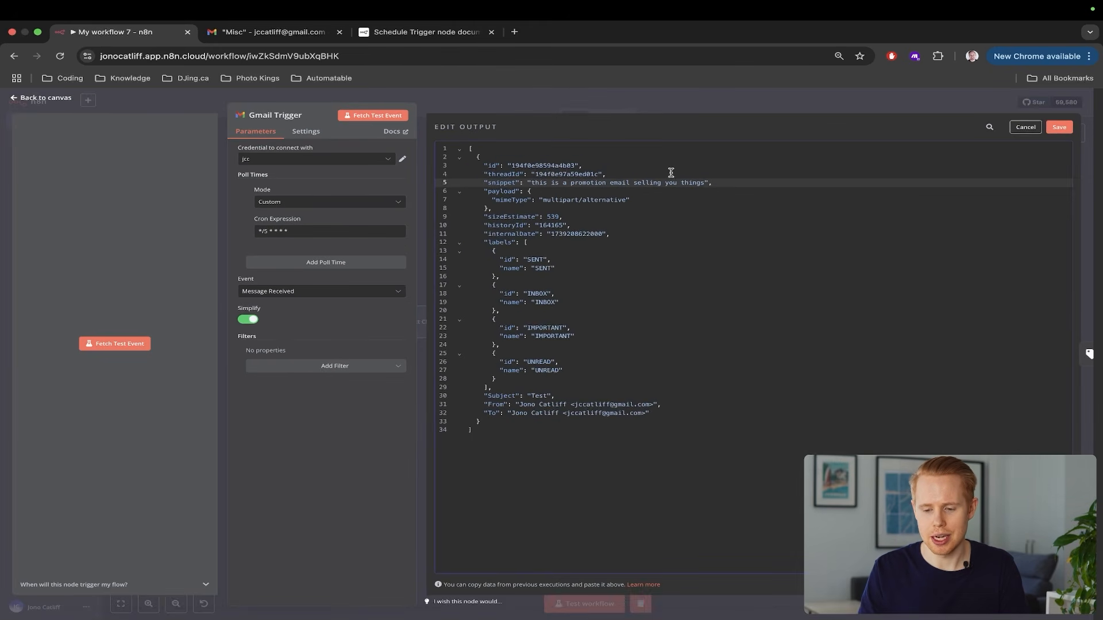
click(1059, 127)
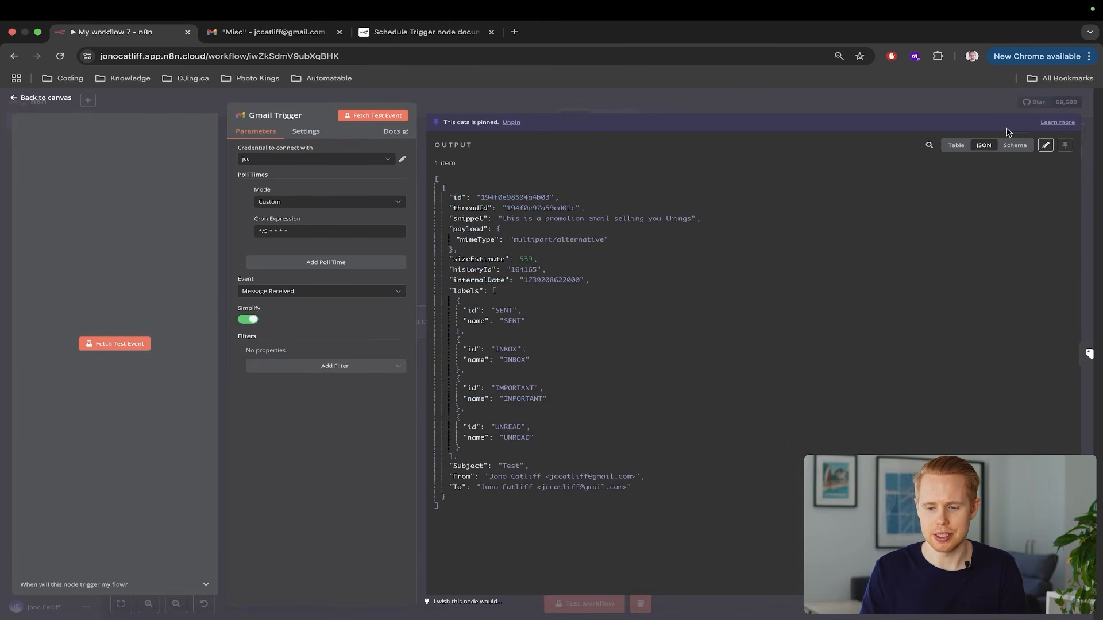
click(1086, 160)
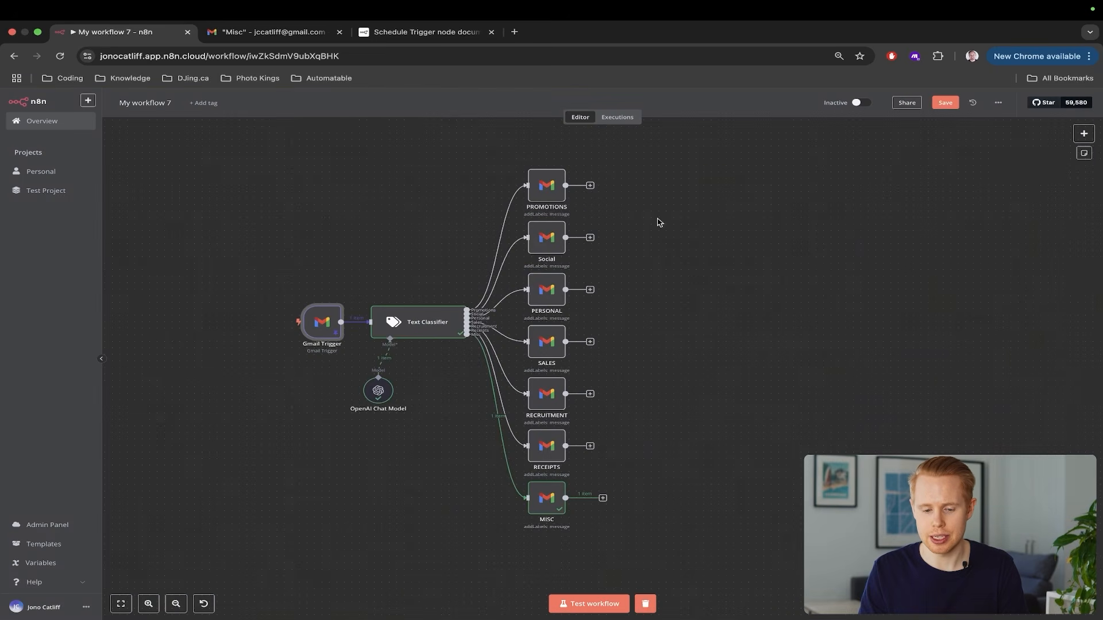
Review the Text Classifier's Promotions category description
double_click(411, 317)
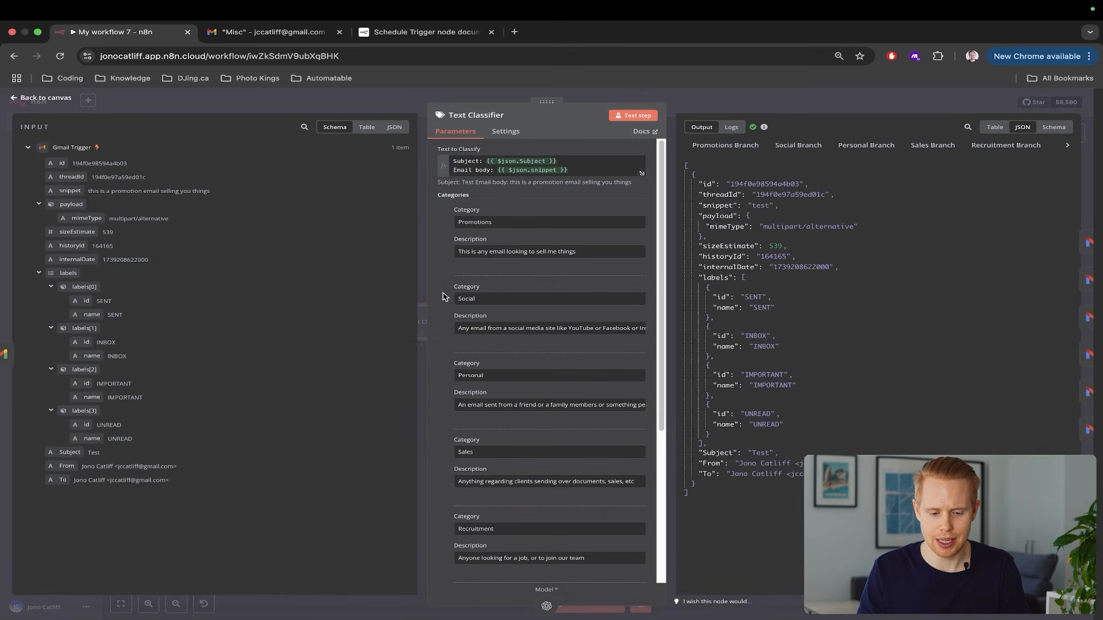
click(534, 251)
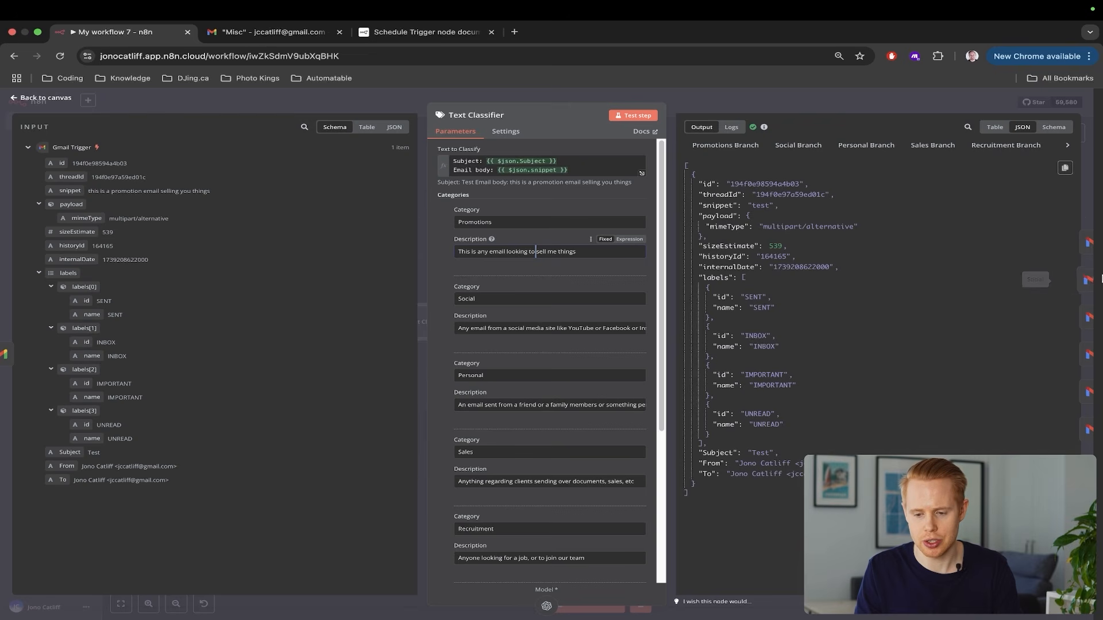
click(1092, 188)
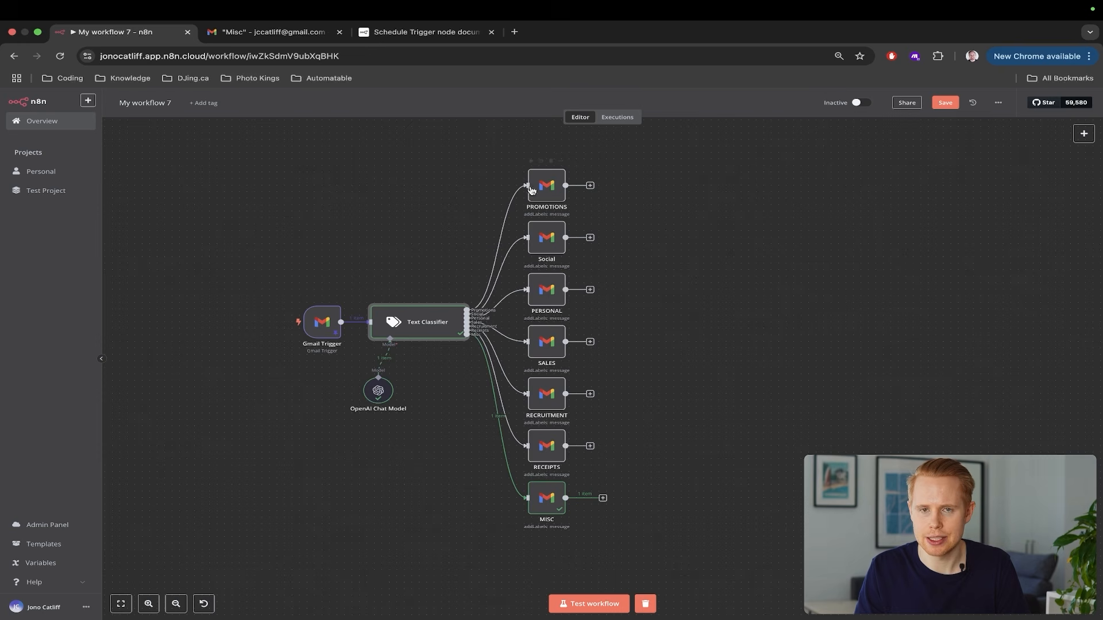
Add a Gmail 'Mark a message as read' step after the PROMOTIONS node
click(590, 185)
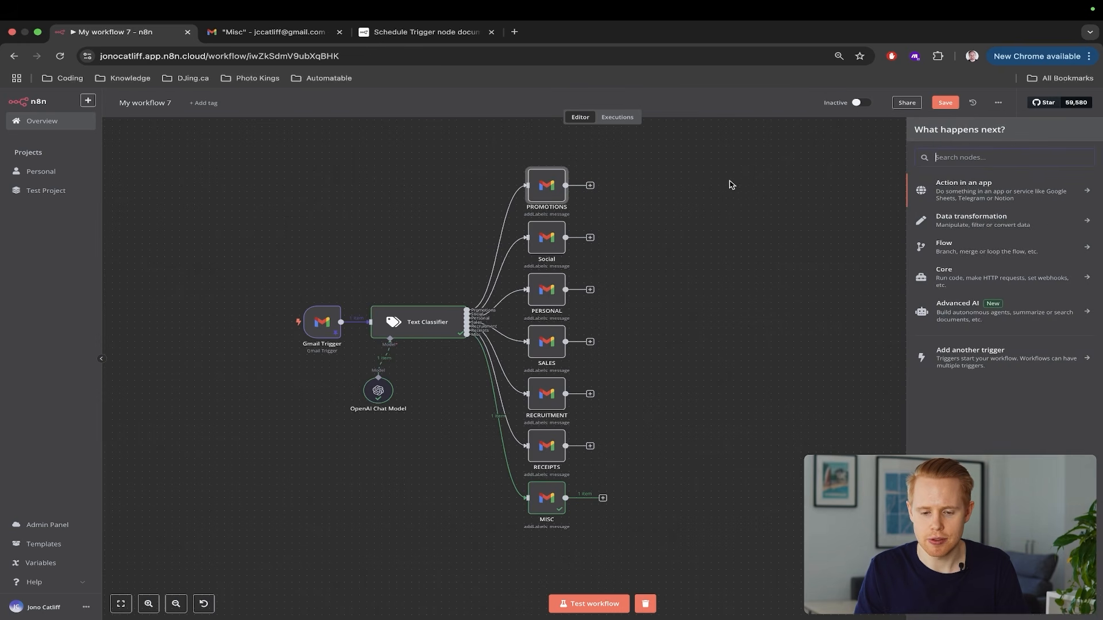
text(gmail)
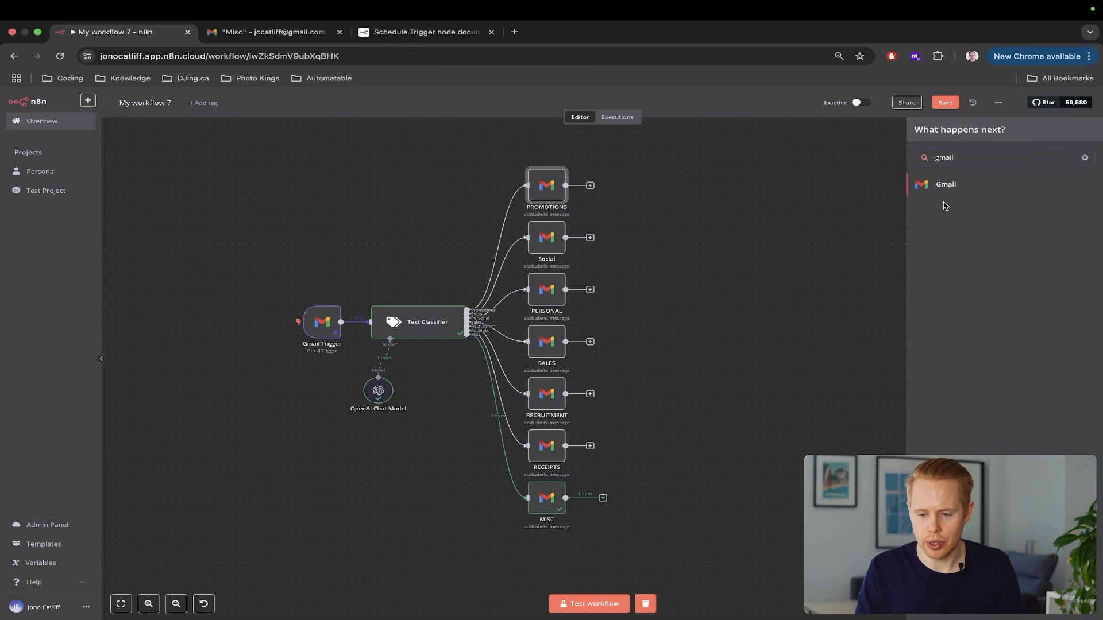
click(948, 185)
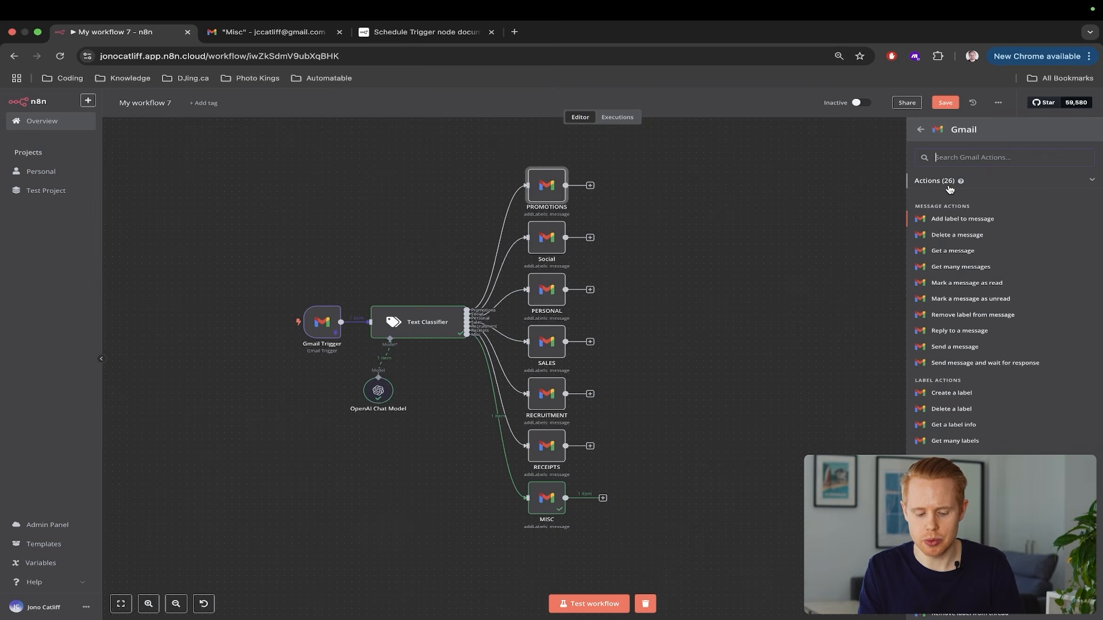
text(read)
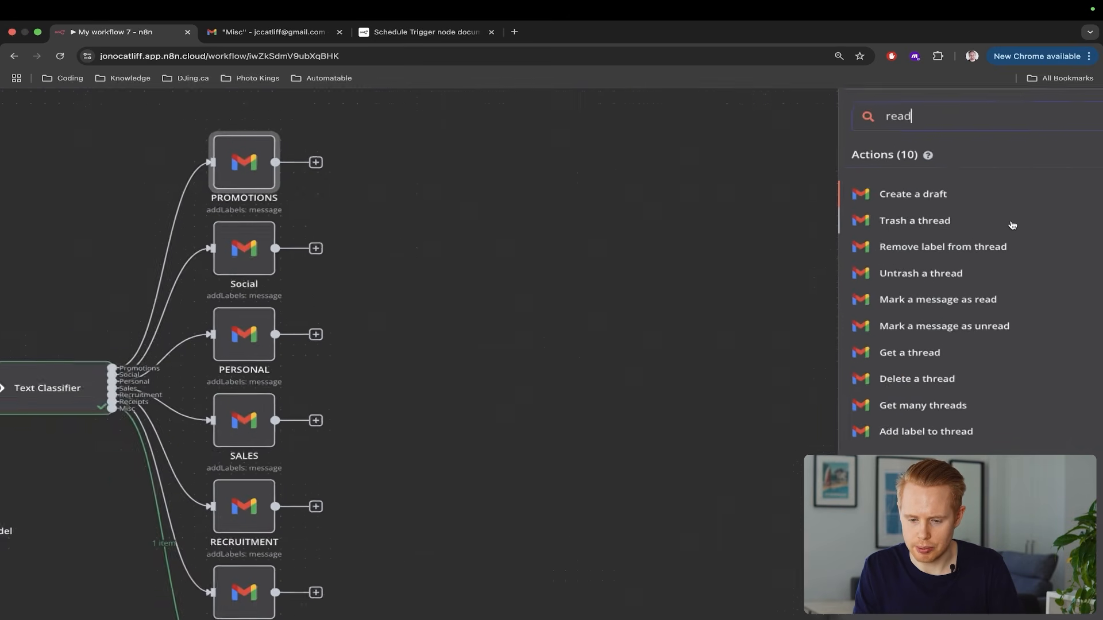
scroll(1012, 226, up, 2)
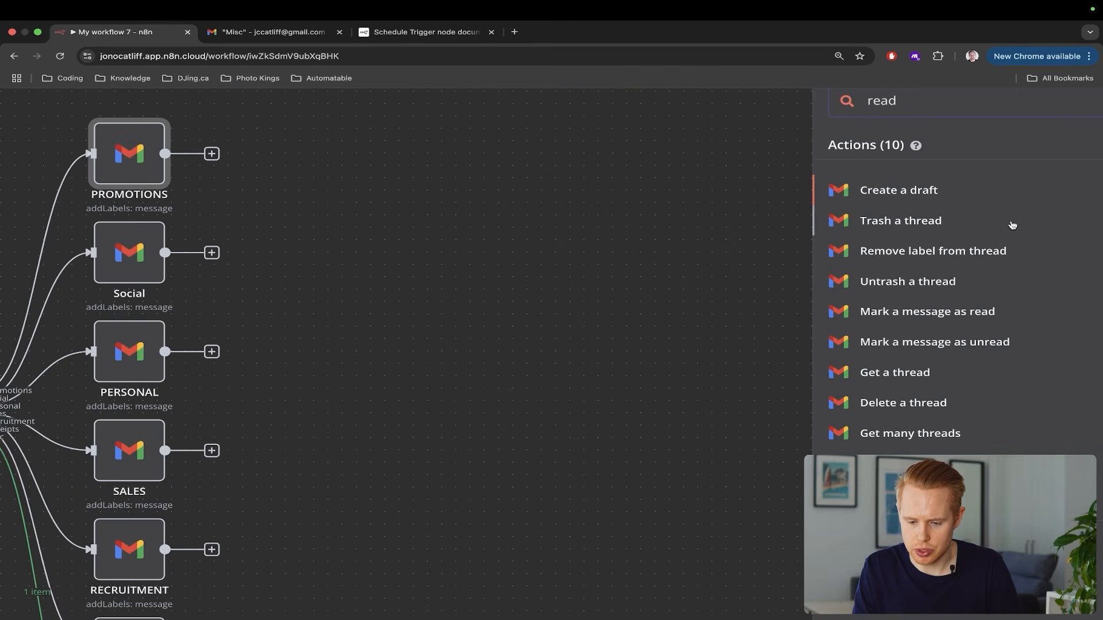
click(957, 314)
scroll(563, 261, down, 2)
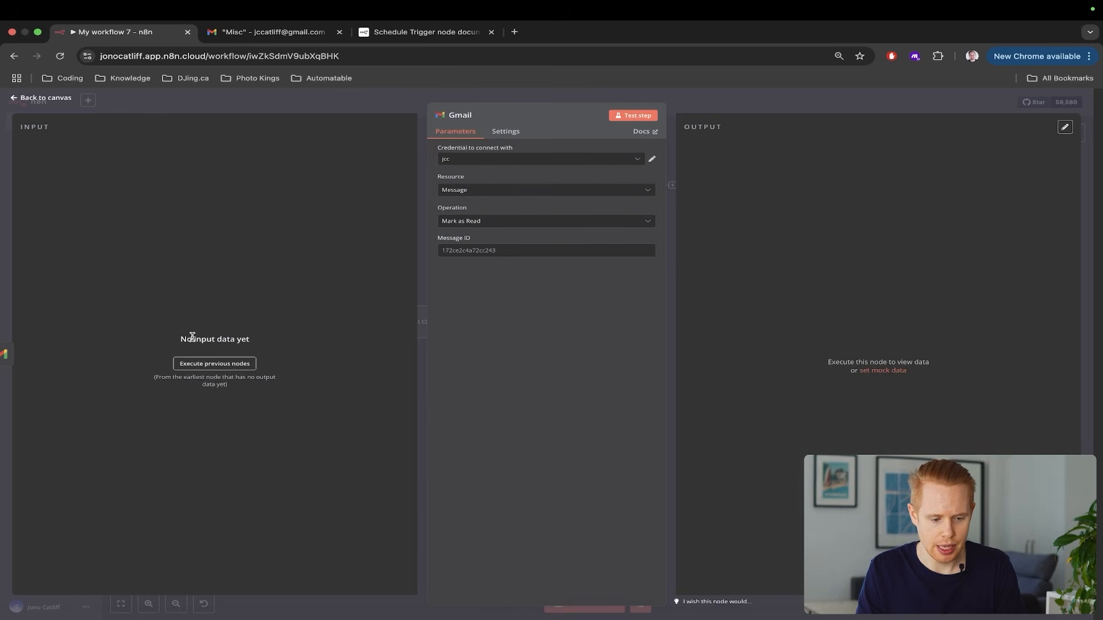
click(199, 358)
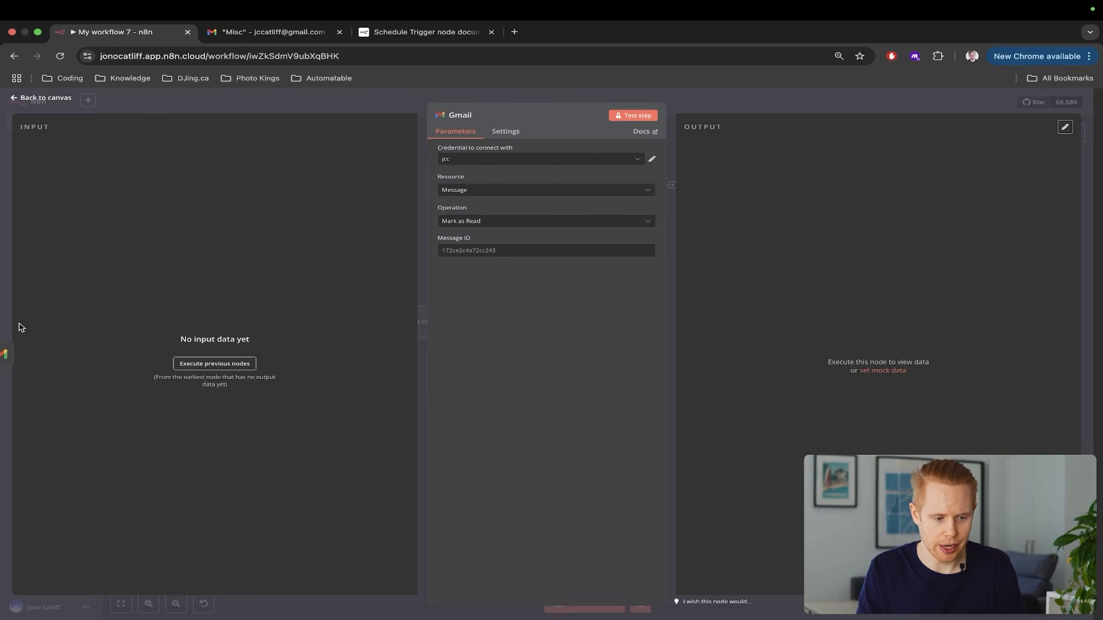
key(Escape)
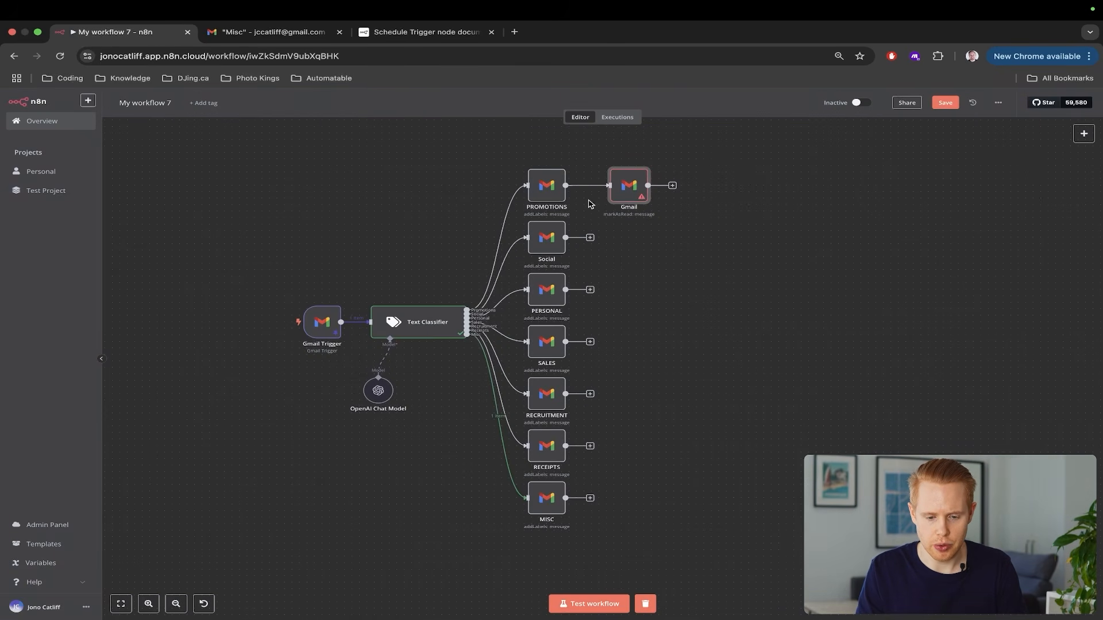
click(592, 603)
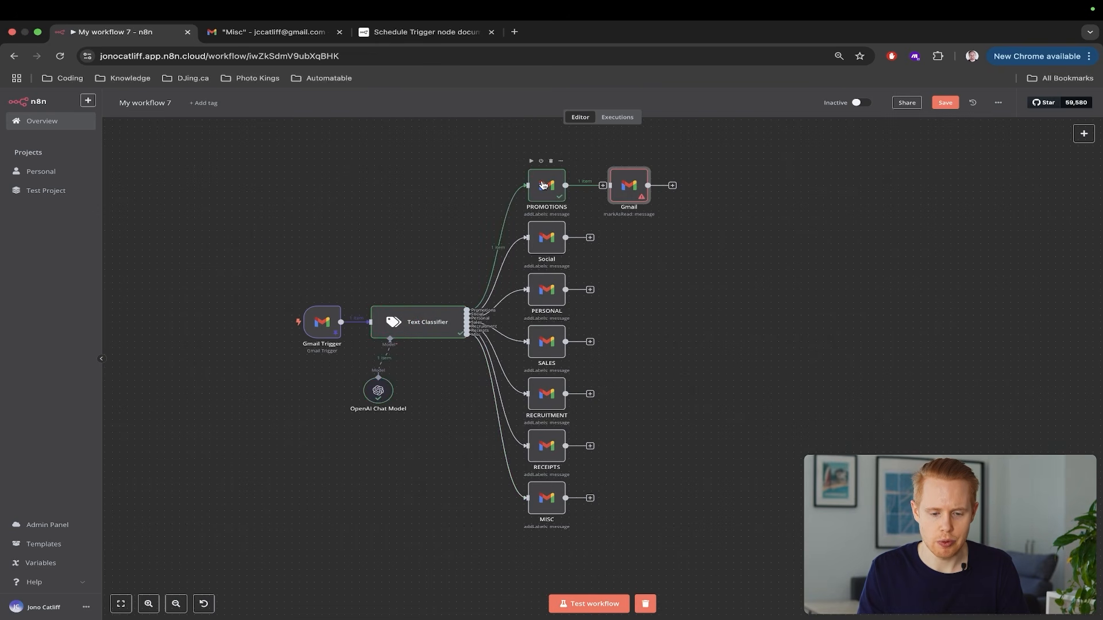
double_click(322, 322)
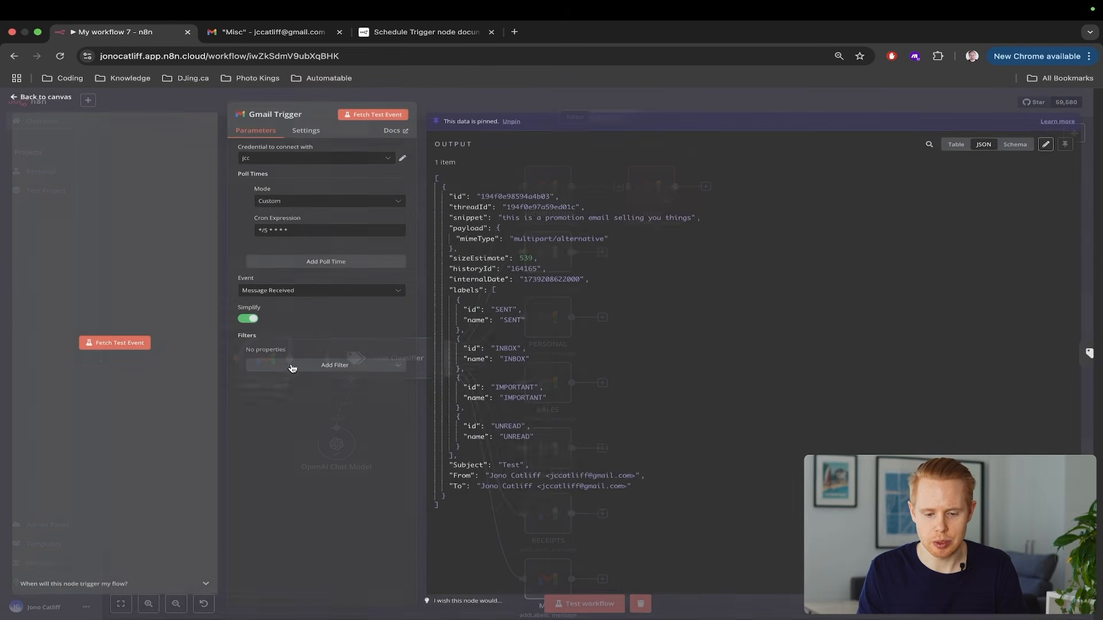
drag(498, 219, 695, 220)
key(Escape)
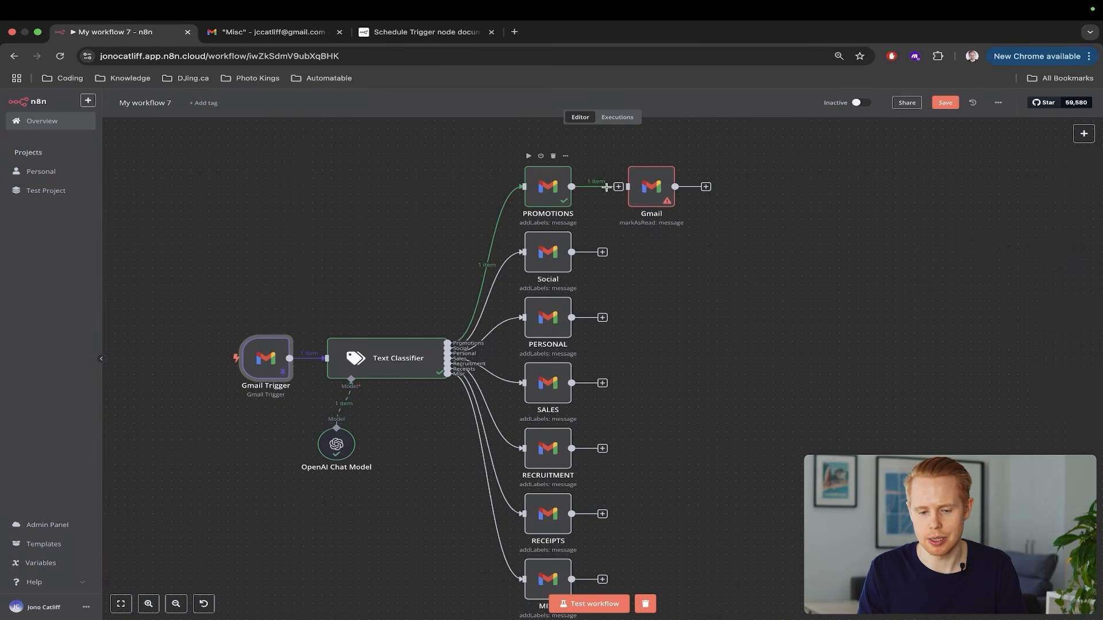
Map the trigger's id into the Mark as Read step's Message ID, keeping that operation
double_click(653, 188)
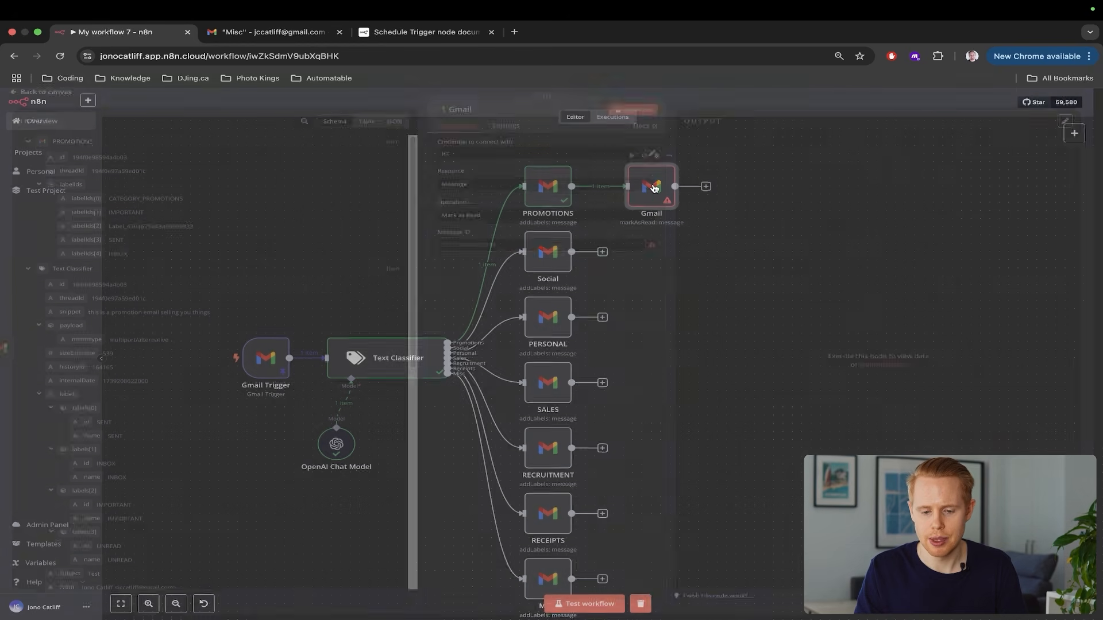
scroll(144, 485, down, 6)
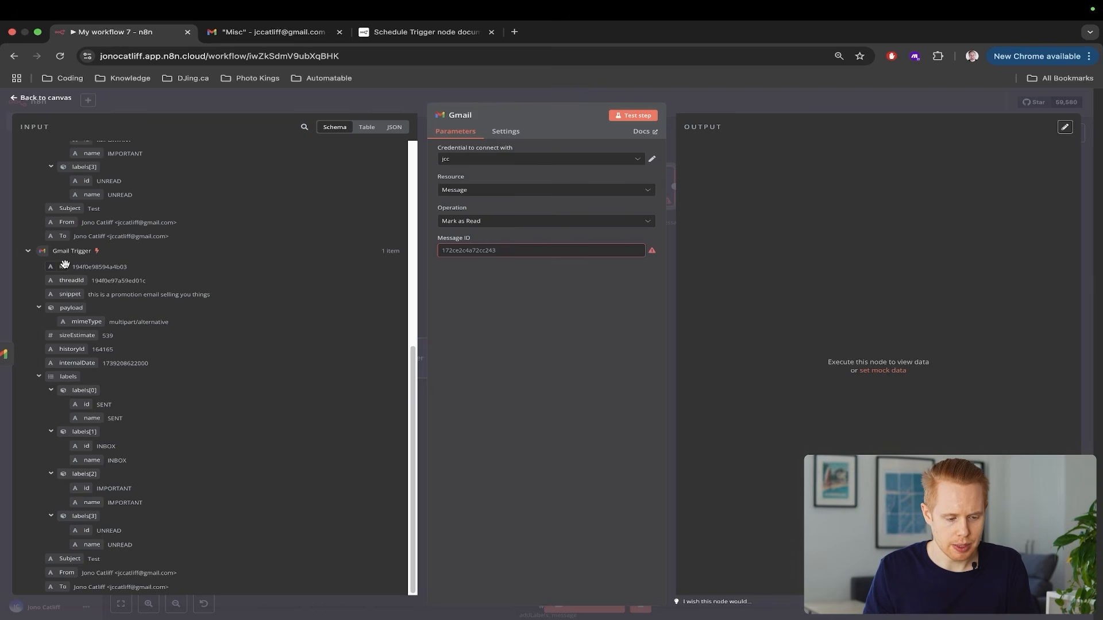
drag(62, 267, 505, 258)
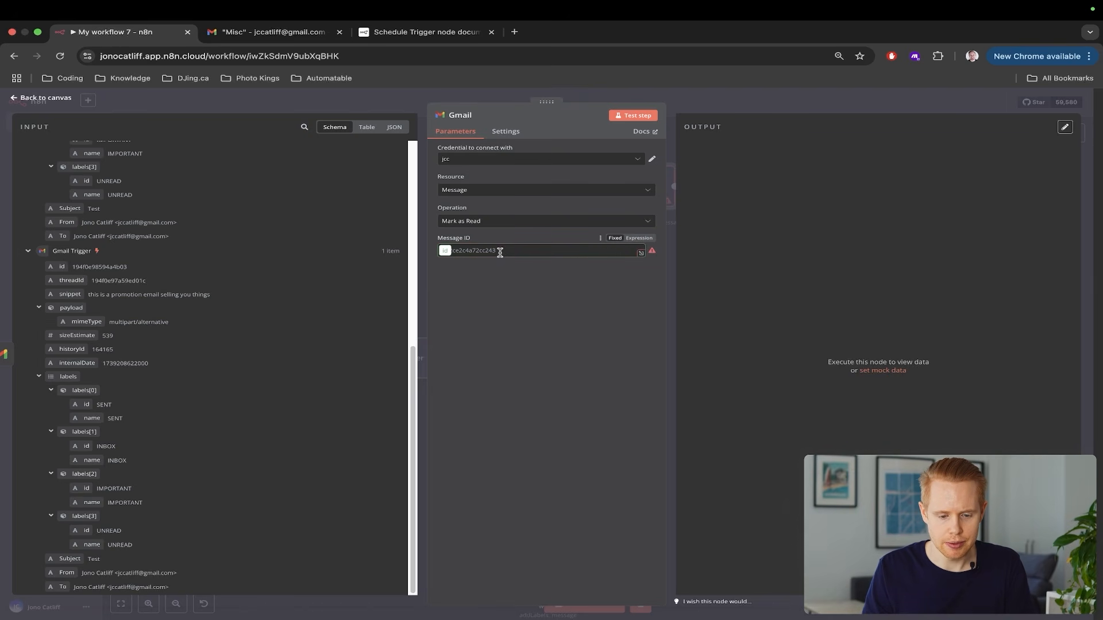
click(448, 222)
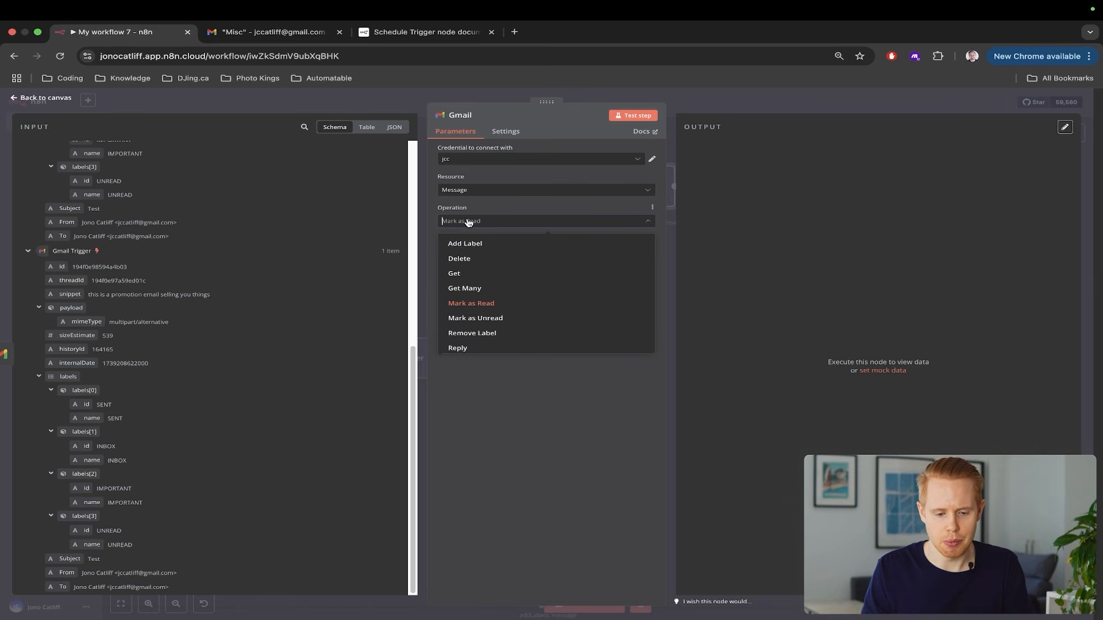
click(472, 305)
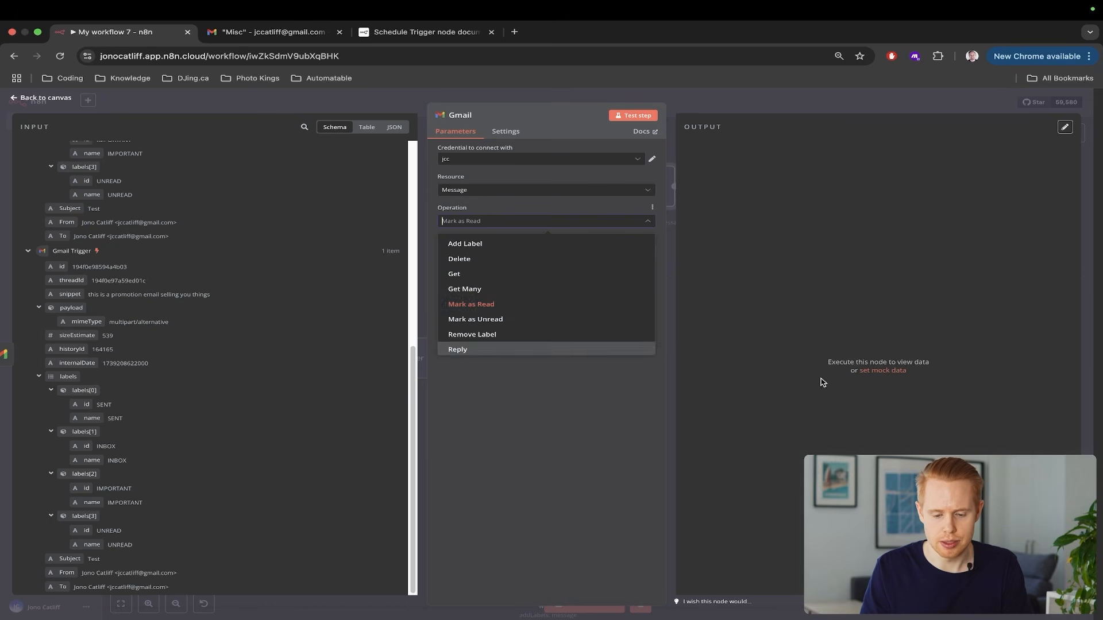
click(1087, 294)
key(ctrl+Tab)
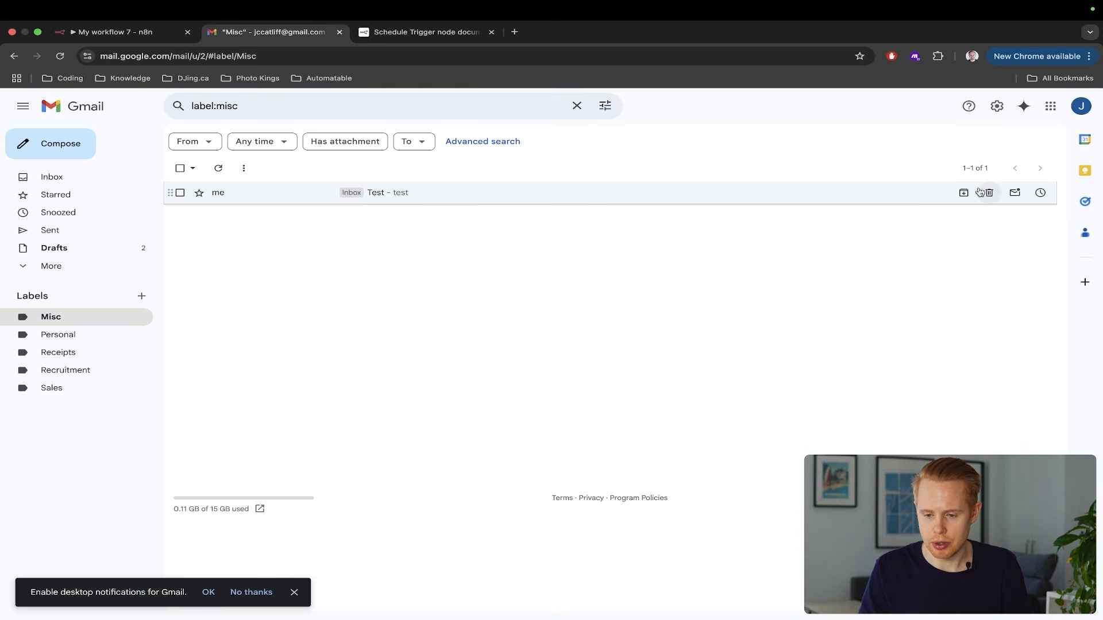
Mark the Test email unread, rerun the workflow, and reload Gmail to see it read
click(1016, 193)
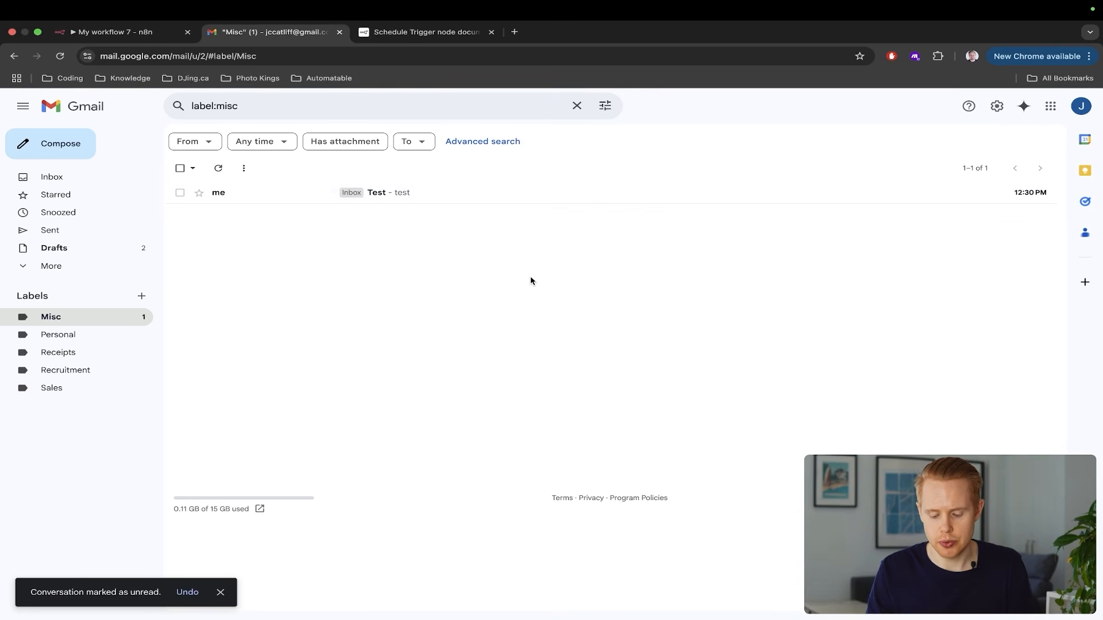
key(ctrl+shift+Tab)
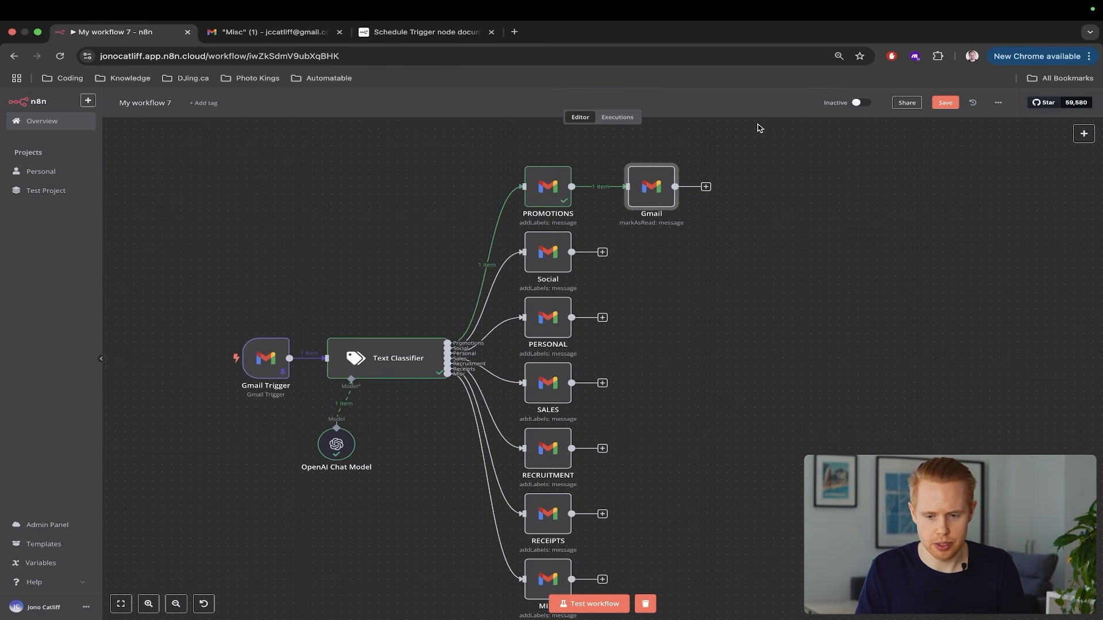
click(590, 604)
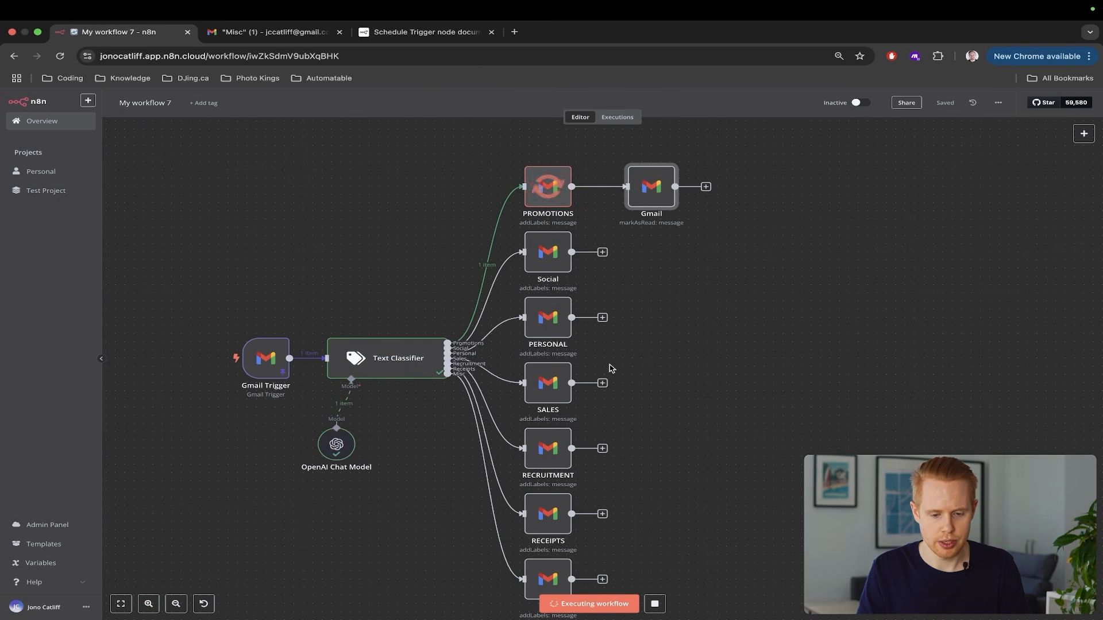
key(ctrl+Tab)
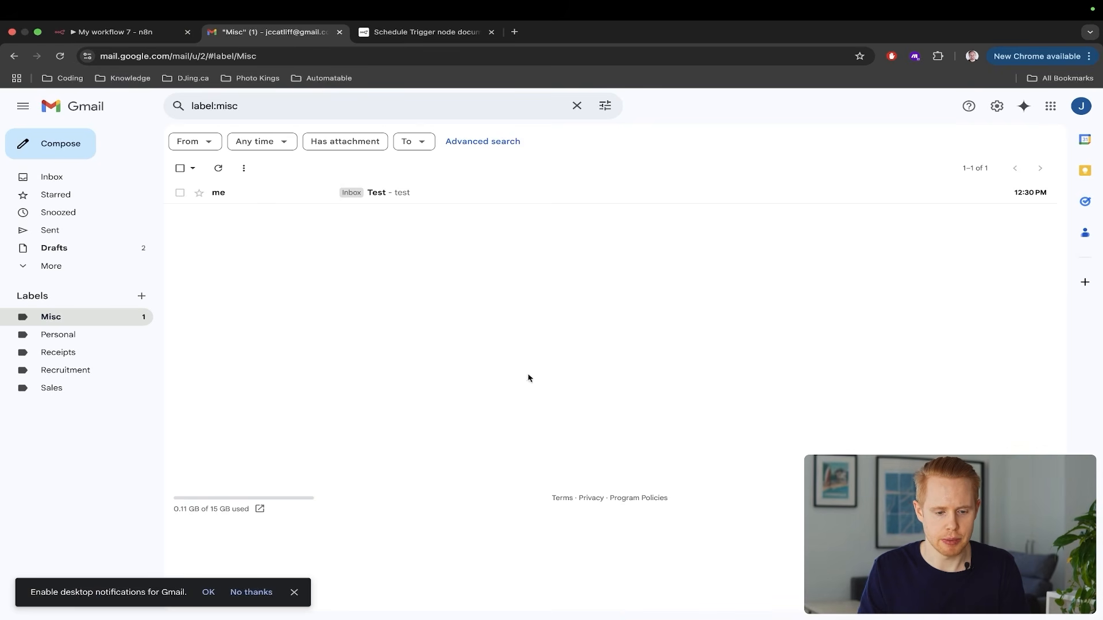
key(ctrl+shift+Tab)
key(ctrl+Tab)
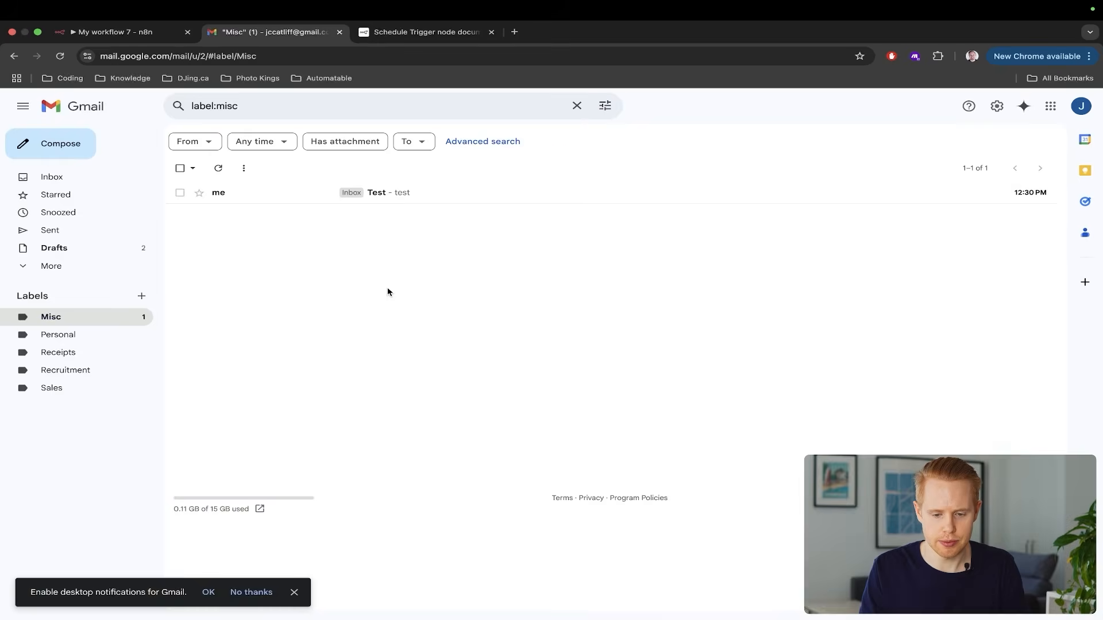
key(super+r)
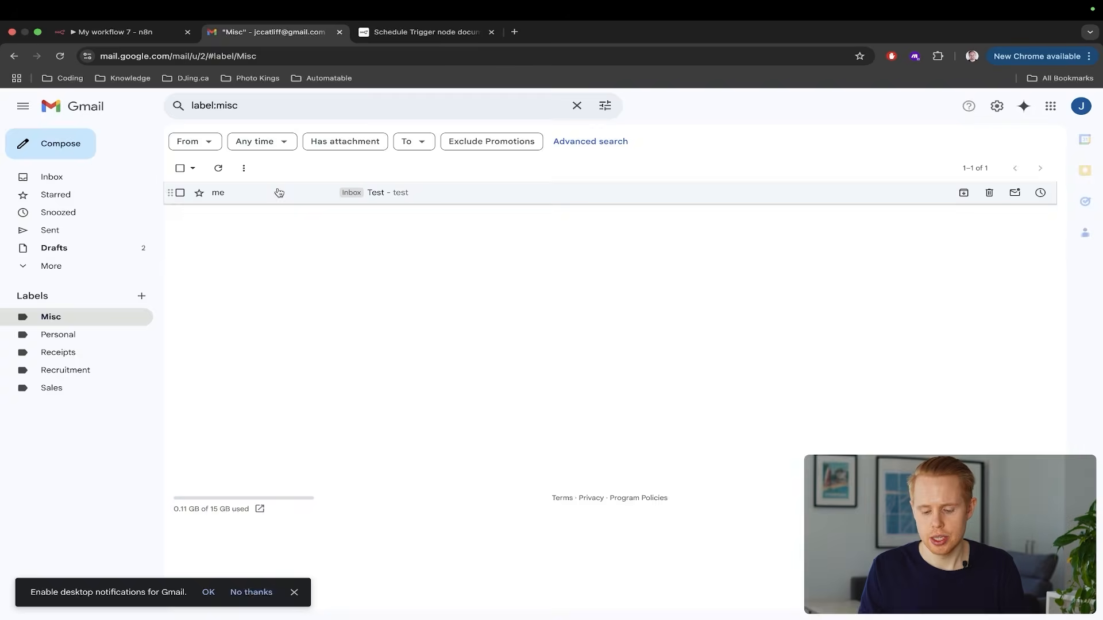
key(ctrl+shift+Tab)
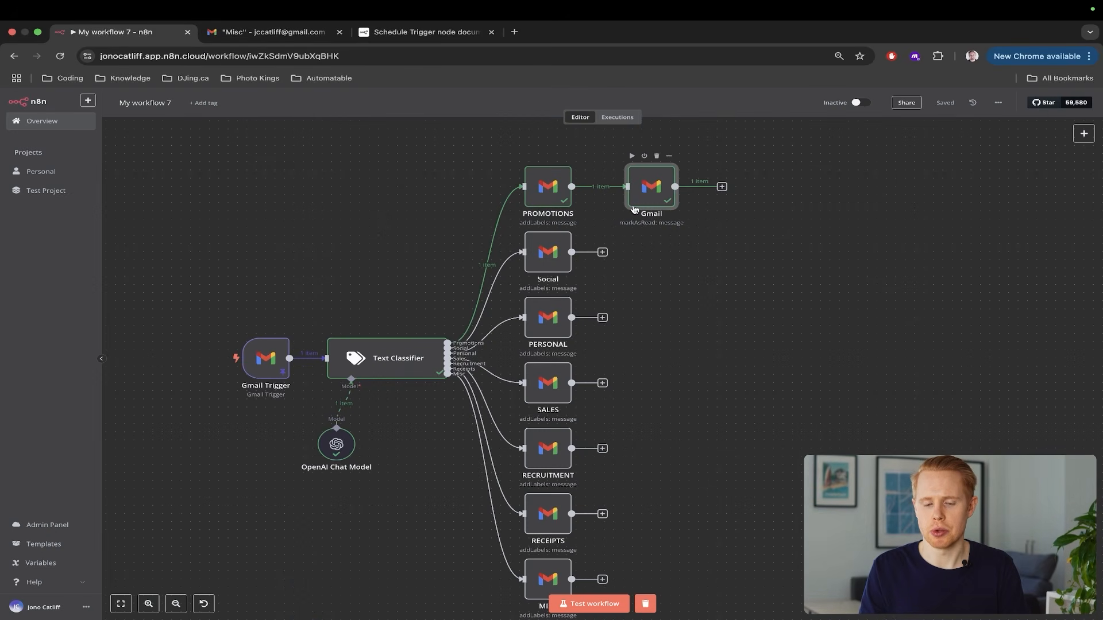
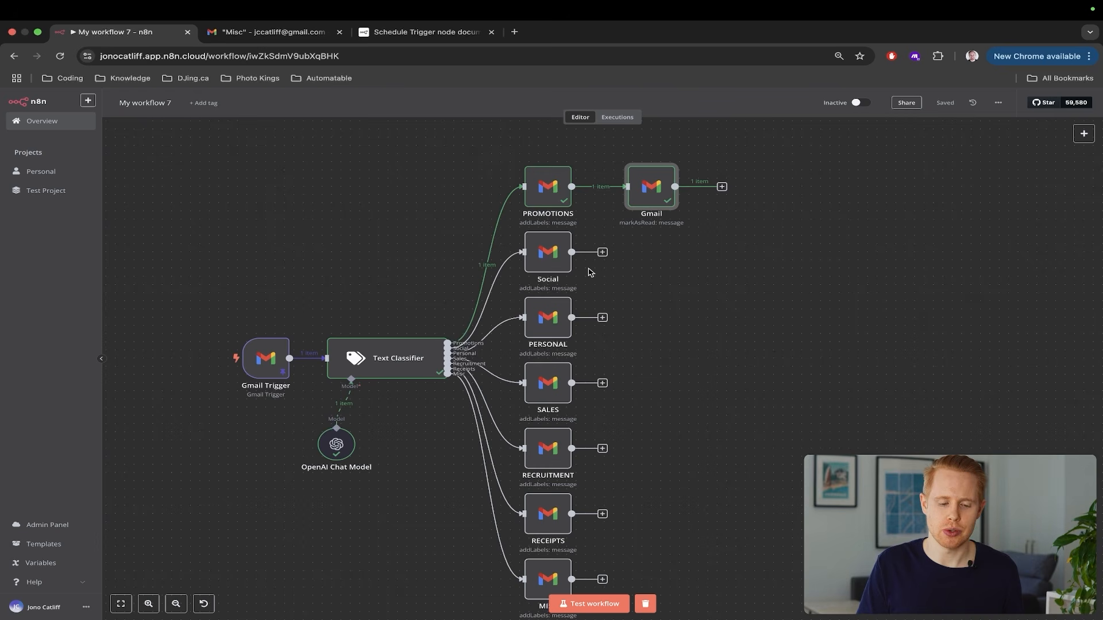
Edit the Gmail Trigger's pinned snippet to 'this is a social email form YouTube' and save it
double_click(255, 371)
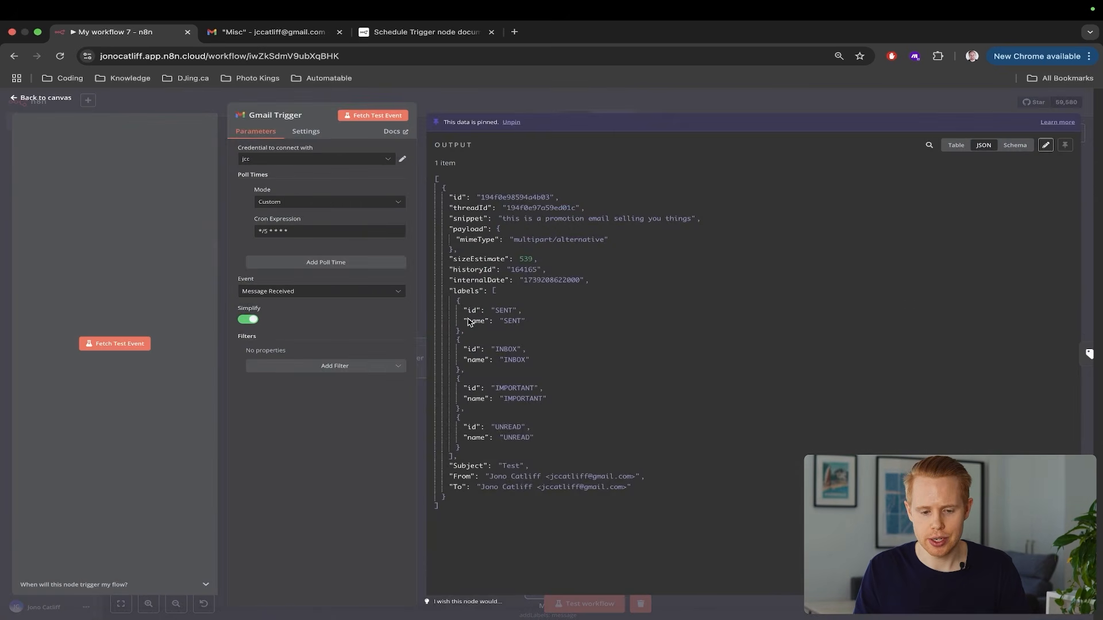
click(1045, 145)
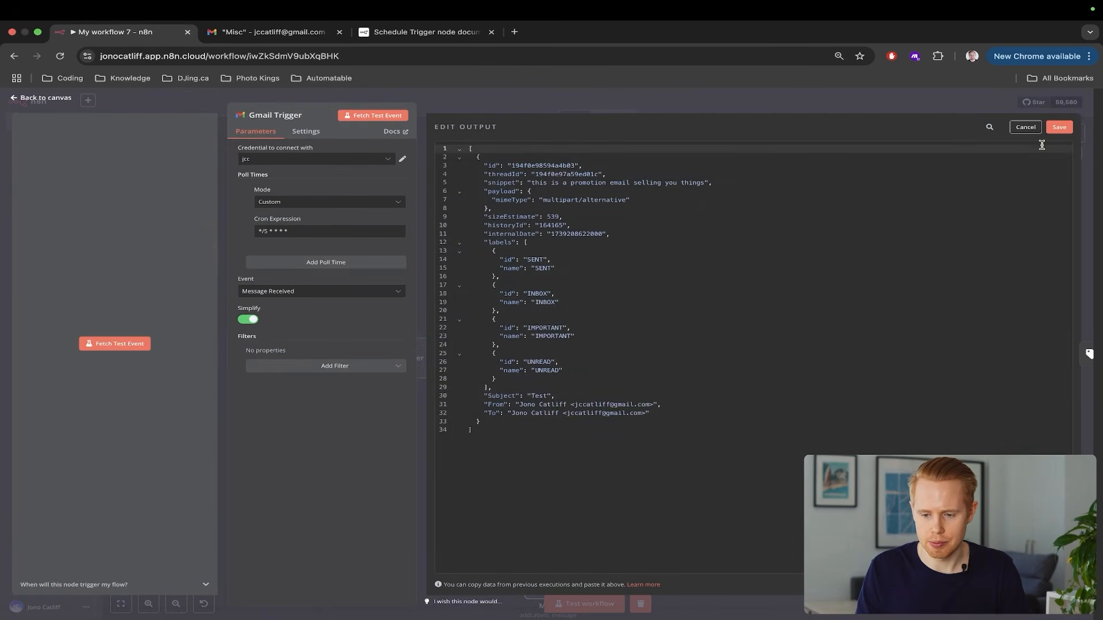
double_click(587, 182)
text(social)
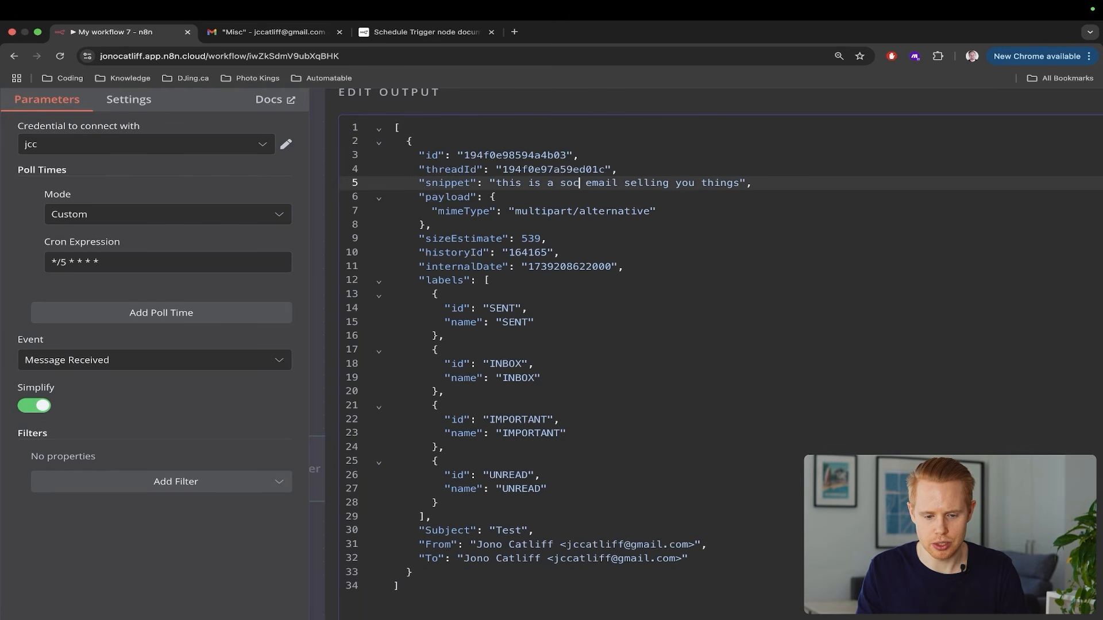
drag(643, 183, 764, 183)
text(form)
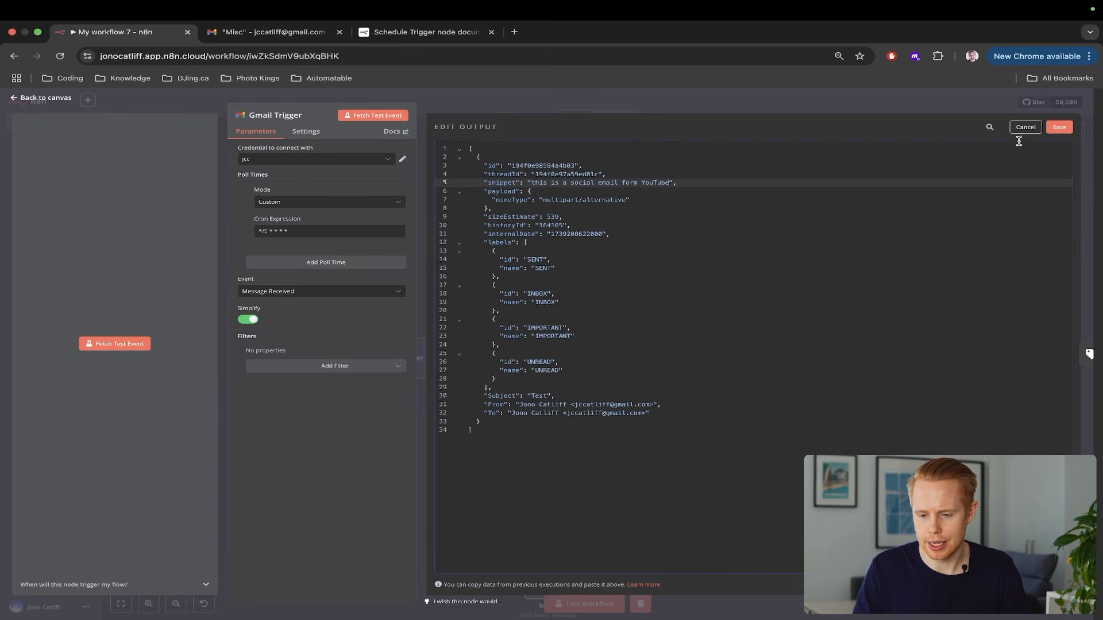
click(1060, 127)
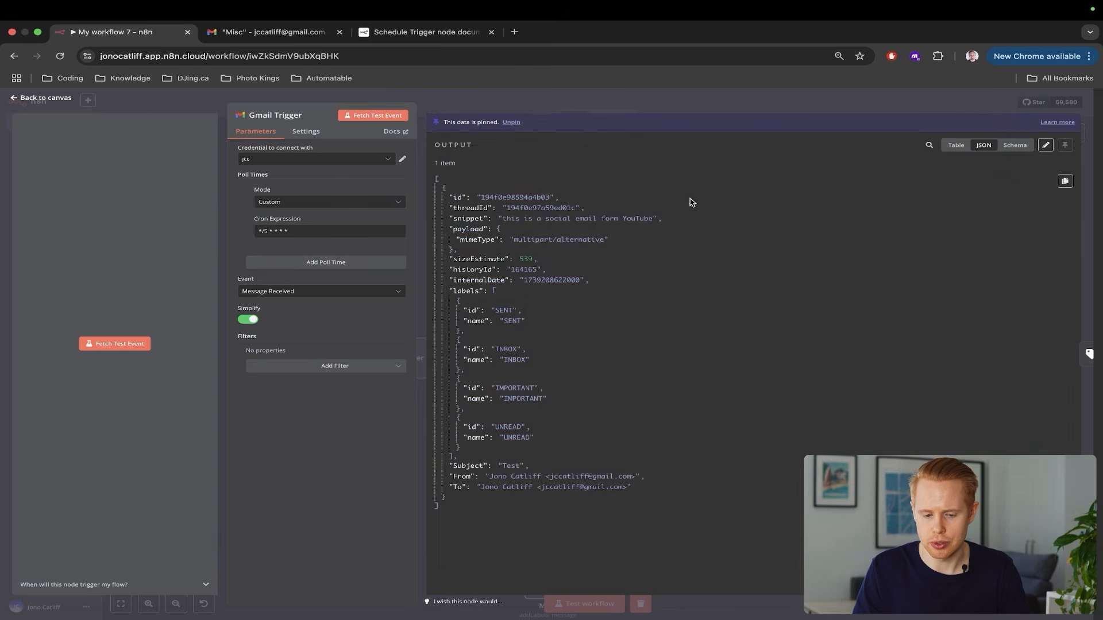
click(1102, 205)
scroll(777, 276, right, 2)
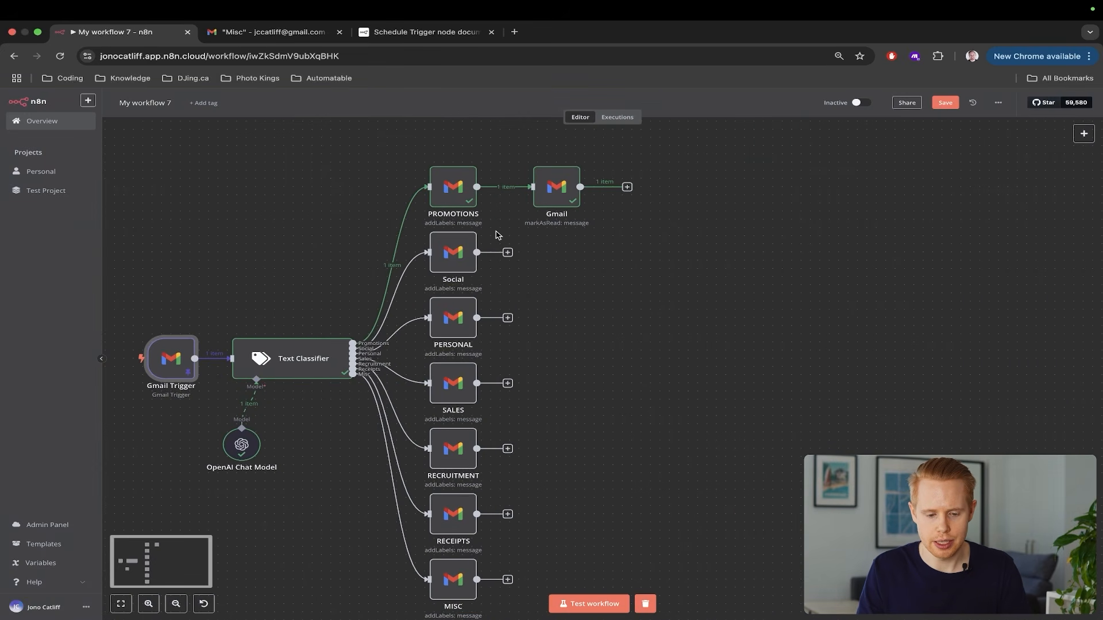
Add an OpenAI 'Message a model' node after the Social branch
click(508, 253)
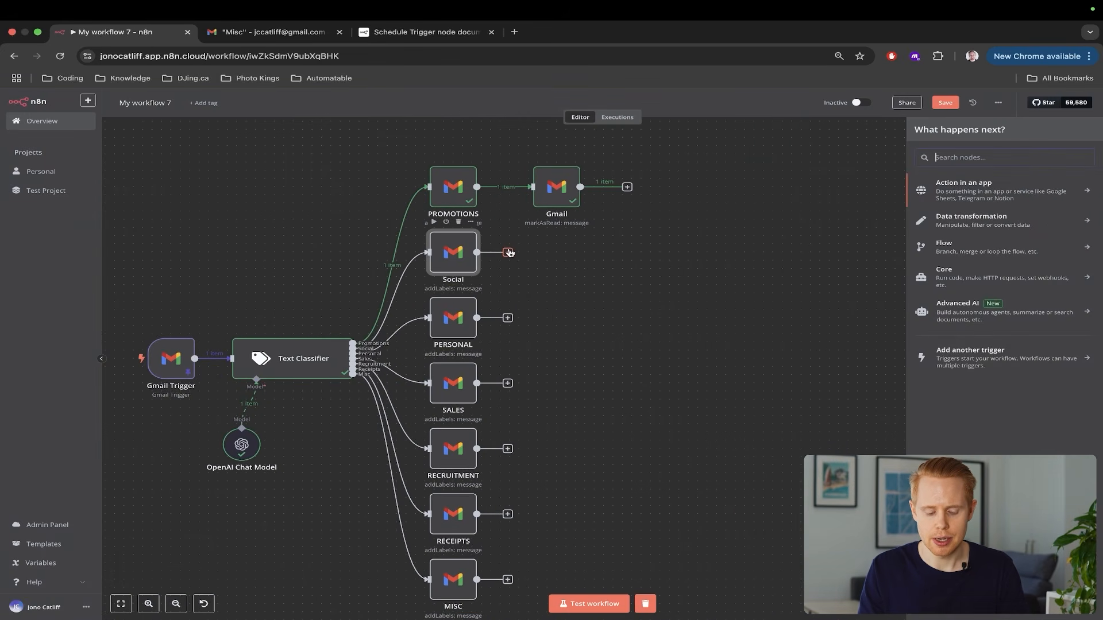
text(openai)
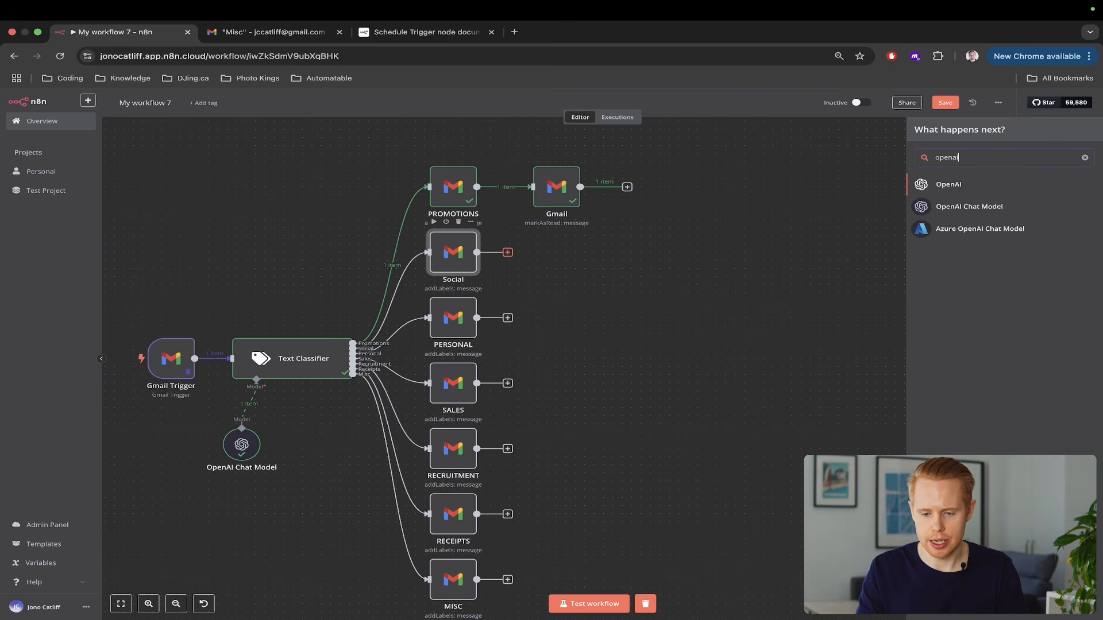
click(949, 185)
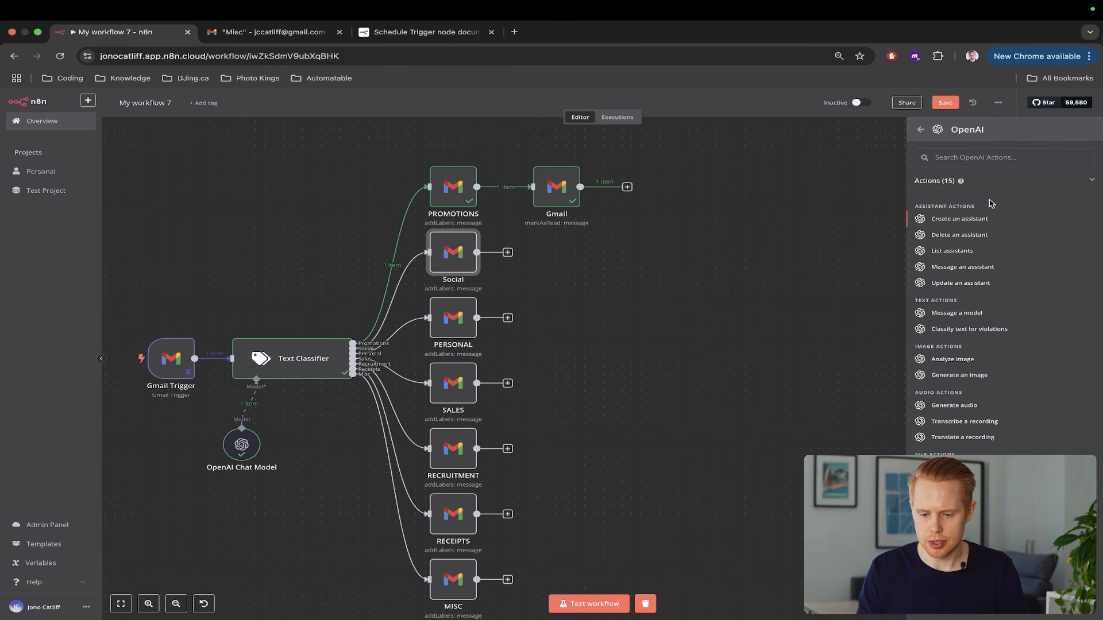
text(sum)
key(BackSpace)
key(BackSpace)
key(BackSpace)
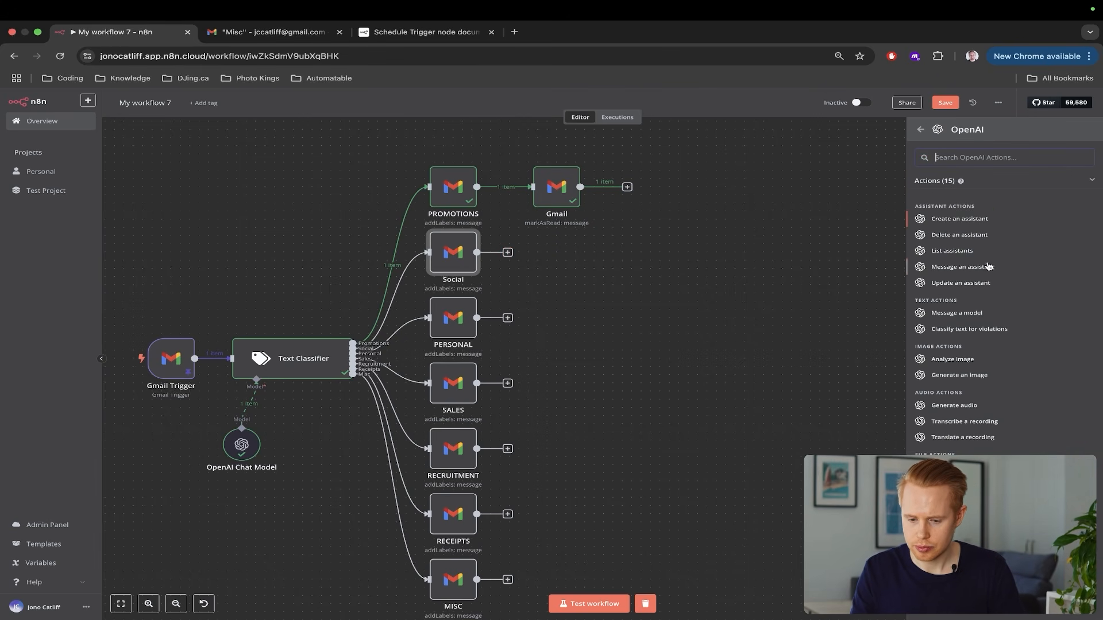
scroll(1092, 335, up, 5)
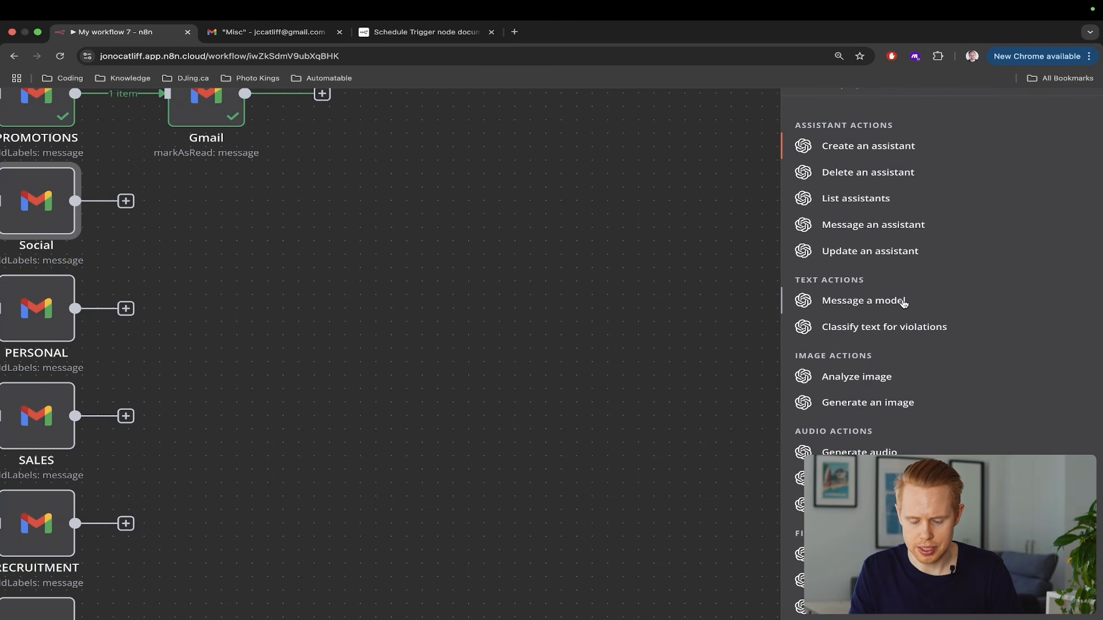
scroll(904, 303, down, 5)
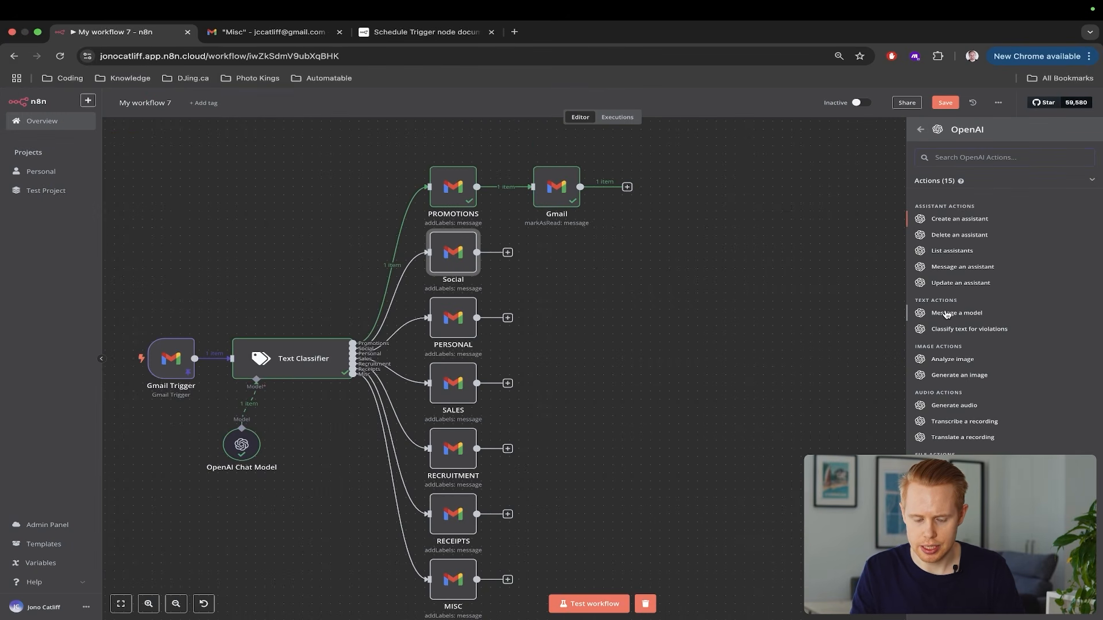
click(946, 315)
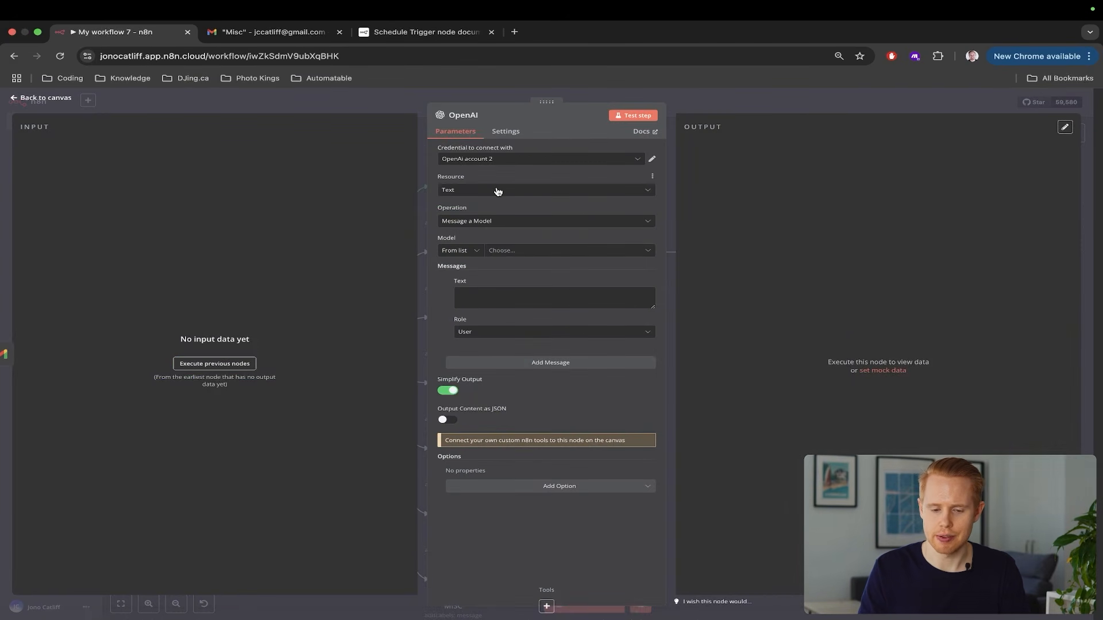
Start a new OpenAI credential and search 'open openai' in a new browser tab
scroll(493, 167, up, 5)
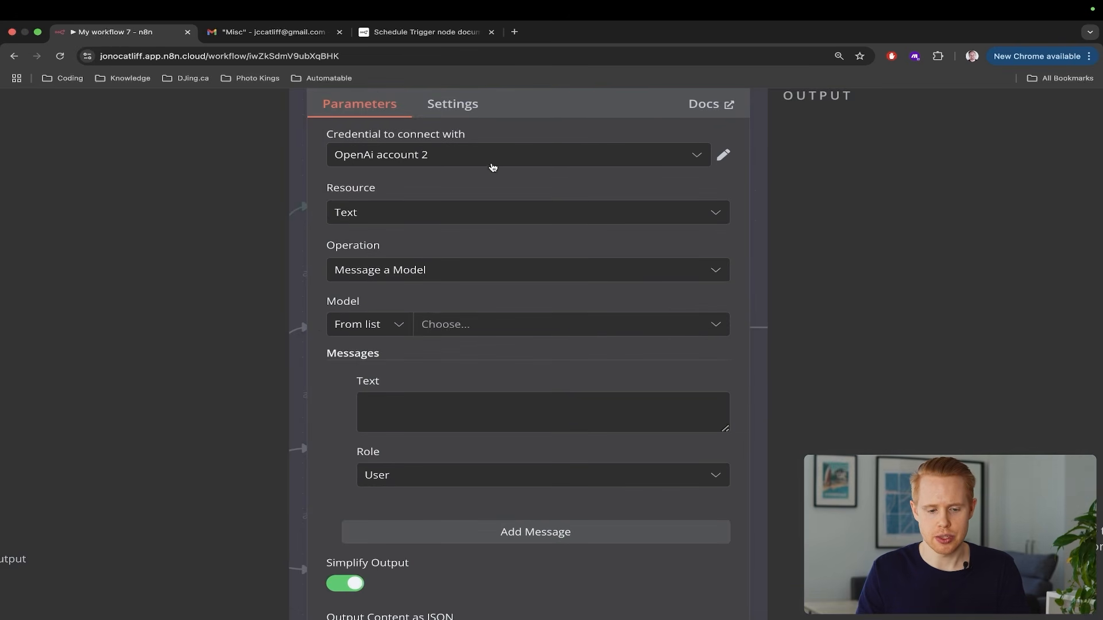
drag(333, 138, 471, 138)
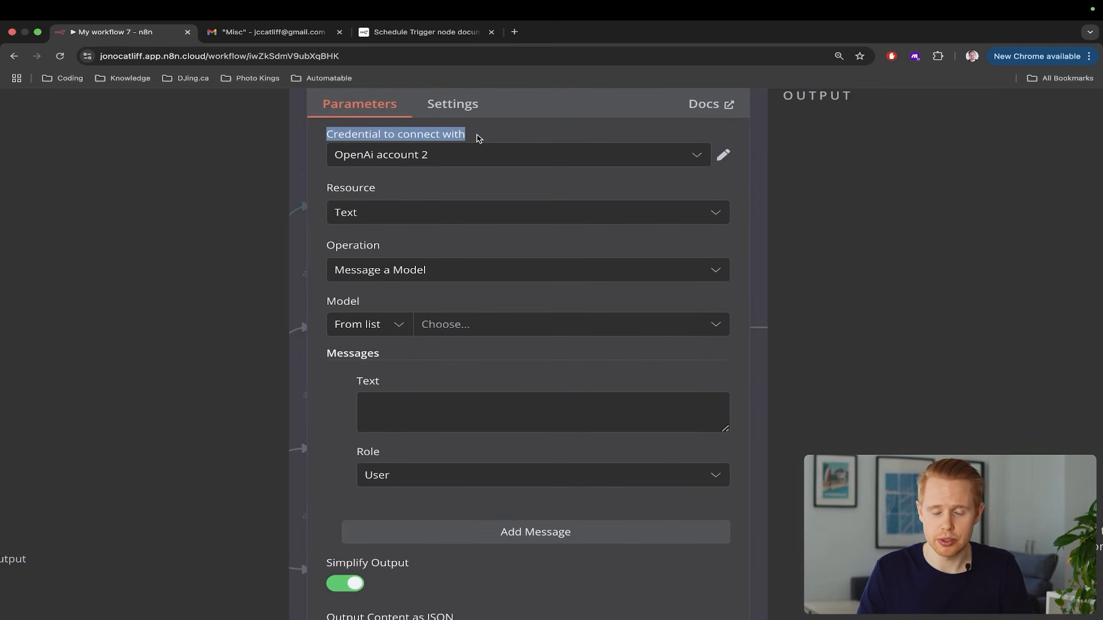
click(382, 153)
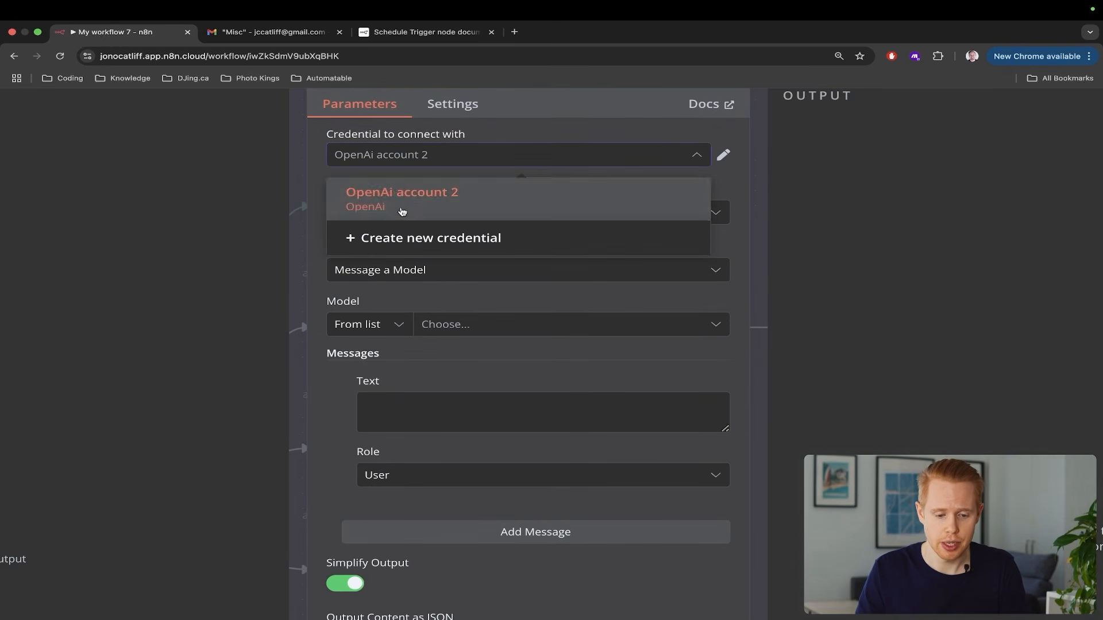
click(419, 239)
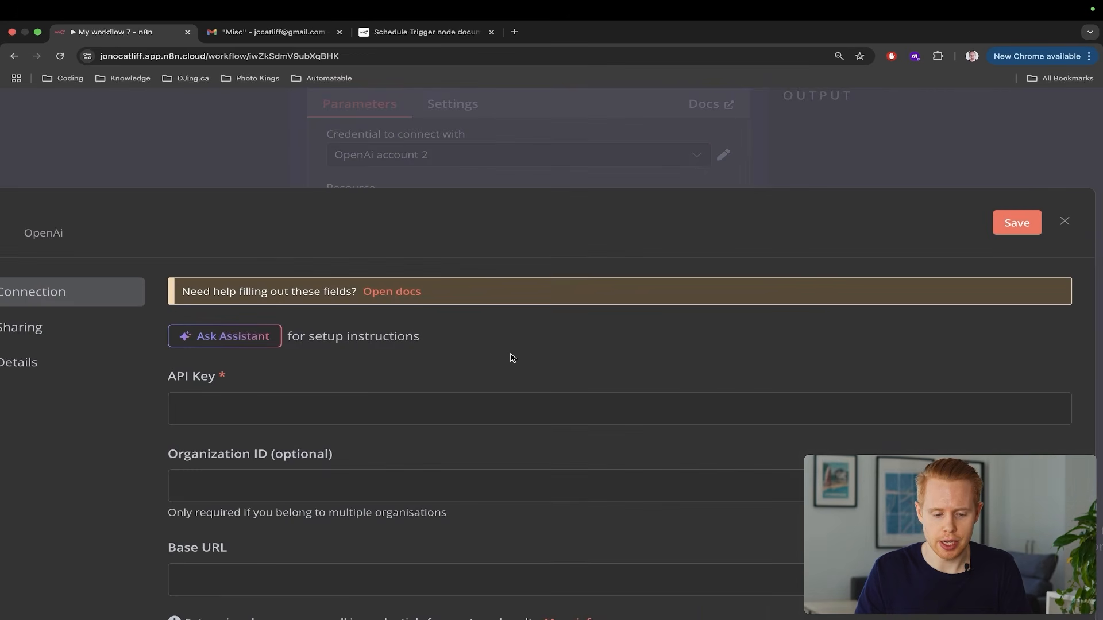
scroll(510, 357, down, 5)
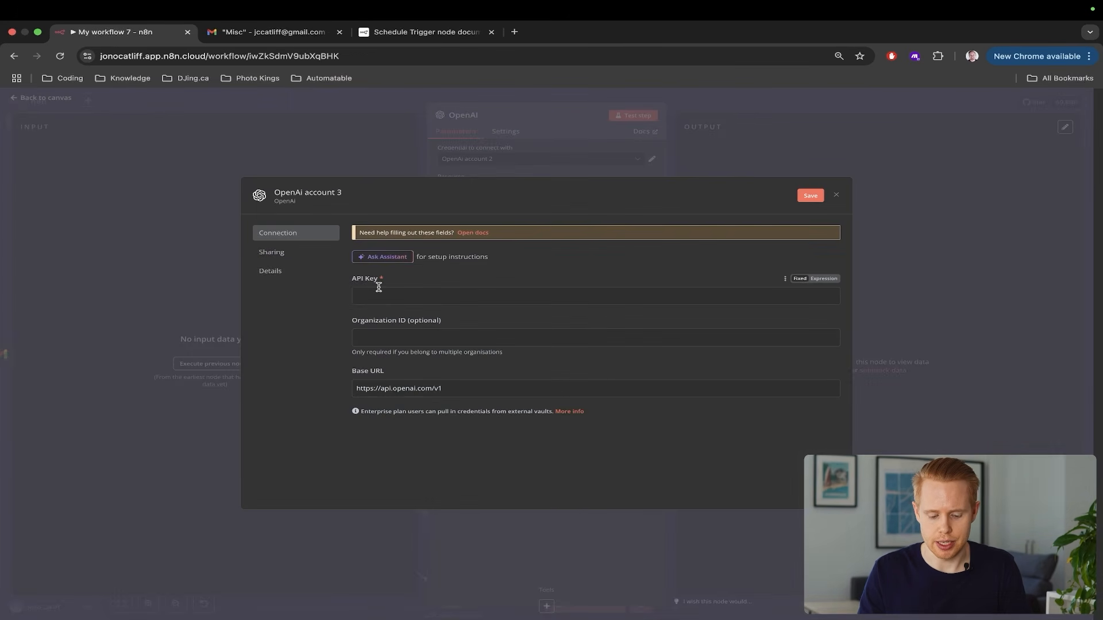
key(ctrl+t)
text(open)
text( openai)
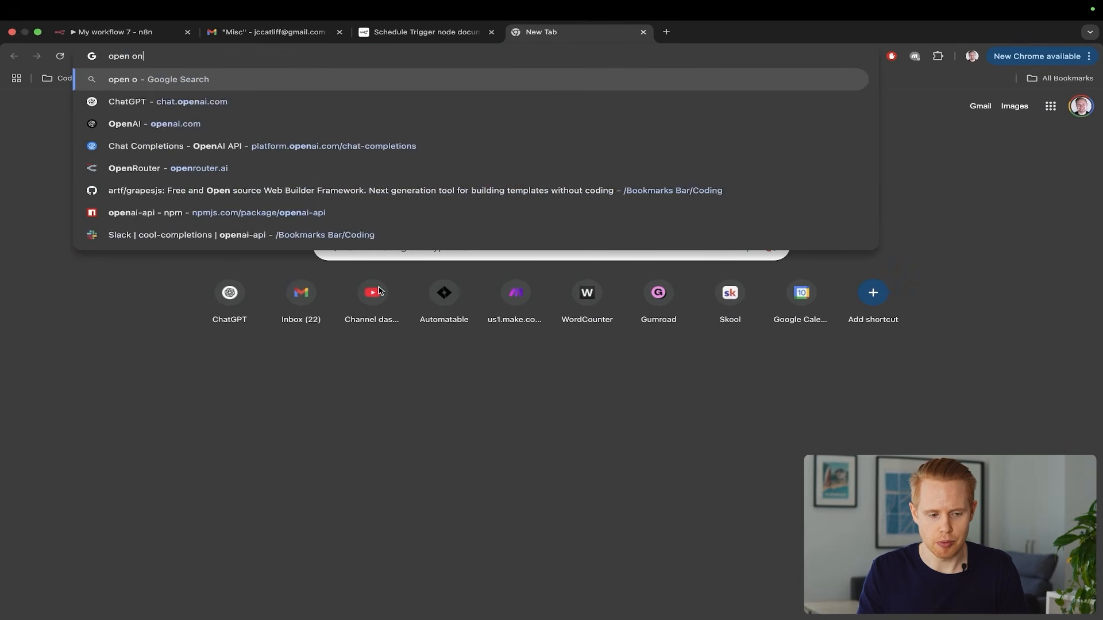
Search Google for 'platform openai' and open the OpenAI API Overview result
key(Return)
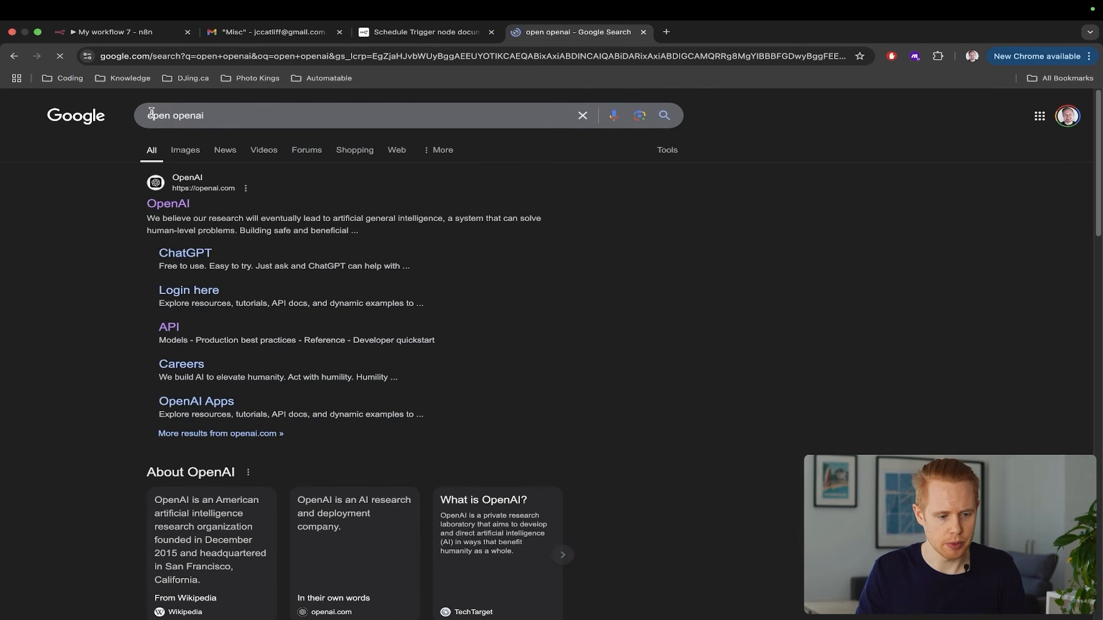
double_click(151, 115)
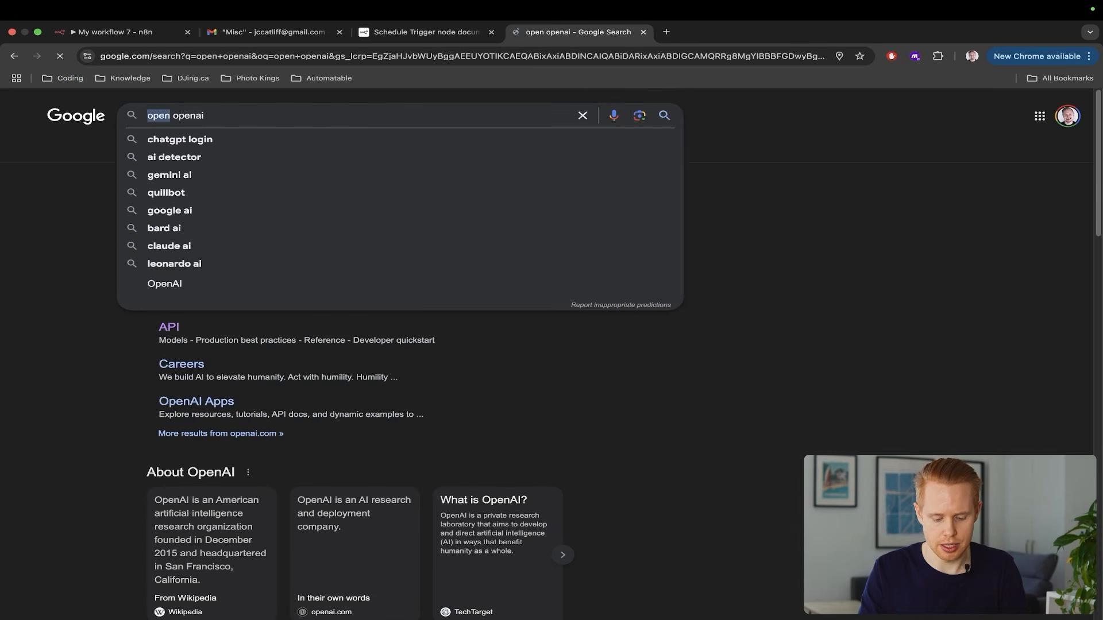
text(platform)
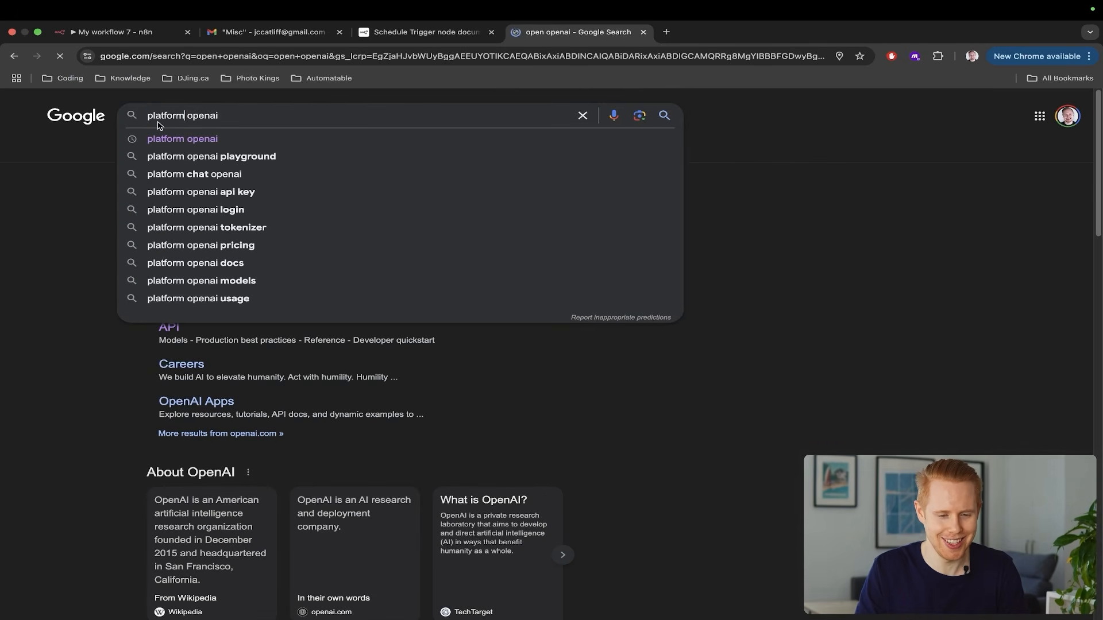
key(Return)
click(205, 204)
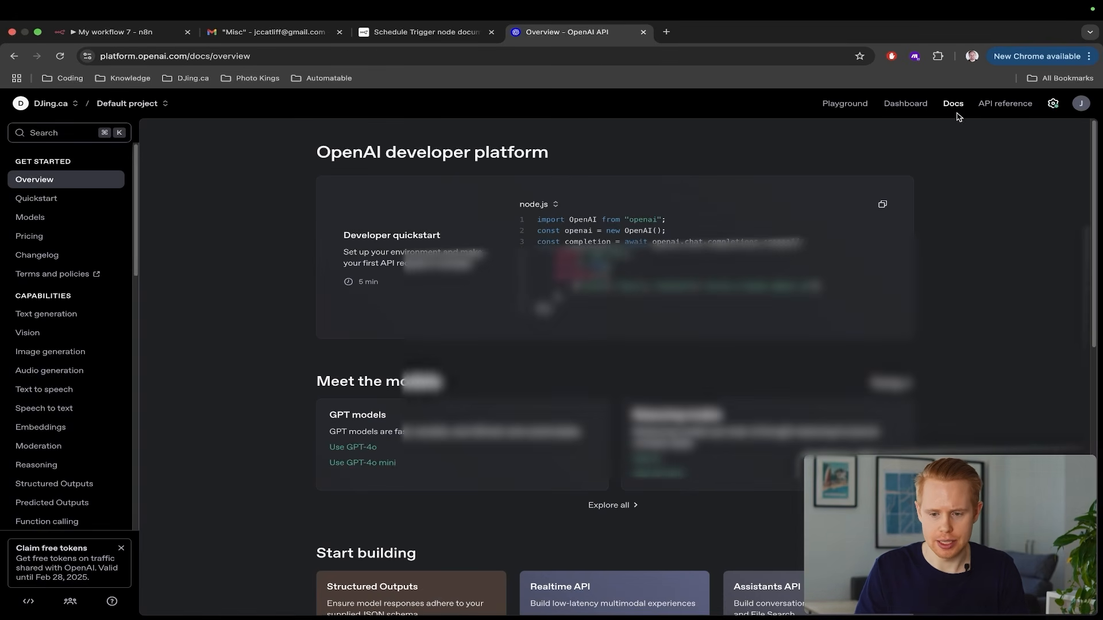
Create a new OpenAI secret key named test on the API keys page and copy it
click(907, 108)
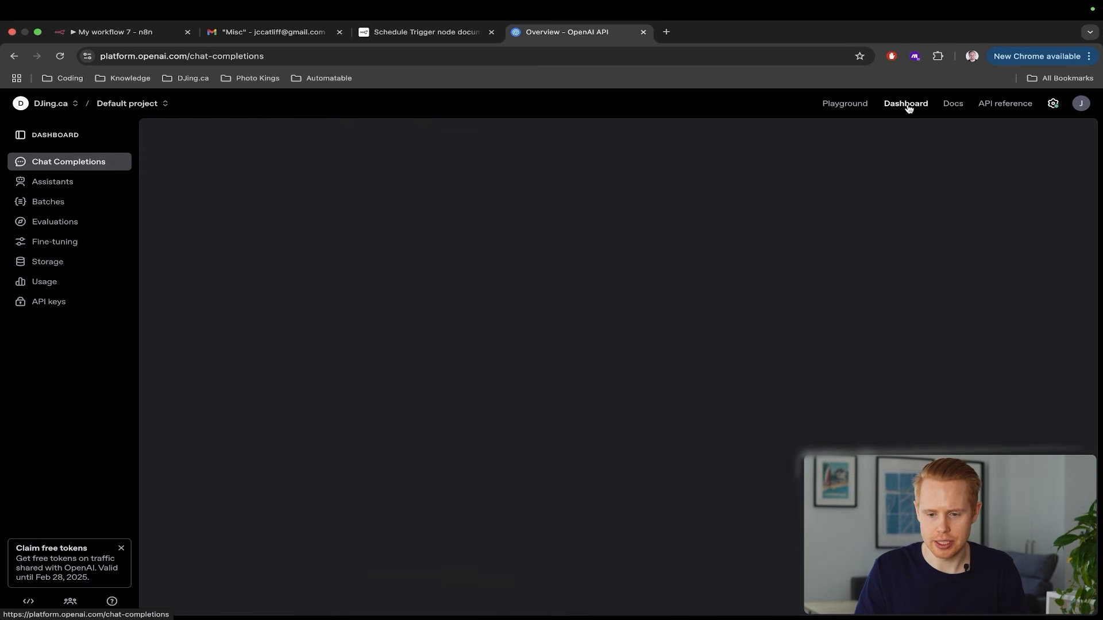
click(57, 301)
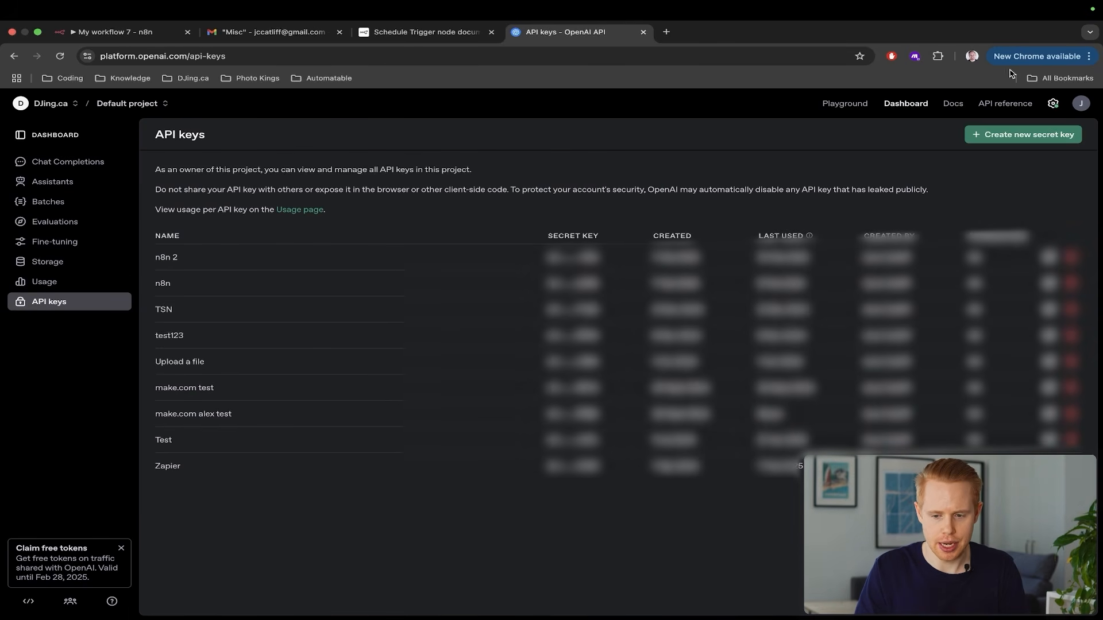
click(1034, 136)
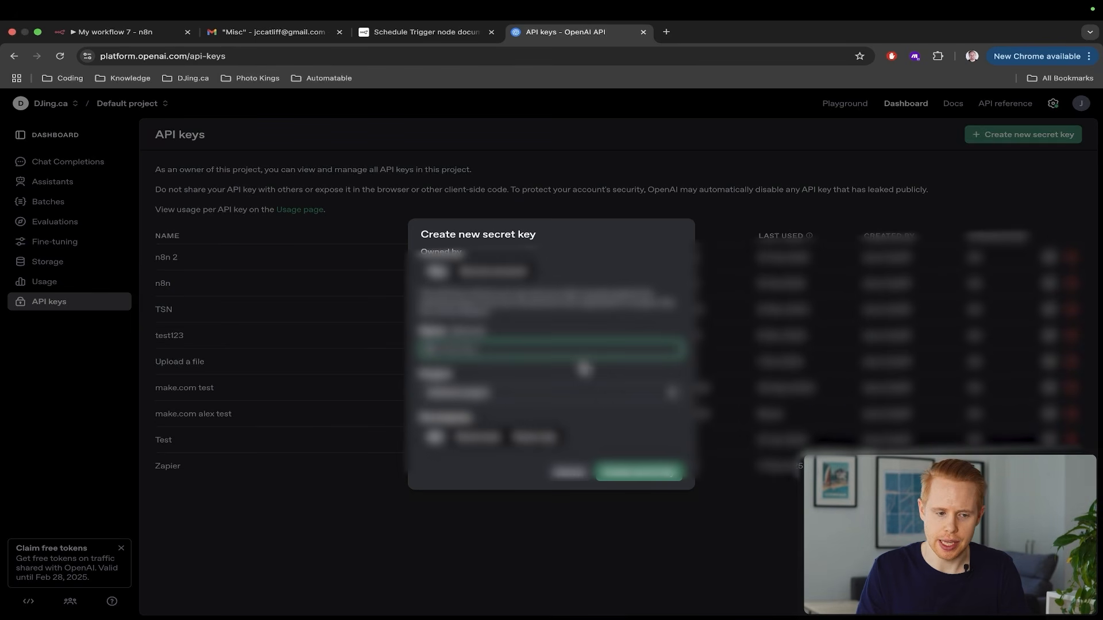
click(635, 473)
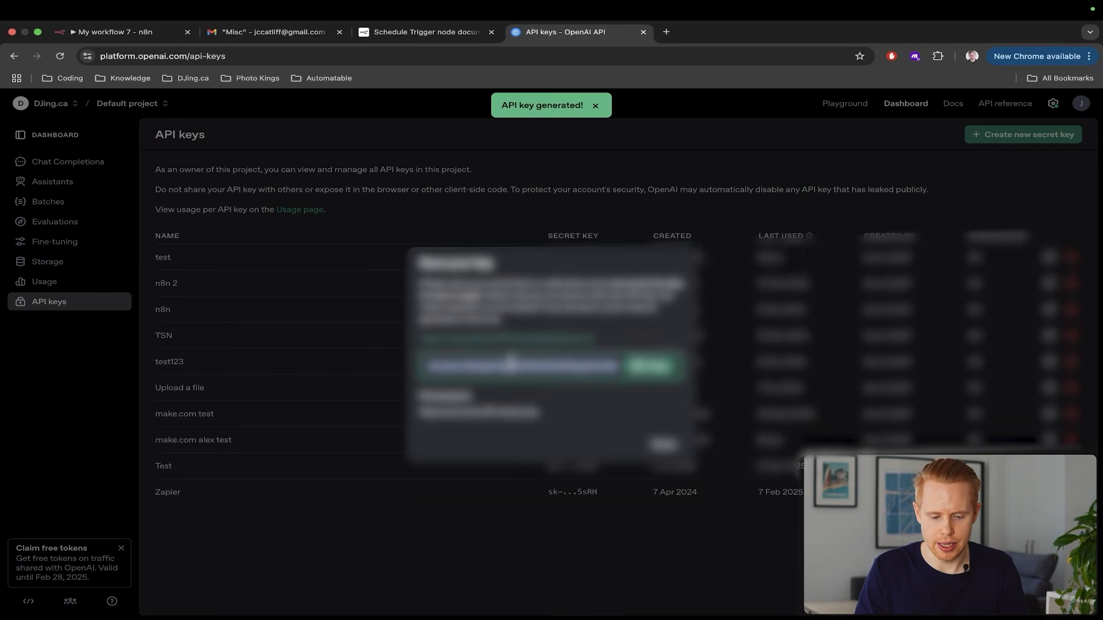
click(629, 373)
Close the new secret key dialog and return to the n8n credential form
key(ctrl+Tab)
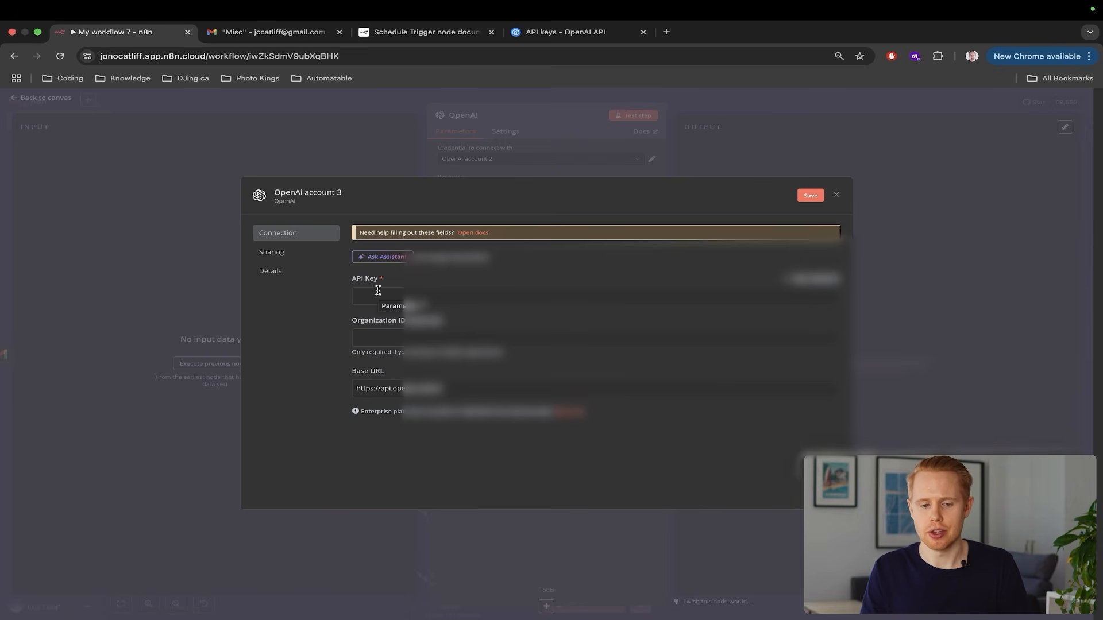
key(ctrl+shift+Tab)
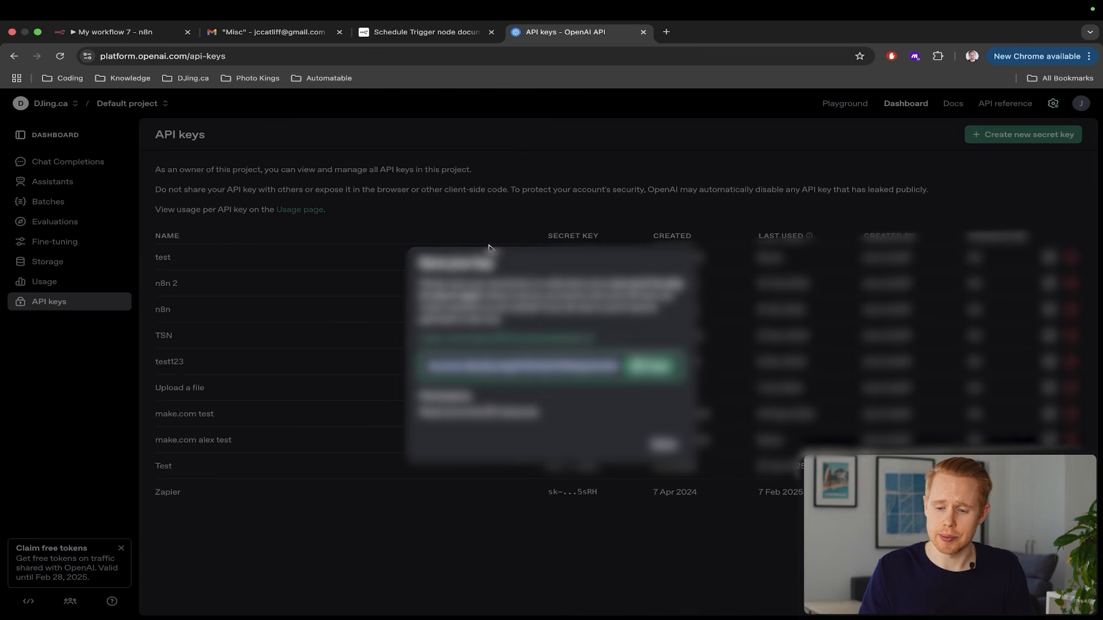
click(558, 199)
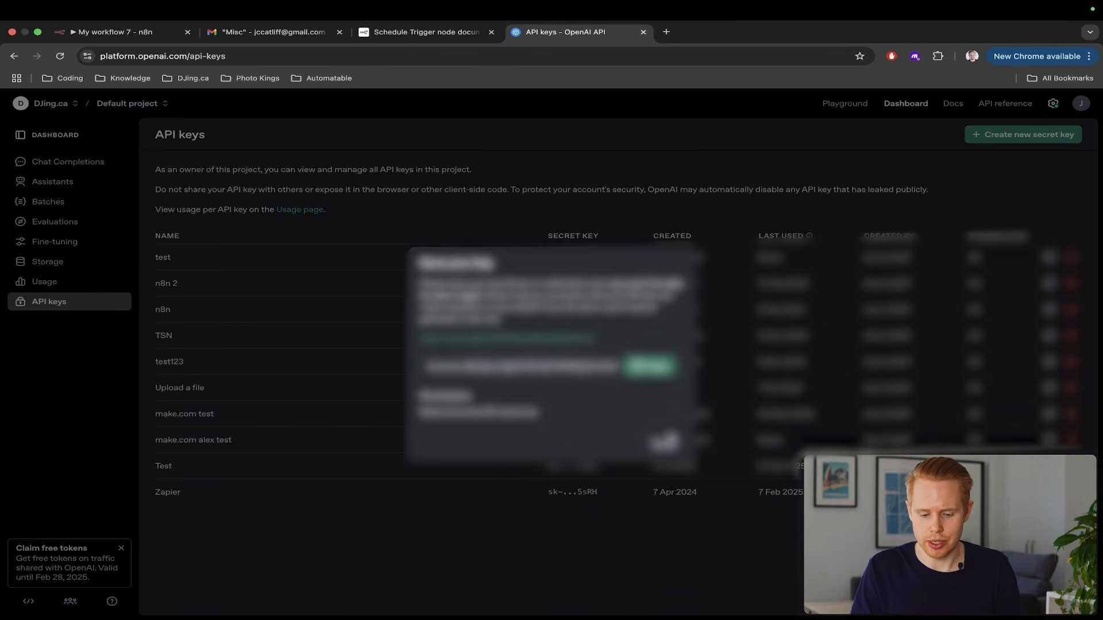
click(664, 444)
click(1082, 105)
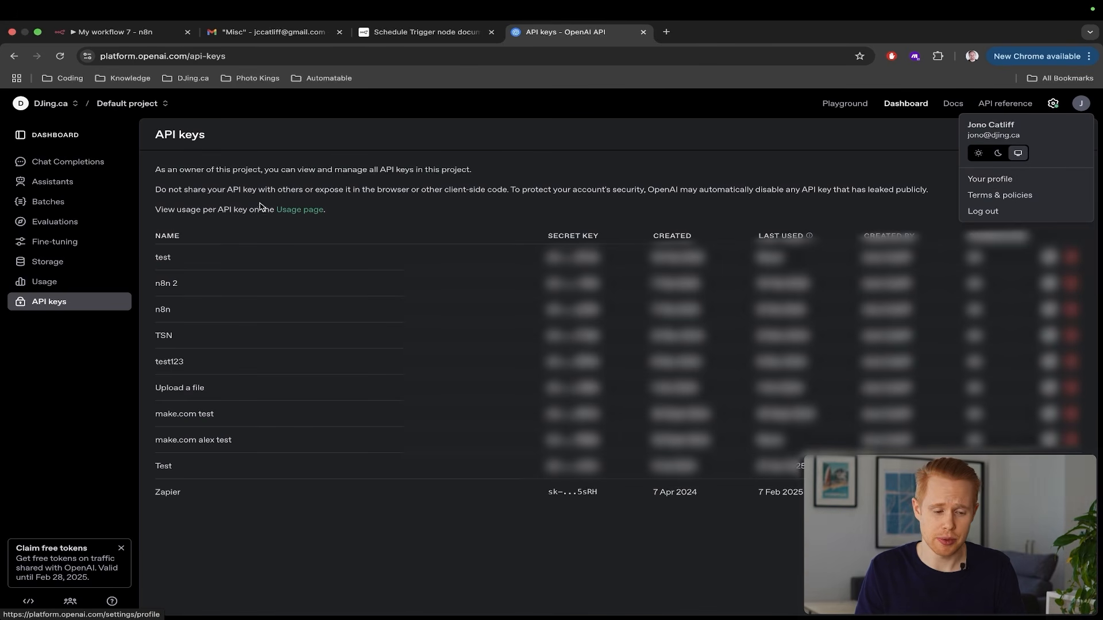
click(486, 153)
key(ctrl+Tab)
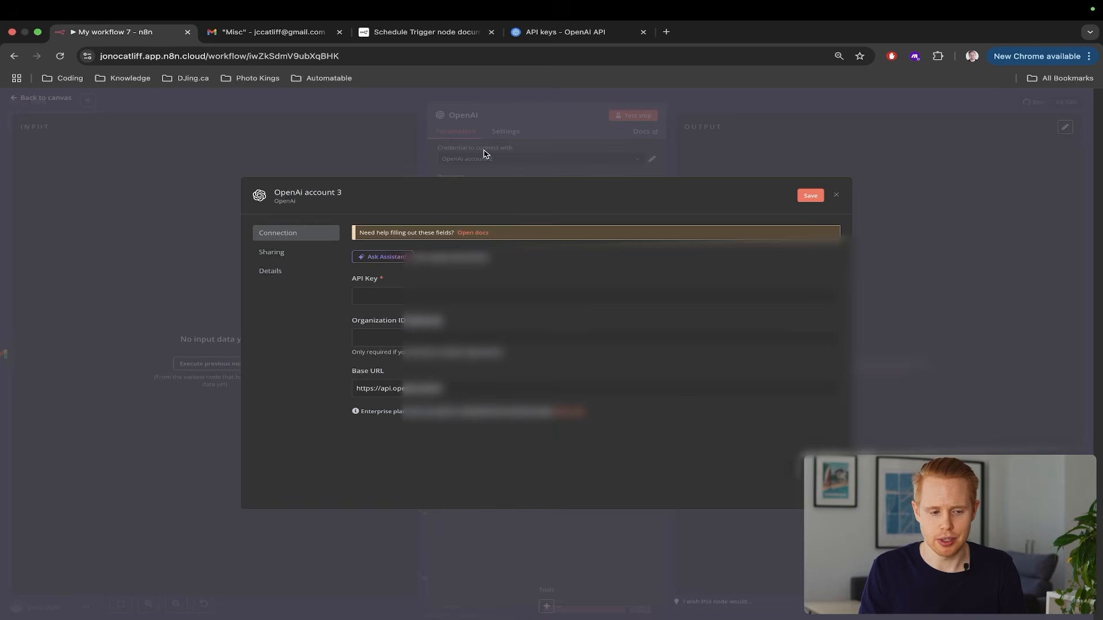
Dismiss the credential form and select GPT-4O-MINI as the OpenAI model
key(Escape)
scroll(553, 230, up, 5)
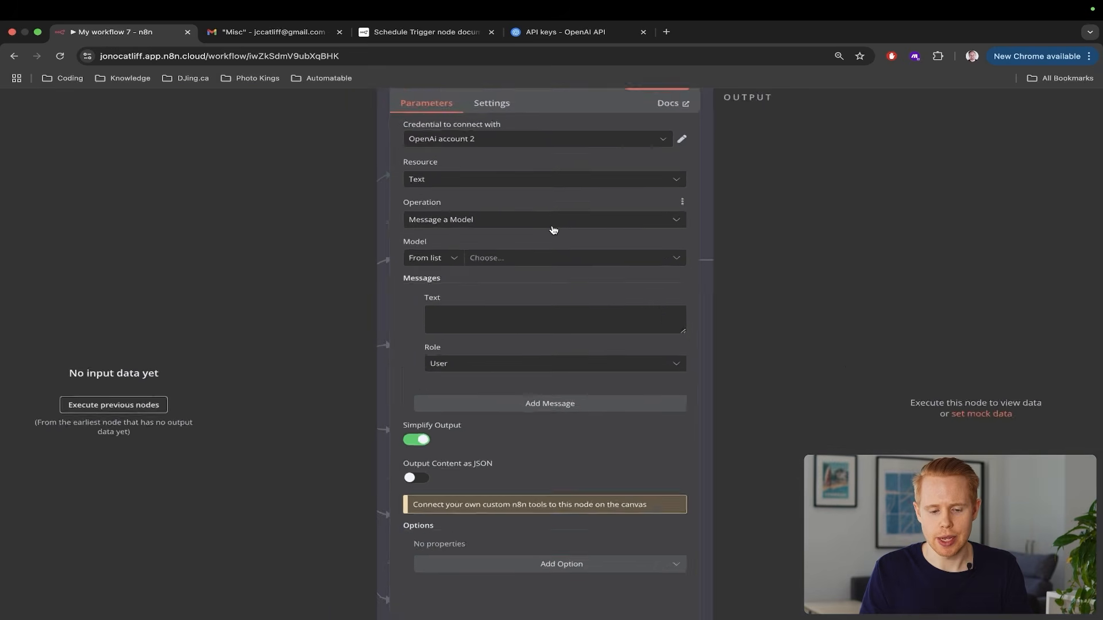
scroll(554, 235, up, 1)
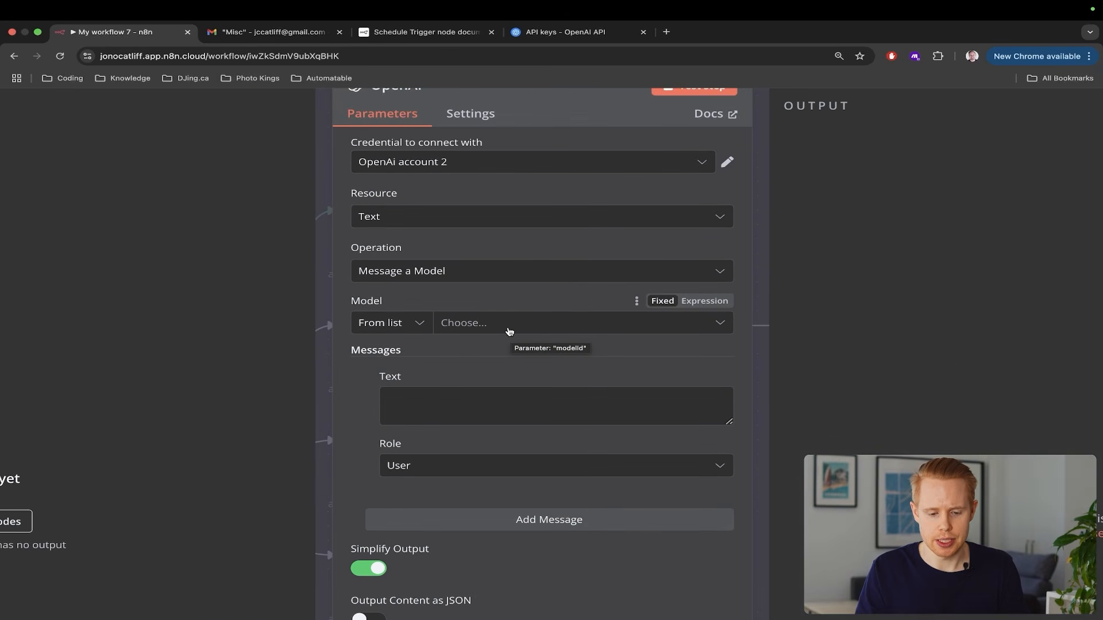
click(509, 332)
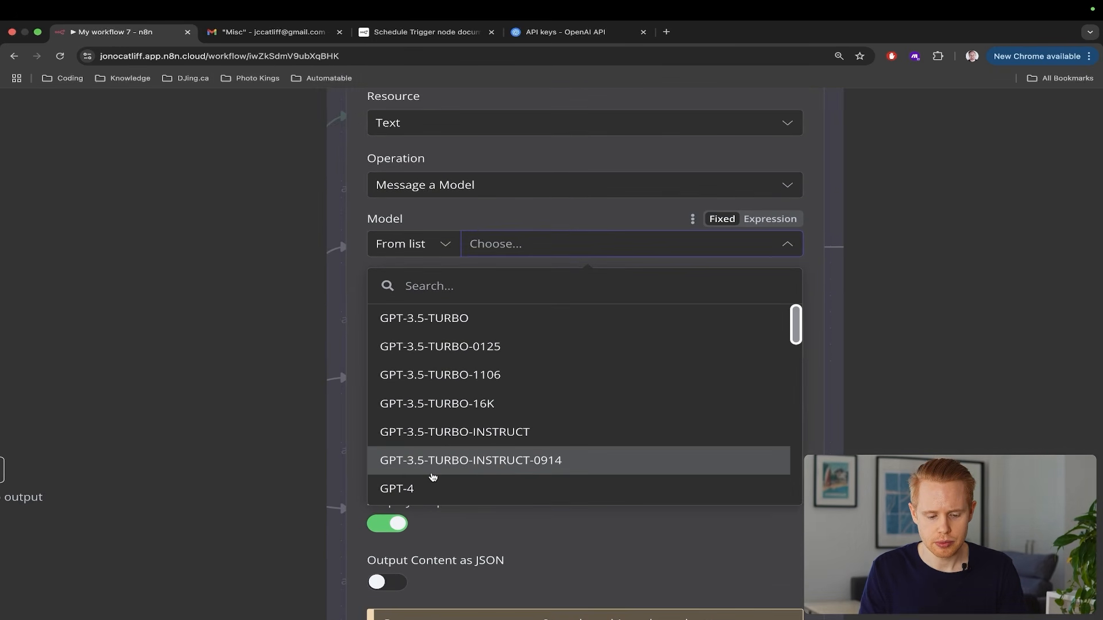
scroll(429, 480, up, 3)
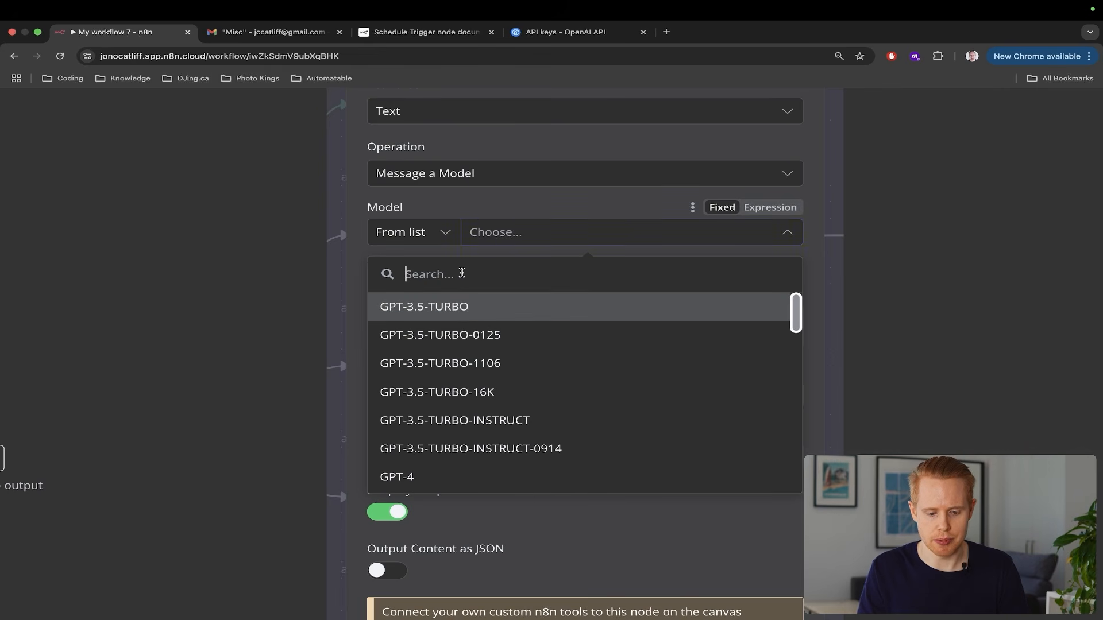
text(4o)
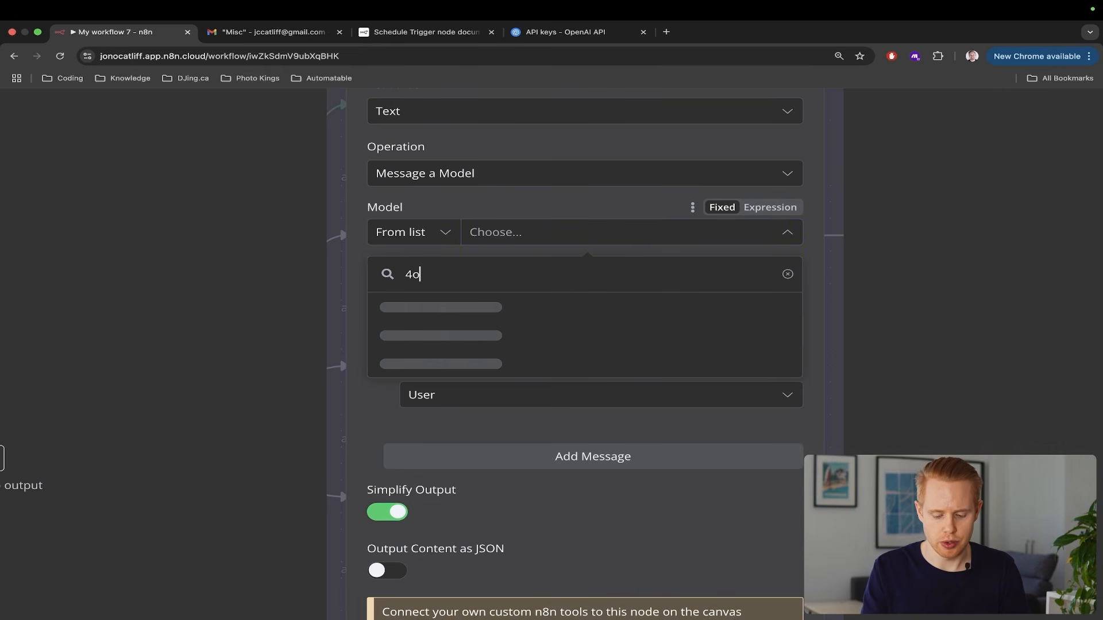
text(-mini)
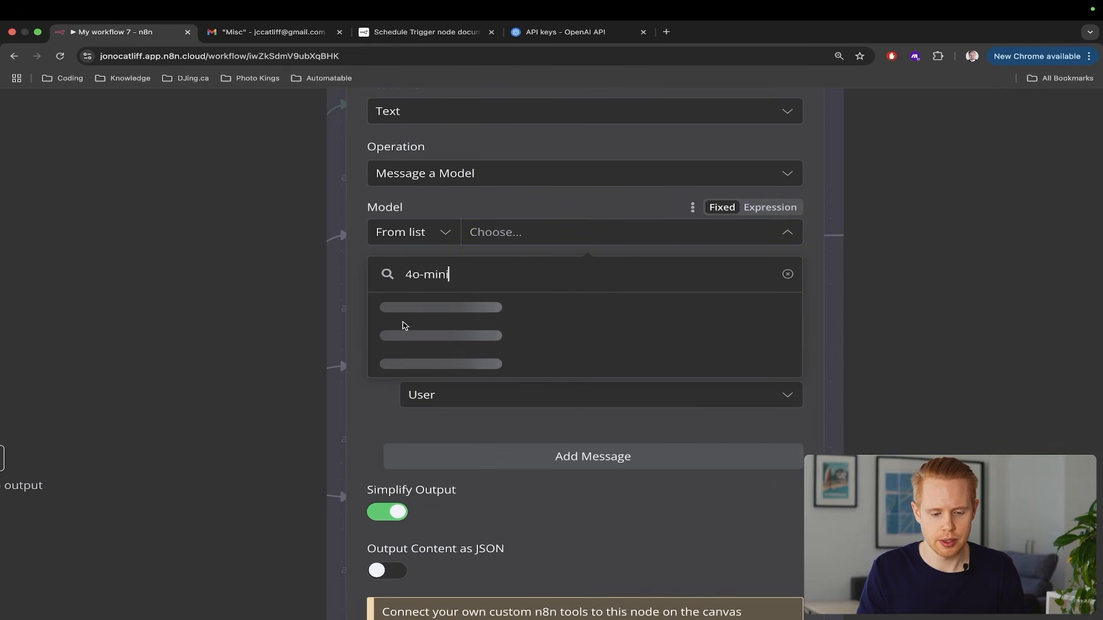
click(473, 315)
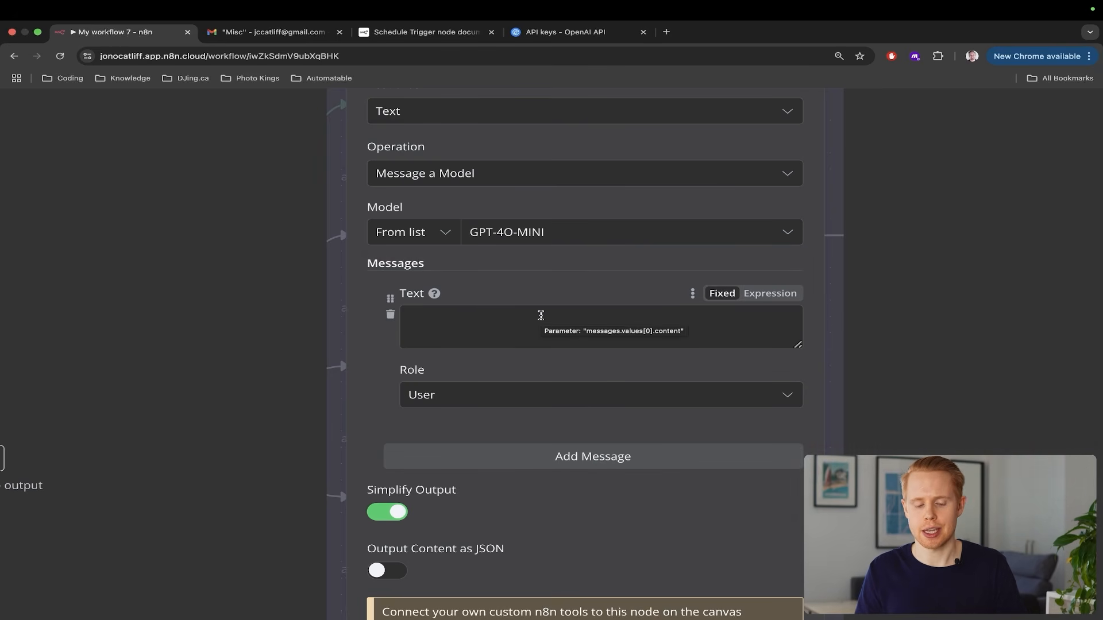
Set the message role to System with text 'You're an intelligent bot at summarizing emails'
click(569, 402)
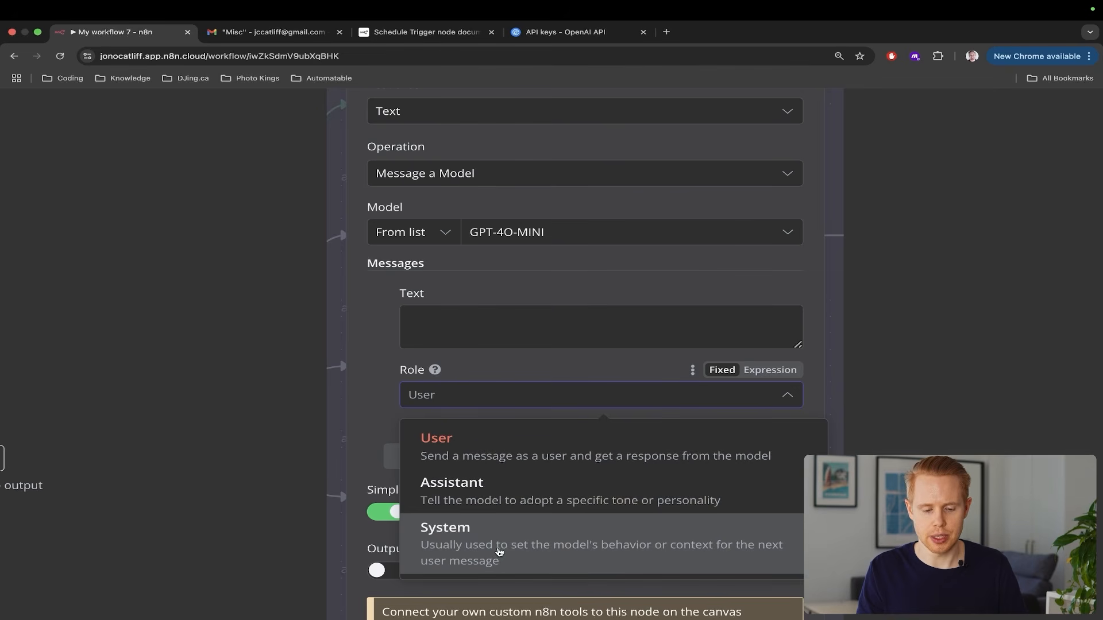
click(499, 552)
click(447, 333)
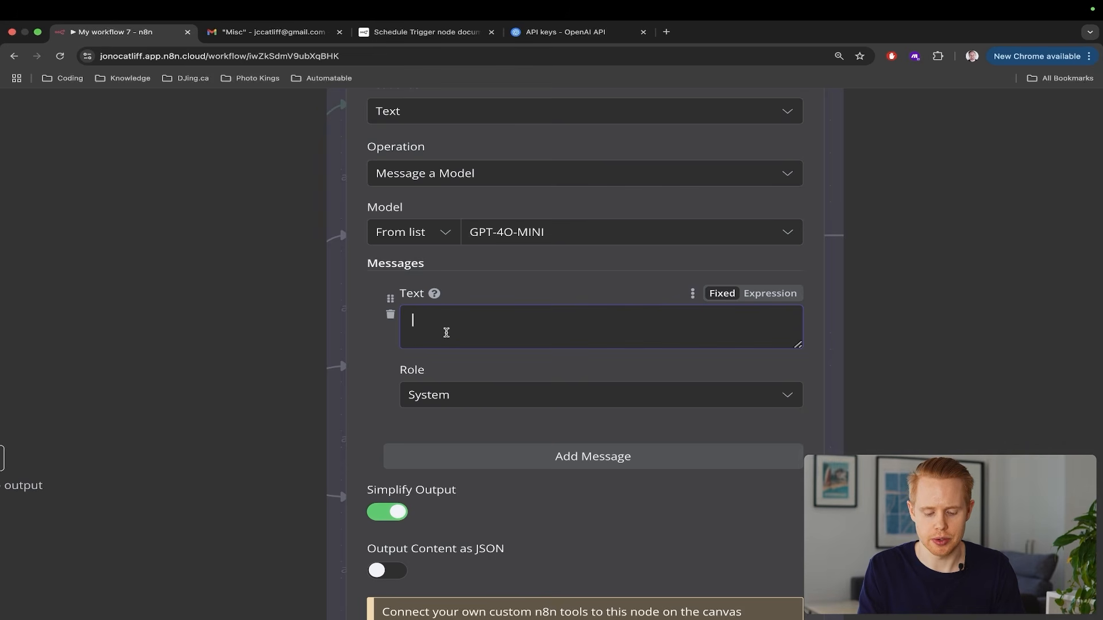
text(You're an intellgi)
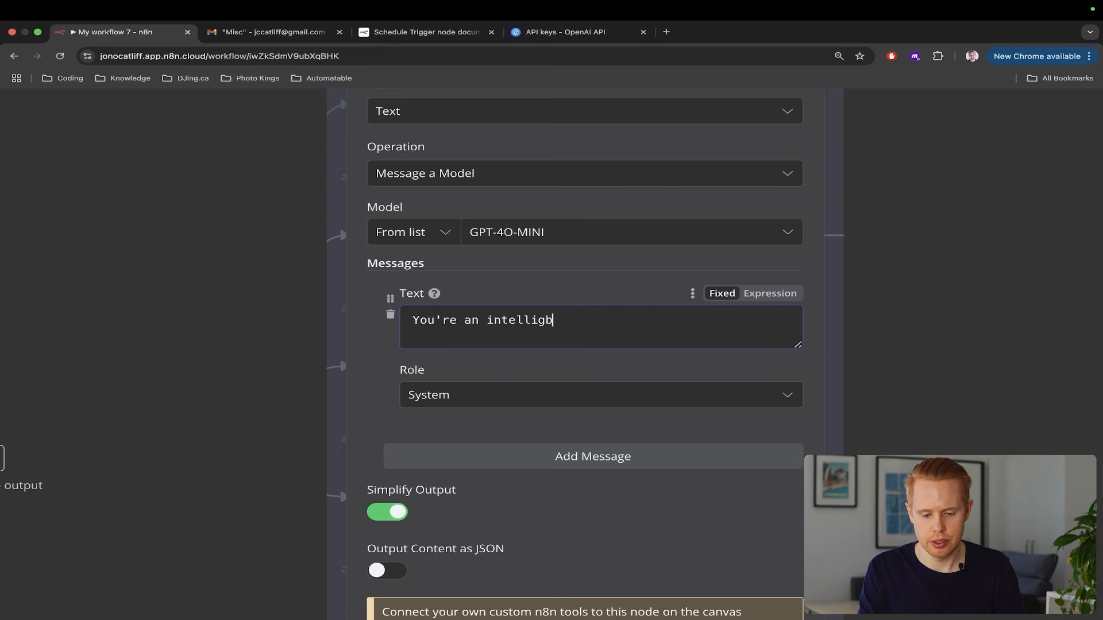
text(ent bo)
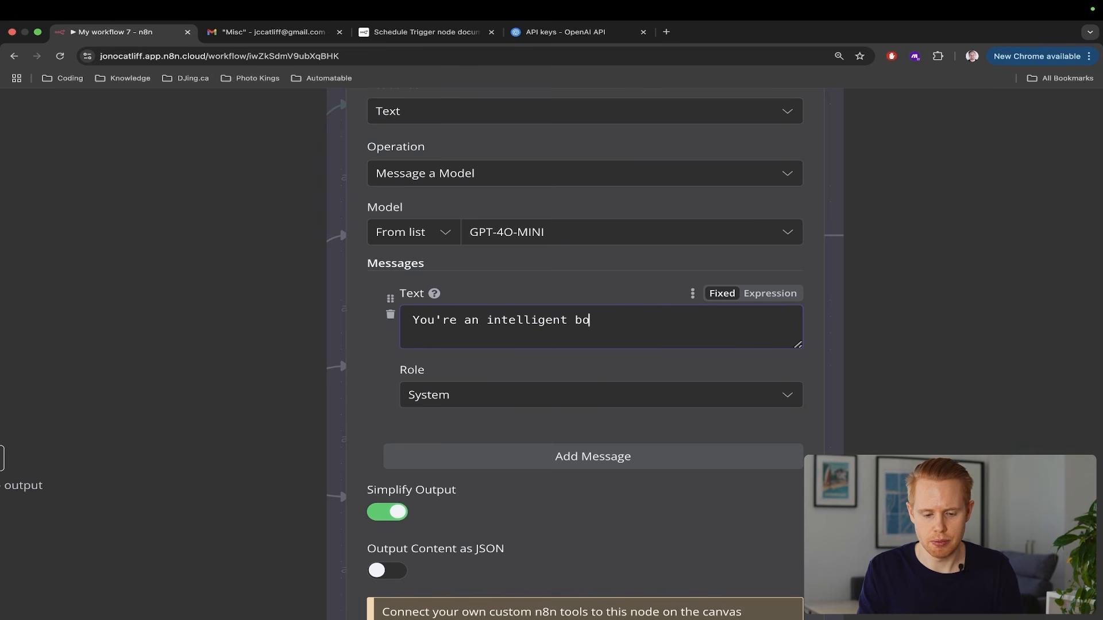
text(t at sum)
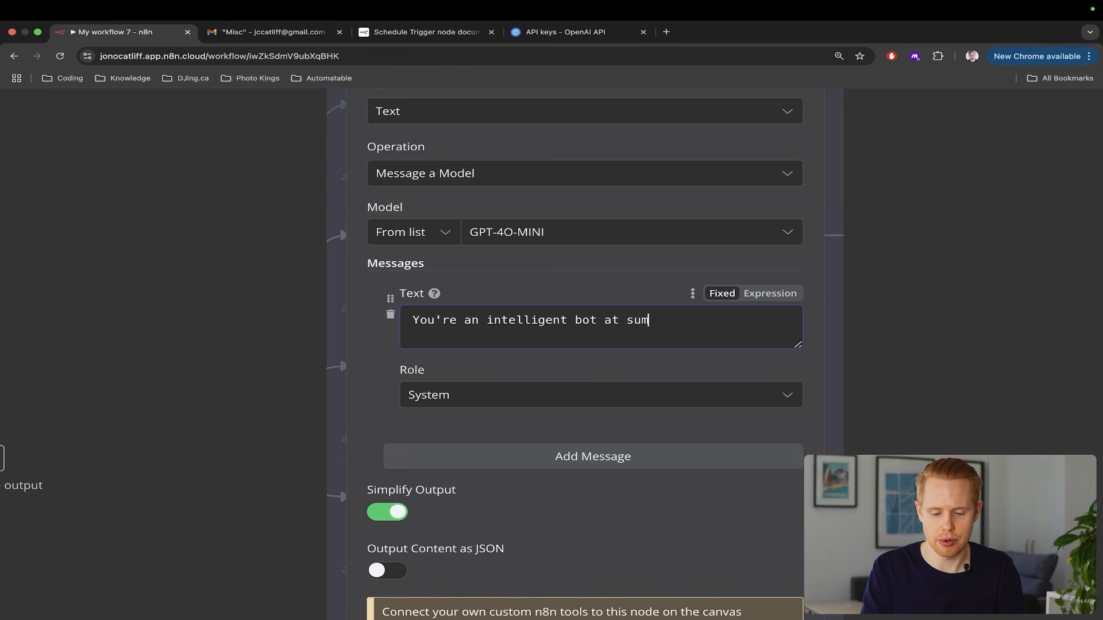
text(miarzin)
key(alt+BackSpace)
text(summari)
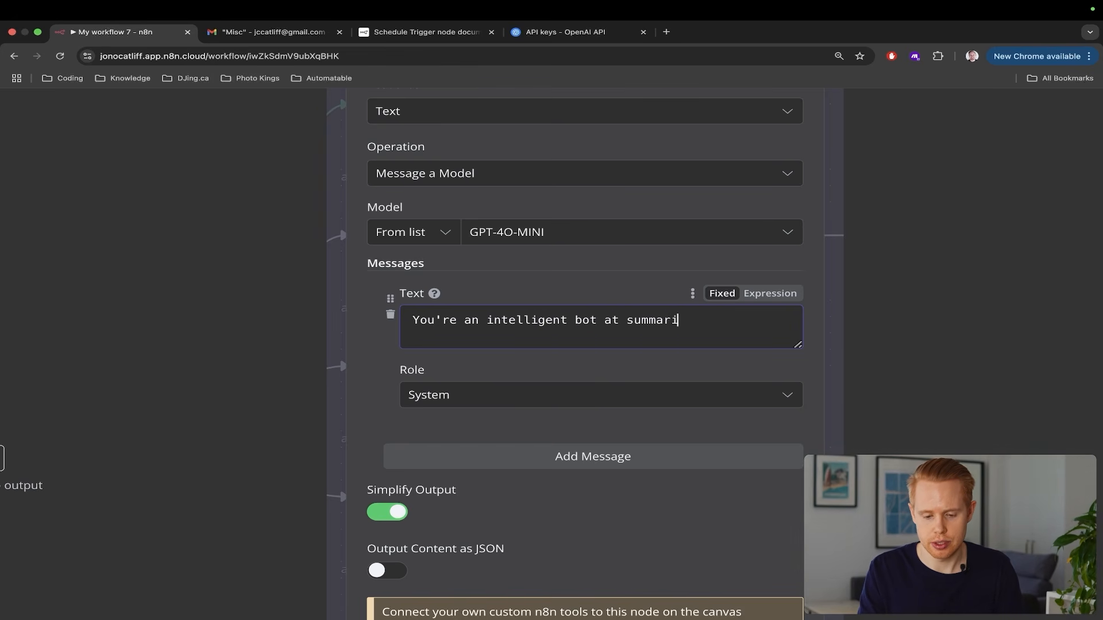
text(zing emails)
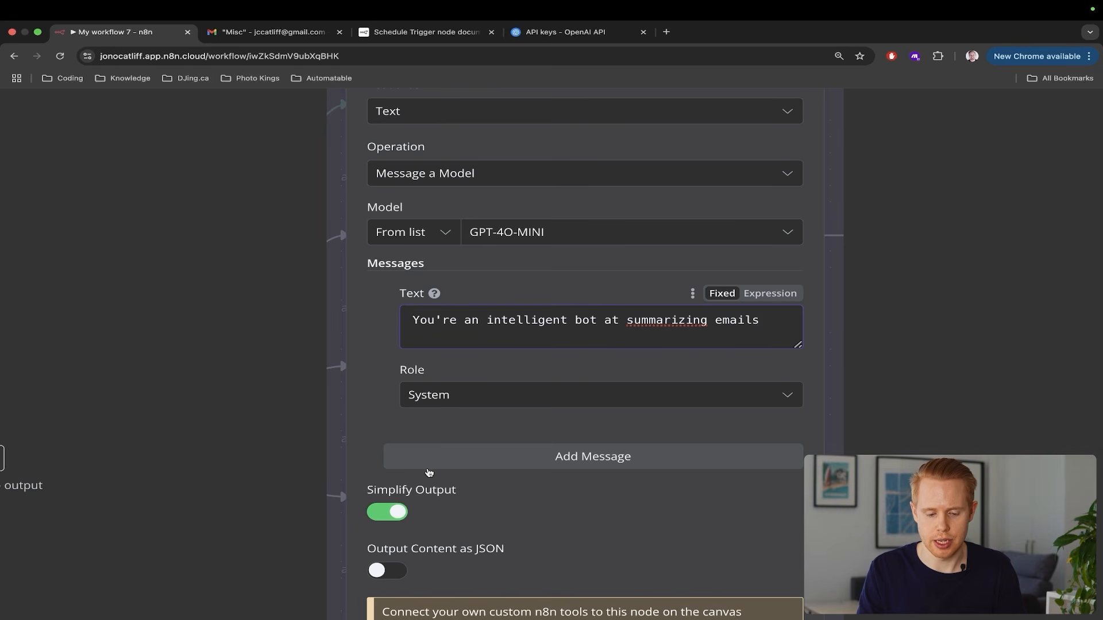
scroll(428, 471, down, 5)
Add an empty User message, test-run the workflow, and open the OpenAI node's output
click(493, 366)
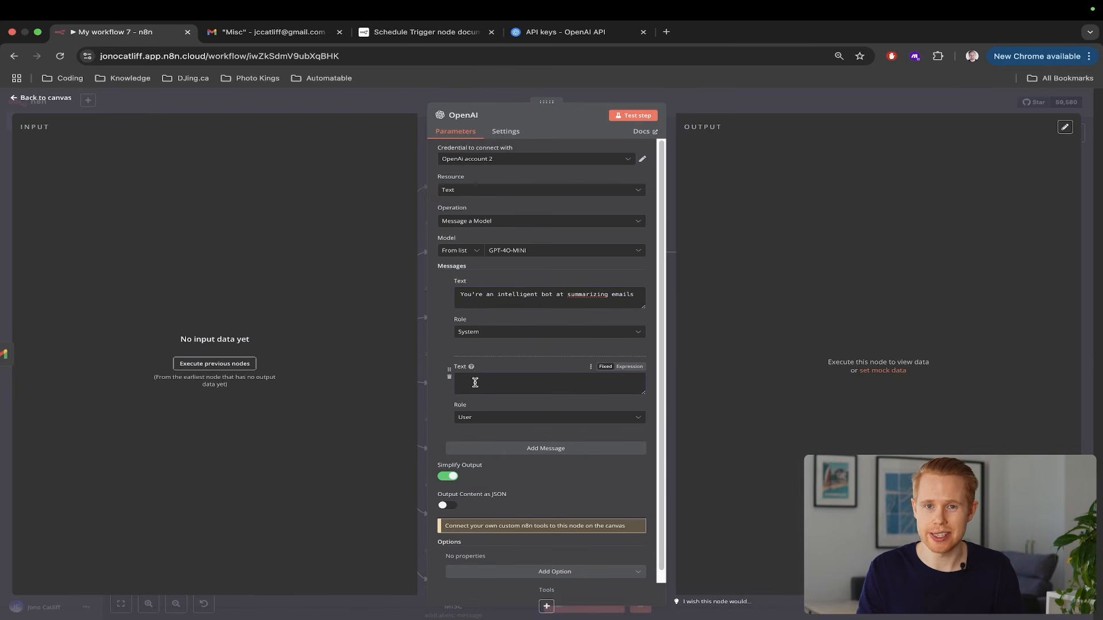
scroll(476, 383, up, 5)
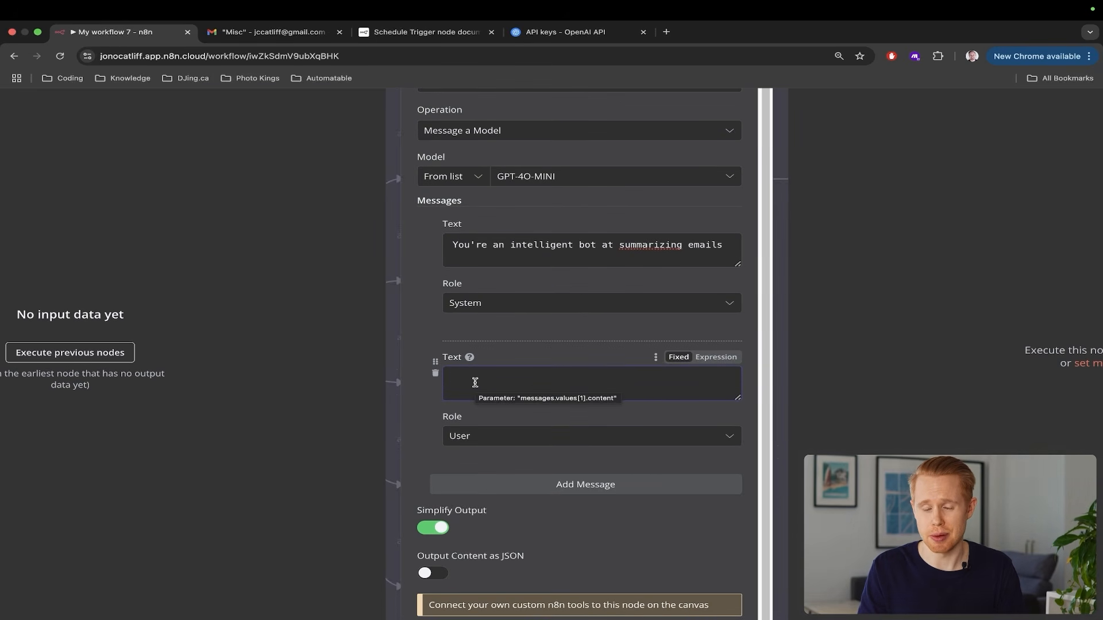
scroll(475, 383, down, 5)
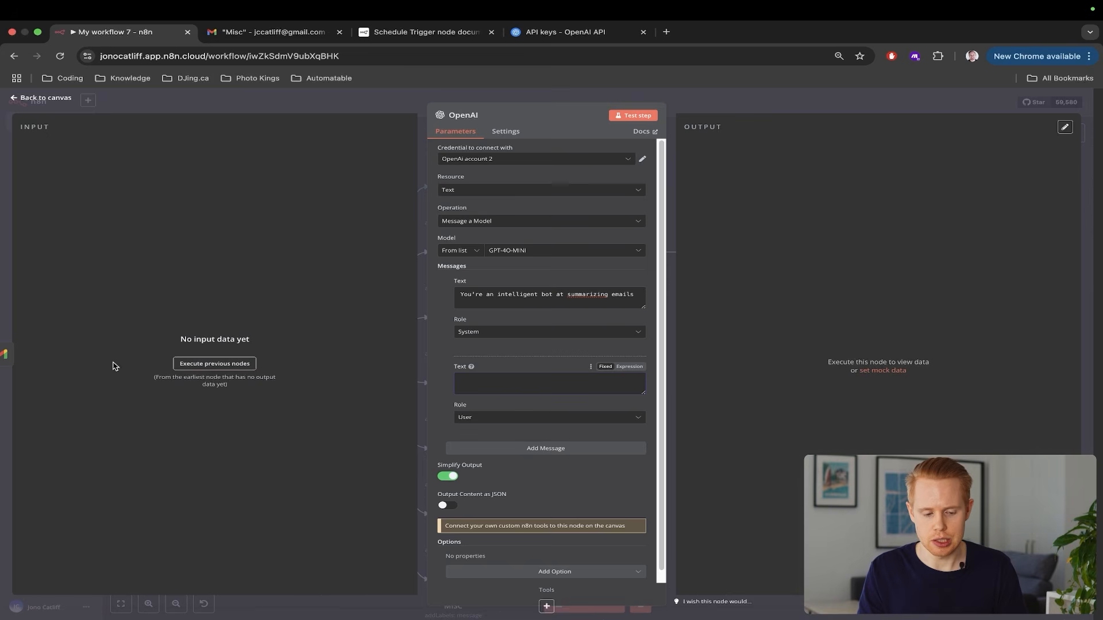
click(1095, 265)
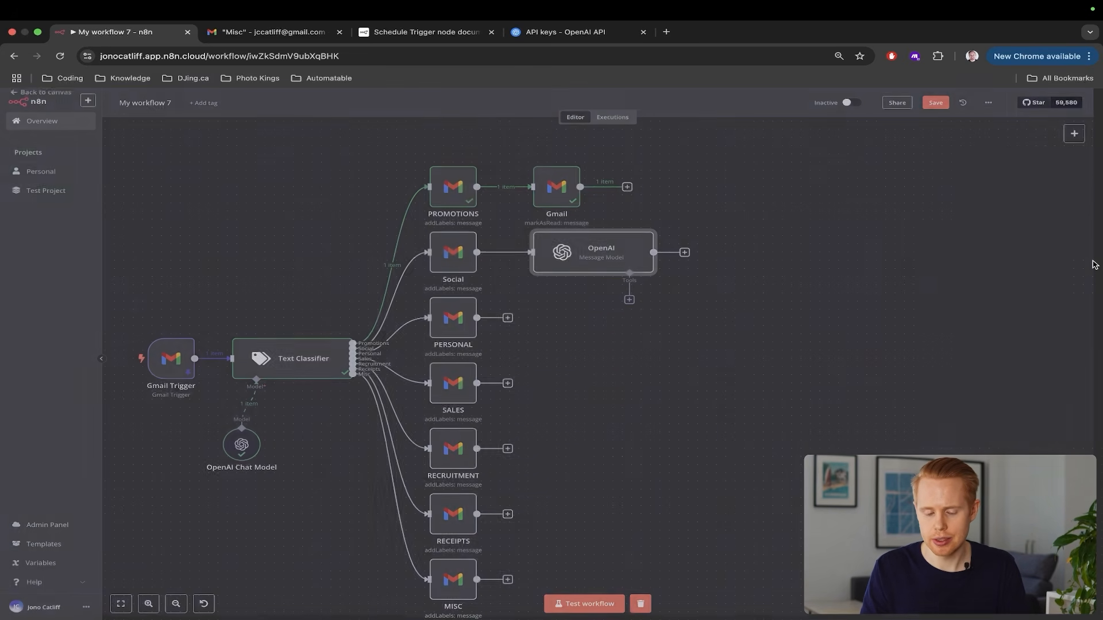
click(596, 607)
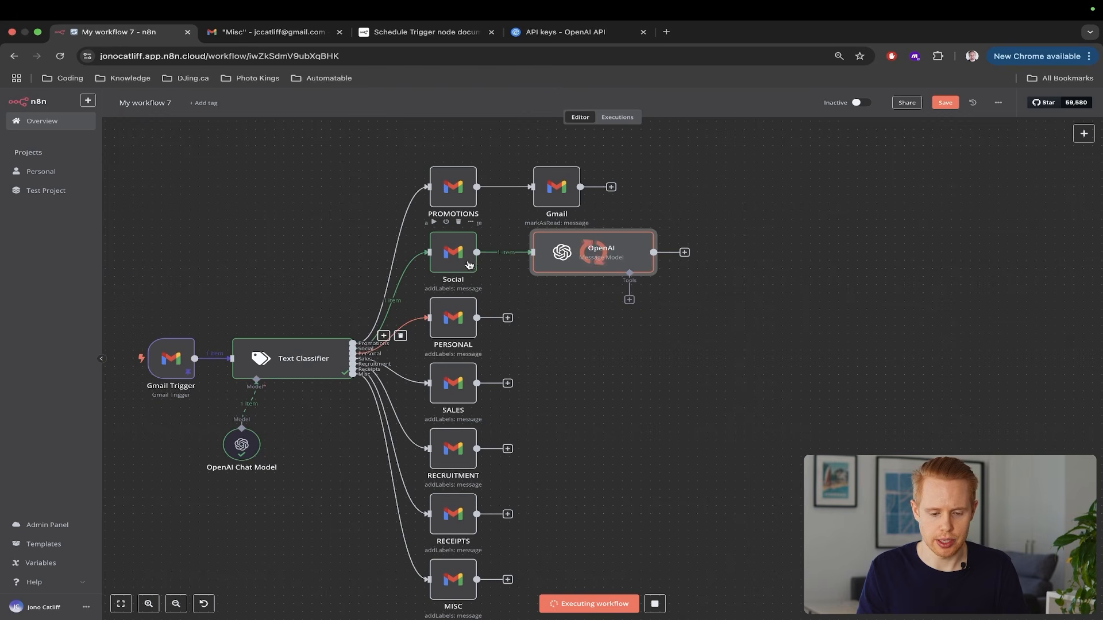
double_click(573, 260)
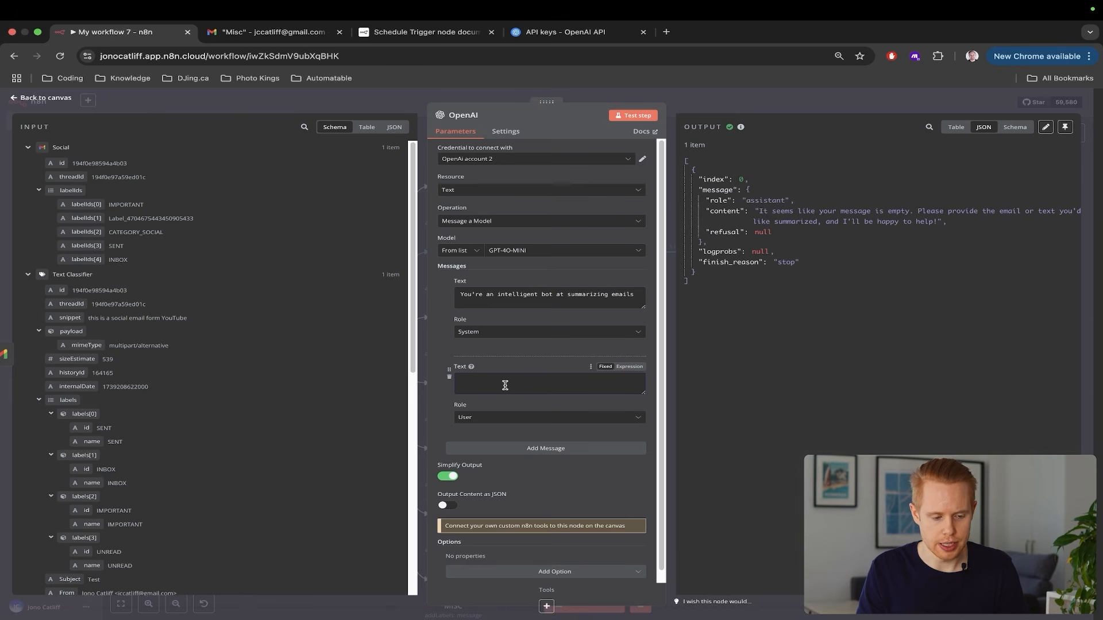
Fill the User message with Subject and Email body mapped from the trigger's subject and snippet
scroll(121, 342, down, 6)
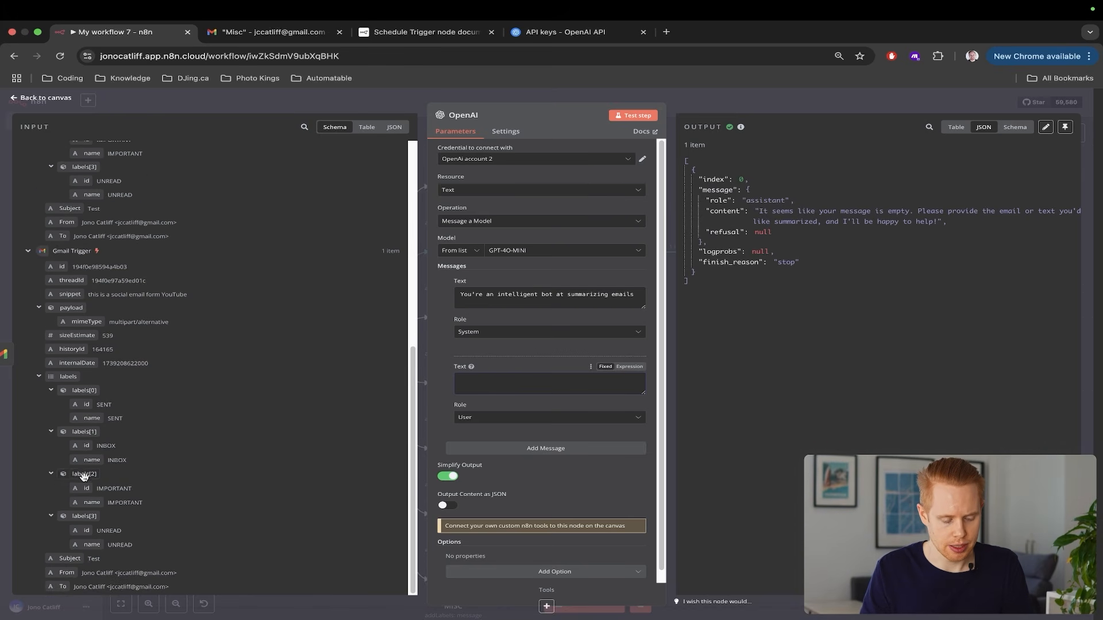
text(Subject:)
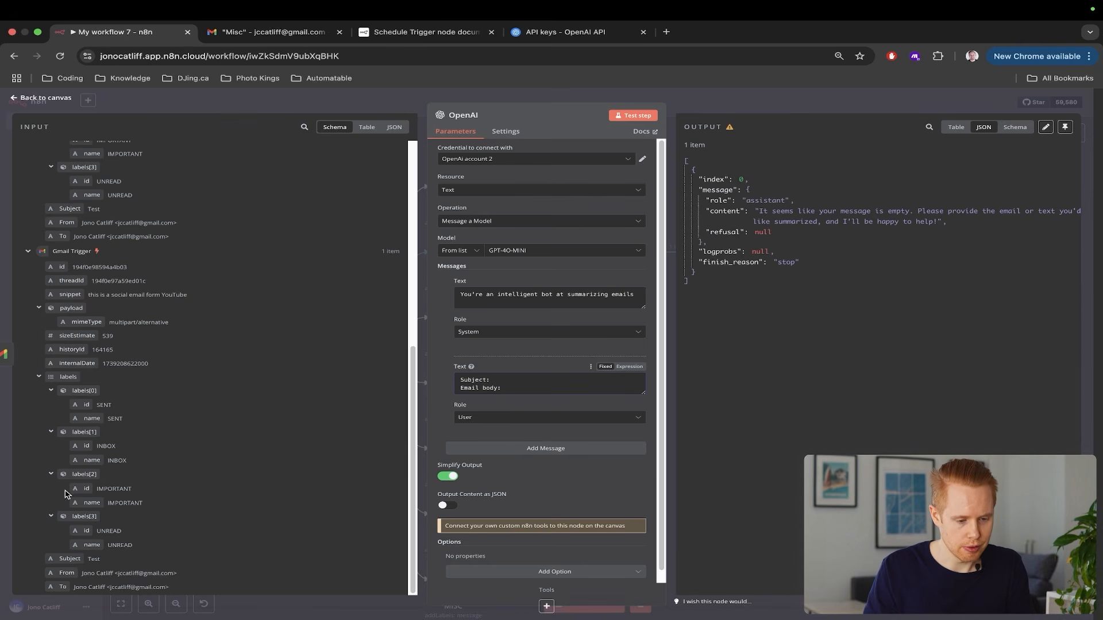
drag(74, 296, 518, 390)
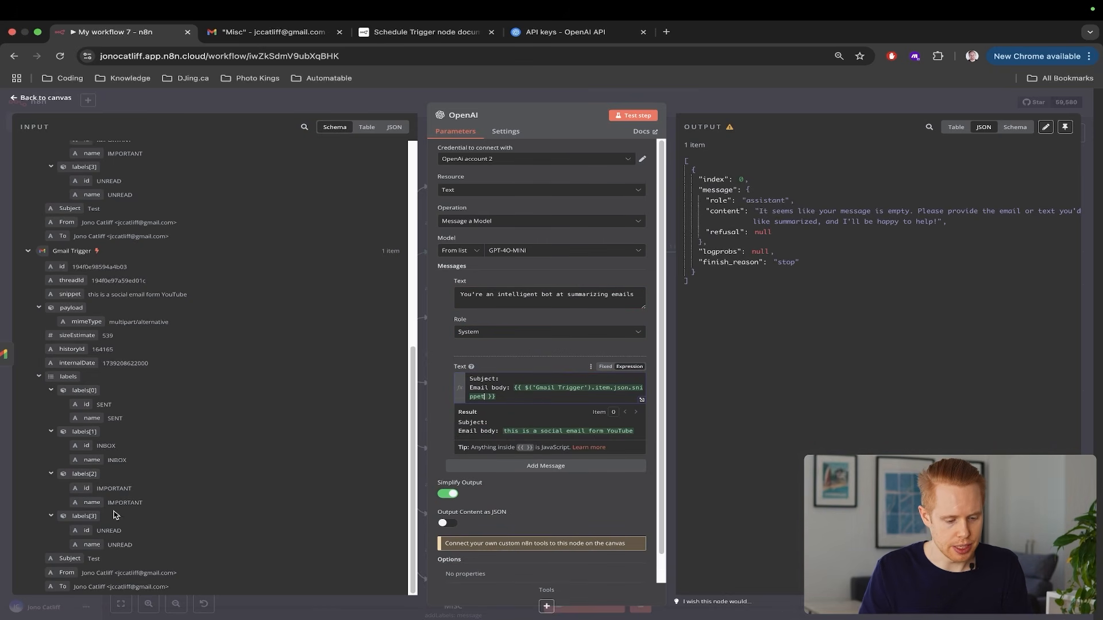
drag(70, 559, 510, 381)
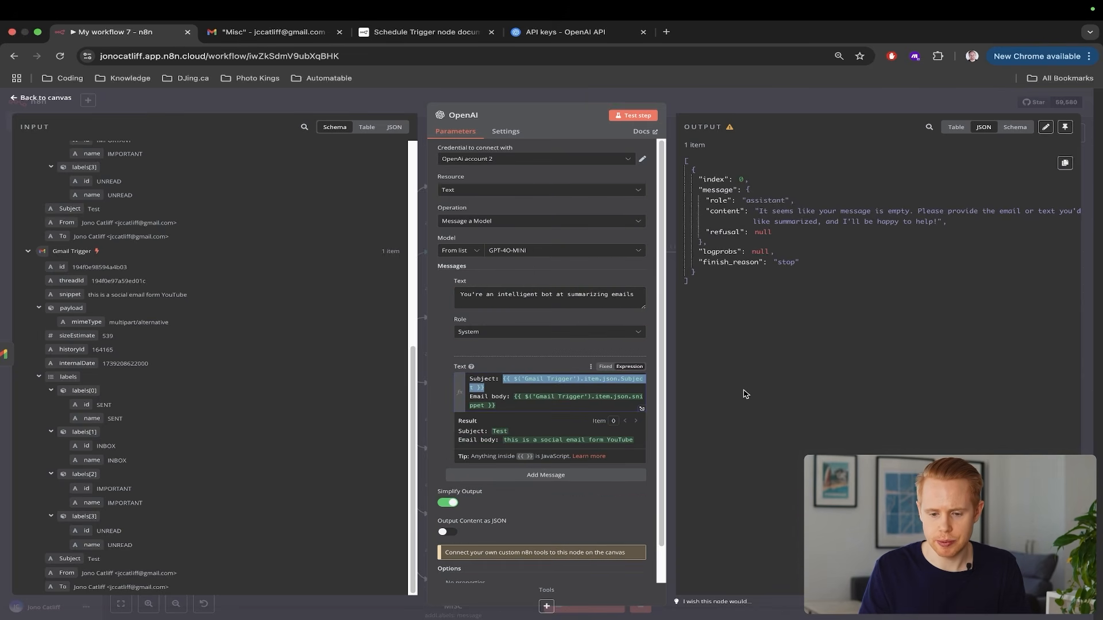
click(1090, 269)
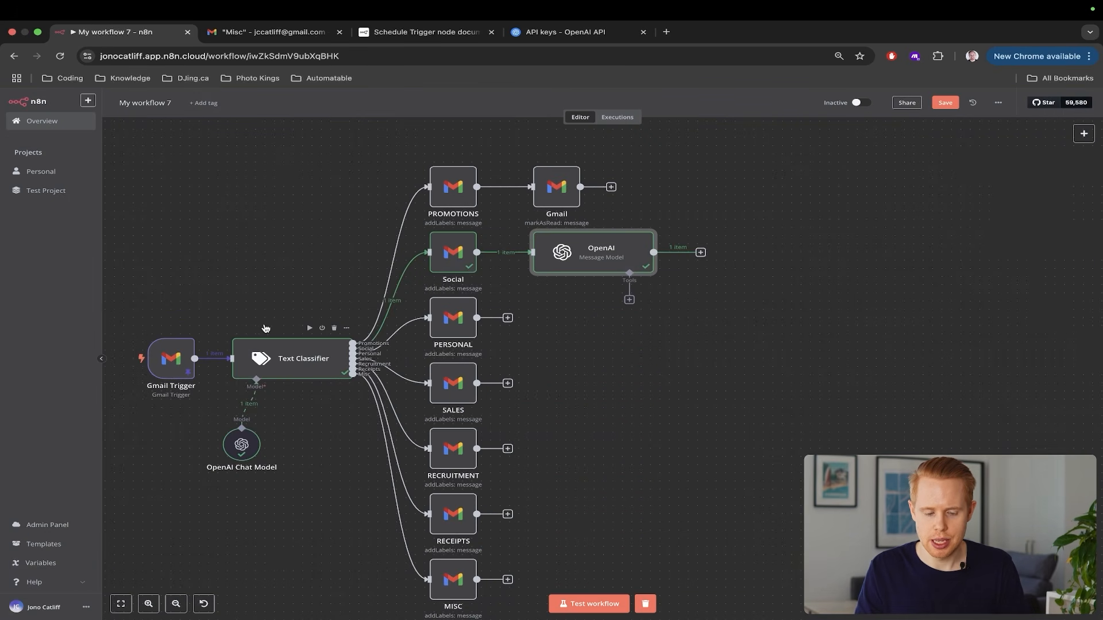
Open the Test email in Gmail, then rerun the workflow and open the OpenAI node
key(ctrl+Tab)
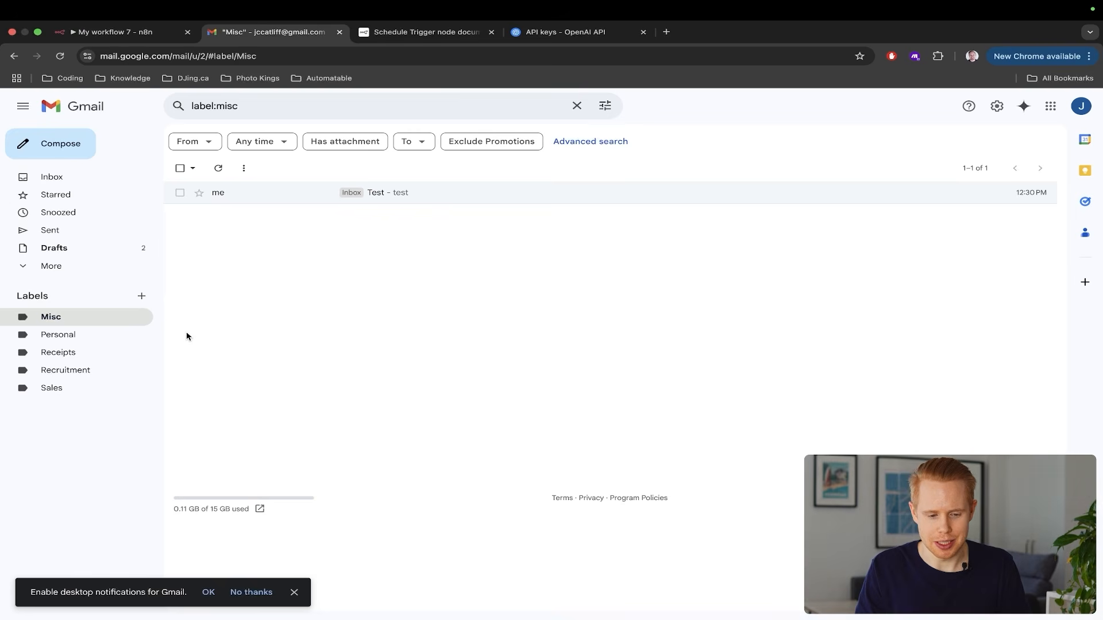
click(259, 193)
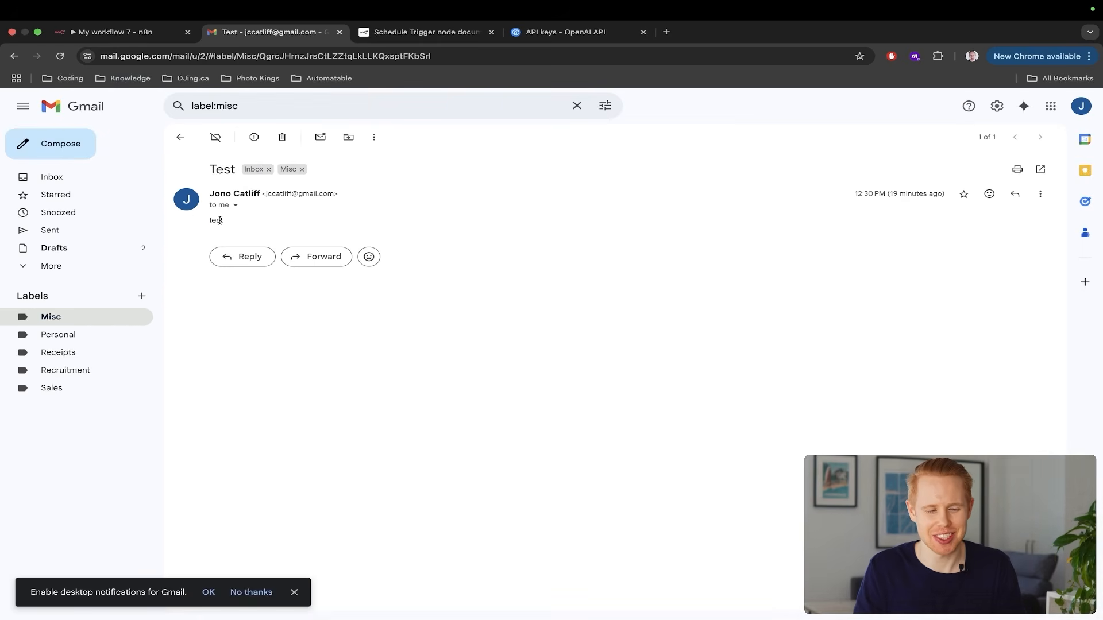
key(ctrl+shift+Tab)
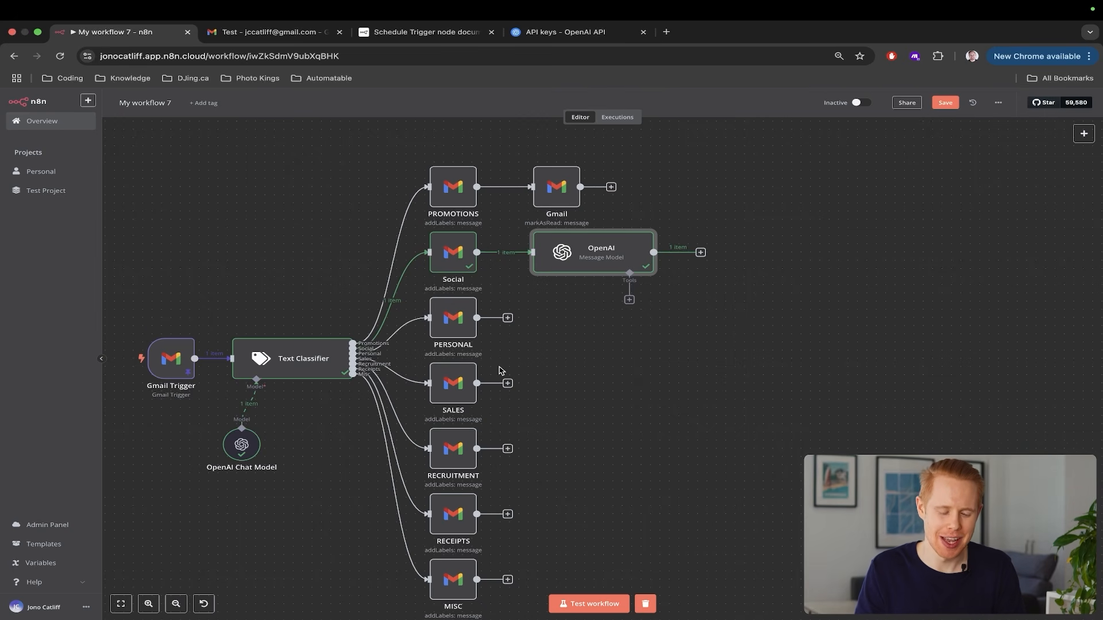
scroll(499, 370, left, 2)
click(589, 604)
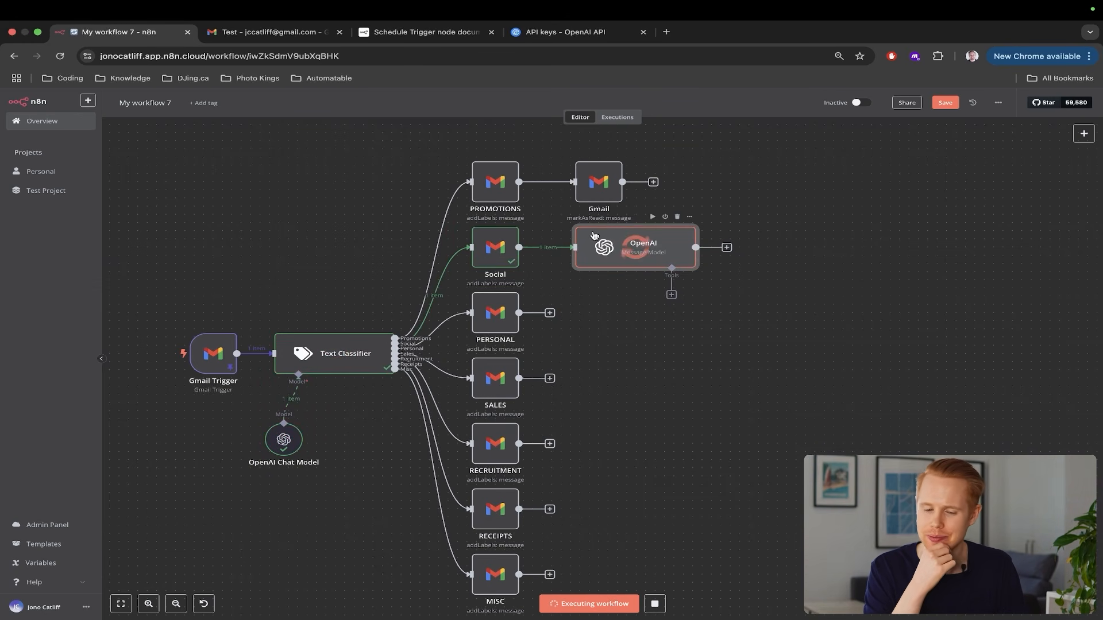
double_click(640, 248)
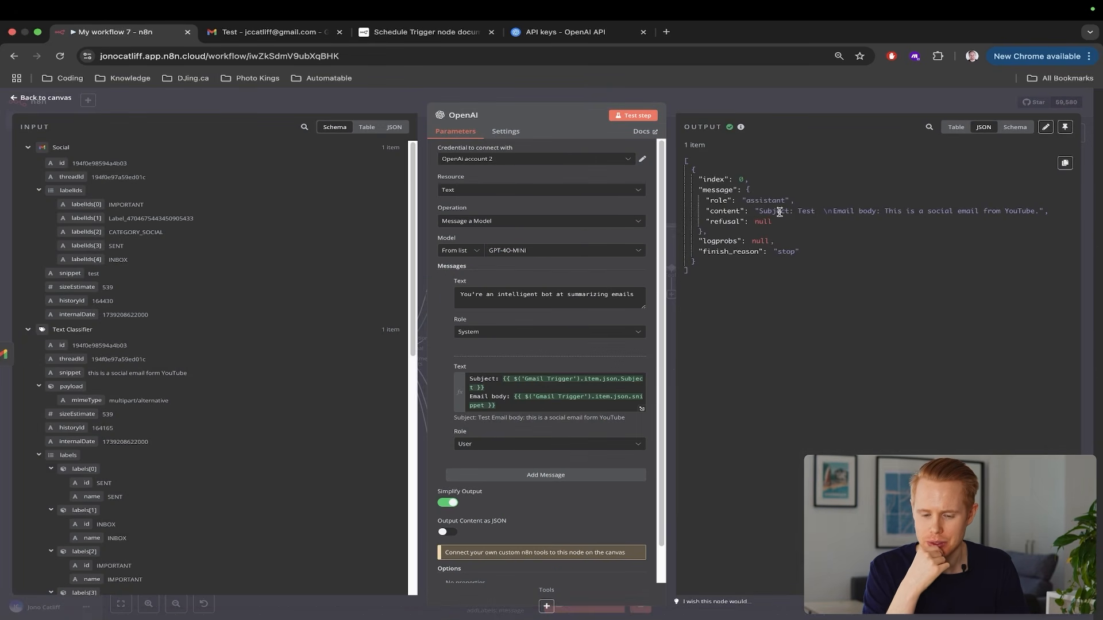
Compare the OpenAI node's generated reply content with the Gmail email, then return to the canvas
scroll(779, 212, up, 5)
scroll(779, 212, right, 3)
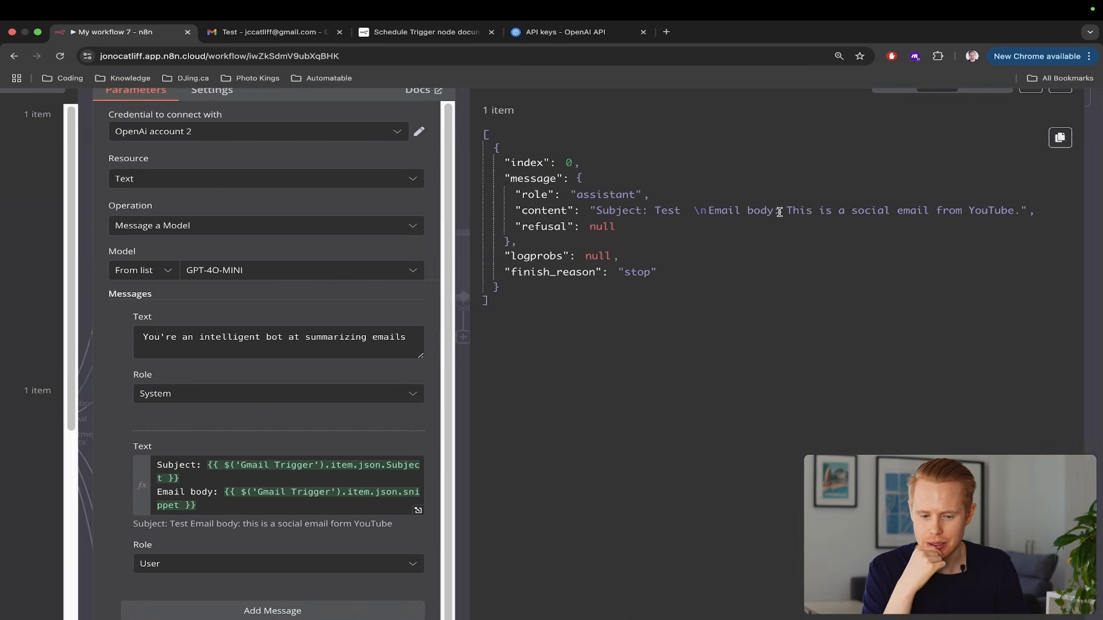
scroll(780, 212, right, 1)
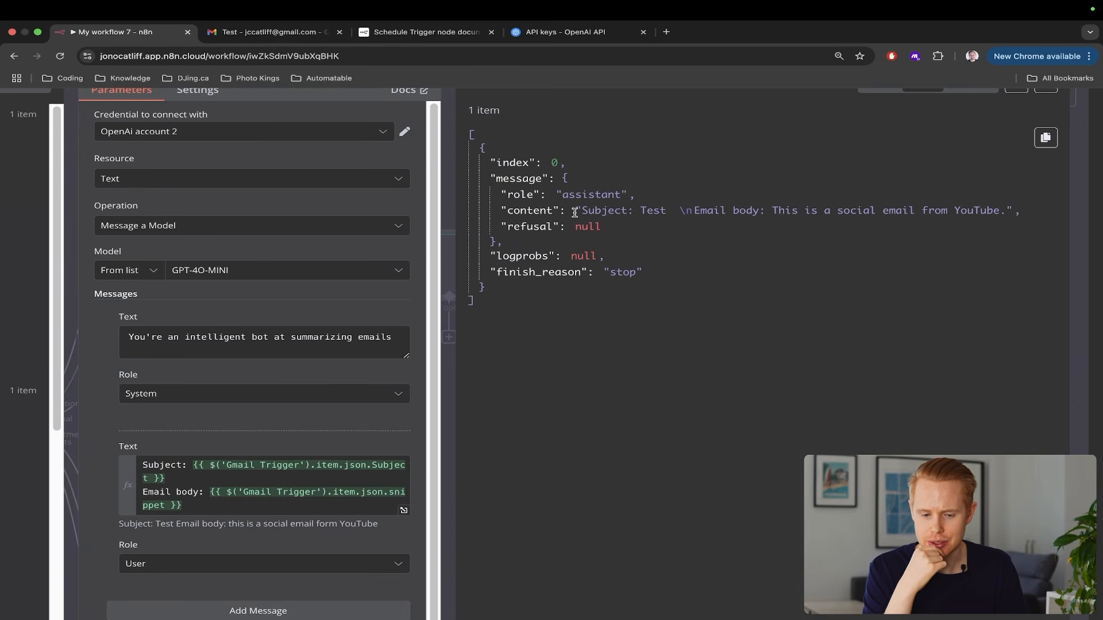
drag(581, 210, 1005, 213)
scroll(1004, 213, down, 5)
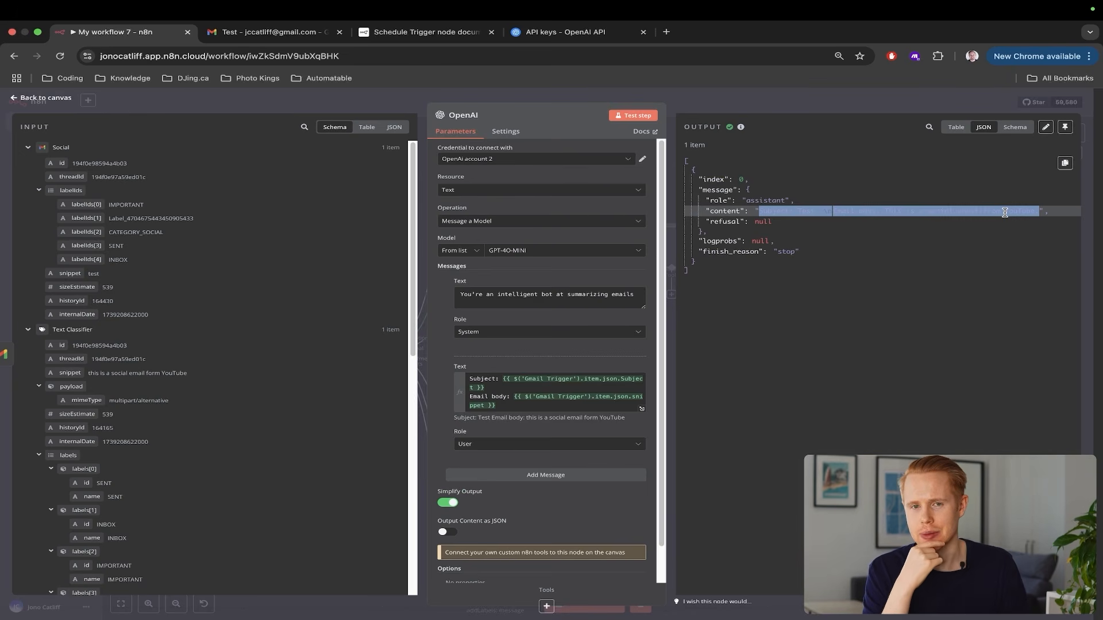
key(ctrl+Tab)
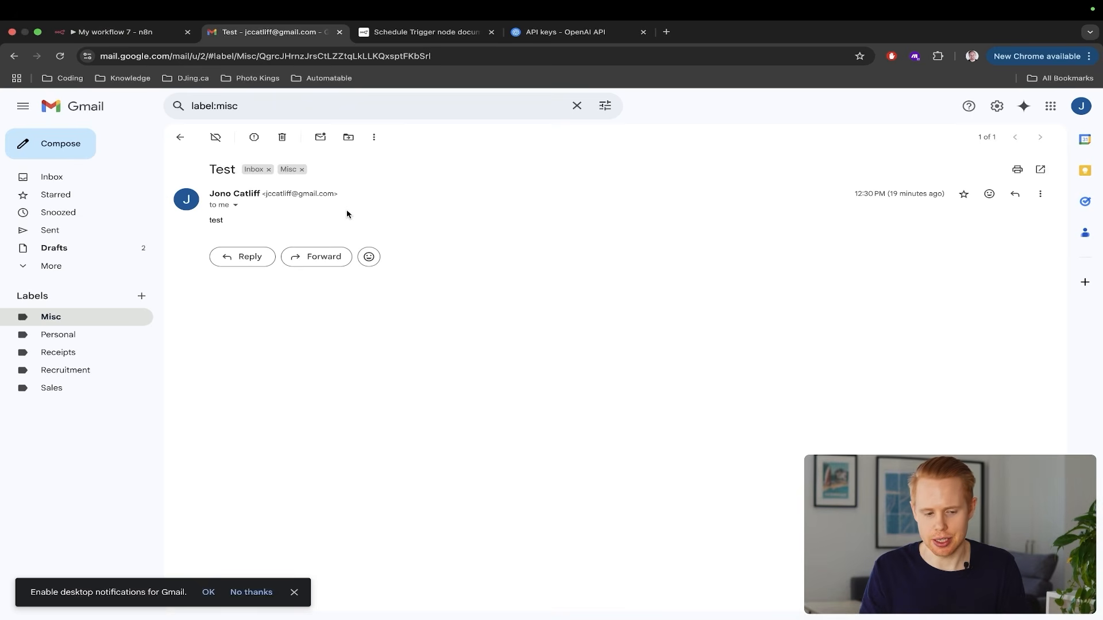
key(ctrl+shift+Tab)
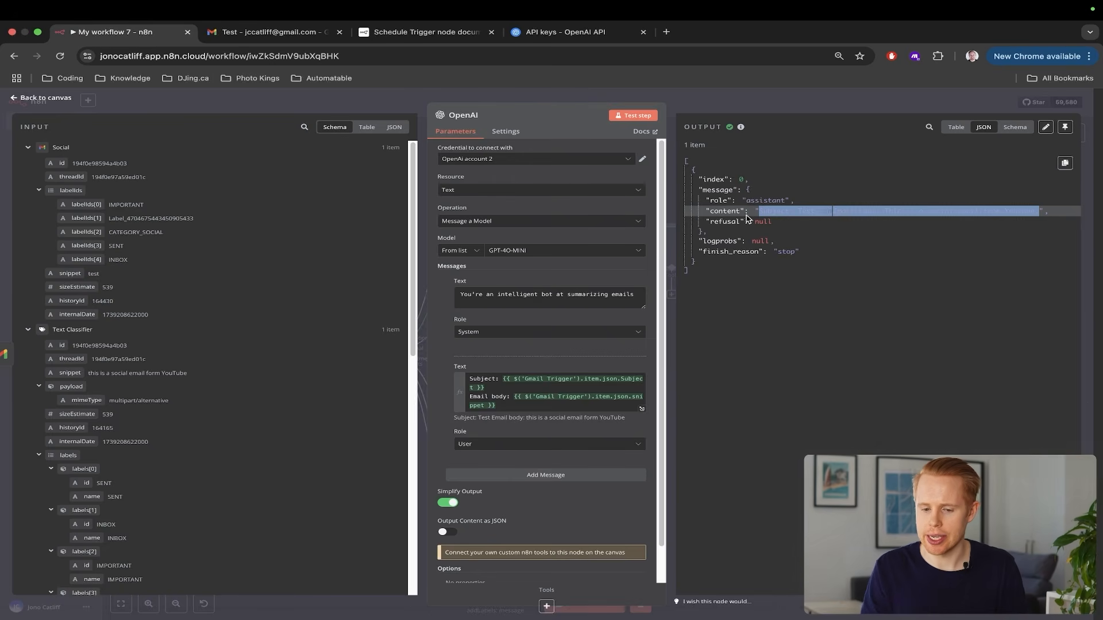
click(763, 211)
drag(760, 211, 1033, 211)
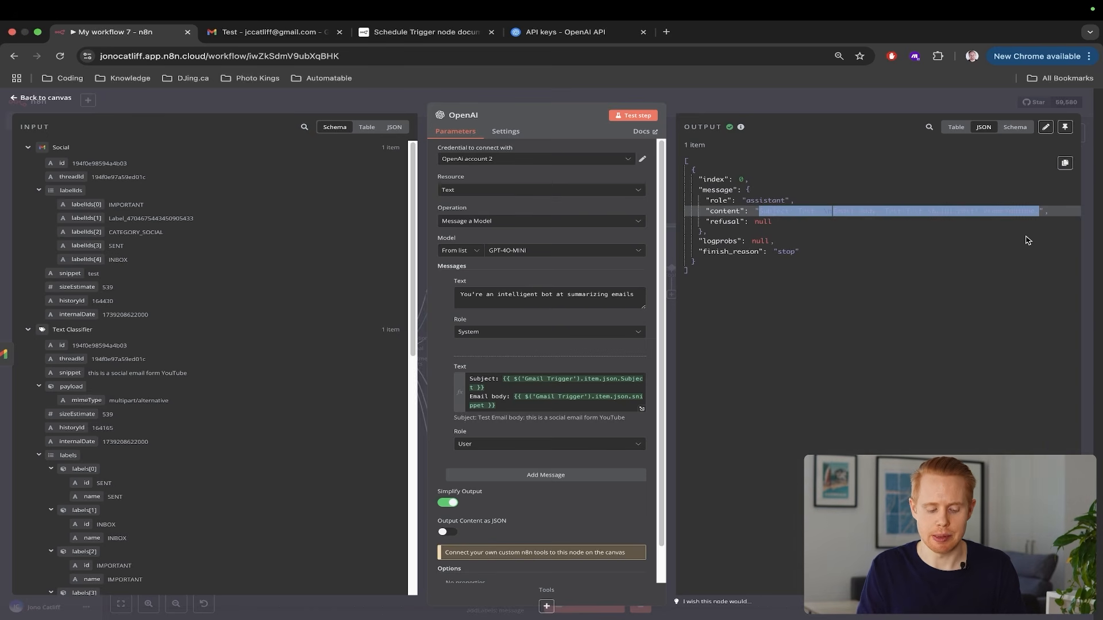
key(Escape)
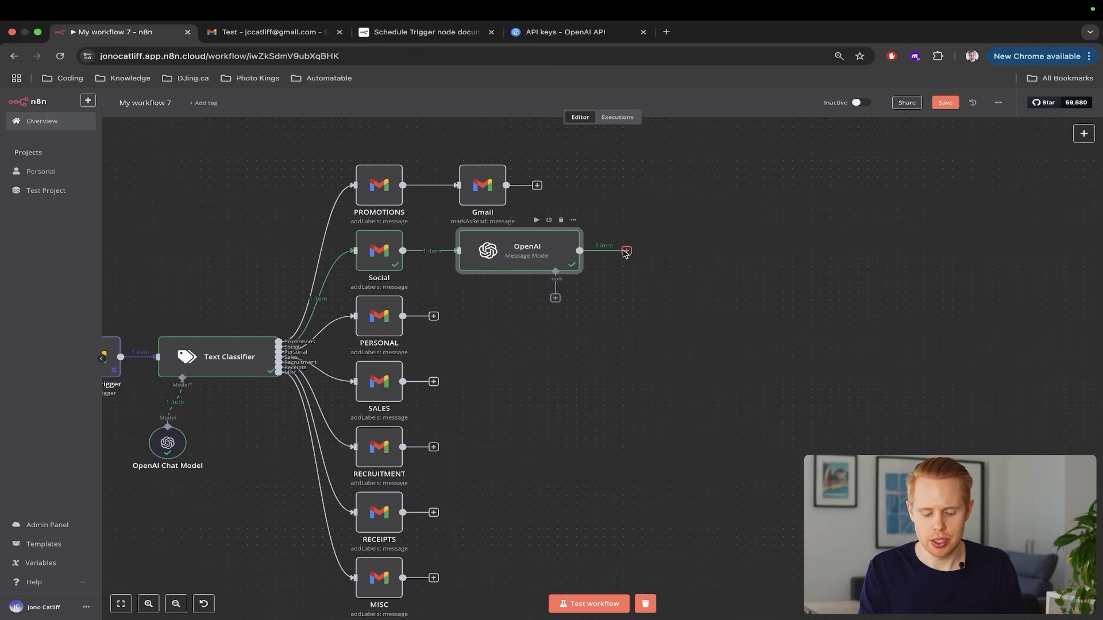
key(super+t)
Open the Email Summary n8n sheet and check headers ID, Date, Subject Line, Summary, Snippet
text(sheet)
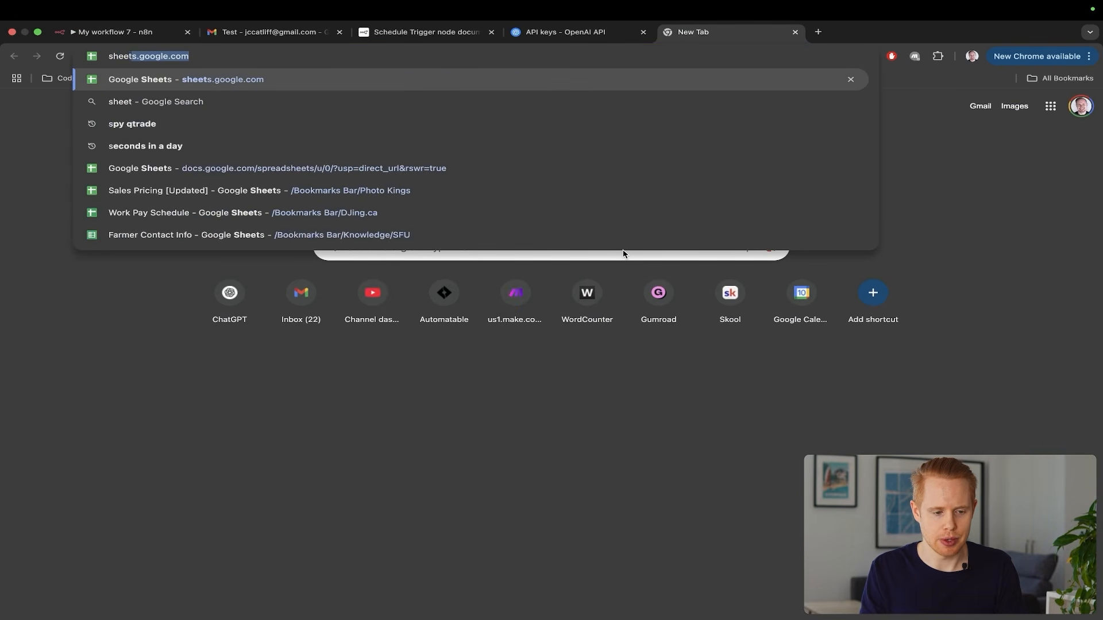
key(Return)
drag(672, 31, 257, 32)
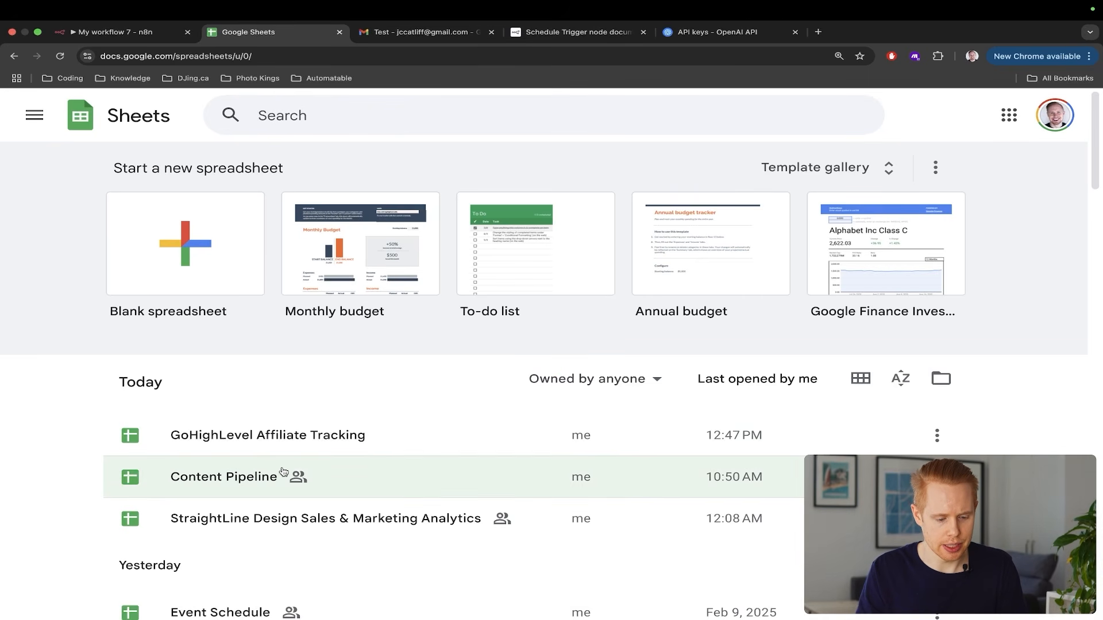
scroll(282, 475, down, 3)
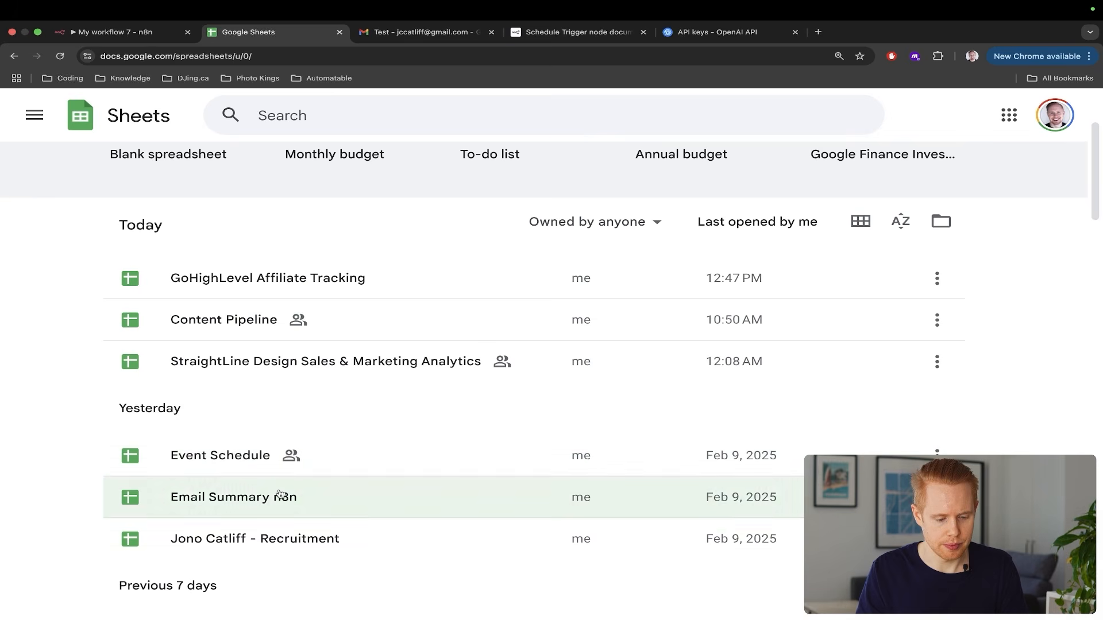
click(280, 495)
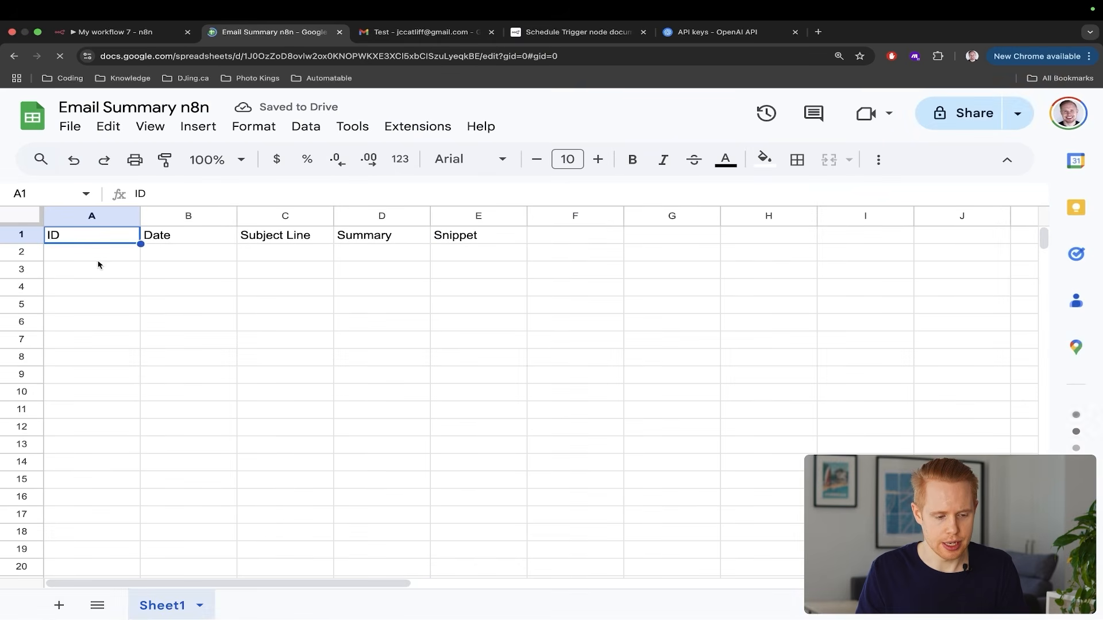
click(8, 236)
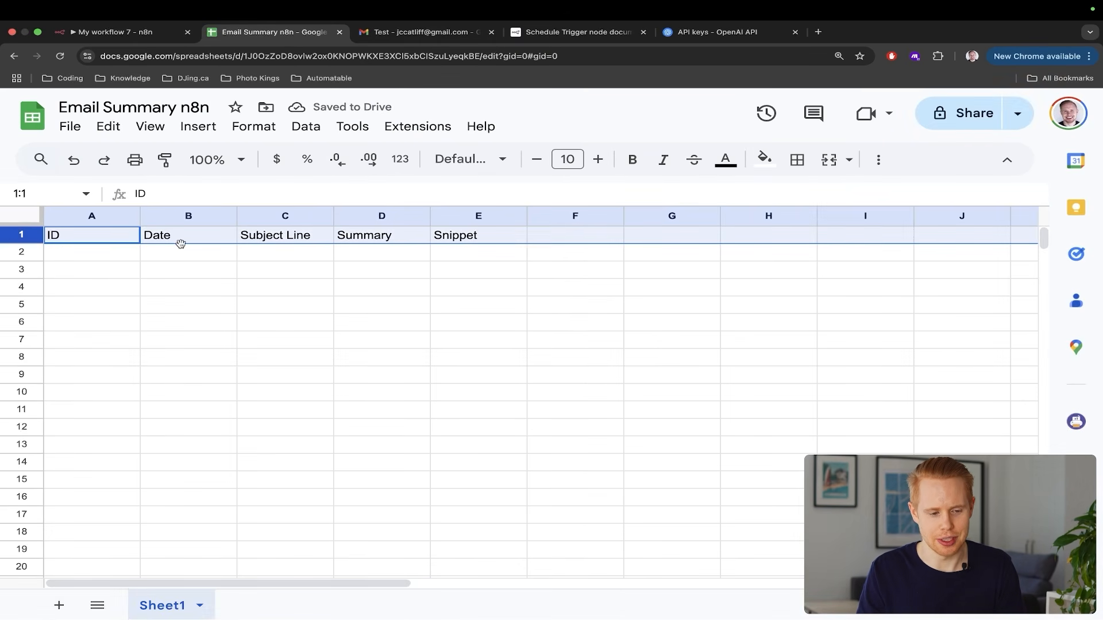
drag(114, 241, 483, 236)
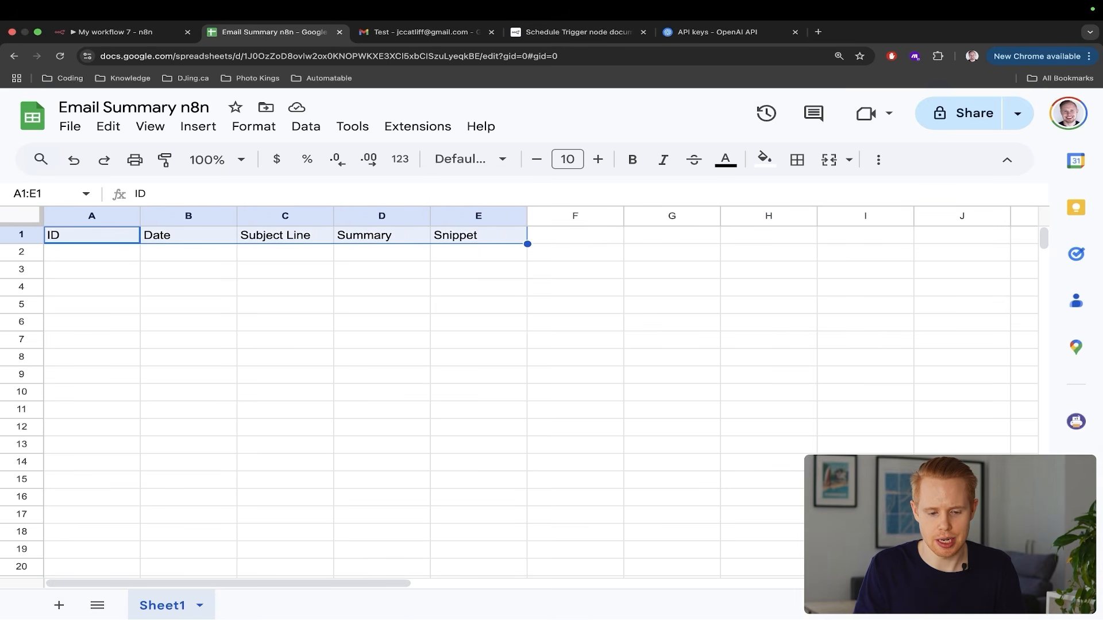
key(ctrl+shift+Tab)
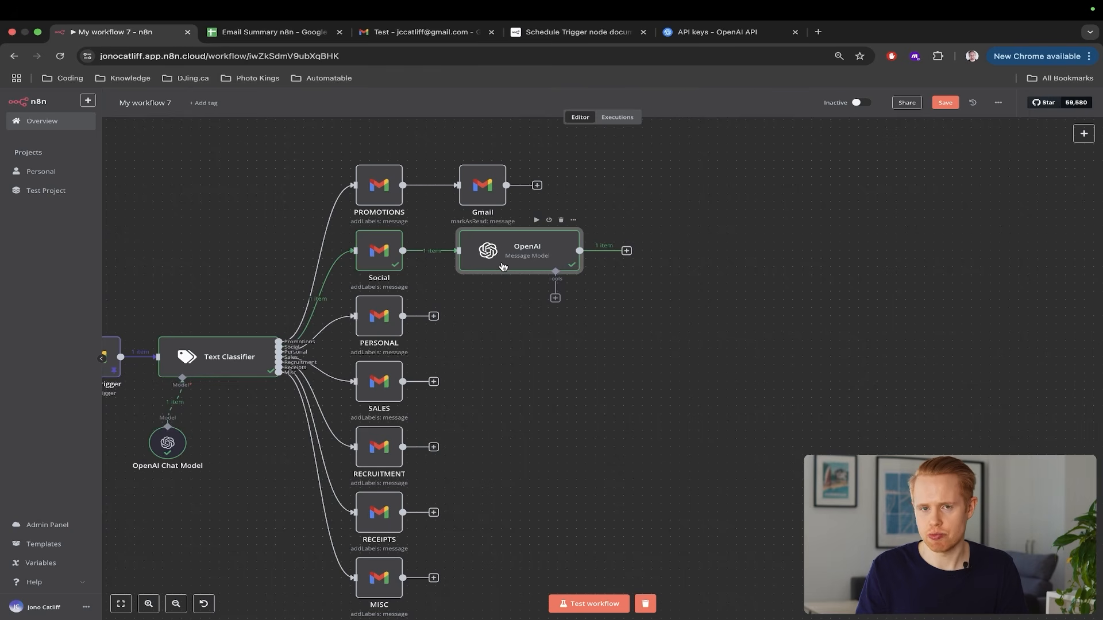
Add a Google Sheets 'Append or update row in sheet' node after the OpenAI node
click(626, 250)
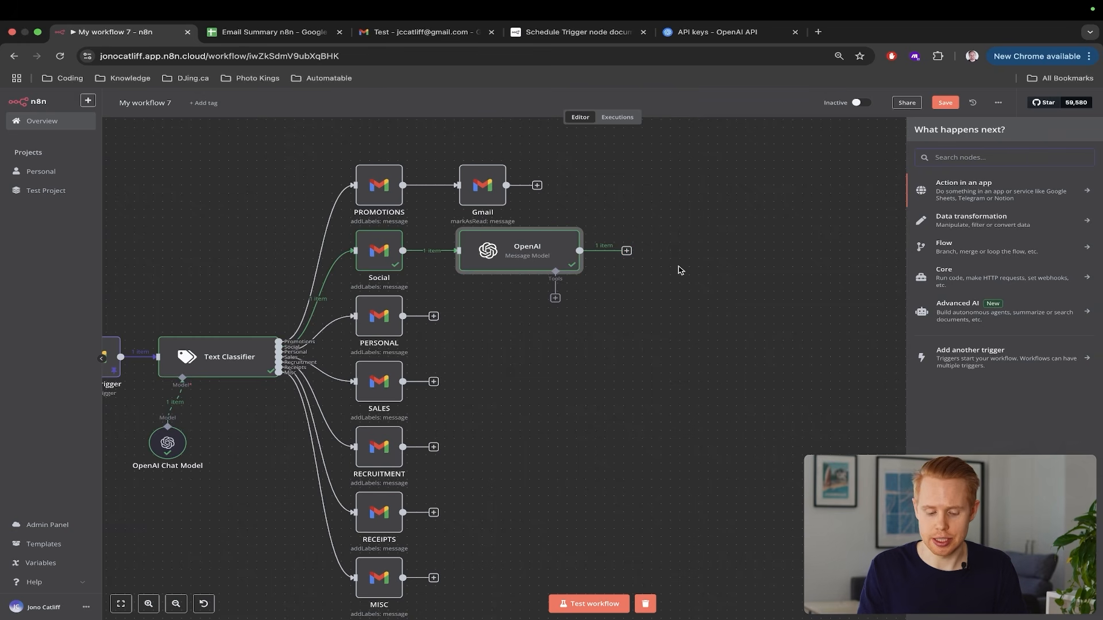
text(google sheets)
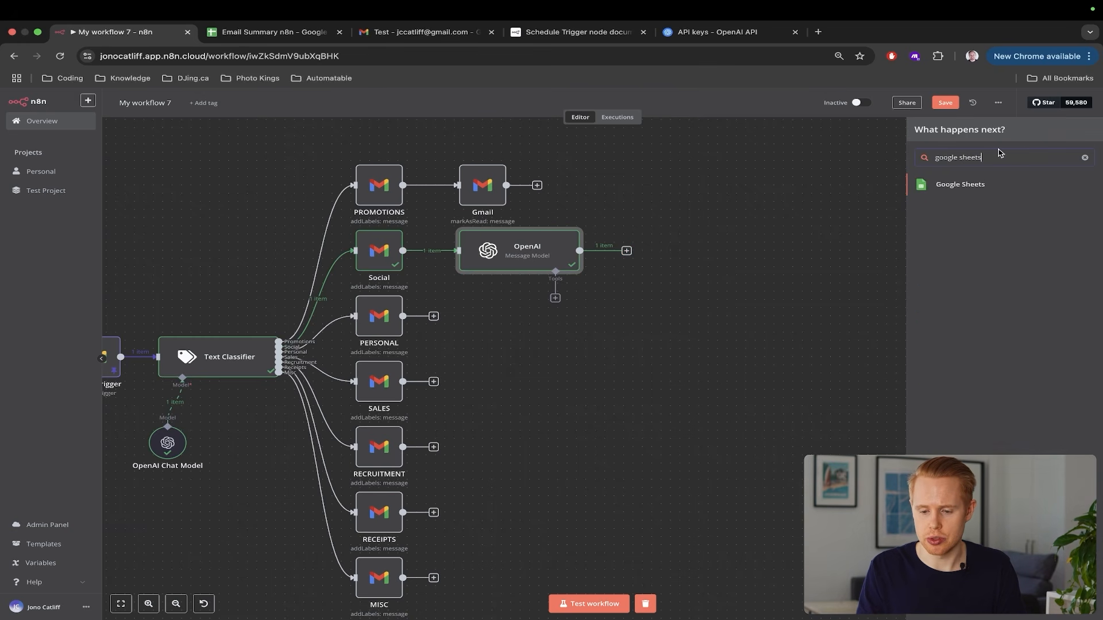
click(997, 184)
text(add)
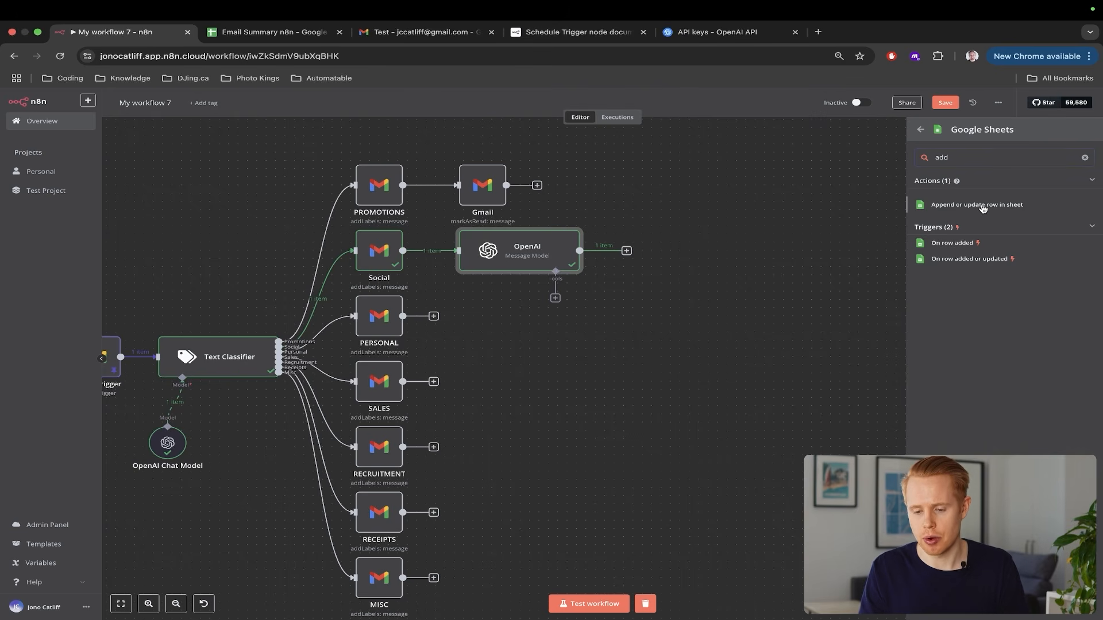
click(983, 209)
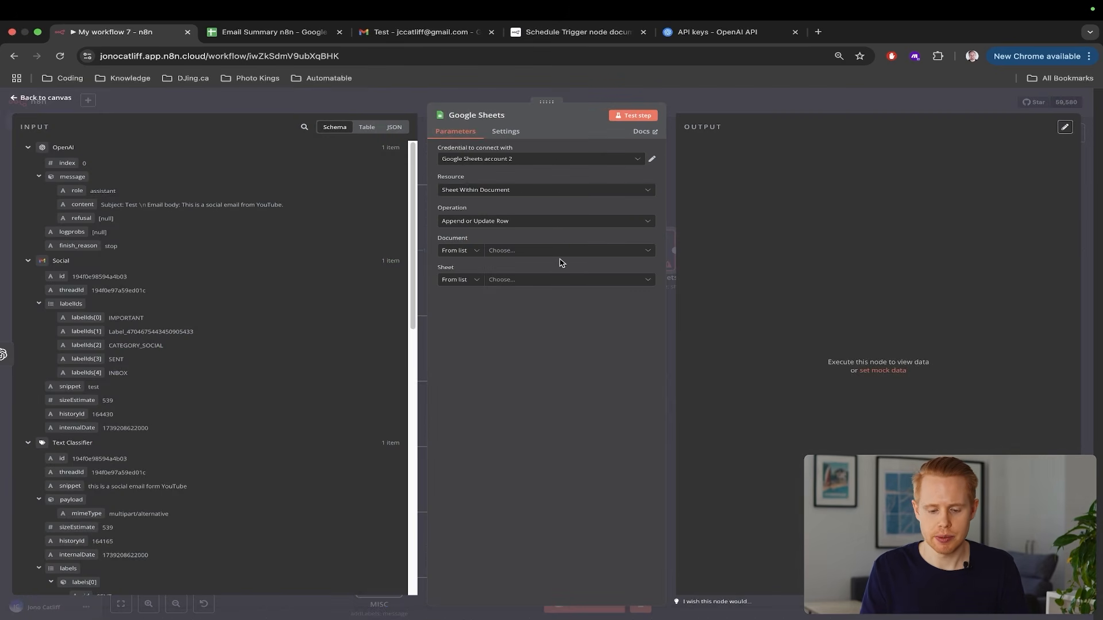
key(ctrl+Tab)
key(ctrl+shift+Tab)
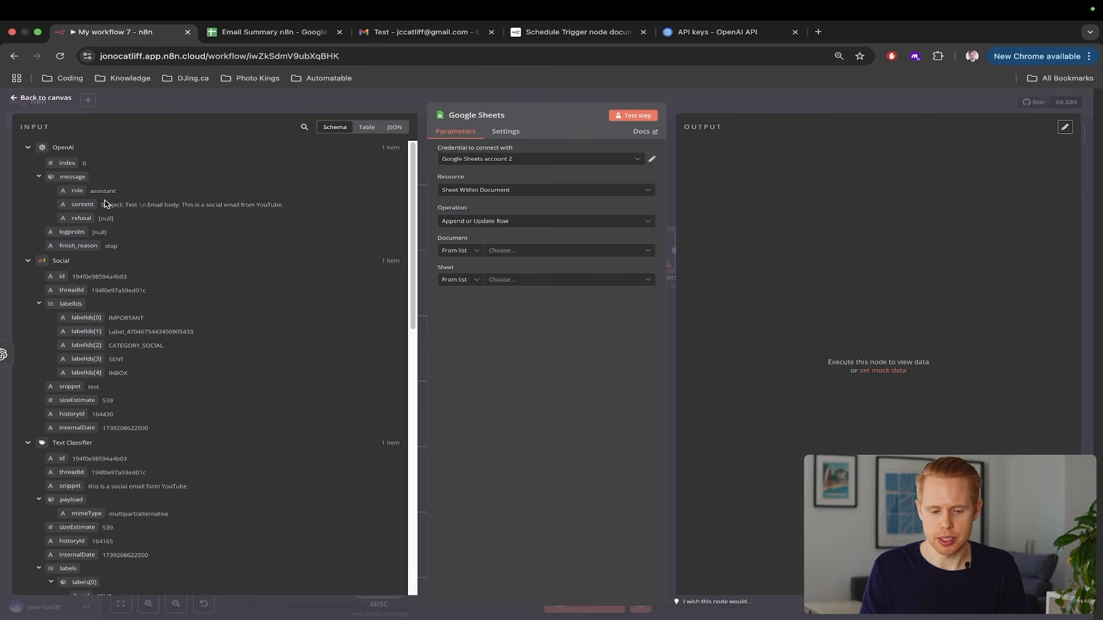
Keep the existing Google Sheets account and set the Document to Email Summary n8n
click(488, 165)
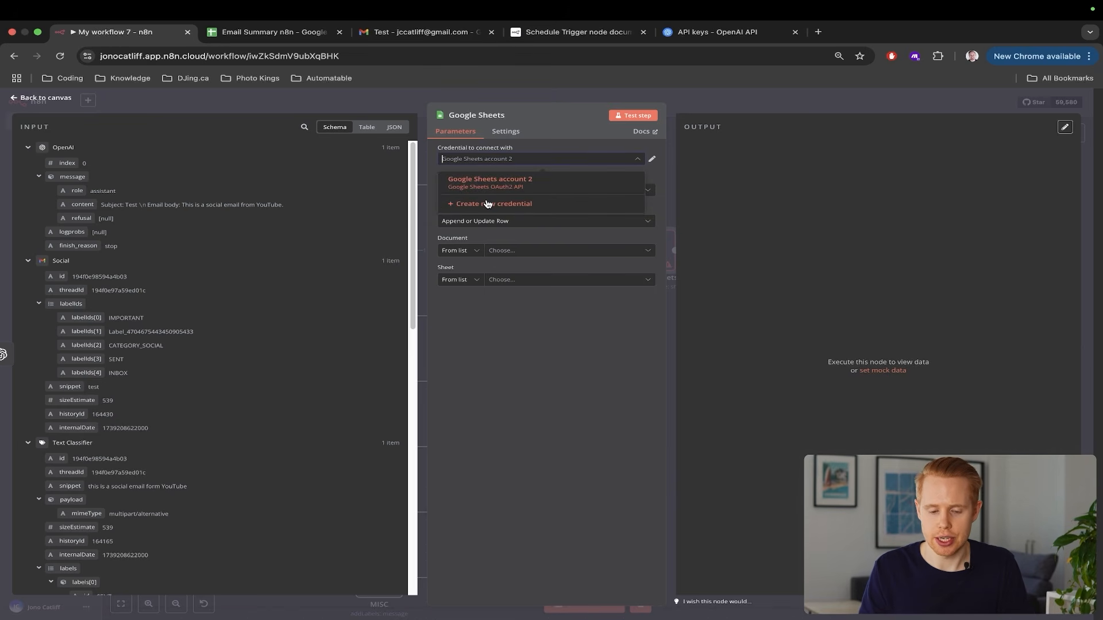
click(487, 204)
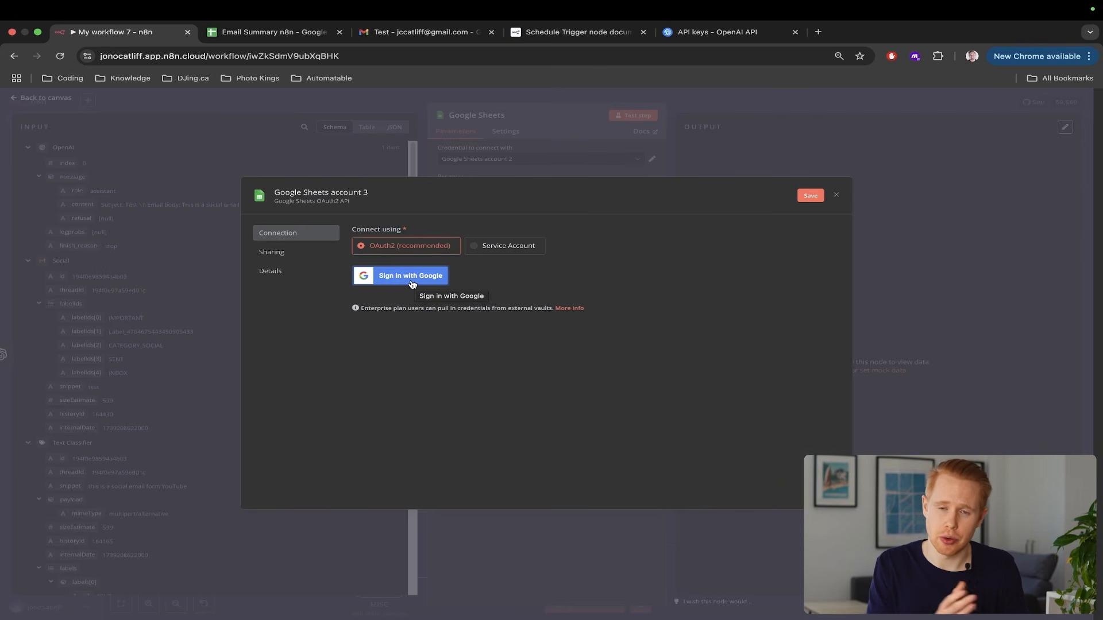
key(Escape)
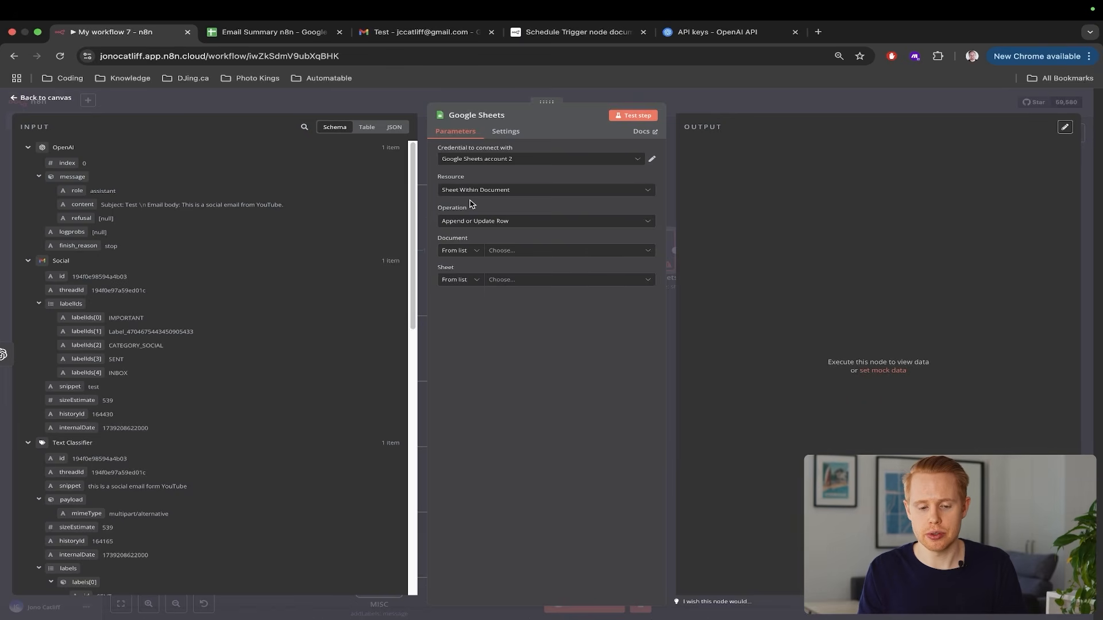
scroll(471, 204, up, 5)
scroll(471, 204, up, 2)
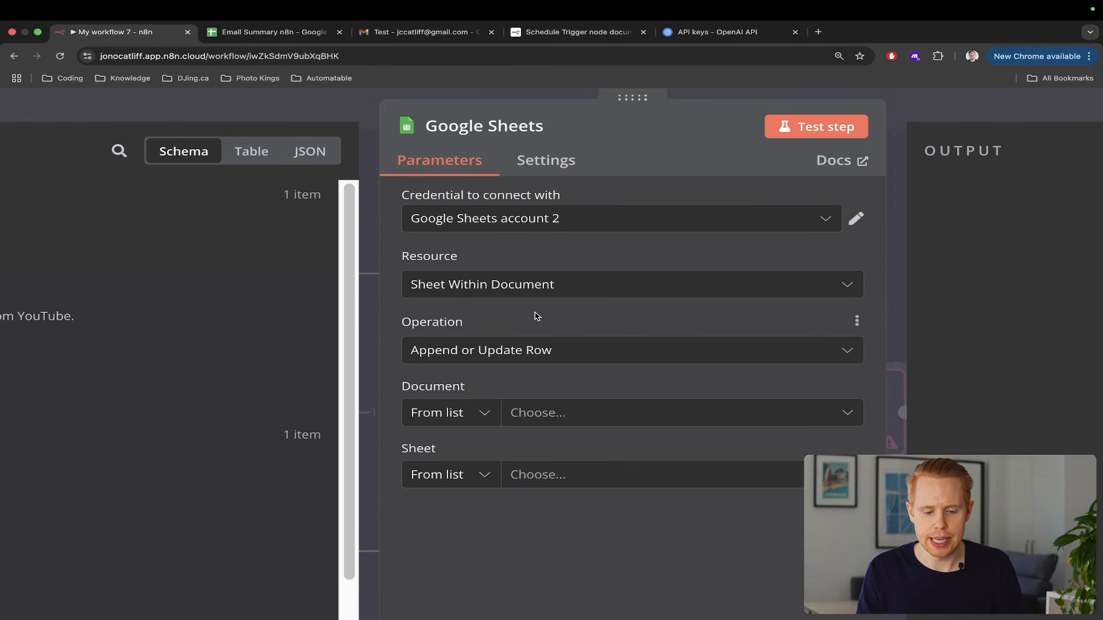
scroll(537, 317, down, 2)
click(530, 366)
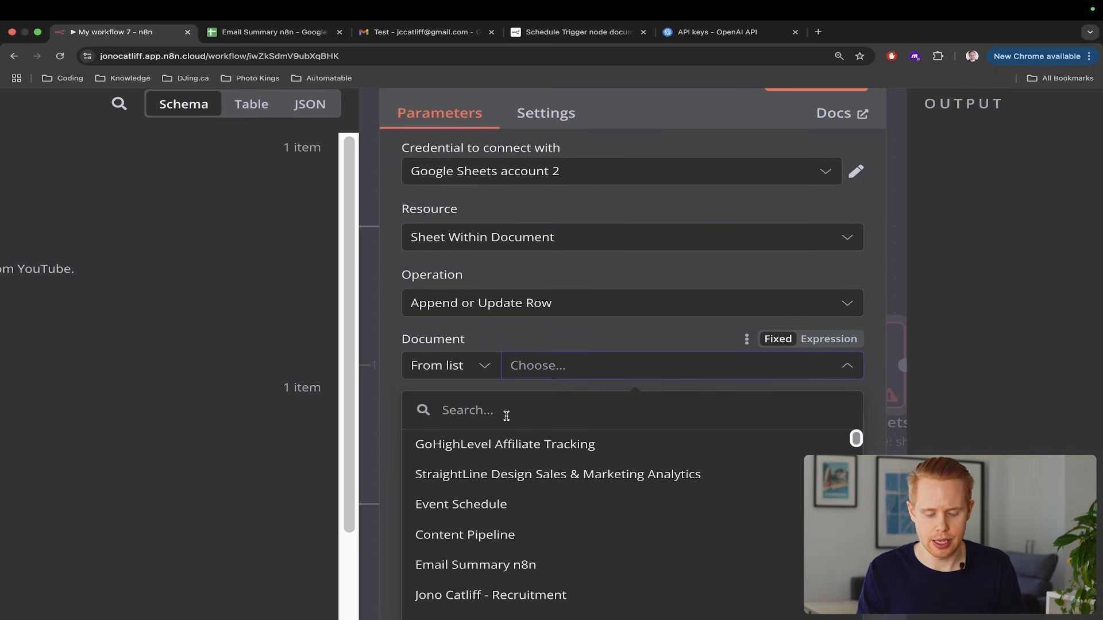
click(498, 566)
Keep the Append or Update Row operation and bring up the document's sheet list
scroll(602, 387, right, 4)
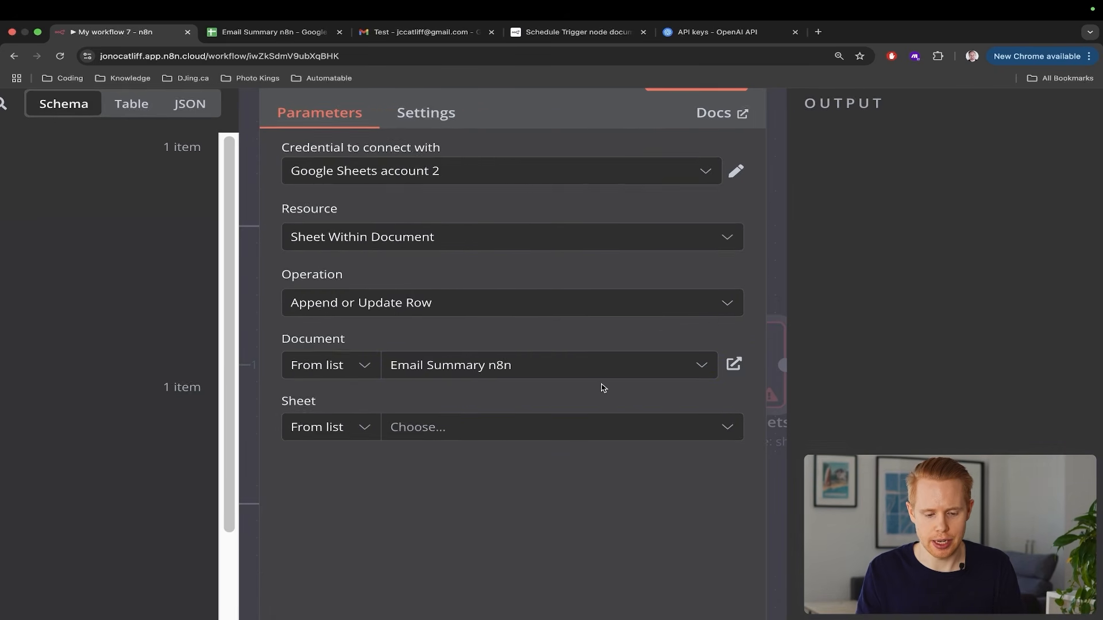
click(370, 301)
scroll(397, 415, down, 1)
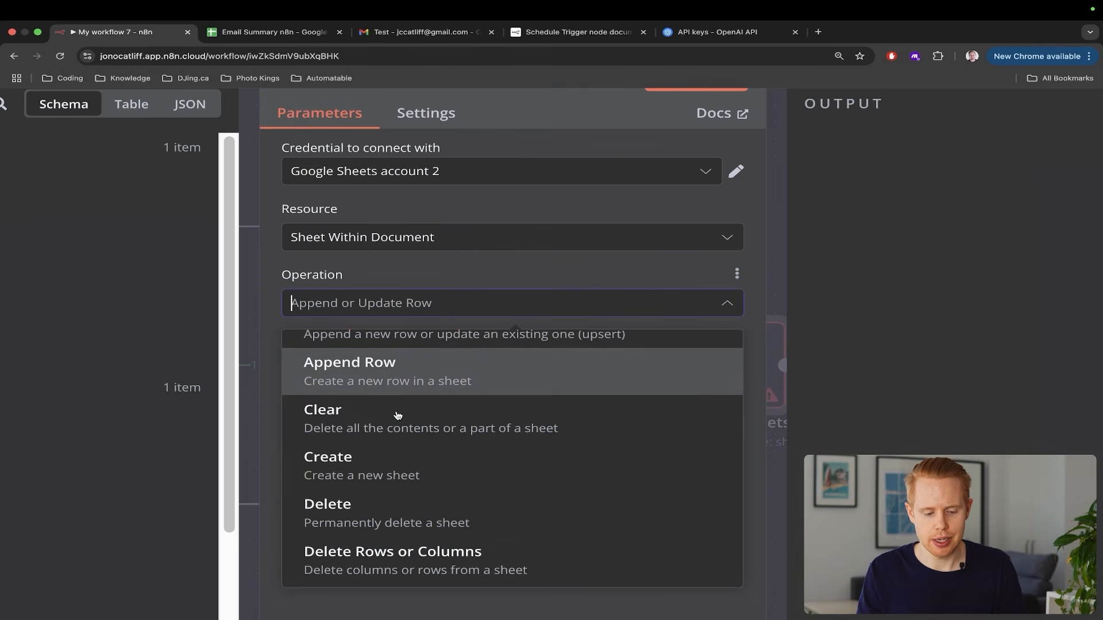
scroll(398, 414, down, 2)
scroll(397, 416, up, 2)
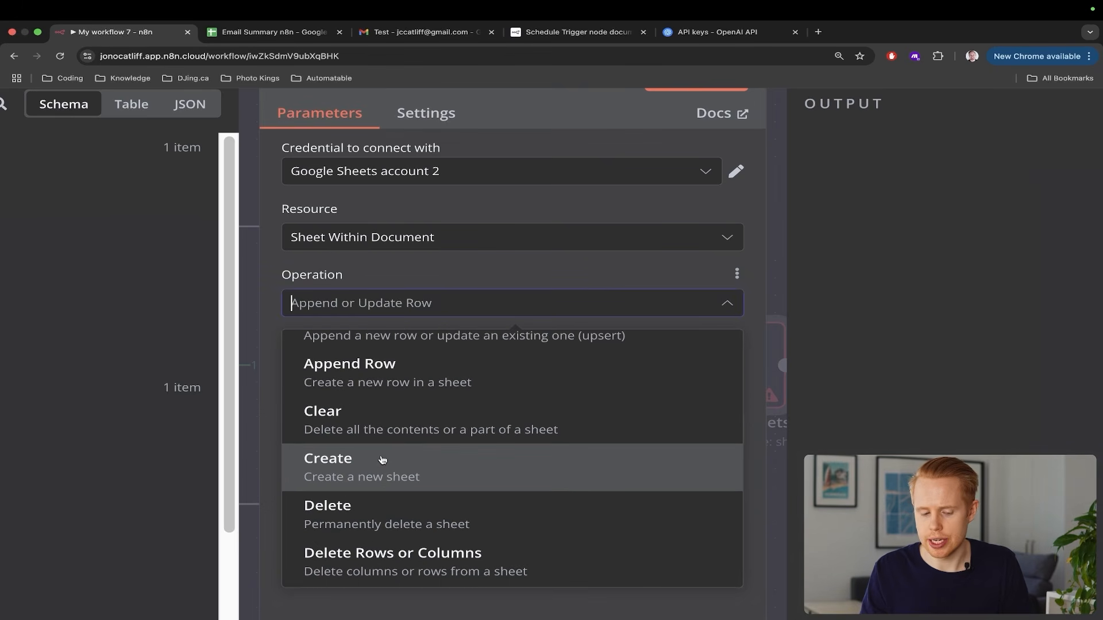
scroll(382, 460, up, 1)
scroll(376, 368, down, 2)
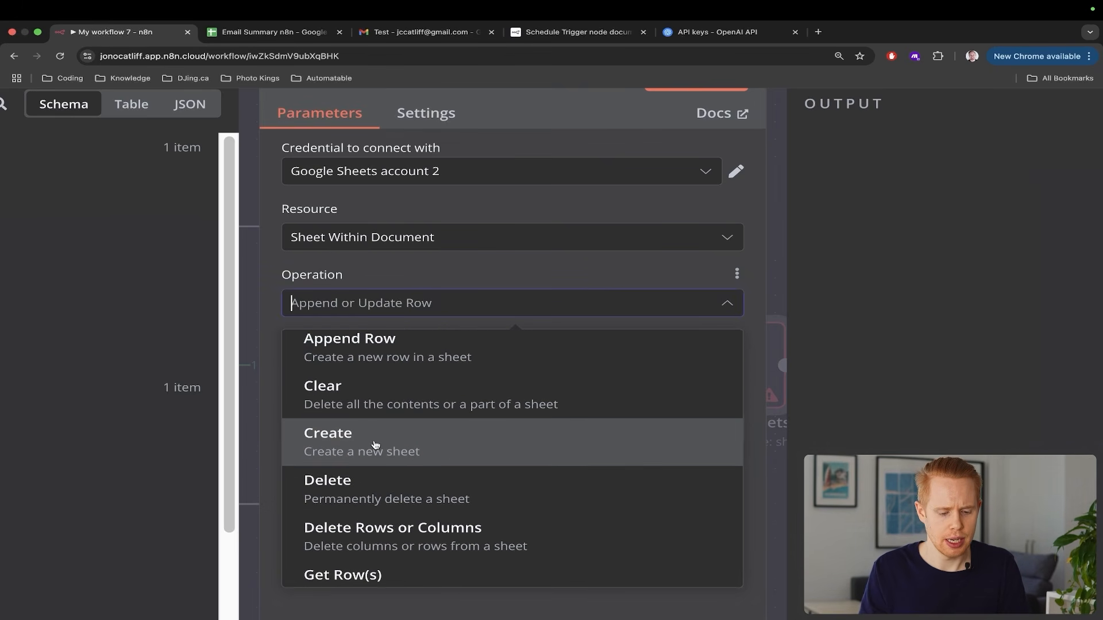
scroll(377, 466, up, 1)
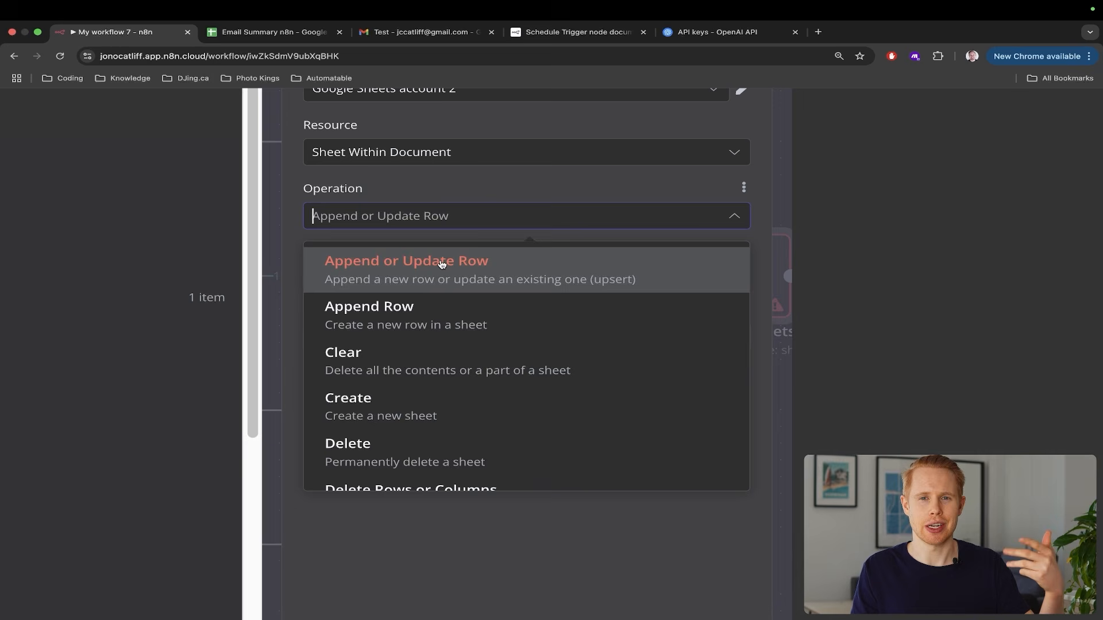
click(499, 173)
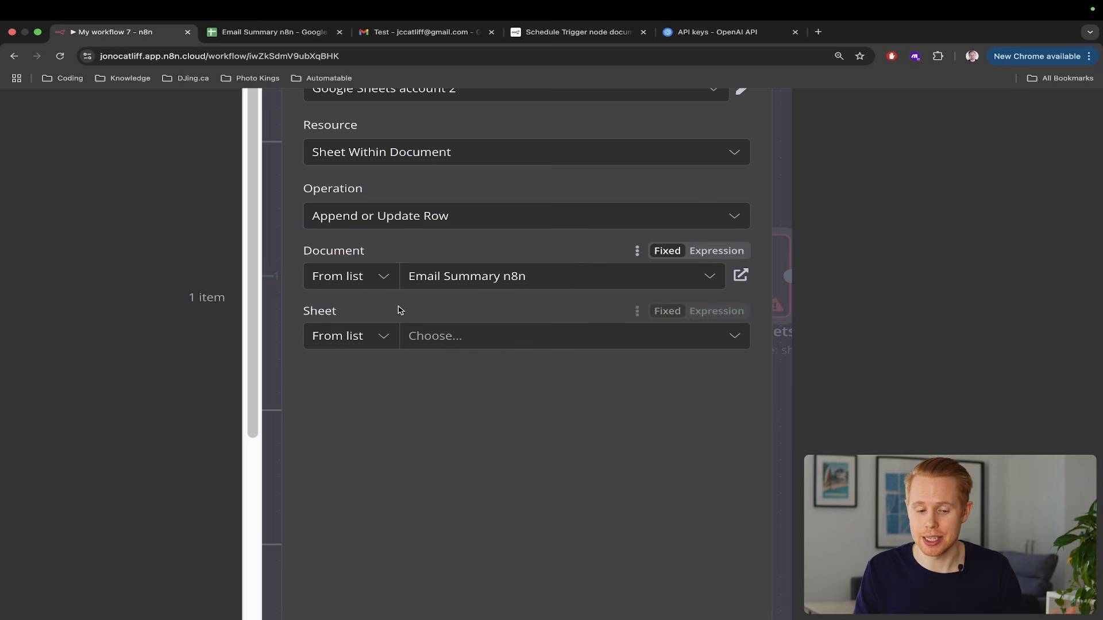
click(437, 337)
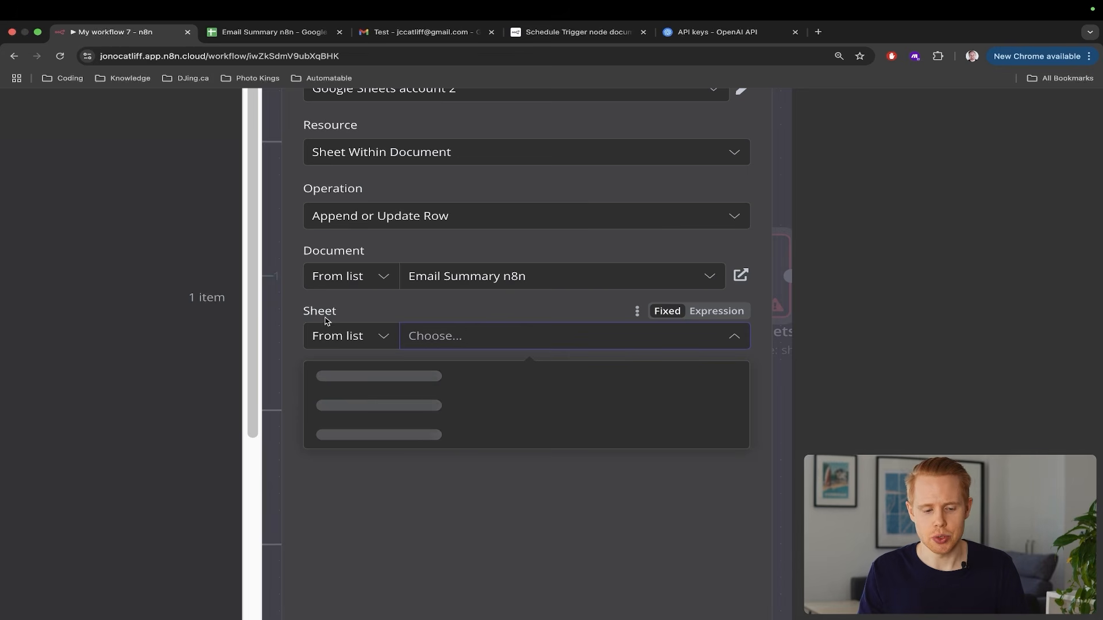
Pick Sheet1 as the target sheet, checking the Email Summary n8n spreadsheet's columns against it
click(343, 385)
key(ctrl+Tab)
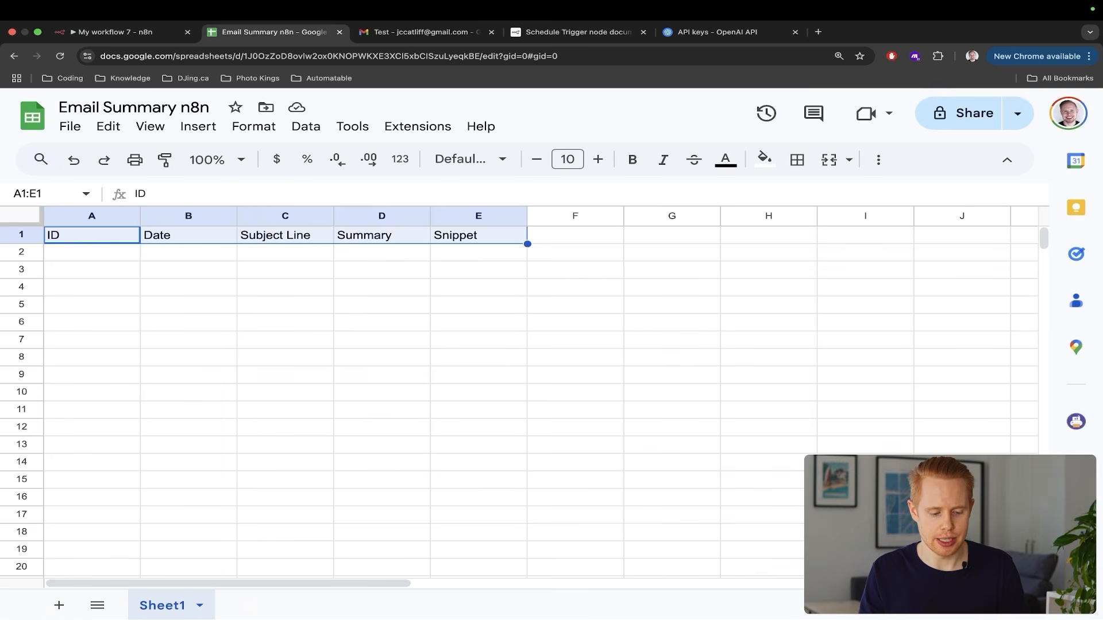
scroll(186, 616, up, 5)
scroll(186, 615, left, 3)
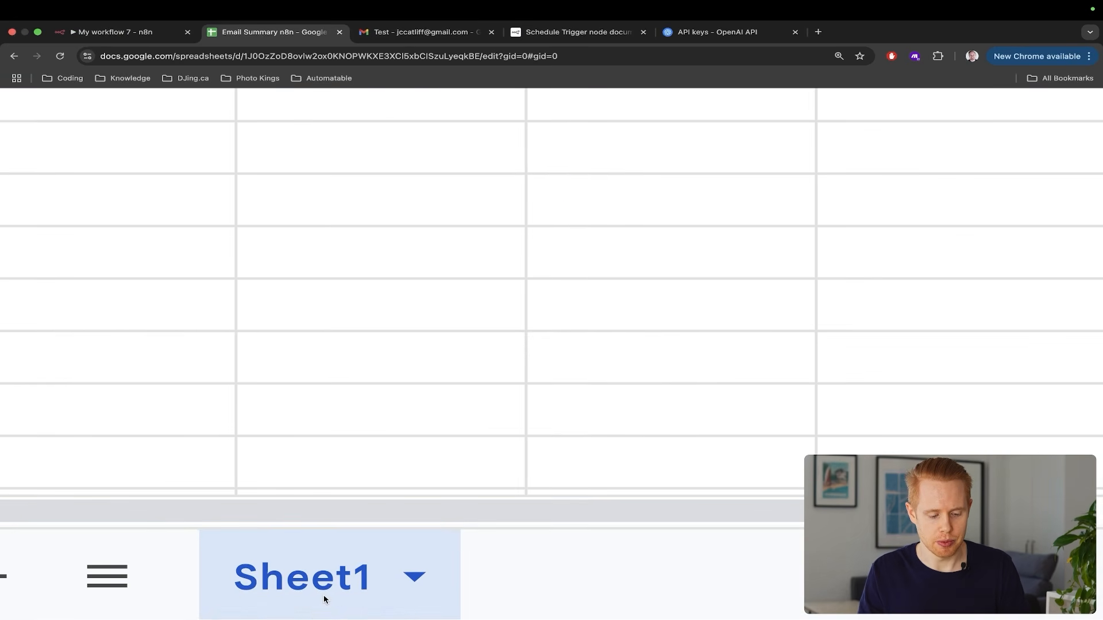
scroll(324, 600, down, 5)
key(ctrl+shift+Tab)
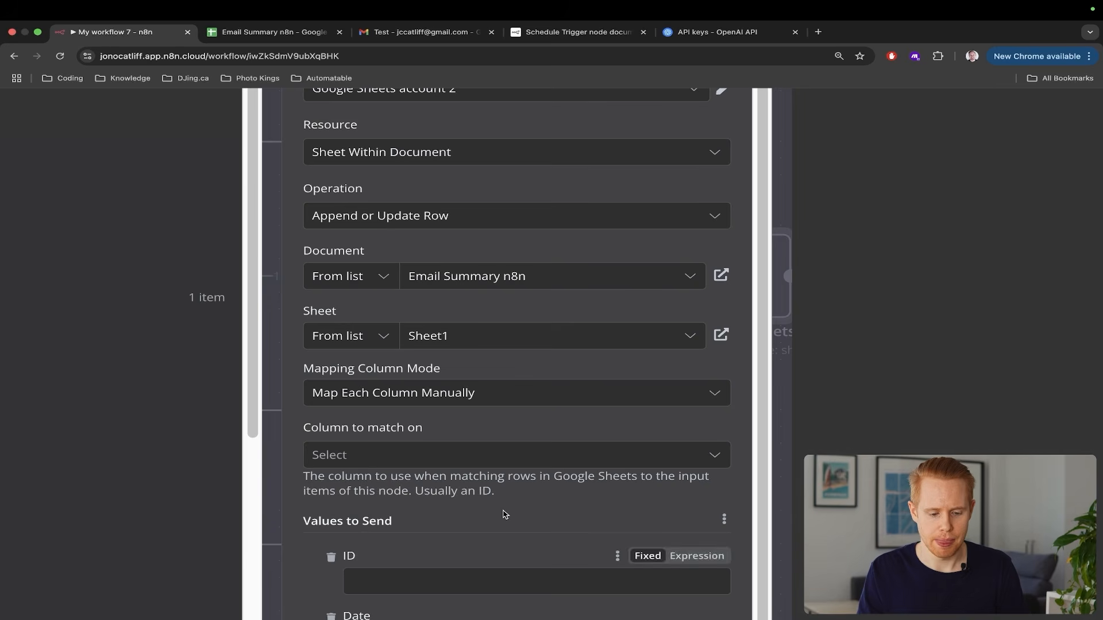
scroll(515, 403, down, 2)
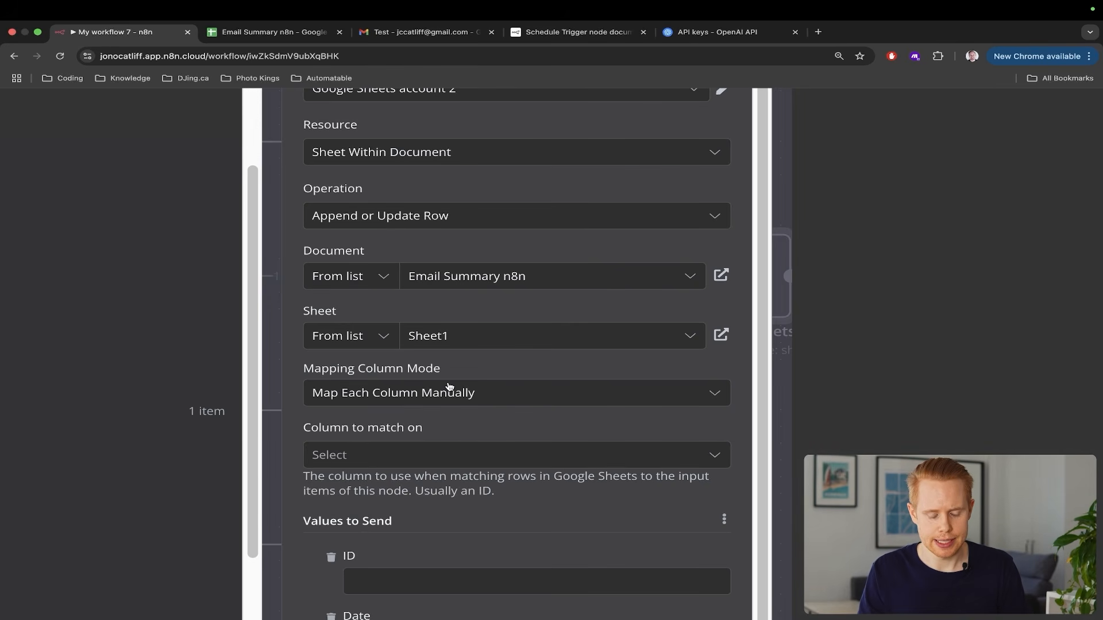
scroll(450, 387, down, 5)
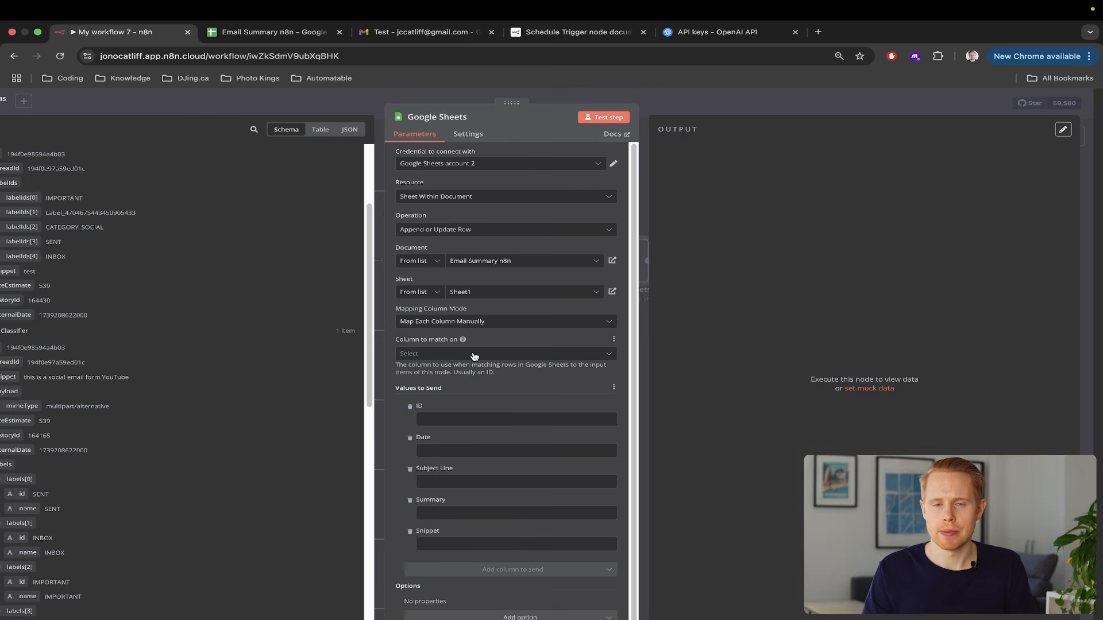
key(ctrl+Tab)
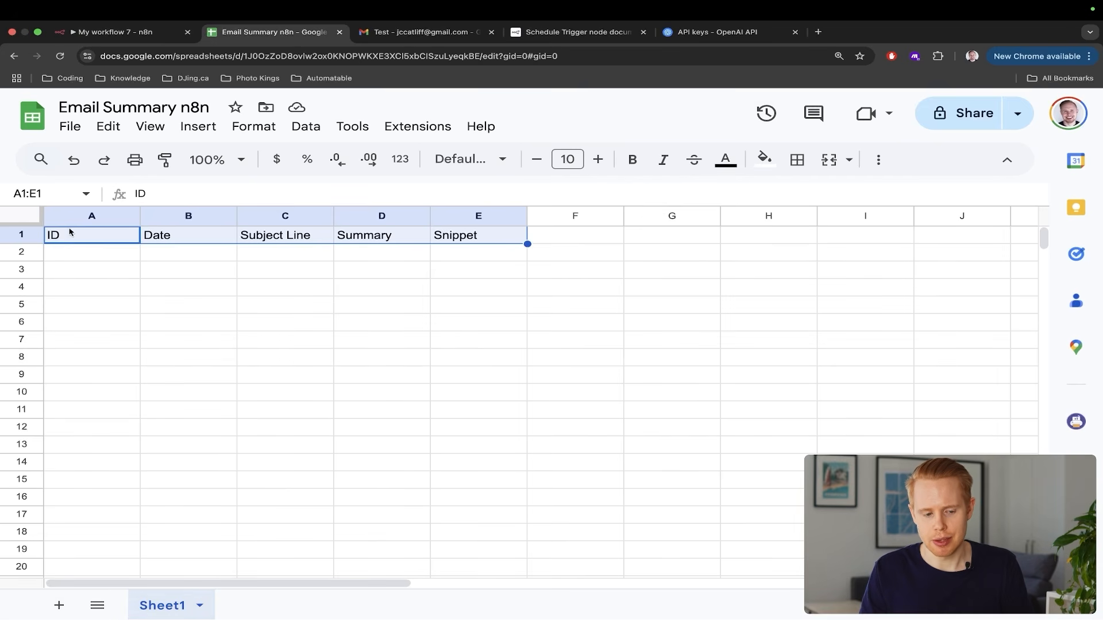
click(27, 252)
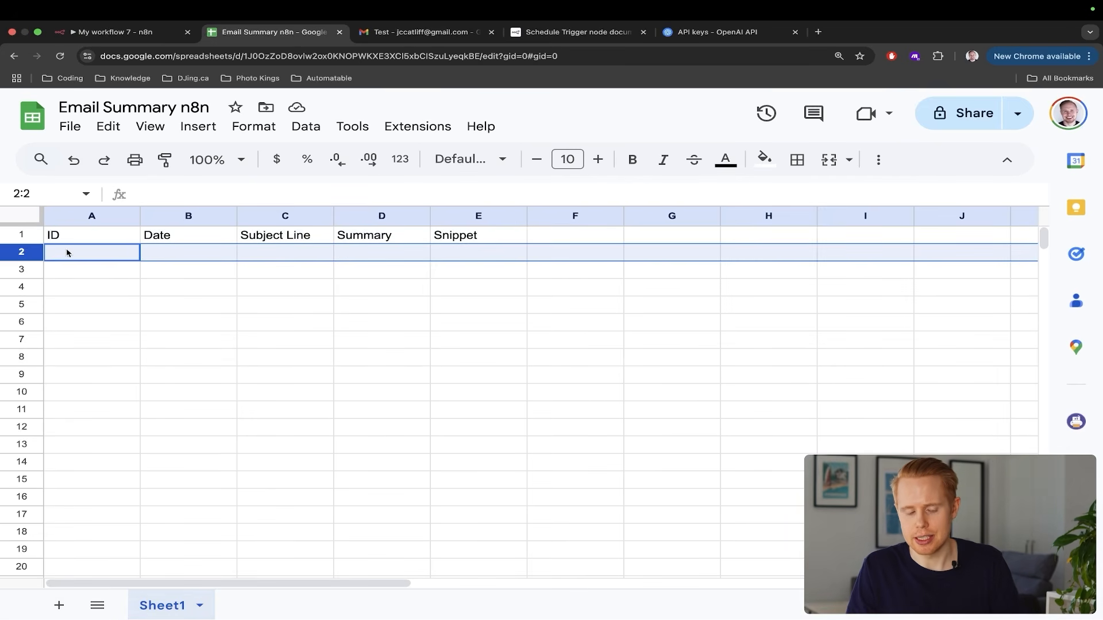
scroll(55, 257, up, 2)
scroll(55, 257, down, 2)
scroll(55, 257, up, 1)
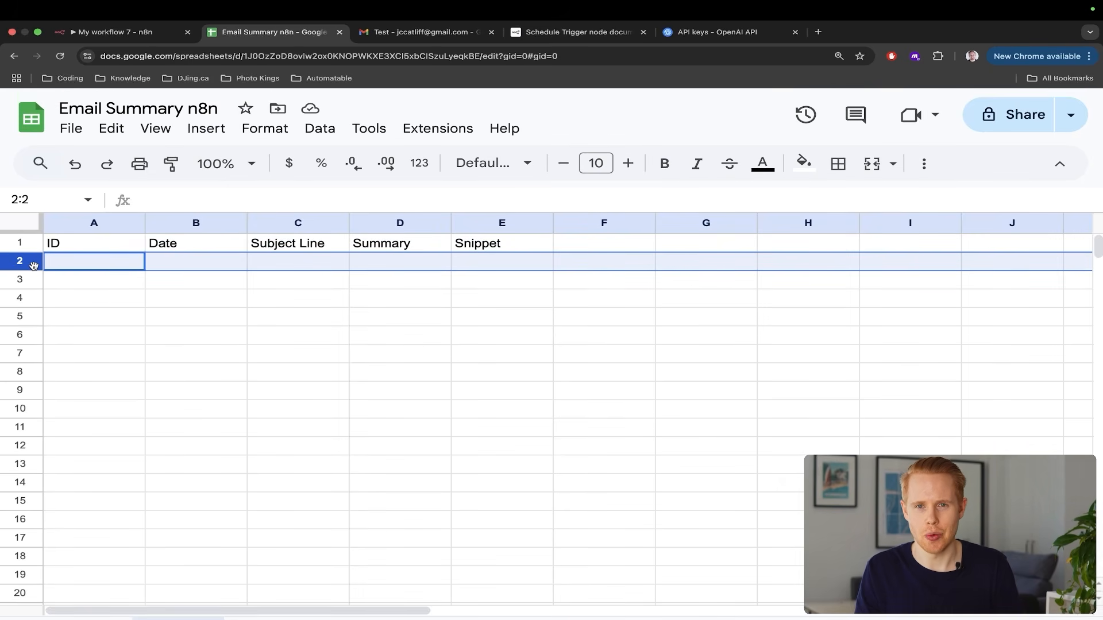
click(106, 267)
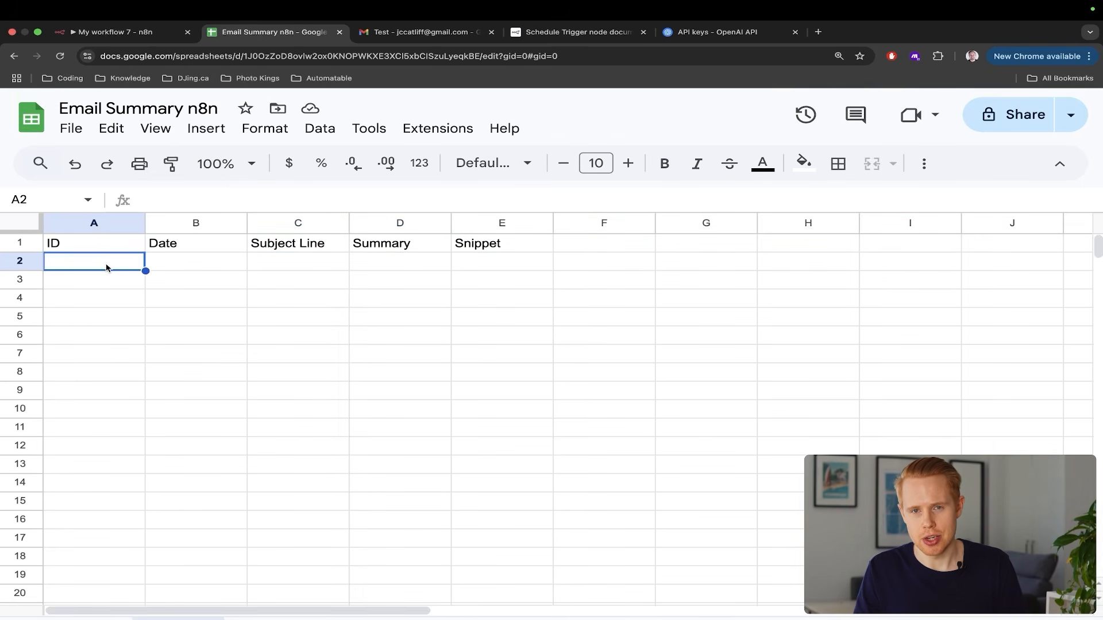
key(ctrl+shift+Tab)
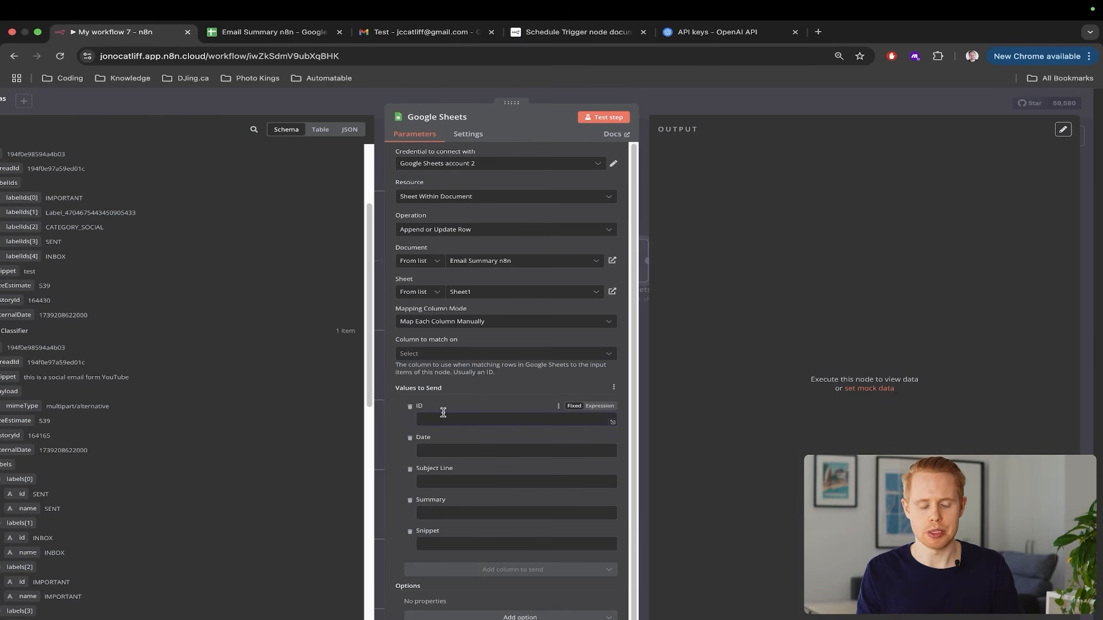
Map the Gmail Trigger id into the ID field and match rows on the ID column
scroll(191, 380, down, 1)
scroll(191, 380, down, 7)
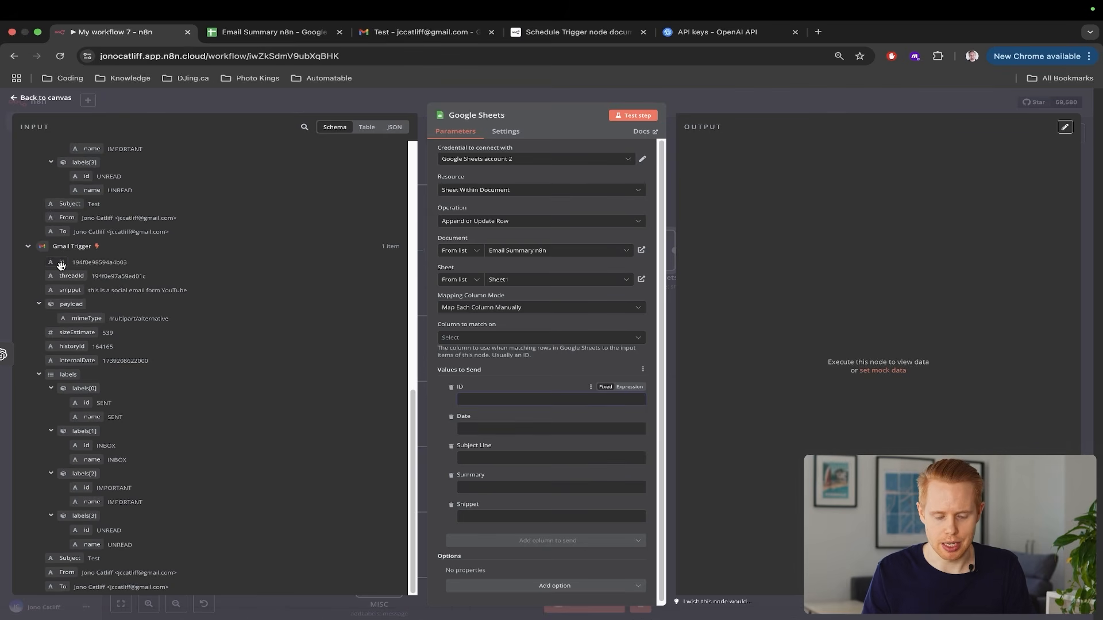
drag(62, 262, 468, 399)
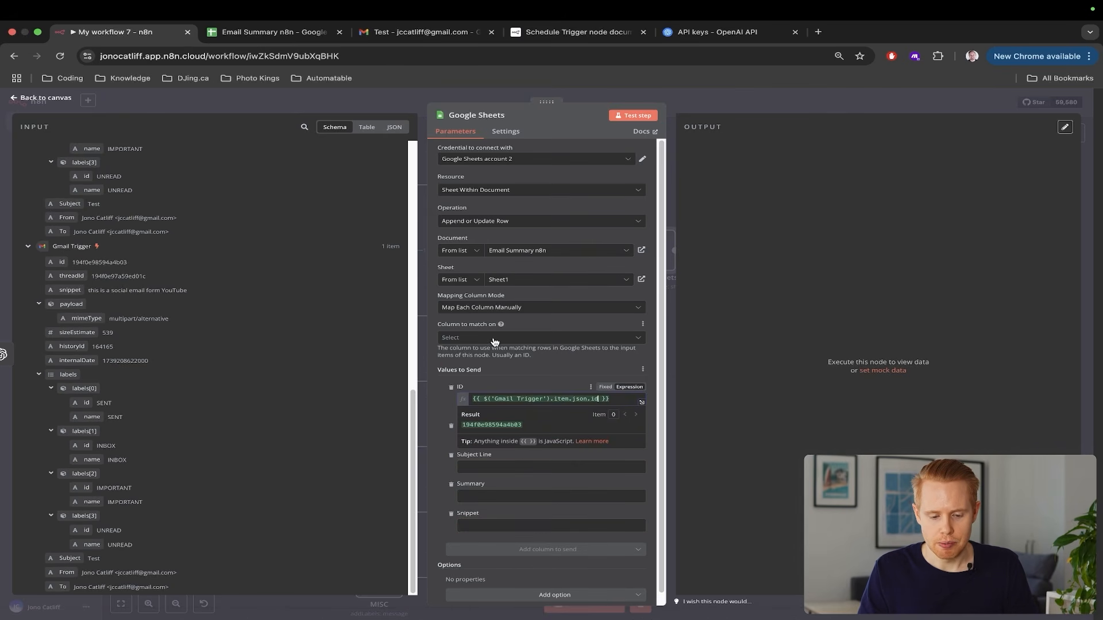
click(492, 339)
click(484, 361)
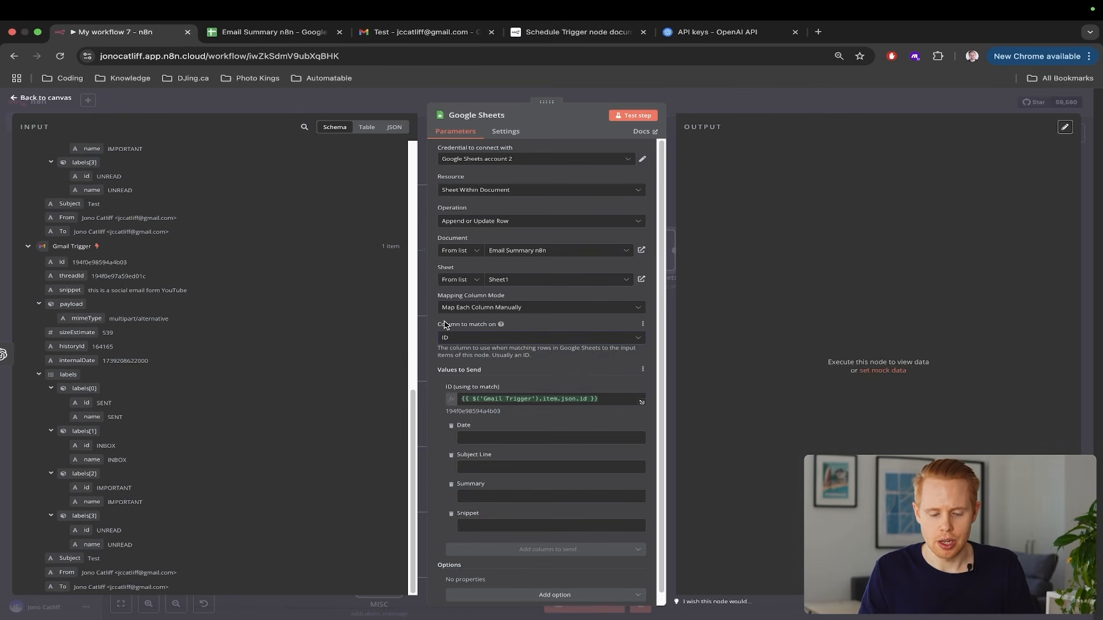
drag(446, 324, 507, 324)
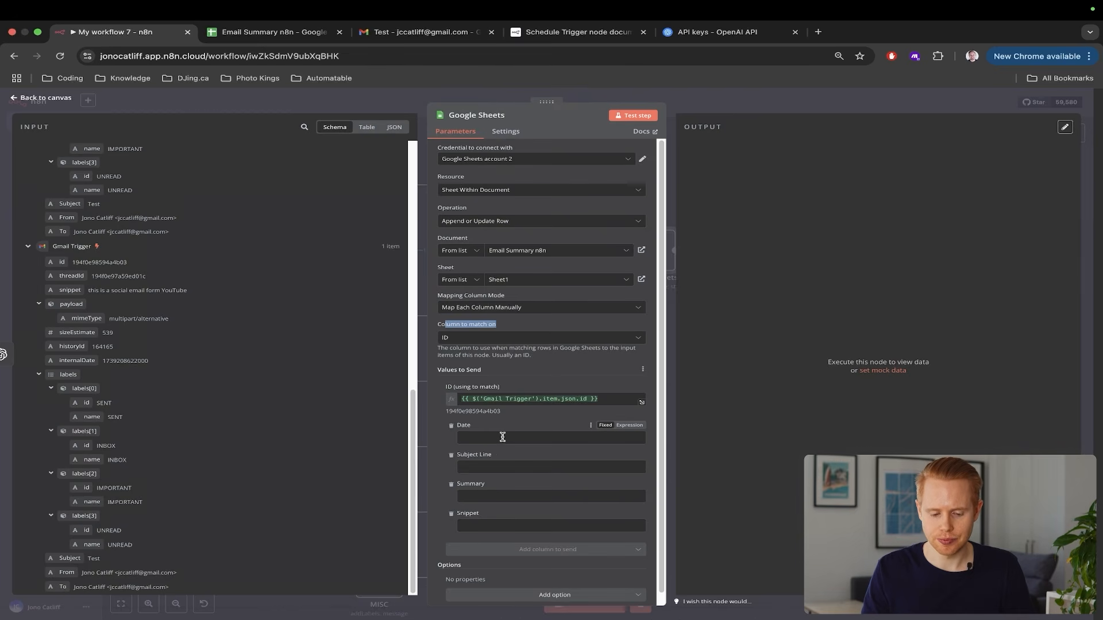
Set the Date field to the expression {{ $now }}
click(448, 466)
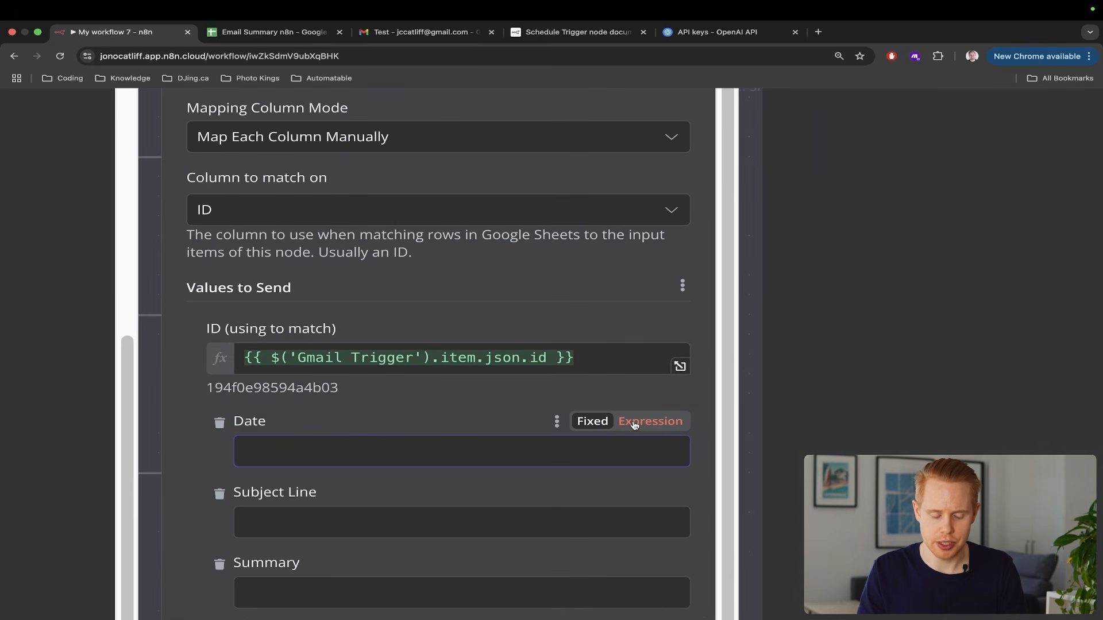
click(630, 425)
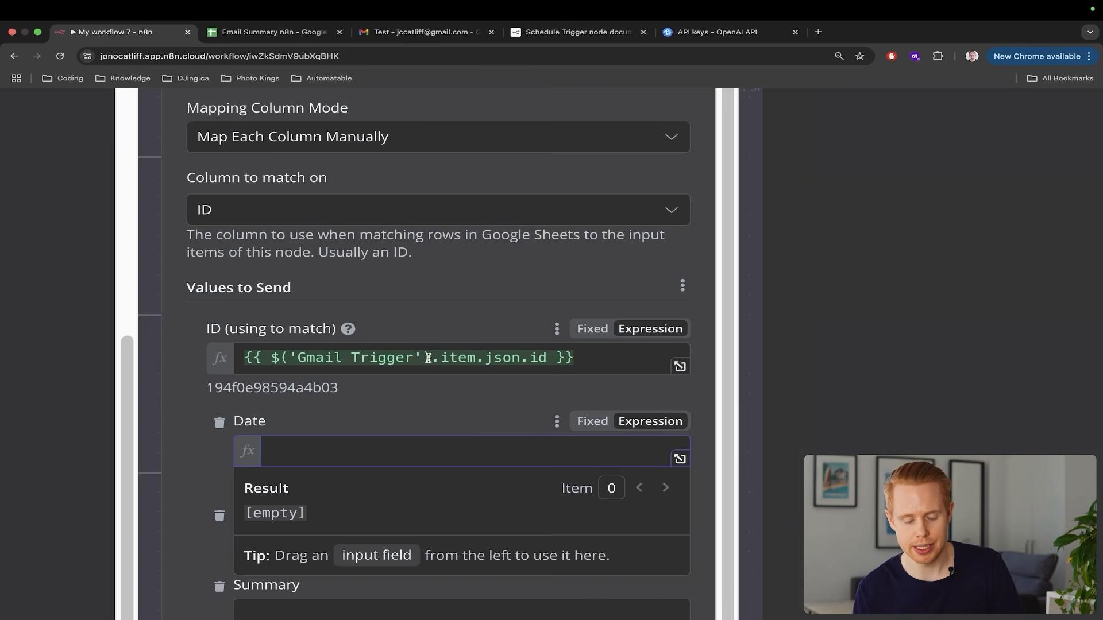
text({)
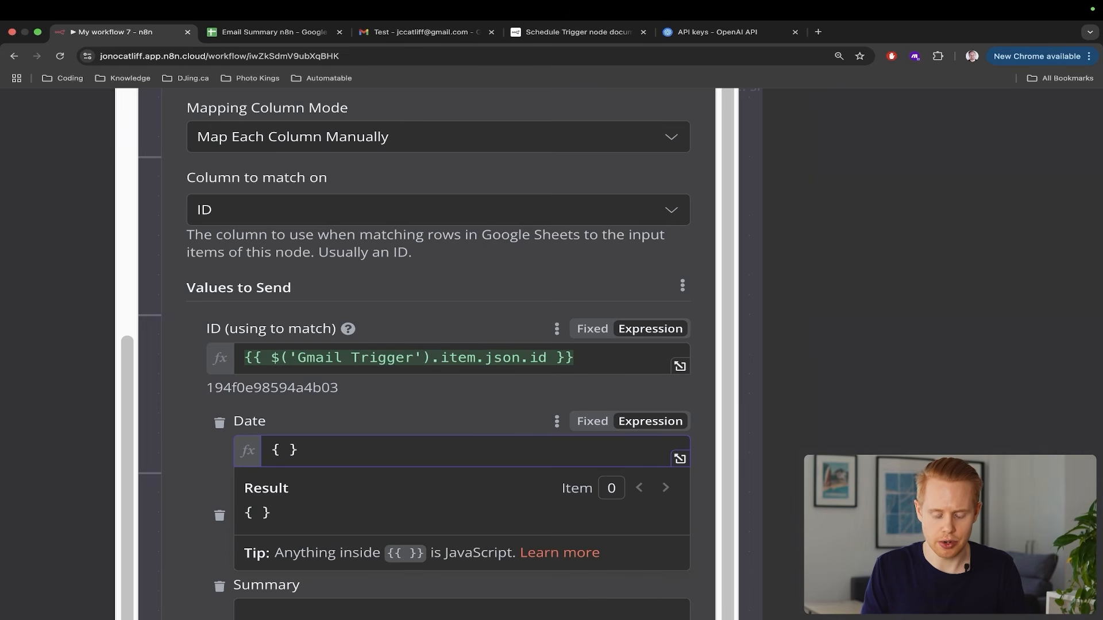
text({)
key(super+a)
text({)
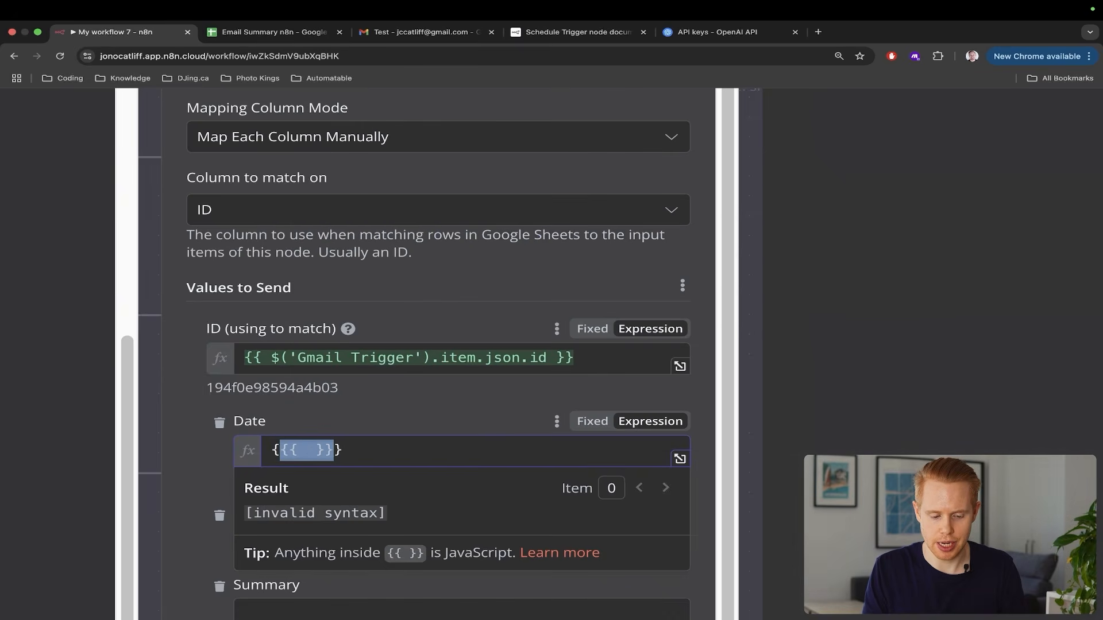
key(BackSpace)
key(BackSpace)
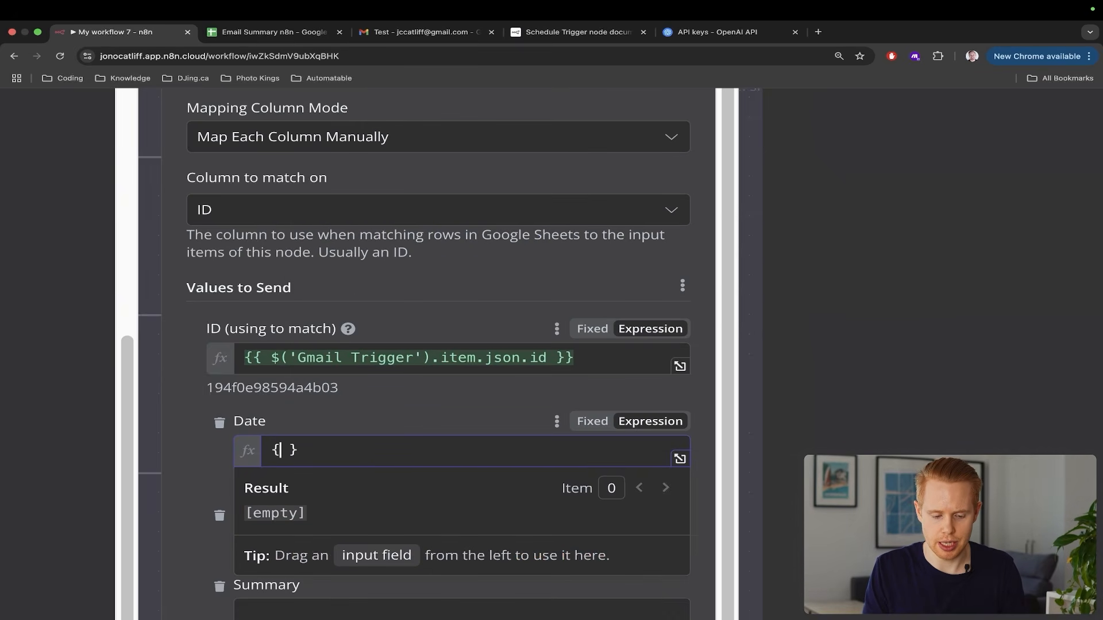
text({ $now)
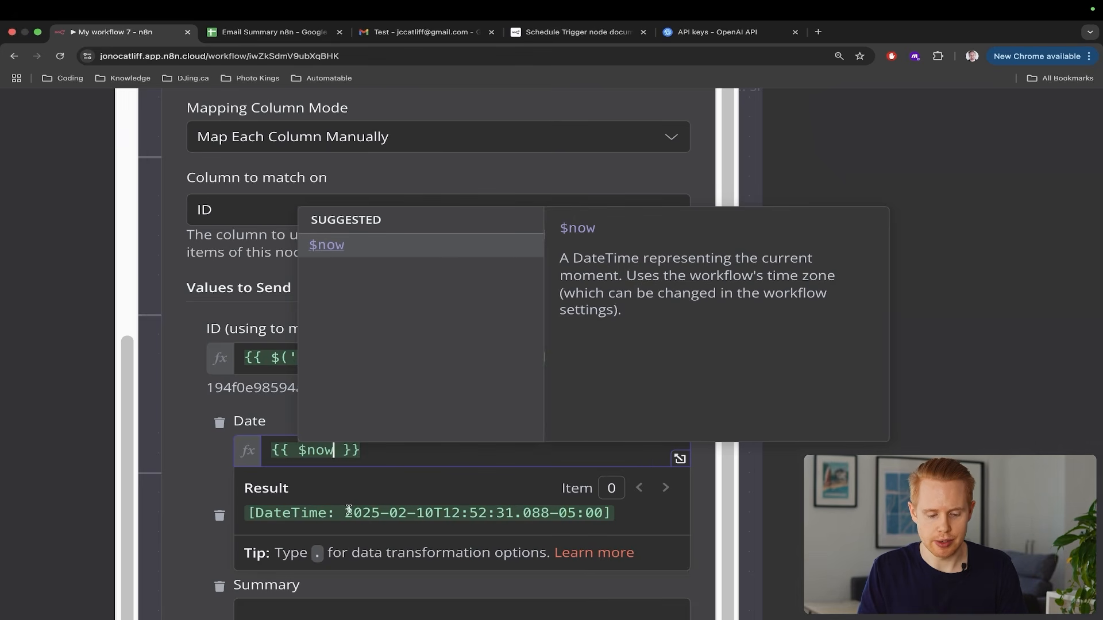
drag(247, 513, 604, 513)
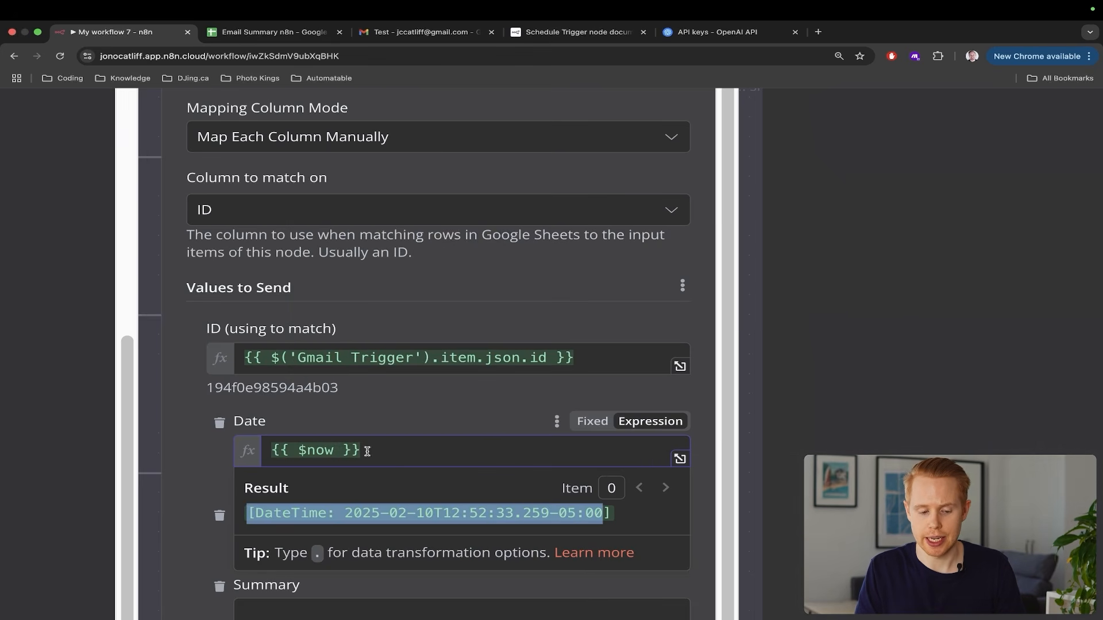
click(402, 422)
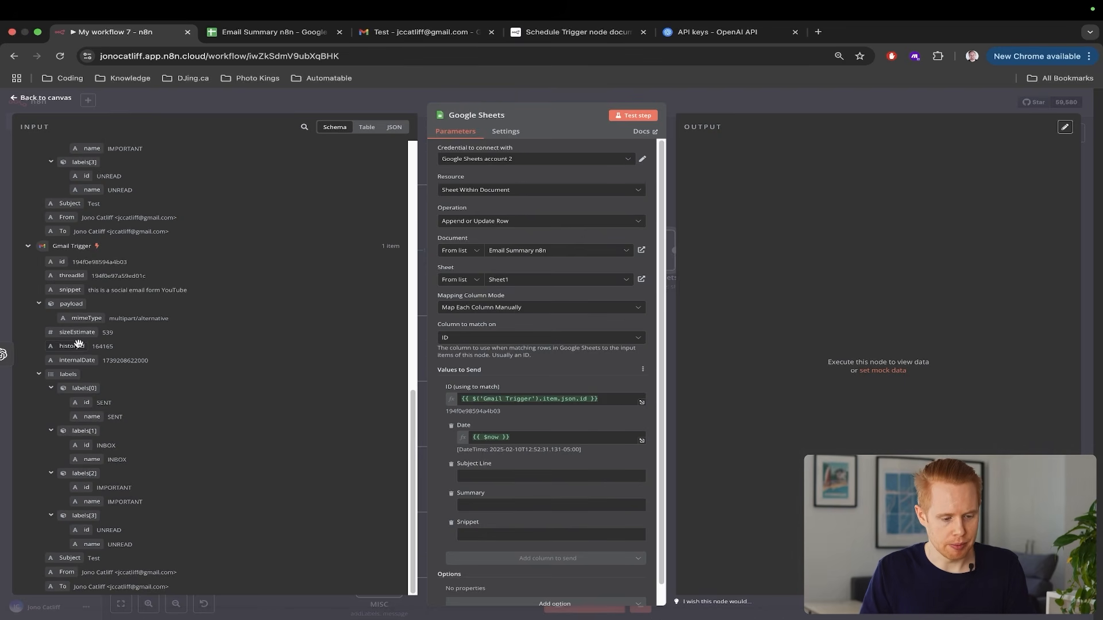
Map email Subject to Subject Line, OpenAI message content to Summary, threadId to Snippet, then close the node
drag(70, 557, 493, 476)
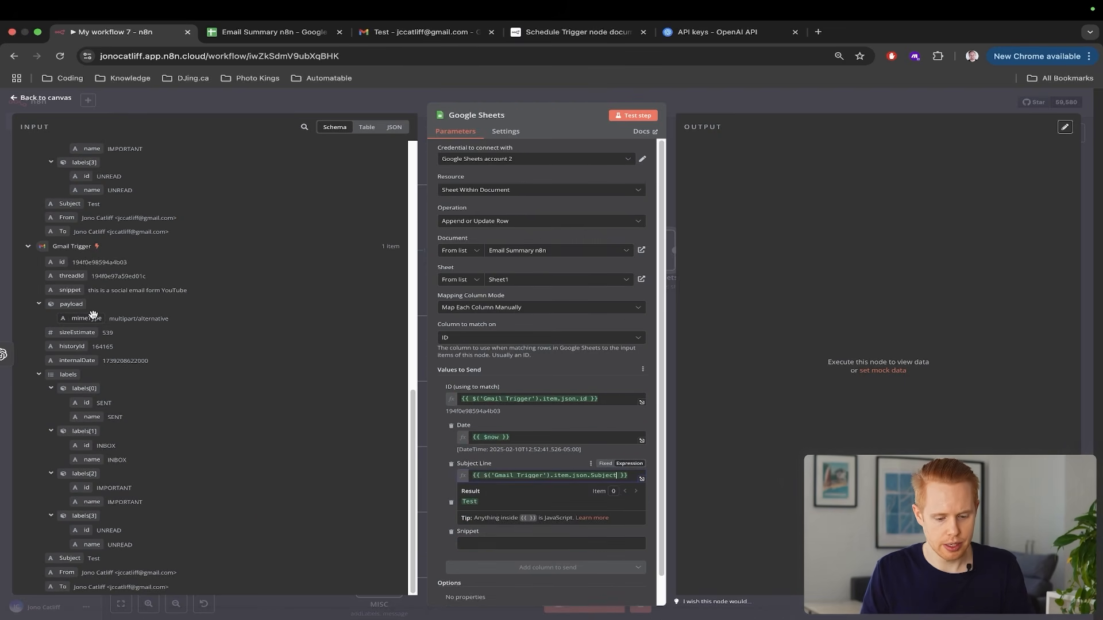
scroll(221, 272, up, 10)
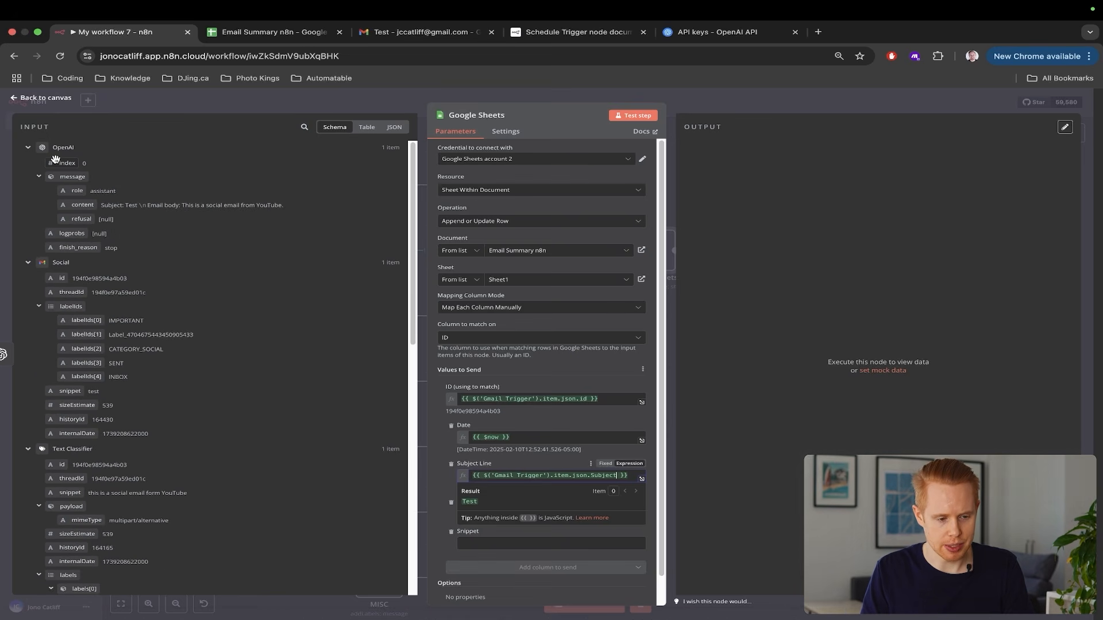
drag(68, 205, 473, 513)
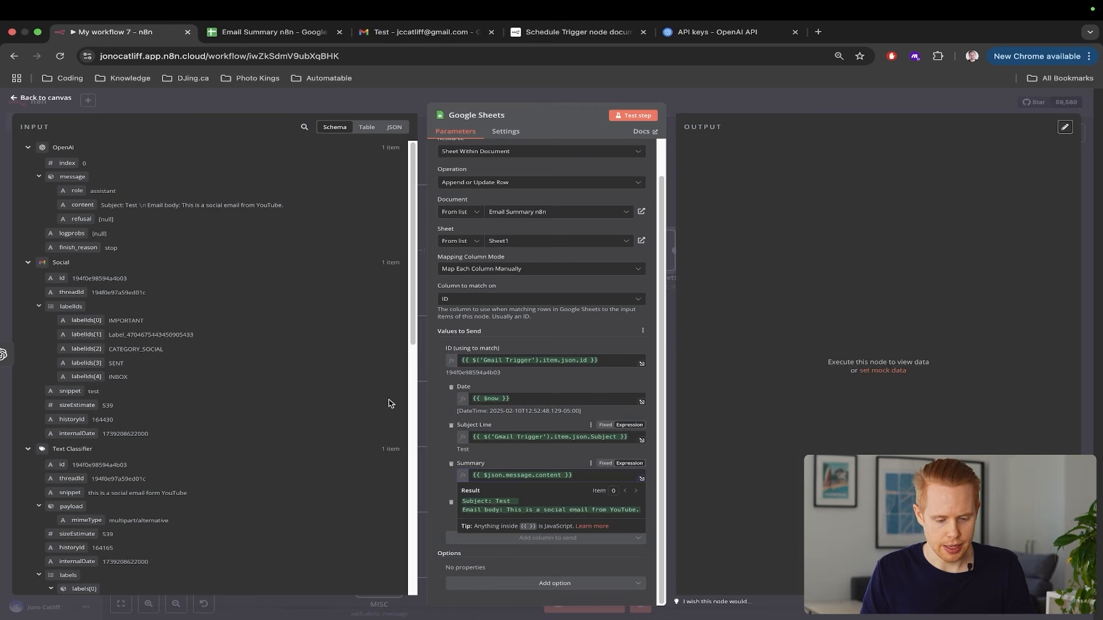
click(451, 442)
scroll(202, 374, down, 10)
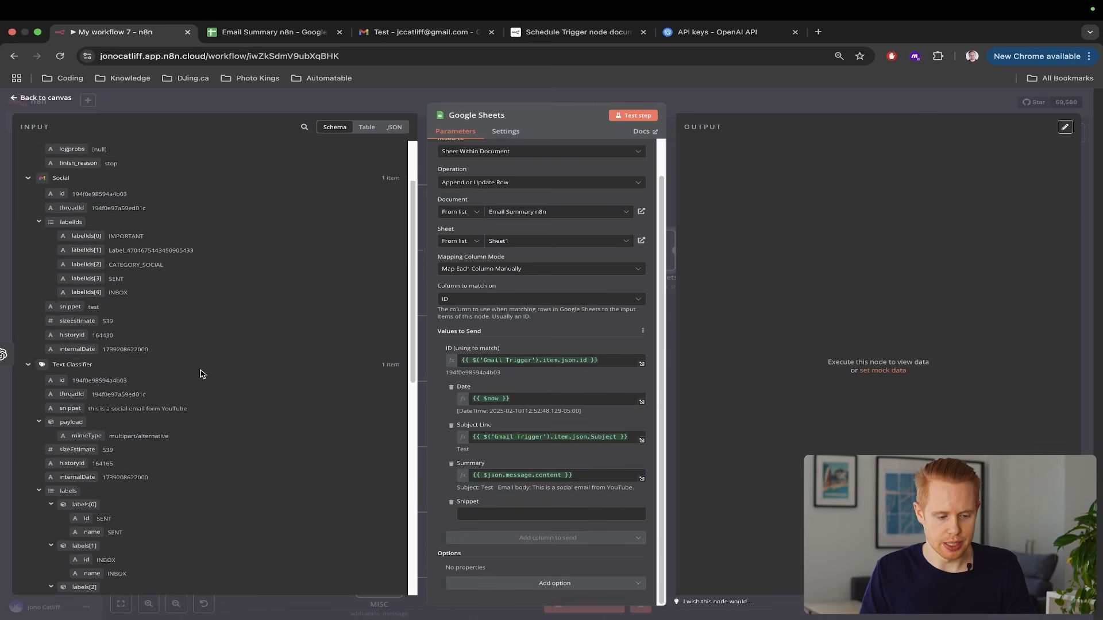
drag(64, 278, 486, 519)
click(864, 453)
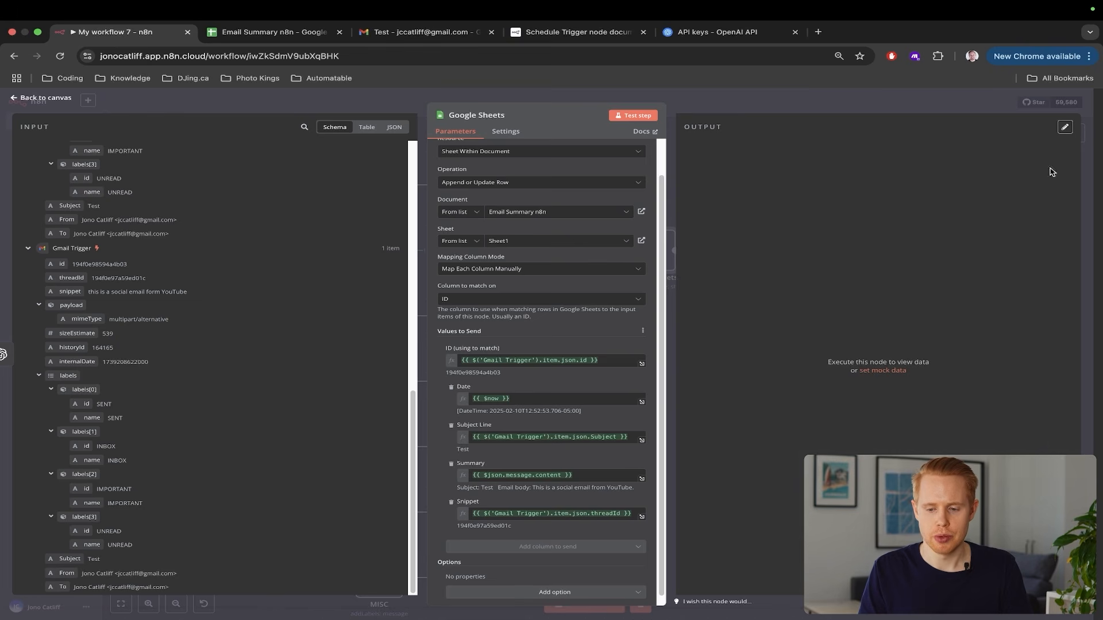
click(1090, 139)
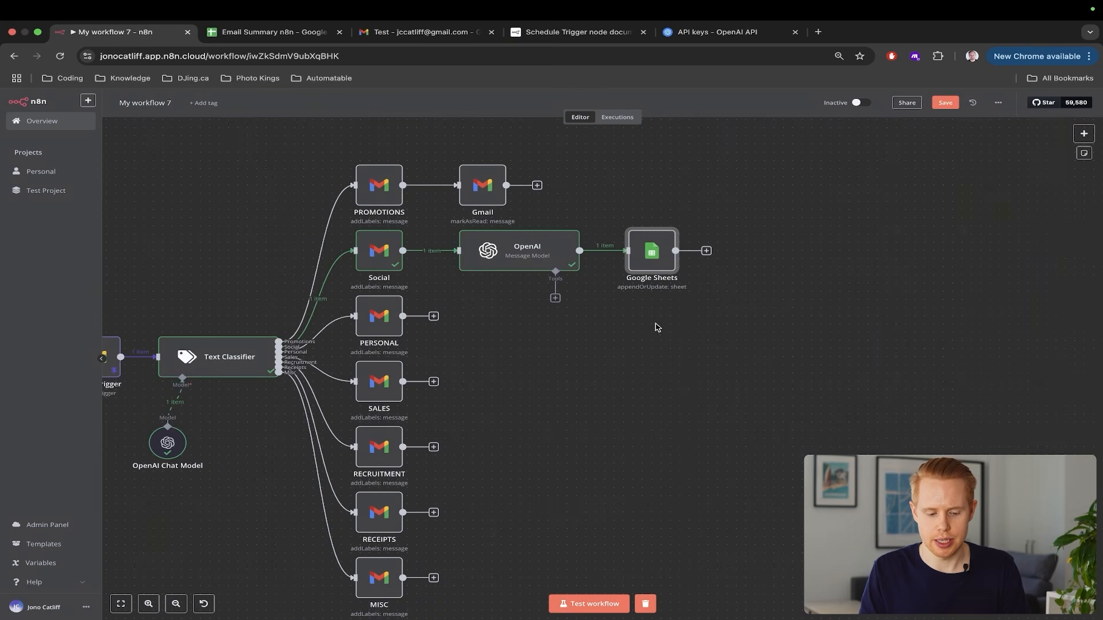
Check the Email Summary n8n sheet for the new row, then start adding a step after PERSONAL
scroll(674, 512, left, 1)
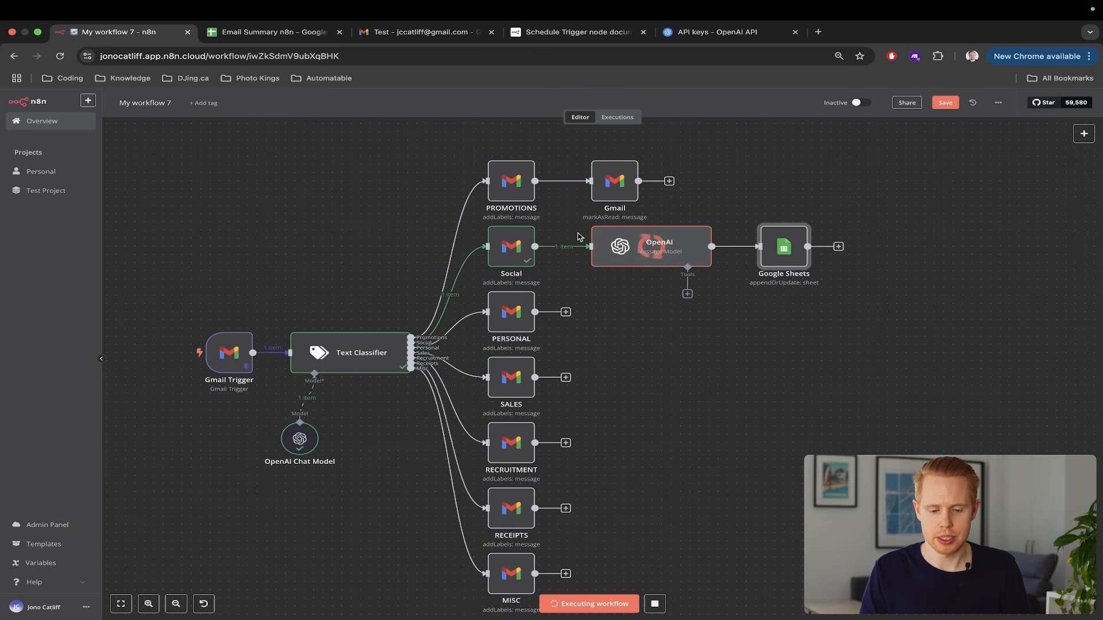
key(ctrl+Tab)
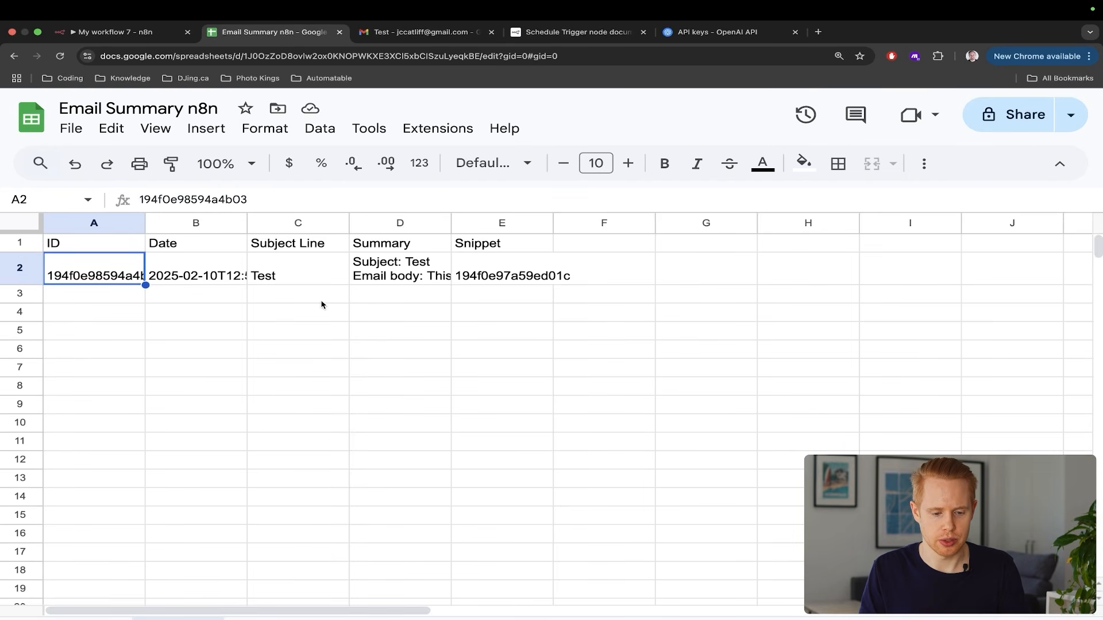
key(ctrl+shift+Tab)
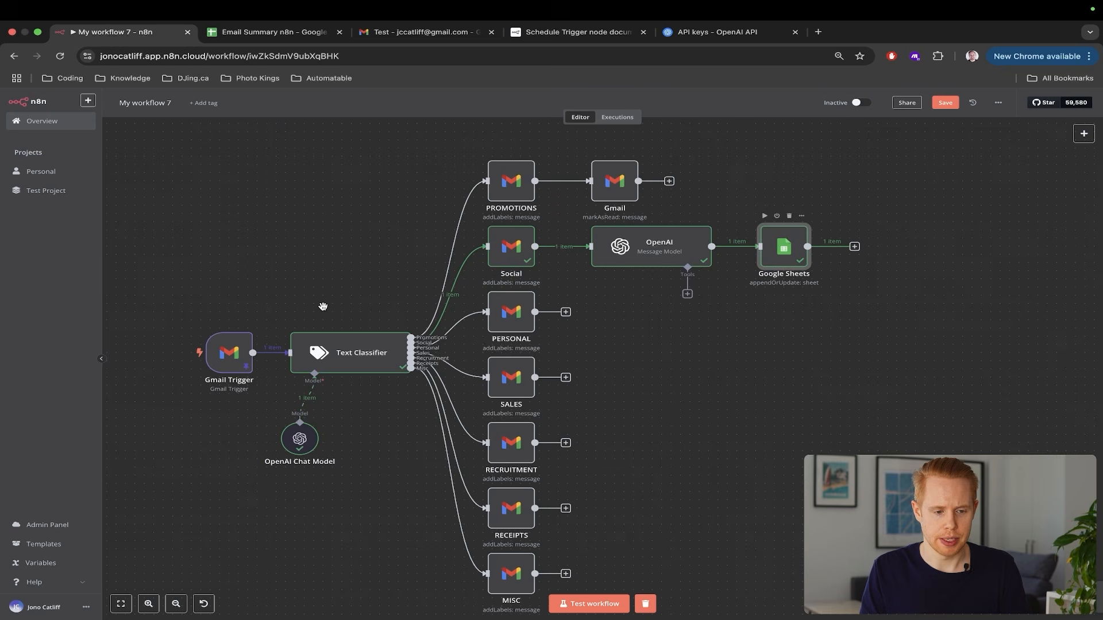
scroll(573, 304, down, 2)
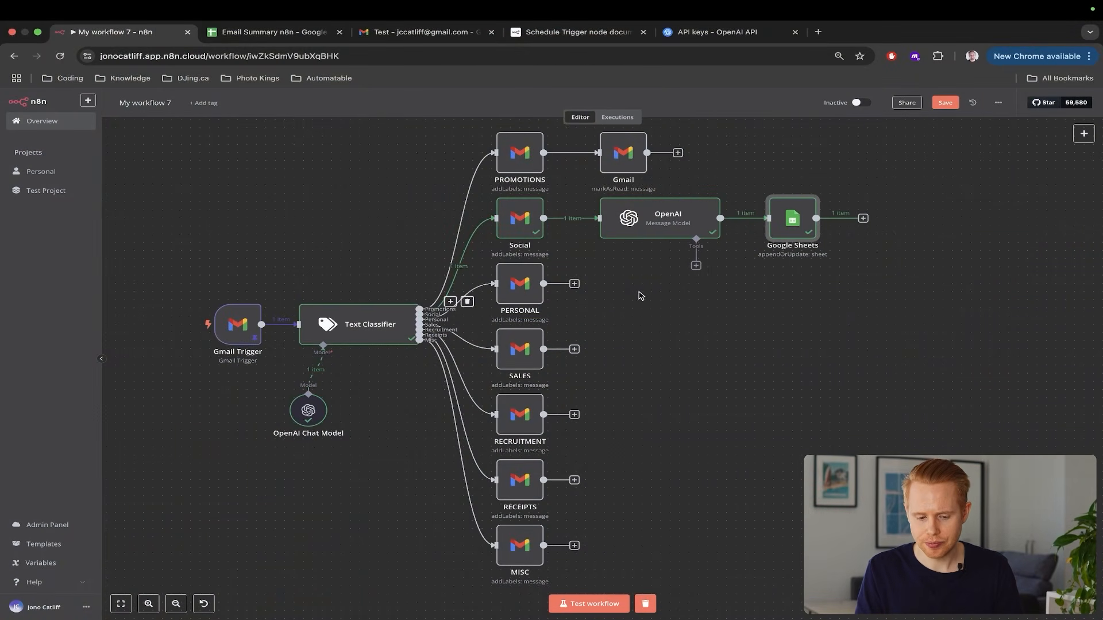
click(573, 284)
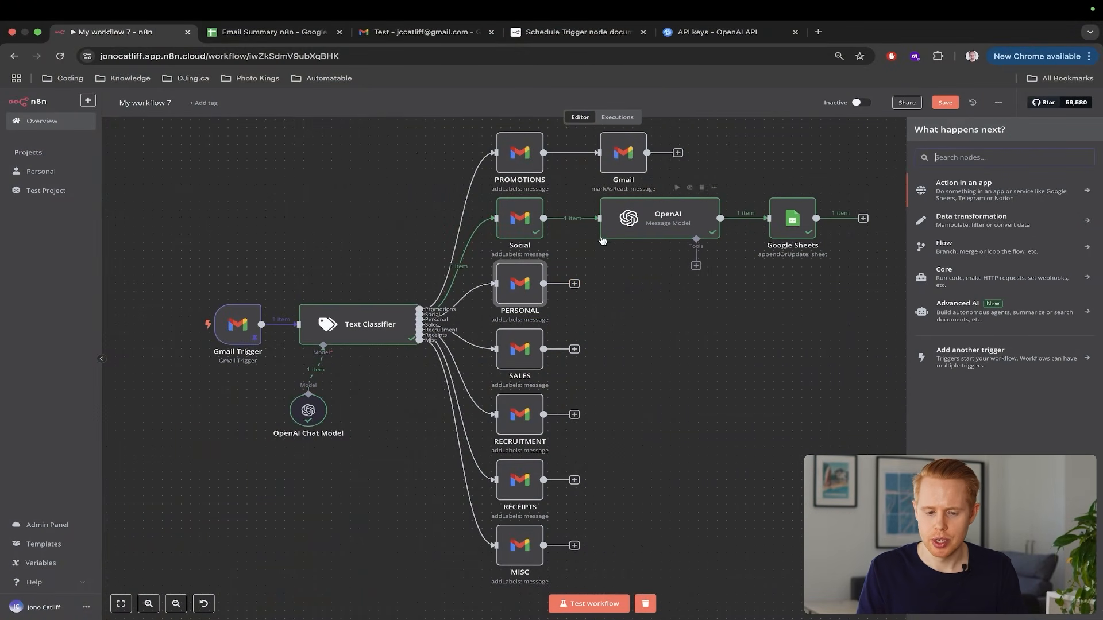
Edit the Gmail Trigger's pinned snippet to read 'this is a personal email from a friend' and save
double_click(238, 324)
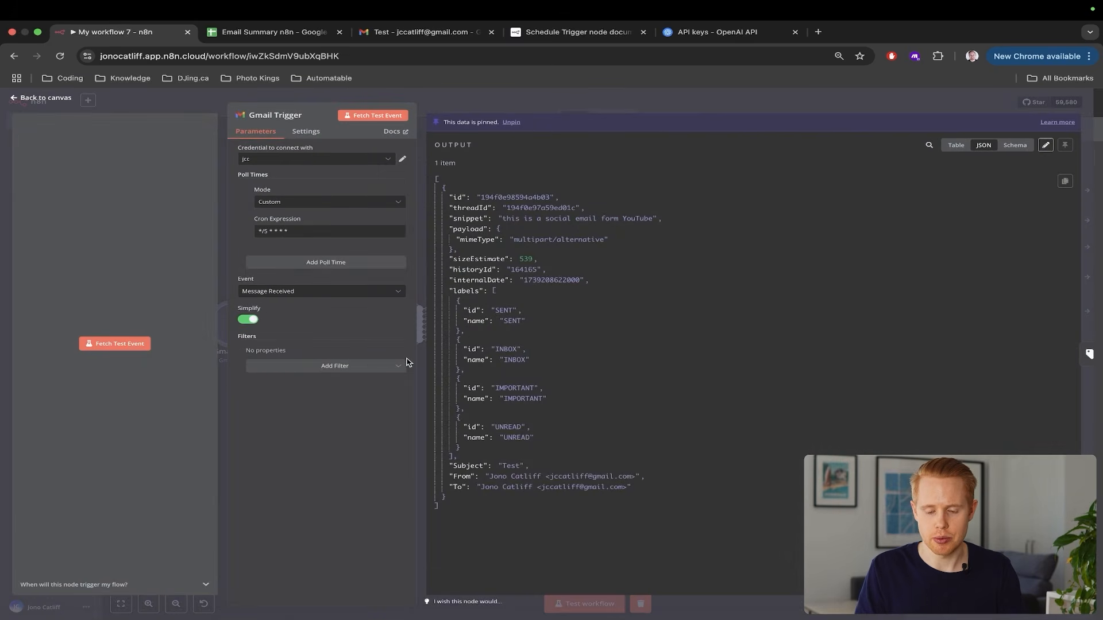
click(1045, 145)
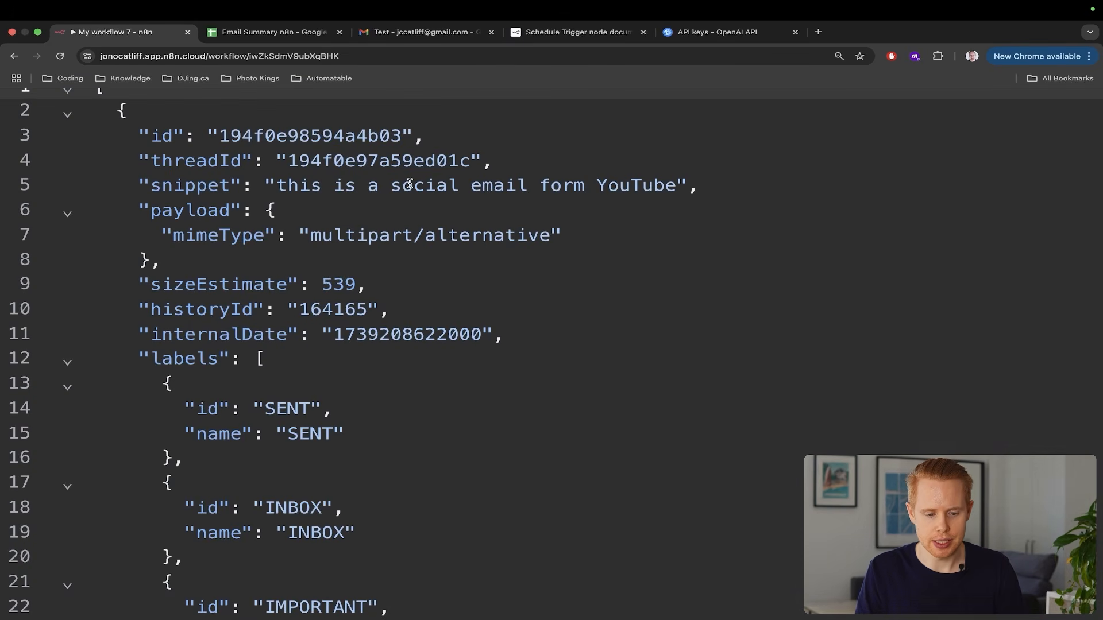
click(387, 186)
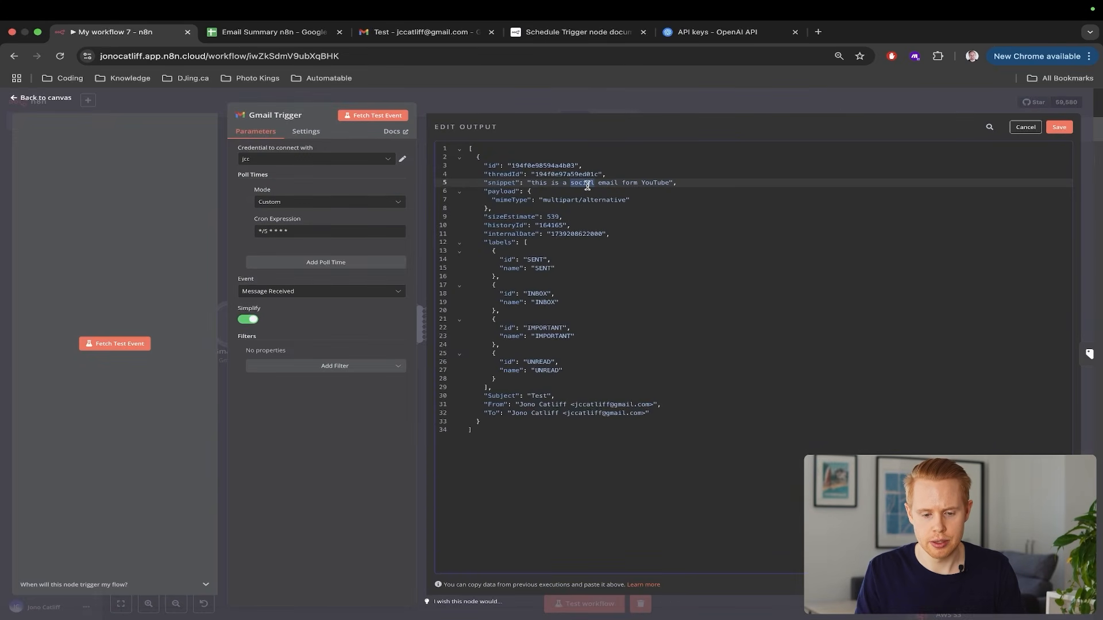
text(personal)
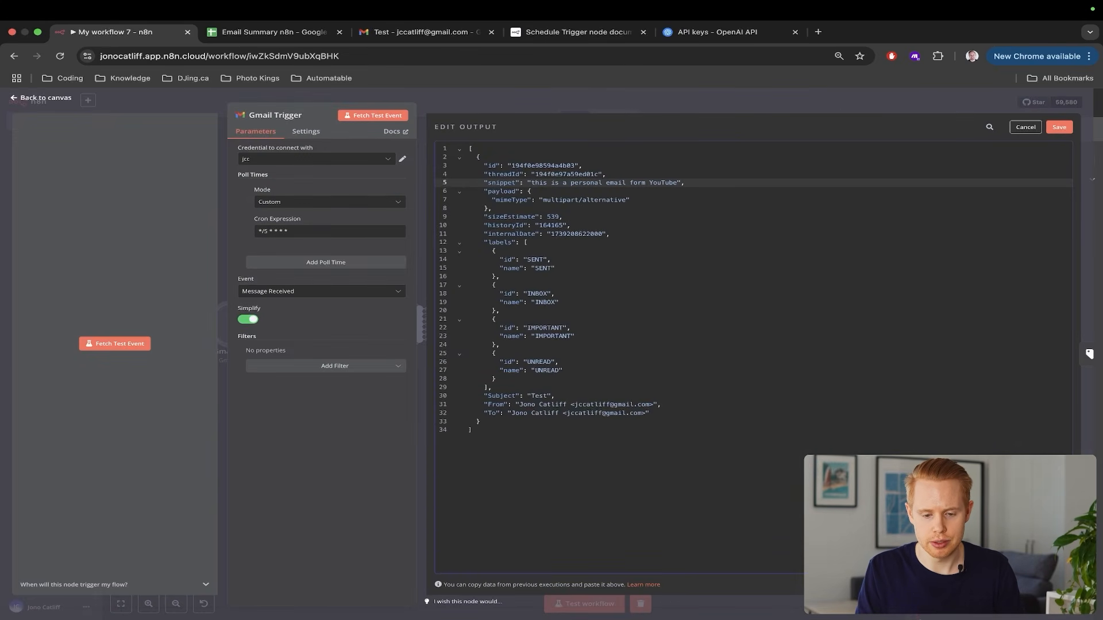
double_click(668, 182)
key(BackSpace)
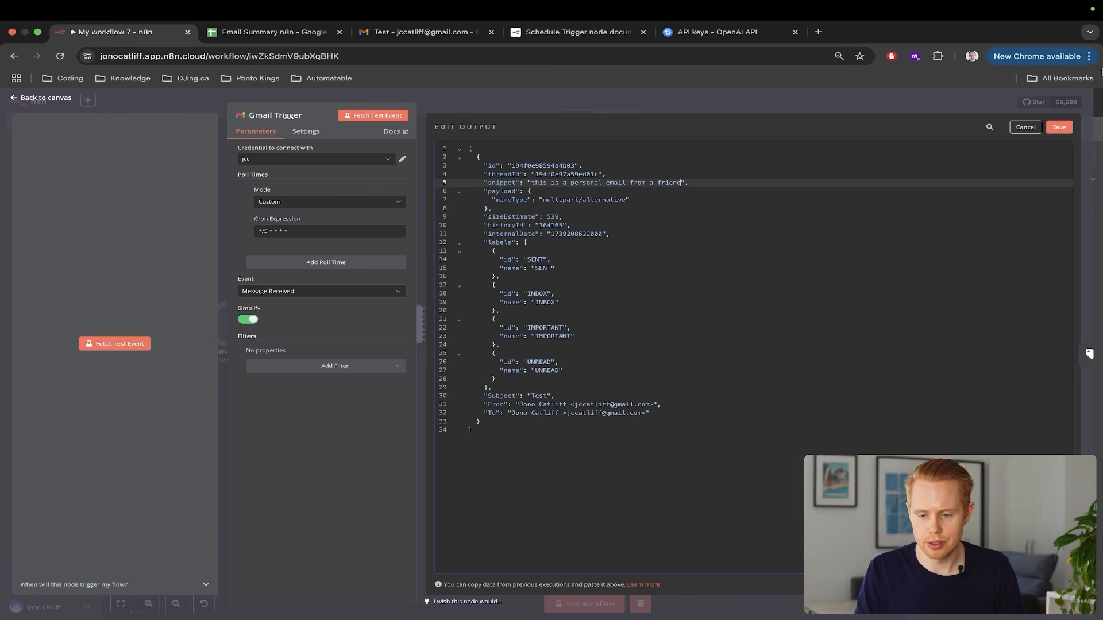
click(1059, 127)
Close the Gmail Trigger and add a Gmail 'Create a draft' step after PERSONAL
key(Escape)
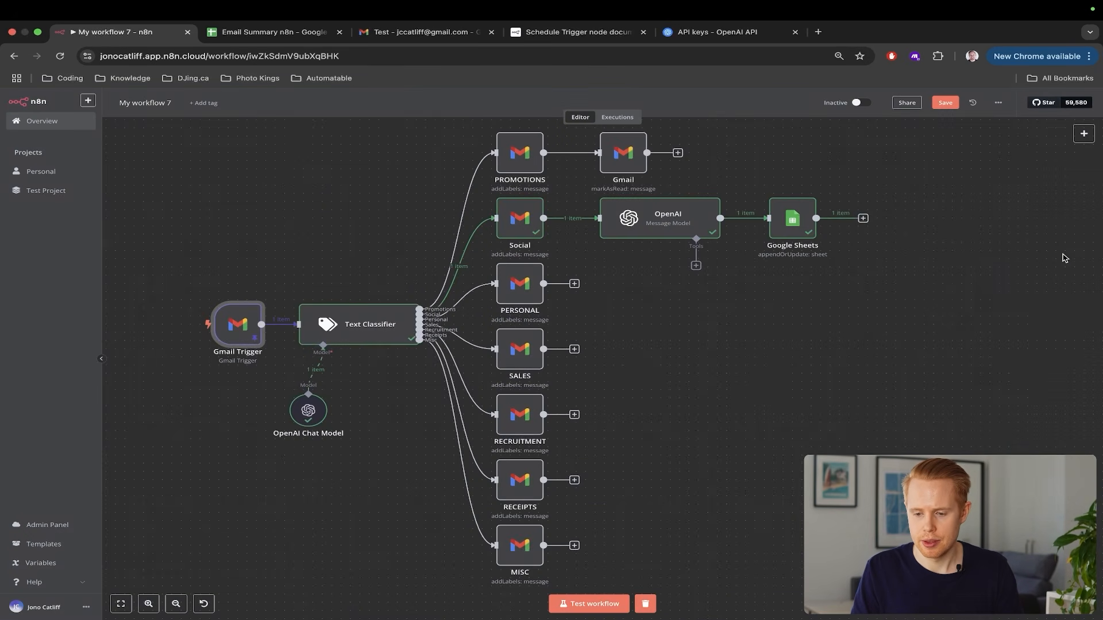
key(1)
click(500, 284)
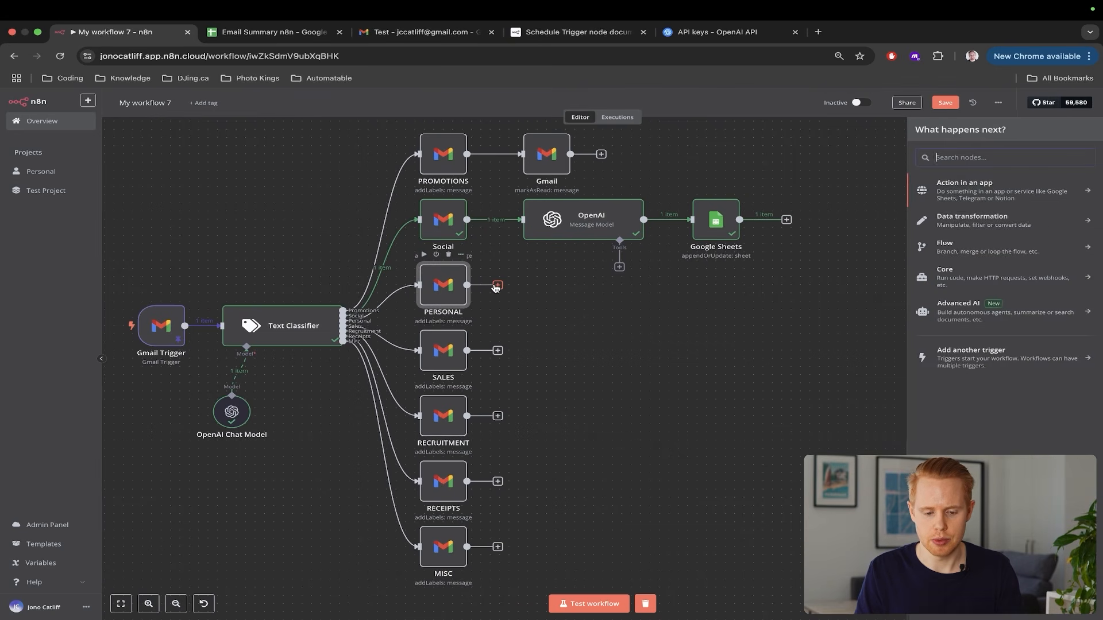
text(gmail)
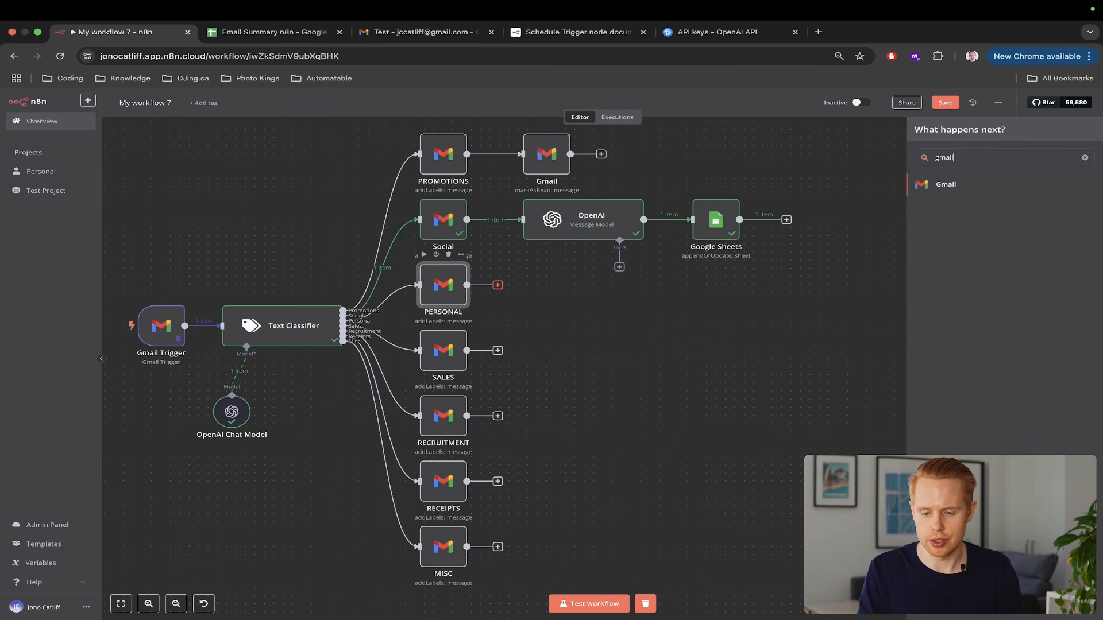
click(931, 184)
text(create a f)
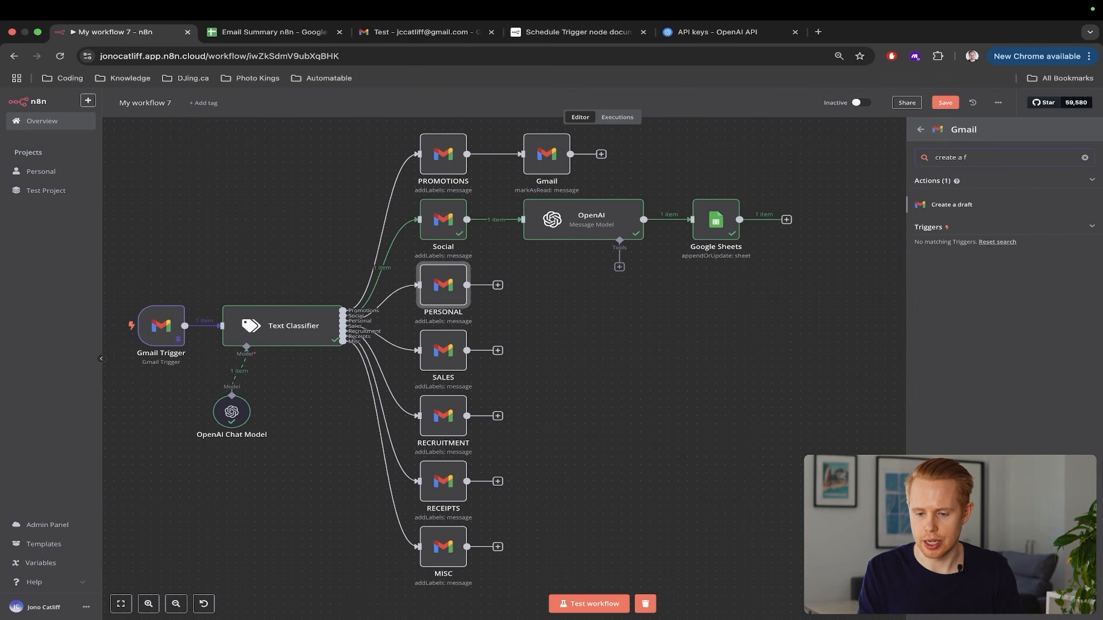
click(963, 205)
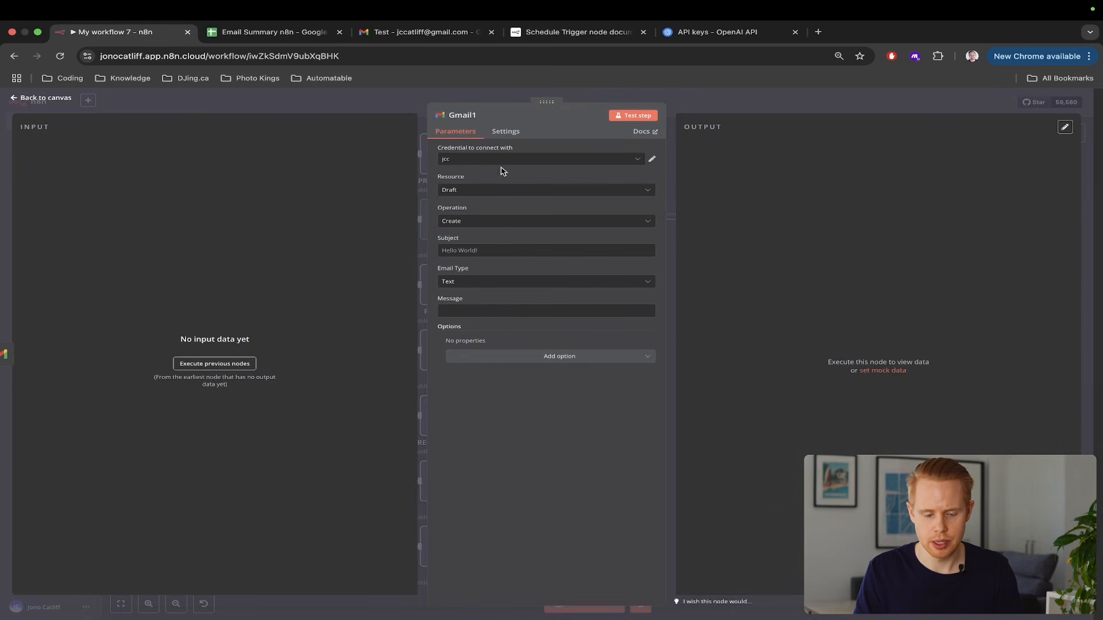
Confirm the Gmail step uses Resource Draft and Operation Create
scroll(521, 213, up, 5)
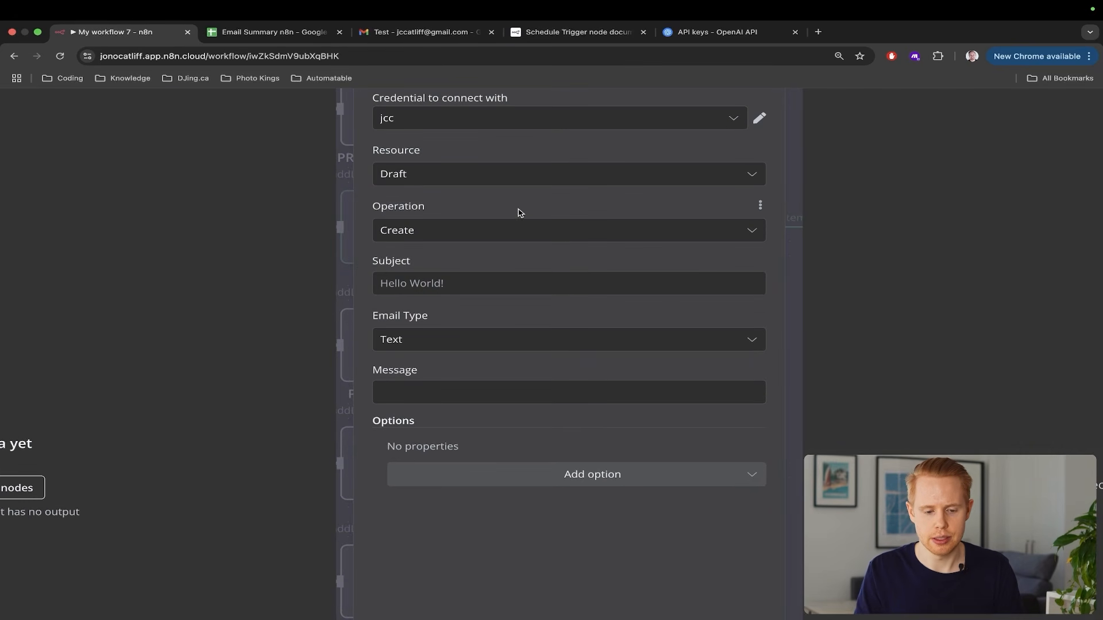
click(393, 168)
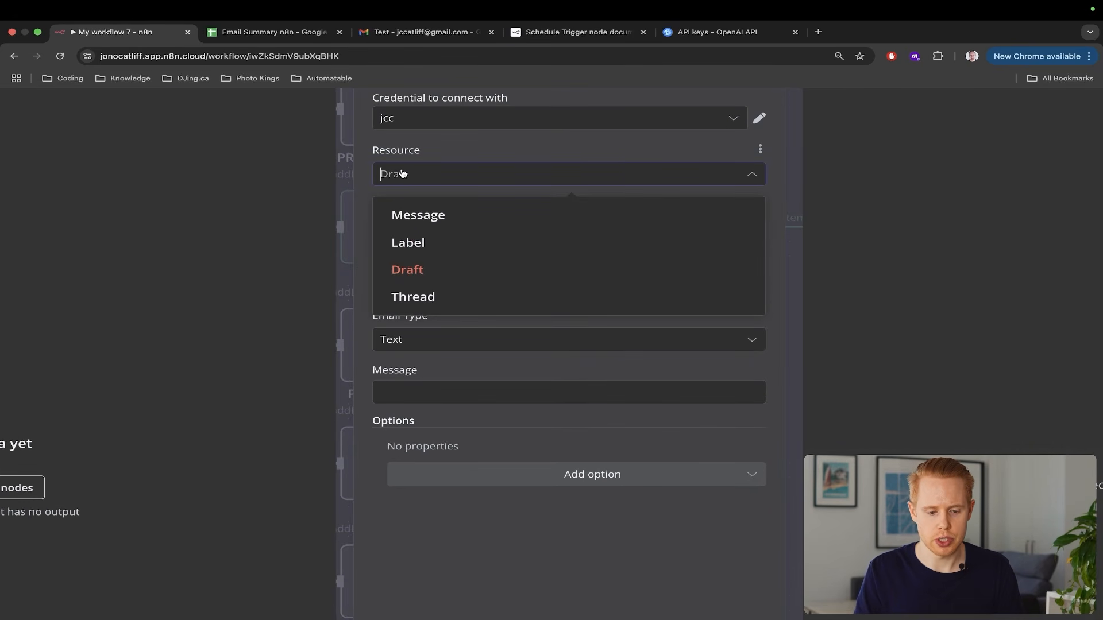
click(465, 153)
click(451, 235)
click(463, 207)
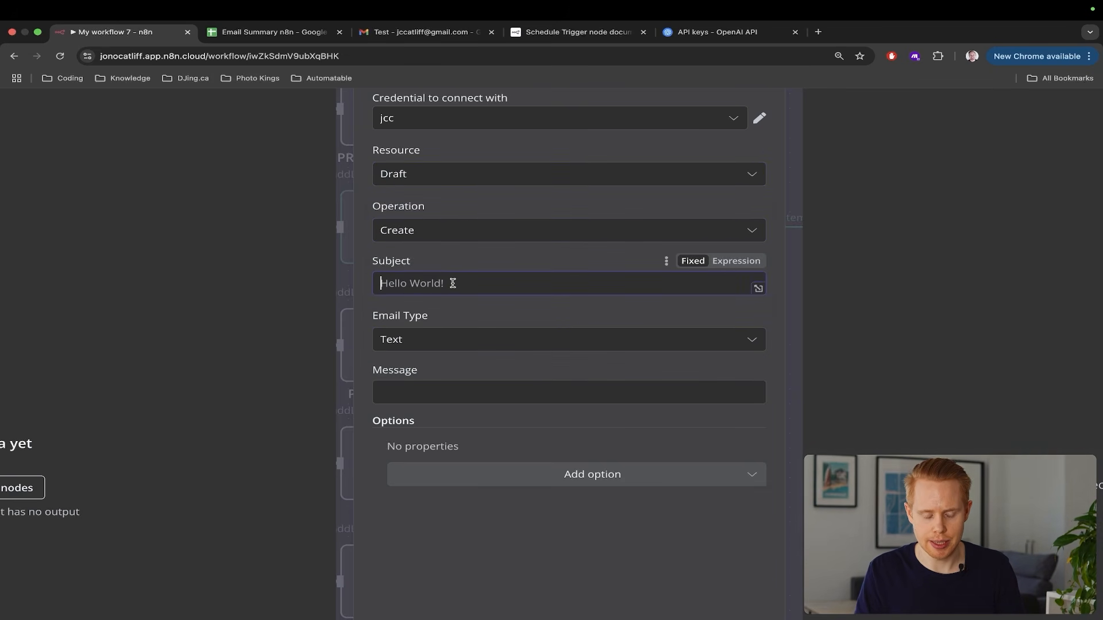
scroll(453, 284, down, 5)
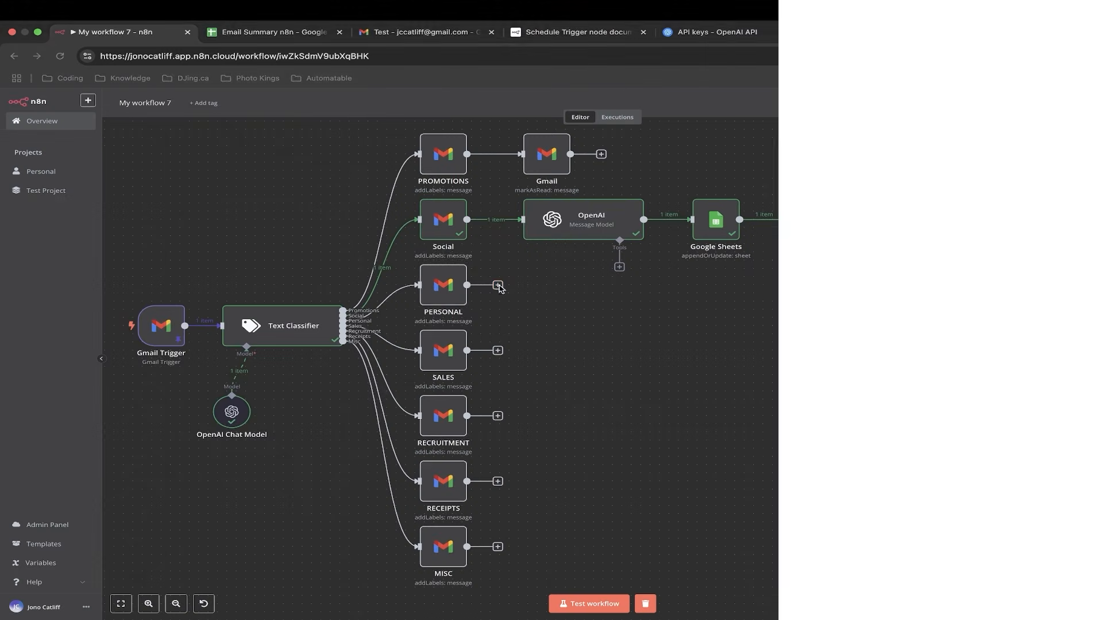
Add a Gmail 'Create a draft' step after the PERSONAL branch
click(498, 286)
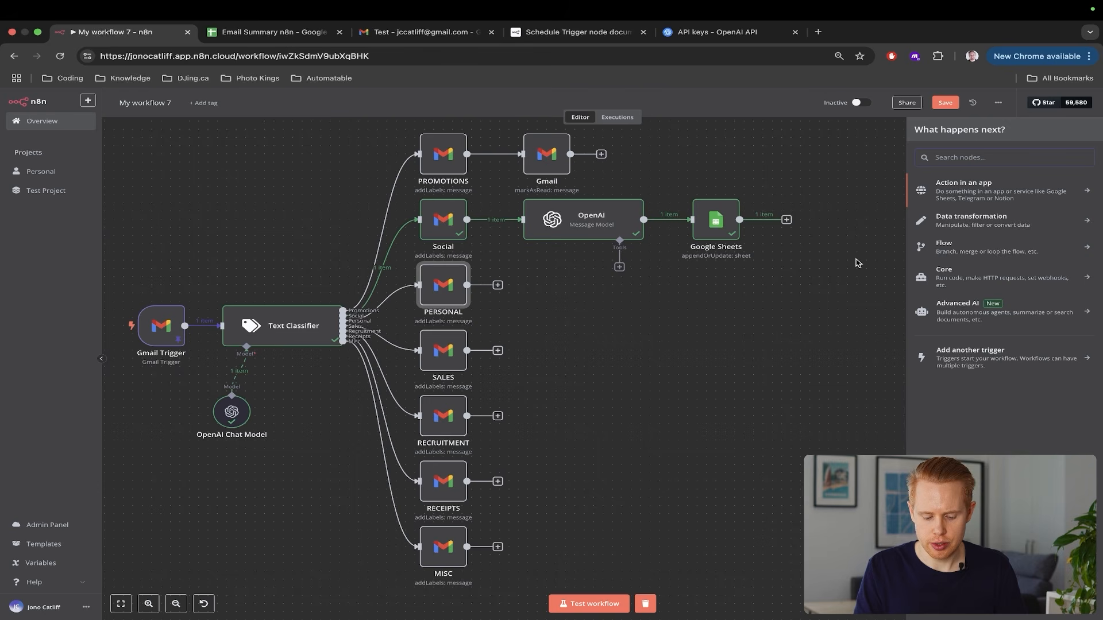
text(gmail)
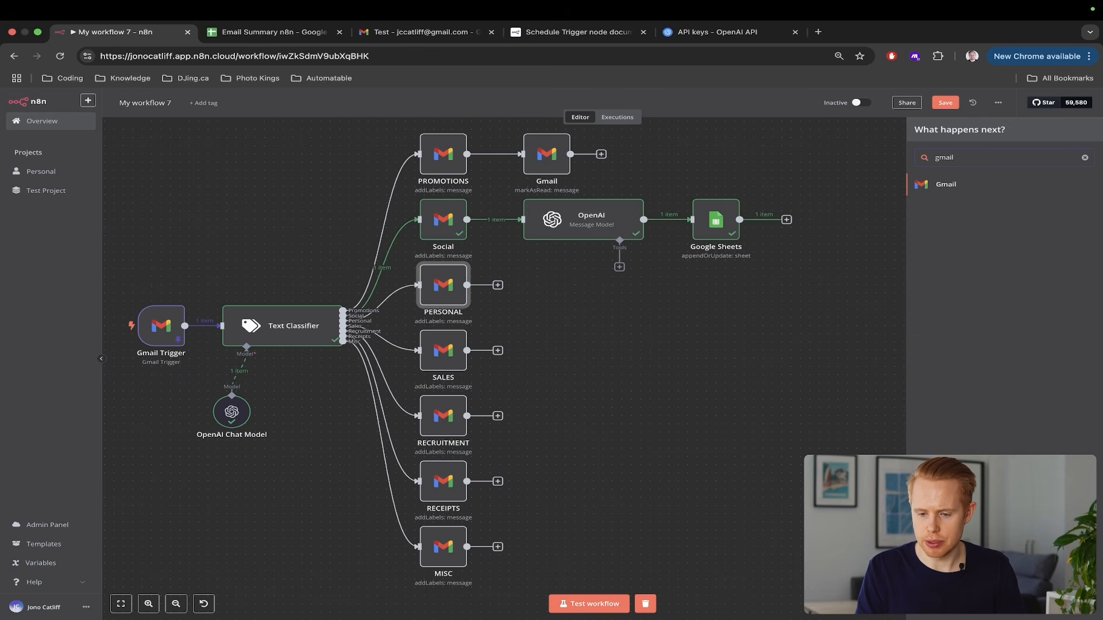
click(971, 187)
text(createa. d)
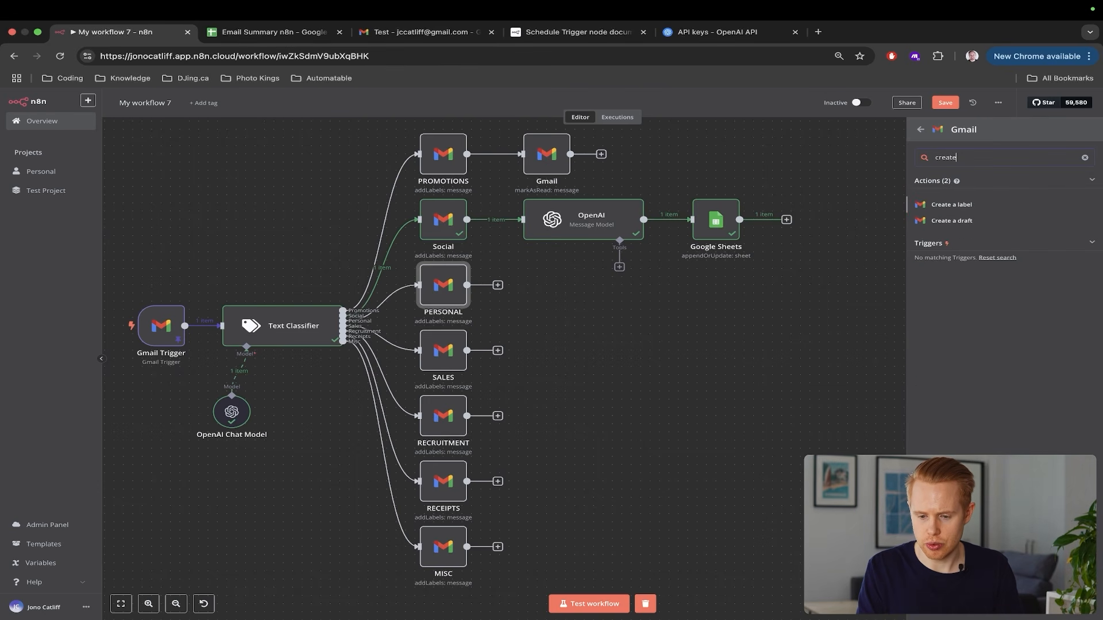
key(BackSpace)
key(BackSpace)
key(BackSpace)
key(BackSpace)
key(BackSpace)
key(BackSpace)
key(BackSpace)
key(BackSpace)
key(BackSpace)
key(BackSpace)
text(create a draft)
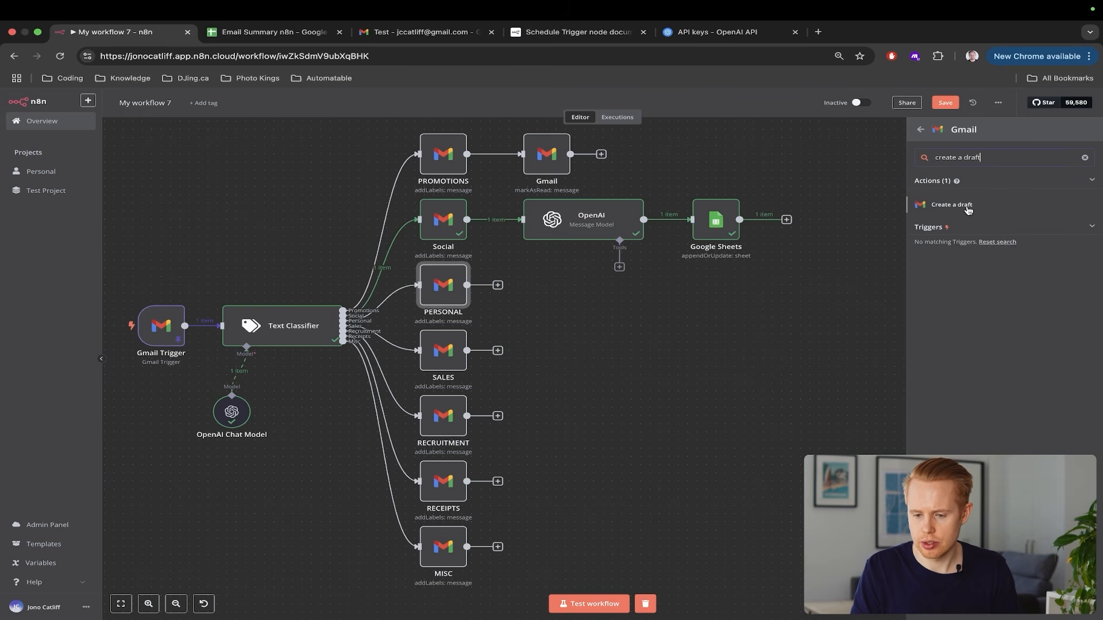
click(967, 206)
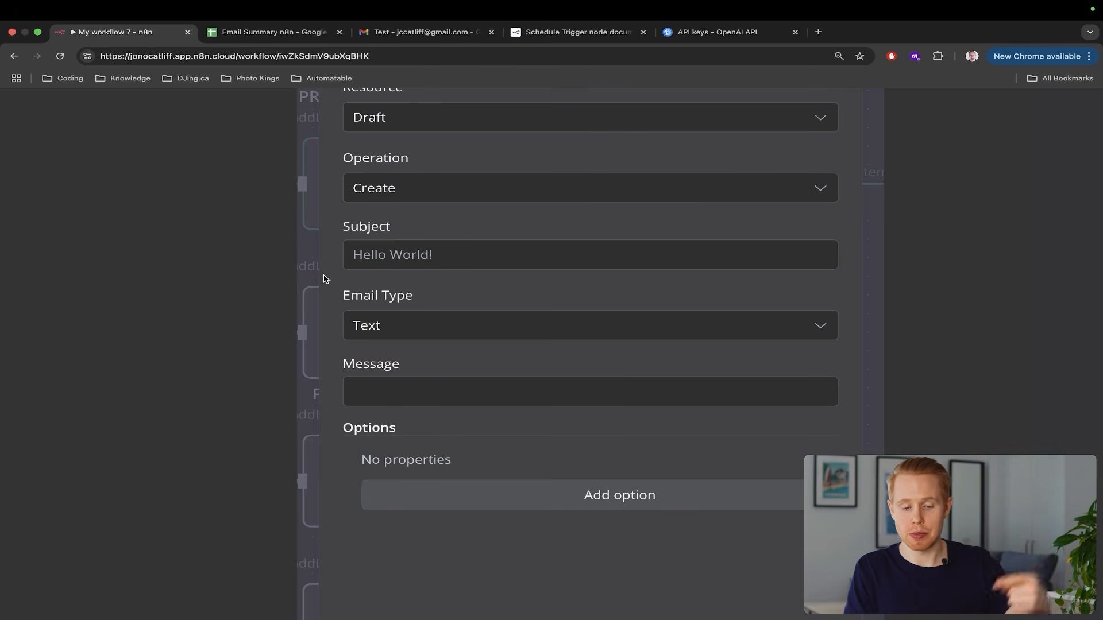
Give Gmail1 a Thread ID option and placeholder message 'a', checking the test email in Gmail
click(395, 382)
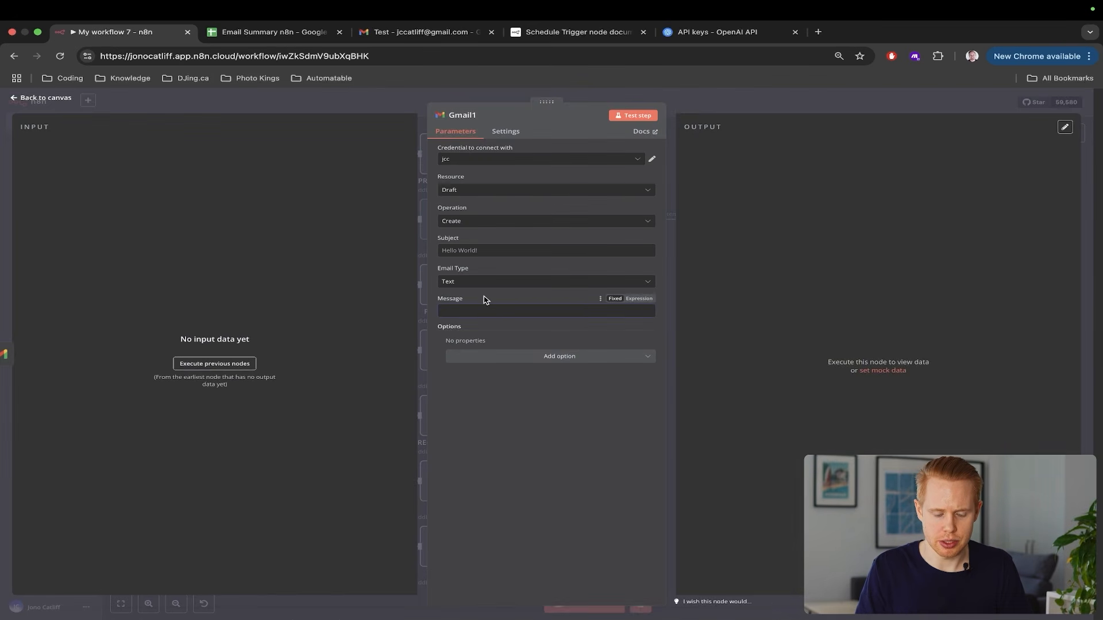
click(788, 318)
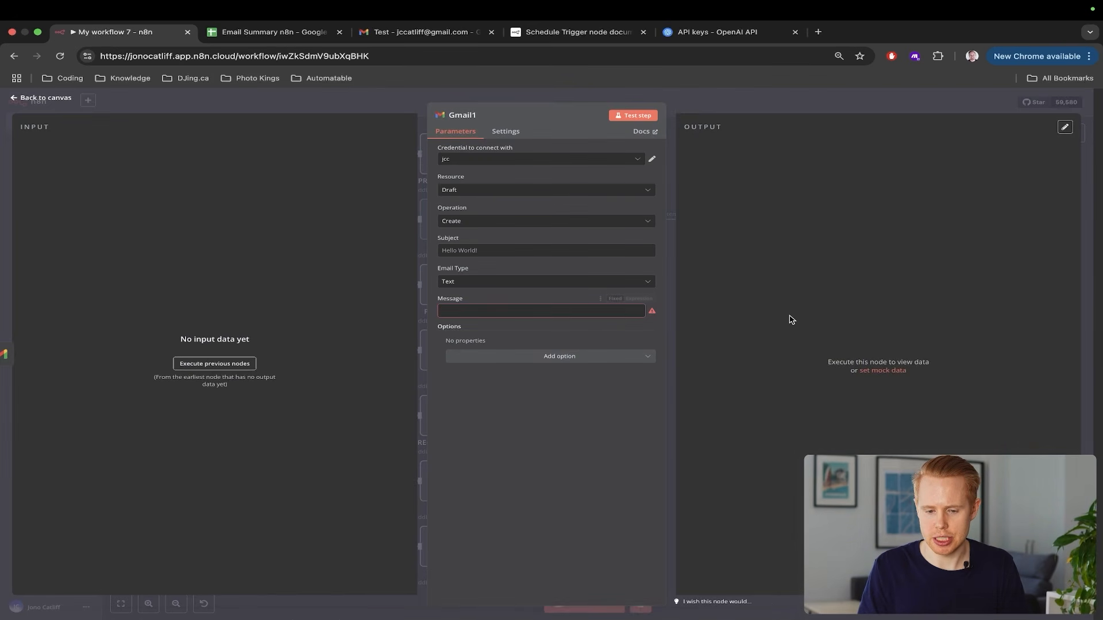
click(559, 355)
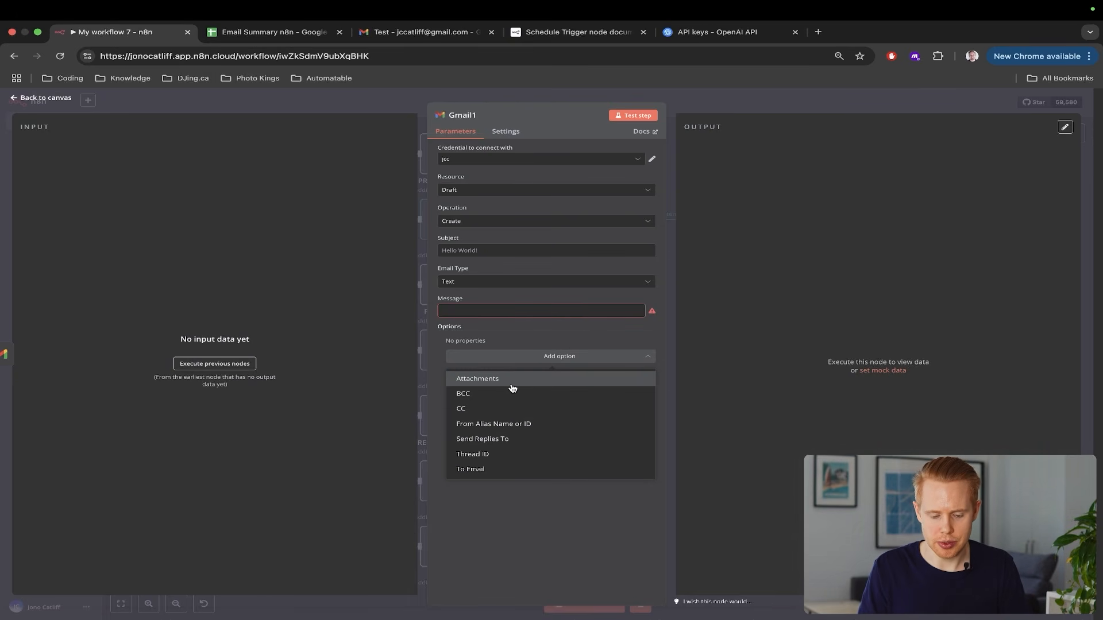
click(506, 454)
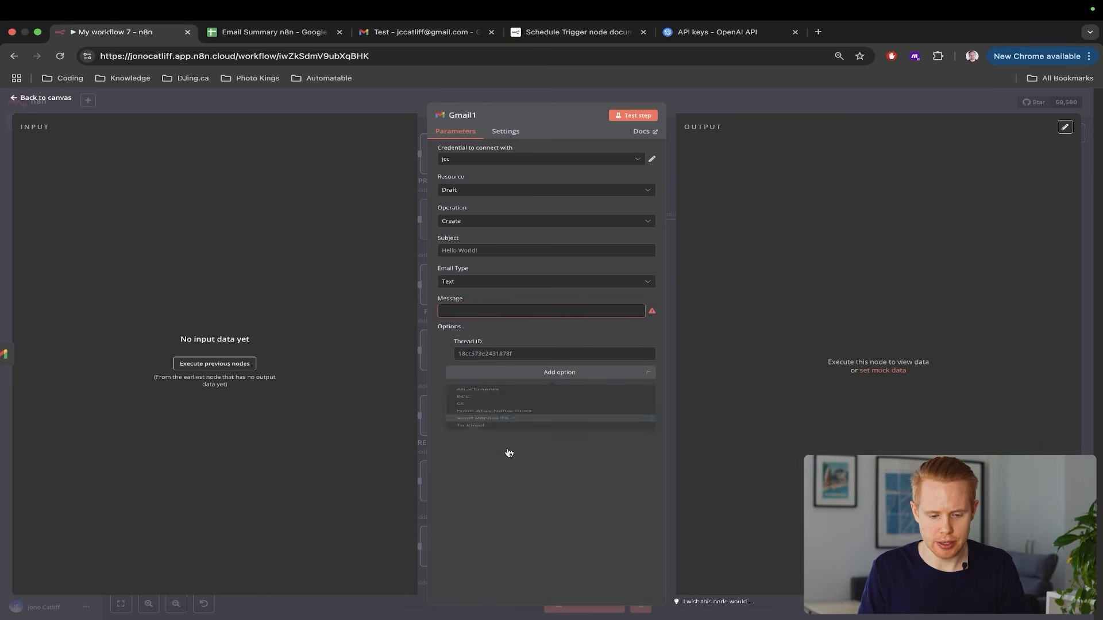
click(486, 310)
text(a)
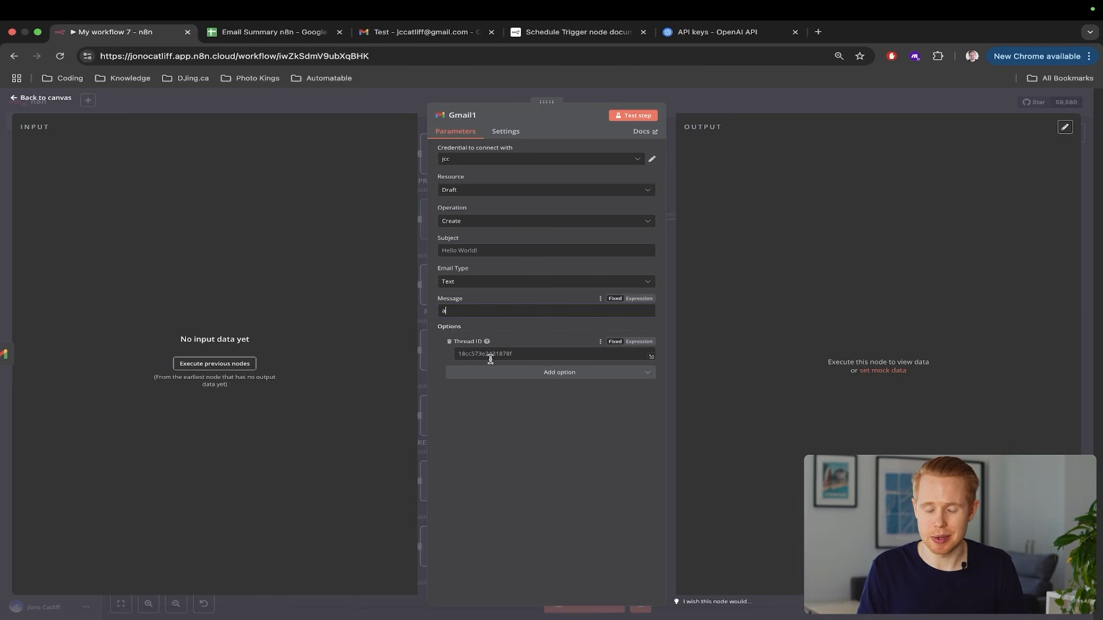
key(super+3)
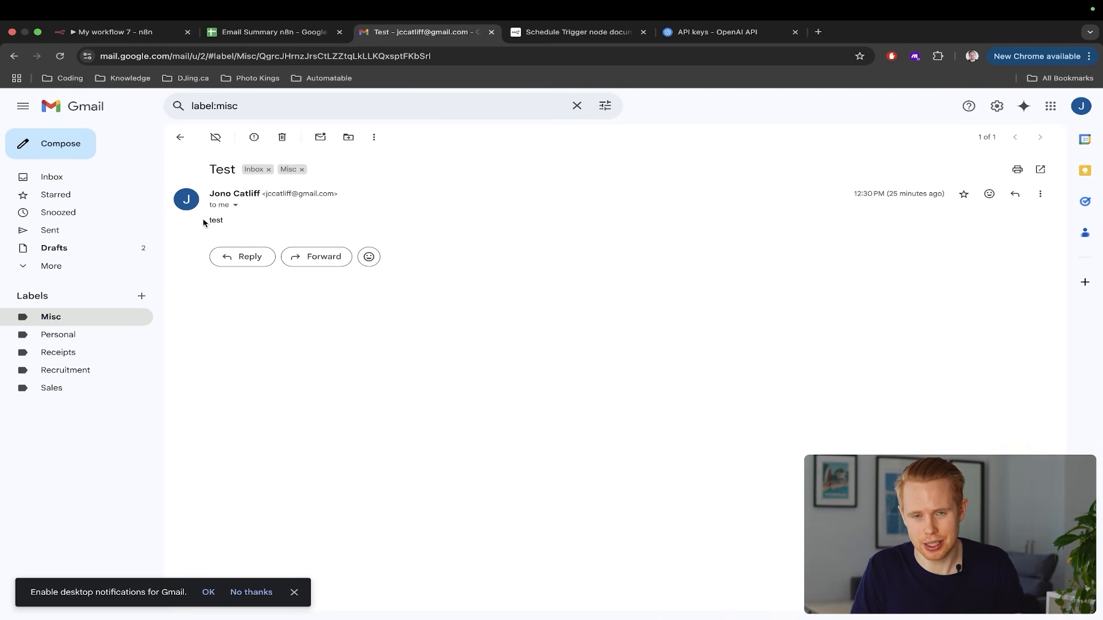
key(super+1)
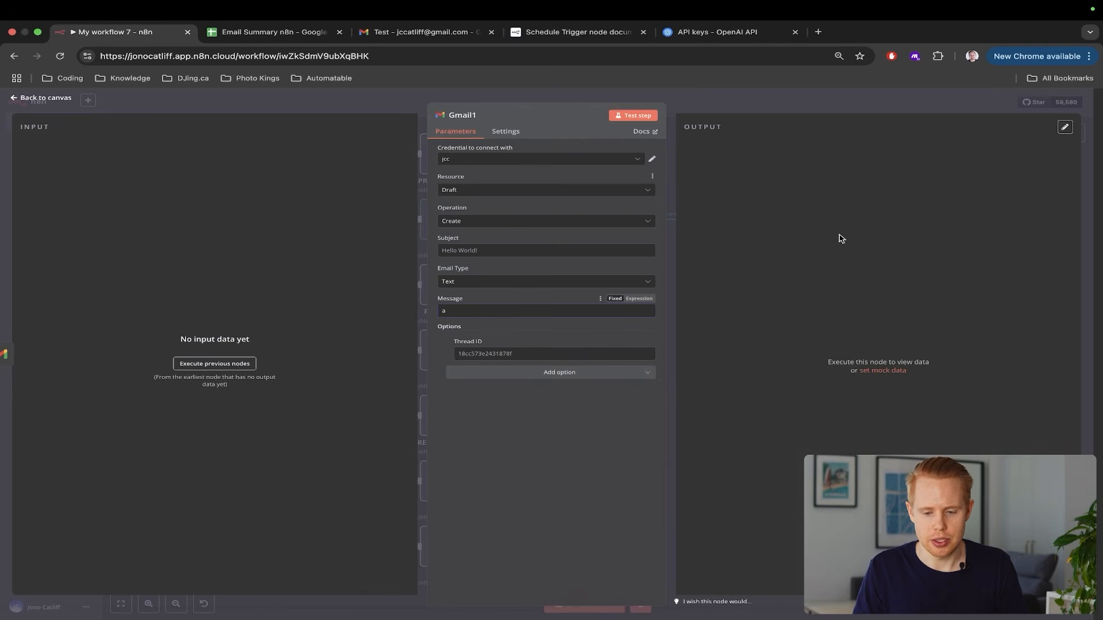
click(1086, 141)
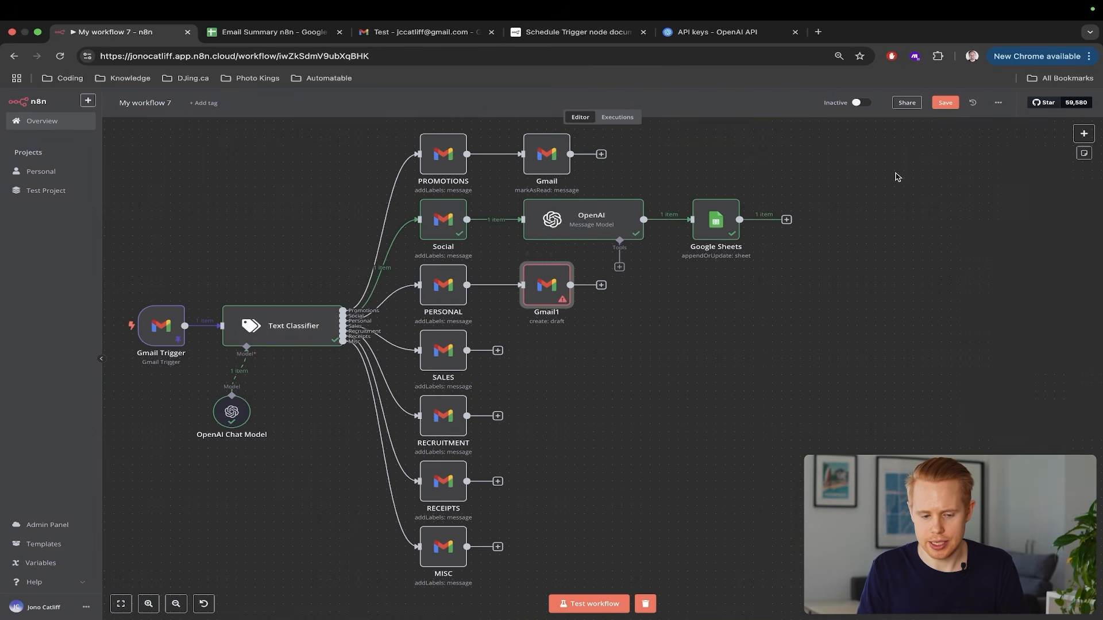
Disconnect Gmail1 from PERSONAL, run a test, and move Gmail1 further right
click(589, 604)
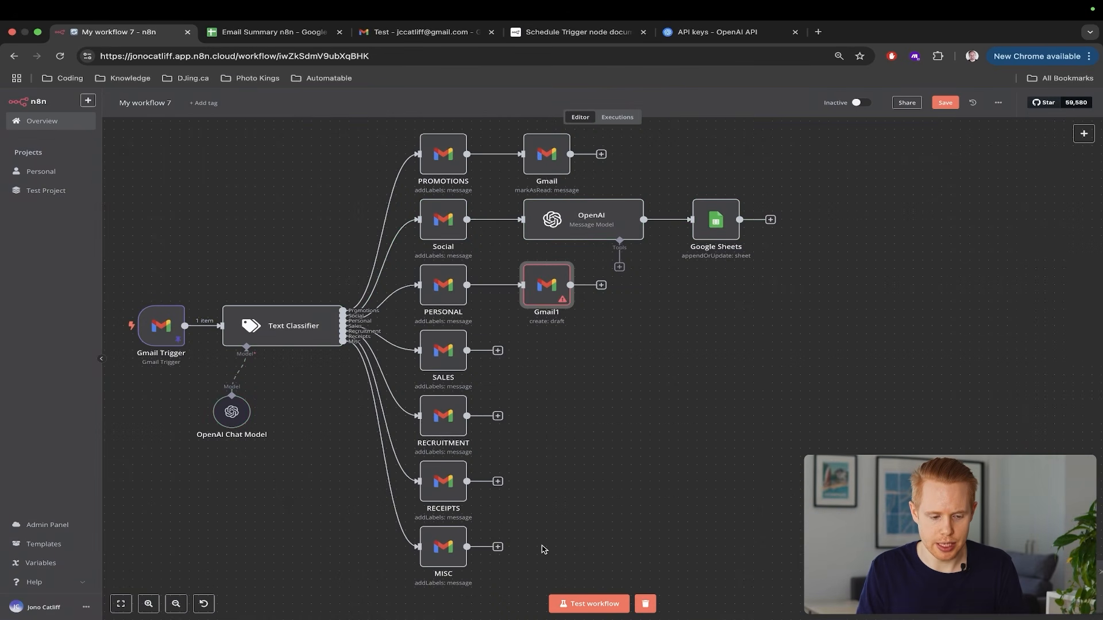
scroll(544, 550, left, 3)
click(539, 288)
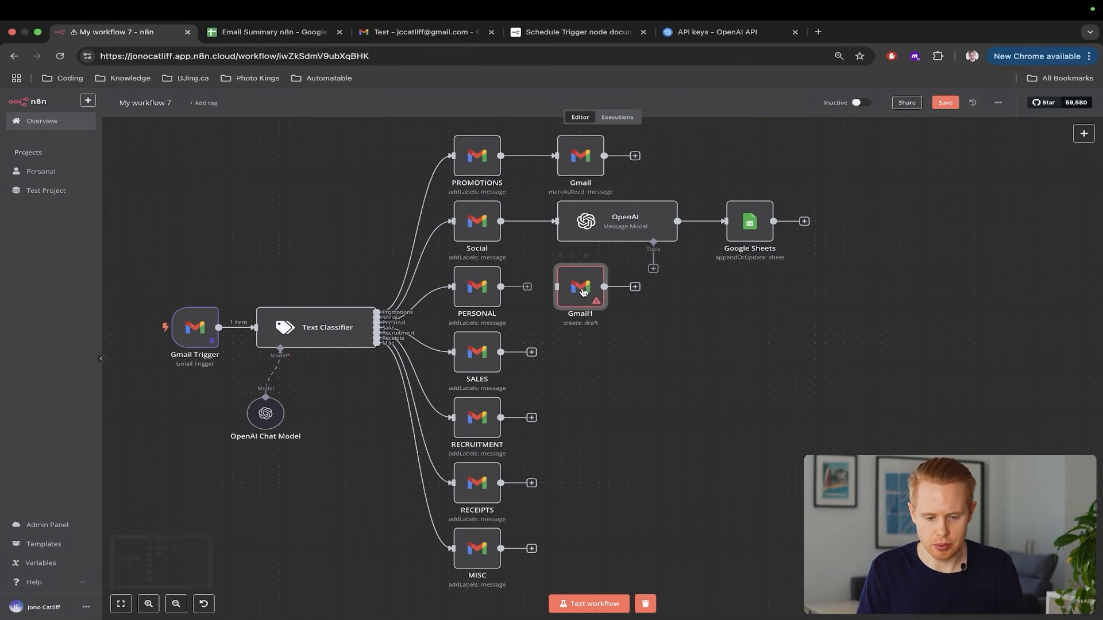
click(592, 605)
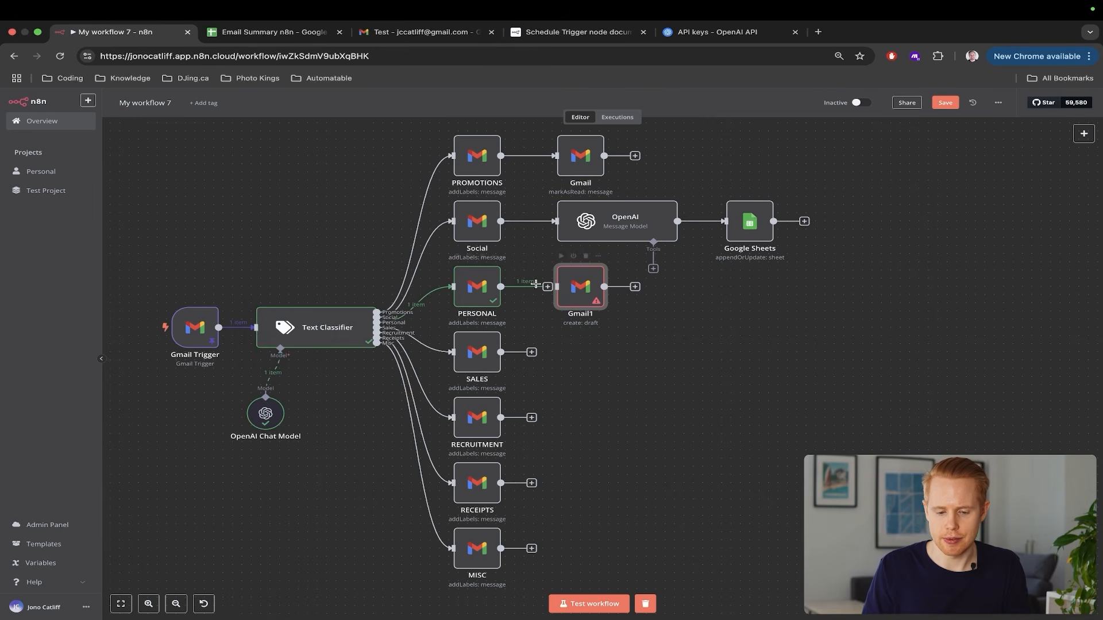
drag(580, 289, 877, 291)
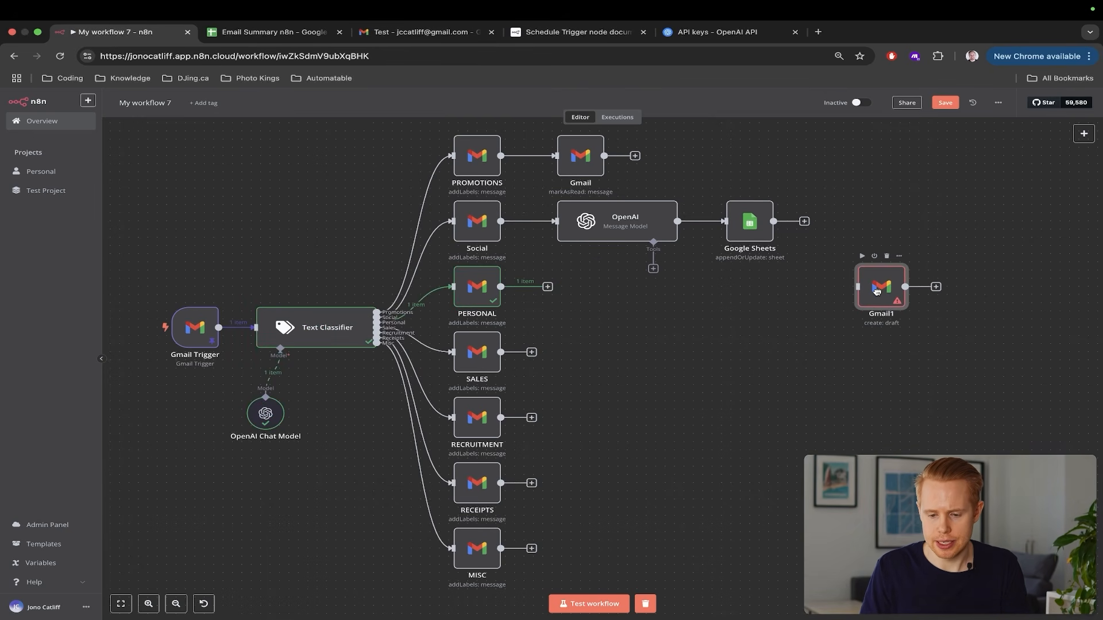
Copy the OpenAI node as OpenAI1, connect it after PERSONAL, and open its settings
click(602, 235)
key(ctrl+c)
key(ctrl+v)
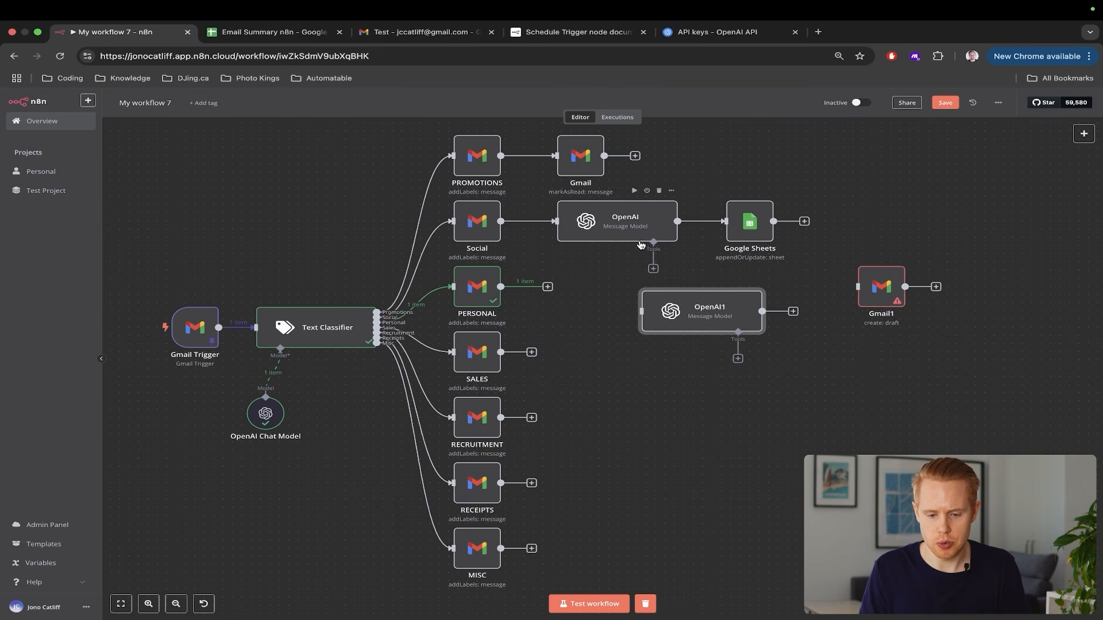
drag(709, 312, 625, 280)
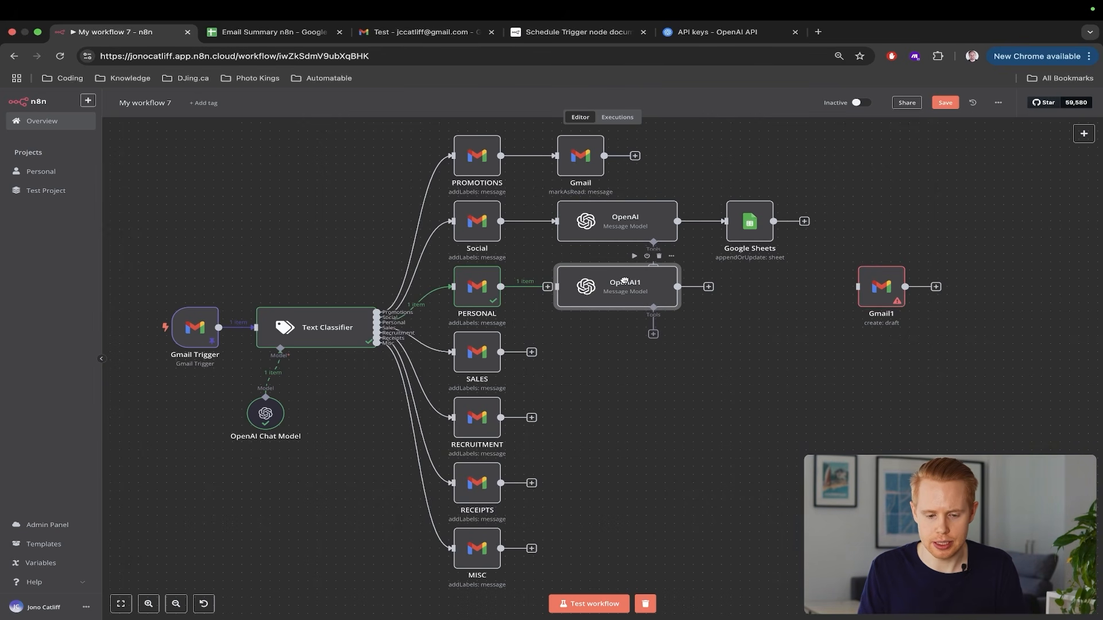
drag(547, 287, 570, 292)
double_click(570, 291)
Change the system prompt to 'replying to' and prefix the user message with 'Heres the email to reply to:'
scroll(582, 336, up, 5)
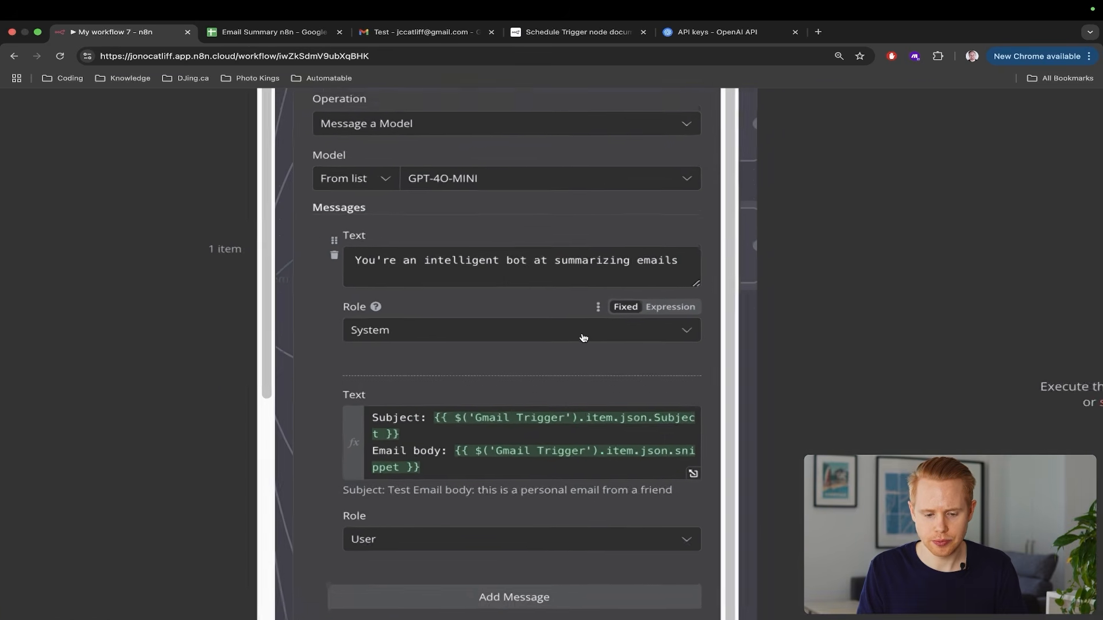
double_click(558, 254)
text(repli)
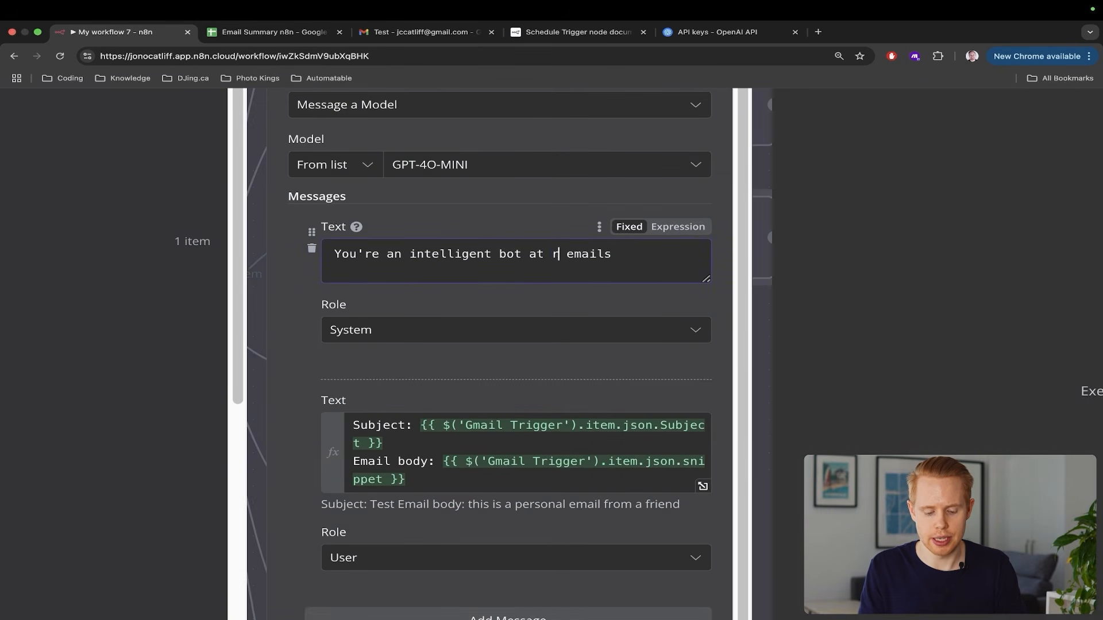
text(ing to)
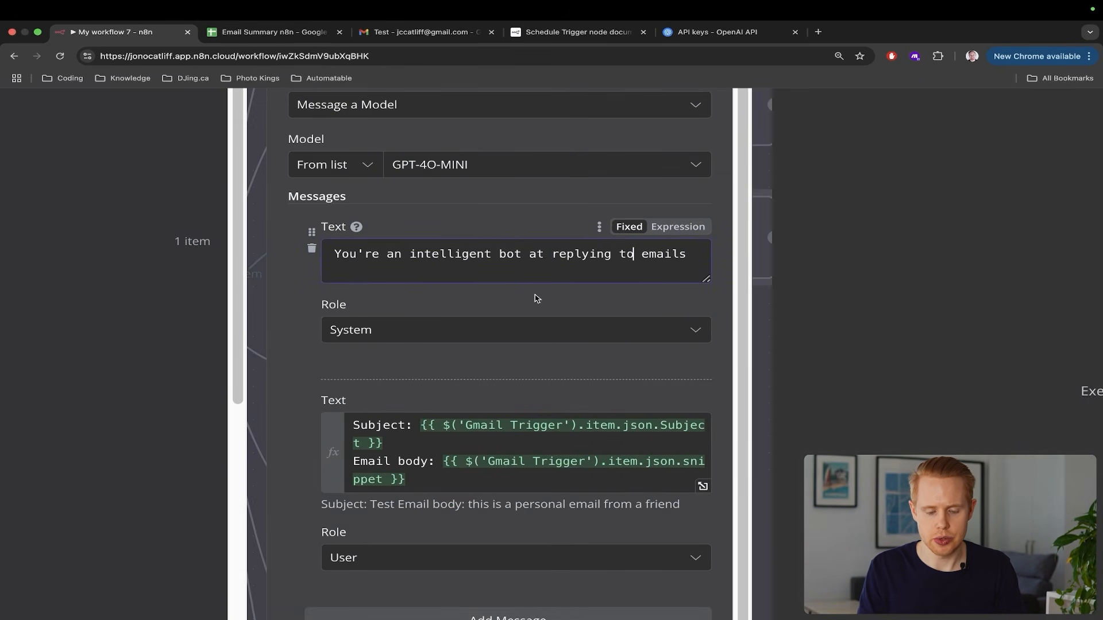
click(353, 426)
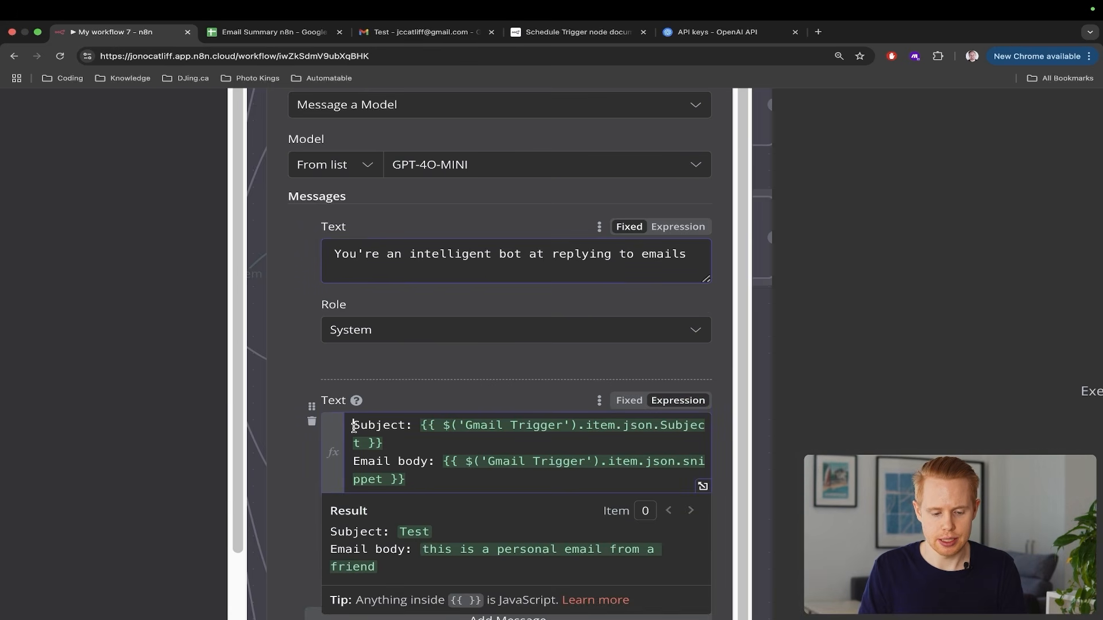
key(Return)
key(Return)
key(Up)
key(Up)
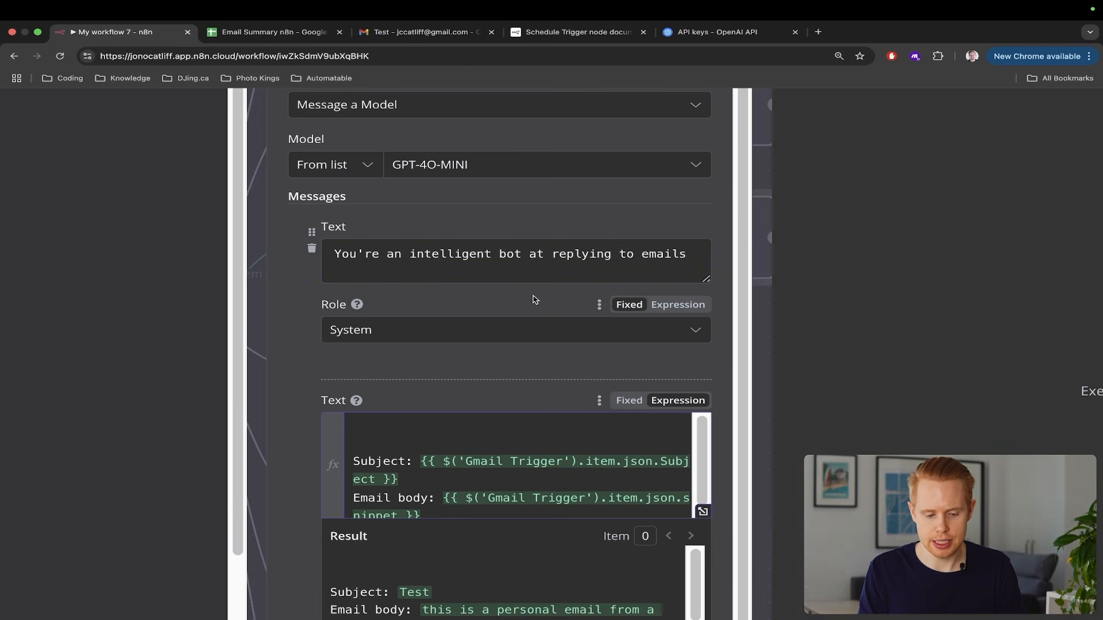
key(Delete)
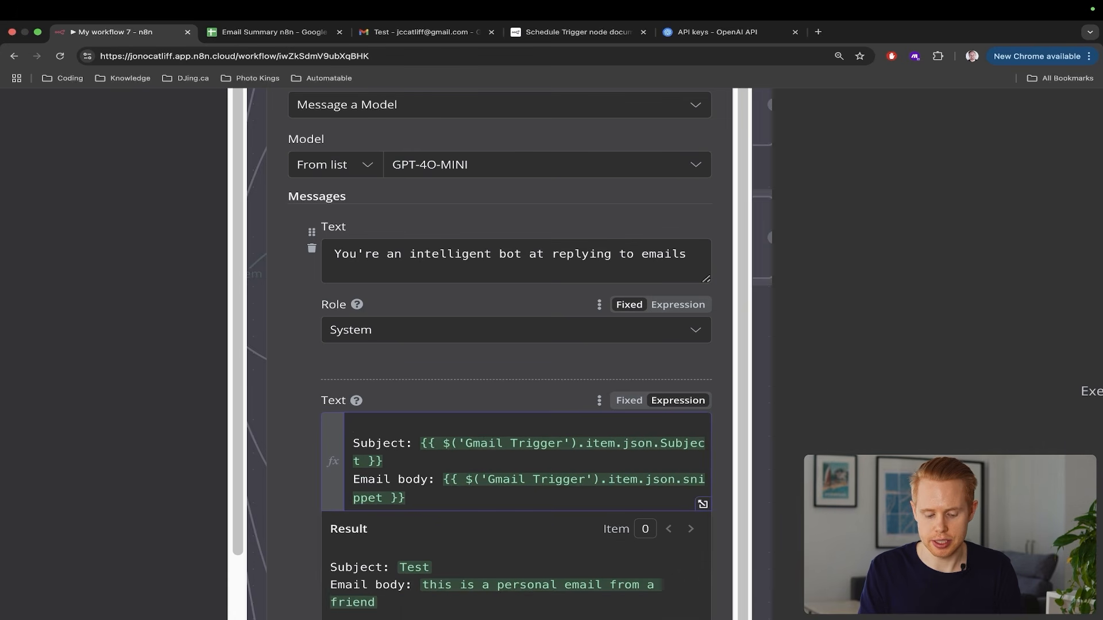
text(Heres the email)
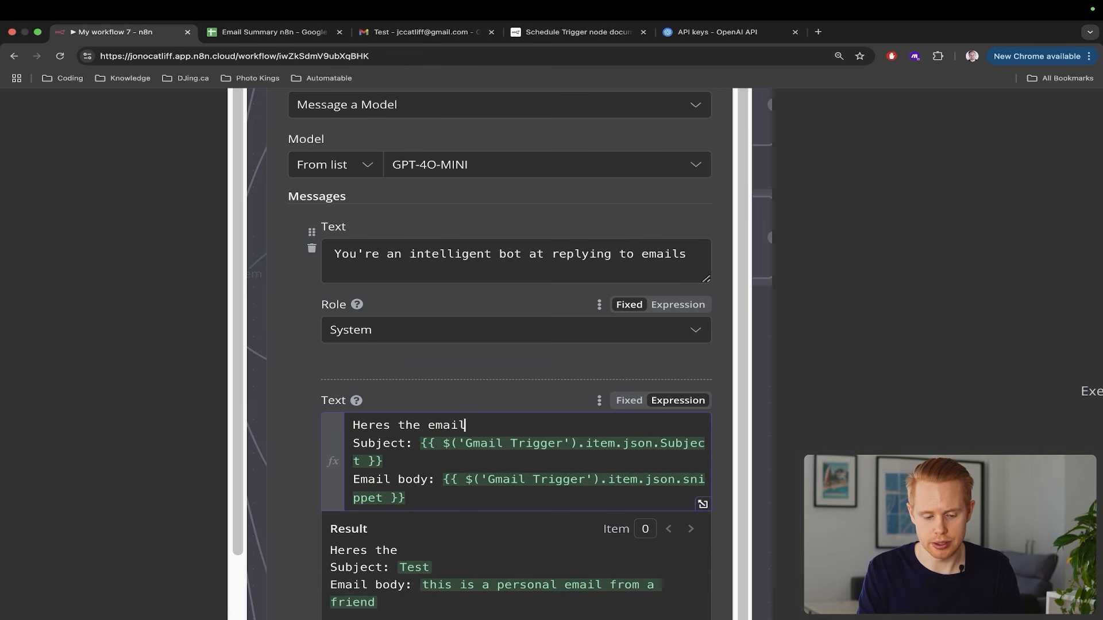
text( to reply to:)
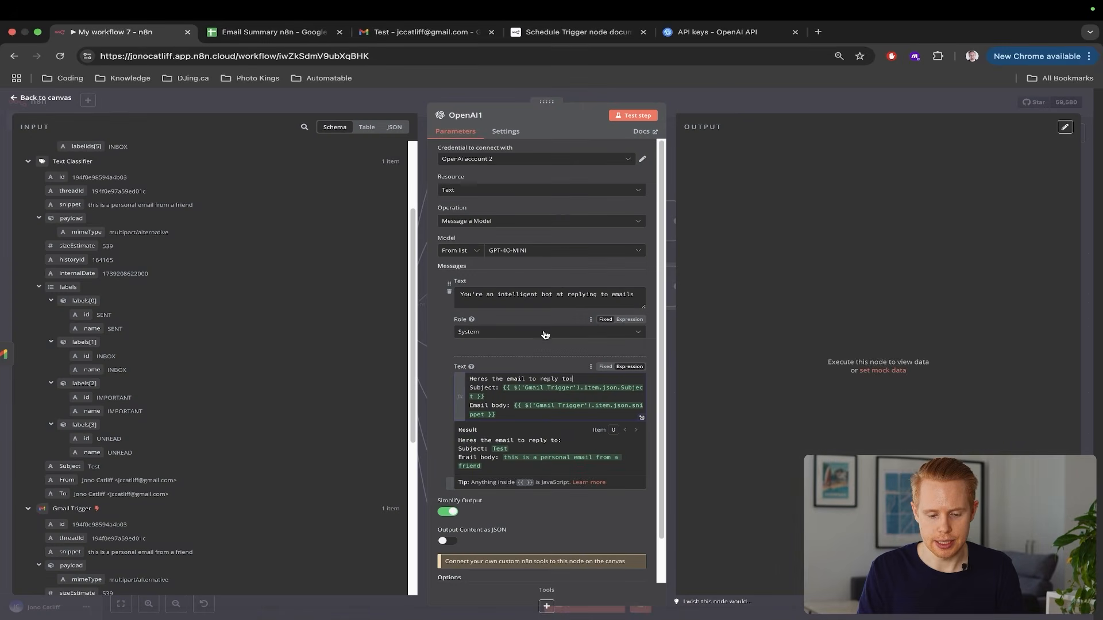
click(494, 357)
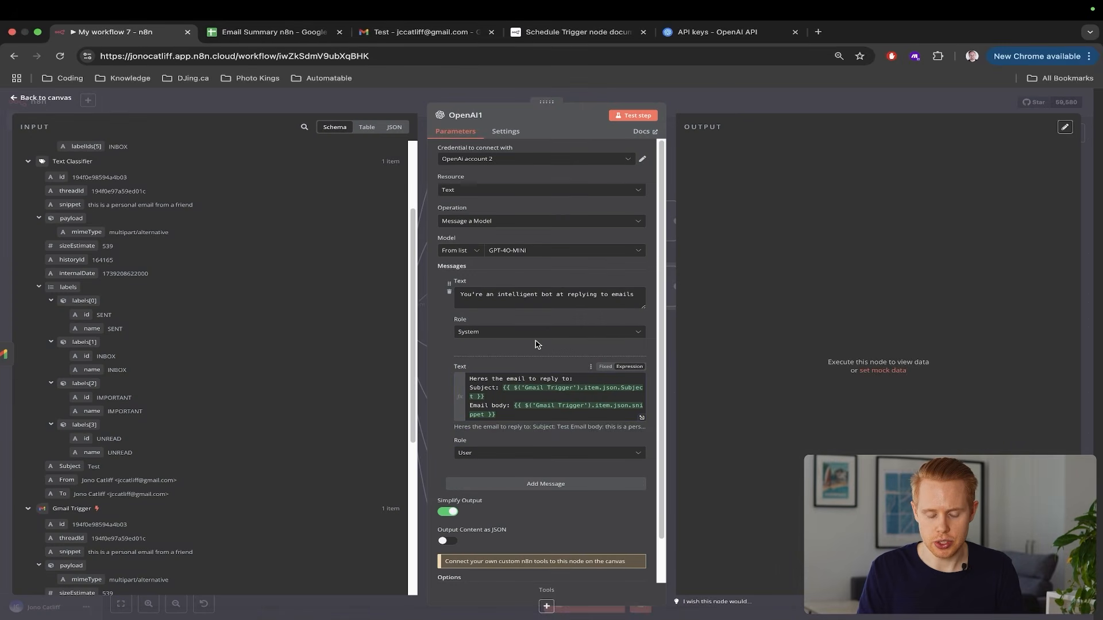
Add a third prompt message with the Assistant role
click(500, 484)
scroll(501, 484, down, 2)
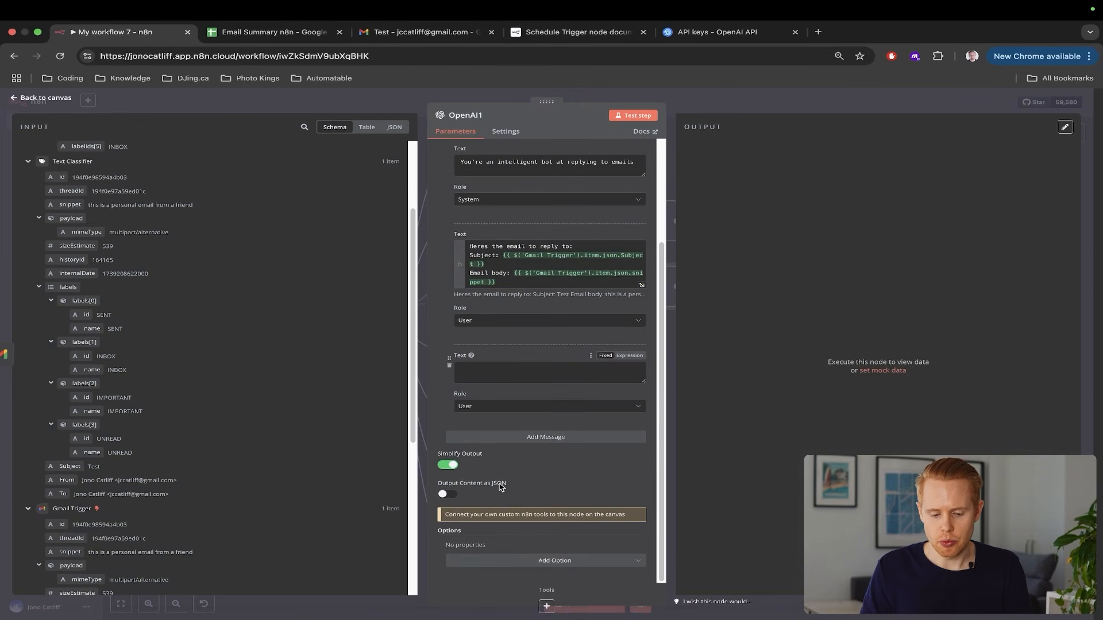
click(538, 412)
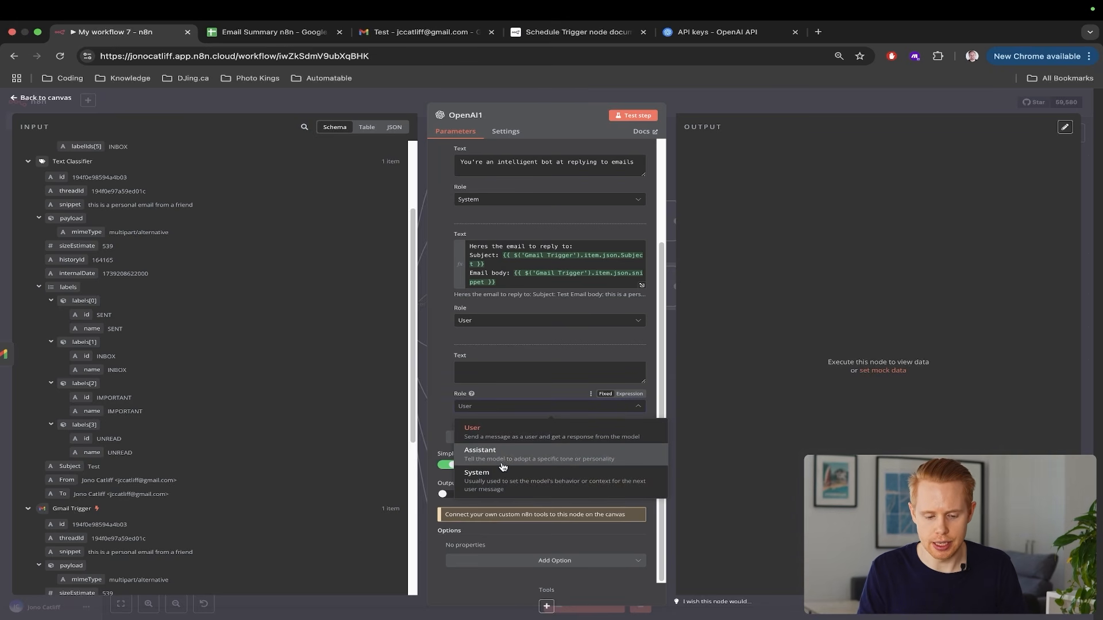
click(479, 452)
scroll(488, 305, up, 2)
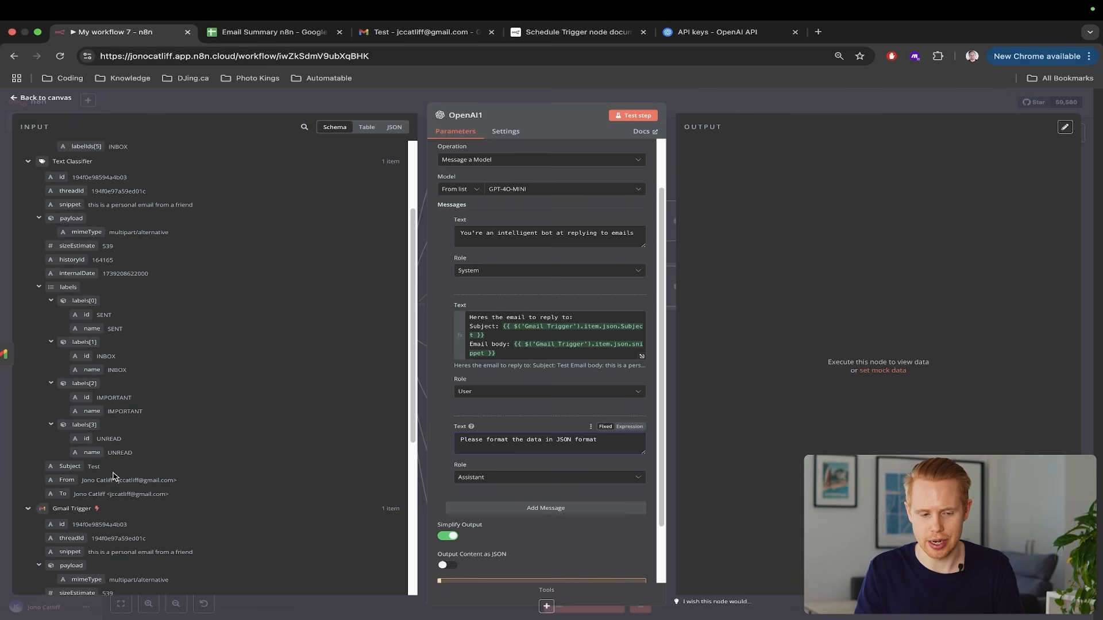
scroll(555, 509, down, 1)
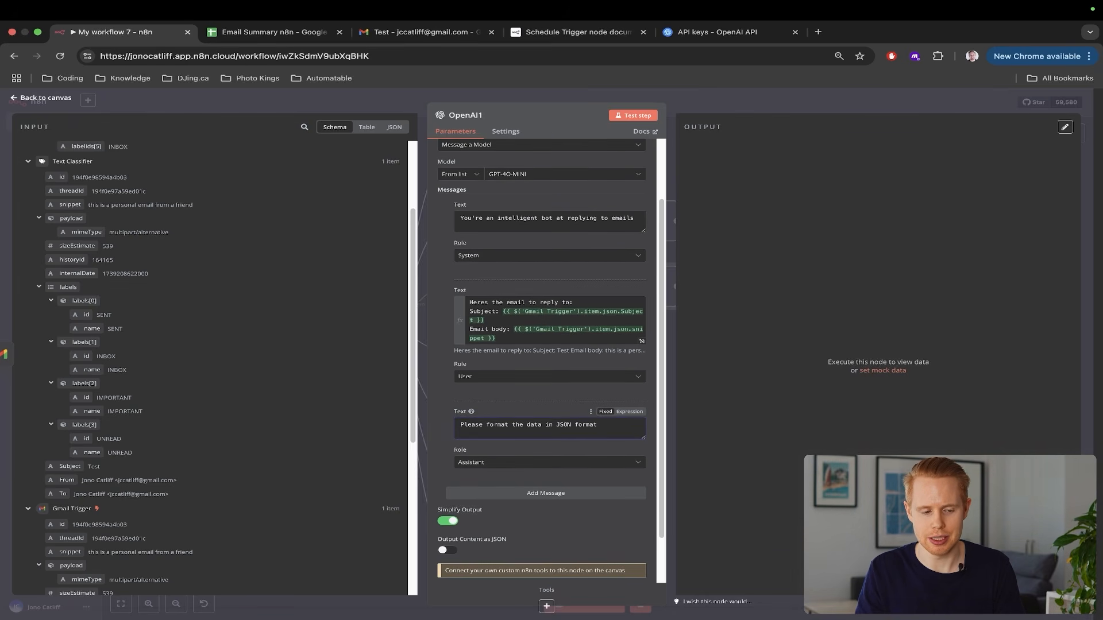
Add a colon and braces on separate lines after the Assistant instruction, enlarging its text box
scroll(517, 448, down, 3)
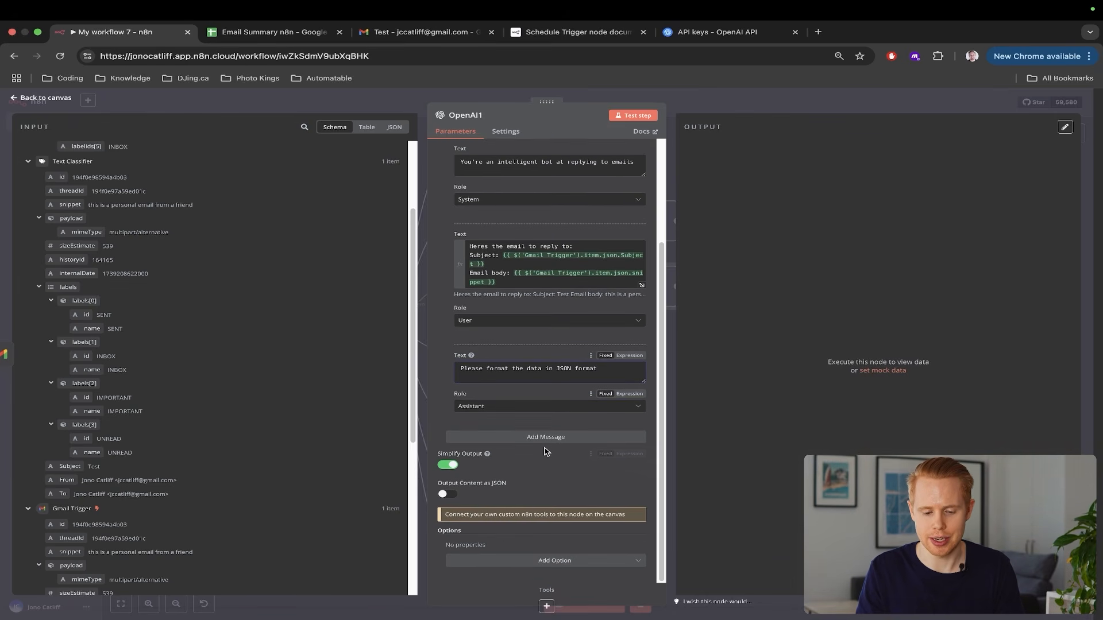
scroll(546, 453, up, 5)
scroll(547, 452, up, 1)
text(:)
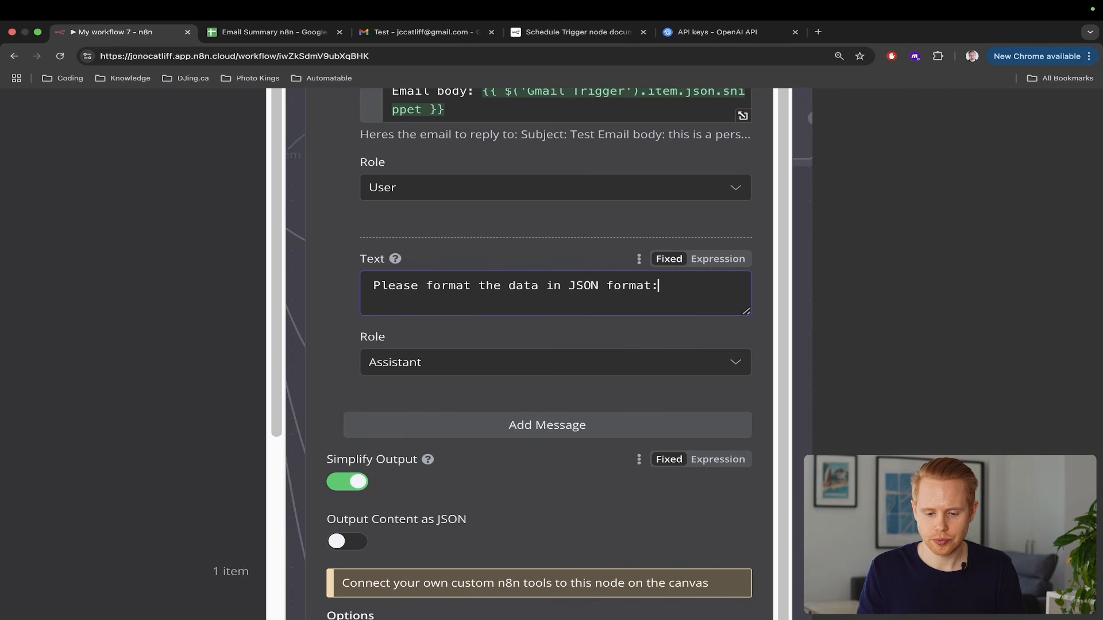
key(Return)
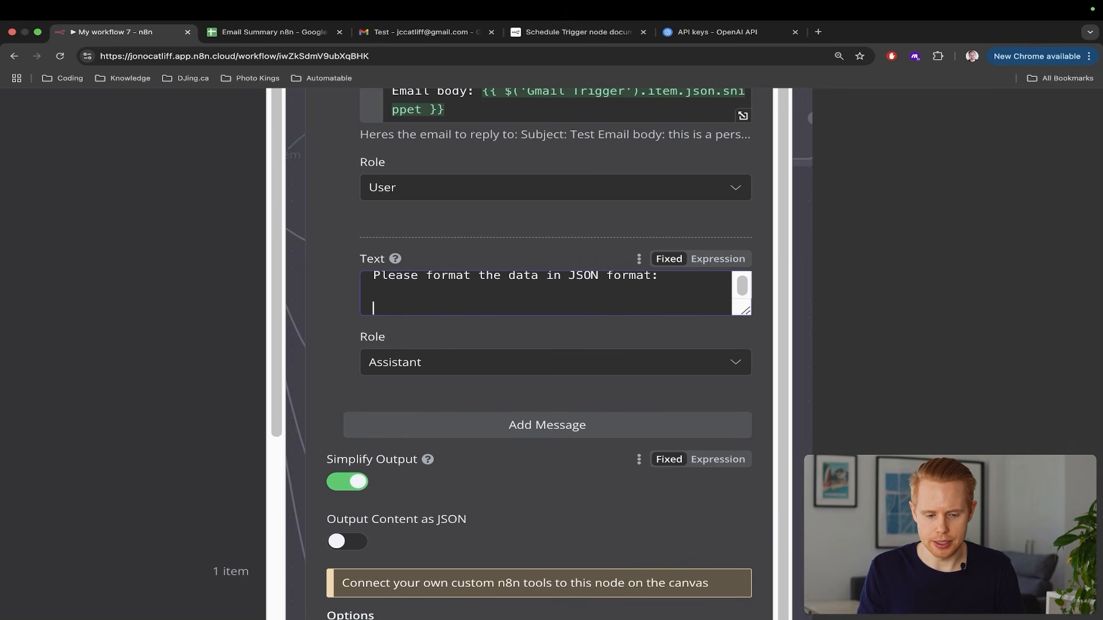
key(BackSpace)
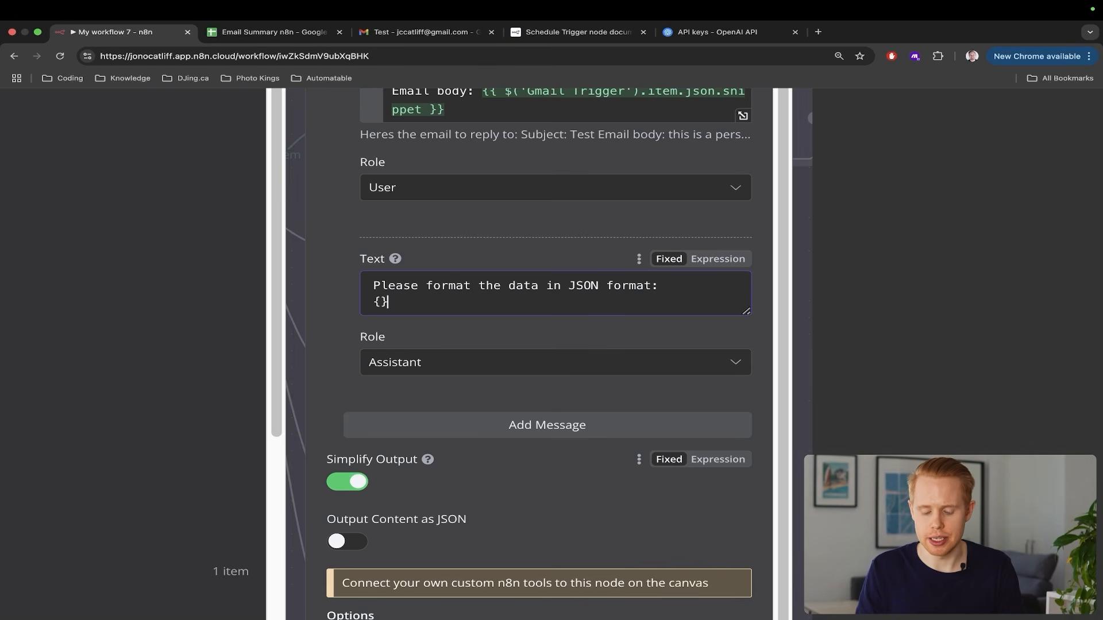
key(Return)
key(Return)
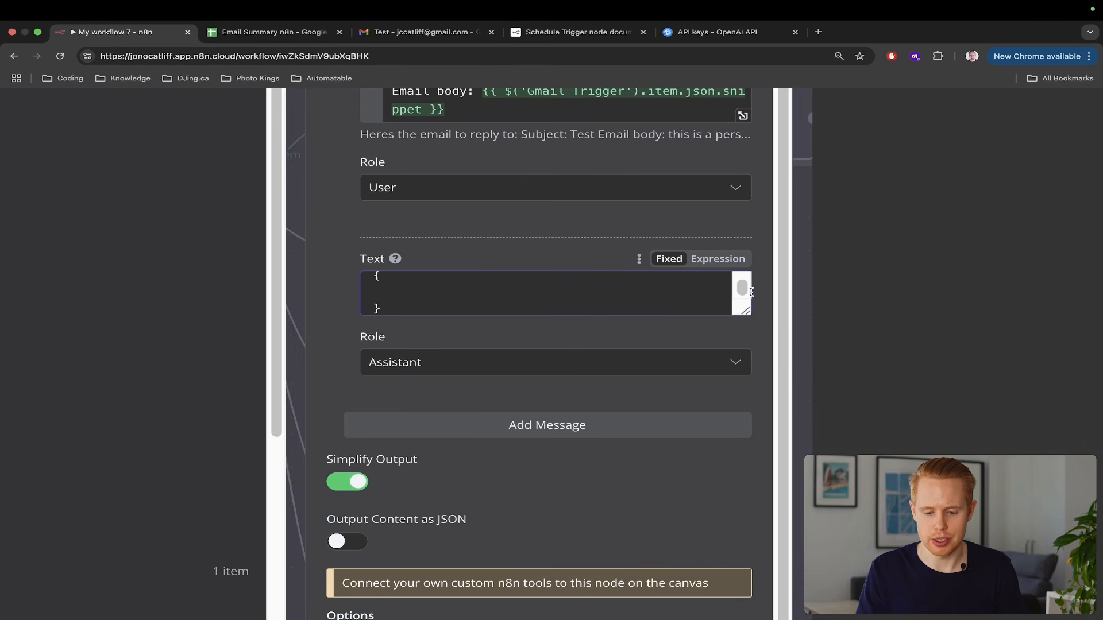
drag(743, 310, 745, 495)
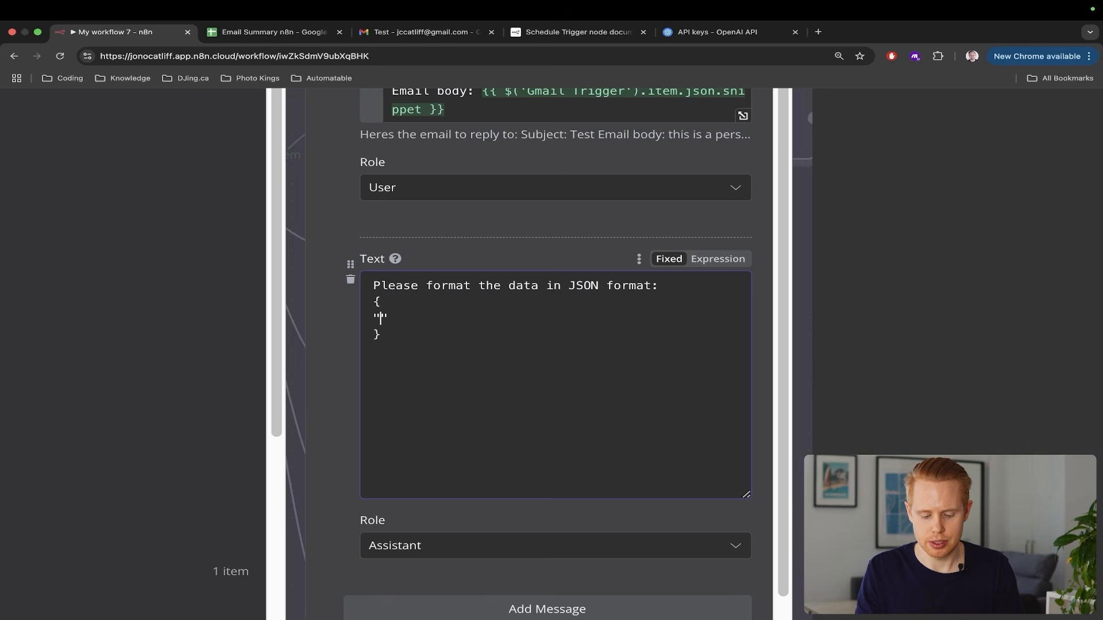
Fill the JSON block with empty "subject_line" and "email_body" keys
text(subject_line":)
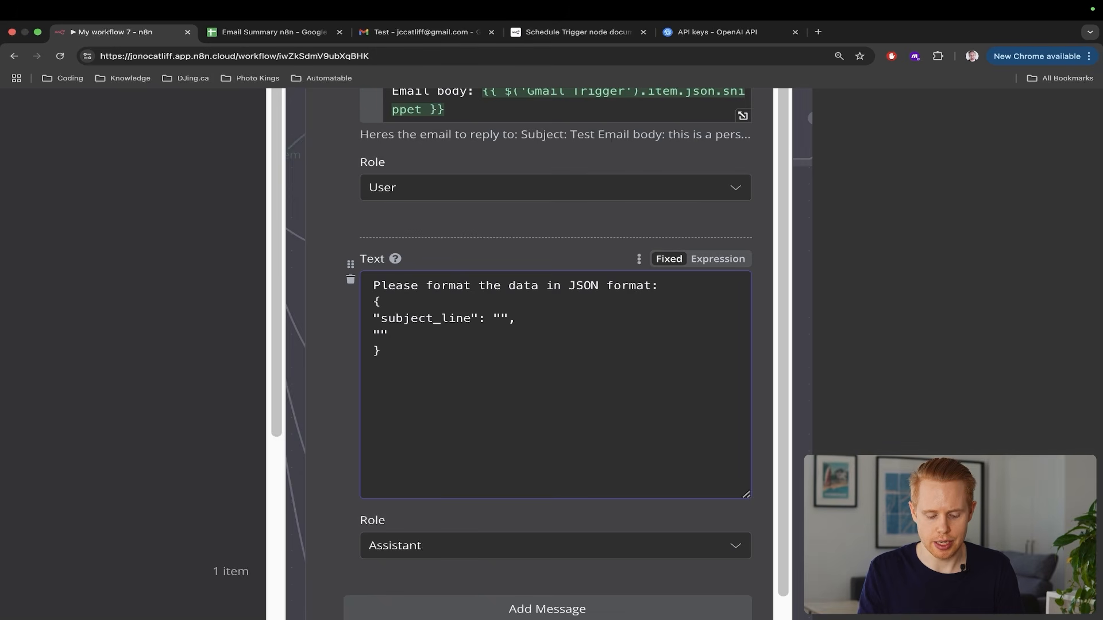
text(email_body":)
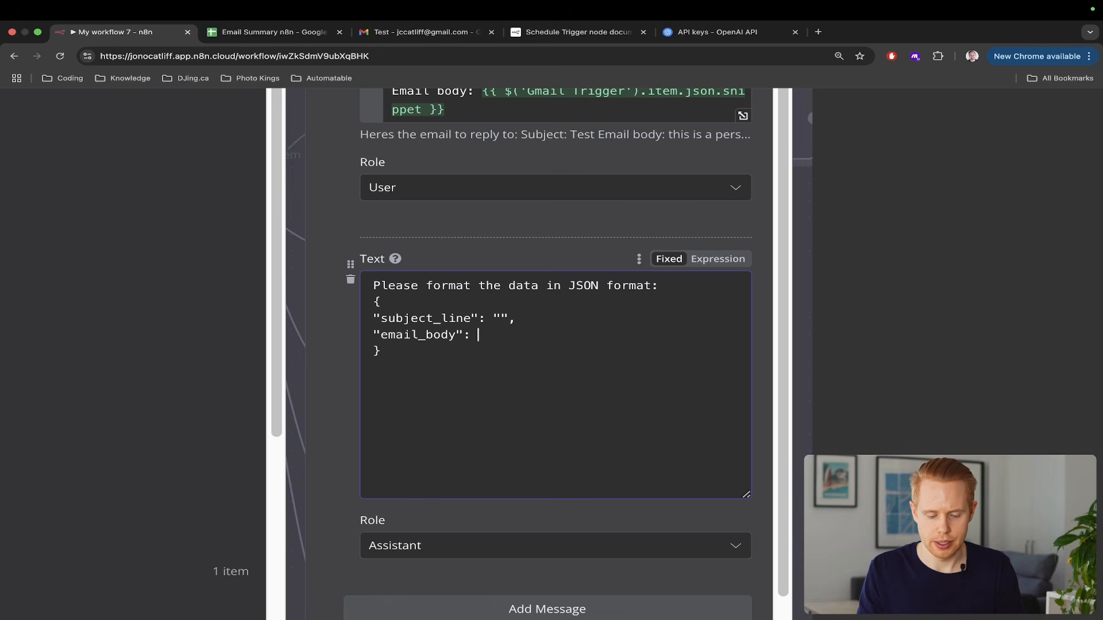
key(shift+Up)
key(shift+Up)
key(shift+Up)
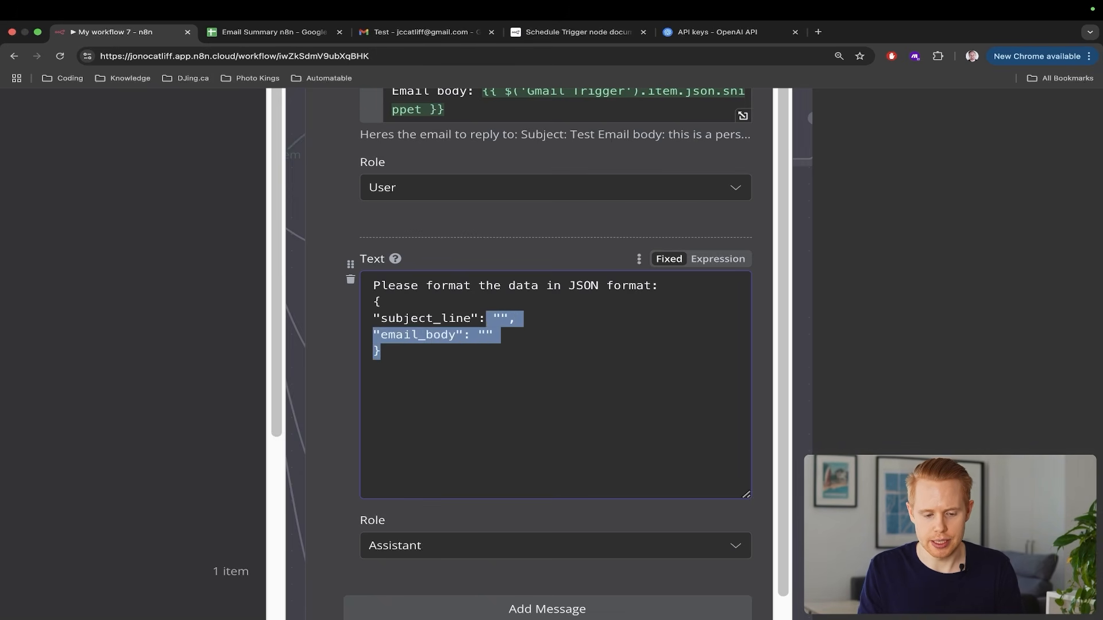
key(shift+Home)
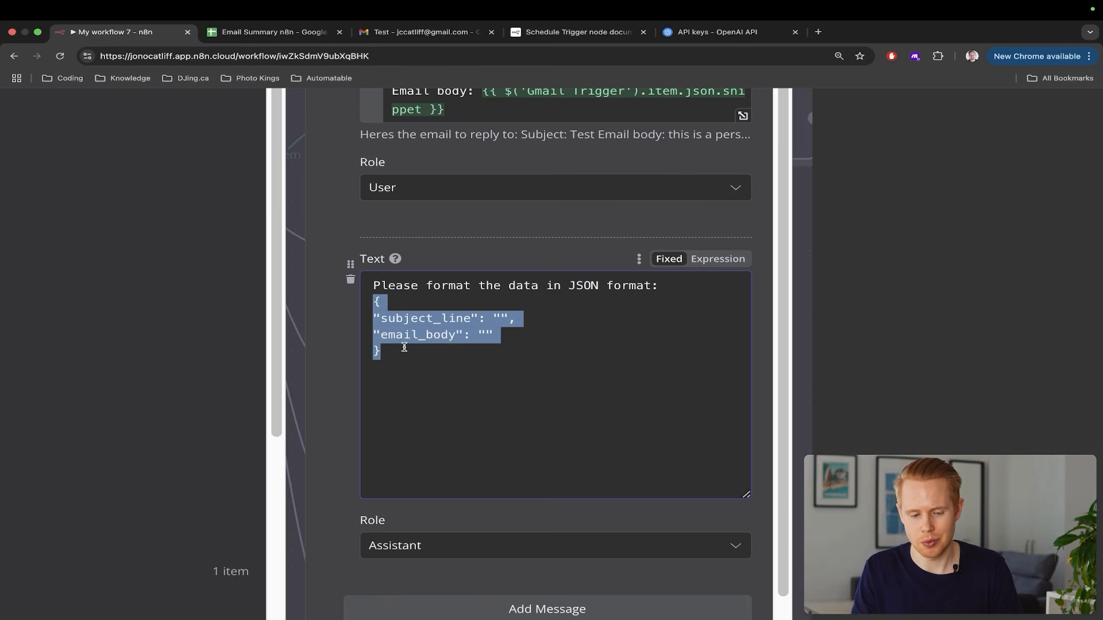
scroll(405, 347, down, 5)
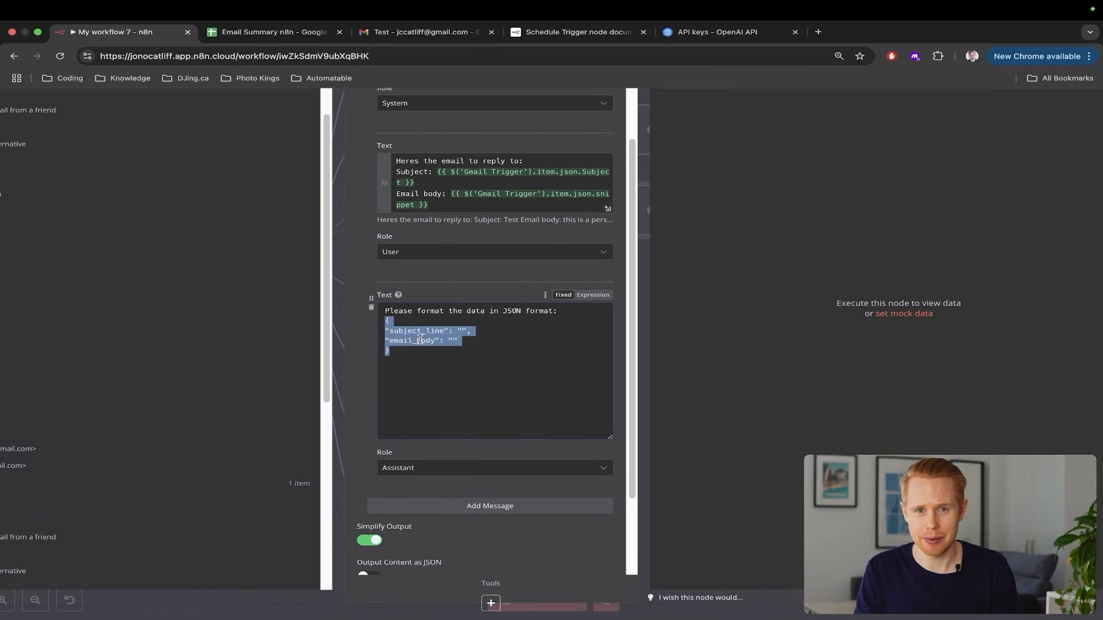
scroll(420, 339, up, 5)
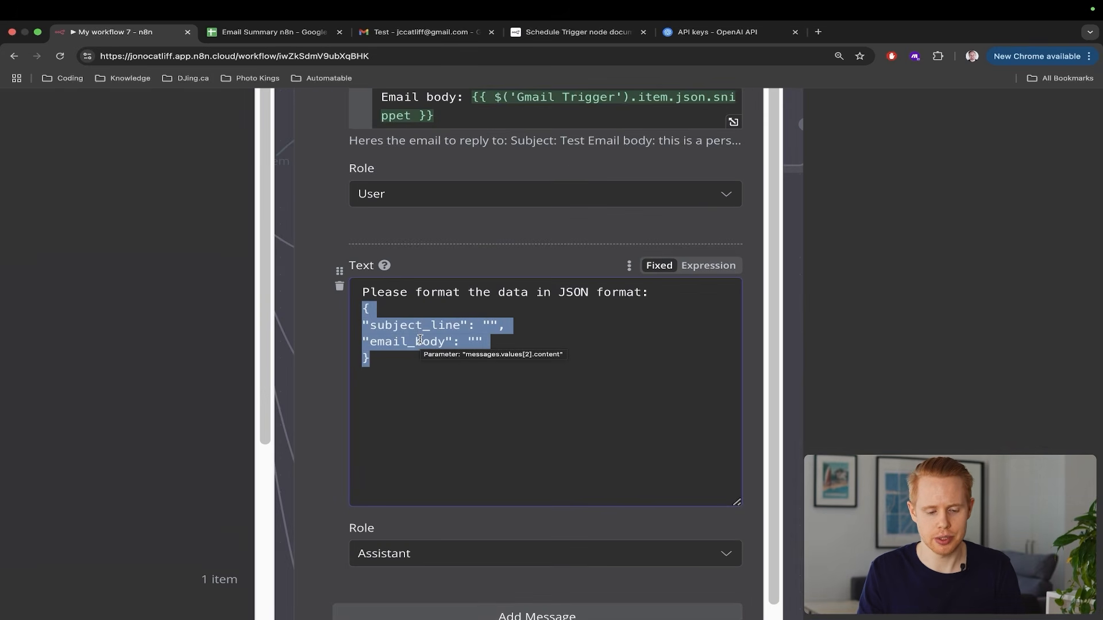
scroll(454, 345, down, 5)
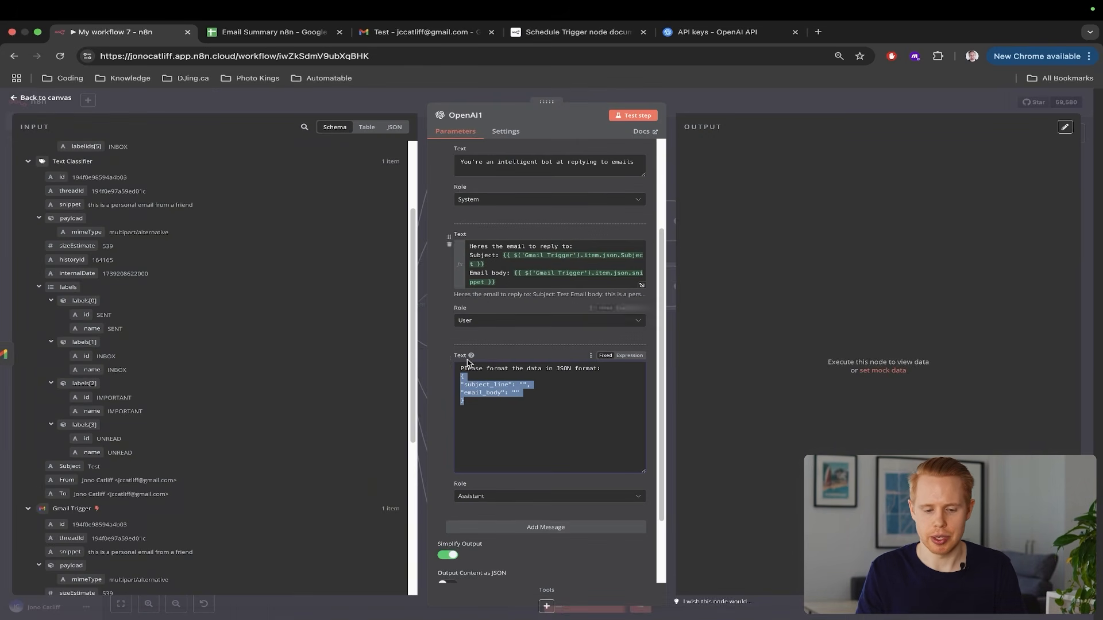
click(981, 327)
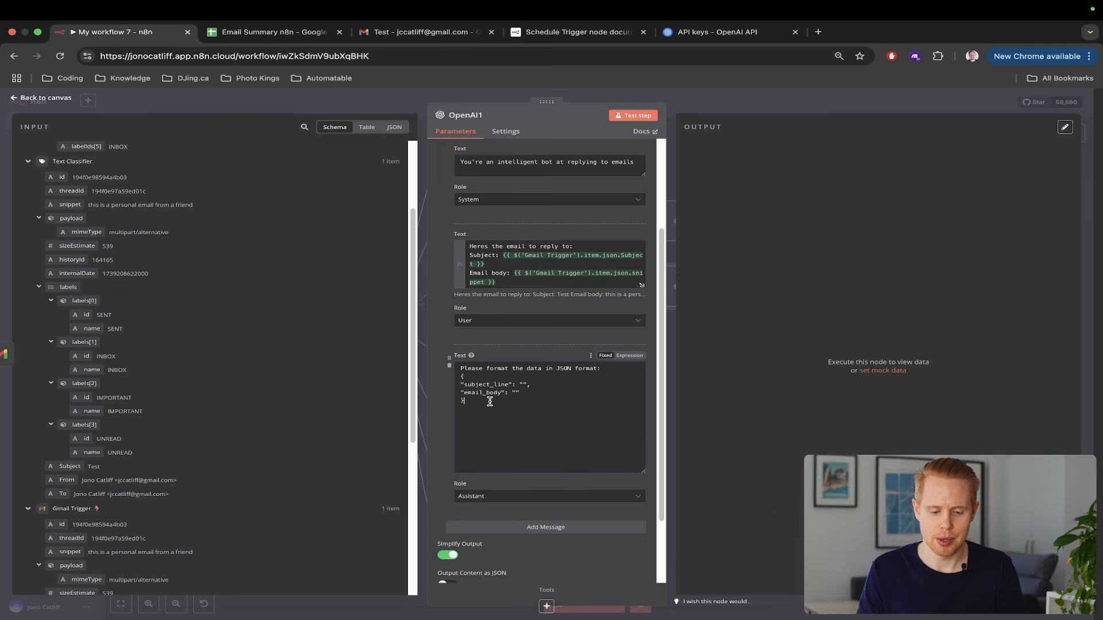
drag(489, 402, 451, 384)
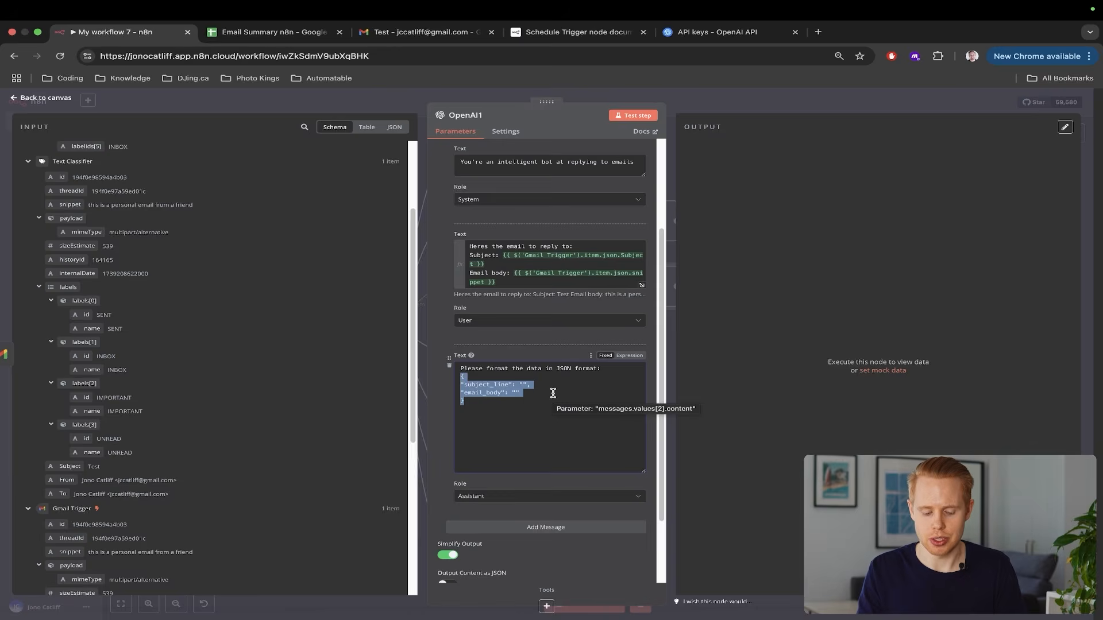
Open chat.openai.com in a new browser tab
key(super+t)
text(chat.openai.com)
key(Return)
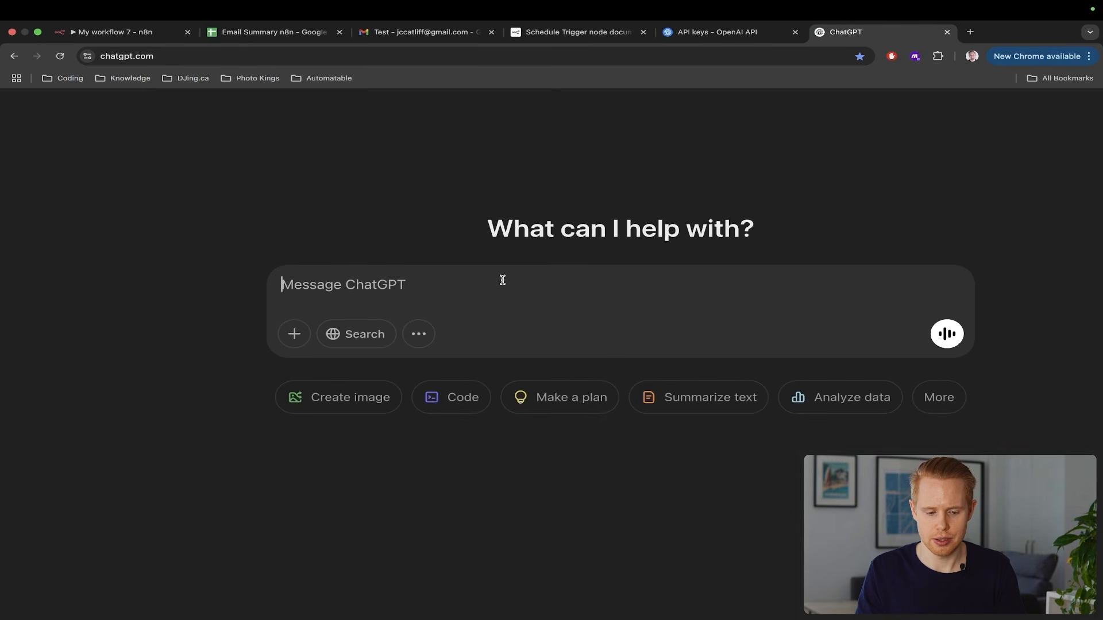
Ask ChatGPT for sample email-reply JSON with subject line and body, and review its subject and body keys
text(Please create me JS)
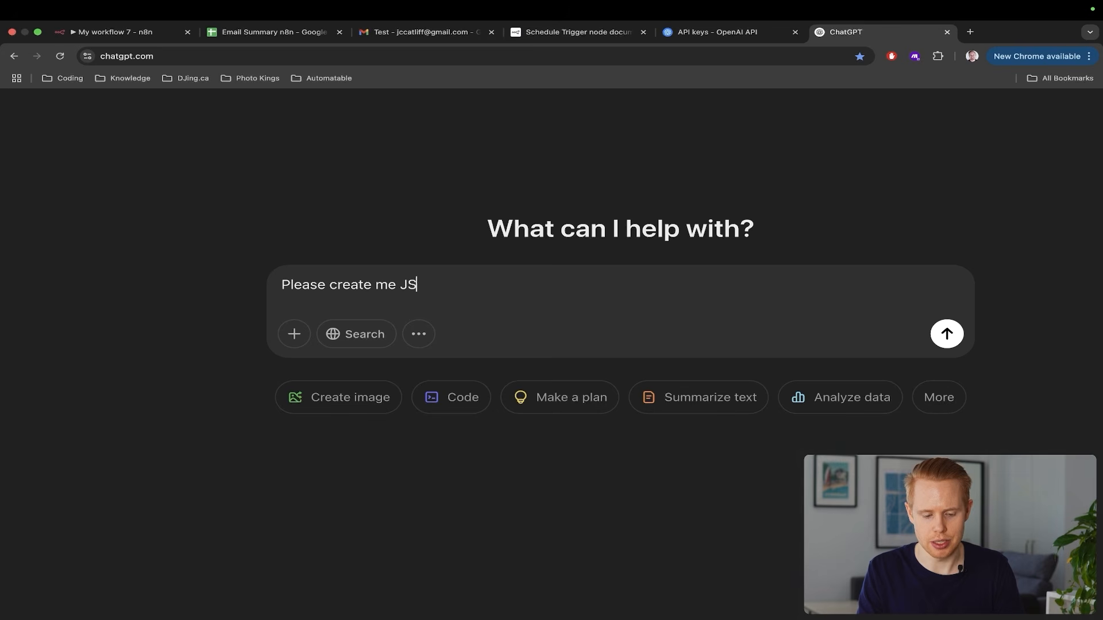
text(ON data to reply bac)
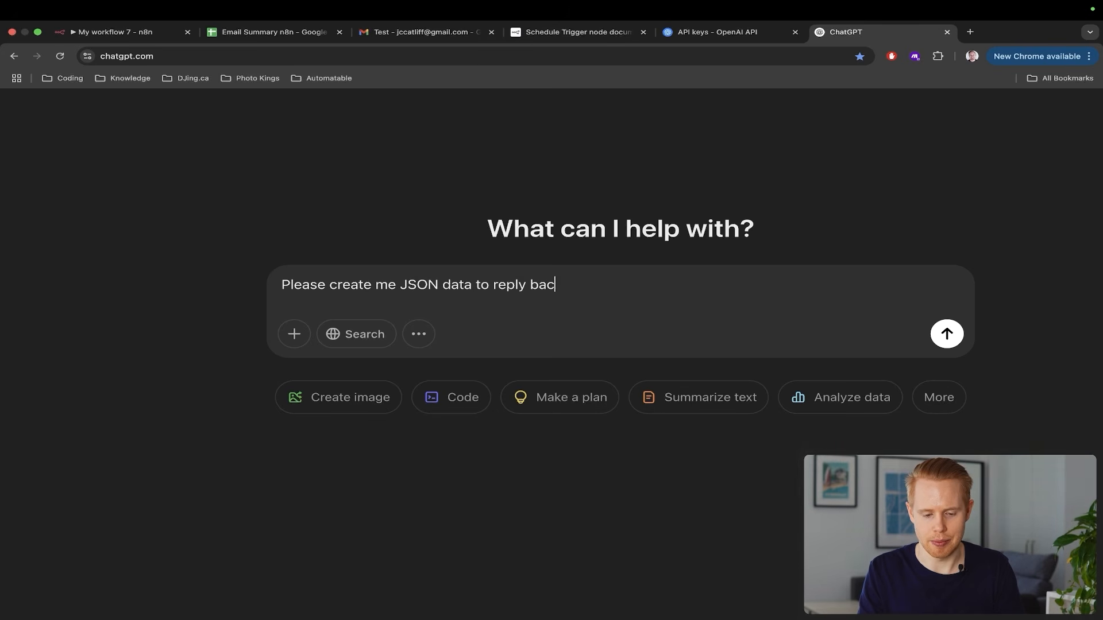
text(k to an email. I)
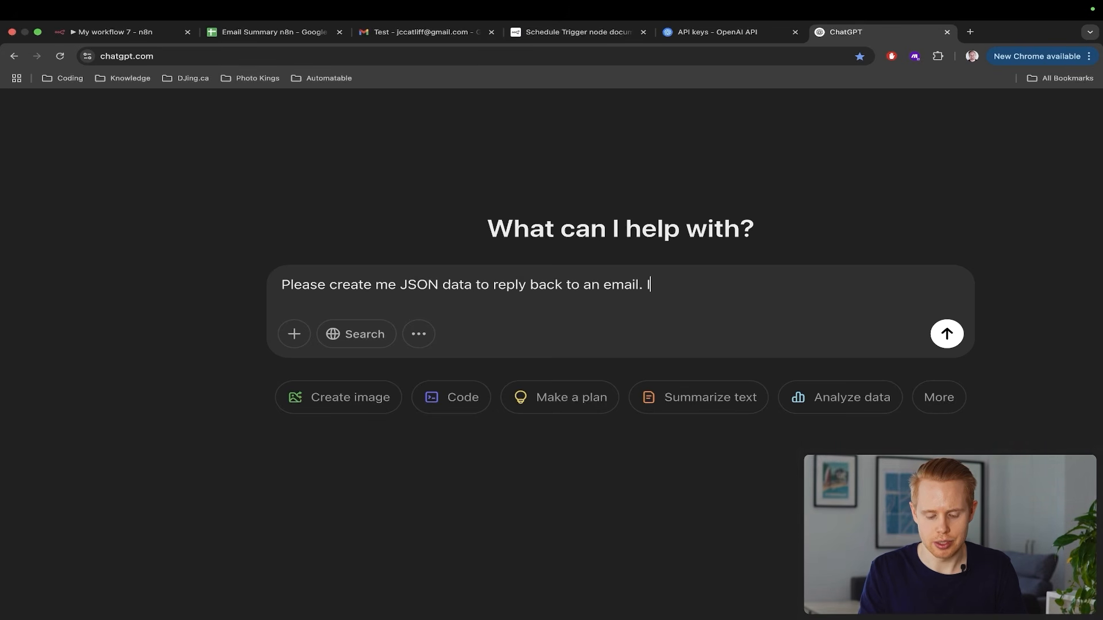
text(nclude in there)
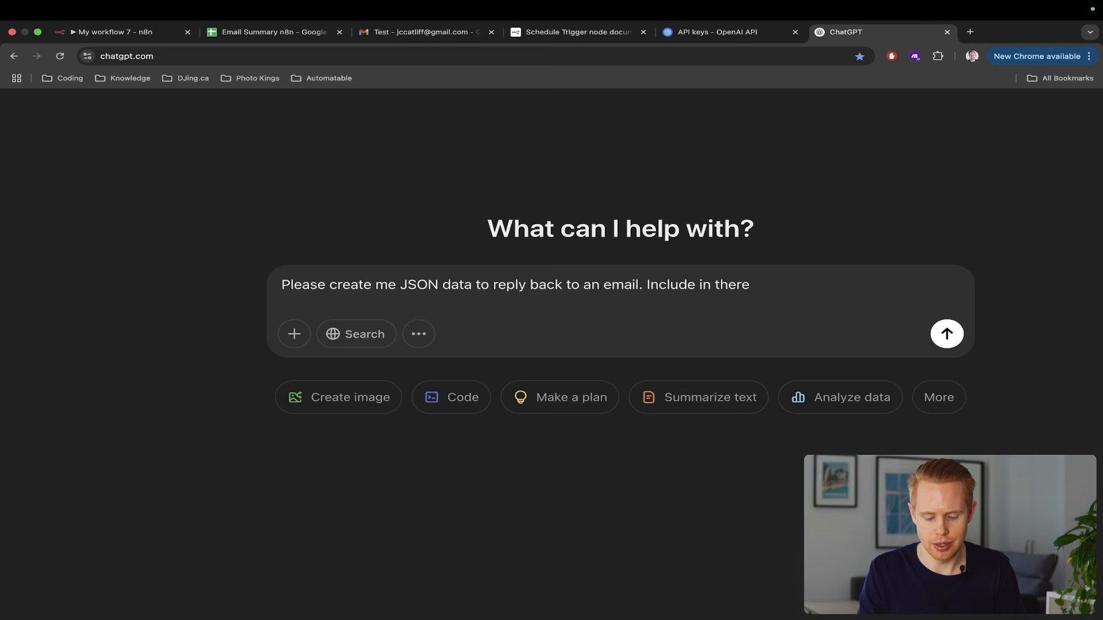
text( subjec)
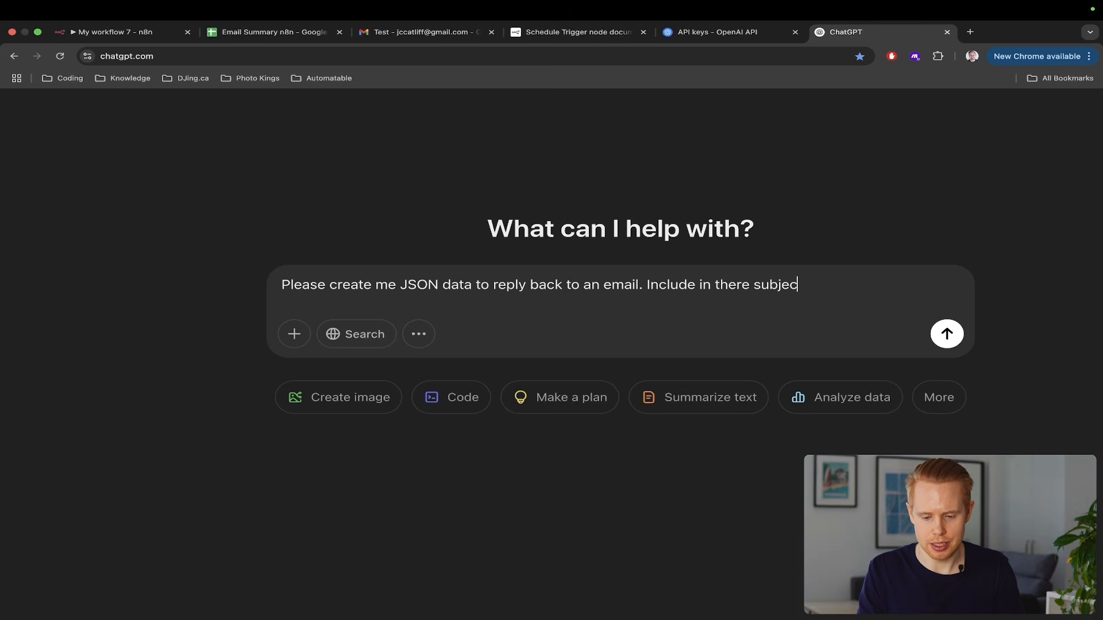
text(t line and email body)
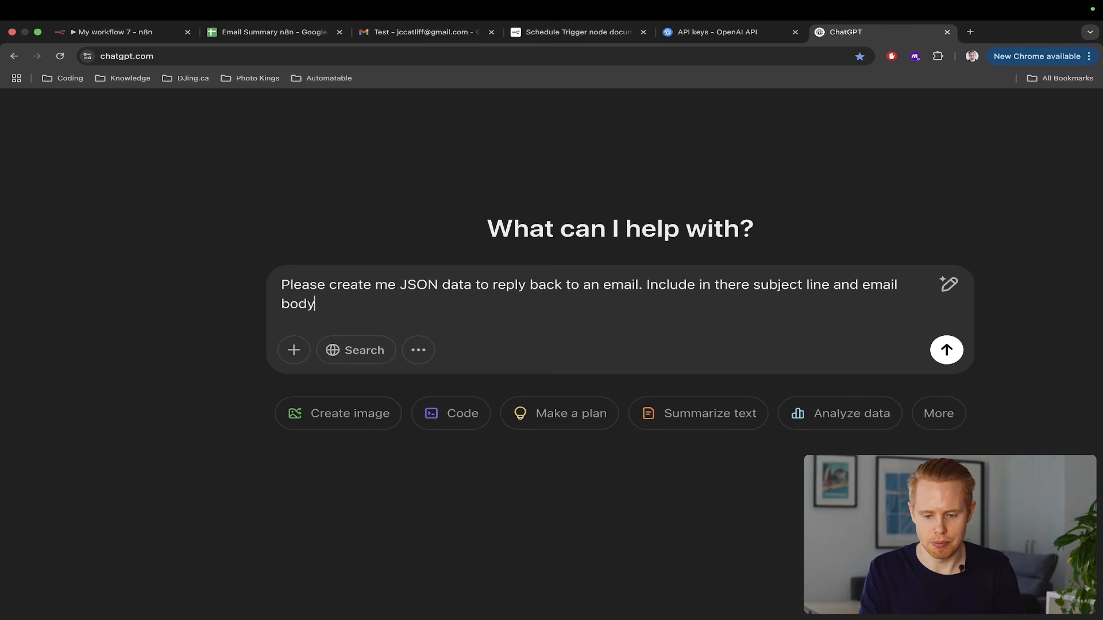
key(Return)
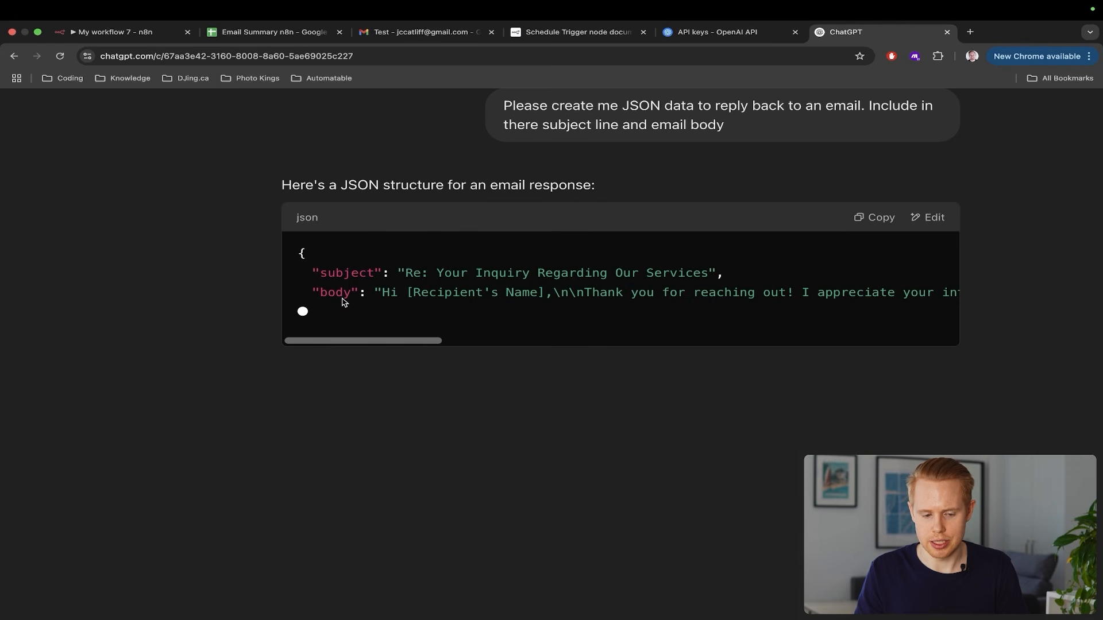
double_click(339, 277)
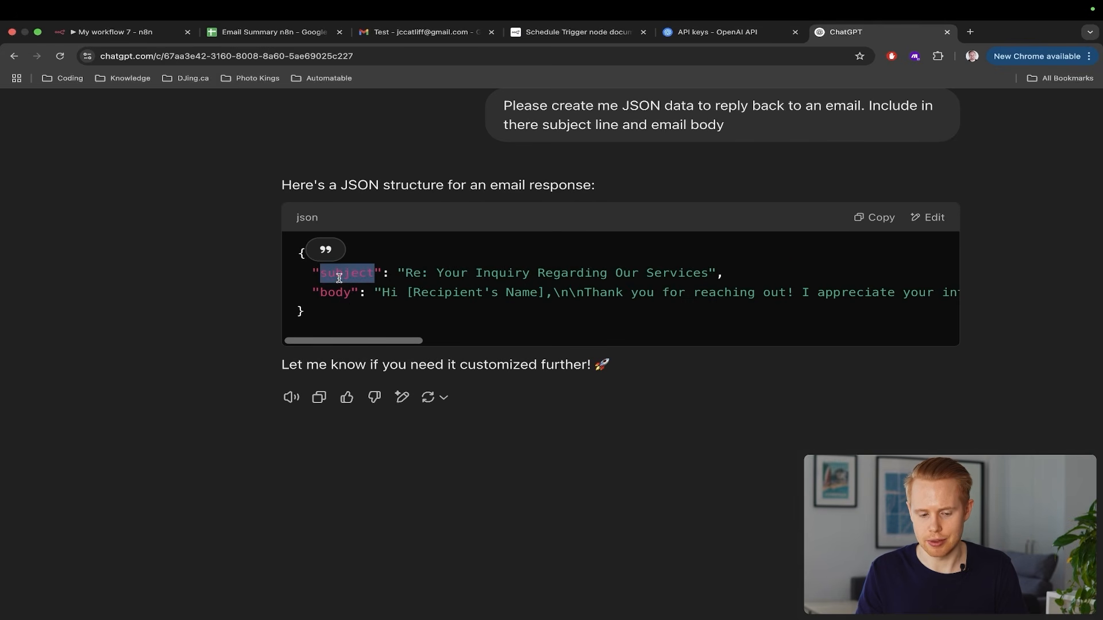
double_click(338, 294)
double_click(340, 283)
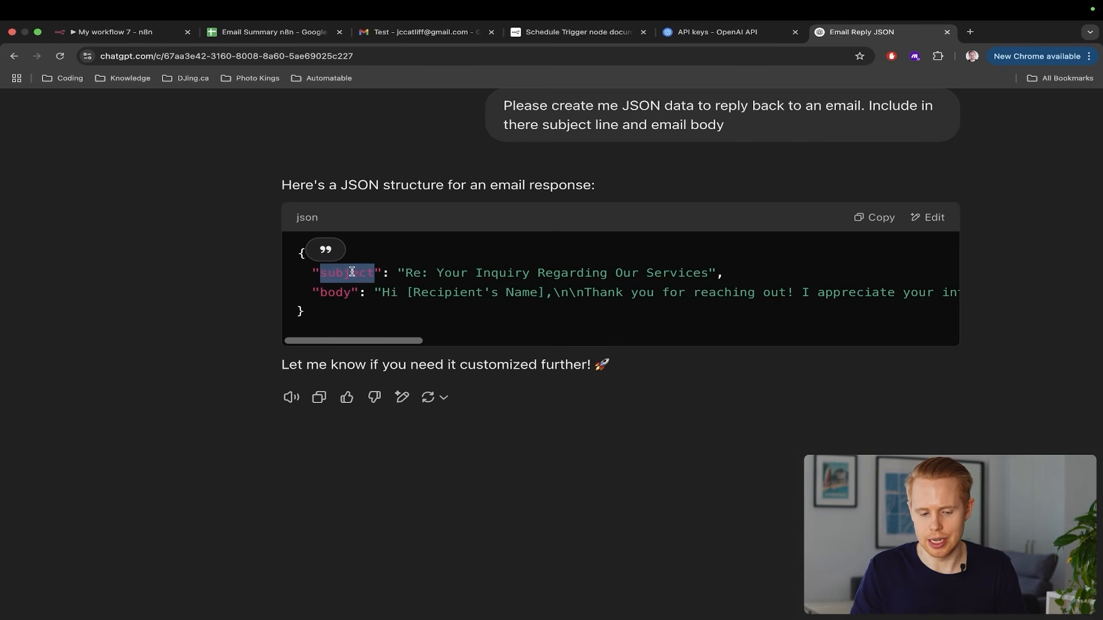
double_click(336, 293)
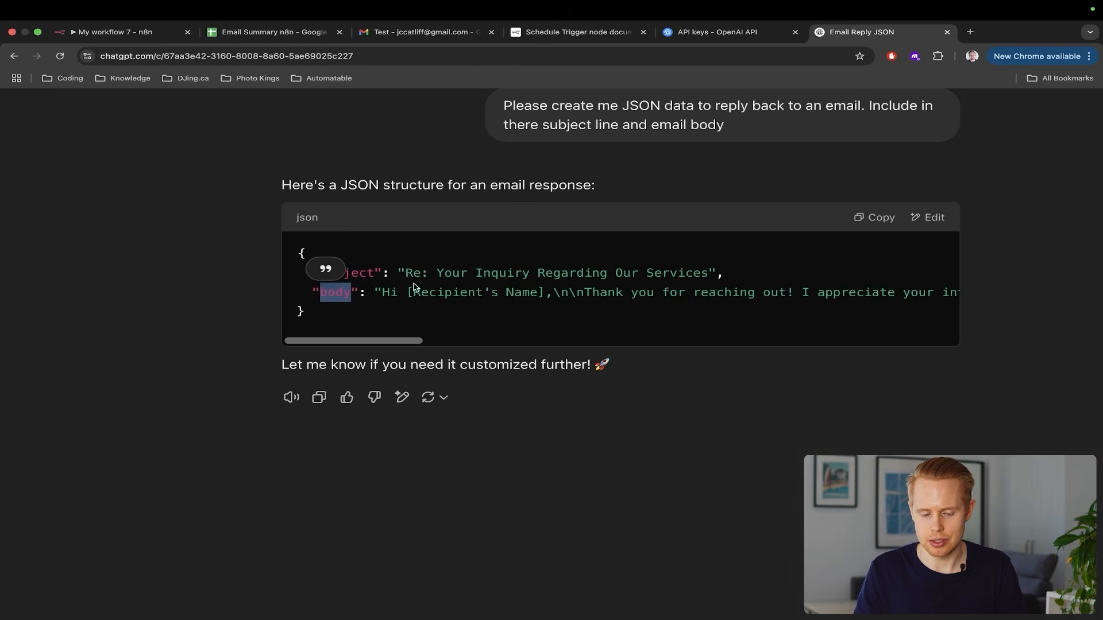
drag(405, 273, 708, 283)
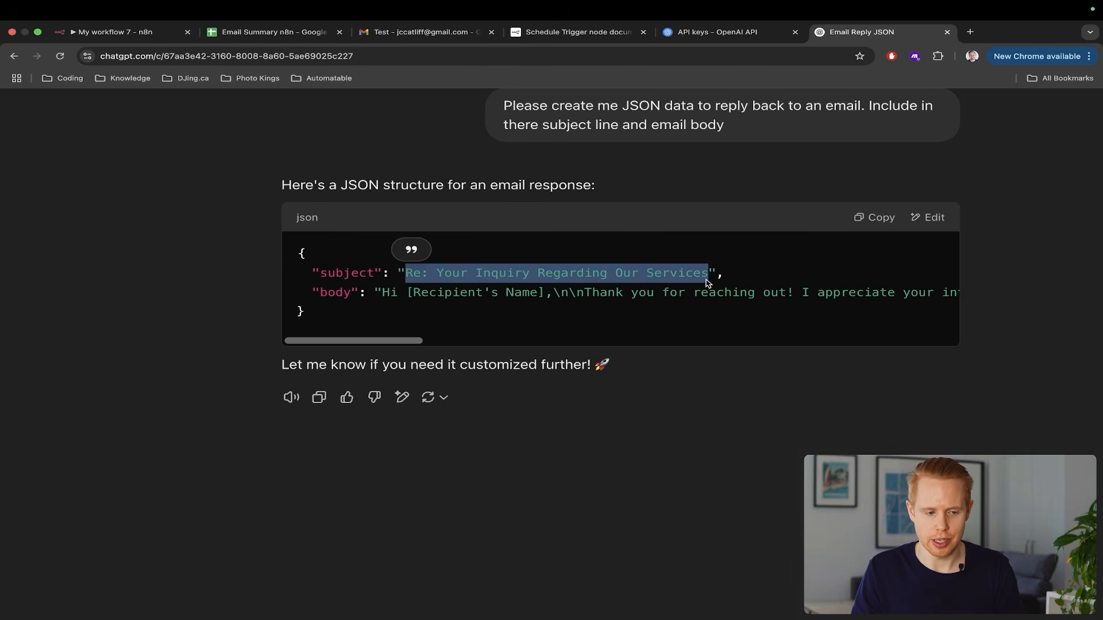
key(ctrl+Tab)
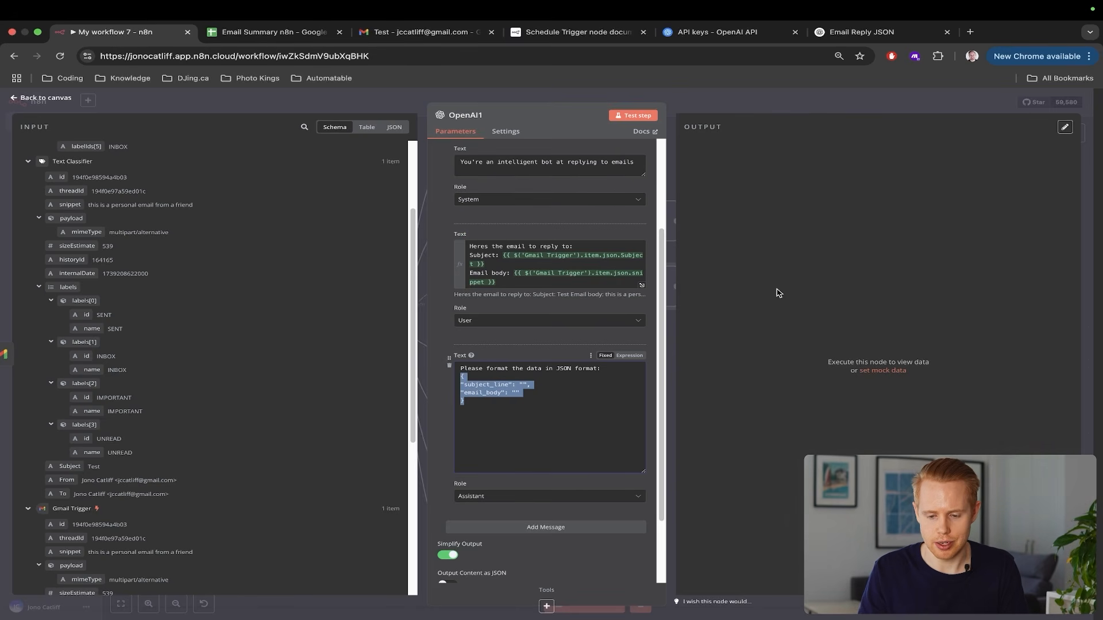
Close OpenAI1 after the run and reopen it to view its new output
click(1096, 216)
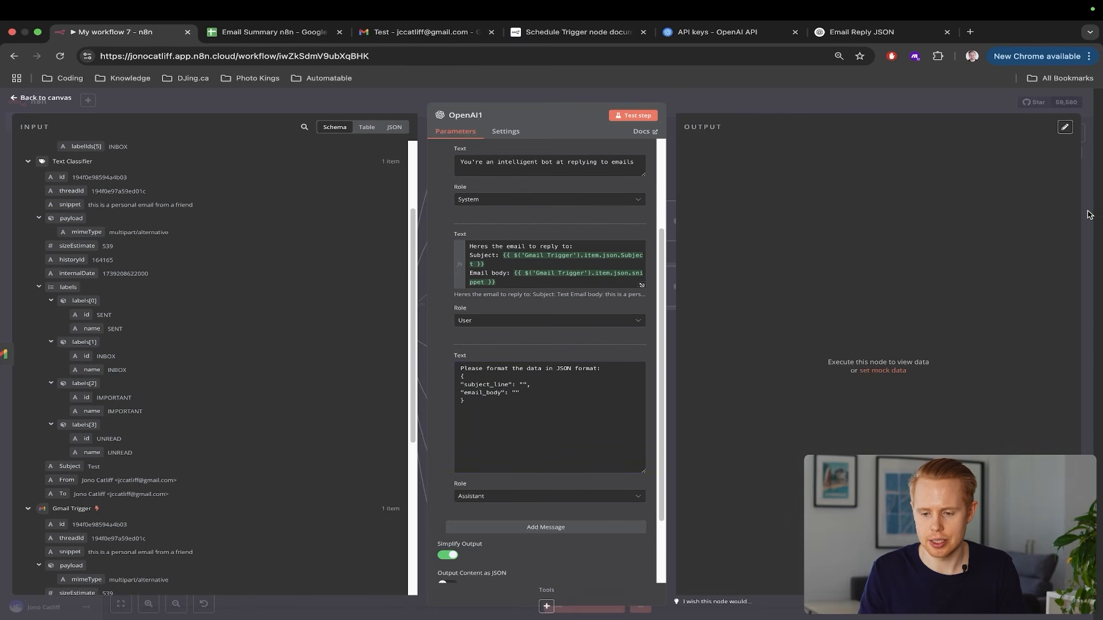
click(1090, 215)
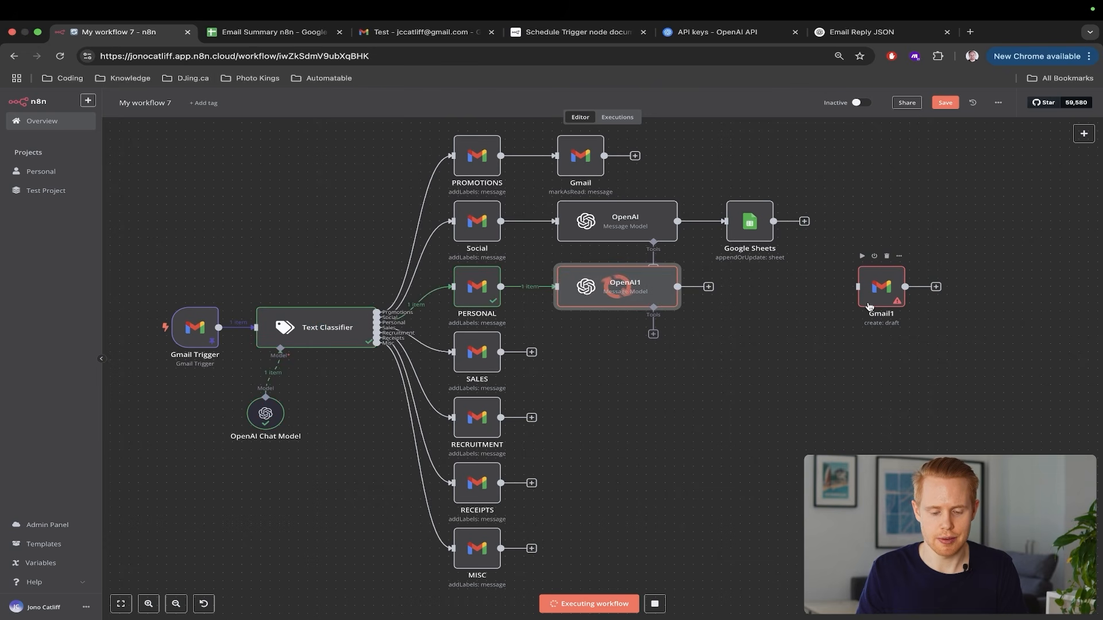
double_click(612, 293)
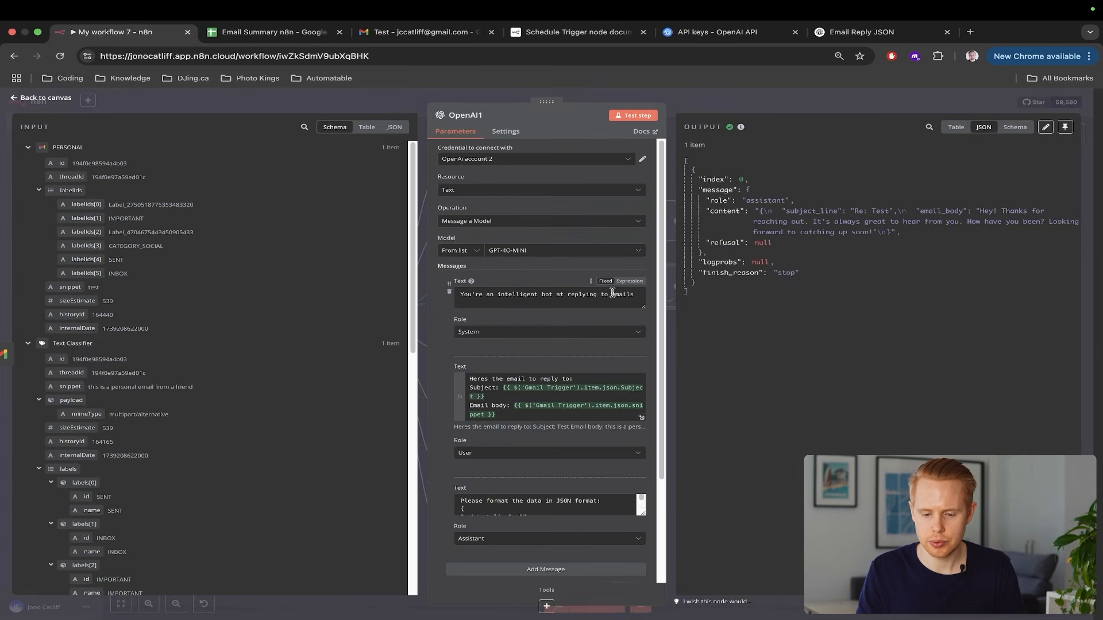
scroll(836, 218, up, 5)
scroll(836, 219, right, 4)
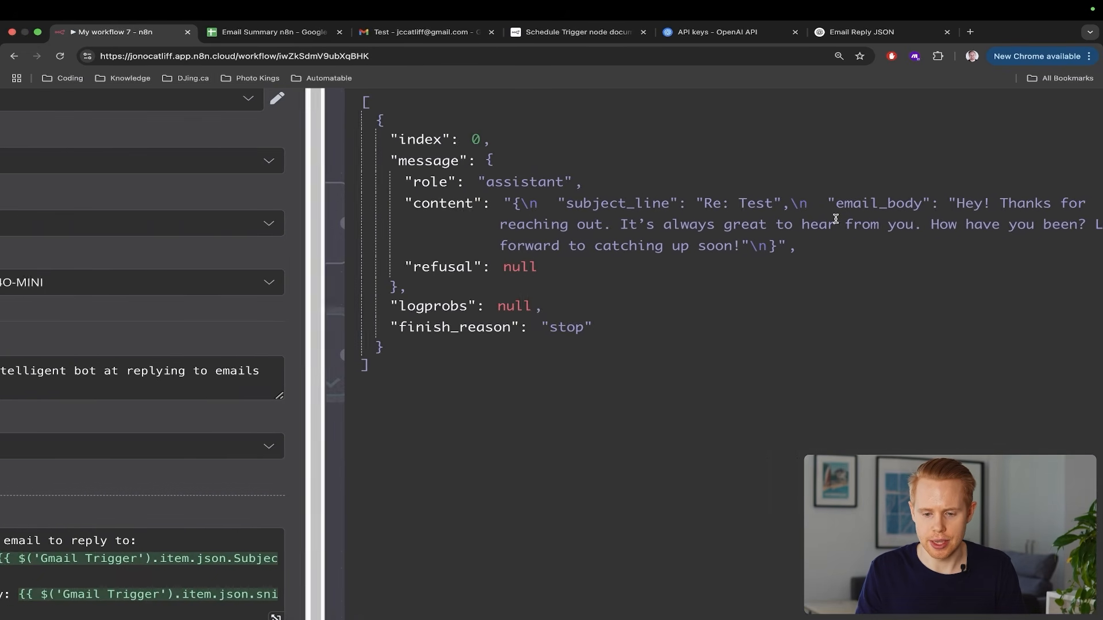
Inspect OpenAI1's reply content string holding subject_line and email_body
drag(425, 206, 685, 248)
scroll(685, 248, down, 5)
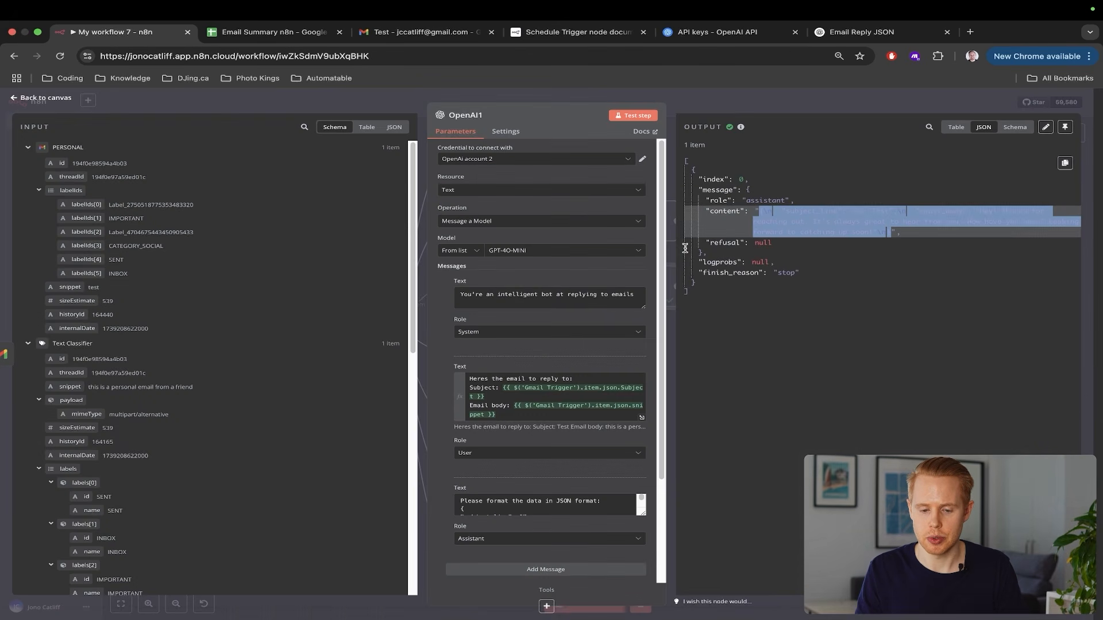
click(835, 262)
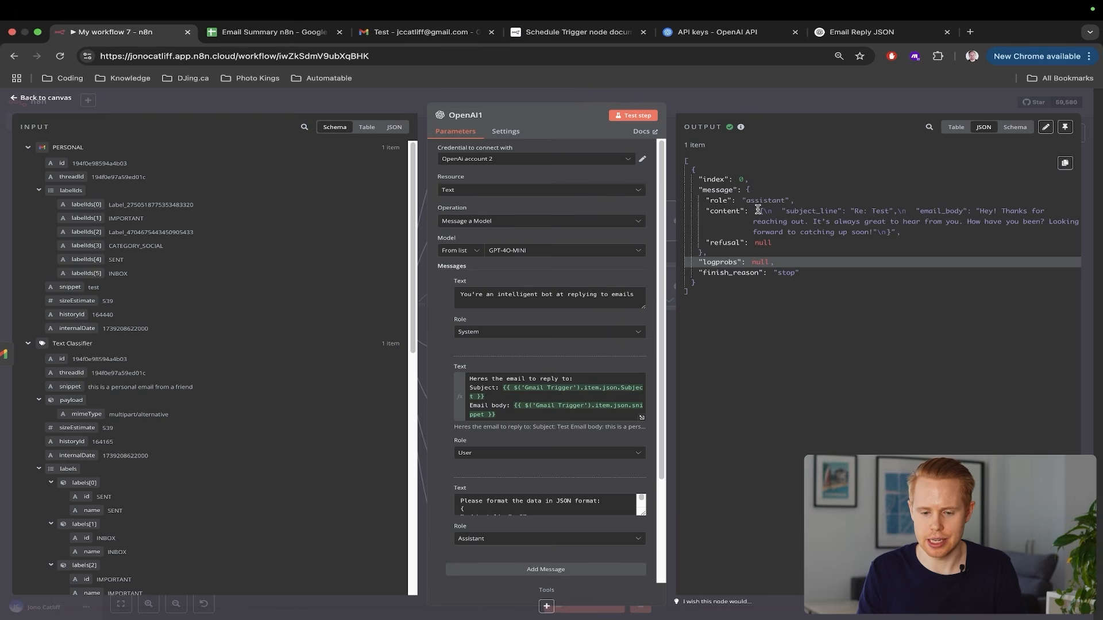
drag(758, 210, 888, 232)
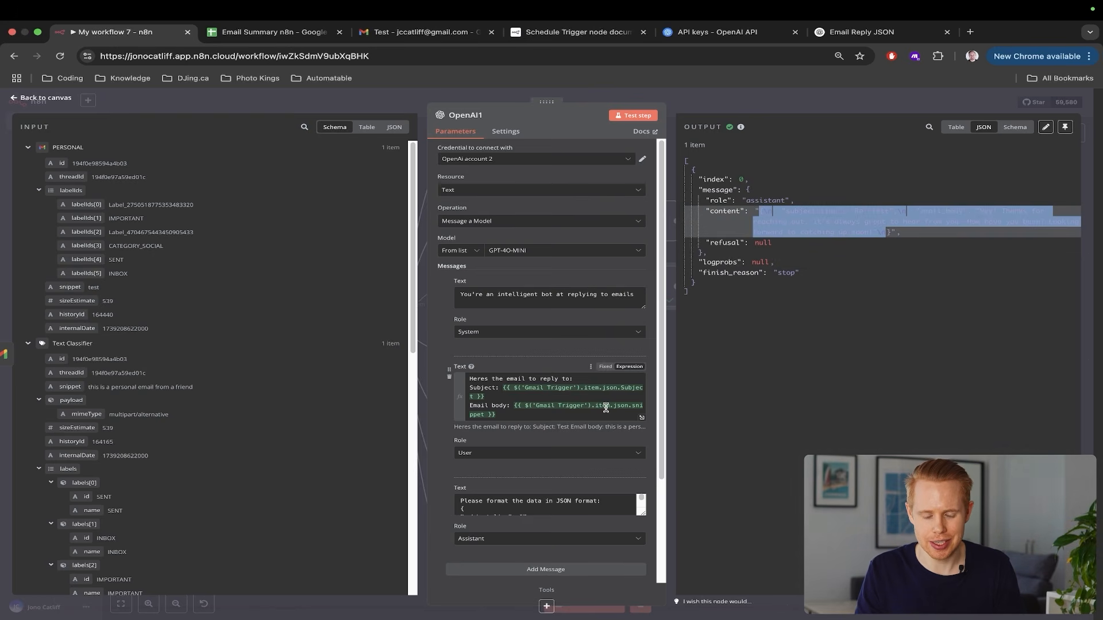
click(821, 315)
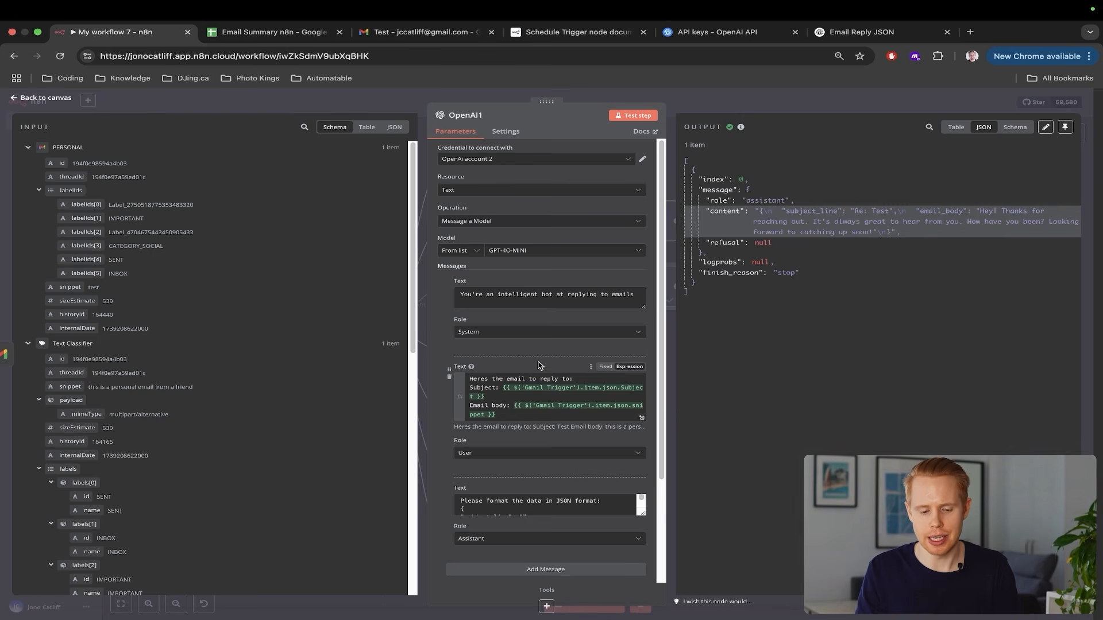
scroll(537, 363, down, 4)
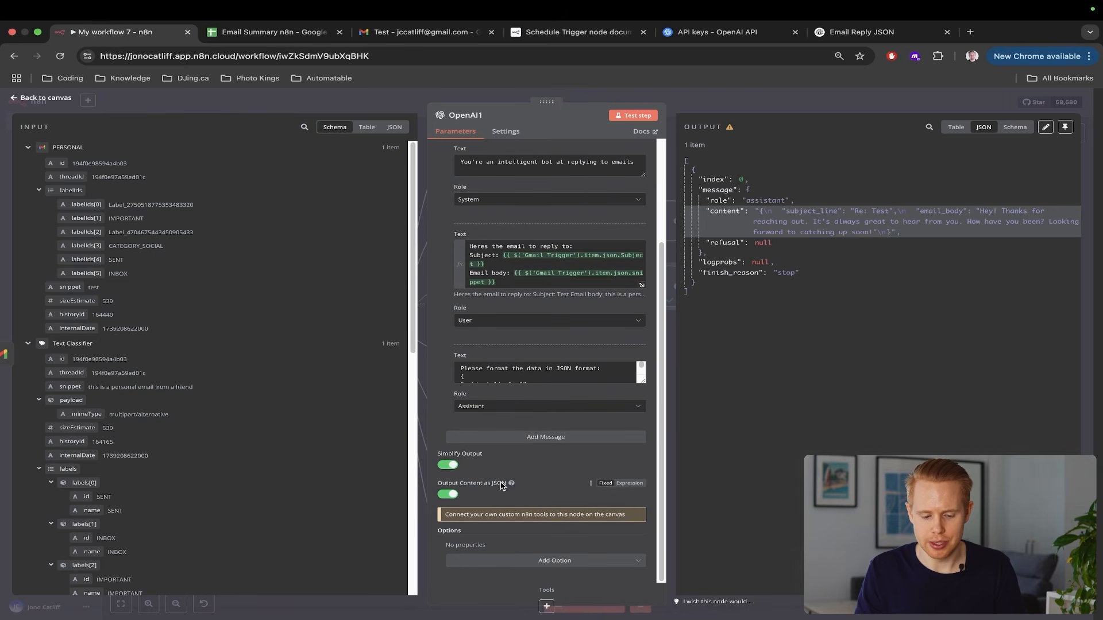
Rerun the workflow test and reopen OpenAI1 to check its output
drag(756, 210, 892, 234)
click(904, 291)
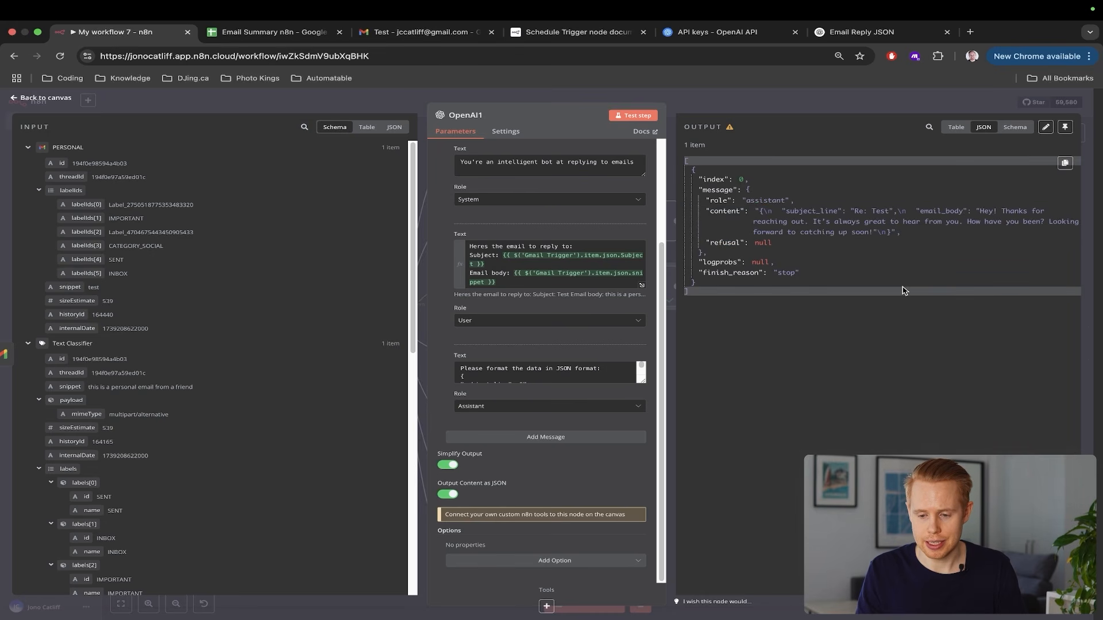
key(Escape)
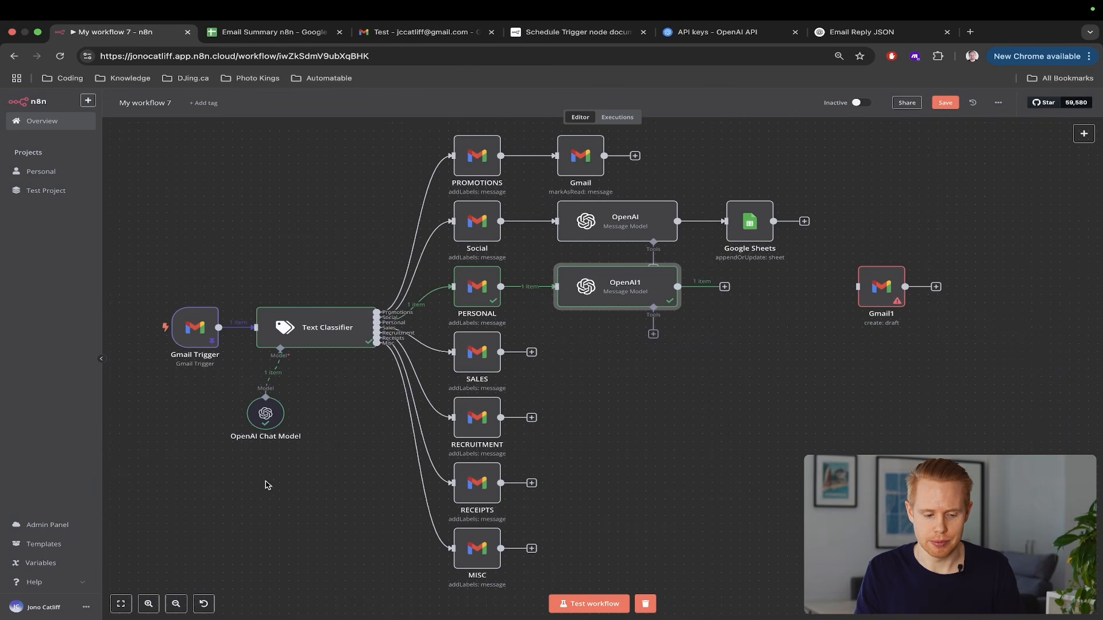
click(589, 604)
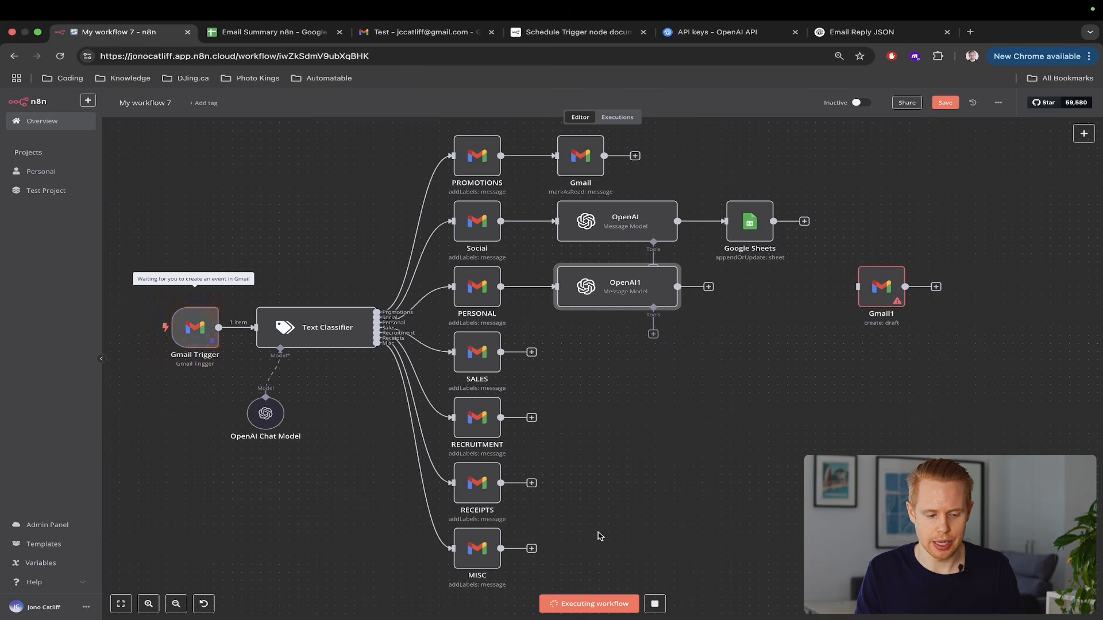
double_click(619, 281)
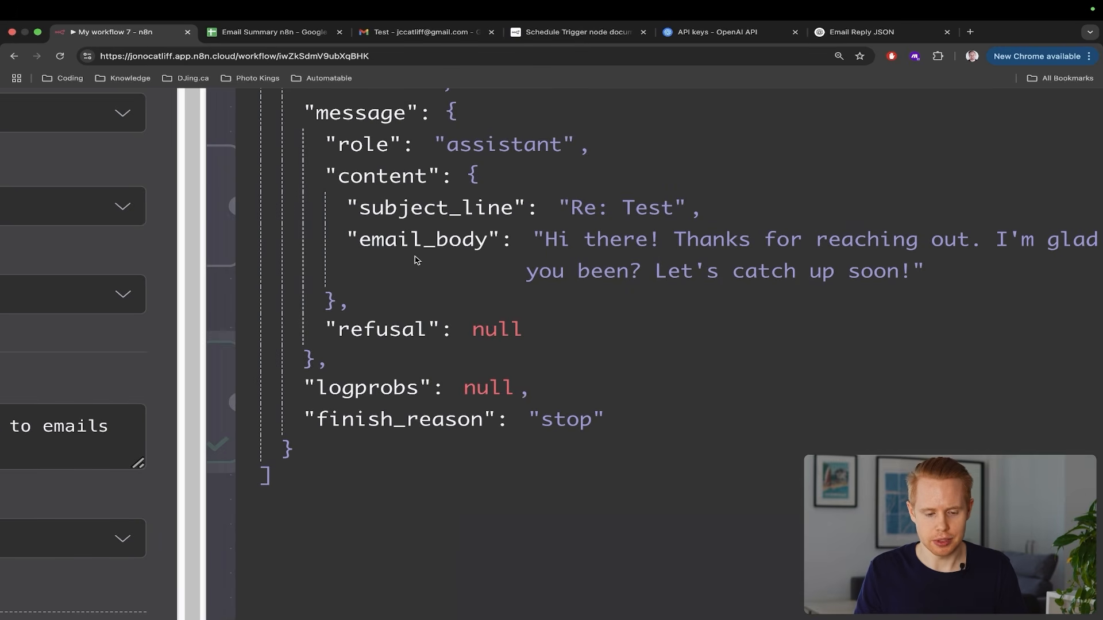
Confirm the subject_line and email_body object, then connect Gmail1 after OpenAI1's output
drag(337, 299, 464, 166)
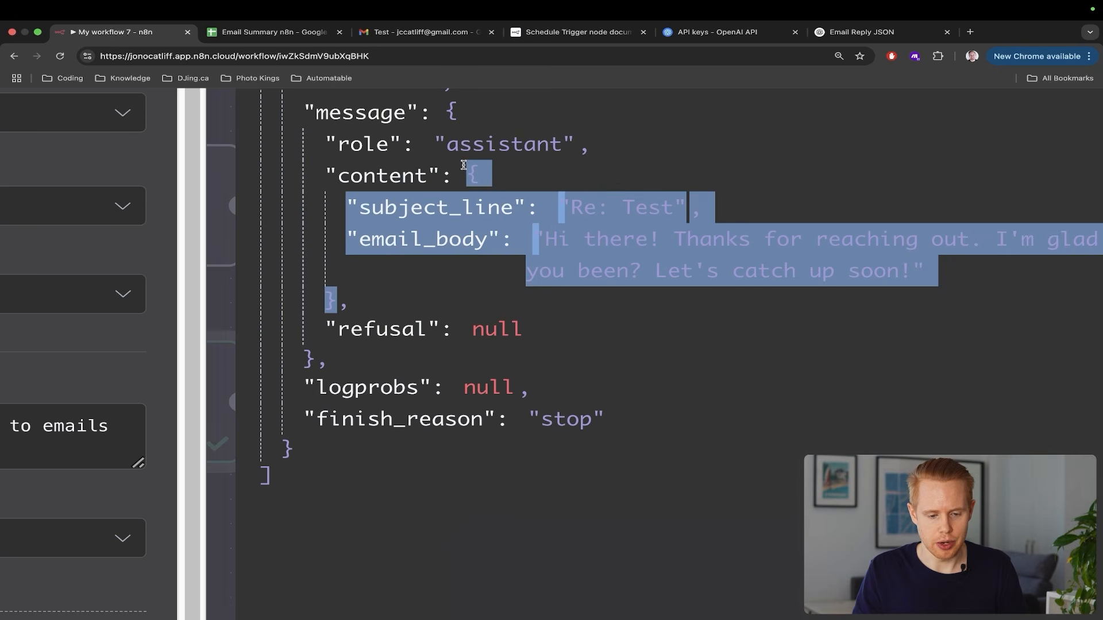
click(455, 212)
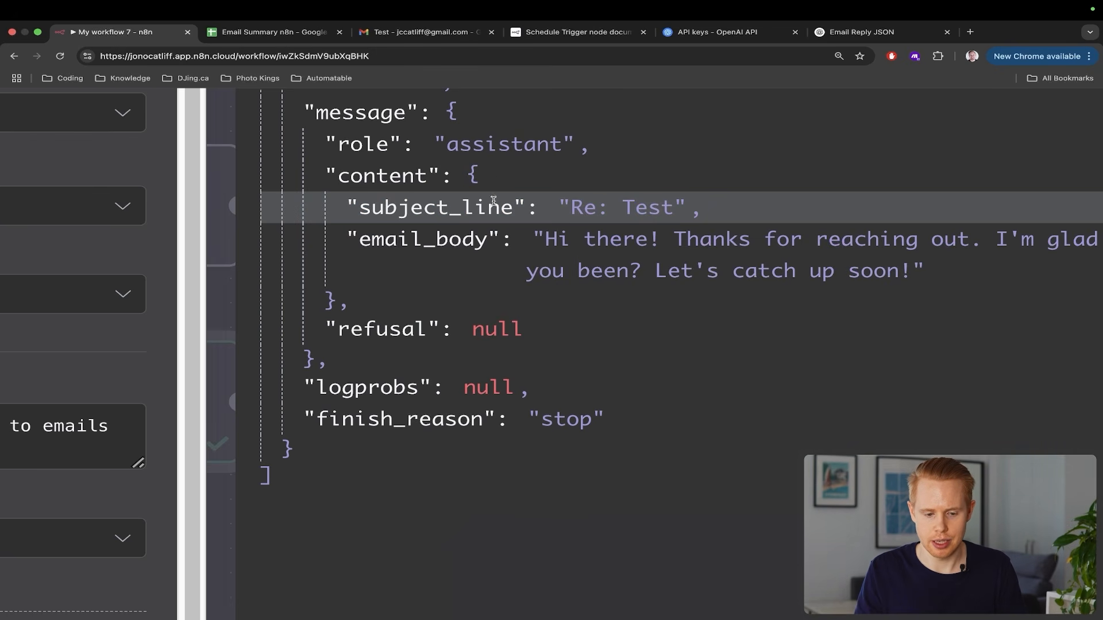
key(Escape)
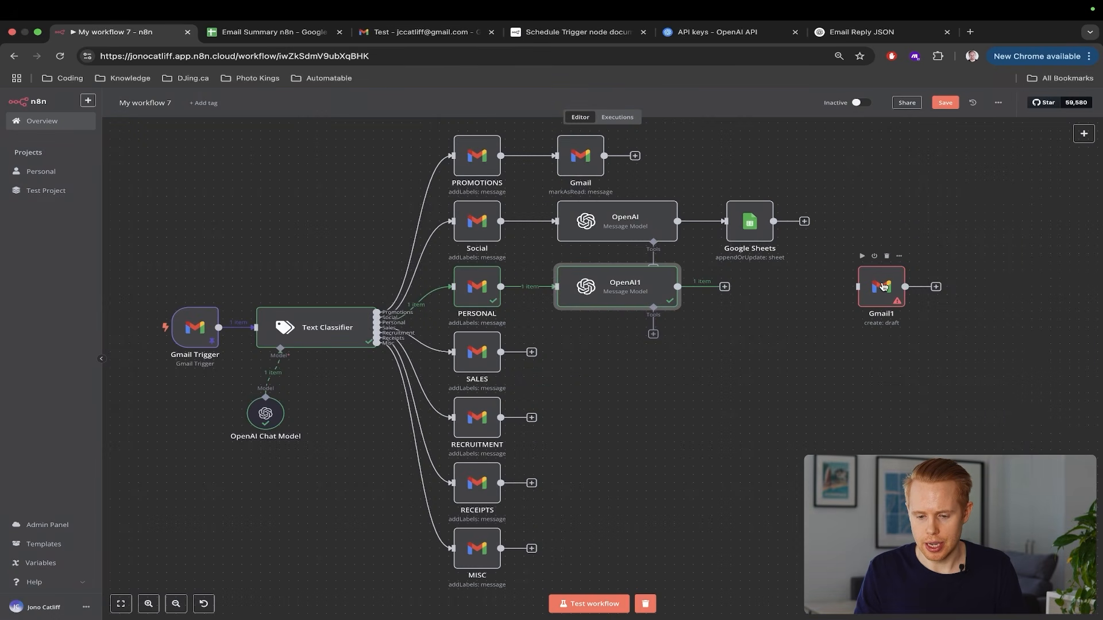
drag(884, 286, 752, 286)
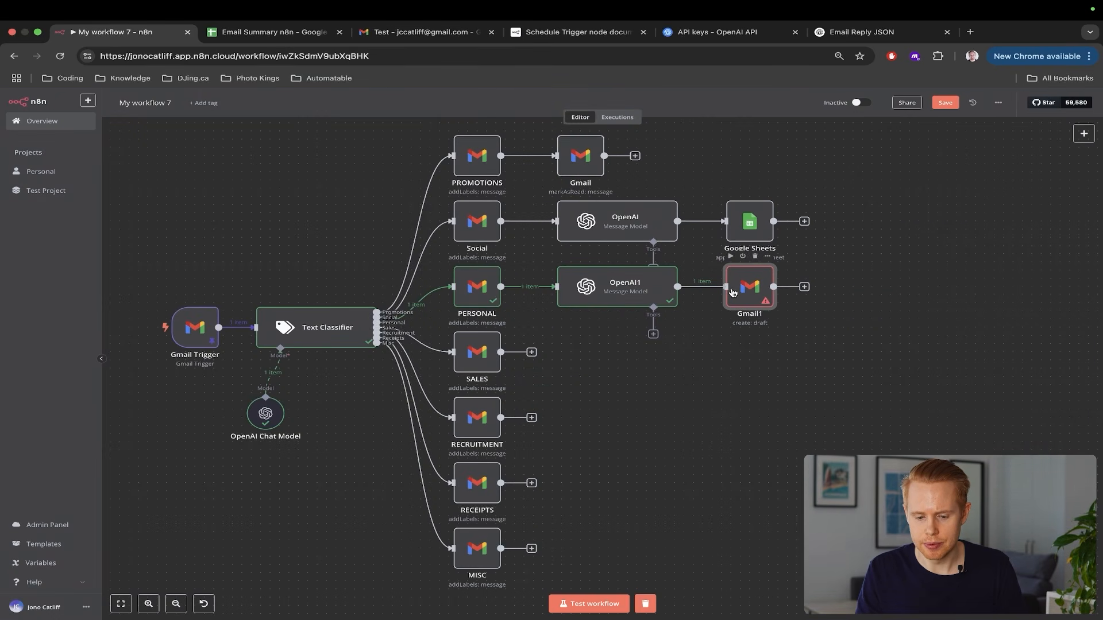
Replace Gmail1's placeholder message with OpenAI1's email_body value
double_click(750, 286)
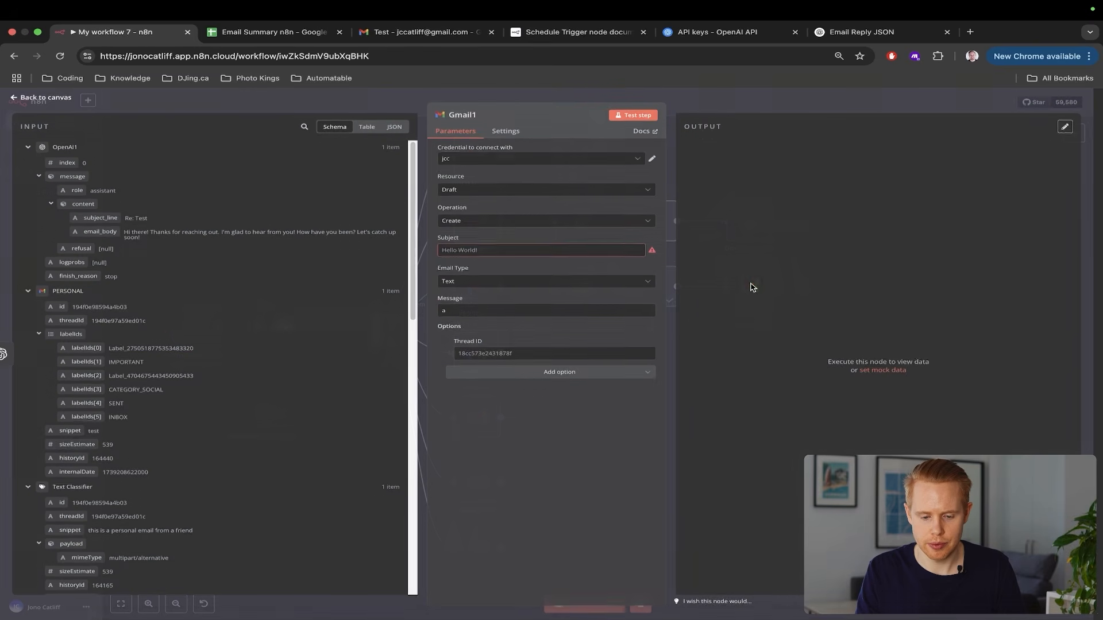
key(BackSpace)
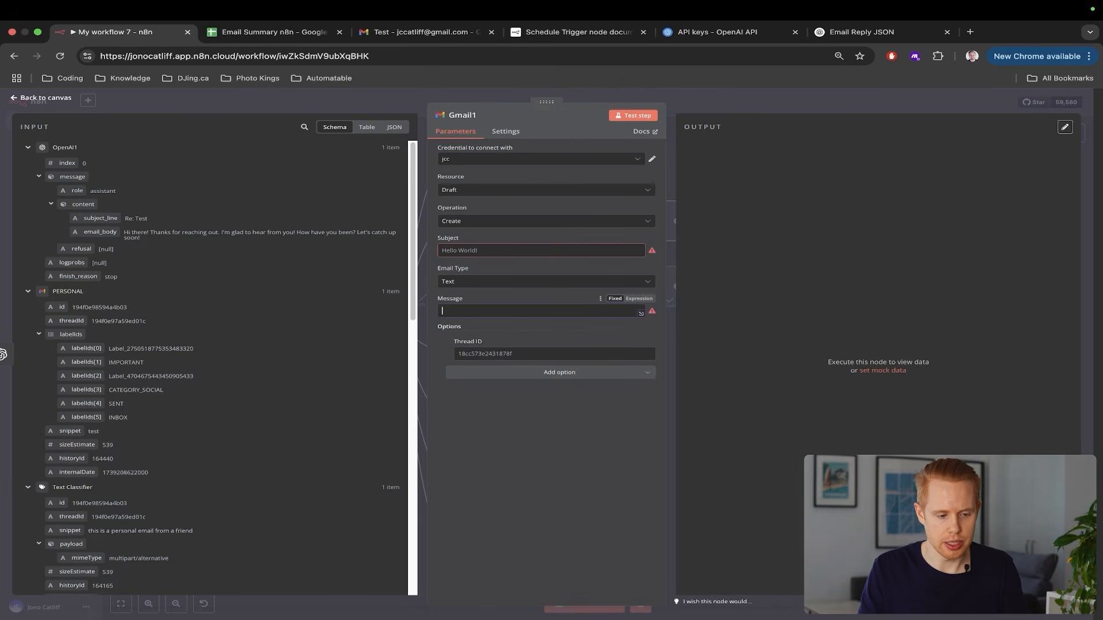
drag(100, 231, 459, 310)
scroll(523, 332, up, 5)
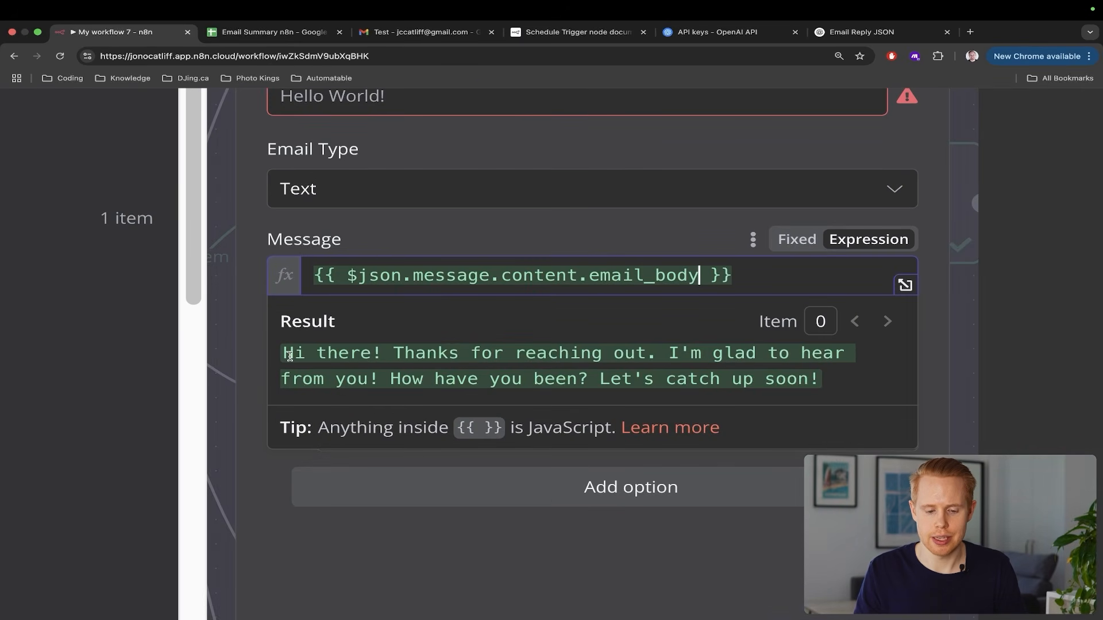
drag(290, 356, 830, 378)
scroll(830, 378, down, 5)
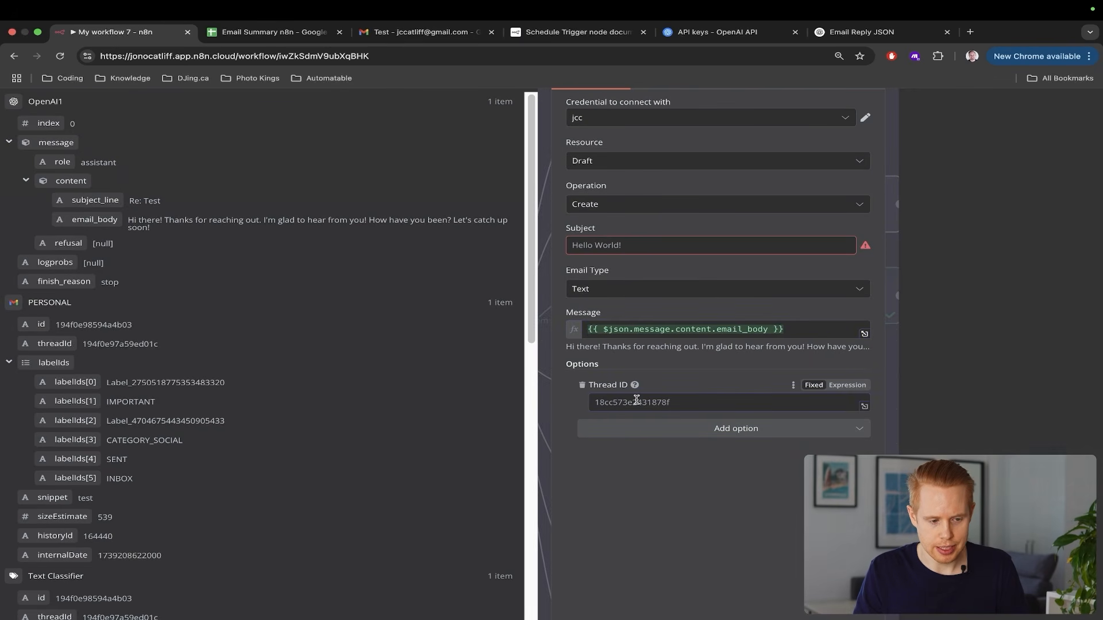
Set Gmail1's Thread ID to the Gmail Trigger's threadId, checking the Gmail tab briefly
scroll(634, 437, down, 5)
scroll(291, 401, down, 10)
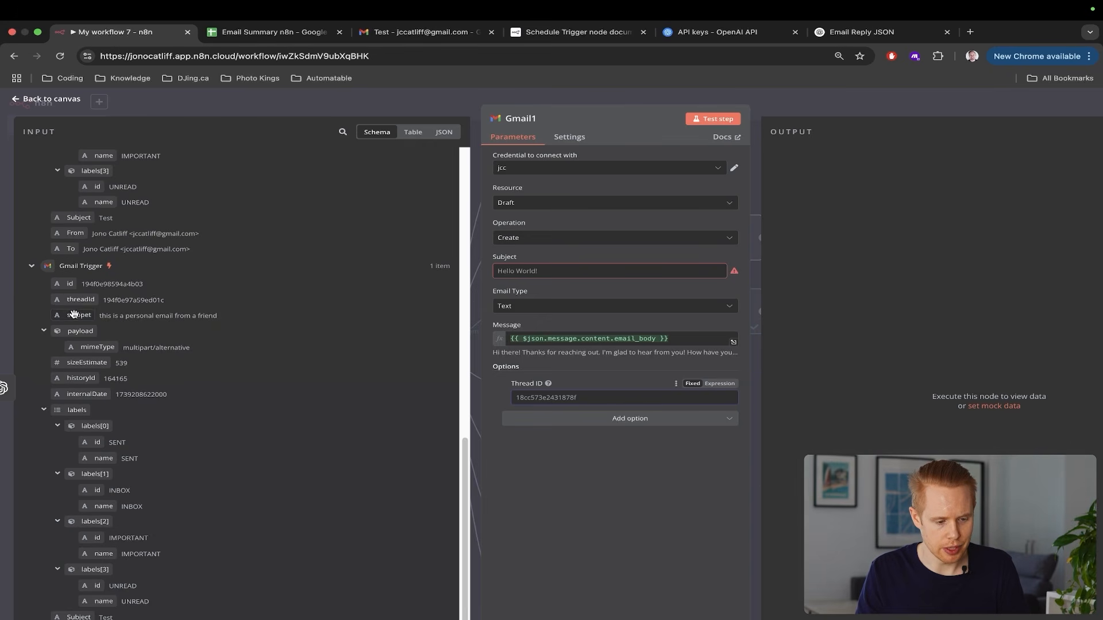
scroll(61, 295, up, 5)
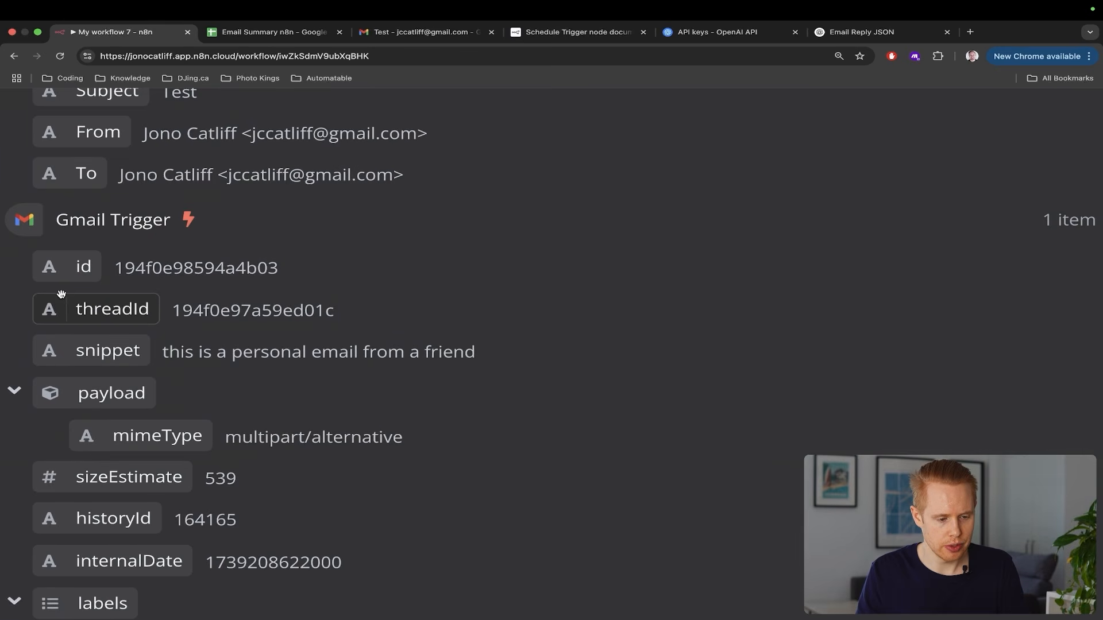
scroll(81, 296, down, 5)
scroll(82, 298, down, 5)
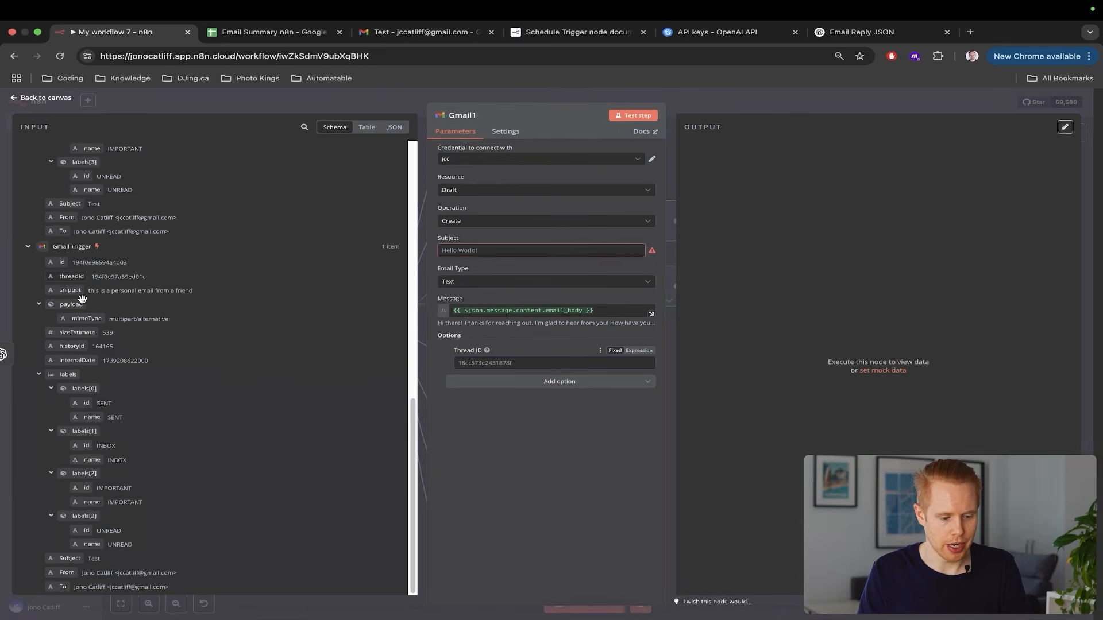
drag(72, 277, 487, 366)
key(ctrl+Tab)
key(ctrl+Tab)
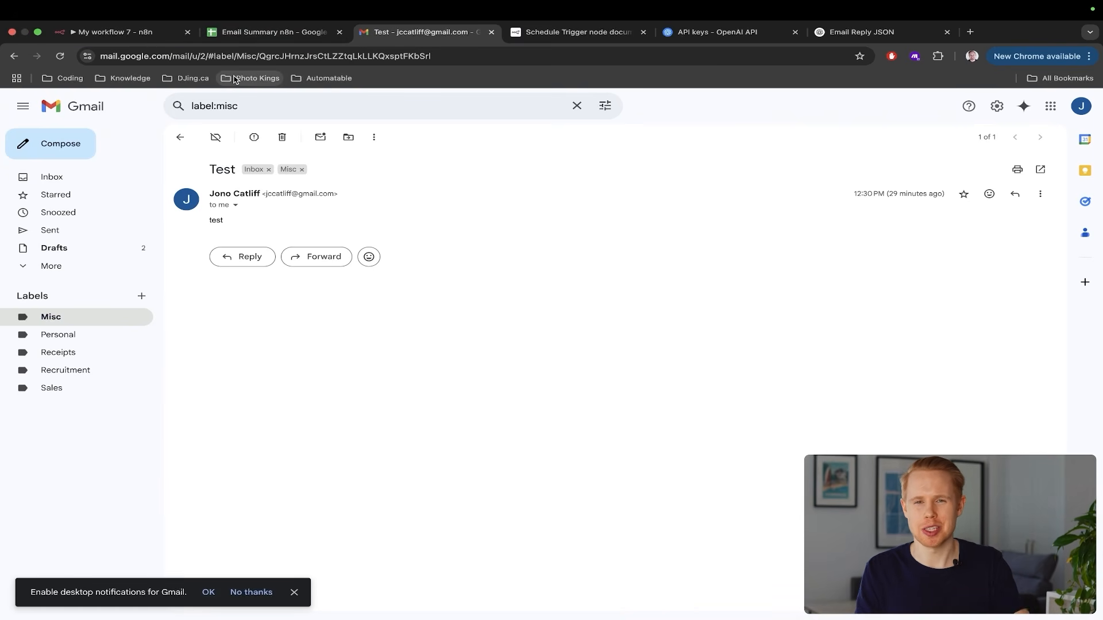
key(ctrl+shift+Tab)
key(ctrl+shift+Tab)
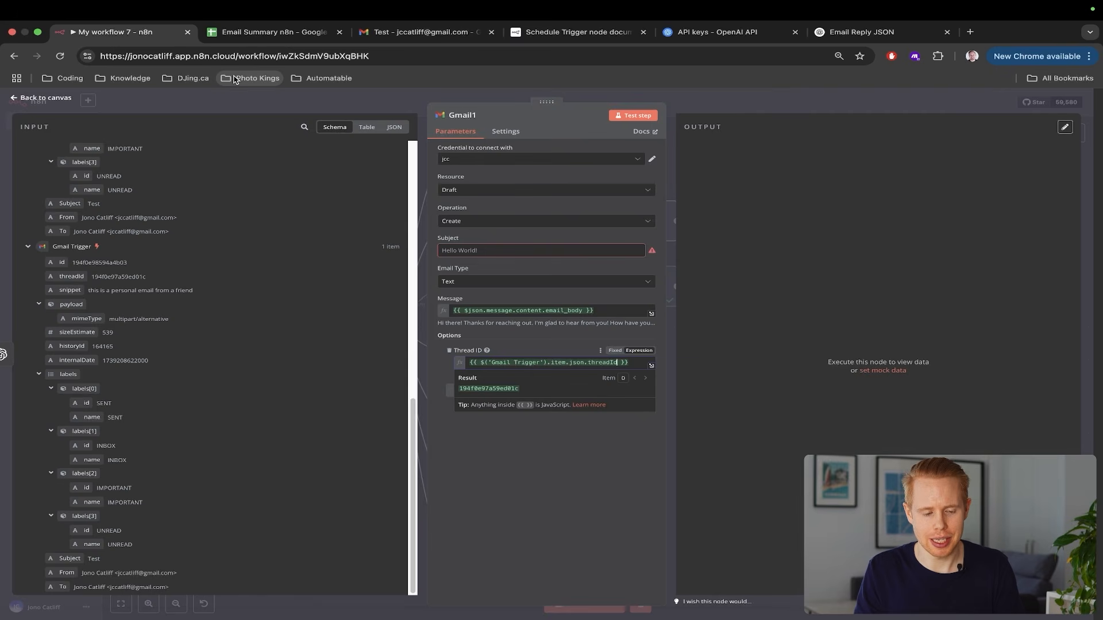
click(1083, 223)
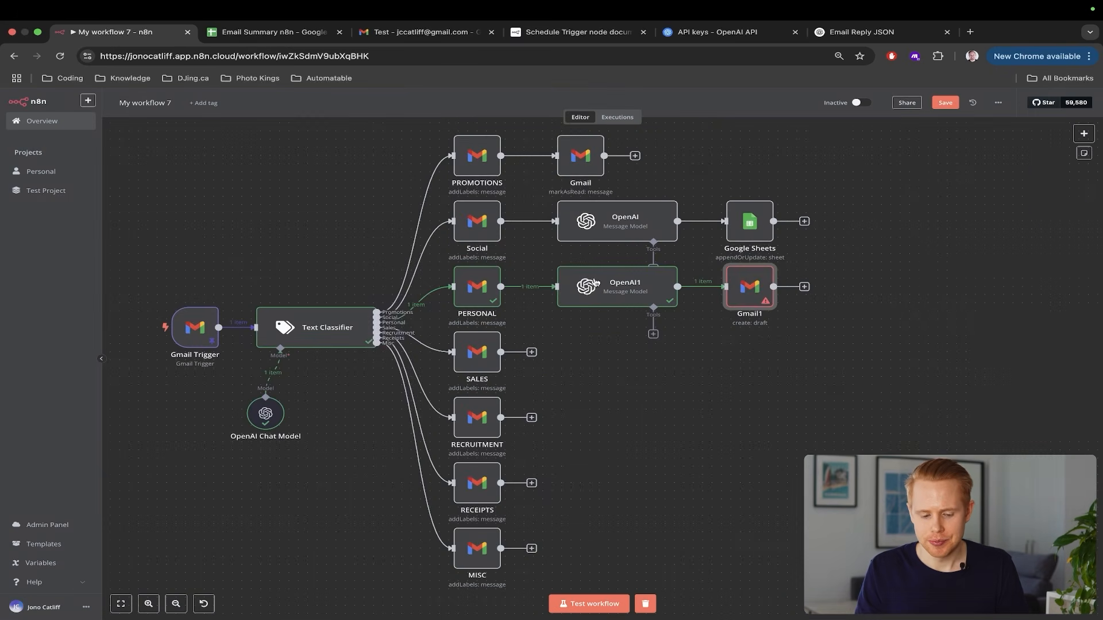
Save the workflow and start a test run
scroll(540, 305, down, 3)
key(super+s)
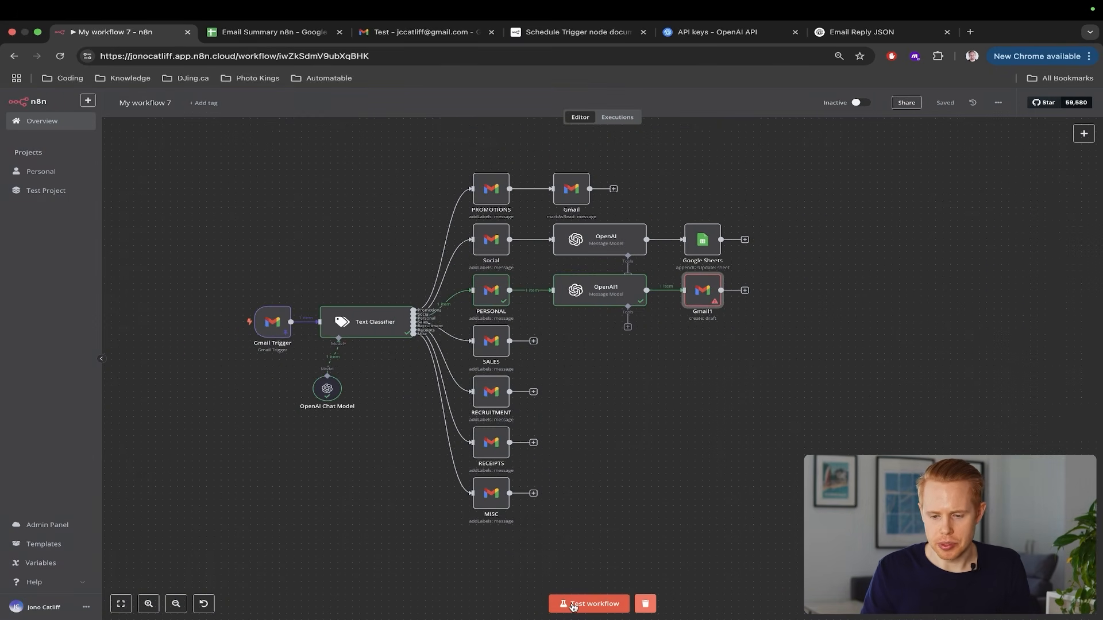
click(573, 605)
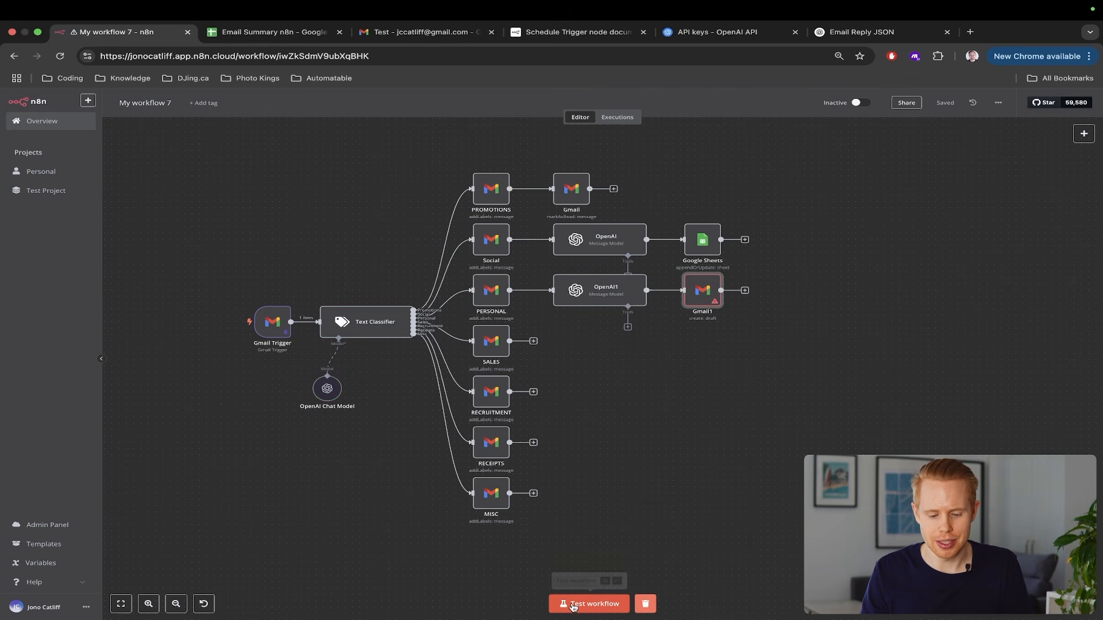
Switch Gmail1's Subject from Fixed to Expression and run the workflow test again
double_click(700, 293)
scroll(518, 273, up, 5)
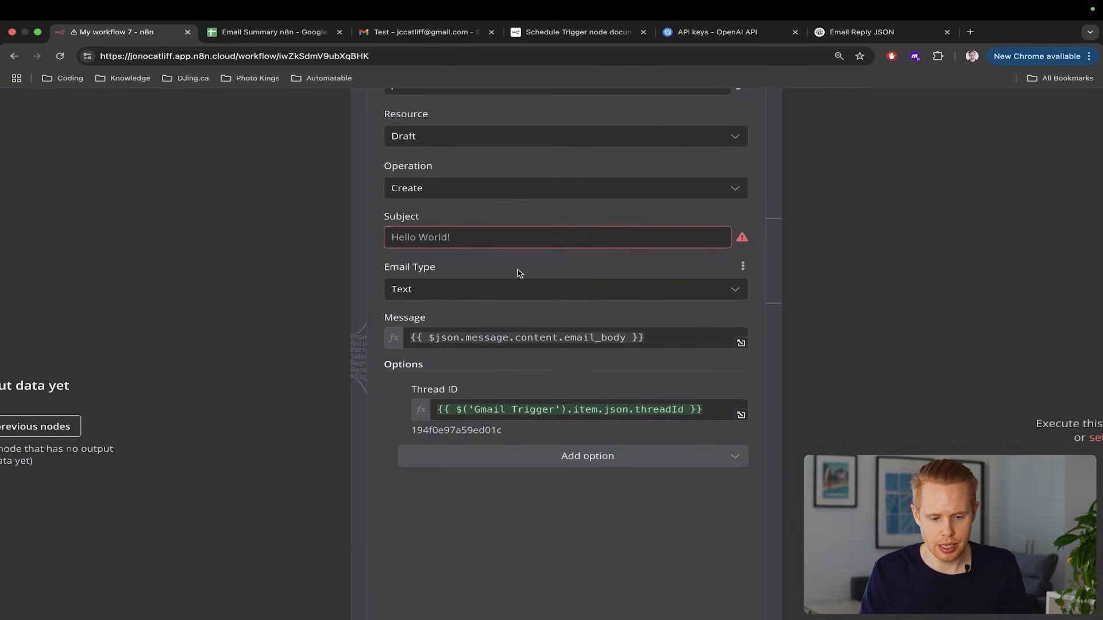
click(443, 244)
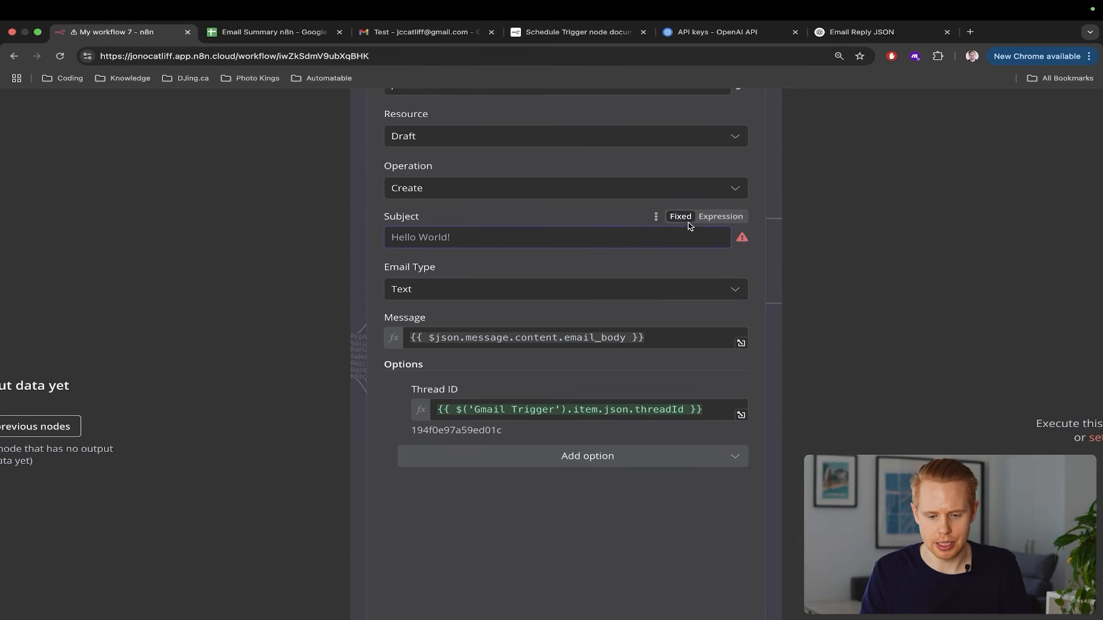
click(719, 217)
scroll(547, 237, down, 5)
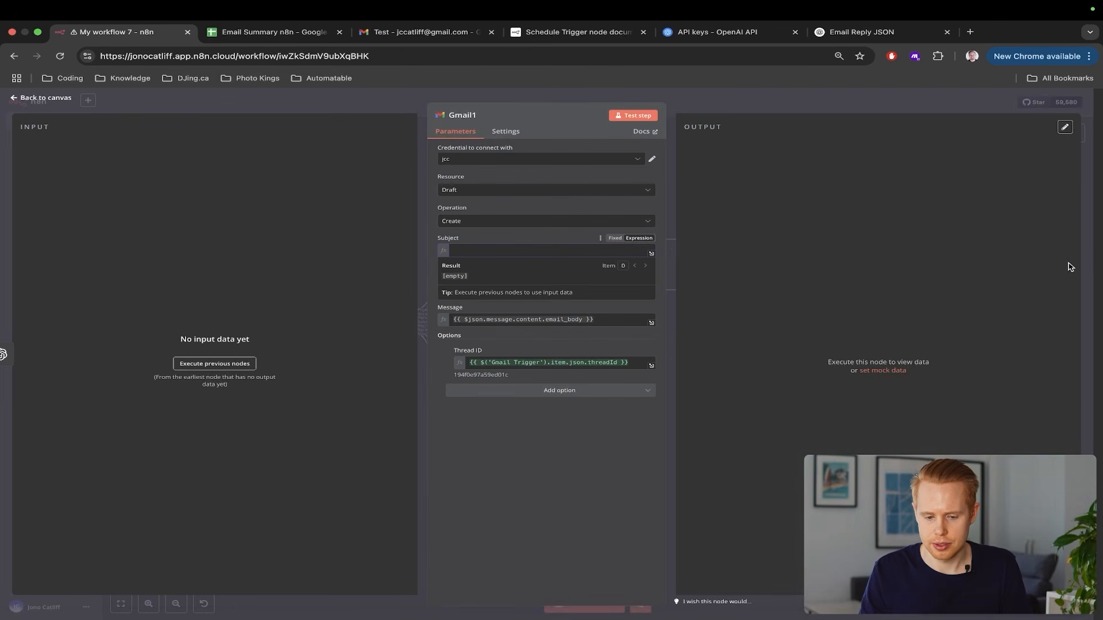
click(1093, 266)
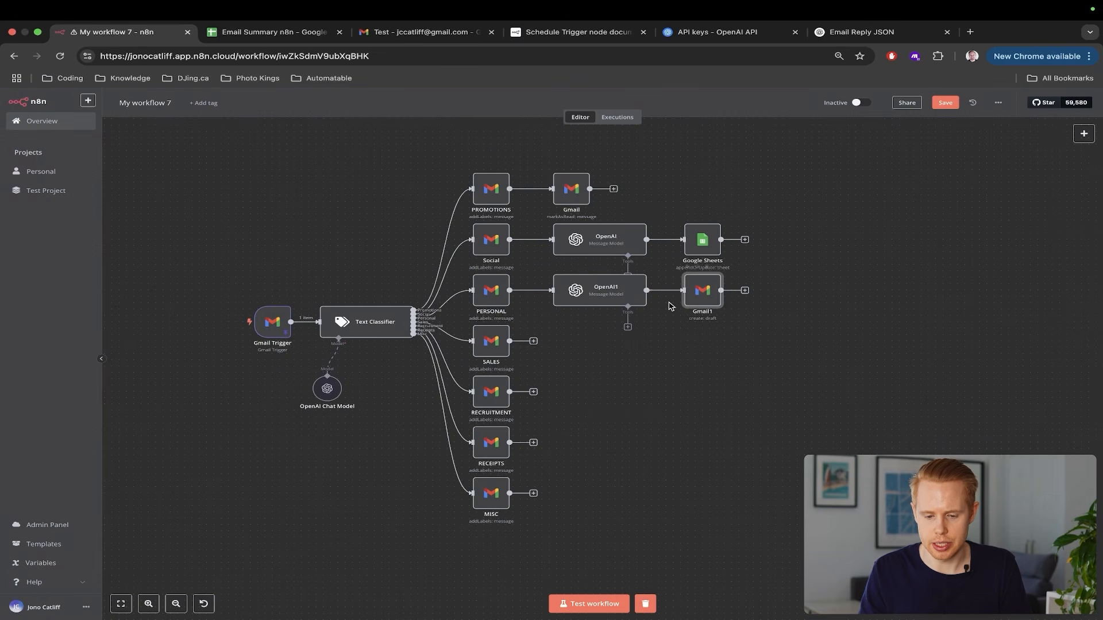
click(673, 283)
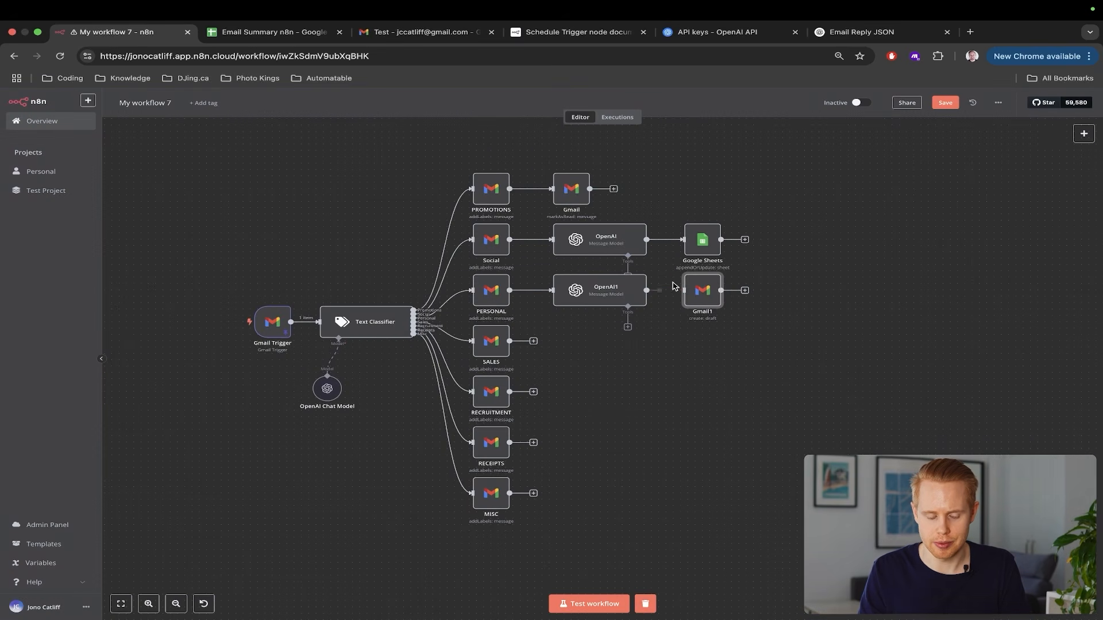
click(588, 603)
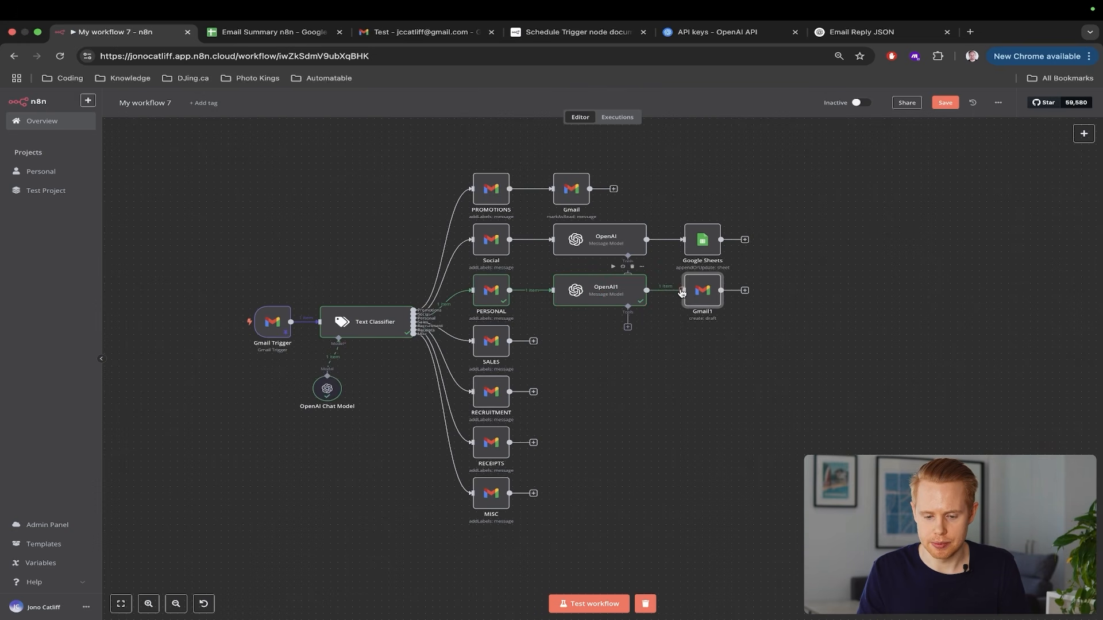
Fill Gmail1's Subject with OpenAI1's subject_line value (Re: Test)
double_click(703, 294)
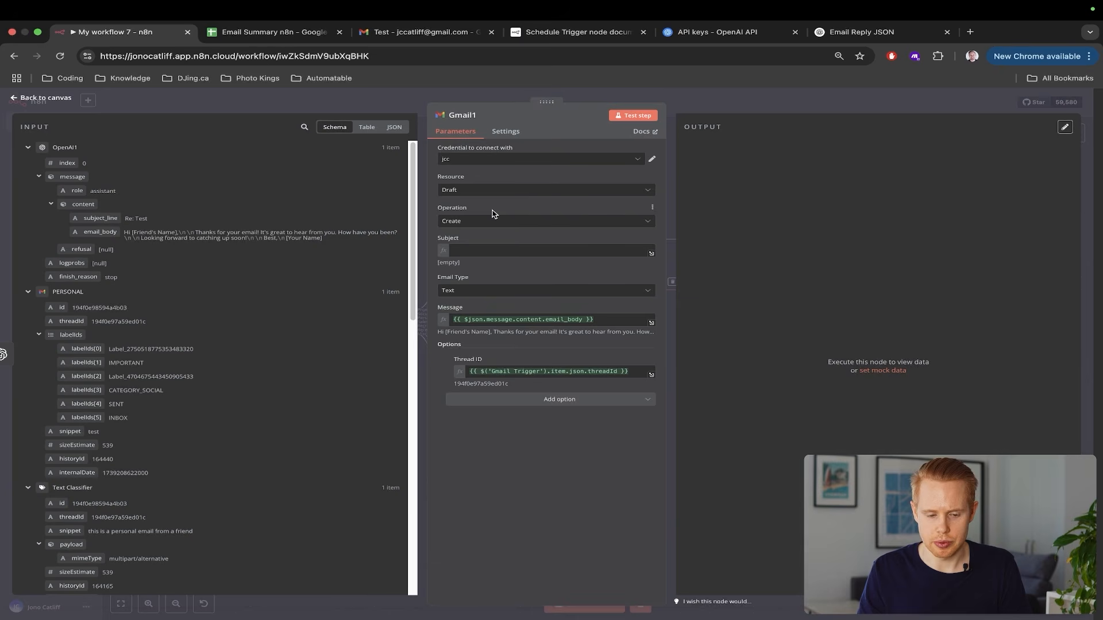
click(483, 251)
scroll(113, 314, down, 10)
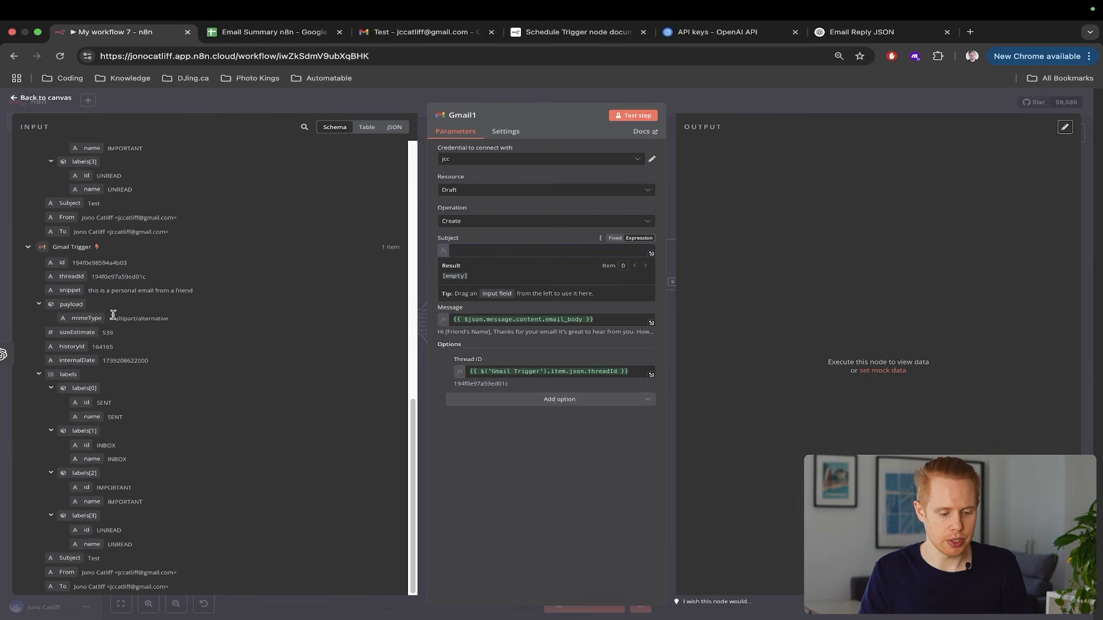
scroll(114, 315, up, 10)
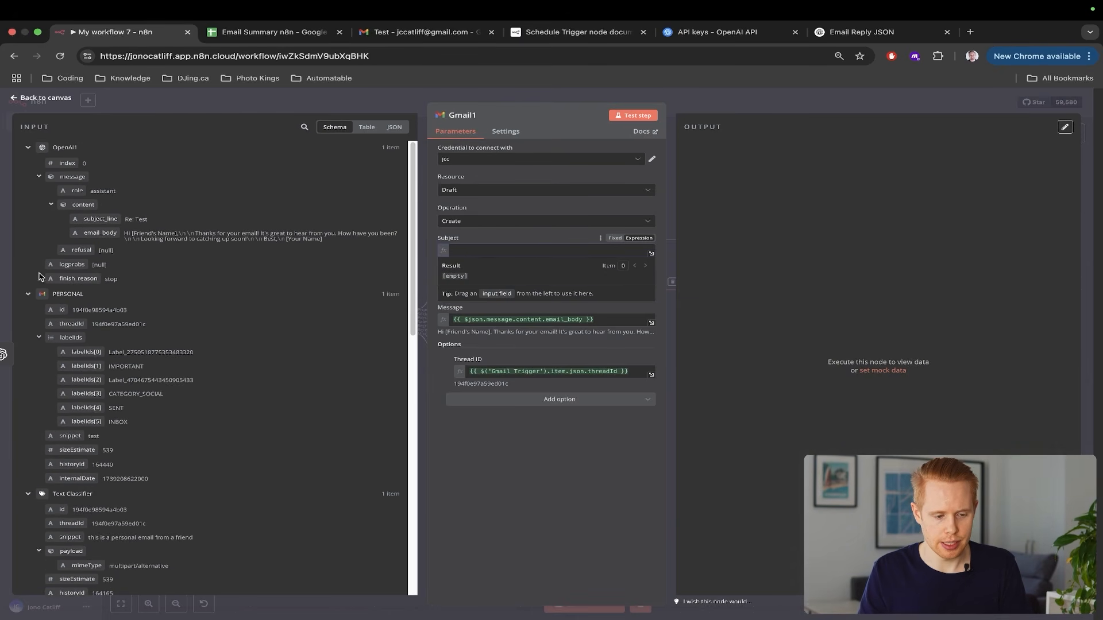
drag(95, 222, 476, 252)
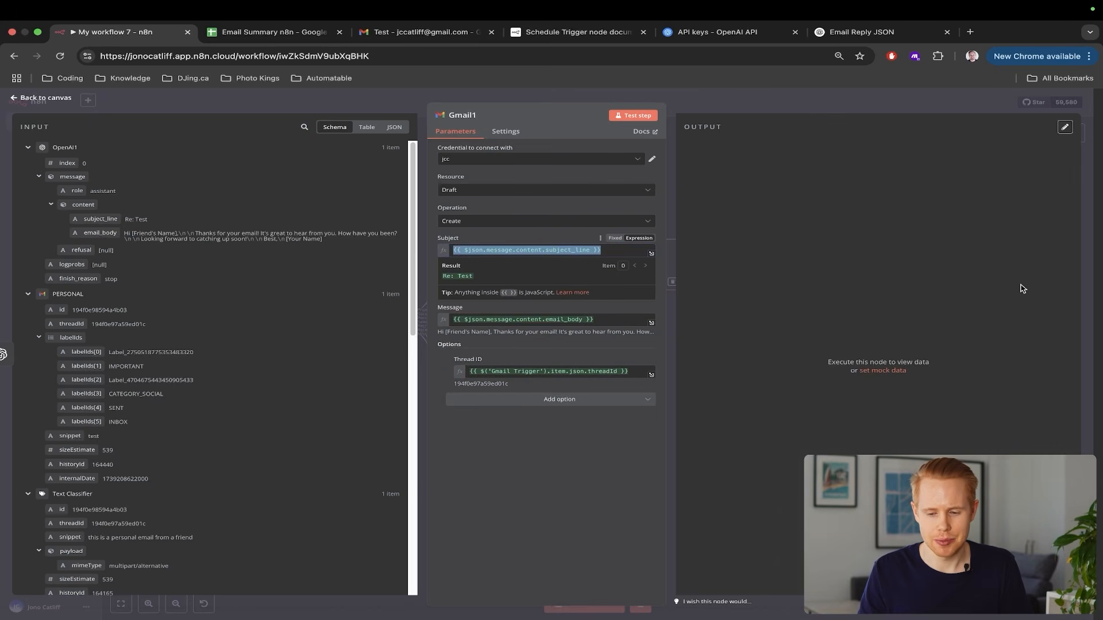
click(1095, 254)
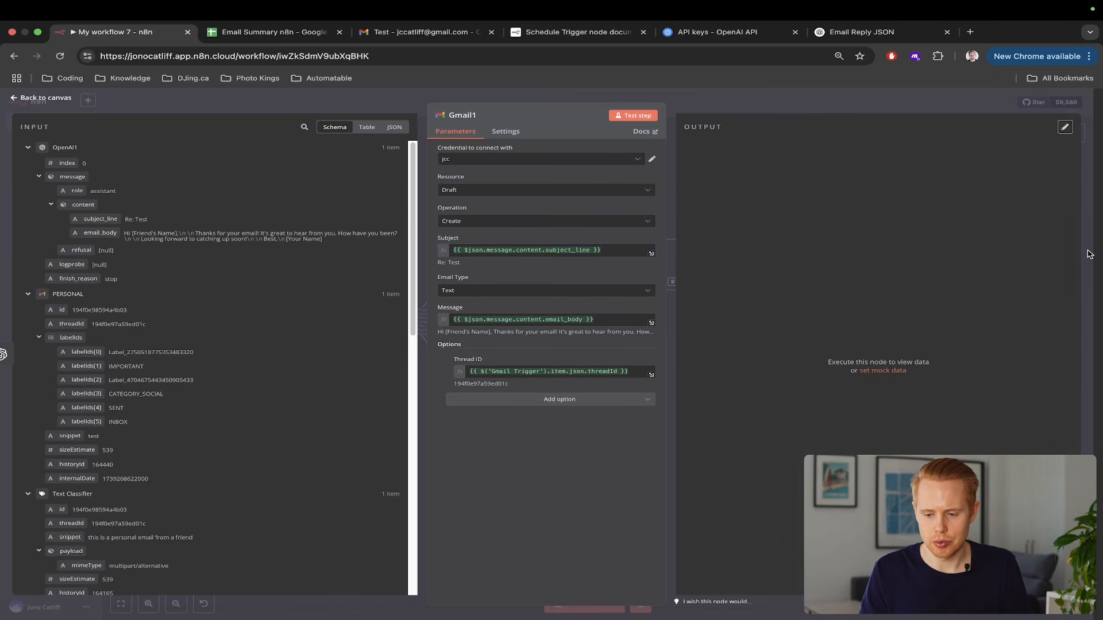
Rerun the workflow test from the canvas and bring up the Gmail tab
click(1089, 254)
click(609, 607)
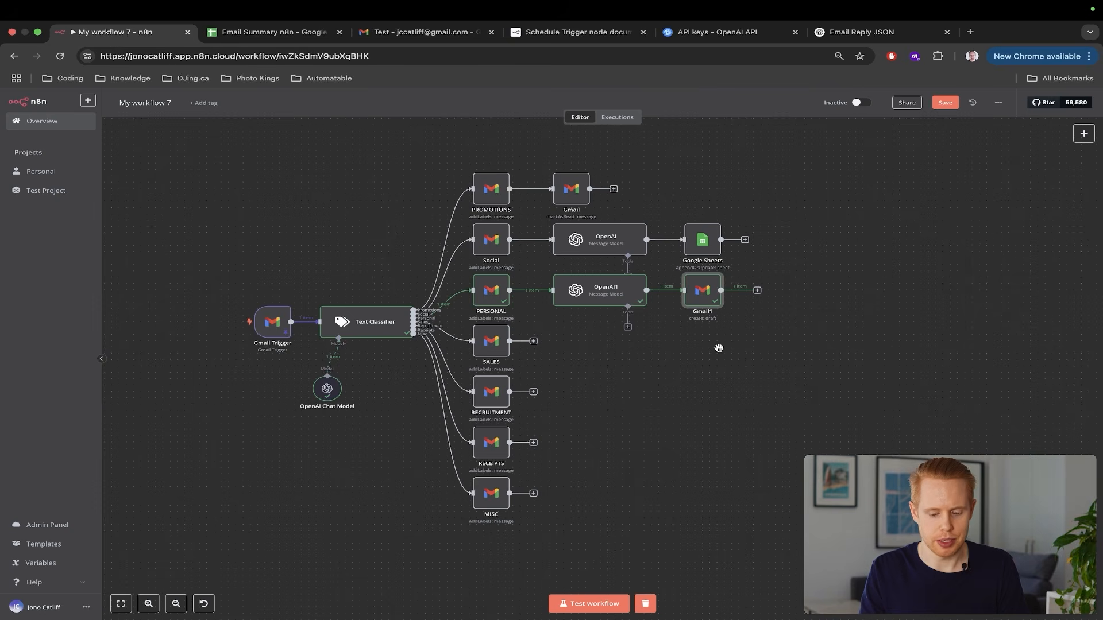
key(super+3)
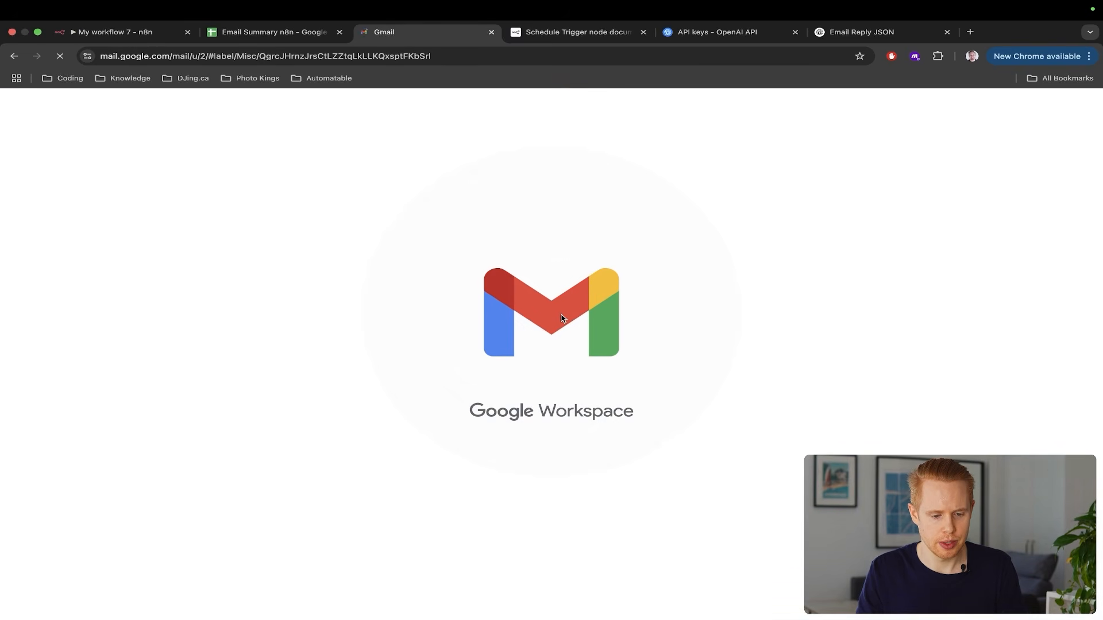
Reload Gmail and check the new reply draft in the Test thread, including its empty recipient
key(f)
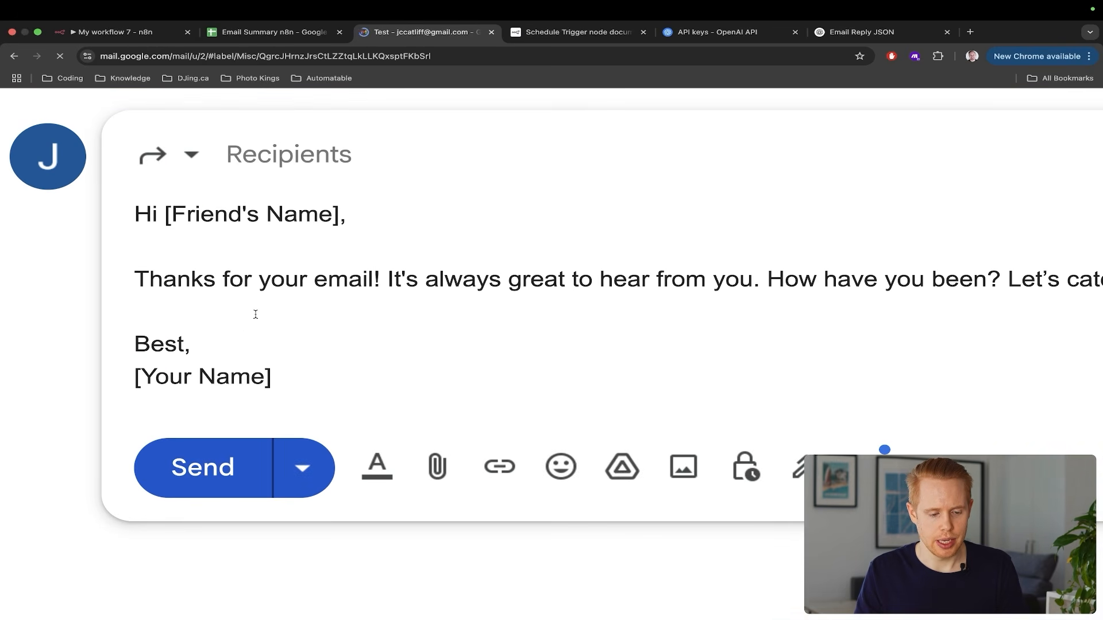
scroll(256, 314, down, 4)
scroll(256, 314, up, 2)
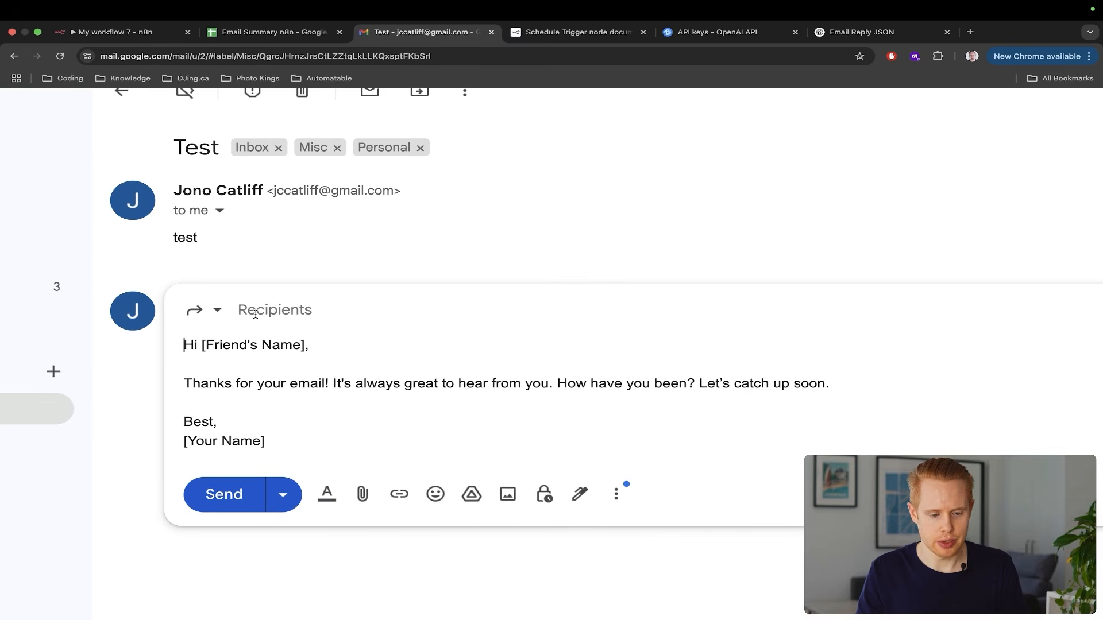
click(288, 311)
scroll(289, 310, left, 8)
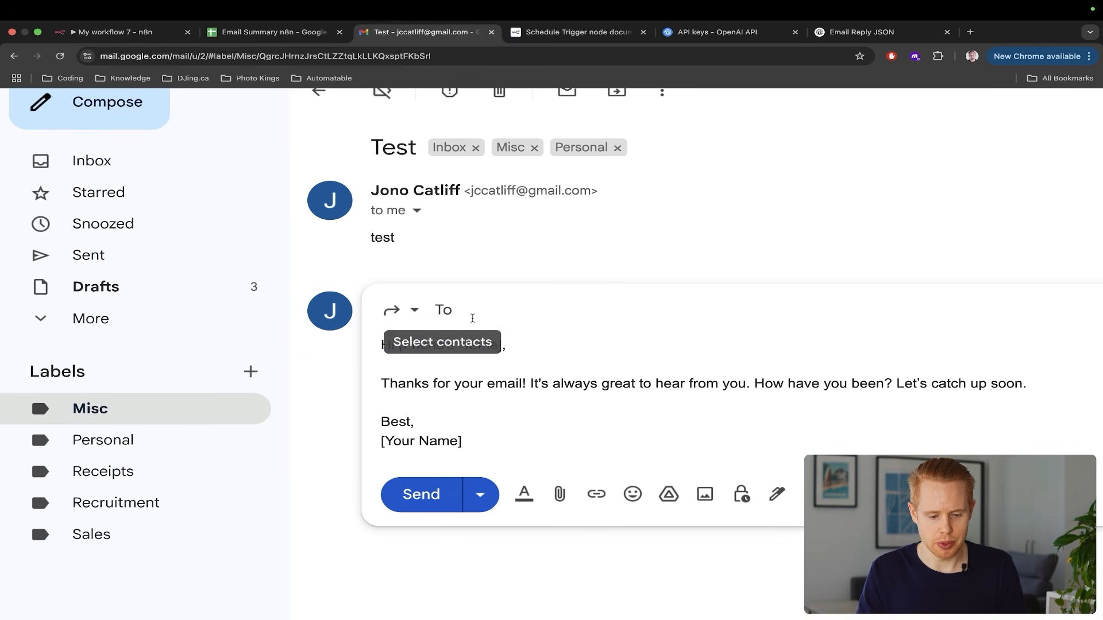
scroll(472, 318, down, 5)
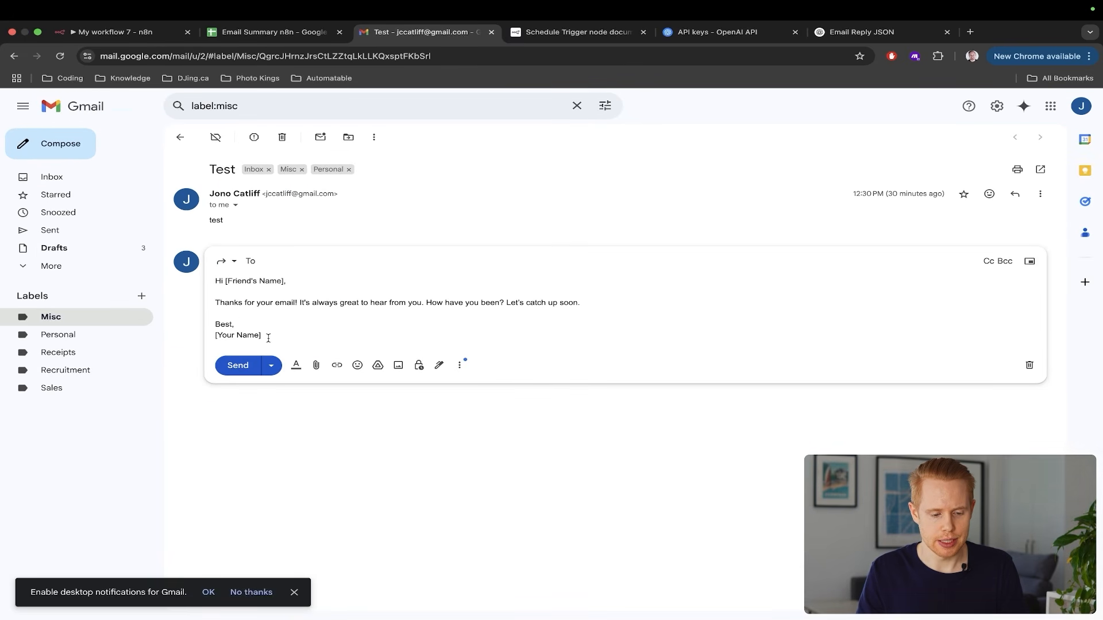
Review the draft's [Friend's Name] and [Your Name] placeholders, then return to n8n
drag(268, 338, 211, 340)
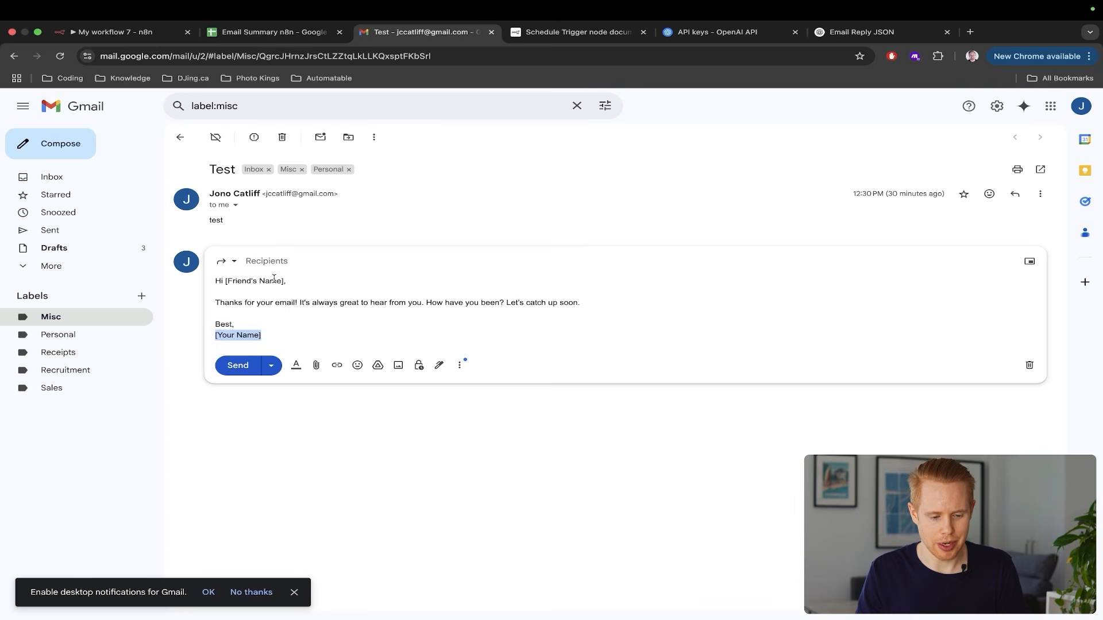
drag(285, 281, 244, 281)
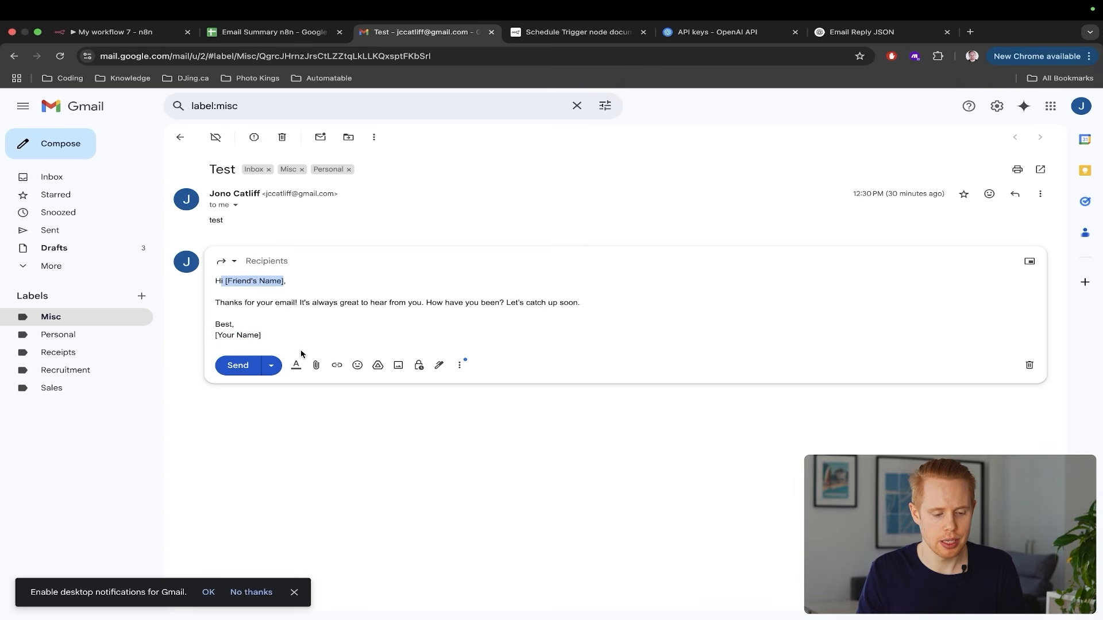
drag(277, 334, 198, 338)
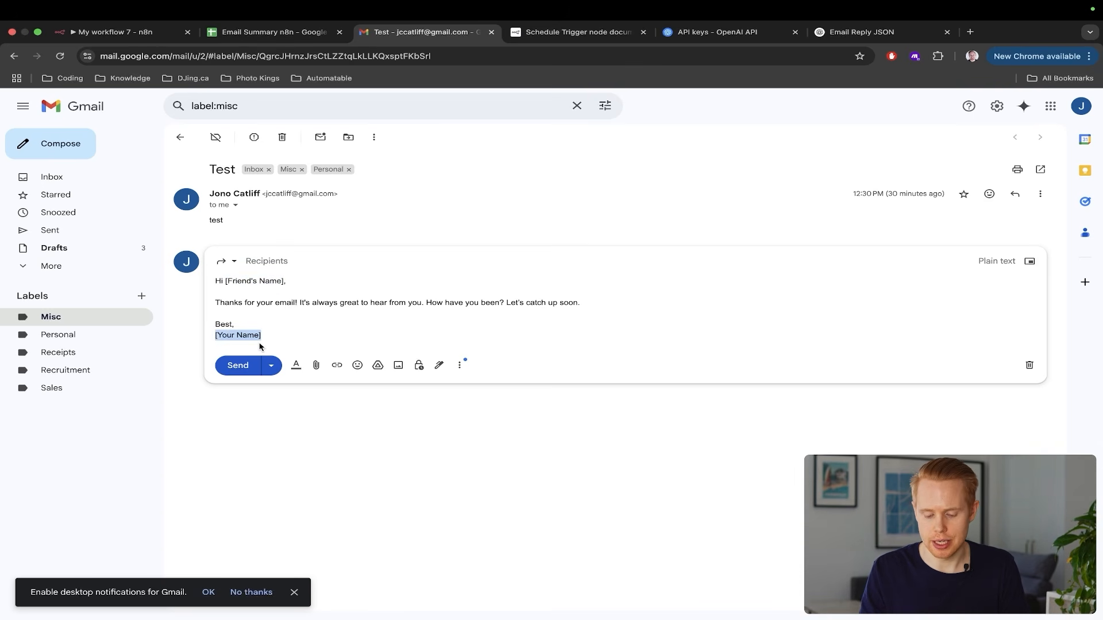
key(super+1)
scroll(697, 406, up, 5)
scroll(697, 406, up, 2)
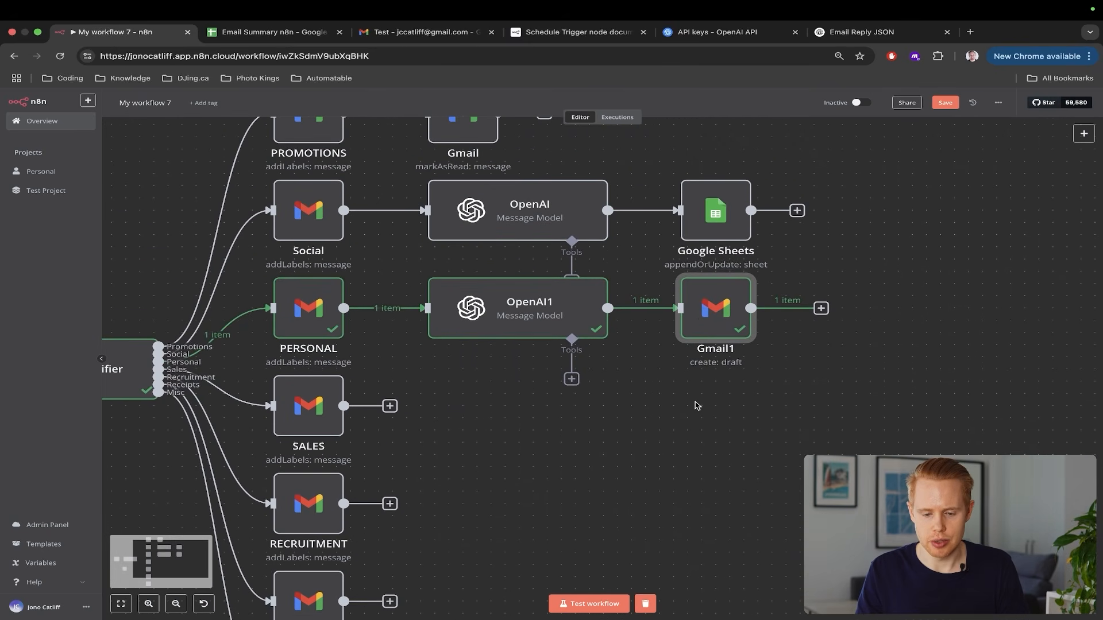
Open Gmail1 and add a To Email option, leaving its field blank
double_click(702, 319)
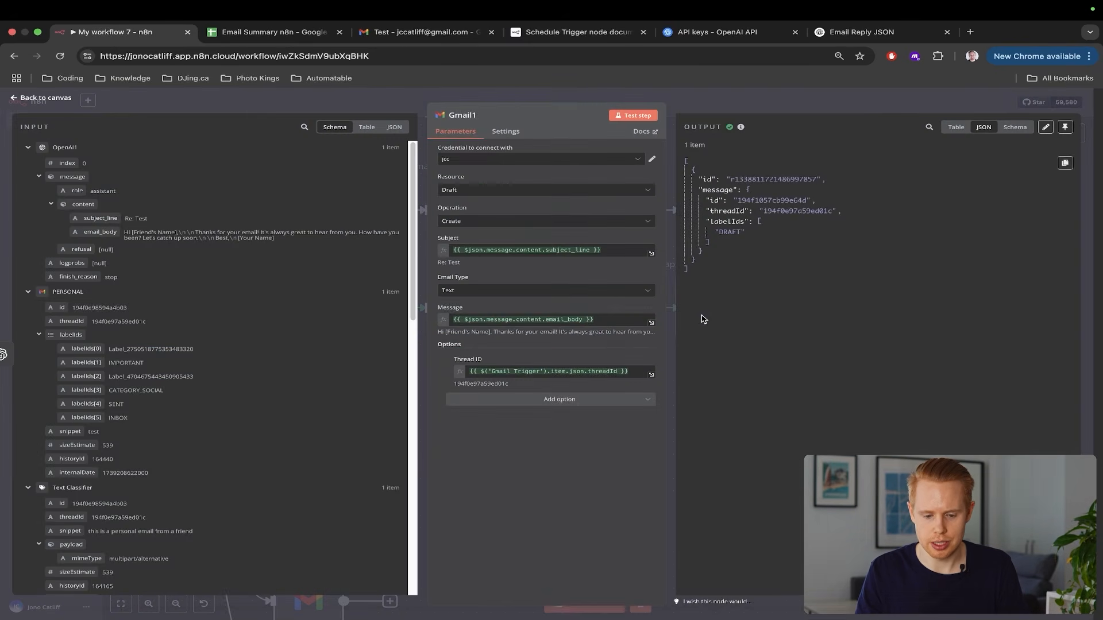
click(524, 399)
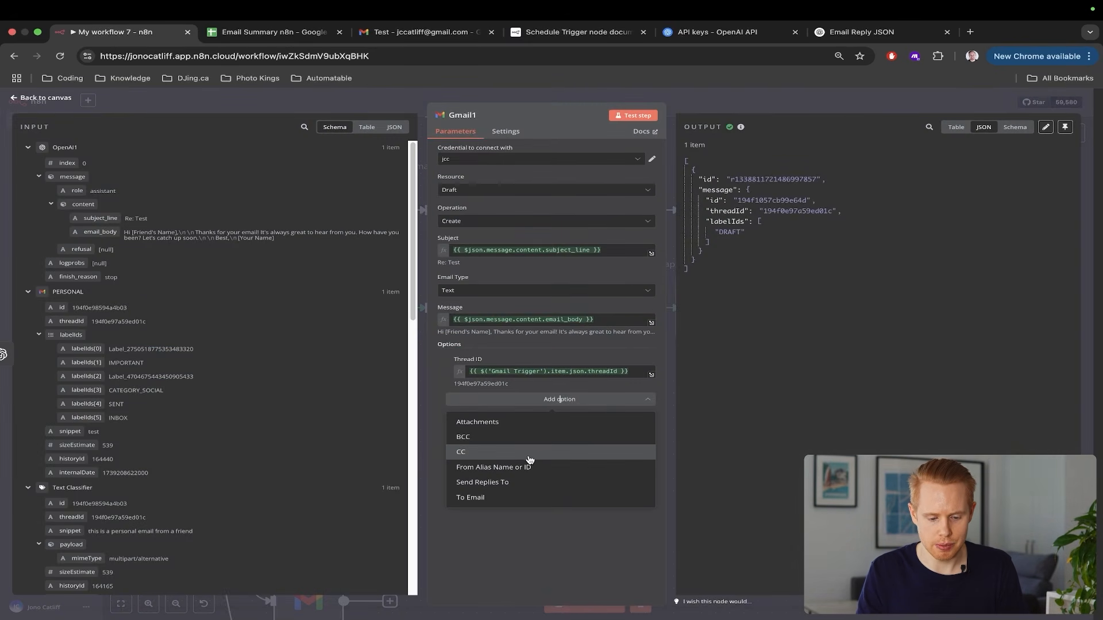
click(496, 497)
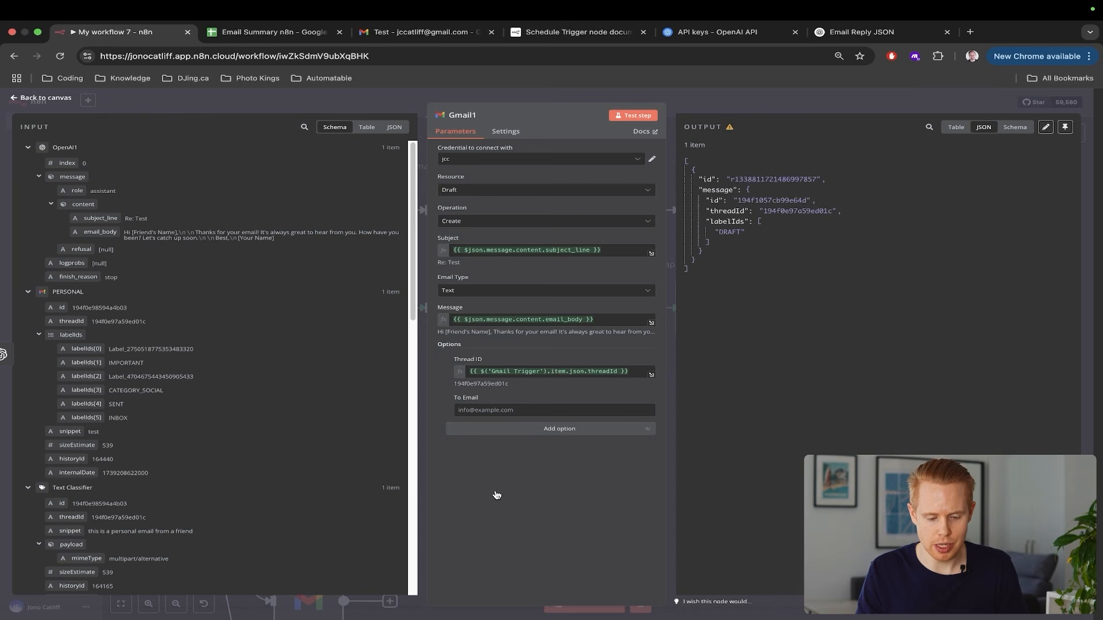
click(503, 410)
scroll(210, 404, down, 10)
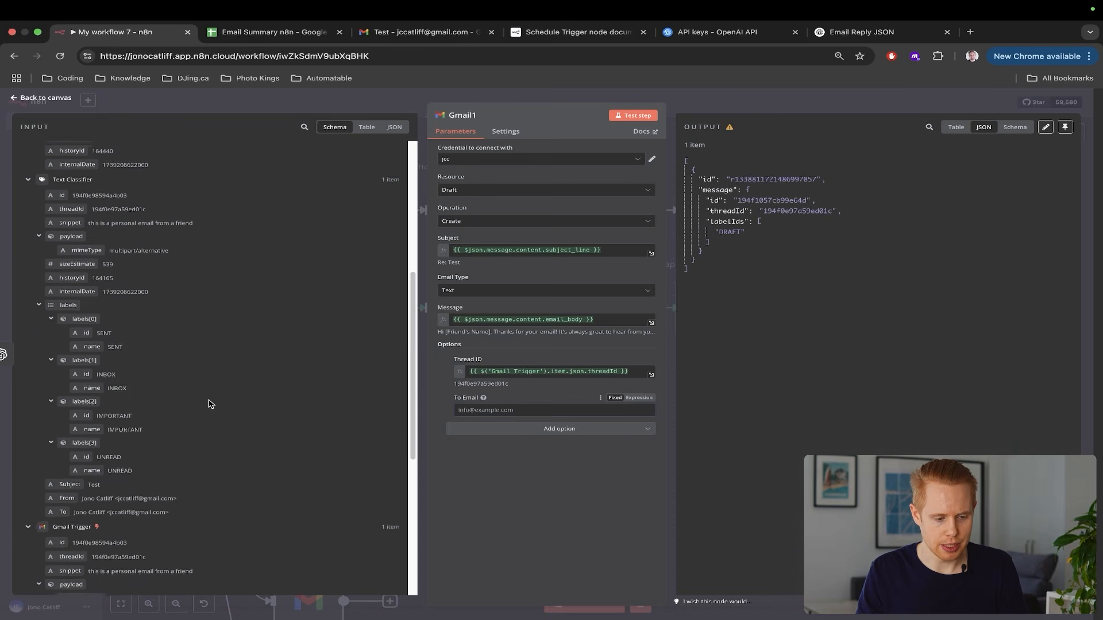
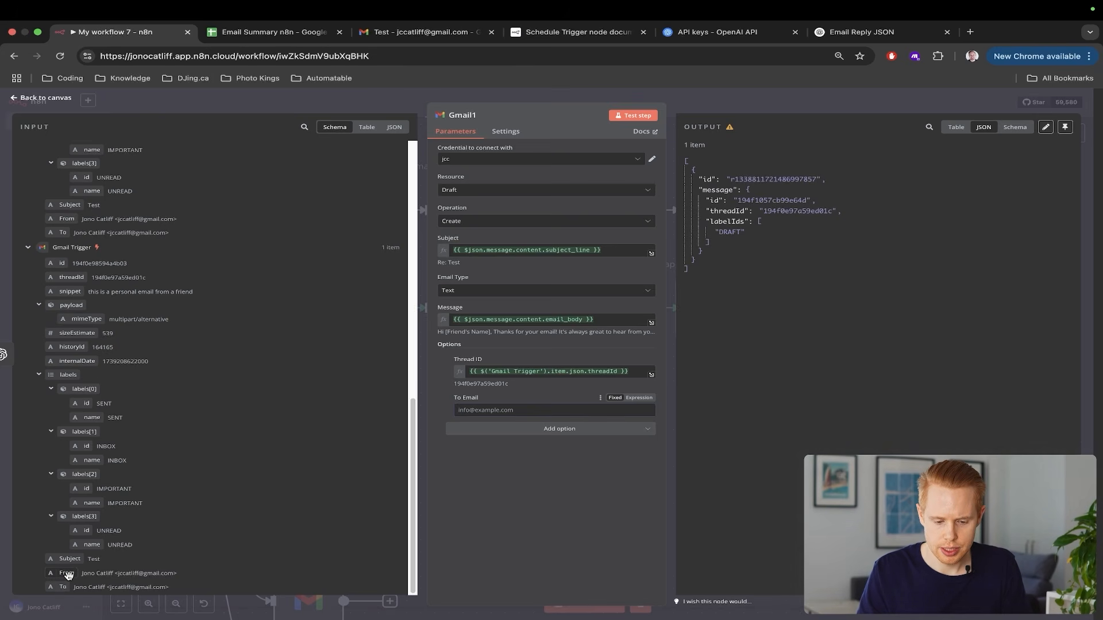
Map the Gmail Trigger's From field into Gmail1's To Email option
drag(68, 574, 483, 410)
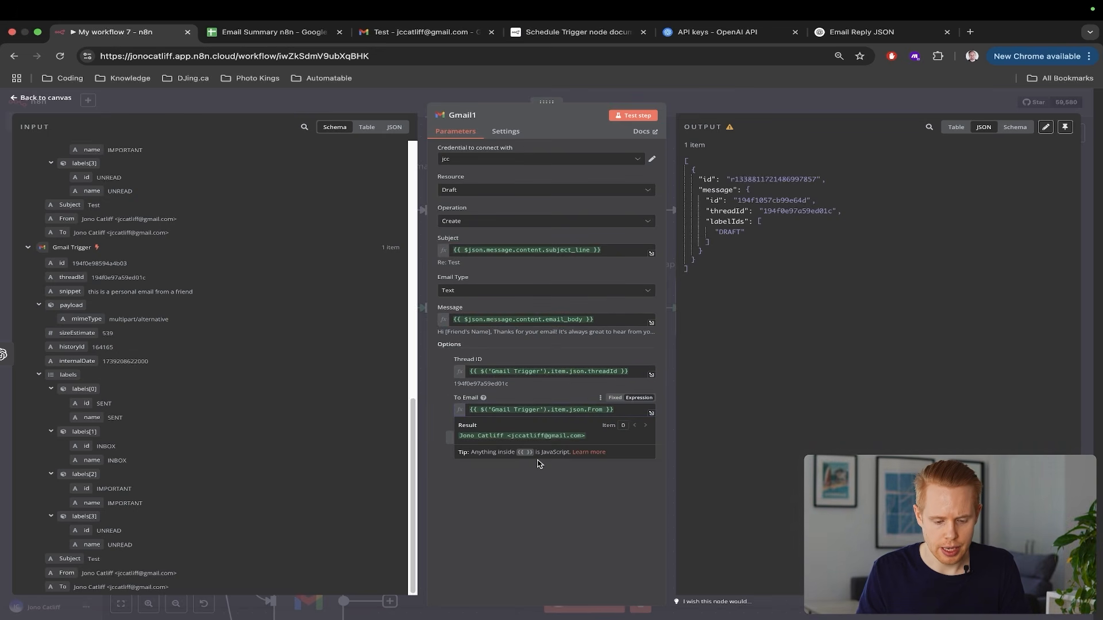
click(1094, 210)
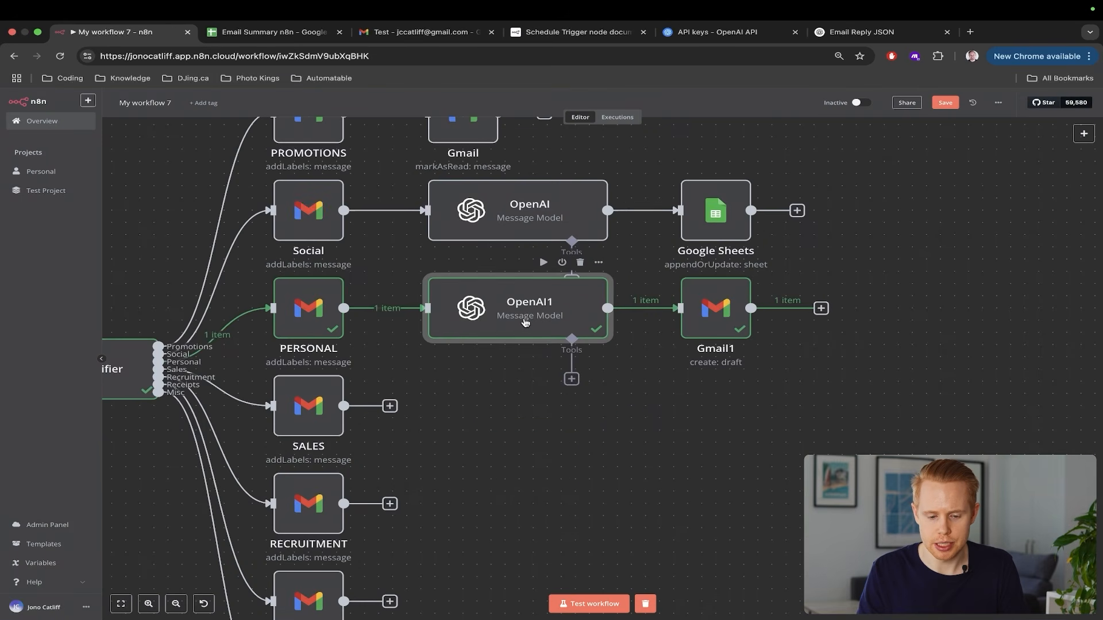
Append 'This email is from:' plus the Gmail Trigger From field to OpenAI1's user prompt
double_click(524, 323)
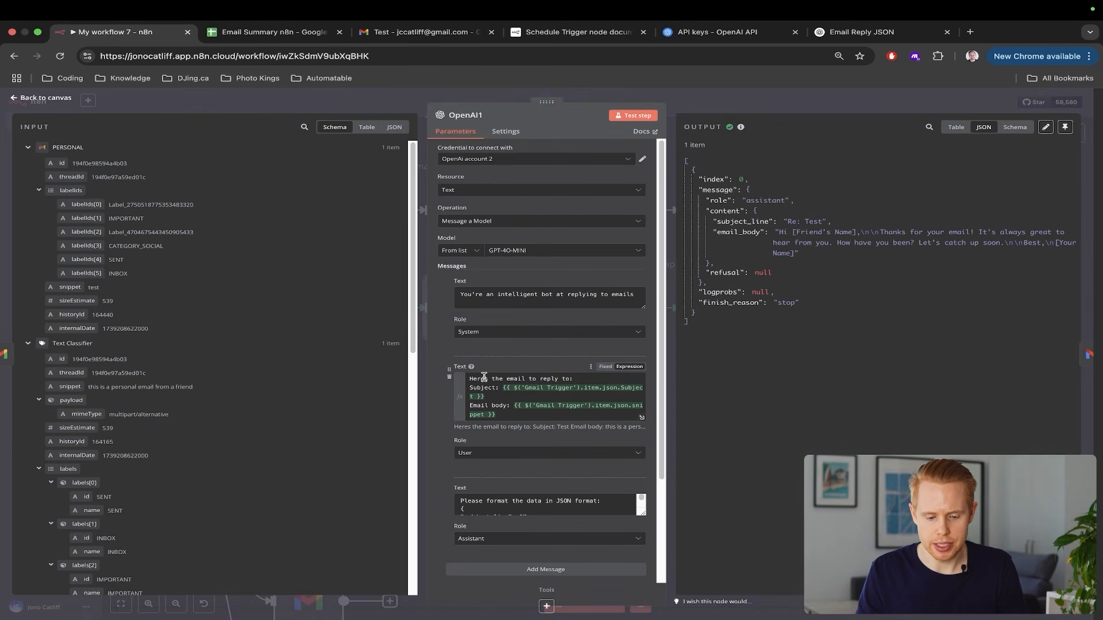
scroll(517, 405, up, 5)
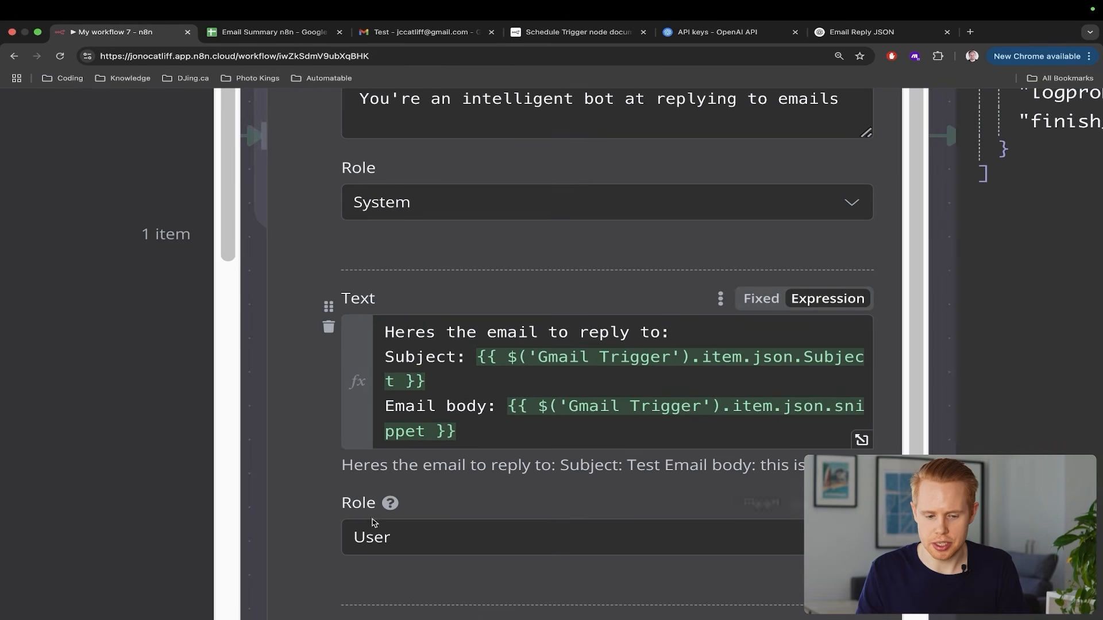
click(487, 431)
text(T)
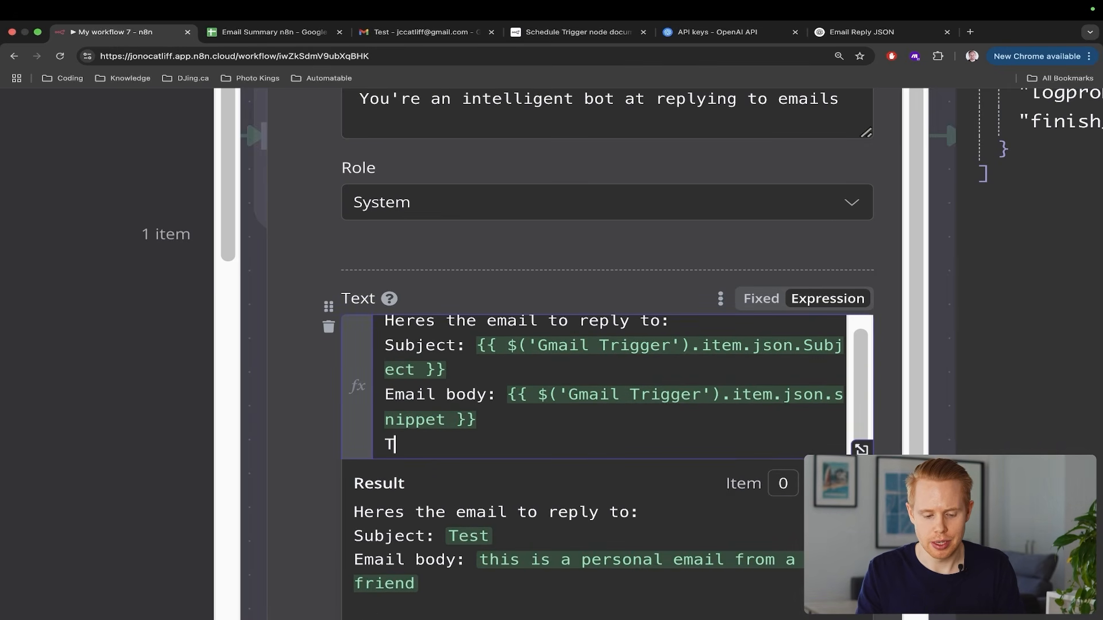
text(his email is from:)
scroll(487, 432, down, 5)
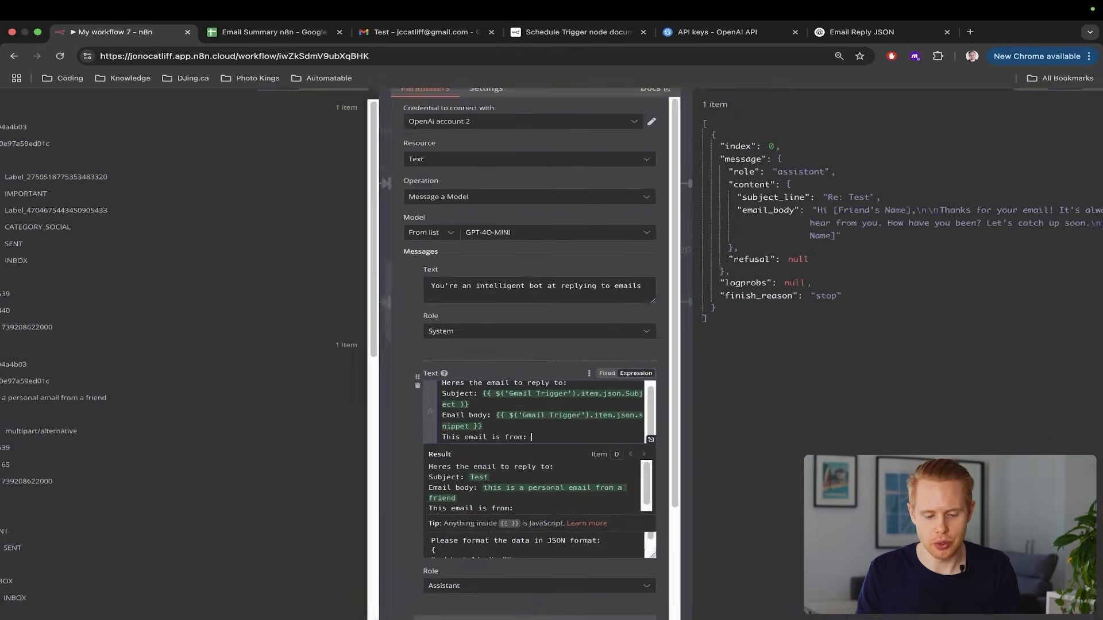
scroll(60, 574, down, 5)
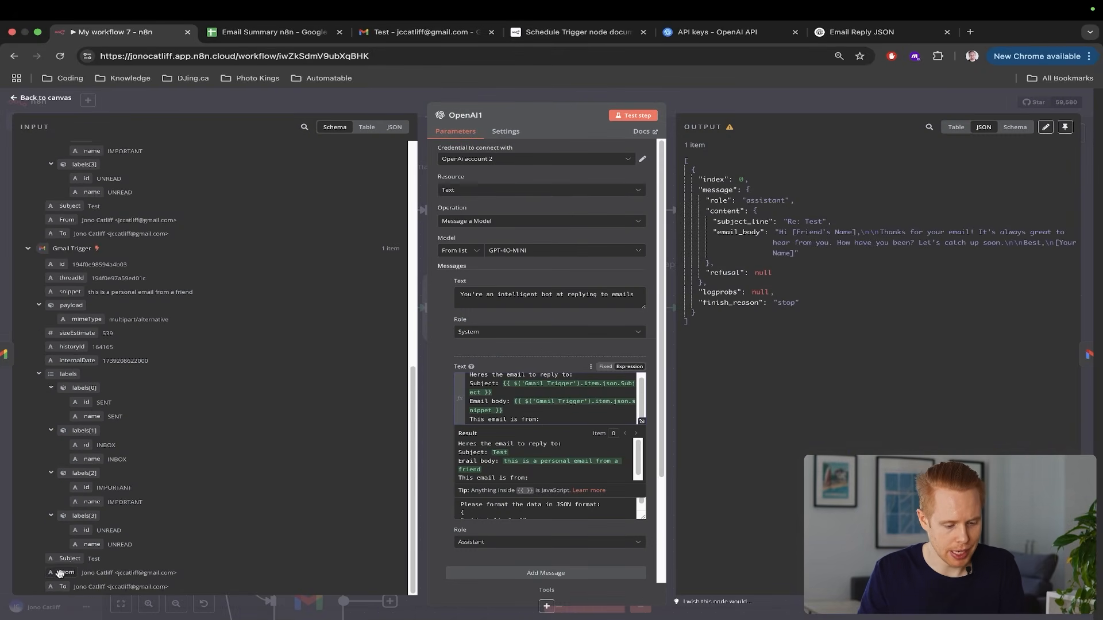
drag(60, 574, 549, 420)
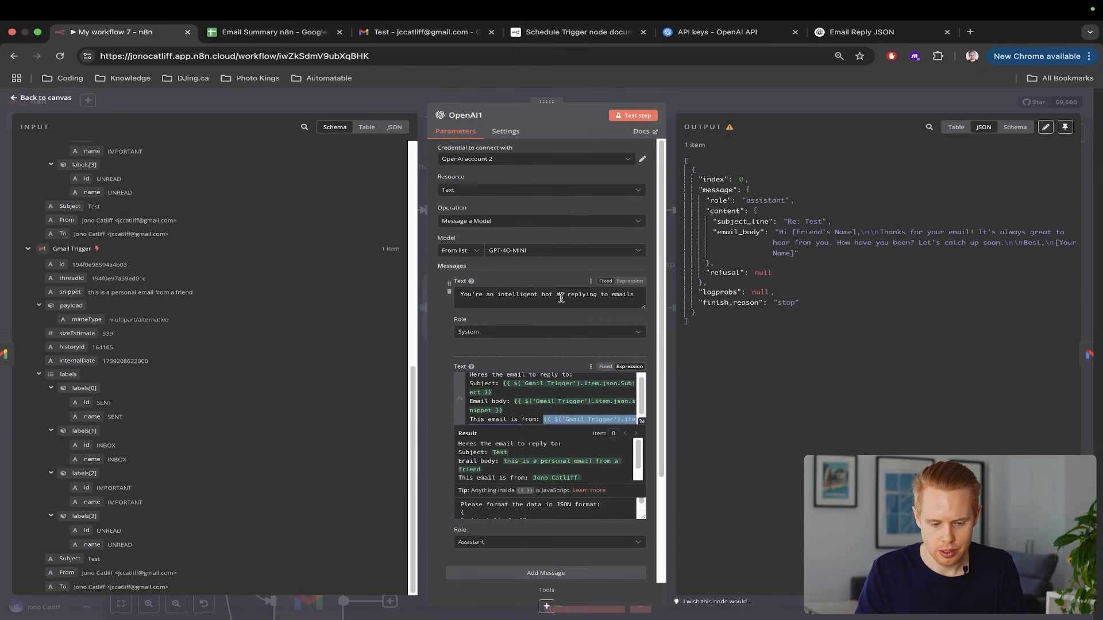
Add a system-prompt instruction to sign off all emails with 'Best,' and the user's name
click(603, 297)
scroll(525, 326, up, 5)
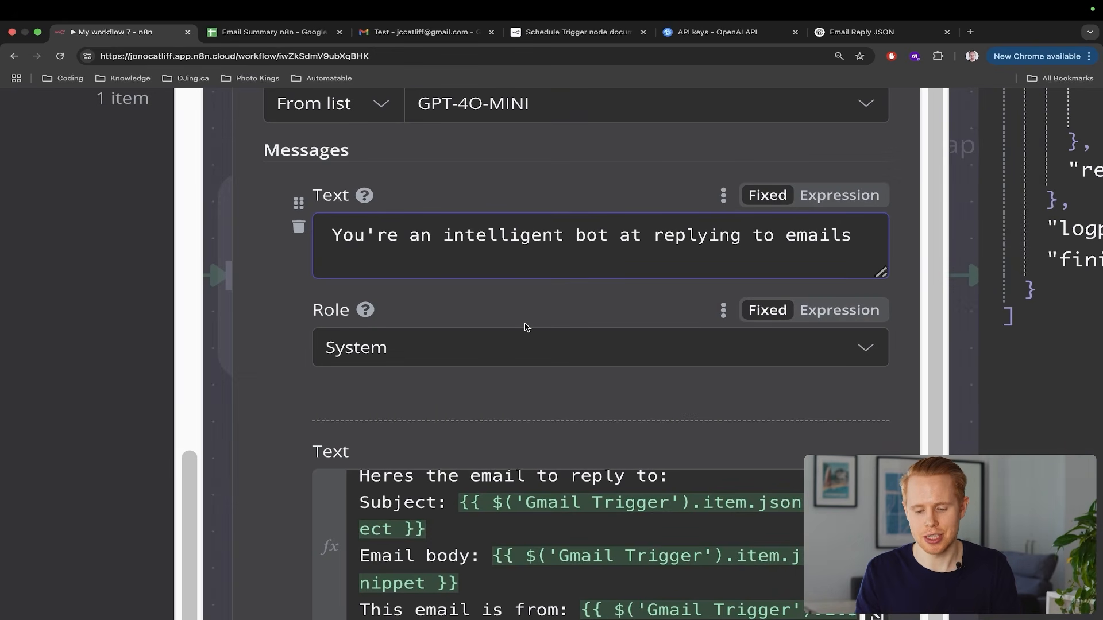
text(Please si)
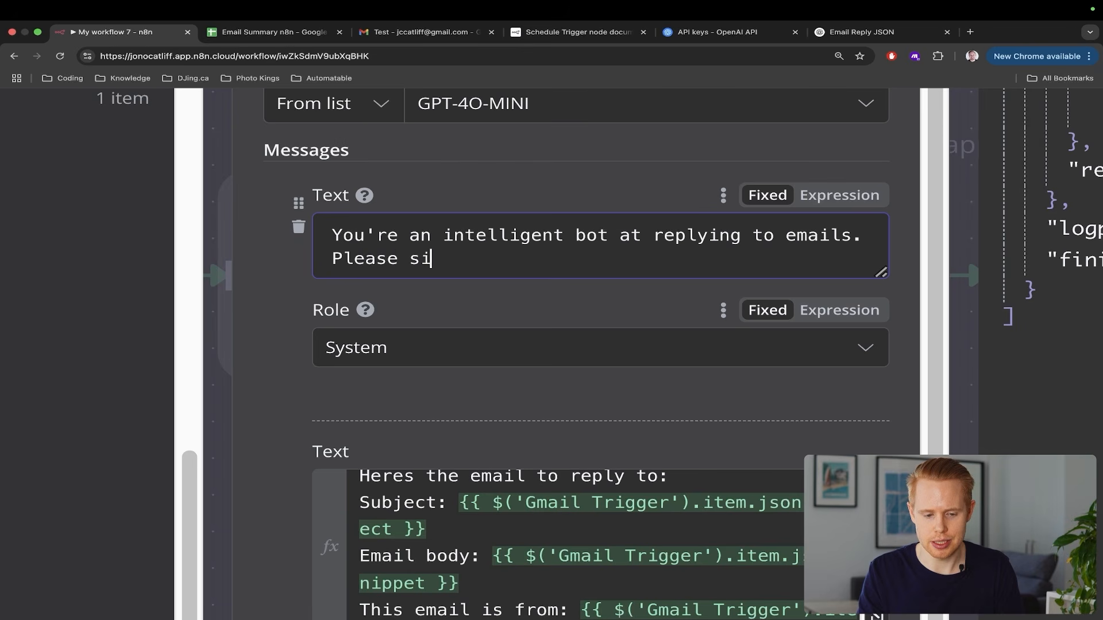
text(gn off on all email)
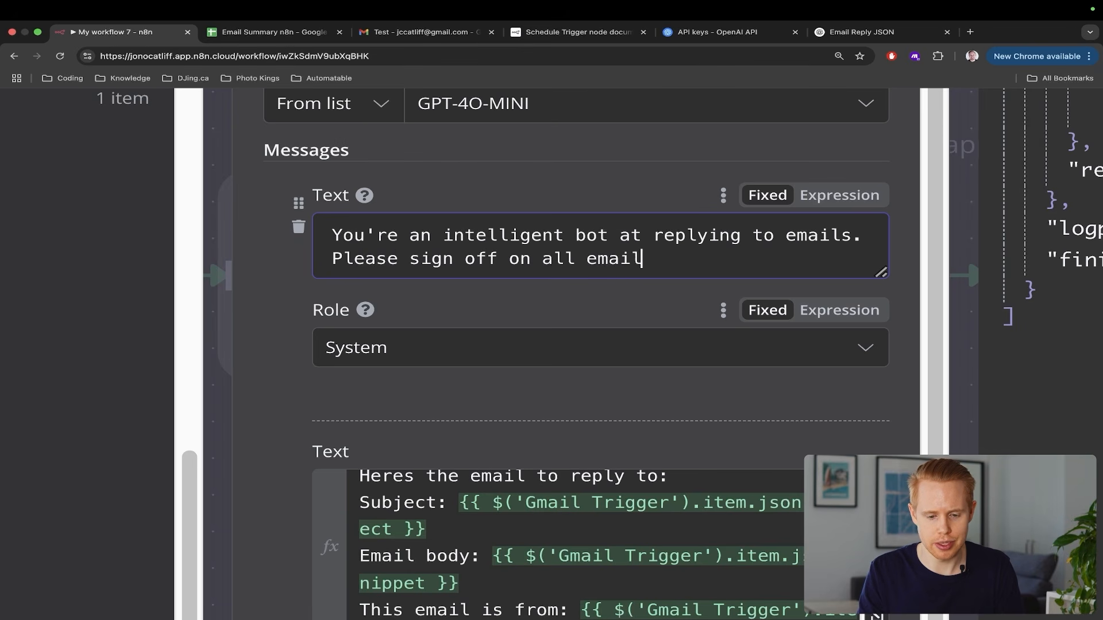
text(s as follows:)
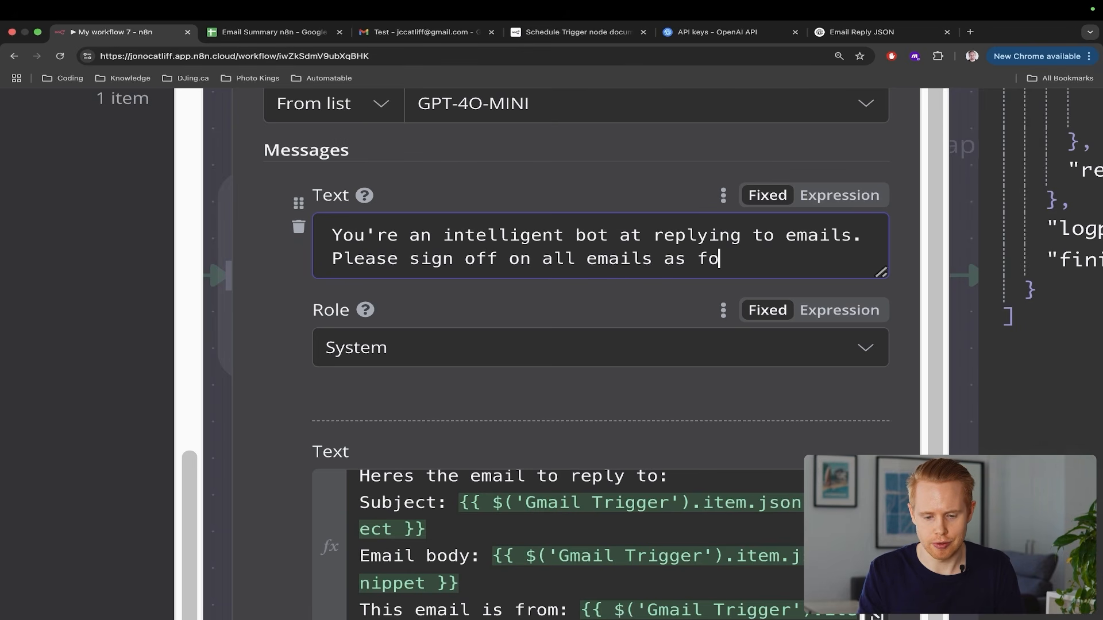
key(Return)
text(Best,)
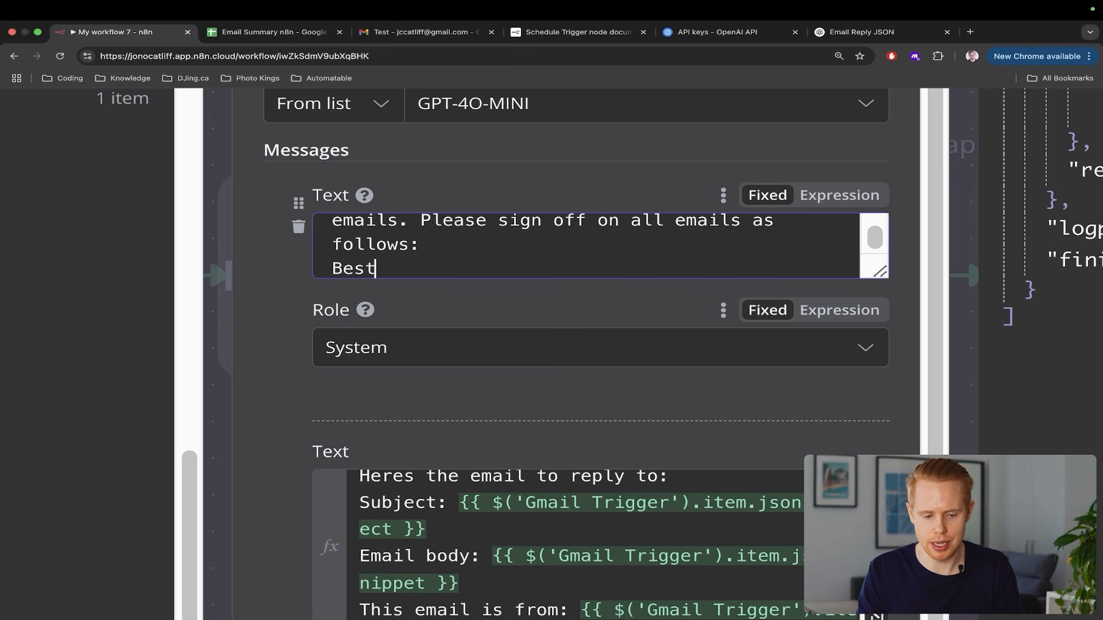
key(Return)
text(Jono)
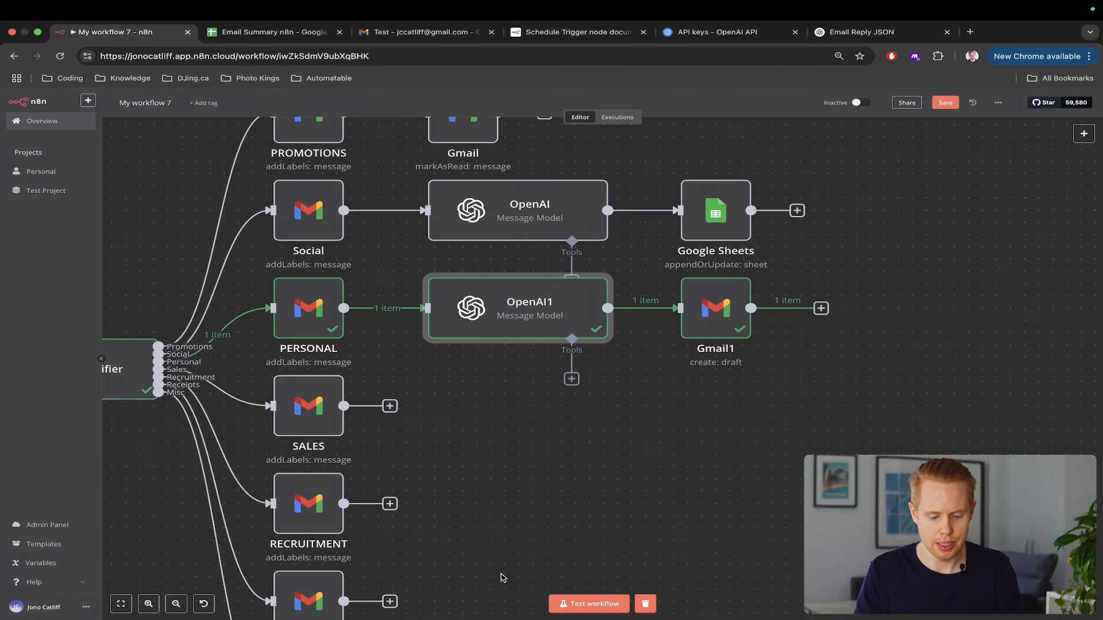
Run a full workflow test, then move through the Email Summary sheet to the Gmail Test email
click(570, 603)
scroll(575, 509, down, 1)
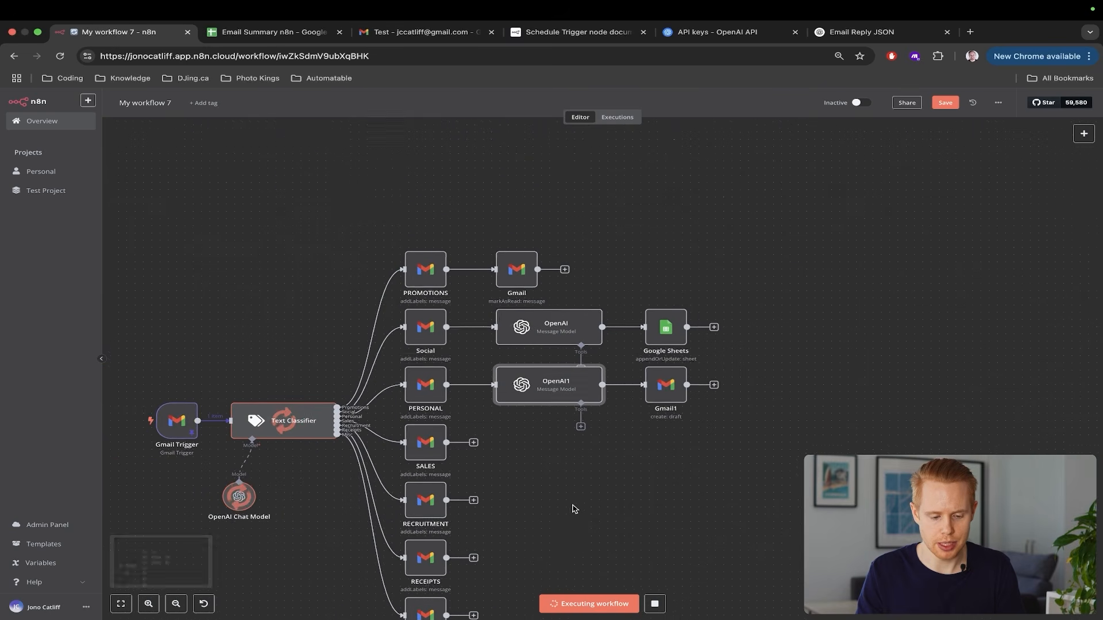
scroll(574, 509, left, 1)
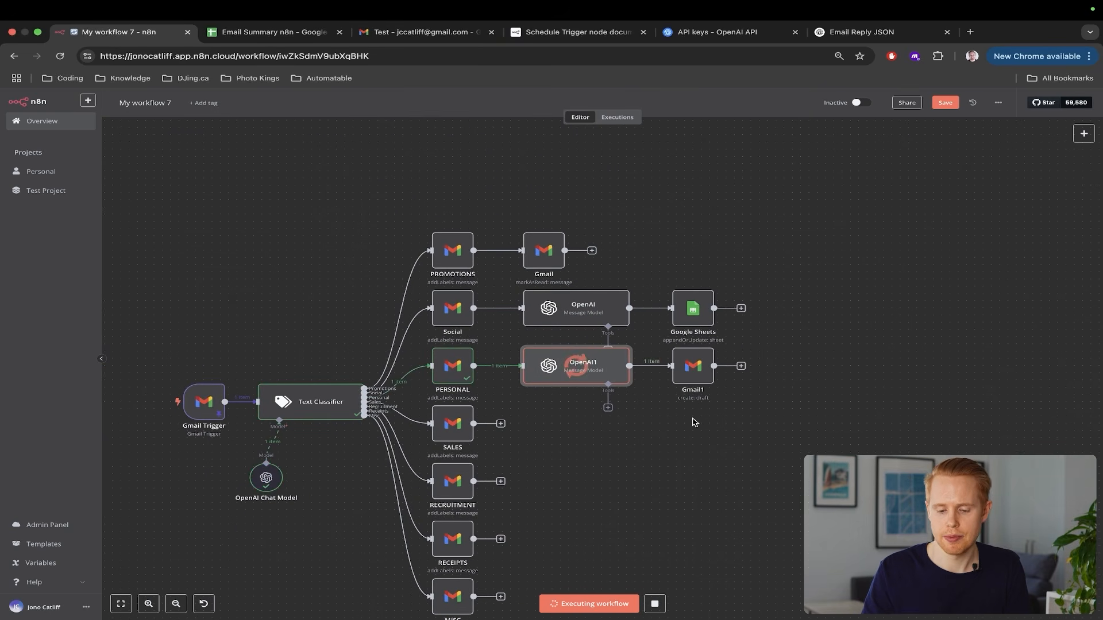
key(ctrl+Tab)
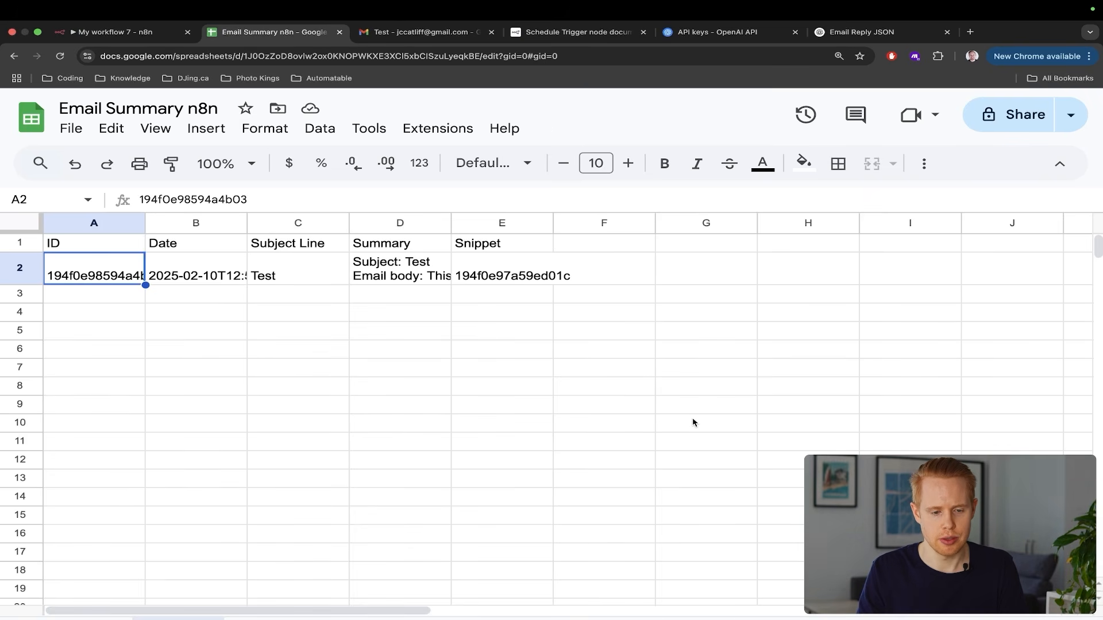
key(ctrl+Tab)
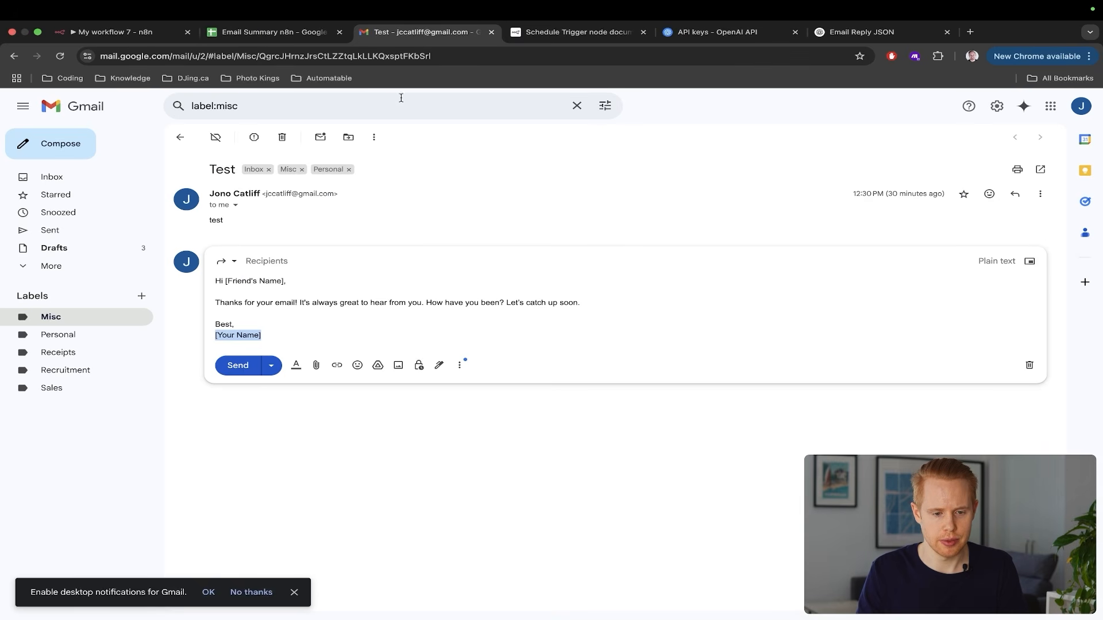
Reload Gmail, discard the old placeholder reply draft on the Test email, and return to n8n
click(365, 56)
key(Return)
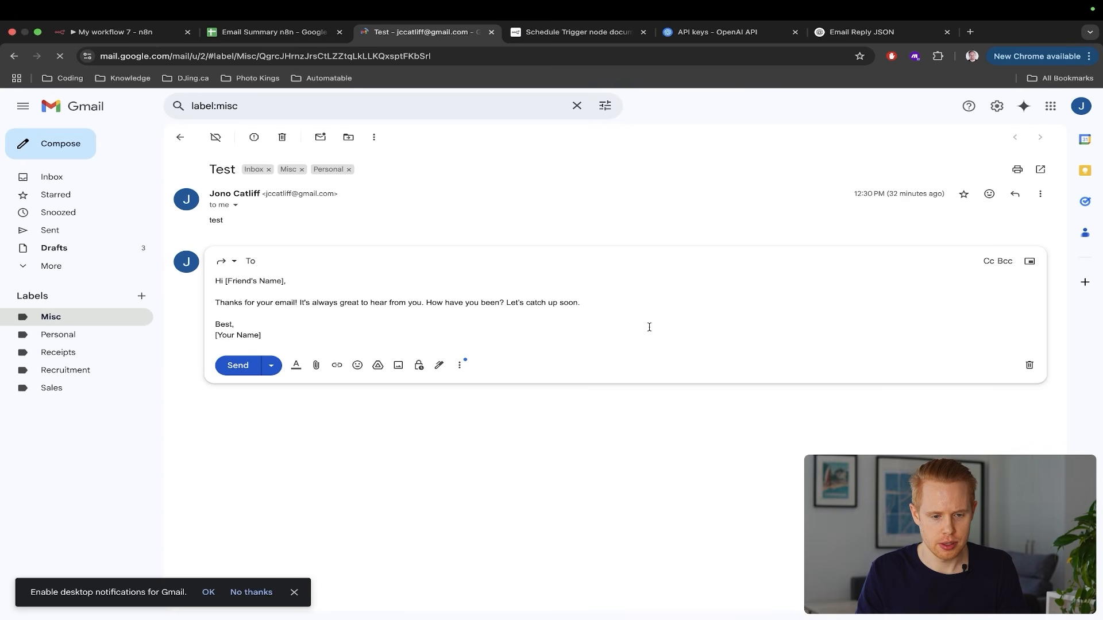
click(1030, 366)
key(ctrl+shift+Tab)
key(ctrl+shift+Tab)
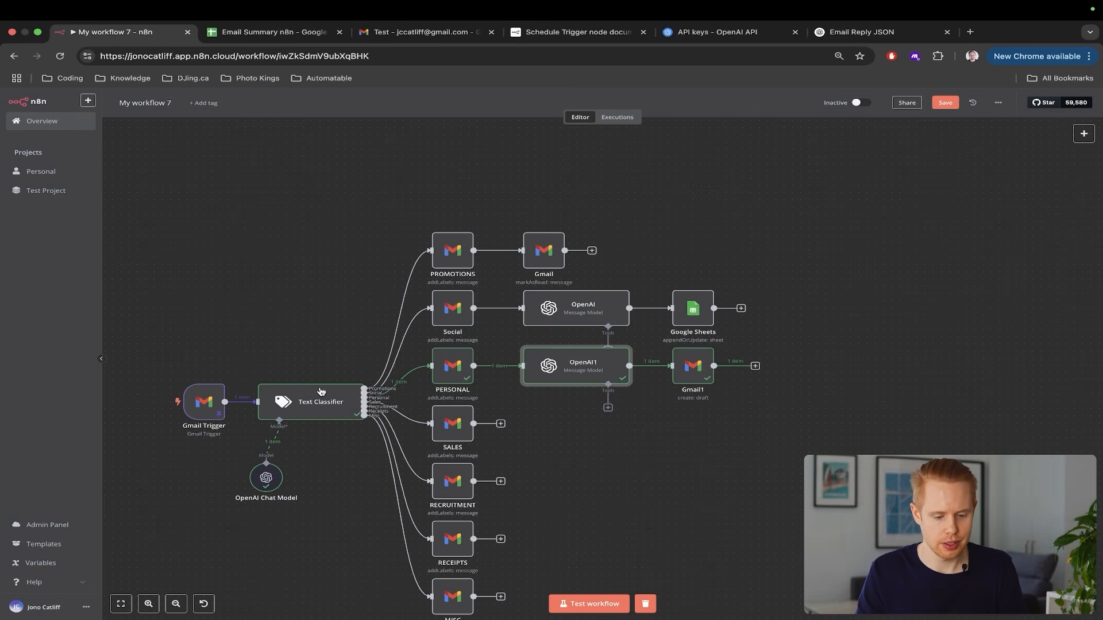
Rerun the workflow test and view the new reply draft on the Gmail Test email
click(589, 603)
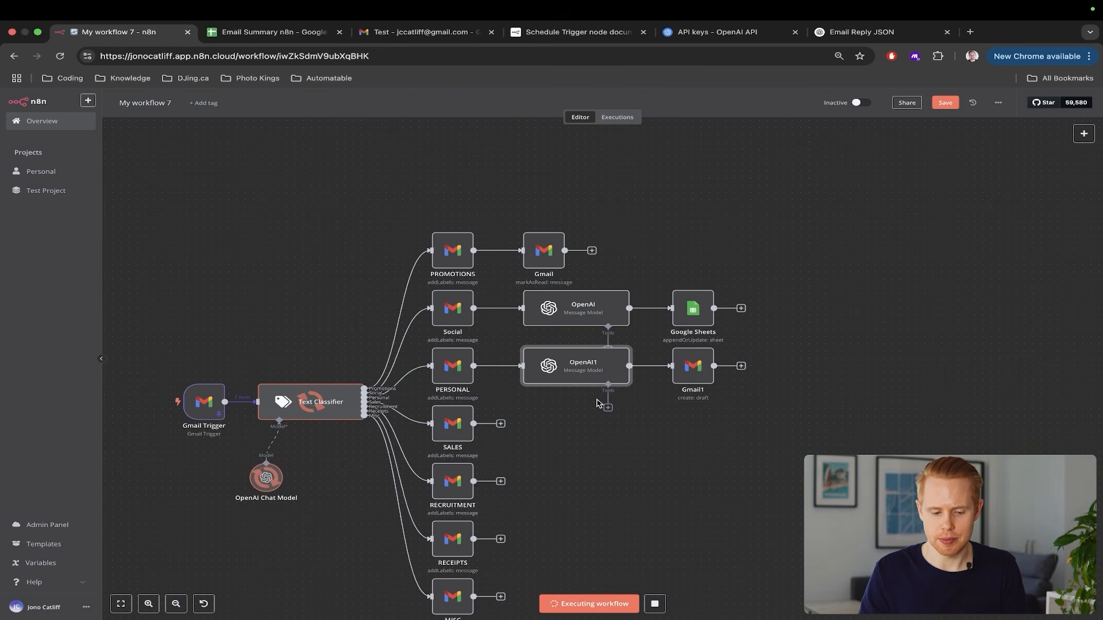
scroll(598, 404, up, 5)
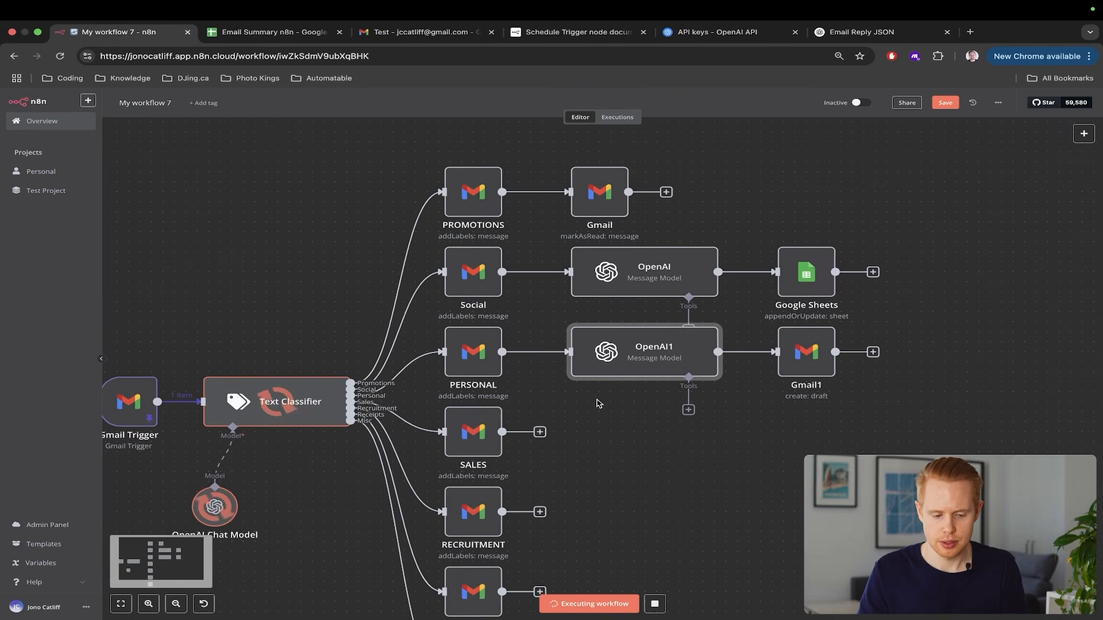
scroll(592, 406, down, 3)
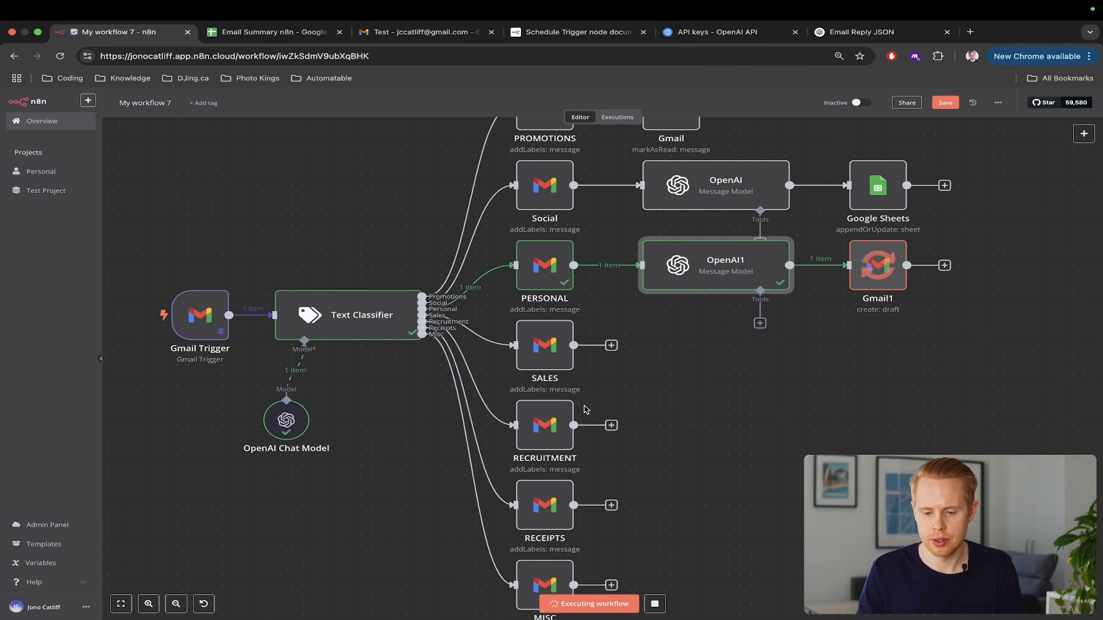
key(ctrl+Tab)
key(ctrl+Tab)
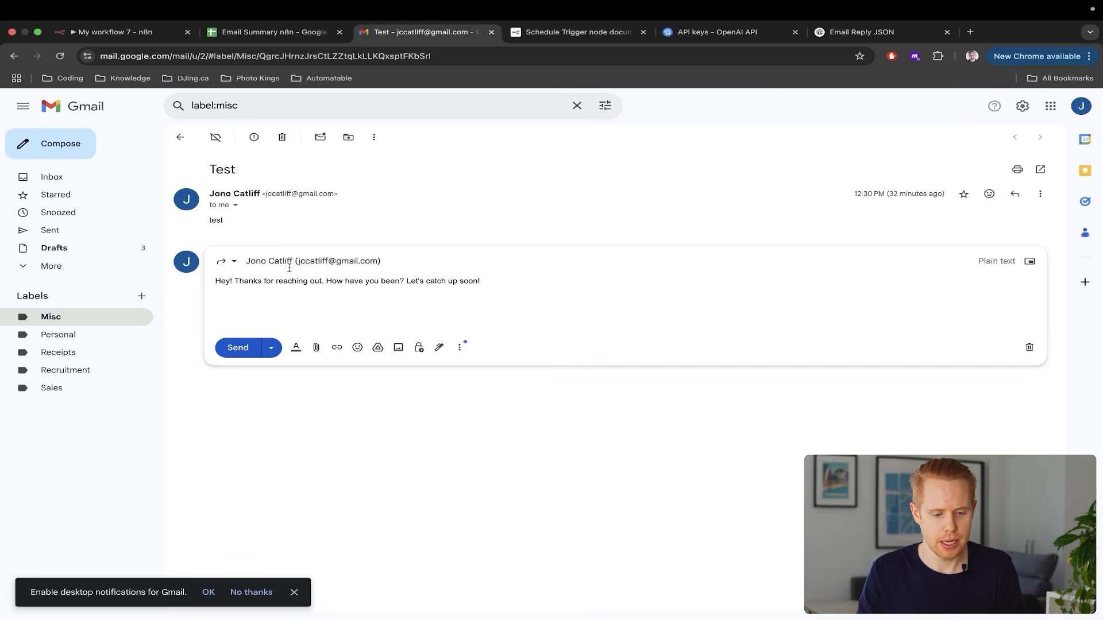
Look over the new draft in Gmail, then go back to the n8n workflow
scroll(293, 270, up, 5)
scroll(293, 270, up, 3)
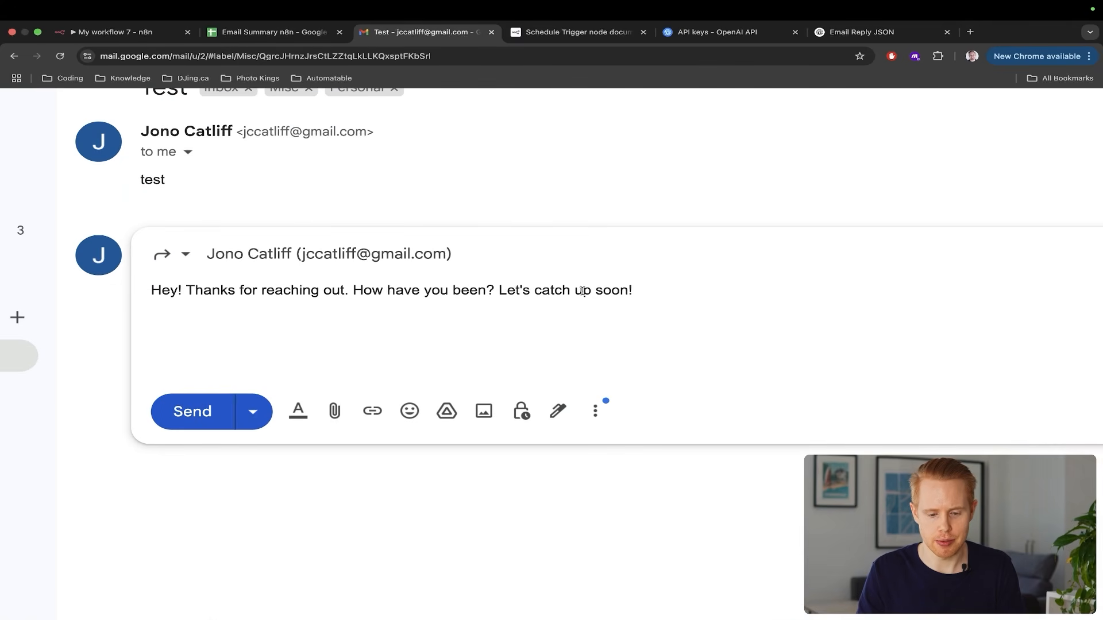
scroll(582, 291, down, 8)
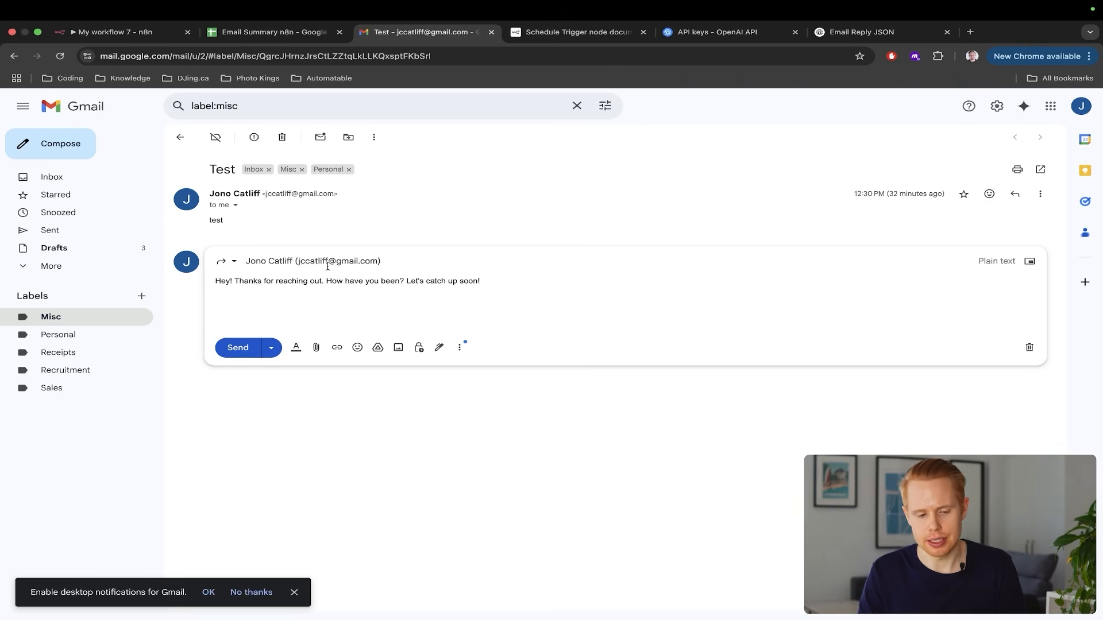
key(ctrl+shift+Tab)
key(ctrl+shift+Tab)
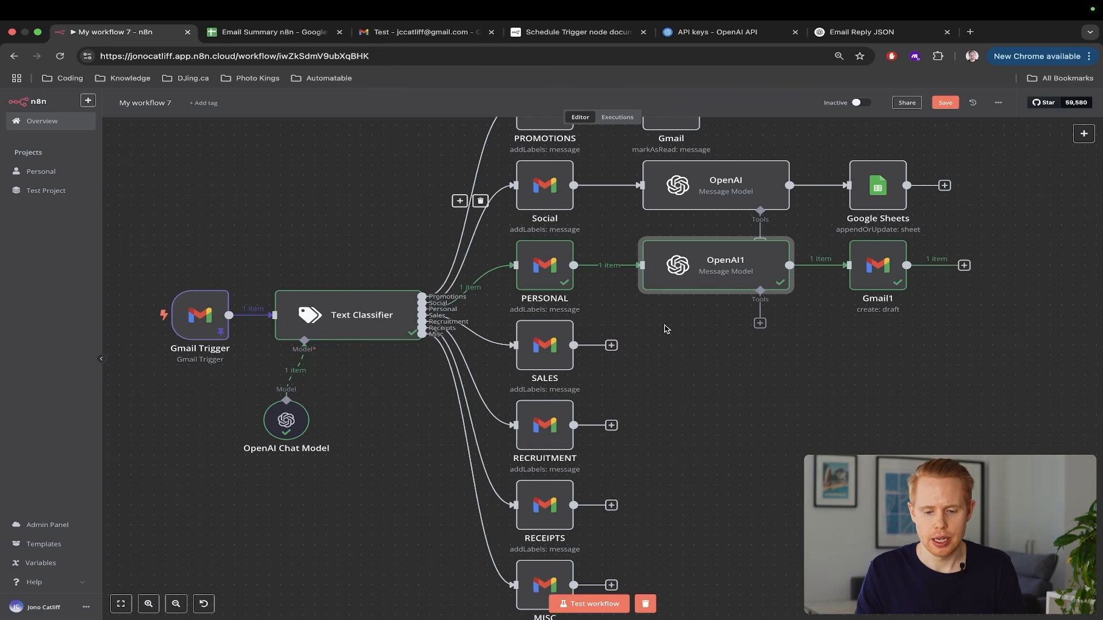
key(ctrl+Tab)
key(ctrl+Tab)
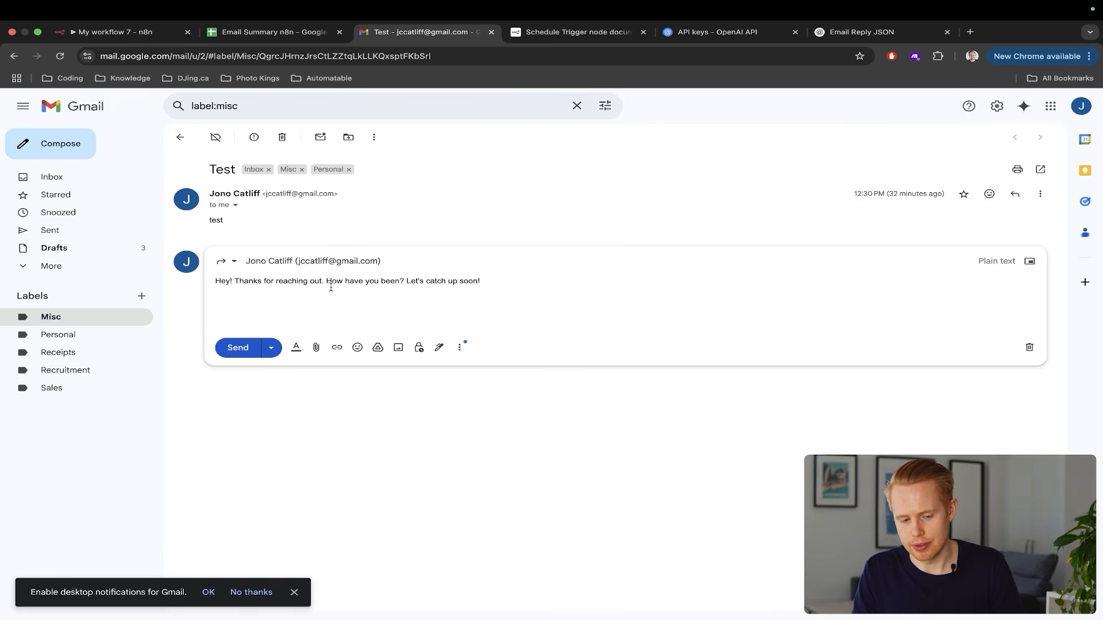
key(ctrl+shift+Tab)
key(ctrl+shift+Tab)
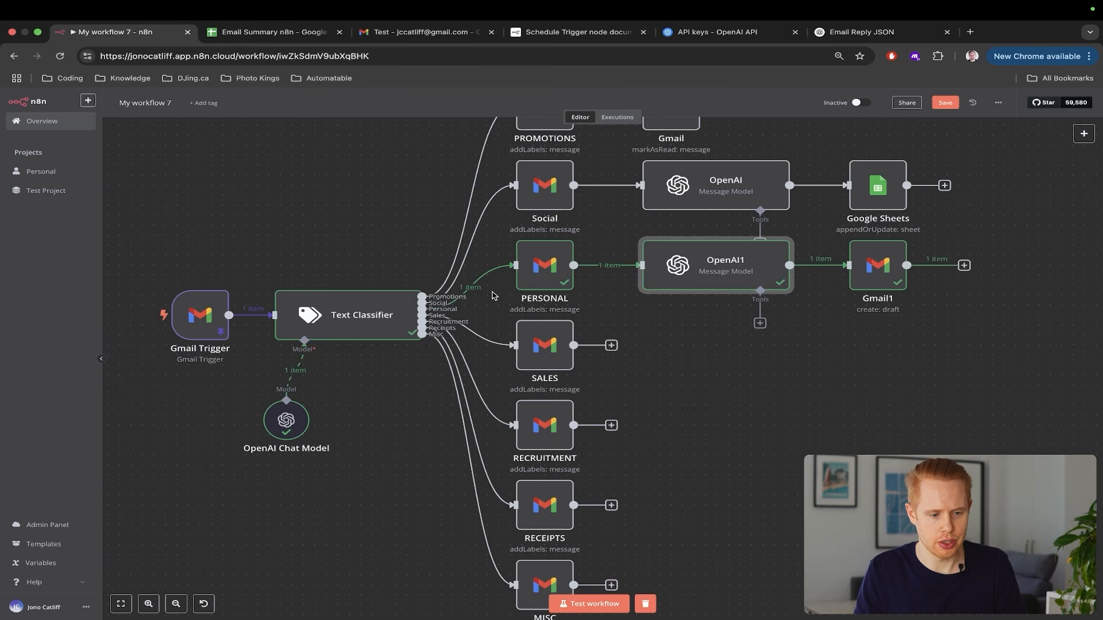
Revise OpenAI1's system prompt to quote the sign-off and separate paragraphs with lines
double_click(713, 260)
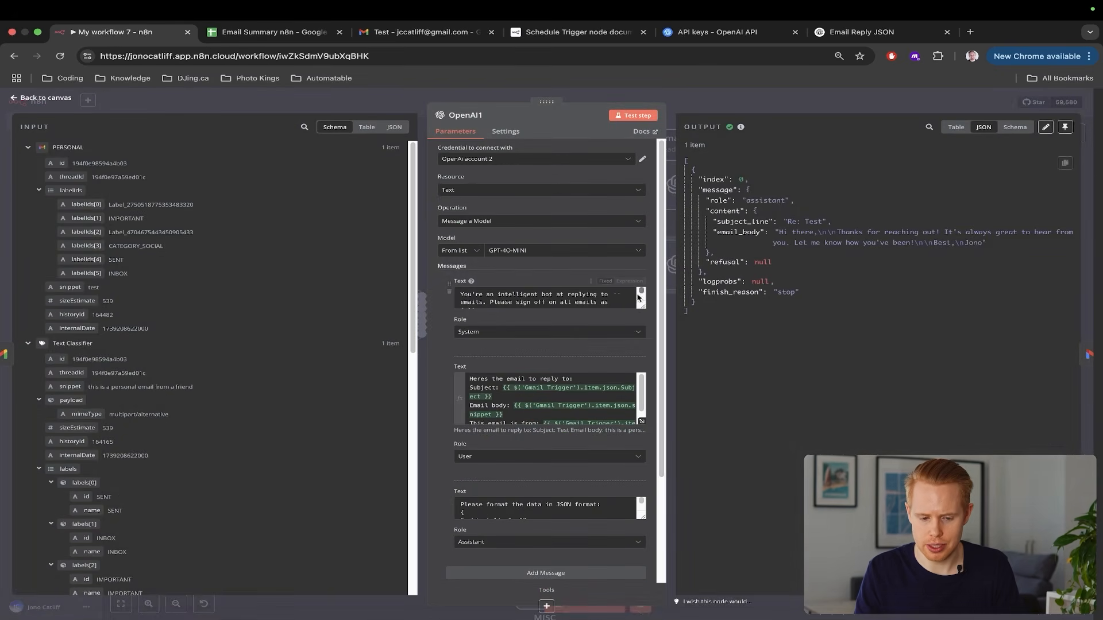
drag(642, 307, 642, 394)
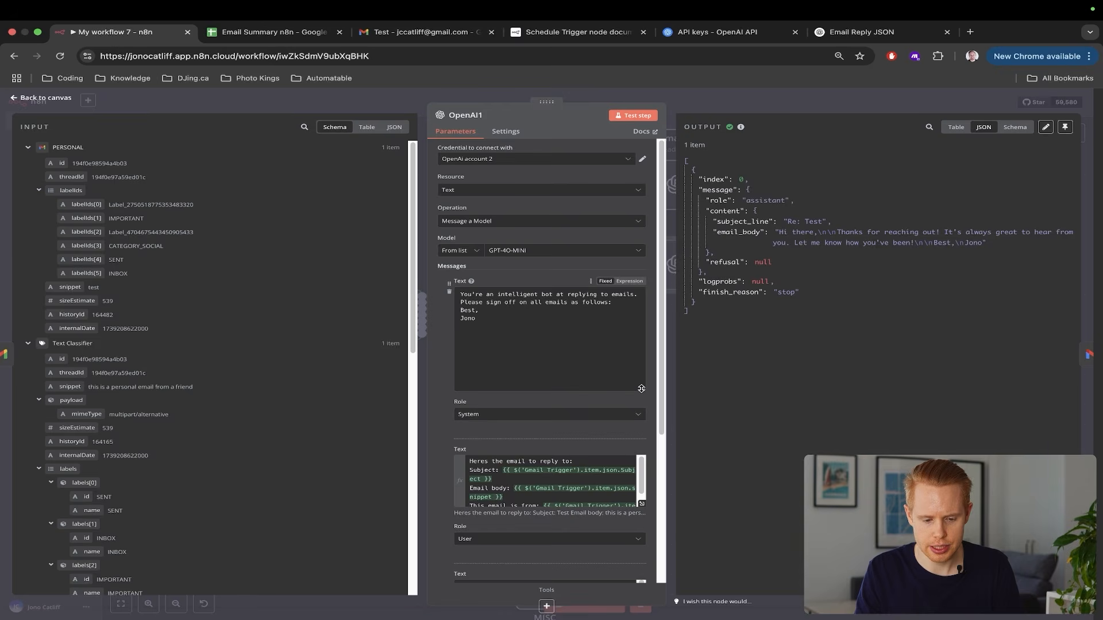
scroll(605, 353, up, 5)
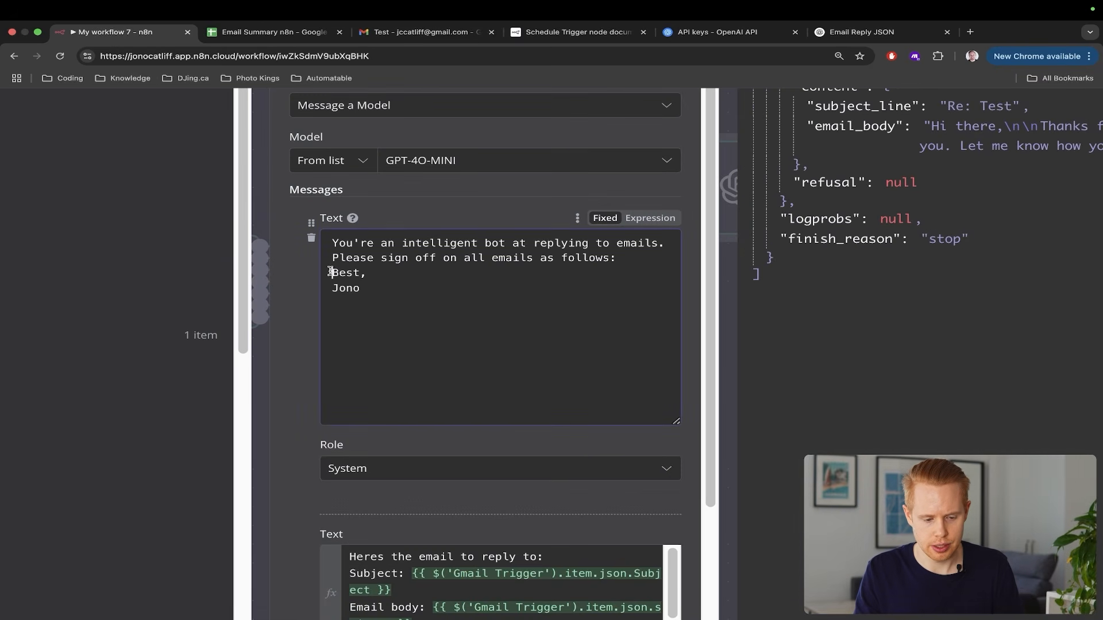
scroll(341, 301, down, 5)
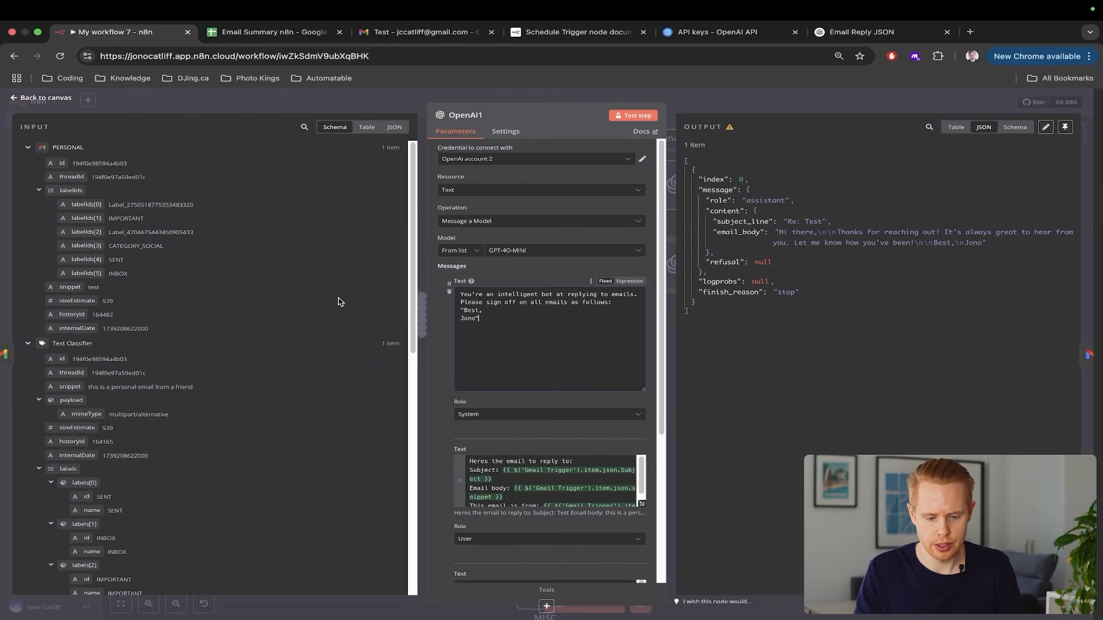
scroll(583, 421, down, 4)
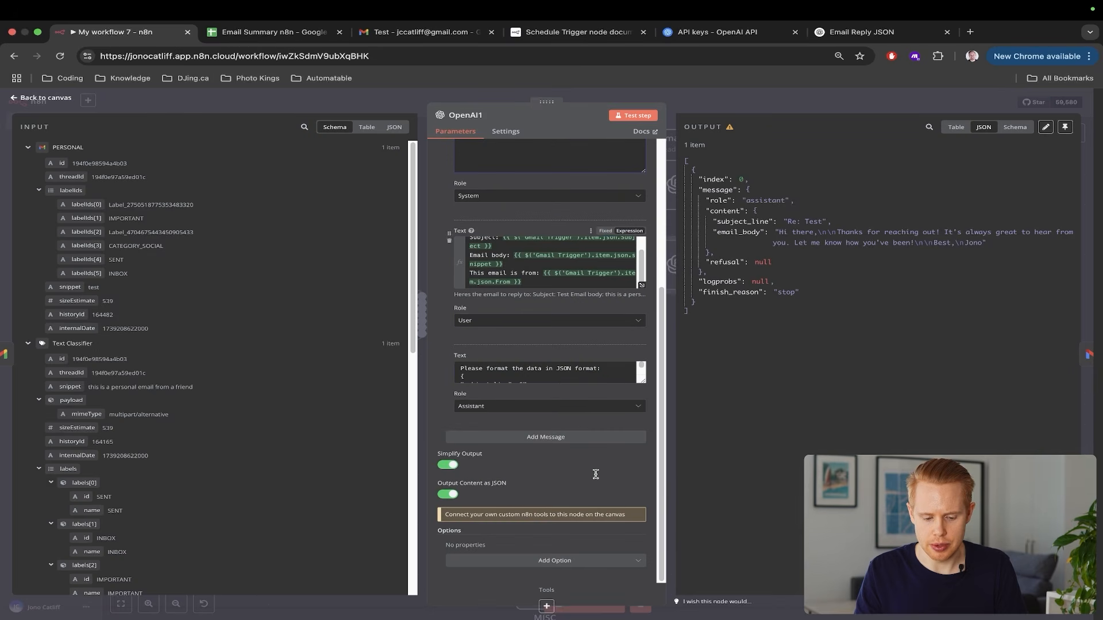
drag(642, 381, 643, 468)
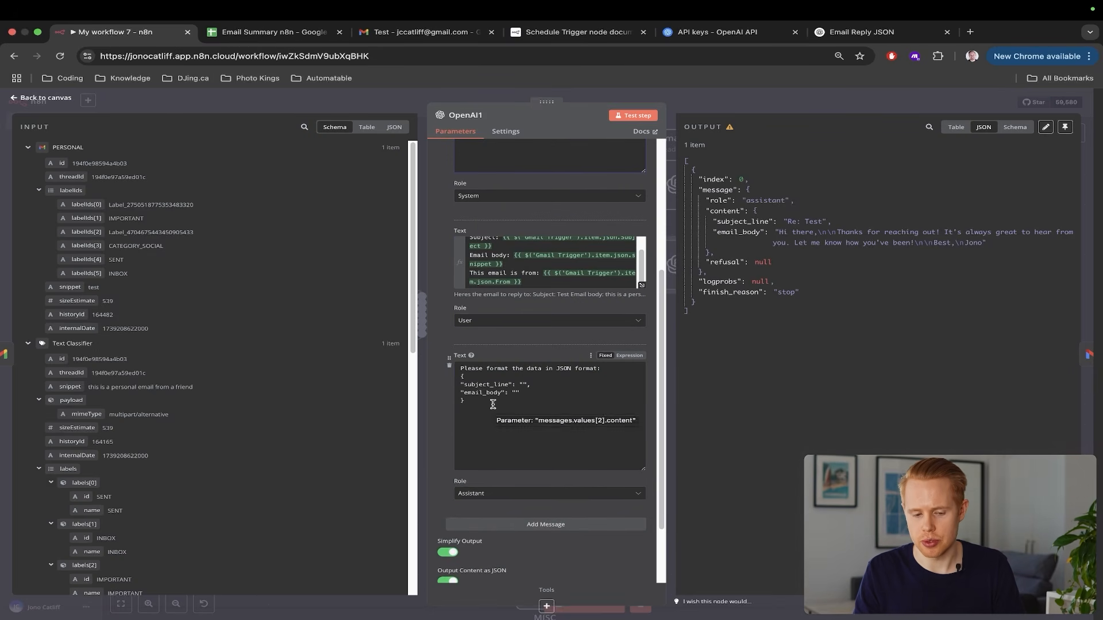
scroll(632, 345, up, 4)
key(super+3)
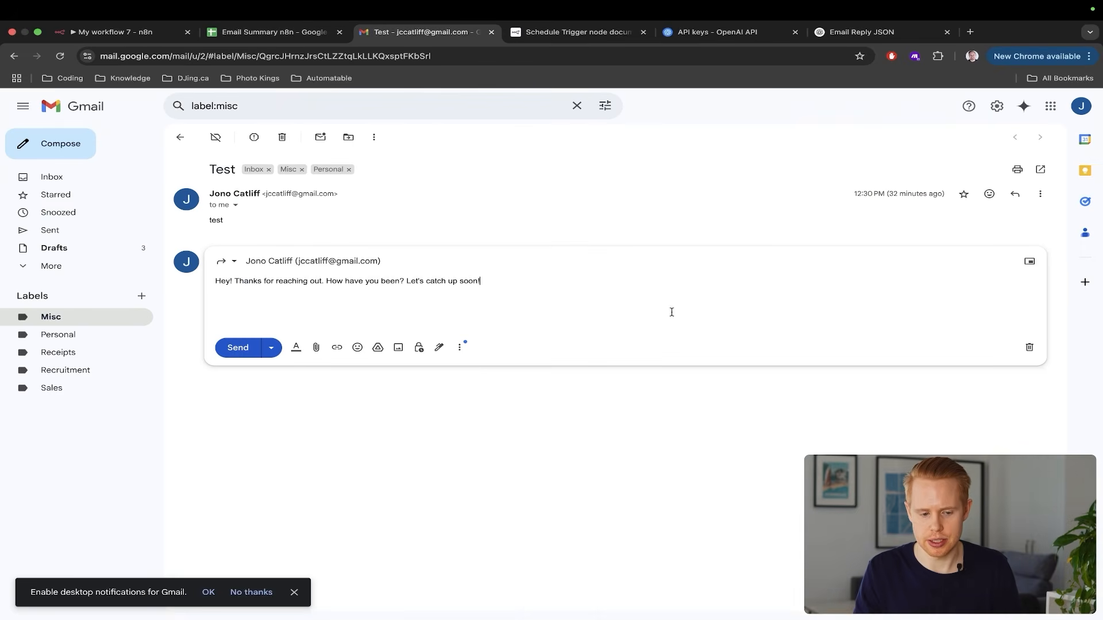
key(super+1)
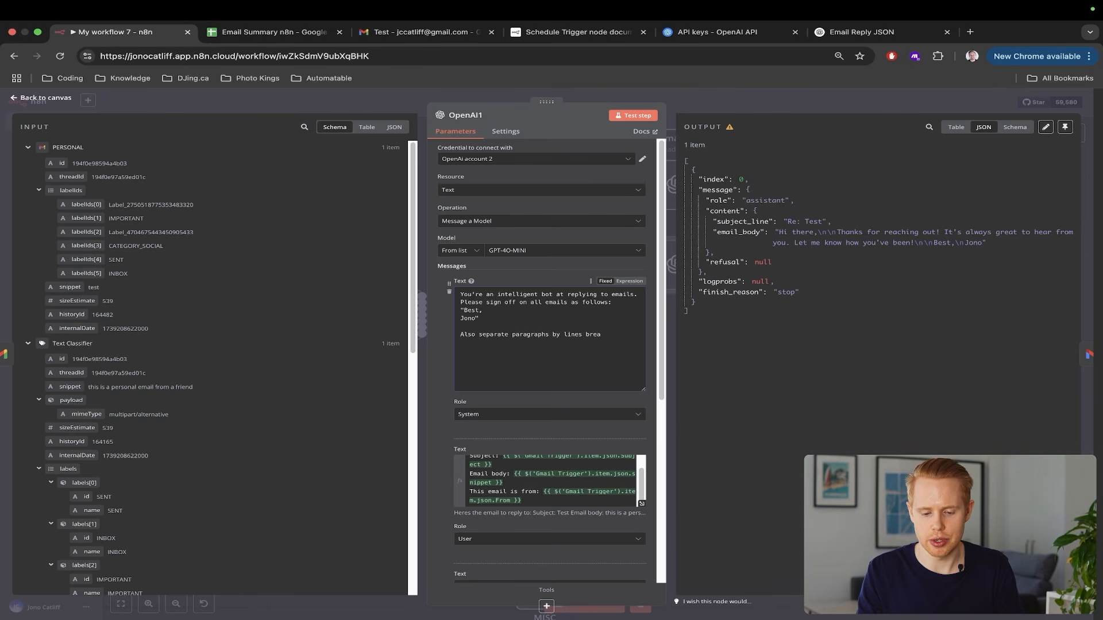
click(1085, 211)
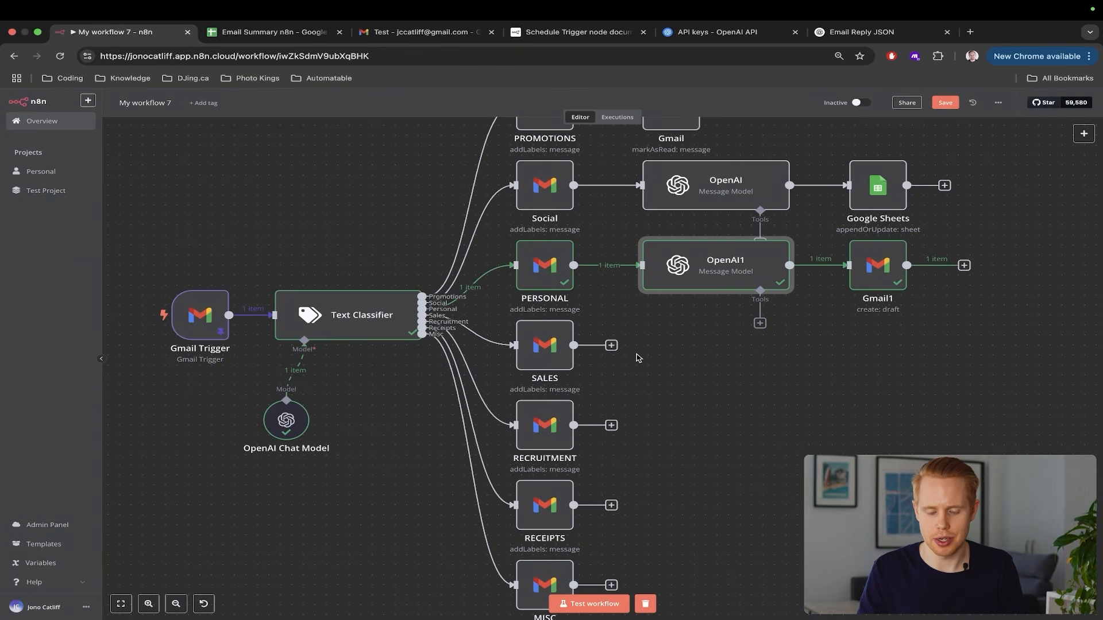
Edit the Gmail Trigger's pinned snippet to 'this is a sales email from a client' and save it
scroll(638, 357, right, 5)
scroll(638, 357, left, 4)
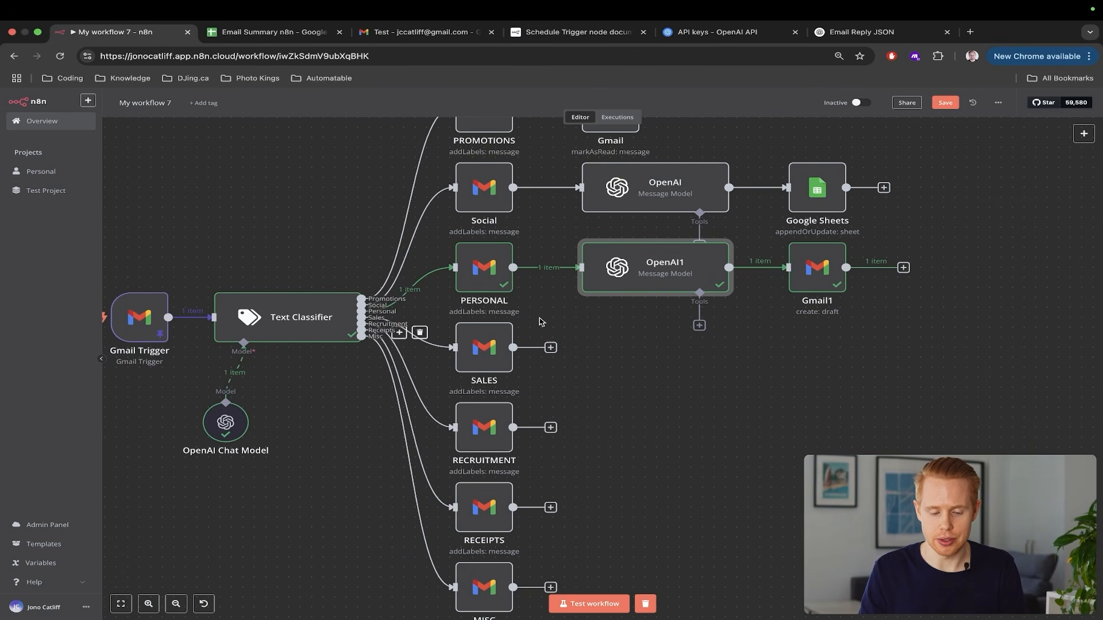
scroll(391, 340, left, 5)
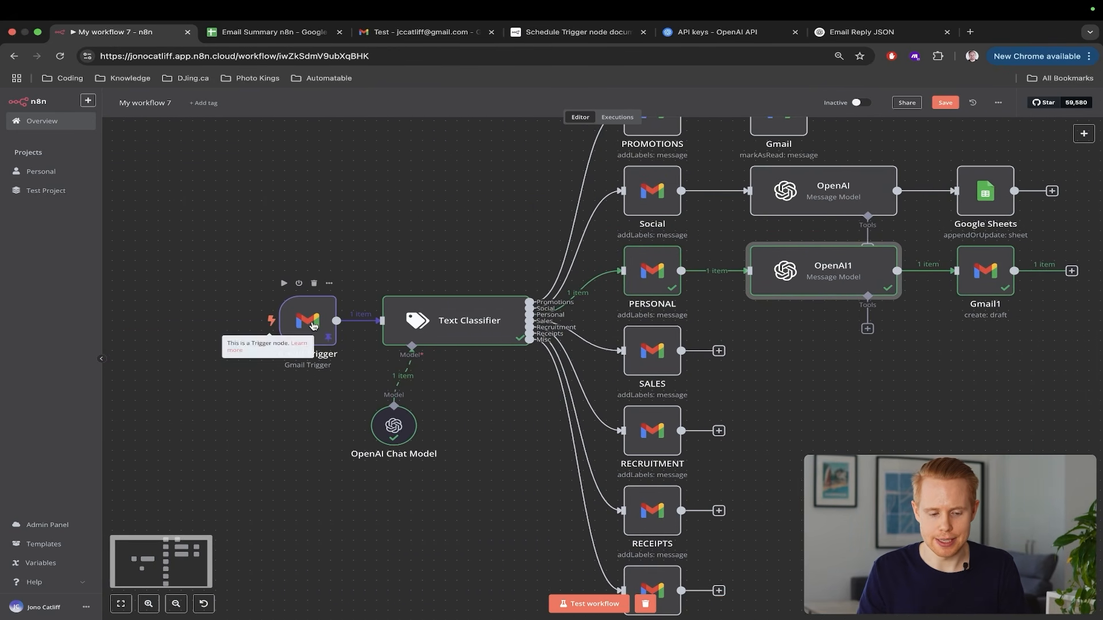
double_click(303, 318)
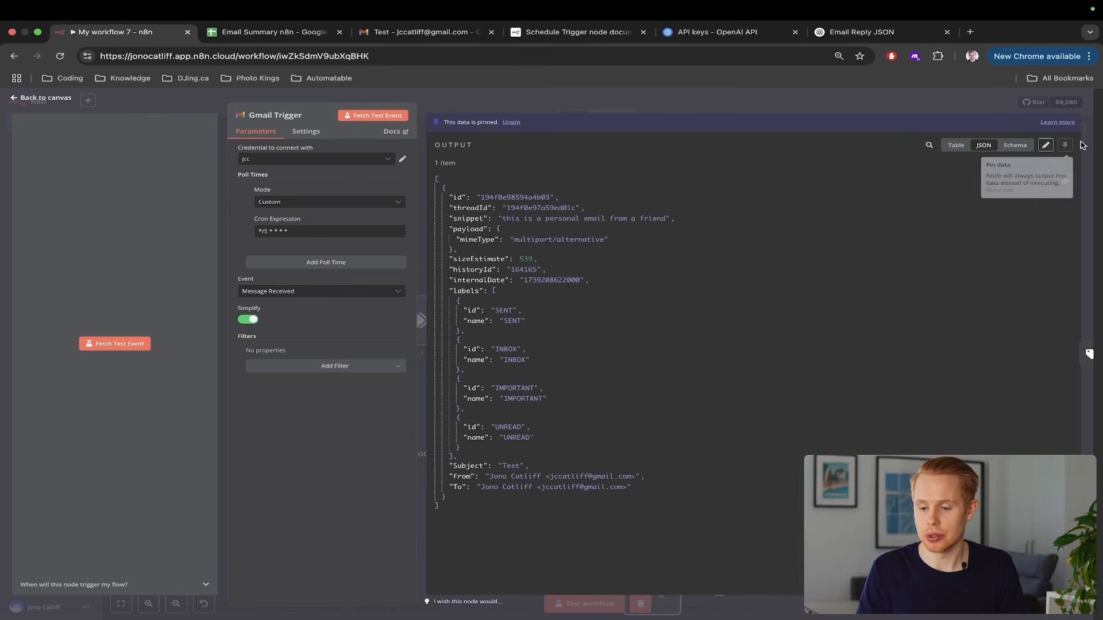
click(1045, 145)
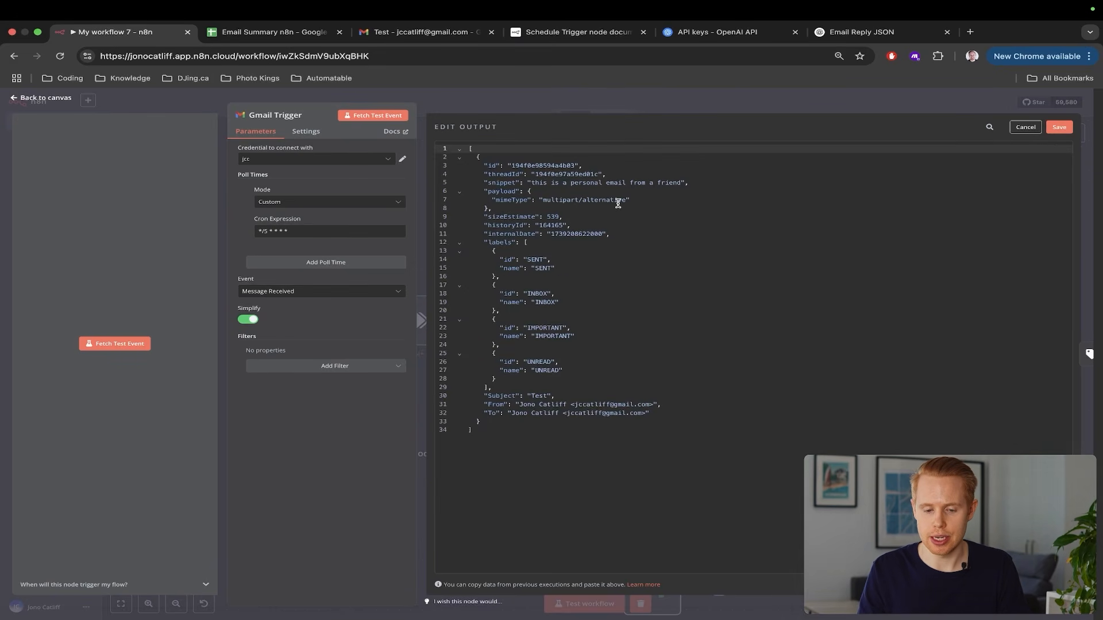
click(574, 183)
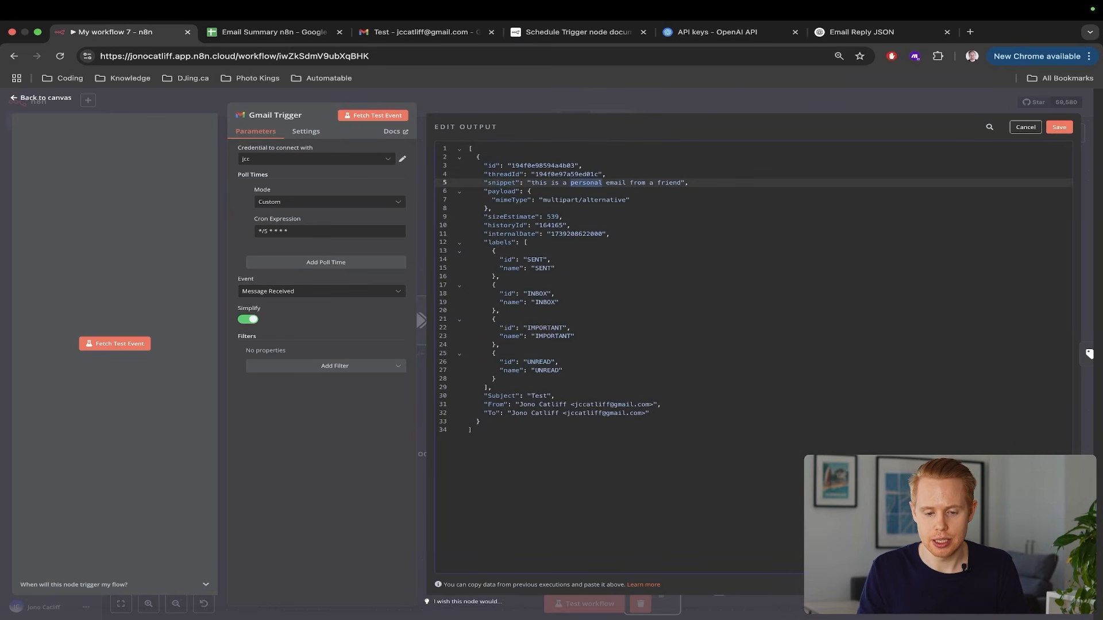
text(sales)
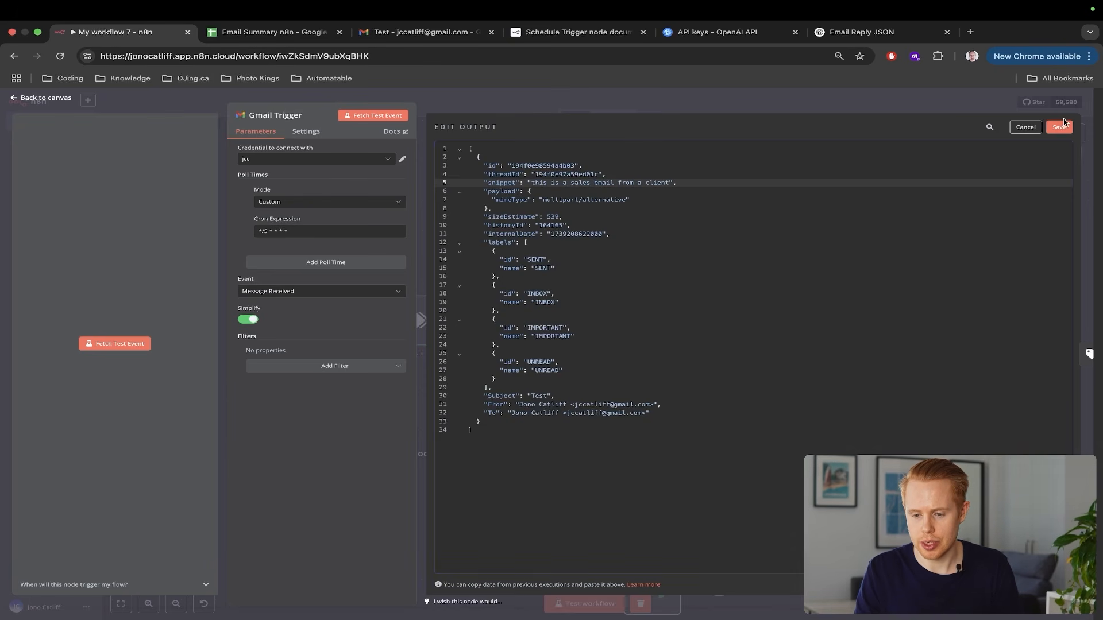
click(1060, 127)
click(230, 516)
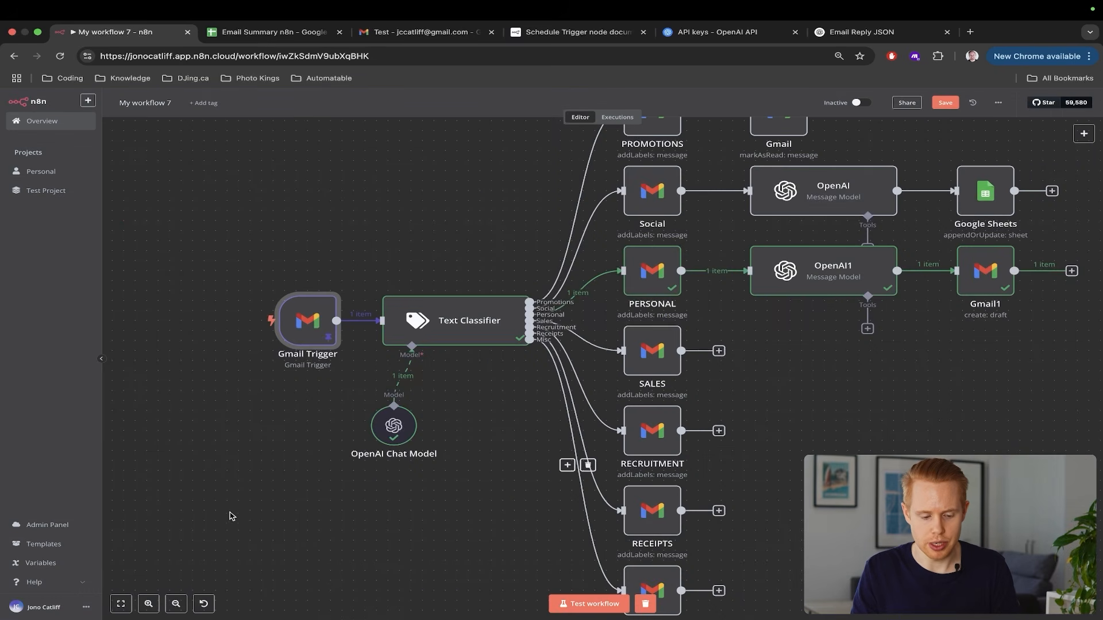
Run the workflow test so the sales email routes to the SALES branch
click(589, 603)
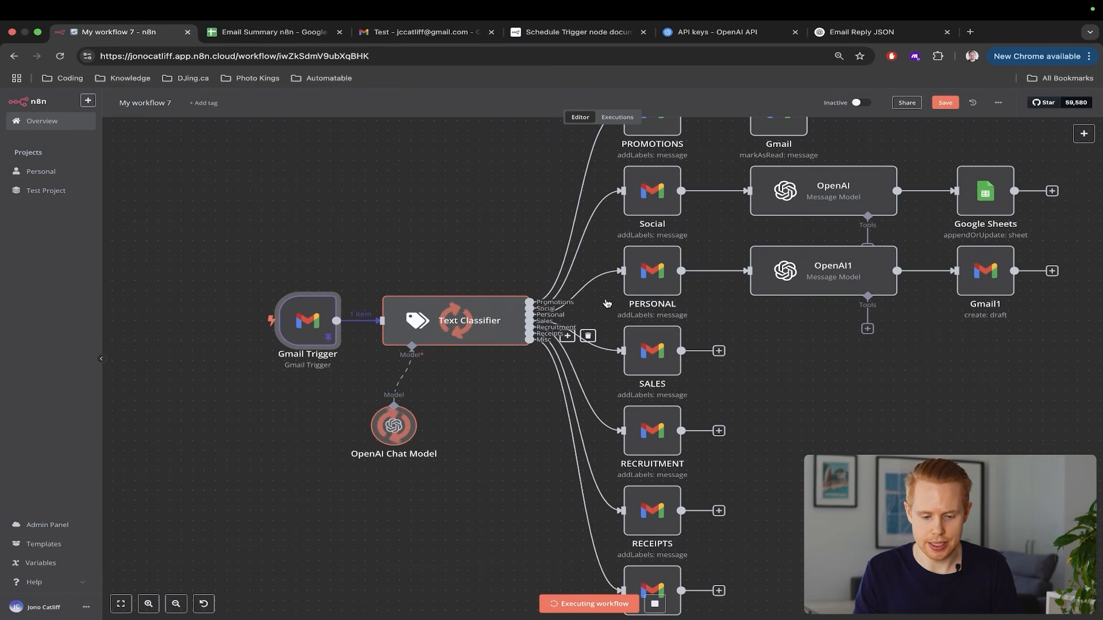
scroll(851, 407, right, 8)
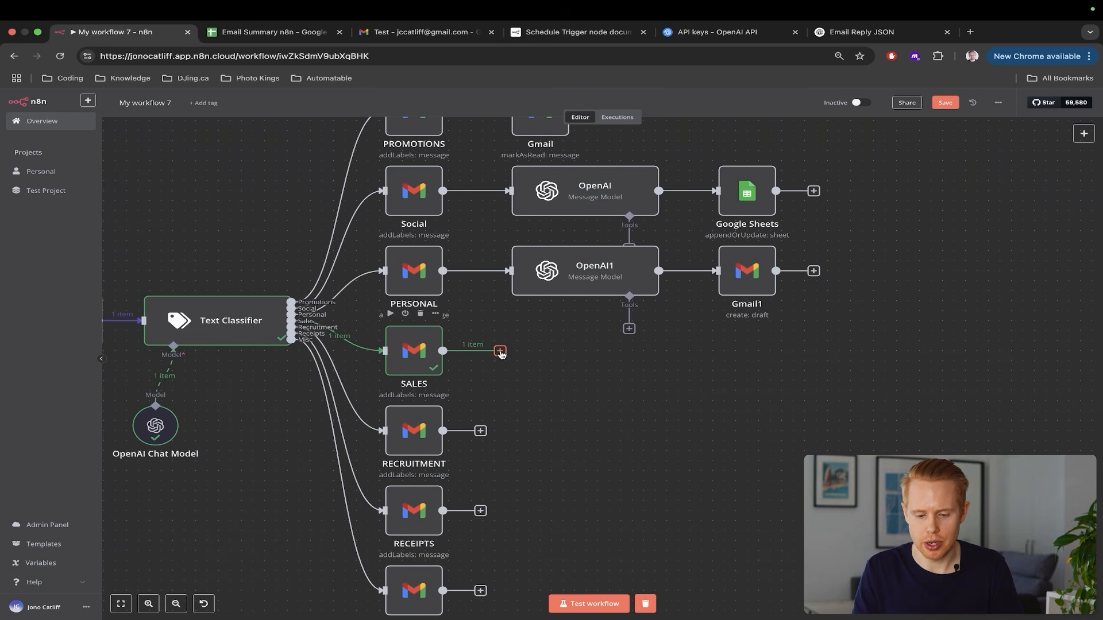
drag(531, 239, 640, 267)
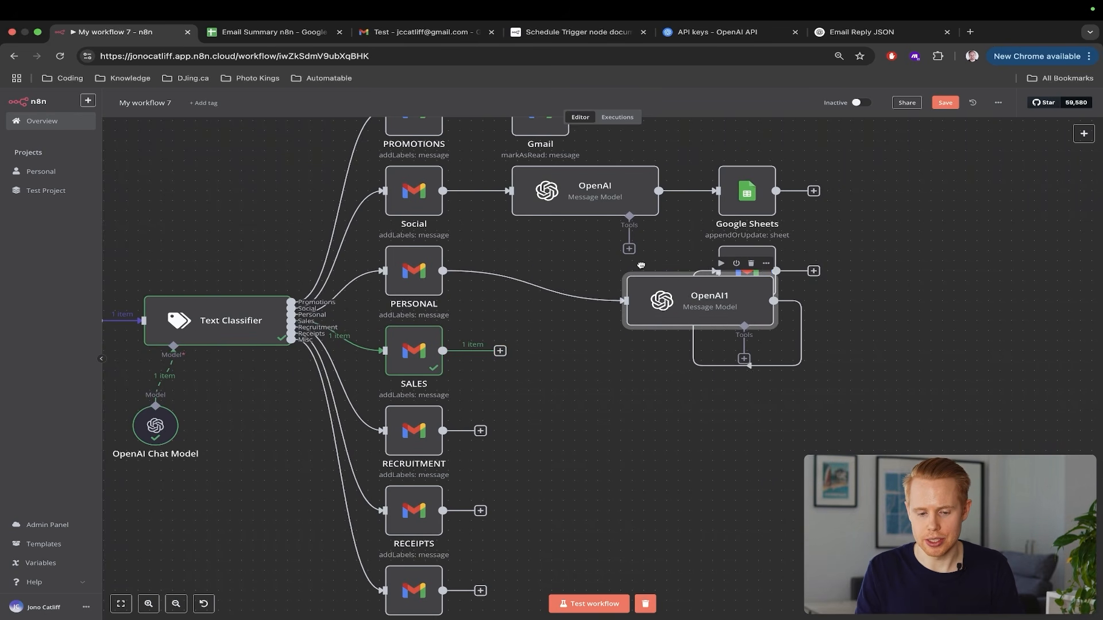
key(super+z)
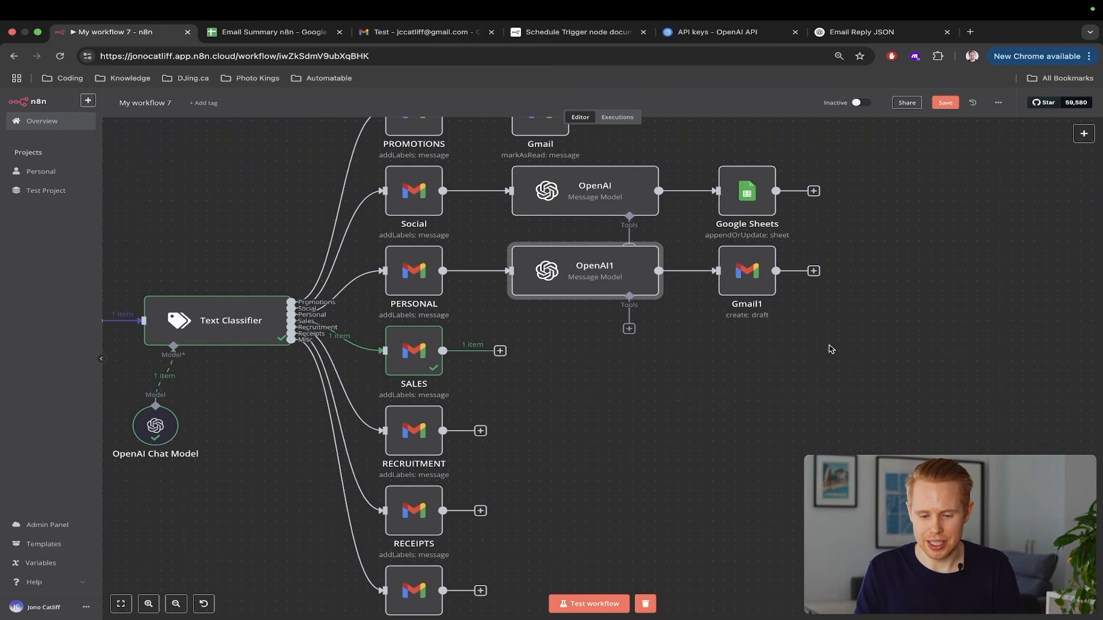
Duplicate OpenAI1 and Gmail1 as OpenAI2 and Gmail2 below, and connect SALES to OpenAI2
drag(829, 345, 448, 223)
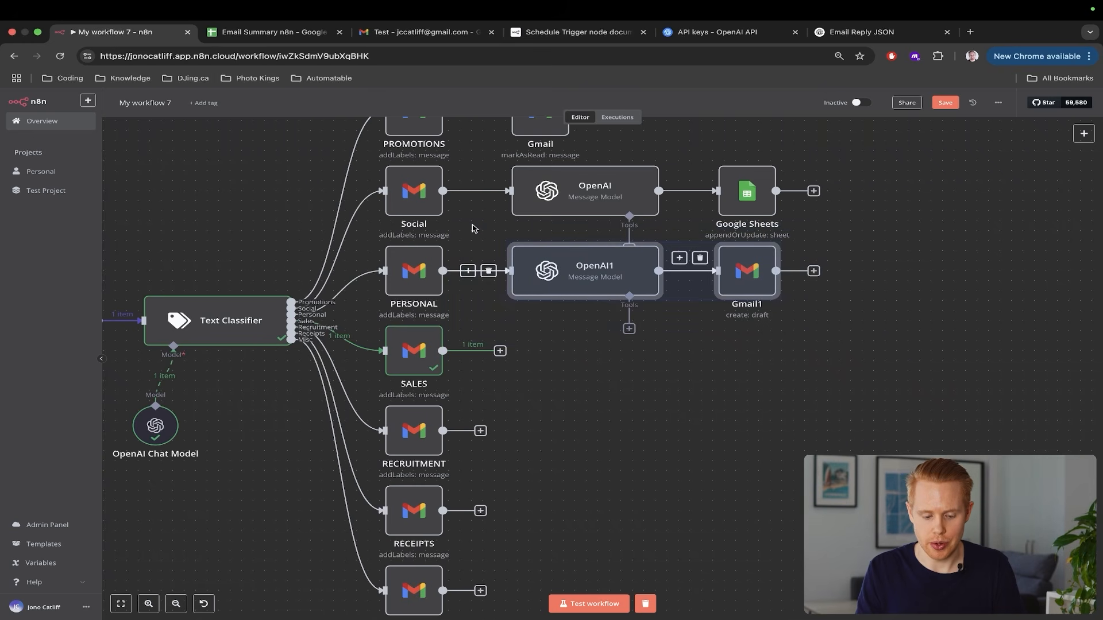
key(super+c)
key(super+v)
drag(722, 307, 619, 358)
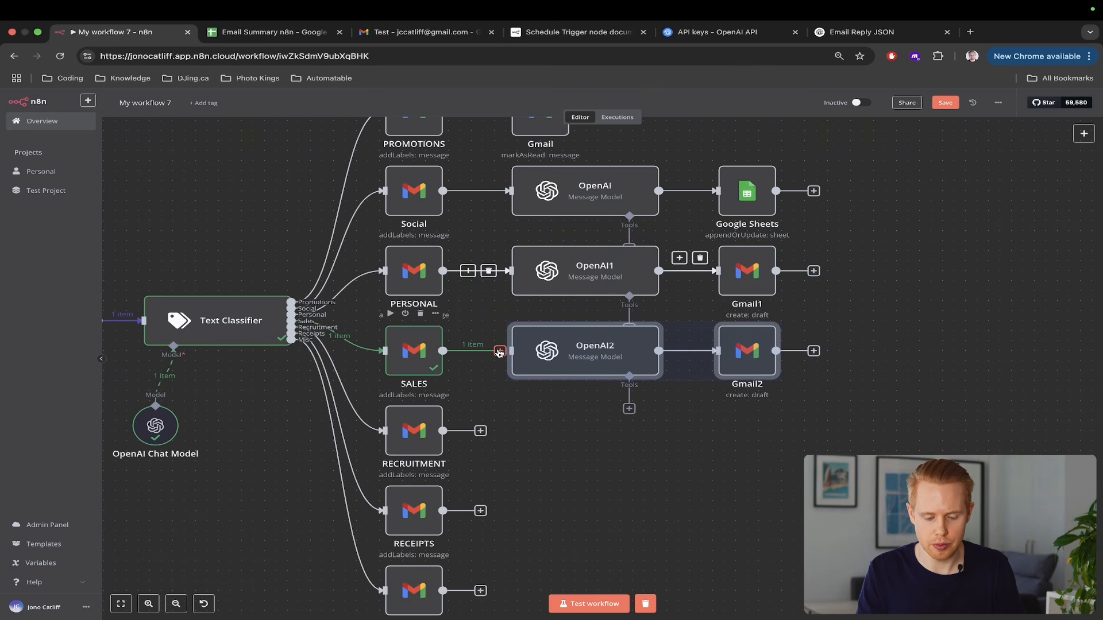
drag(499, 351, 513, 347)
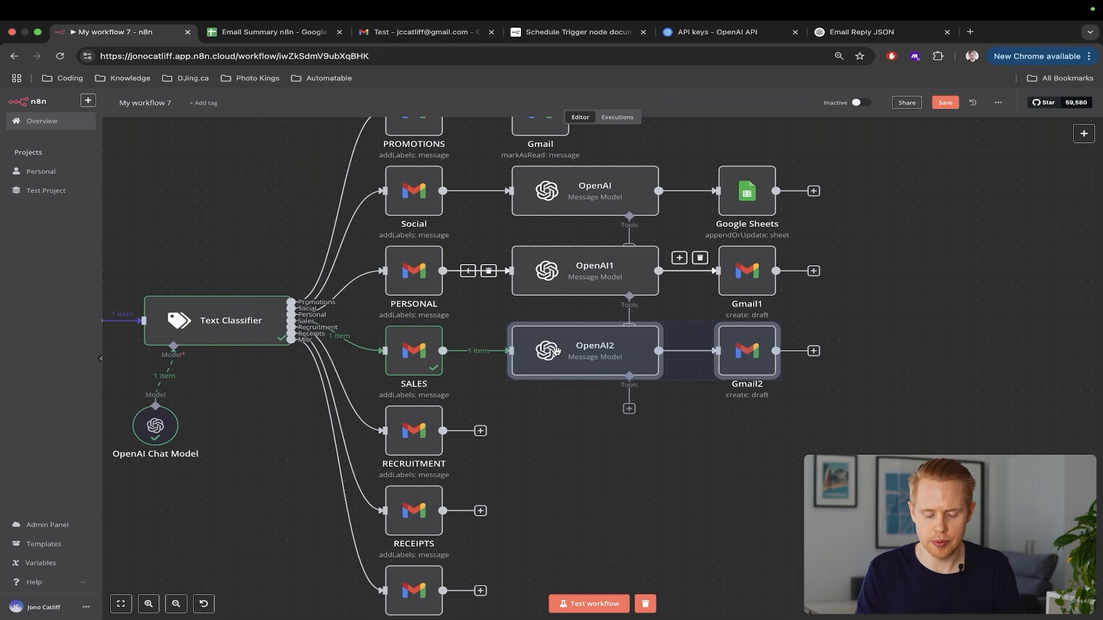
Insert 'sales' into OpenAI2's system prompt so it writes replies to sales emails
click(672, 450)
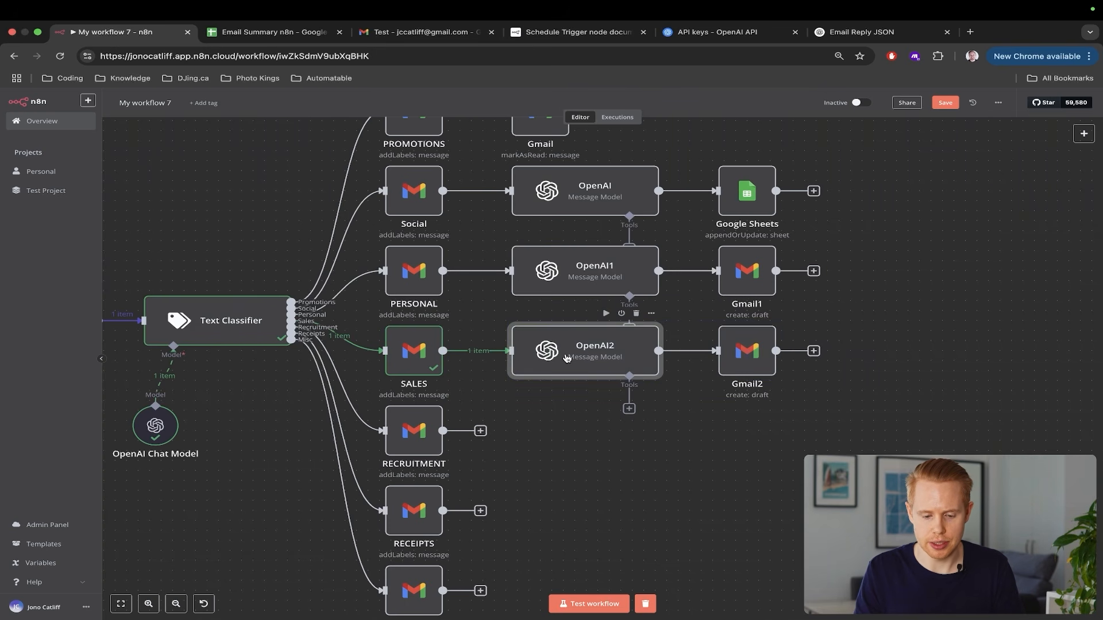
double_click(569, 361)
scroll(613, 314, up, 5)
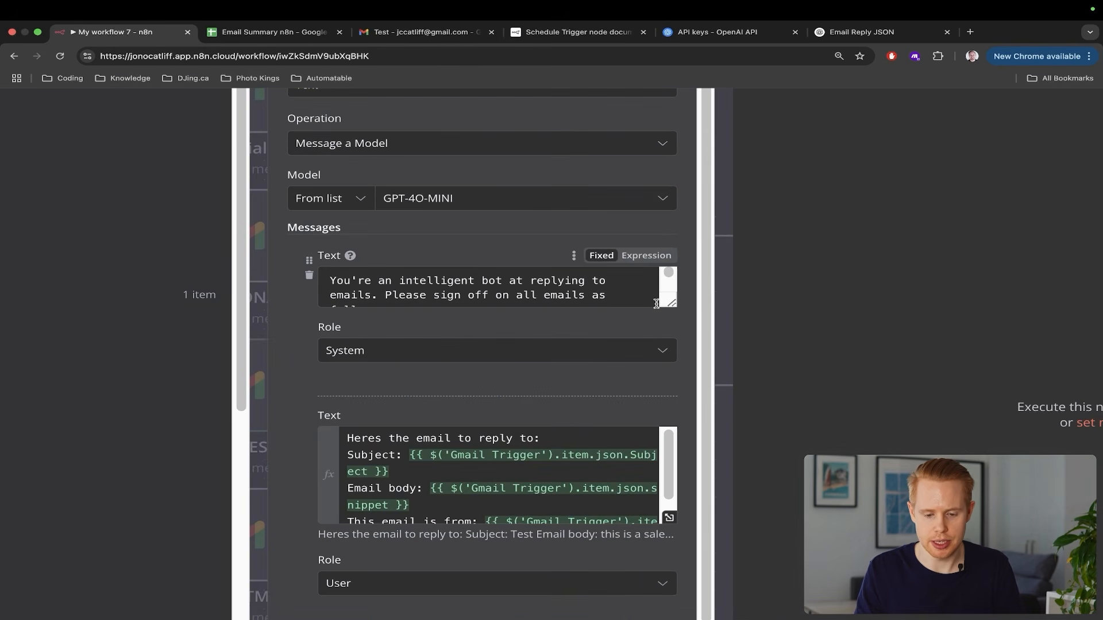
drag(671, 303, 672, 385)
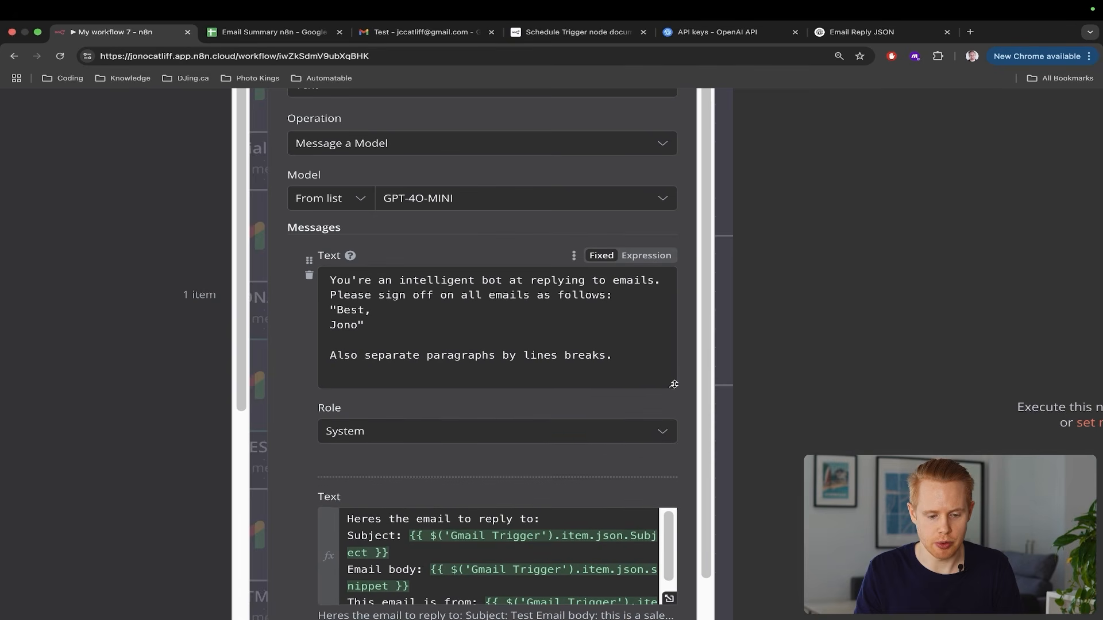
click(613, 280)
text(sales)
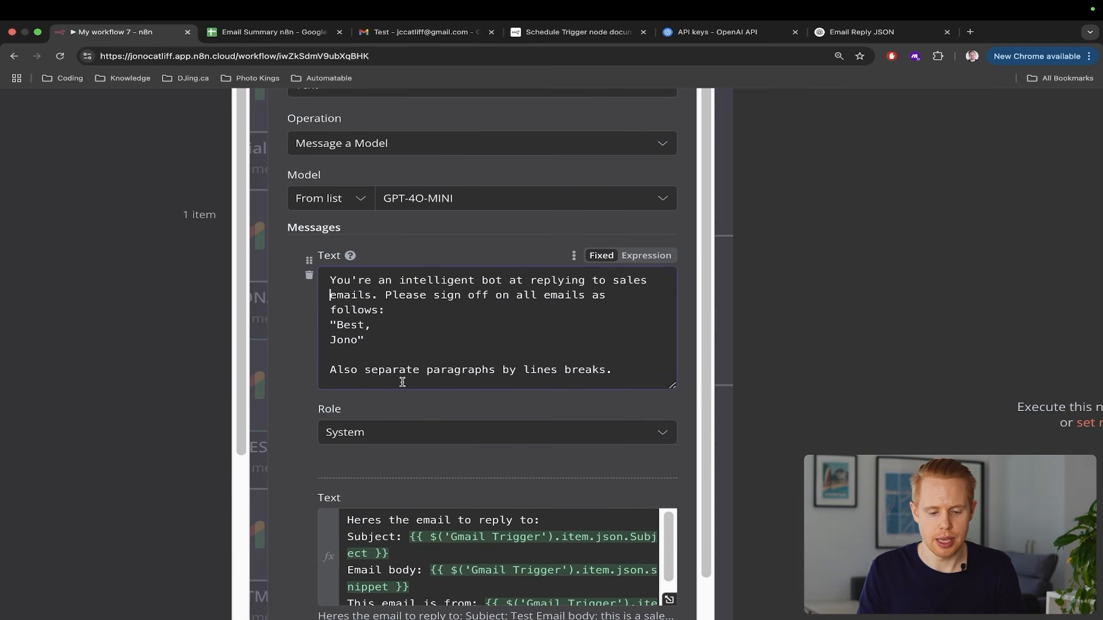
scroll(546, 517, down, 5)
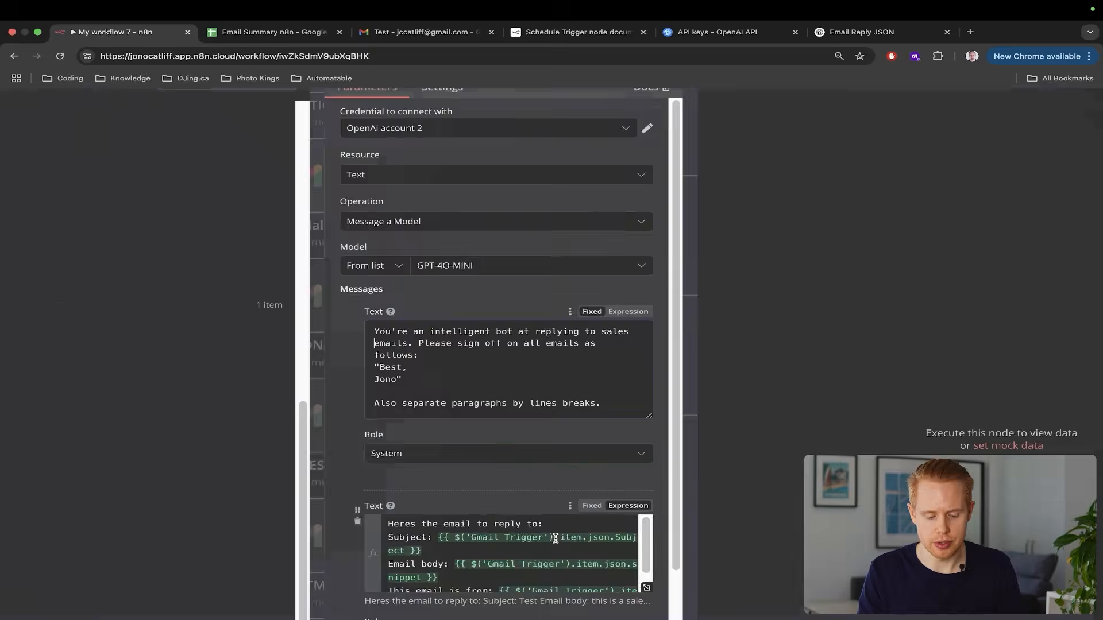
scroll(555, 539, down, 4)
scroll(557, 364, down, 3)
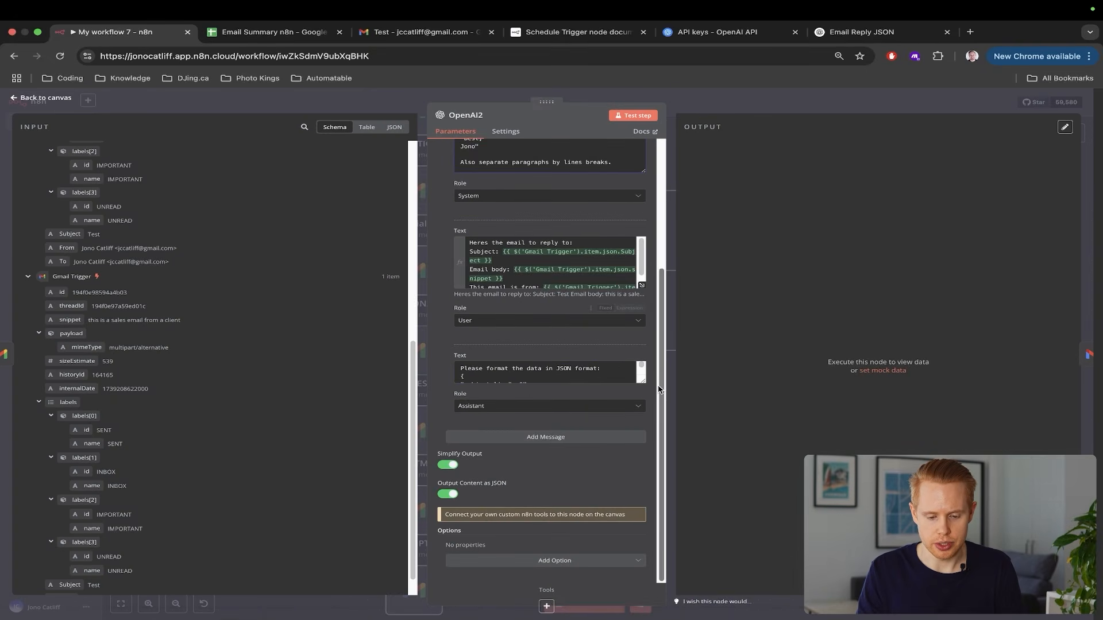
click(1092, 247)
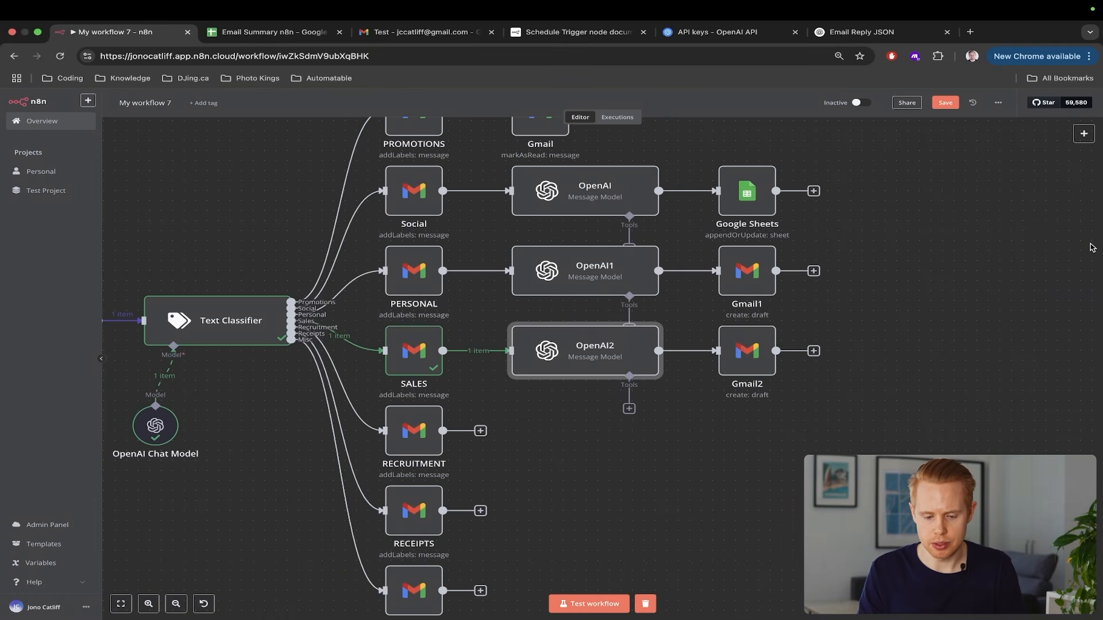
Switch the Gmail2 node's Resource to Message with the Send operation
double_click(737, 347)
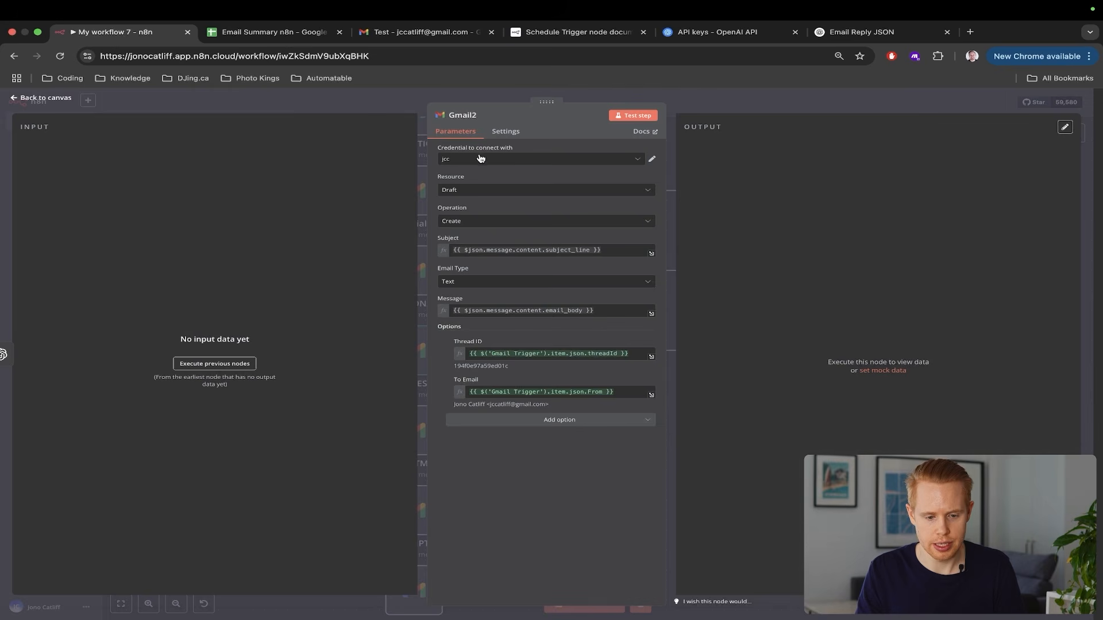
click(469, 193)
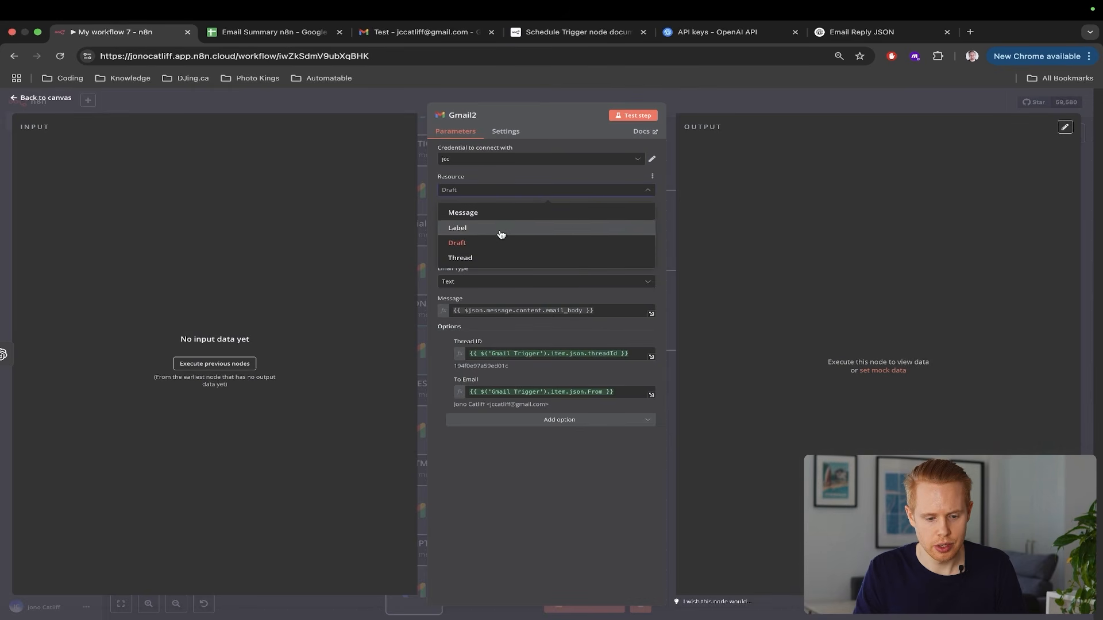
click(501, 213)
scroll(538, 225, up, 3)
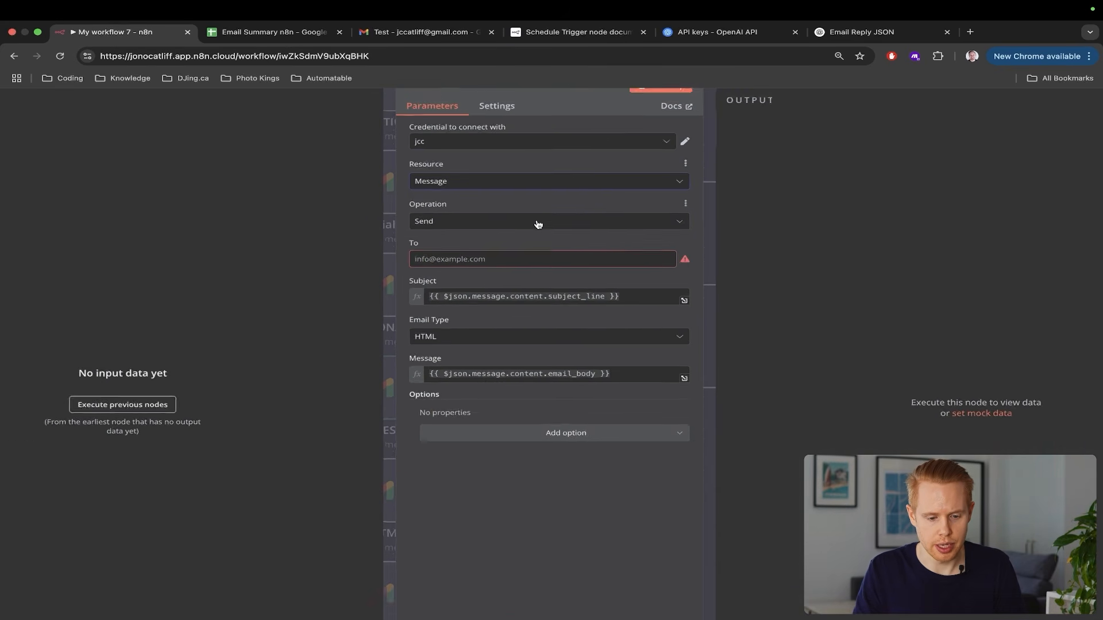
click(473, 262)
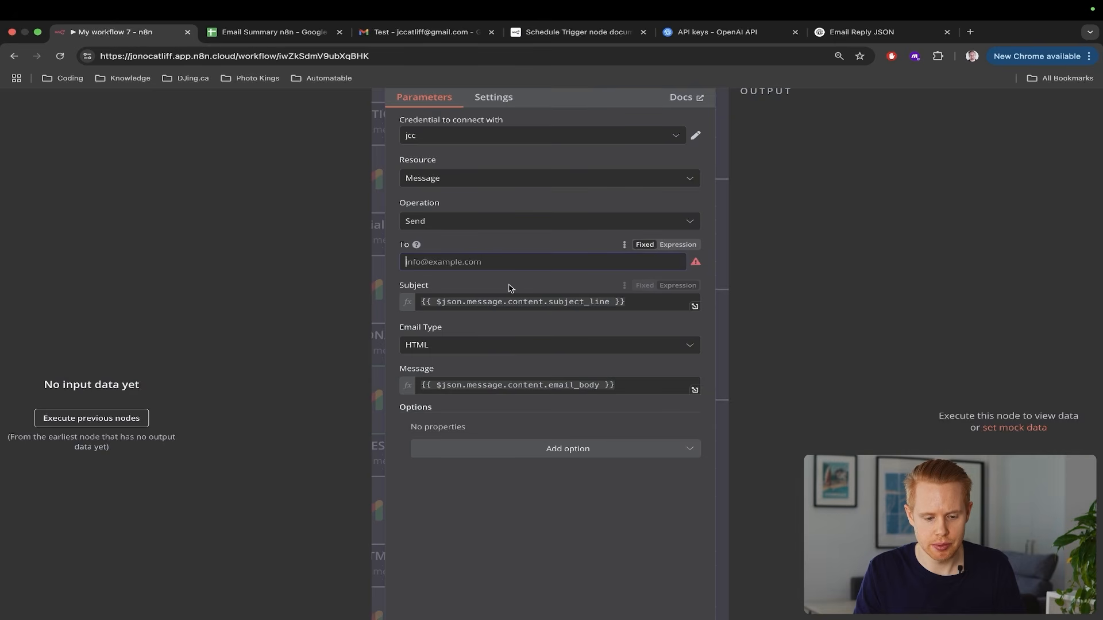
scroll(510, 288, down, 3)
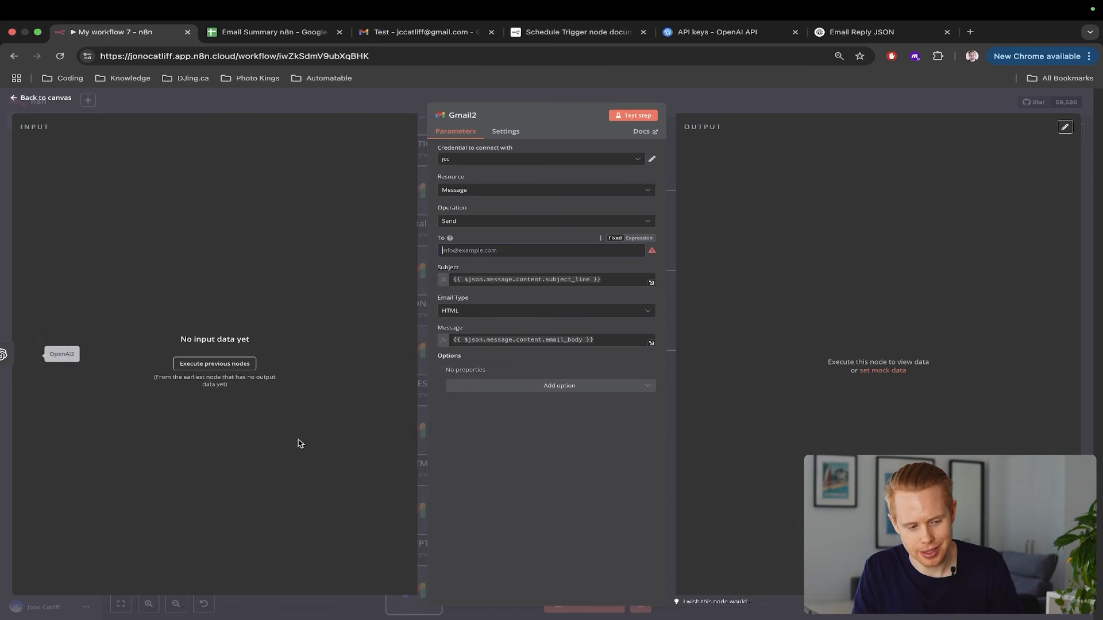
Run a test of the workflow to load trigger data into Gmail2
click(1089, 246)
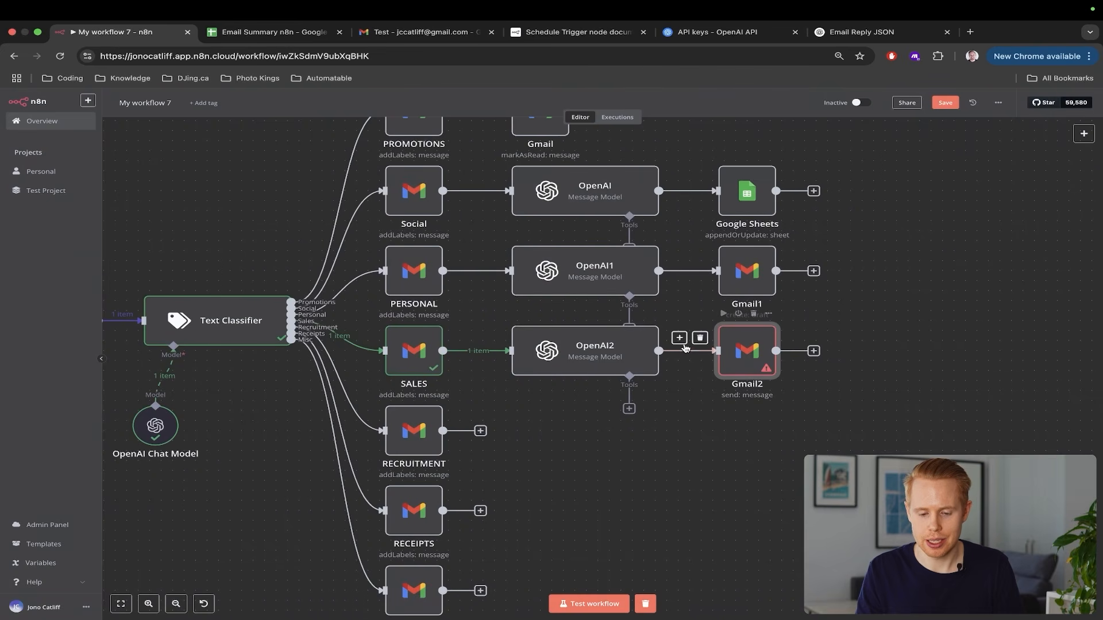
scroll(706, 339, left, 3)
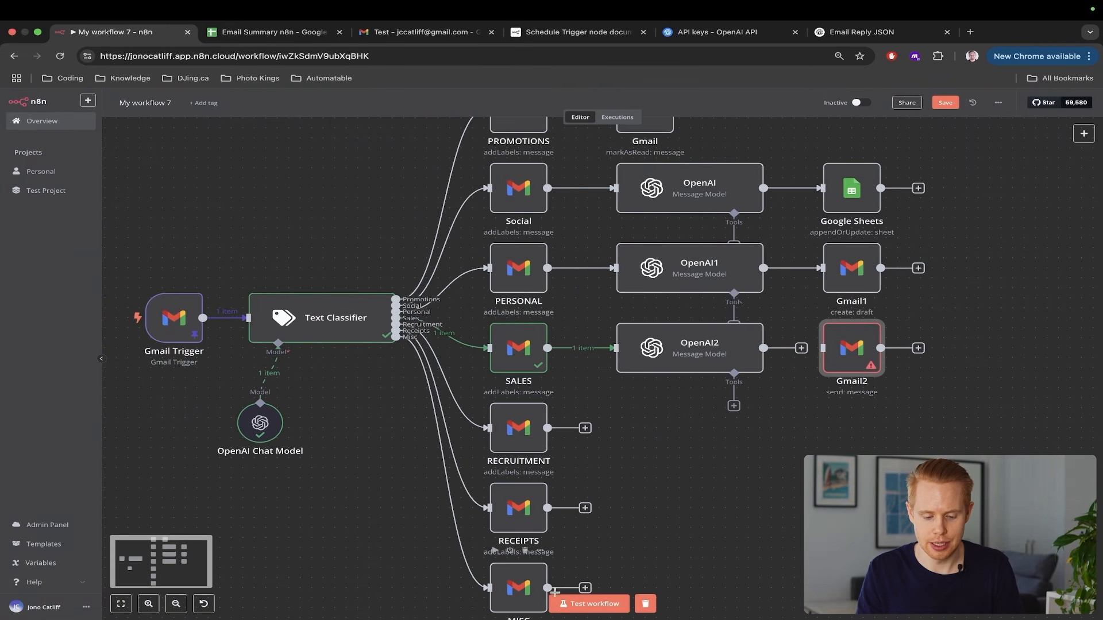
click(580, 603)
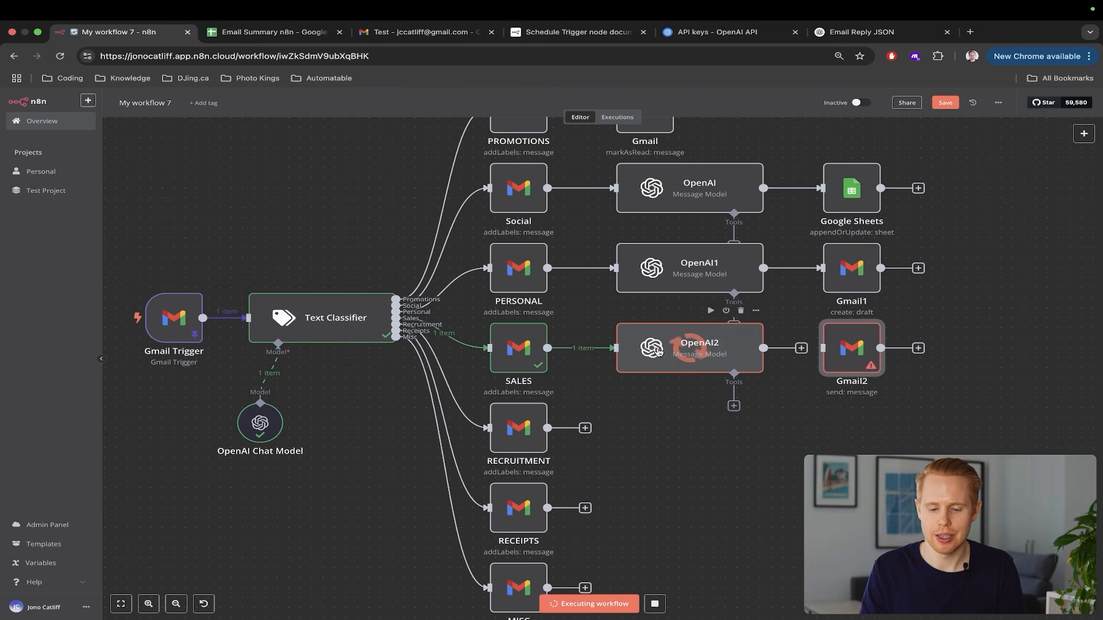
scroll(948, 415, right, 1)
scroll(948, 415, right, 5)
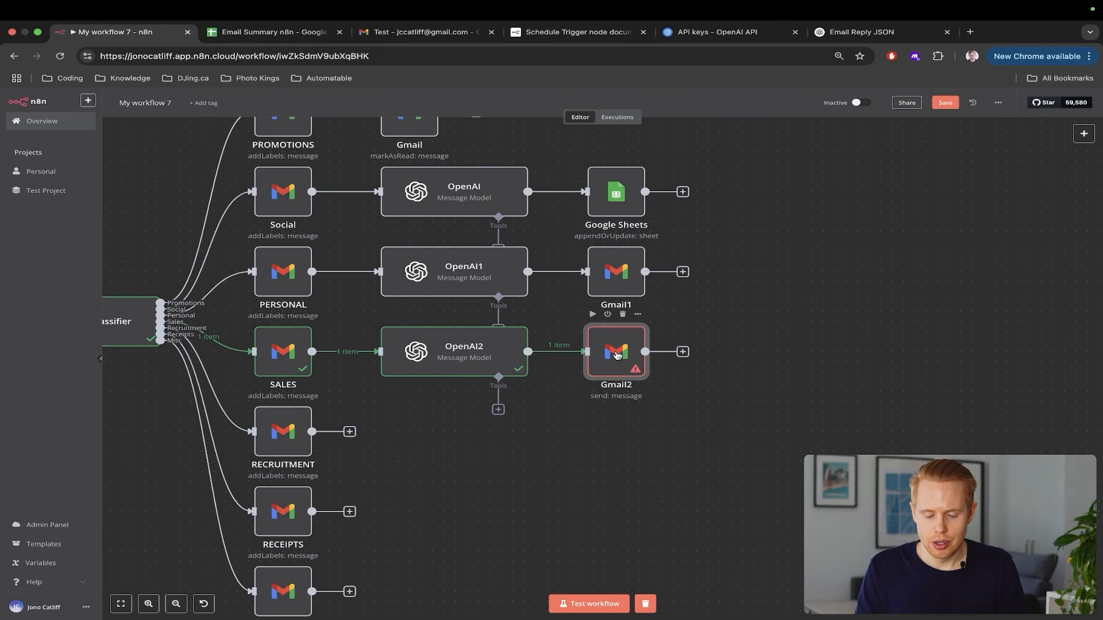
Set Gmail2's To field to the Gmail Trigger email's To address
double_click(616, 355)
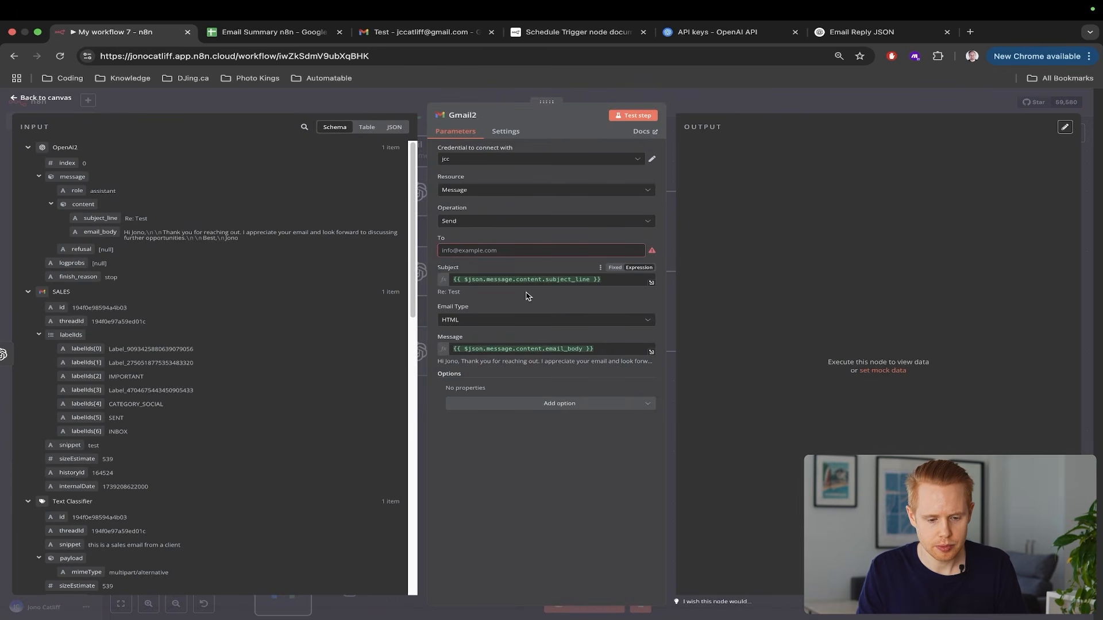
click(466, 251)
scroll(216, 356, down, 15)
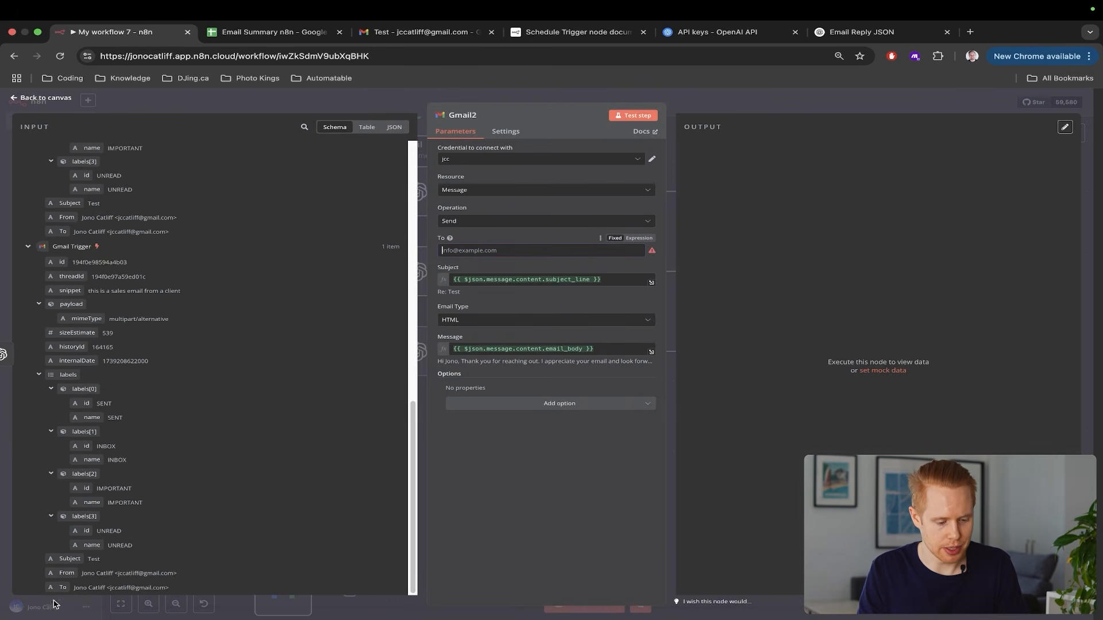
drag(63, 586, 477, 251)
click(630, 491)
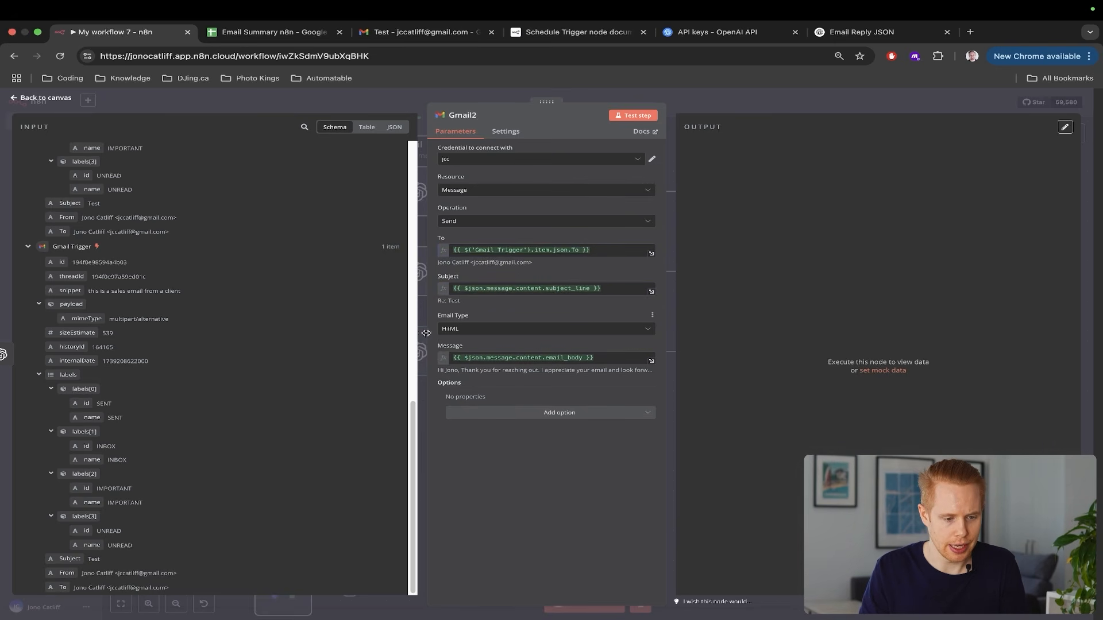
Add the Append n8n Attribution option to Gmail2 and switch it off
scroll(90, 288, up, 10)
scroll(79, 249, up, 5)
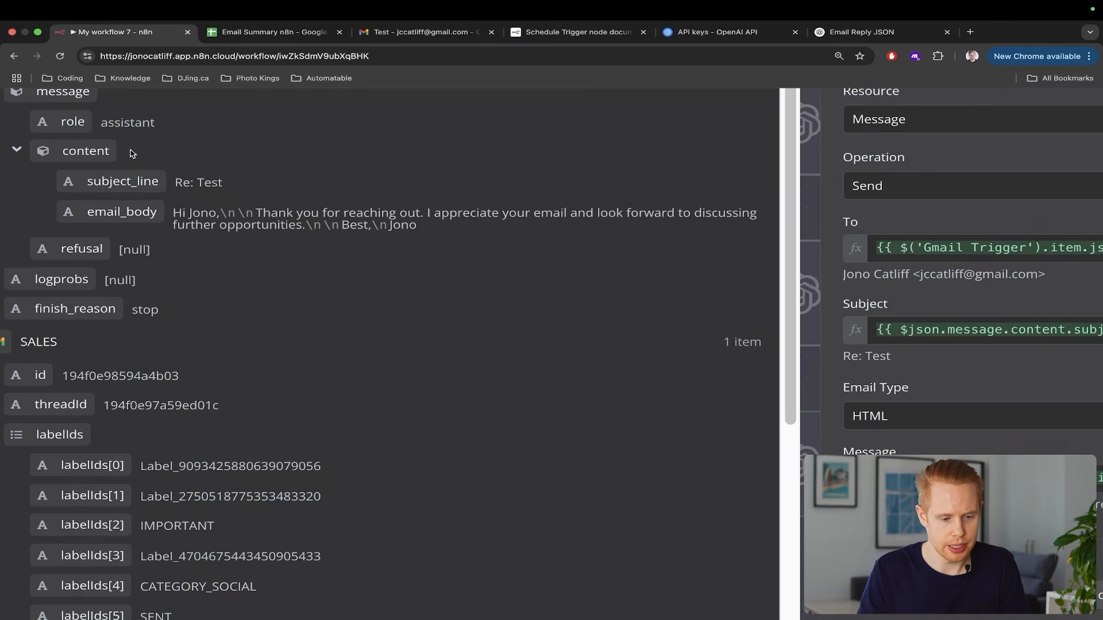
scroll(506, 233, down, 5)
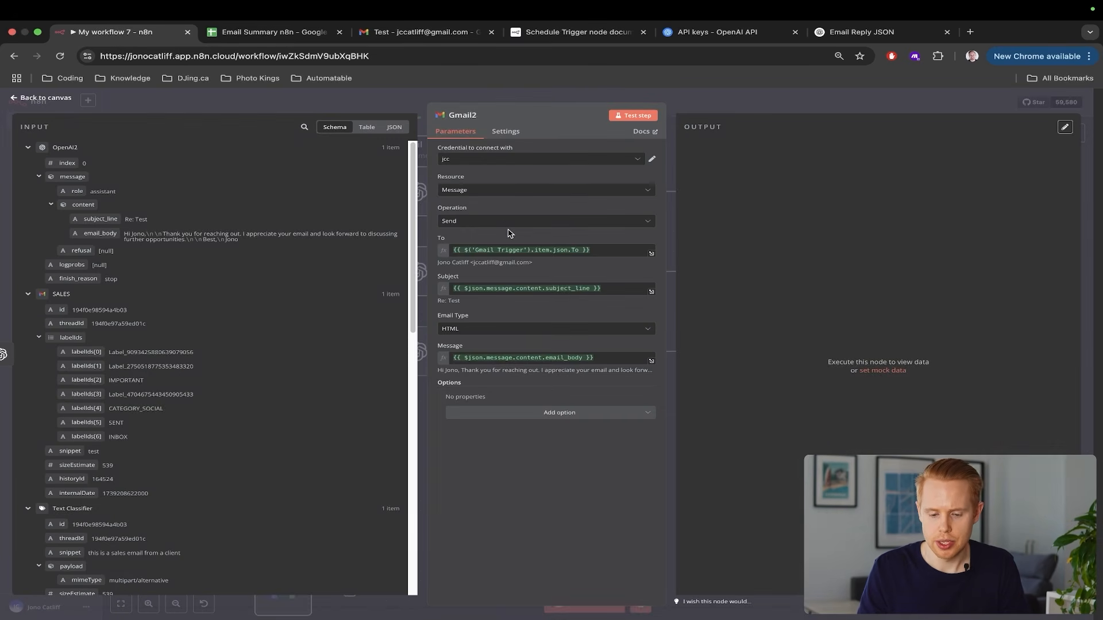
click(632, 415)
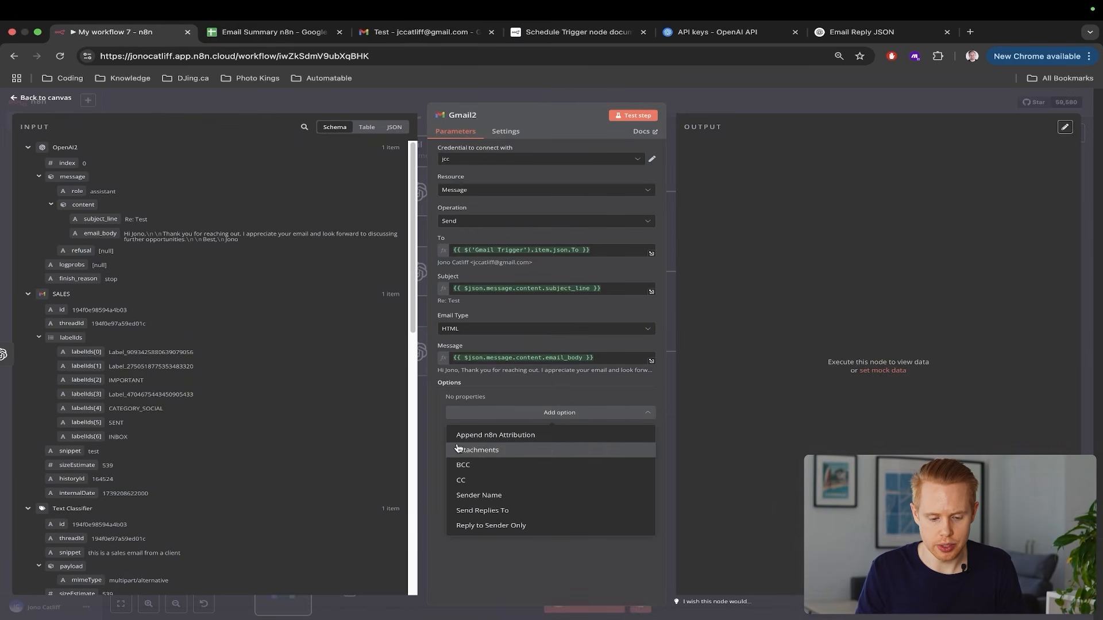
click(493, 439)
scroll(494, 437, up, 5)
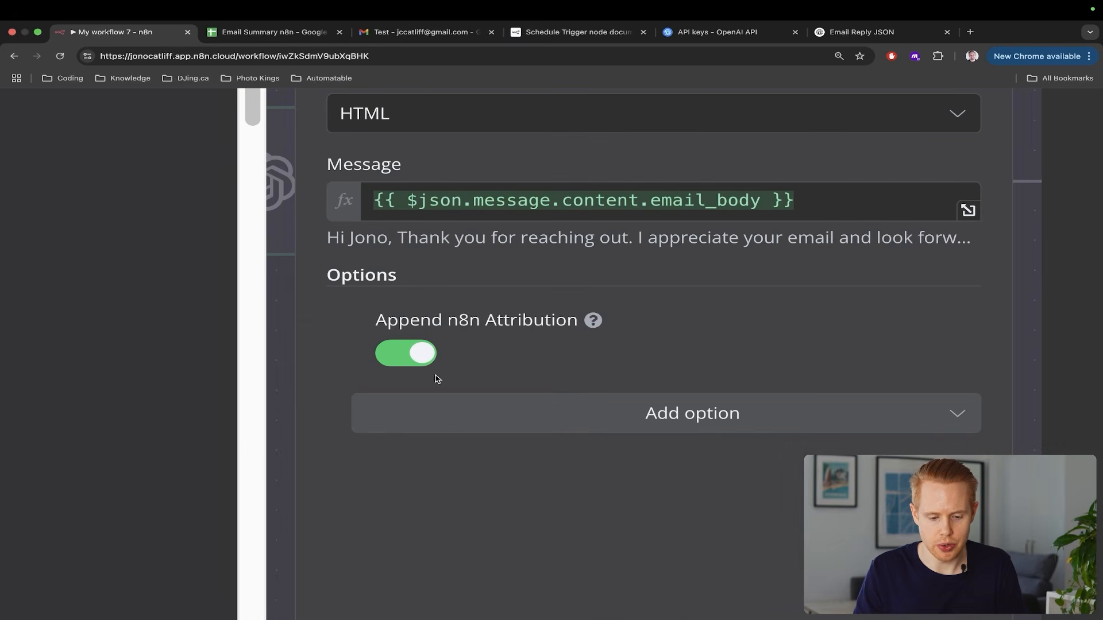
click(464, 408)
scroll(600, 360, down, 5)
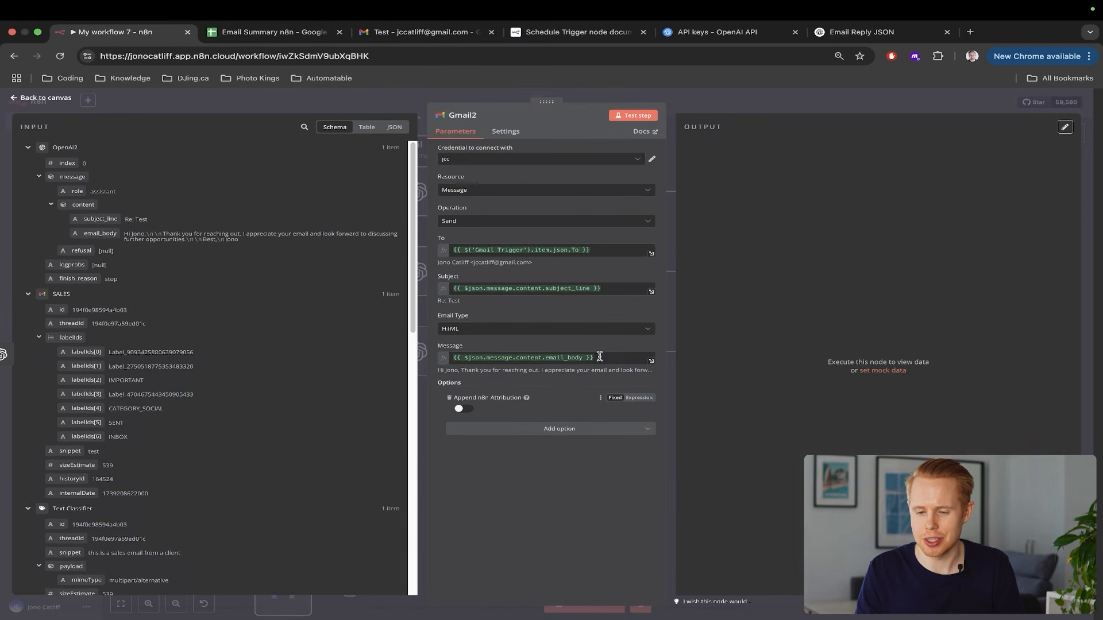
click(1091, 212)
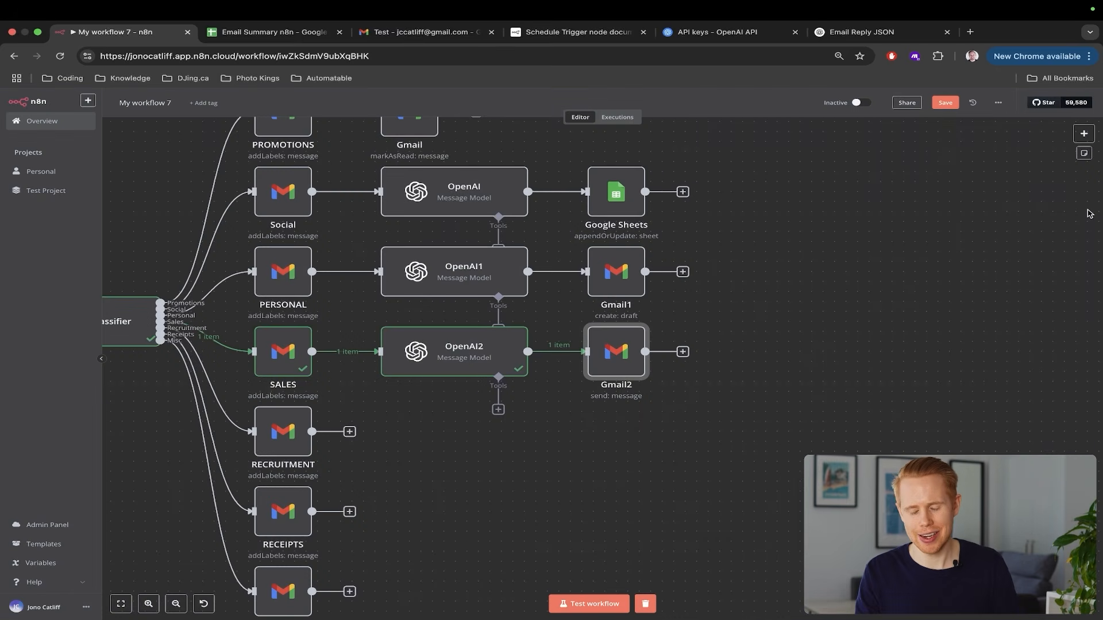
Save the workflow with Cmd+S and run a test through OpenAI2 and Gmail2
scroll(885, 207, down, 5)
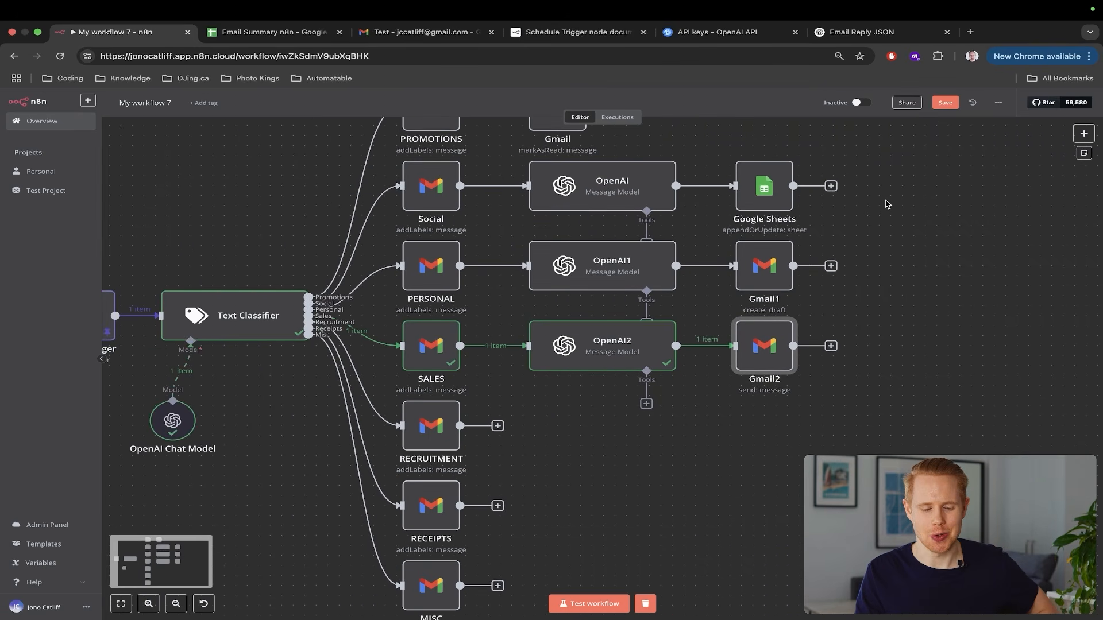
scroll(884, 211, up, 2)
scroll(884, 211, right, 2)
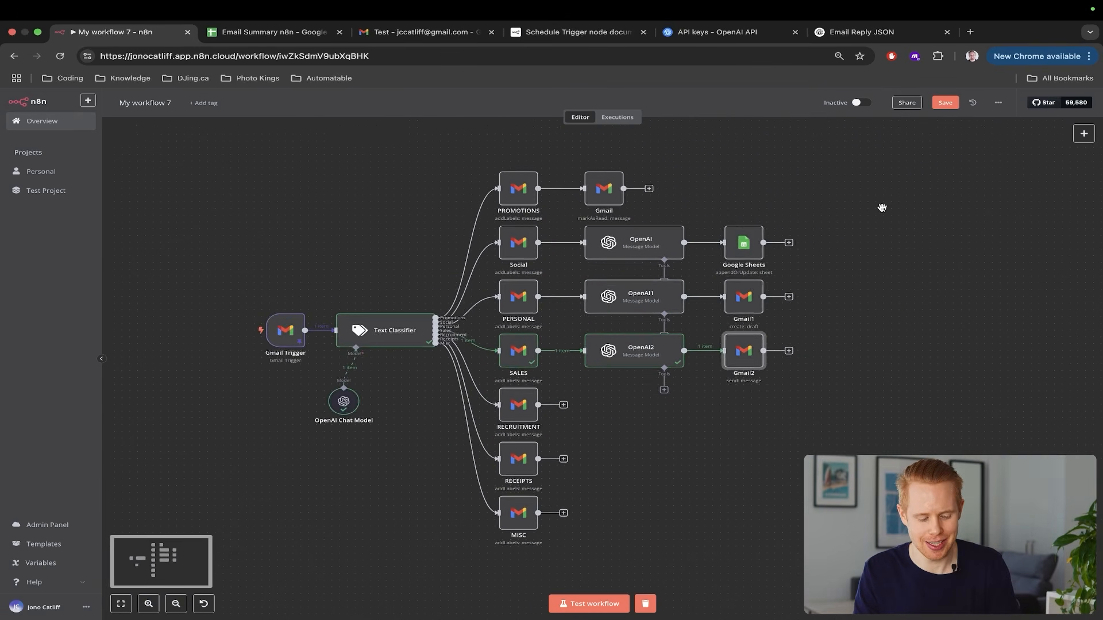
key(super+s)
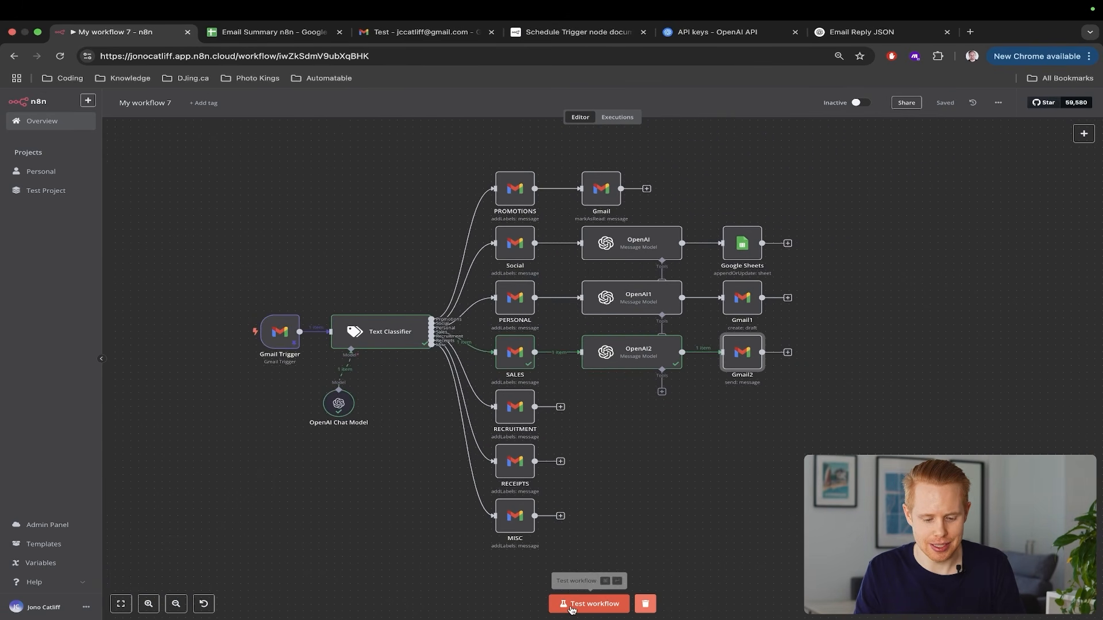
click(589, 604)
scroll(738, 434, up, 5)
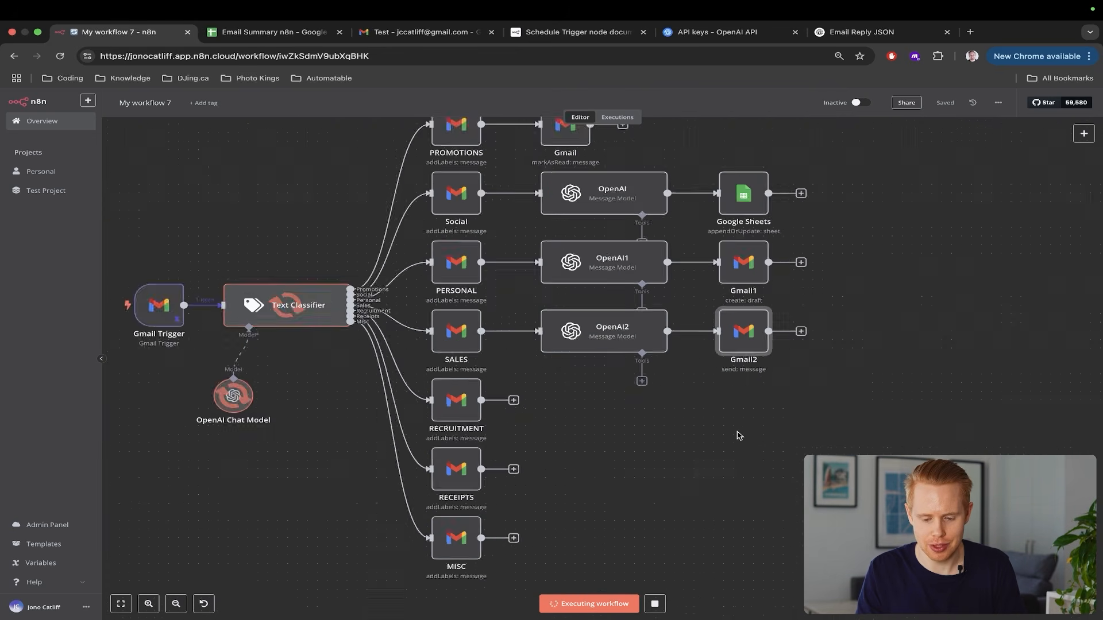
scroll(735, 397, left, 2)
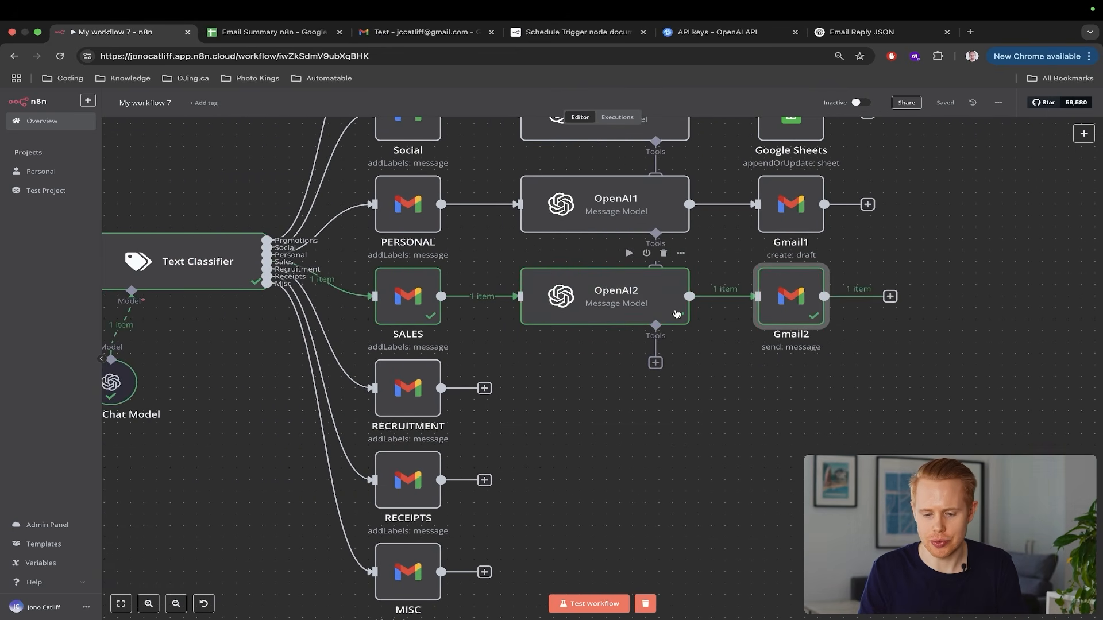
key(ctrl+Tab)
key(ctrl+Tab)
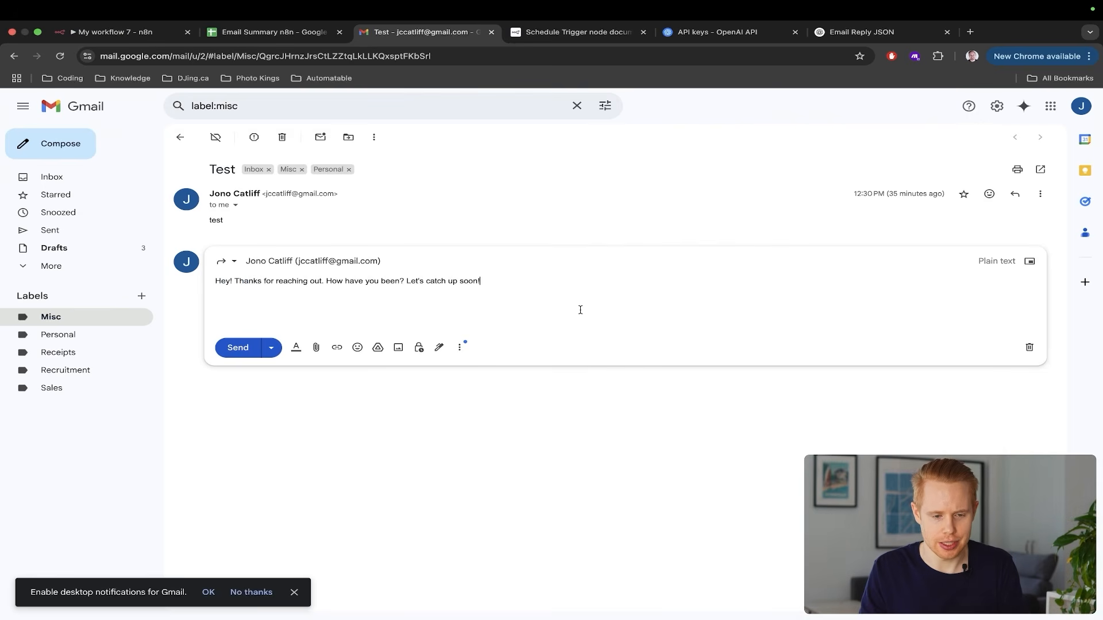
Reload Gmail, discard the unsent reply draft, and go to the inbox
key(super+r)
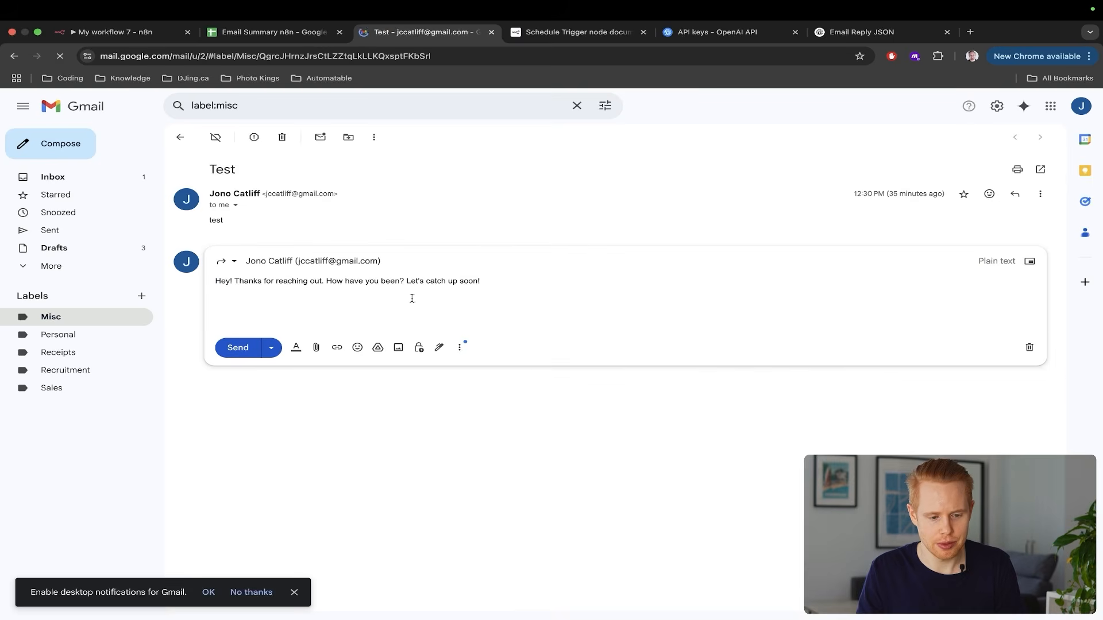
click(1030, 347)
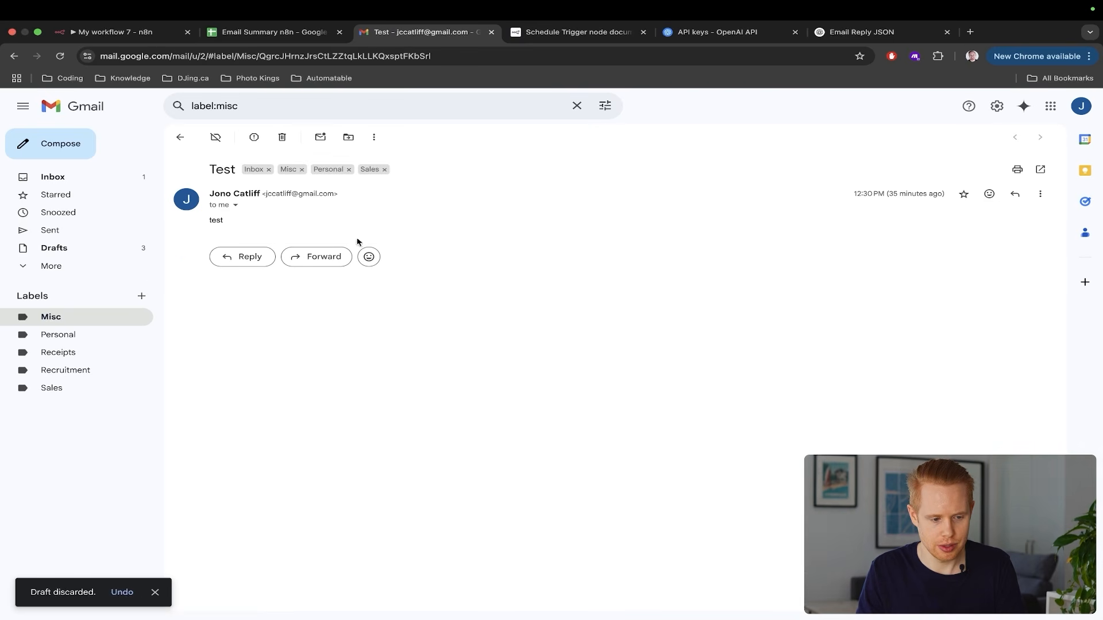
click(111, 178)
Open the Re: Test reply, mark it unread, and return to n8n
click(389, 191)
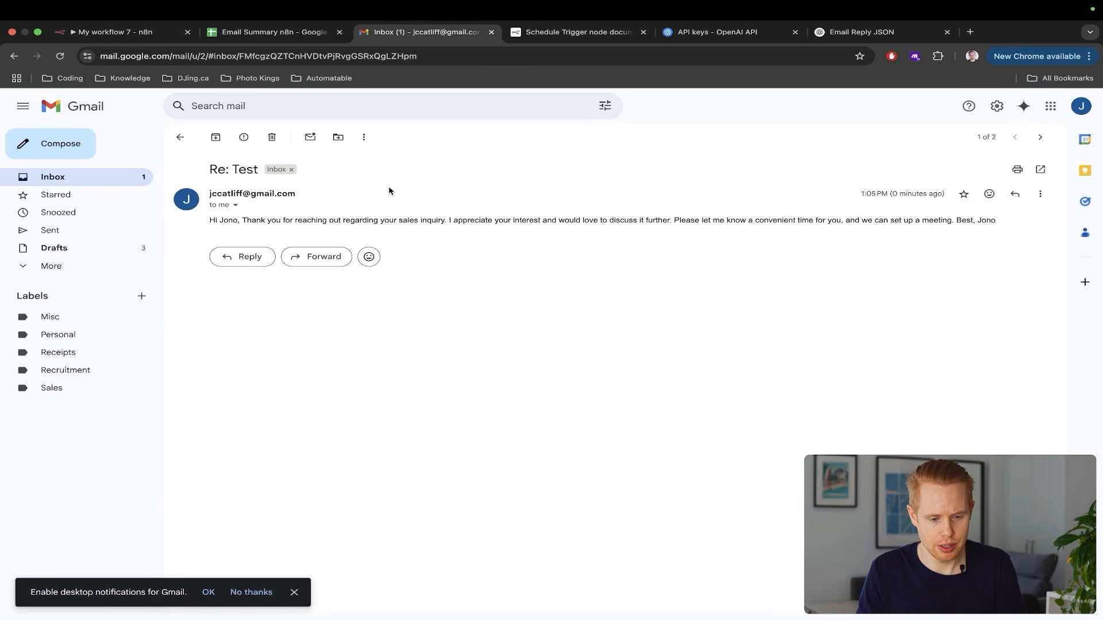
drag(204, 225, 1003, 228)
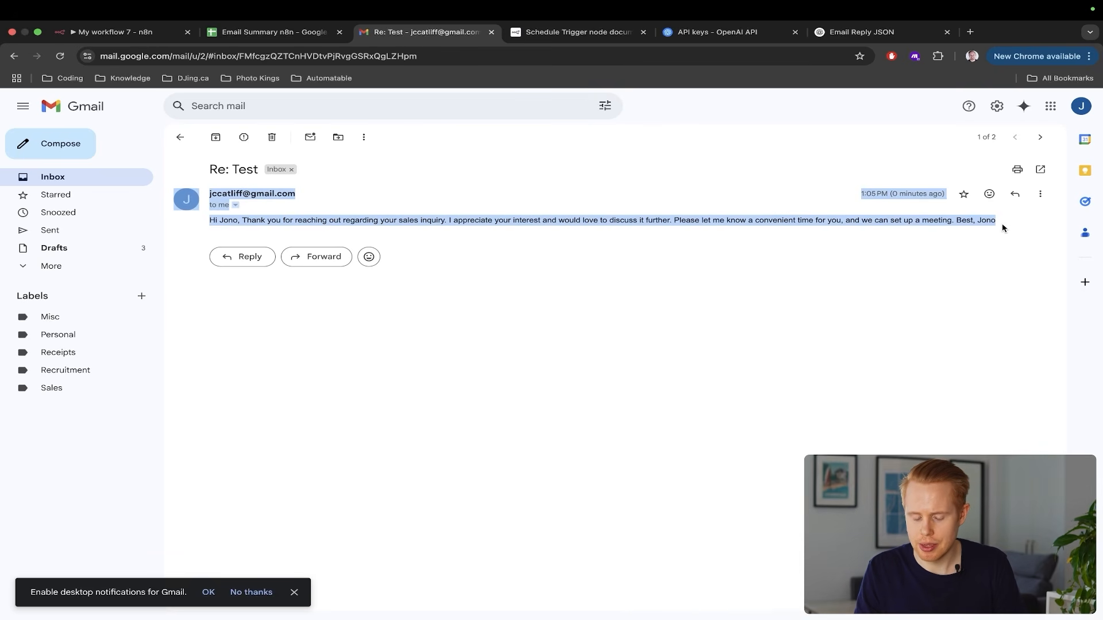
click(310, 138)
key(super+1)
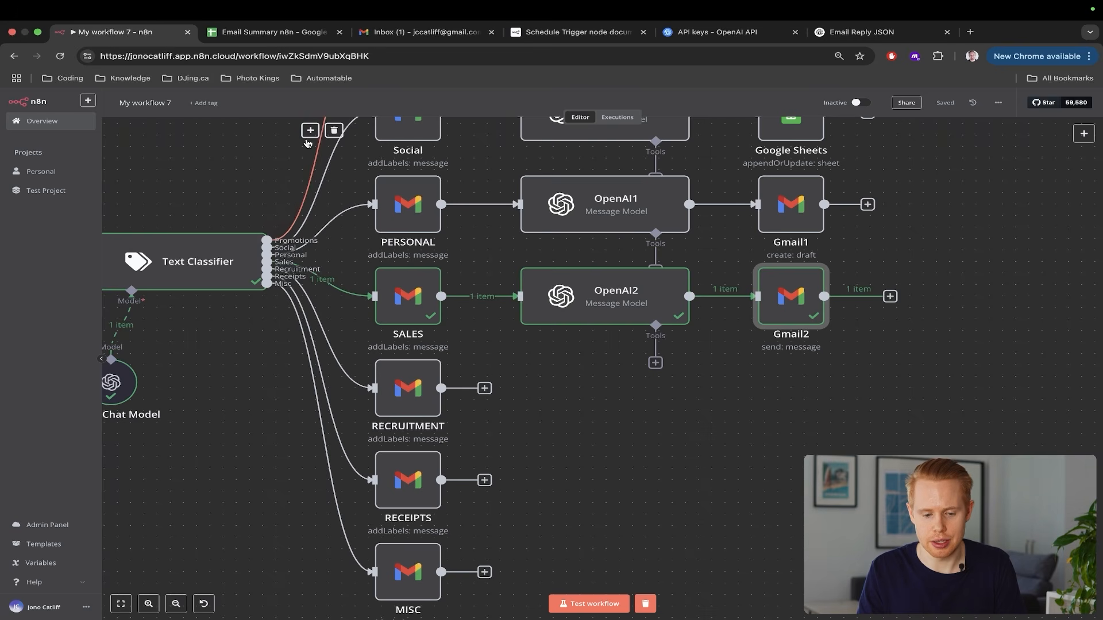
Disconnect Gmail2 from OpenAI2 and move it aside on the canvas
double_click(799, 303)
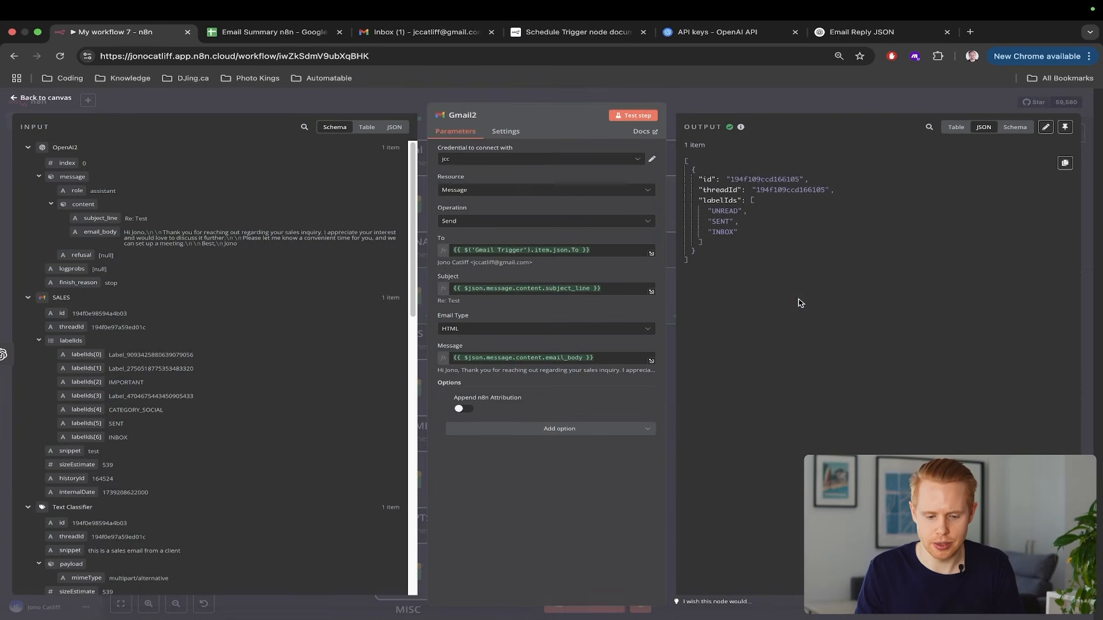
key(Escape)
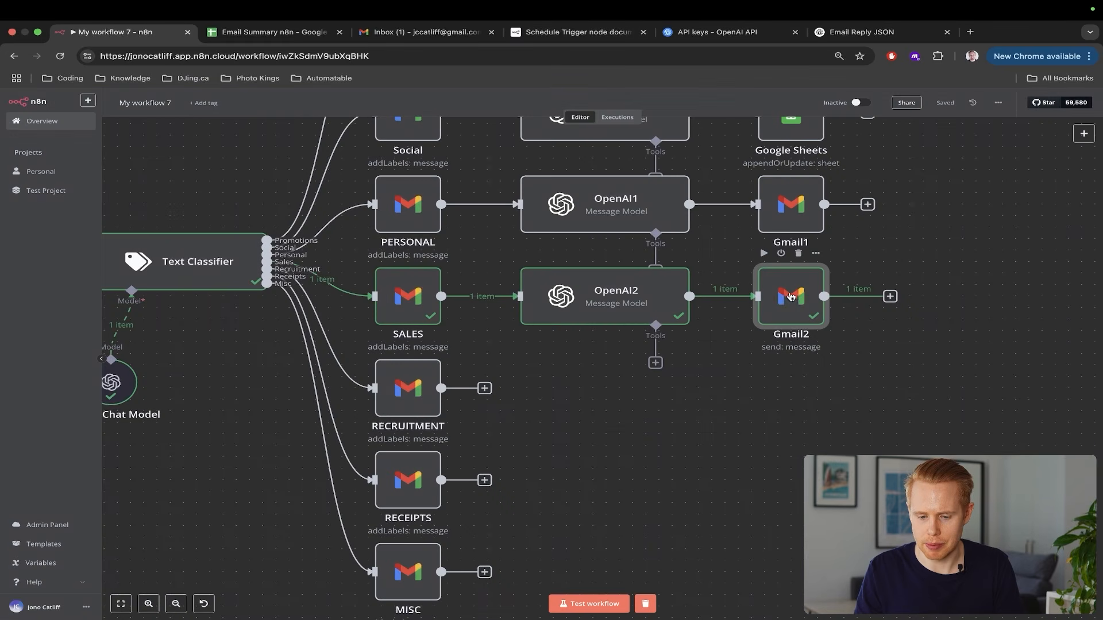
click(734, 286)
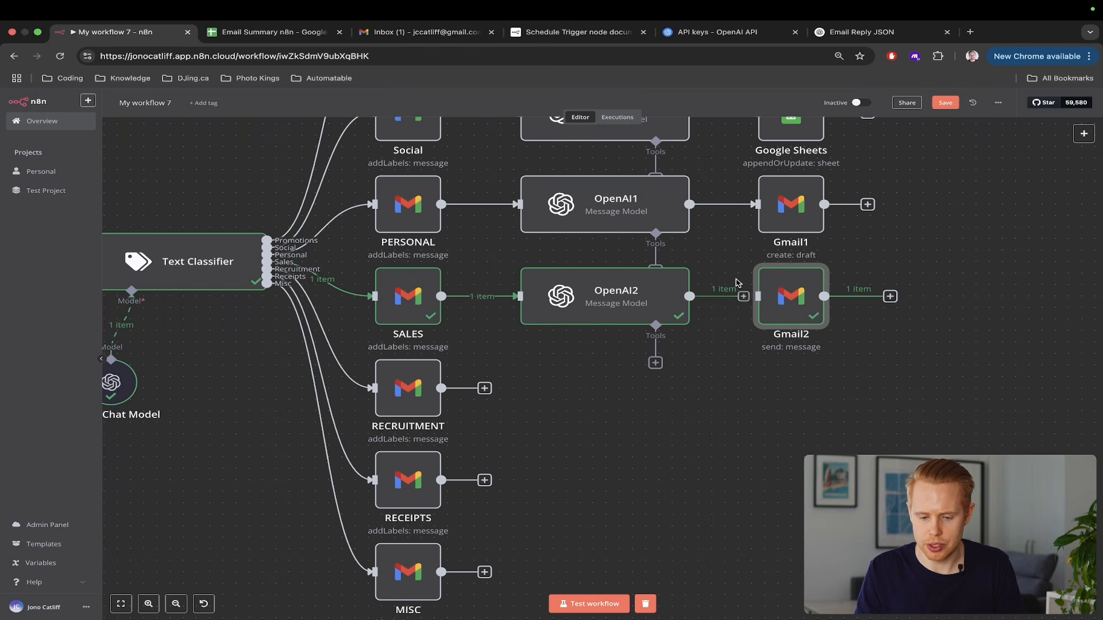
drag(806, 307, 1057, 445)
Add a Gmail 'Reply to a message' node after OpenAI2
click(756, 296)
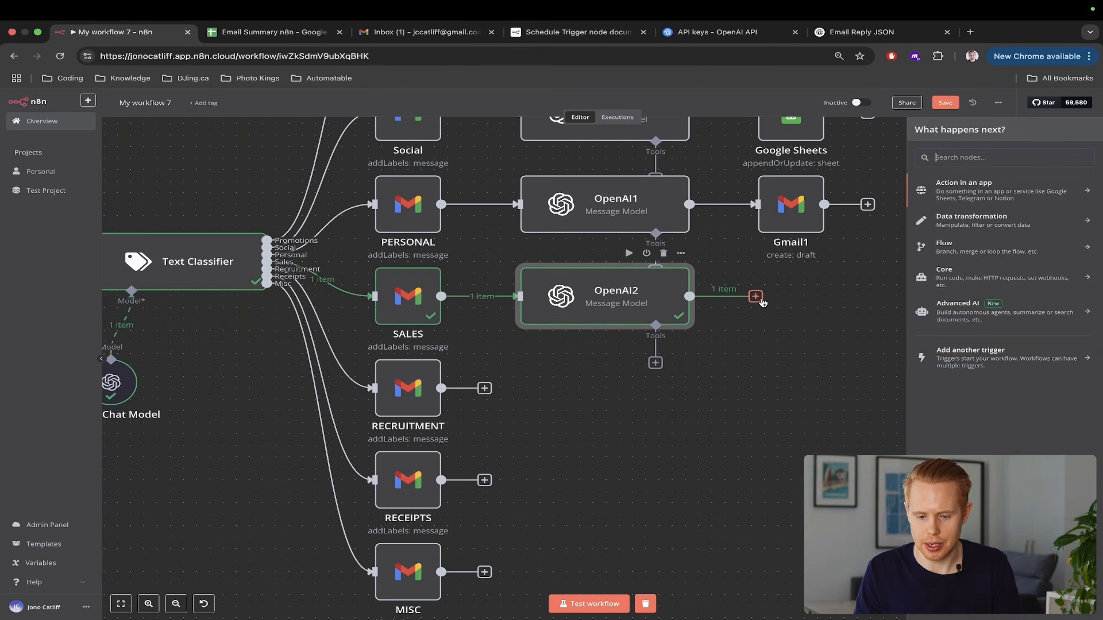
text(gmail)
click(964, 193)
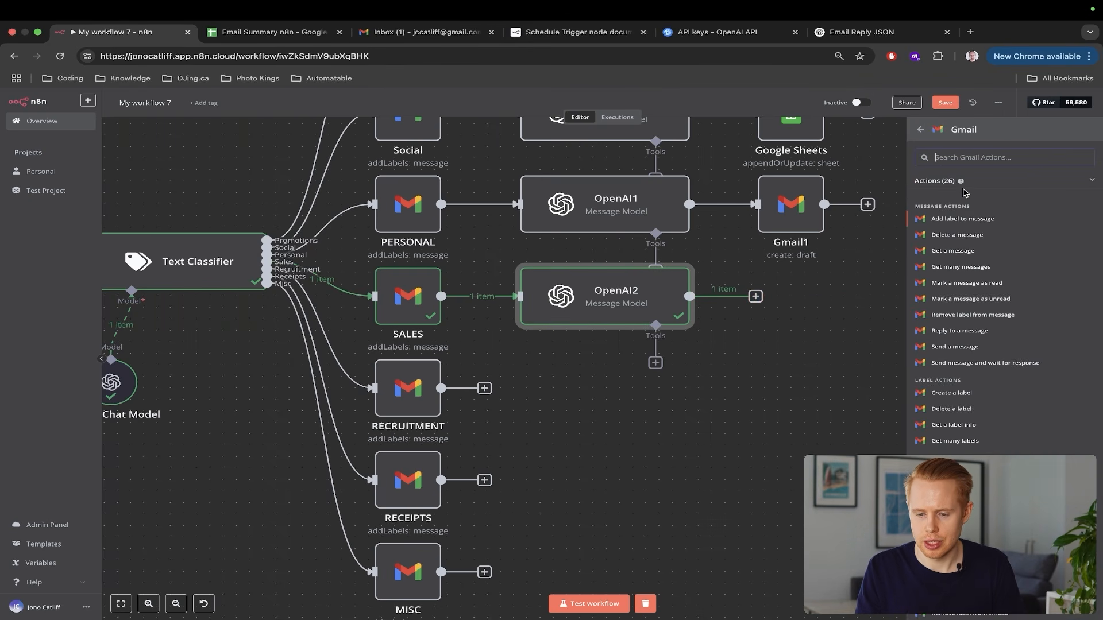
text(thread)
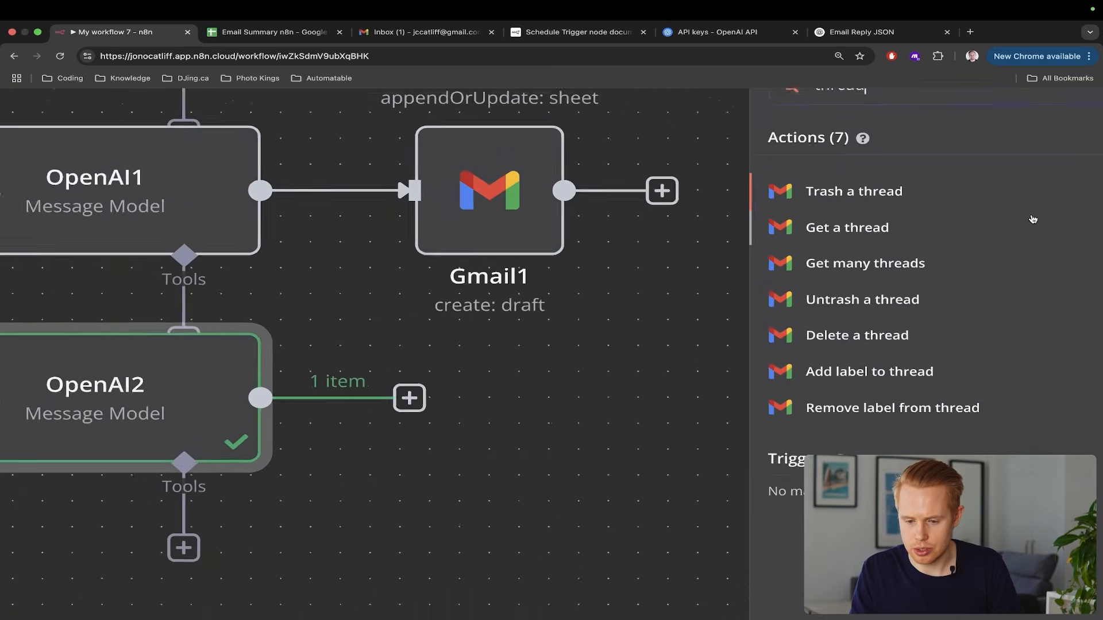
scroll(1033, 219, right, 1)
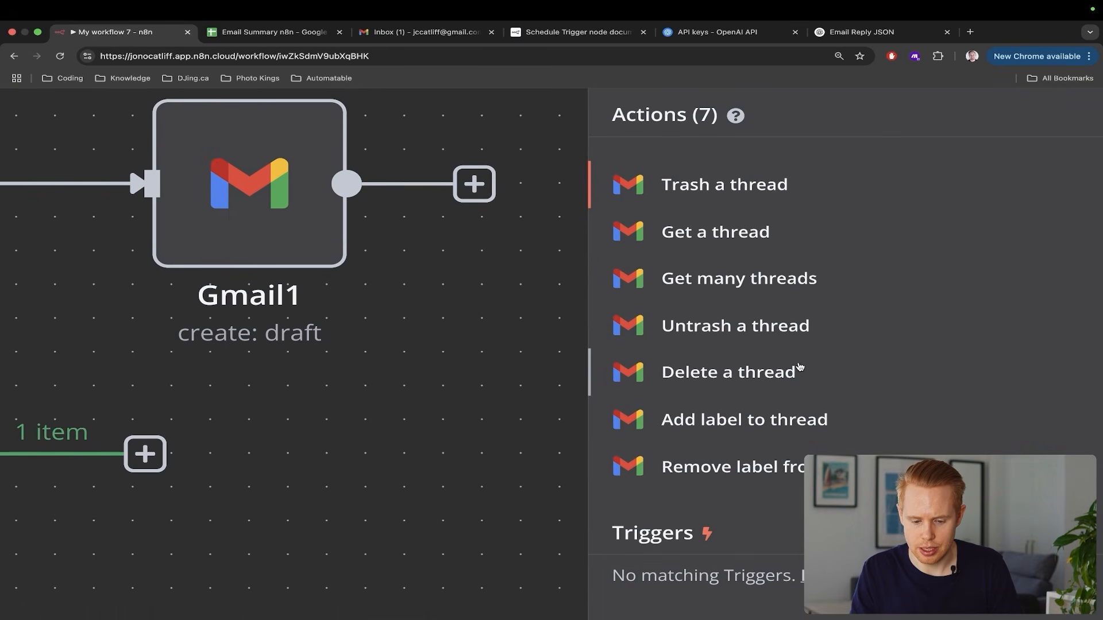
key(ctrl+a)
text(reply)
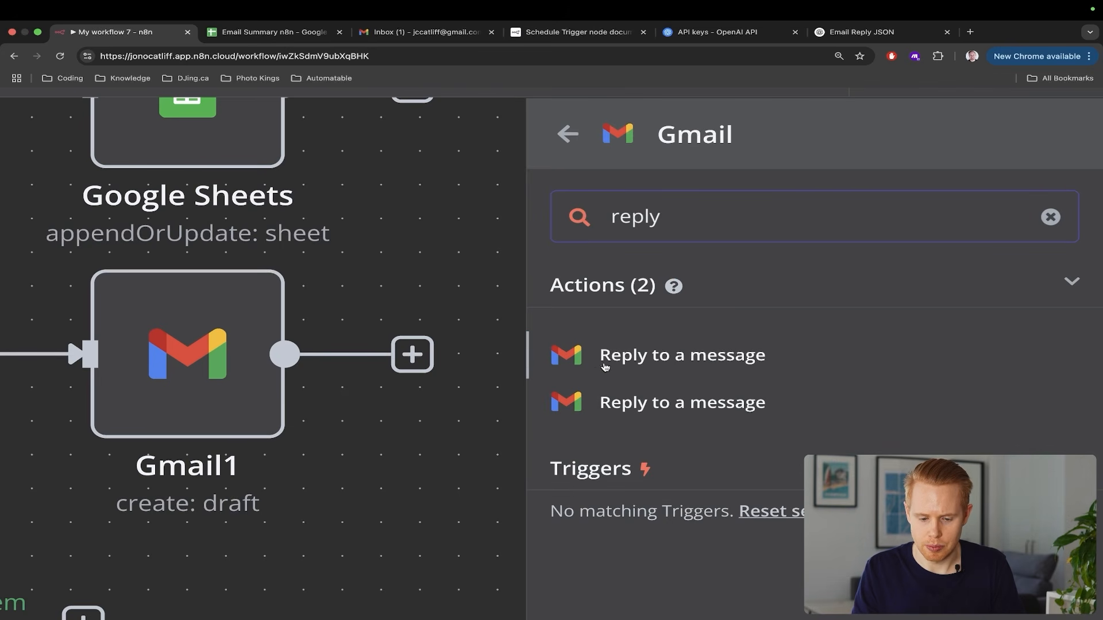
click(612, 357)
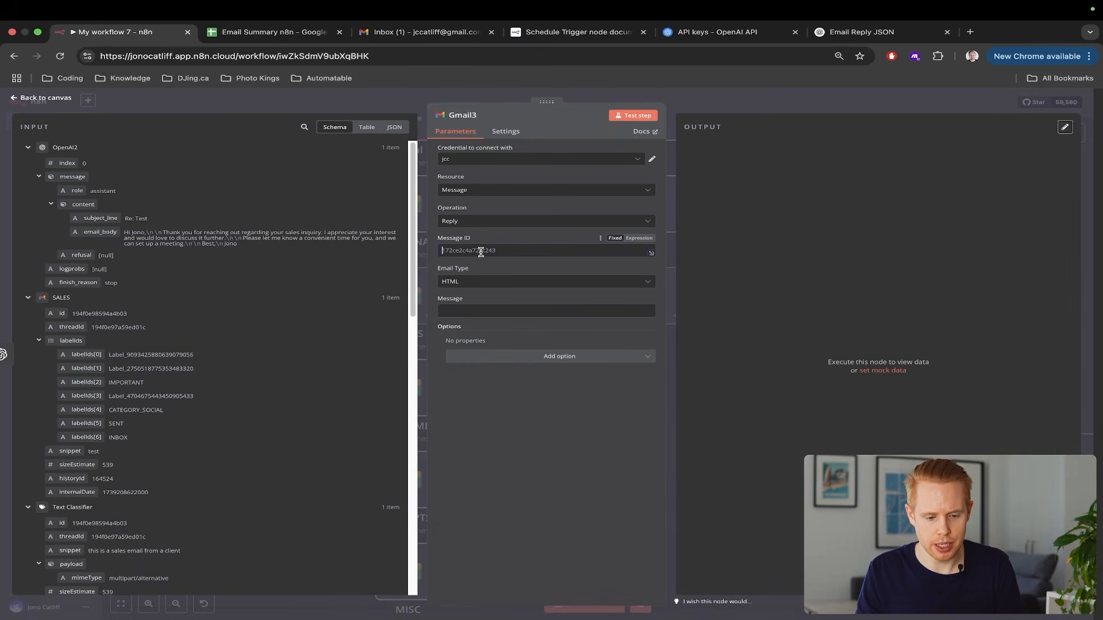
Set Message ID to the Gmail Trigger's id and Message to the AI's email_body
scroll(155, 359, down, 15)
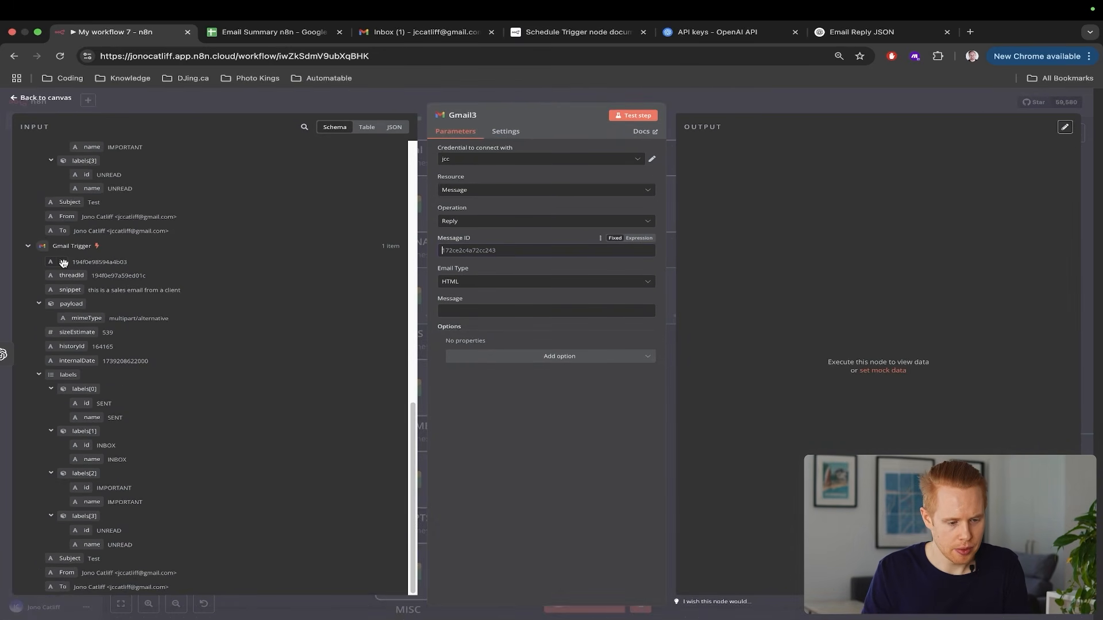
drag(63, 263, 460, 253)
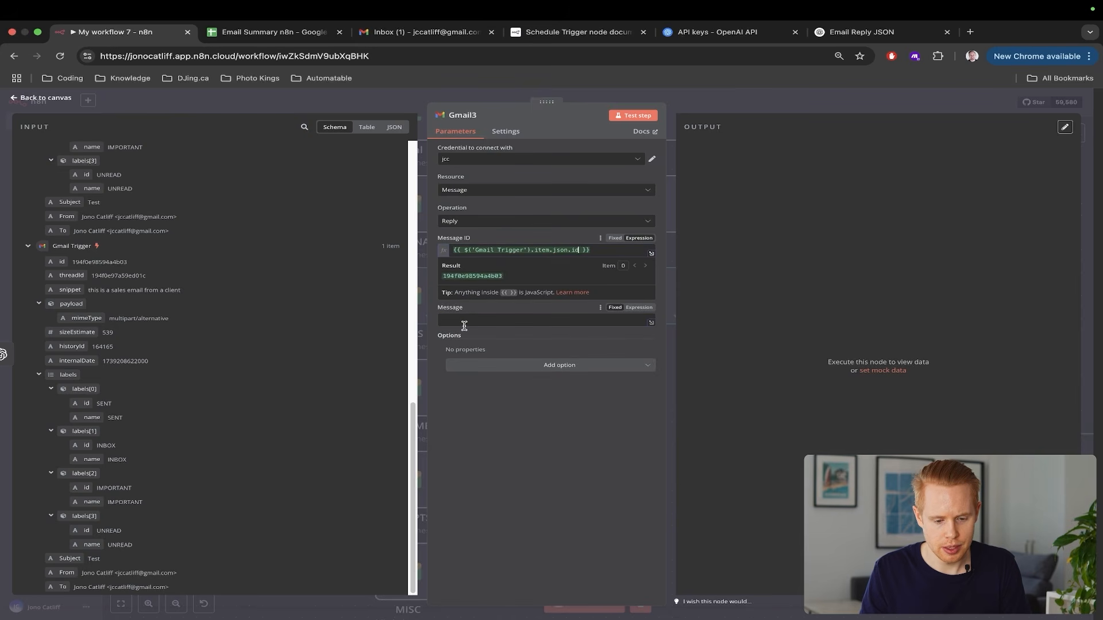
scroll(91, 231, up, 15)
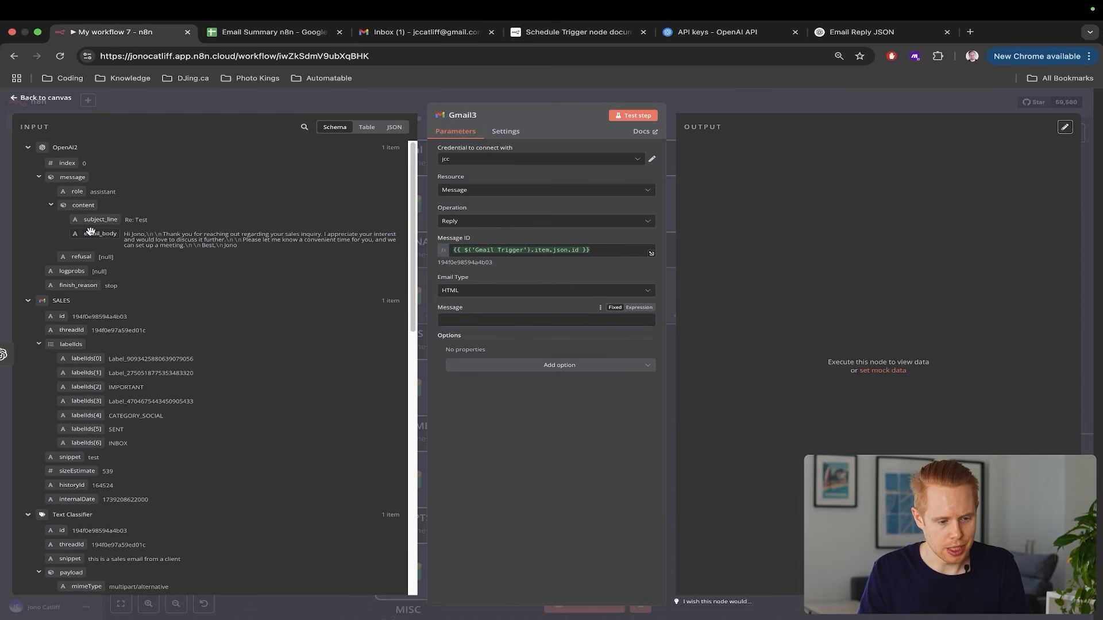
drag(91, 231, 493, 325)
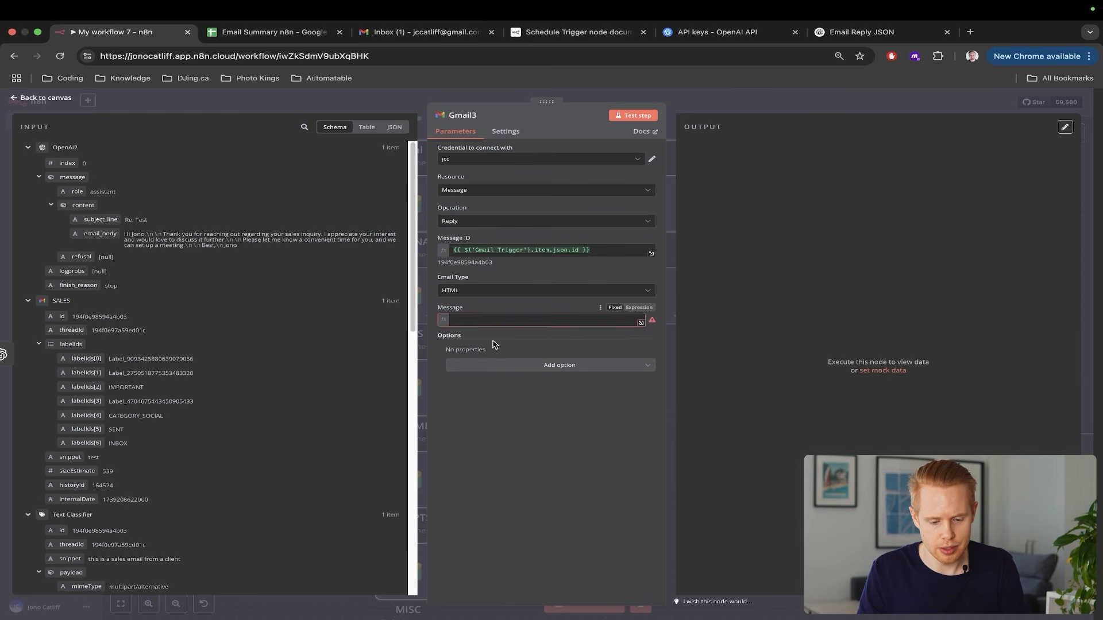
click(517, 504)
Add the Append n8n Attribution option to the Gmail3 reply node
click(536, 375)
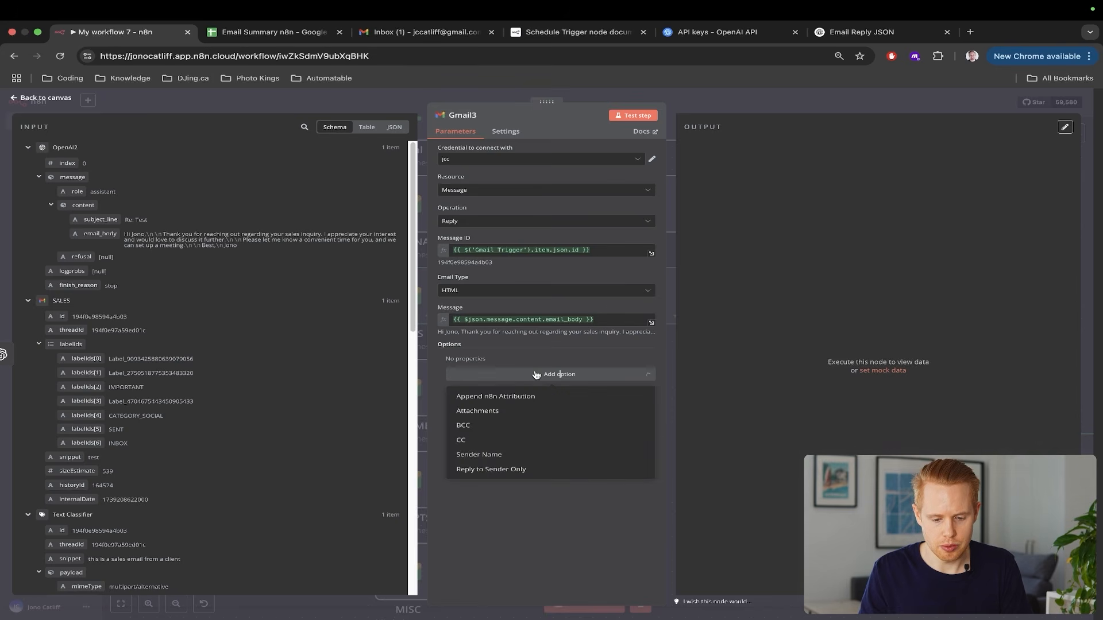
click(519, 397)
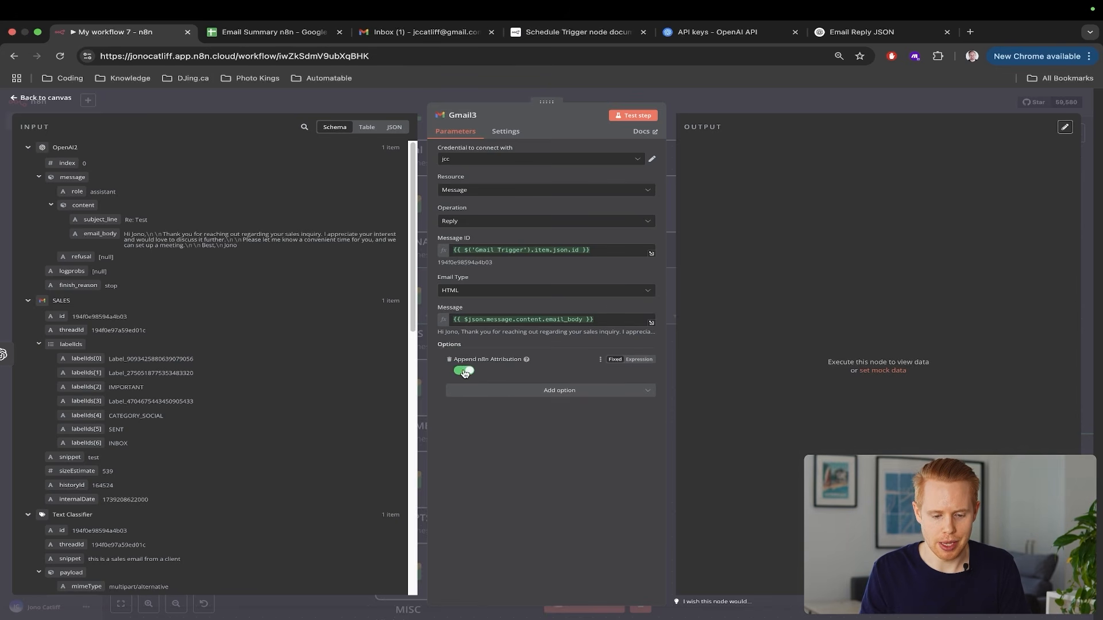
scroll(484, 363, up, 5)
scroll(483, 363, up, 3)
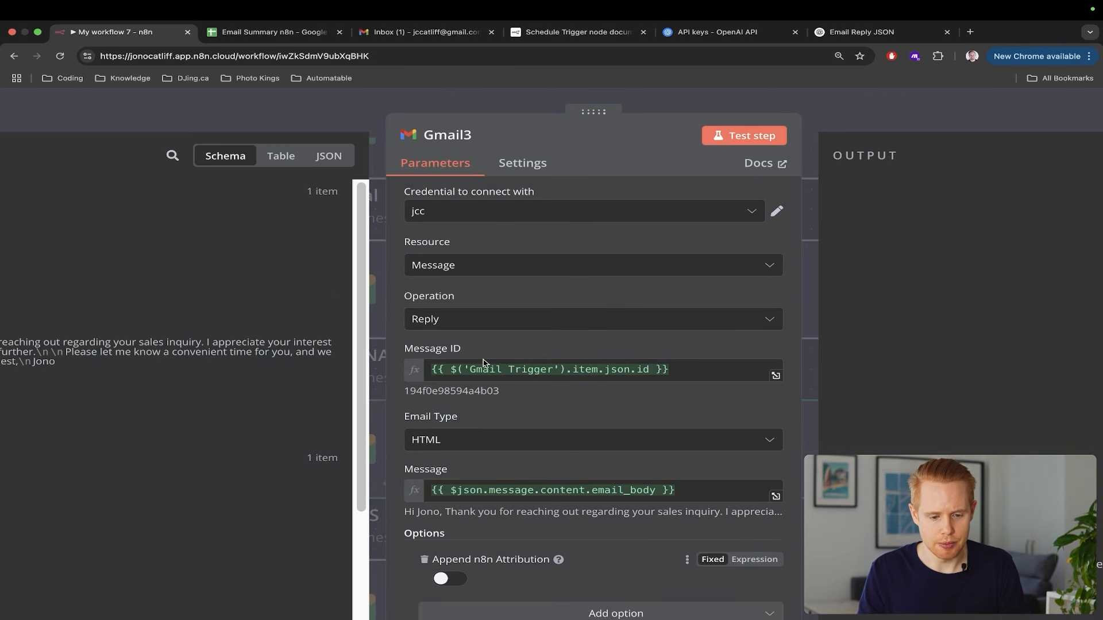
scroll(484, 364, down, 5)
click(1083, 203)
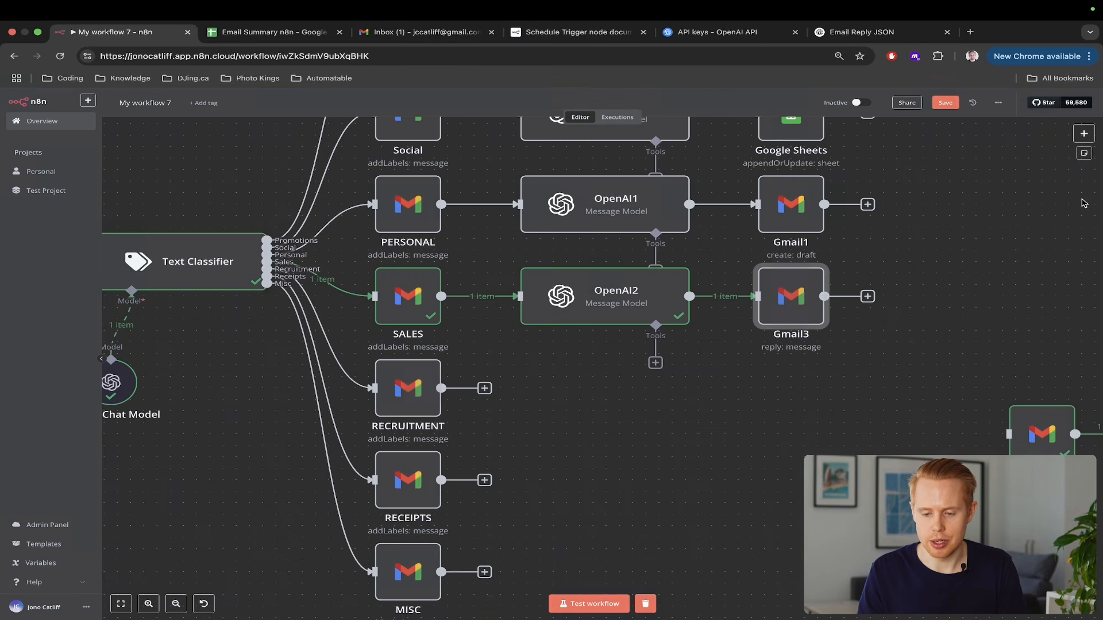
Run a test of the whole workflow and head to Gmail
click(589, 604)
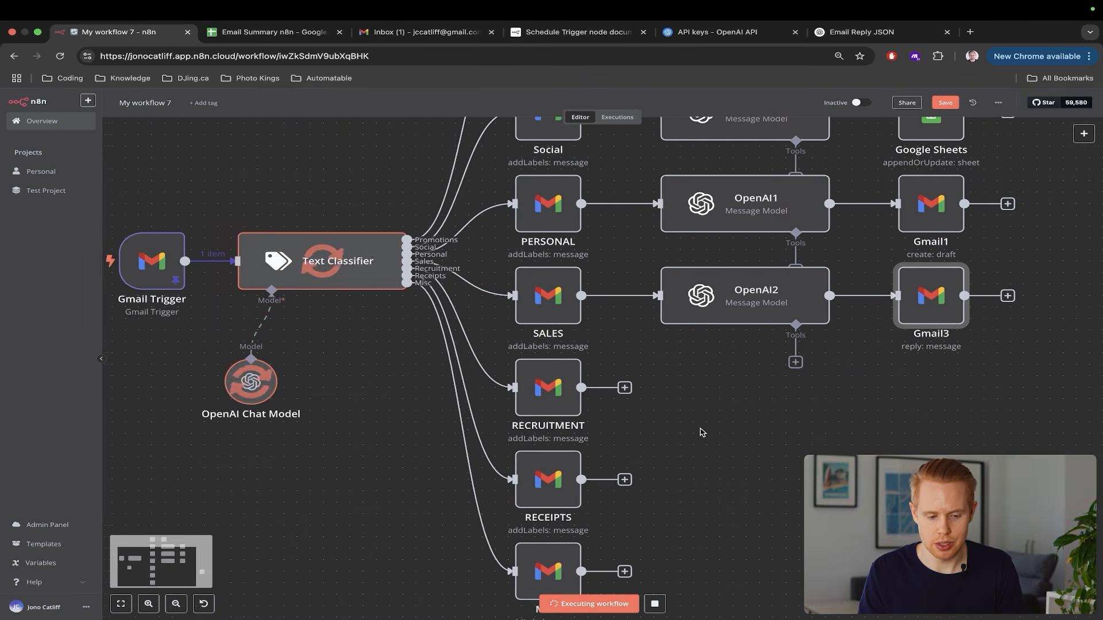
scroll(702, 433, down, 5)
scroll(702, 432, right, 2)
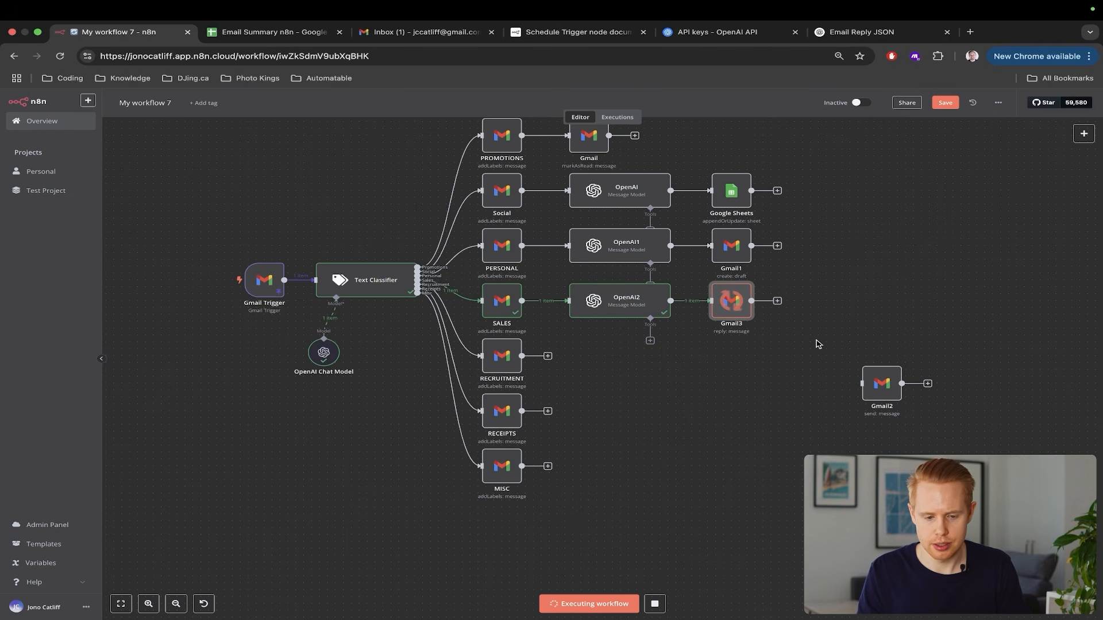
key(ctrl+Tab)
key(ctrl+Tab)
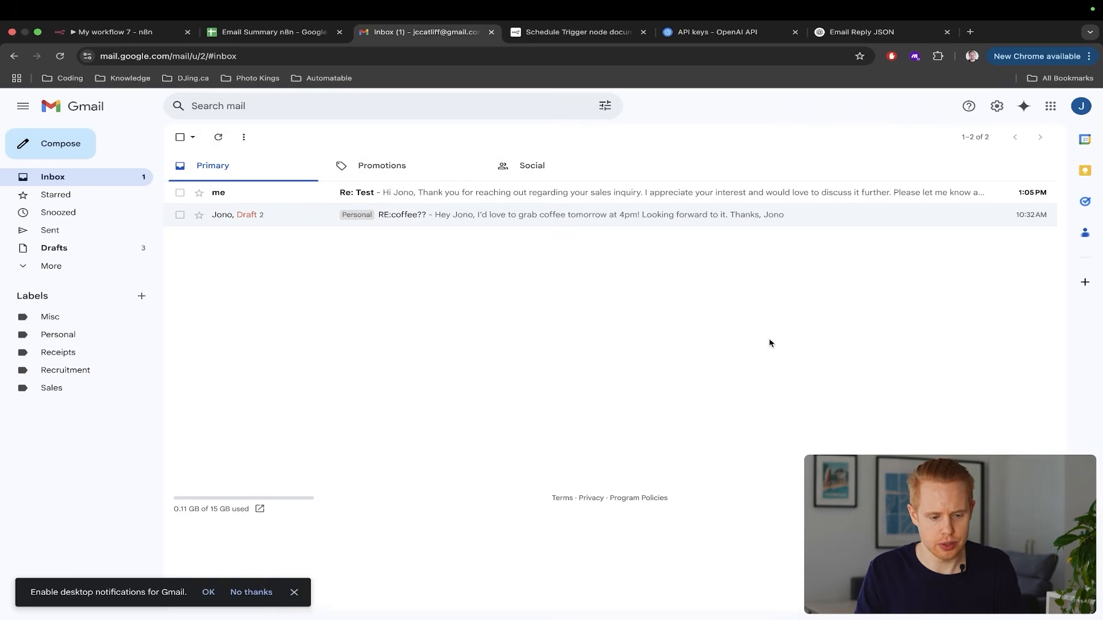
Reload Gmail and check the AI-written reply inside the Test conversation, then return to n8n
key(super+r)
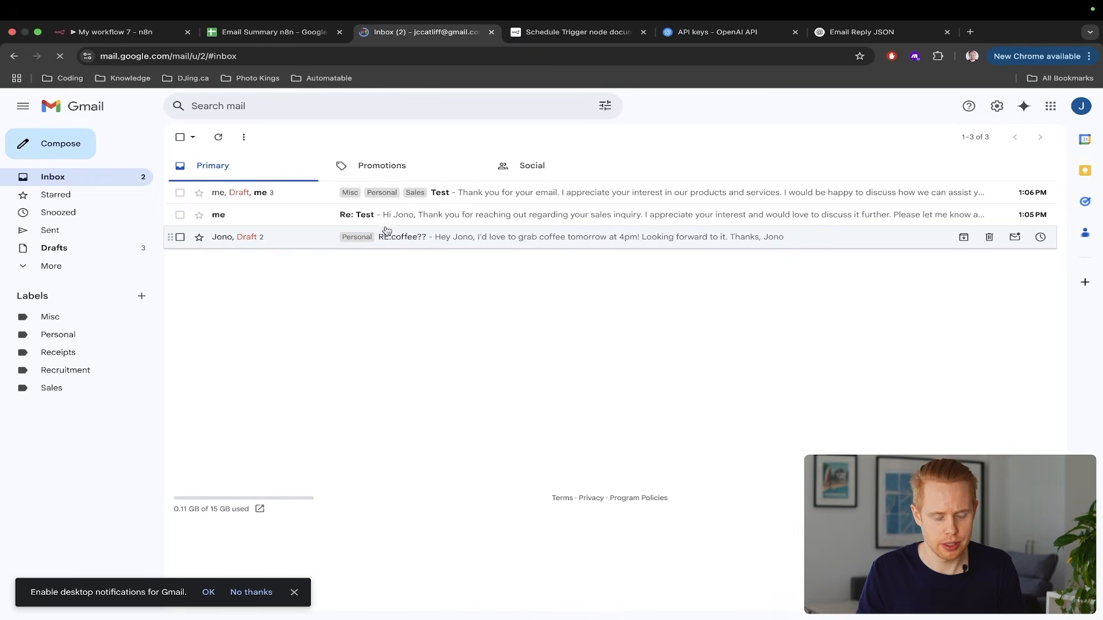
click(385, 216)
key(super+Left)
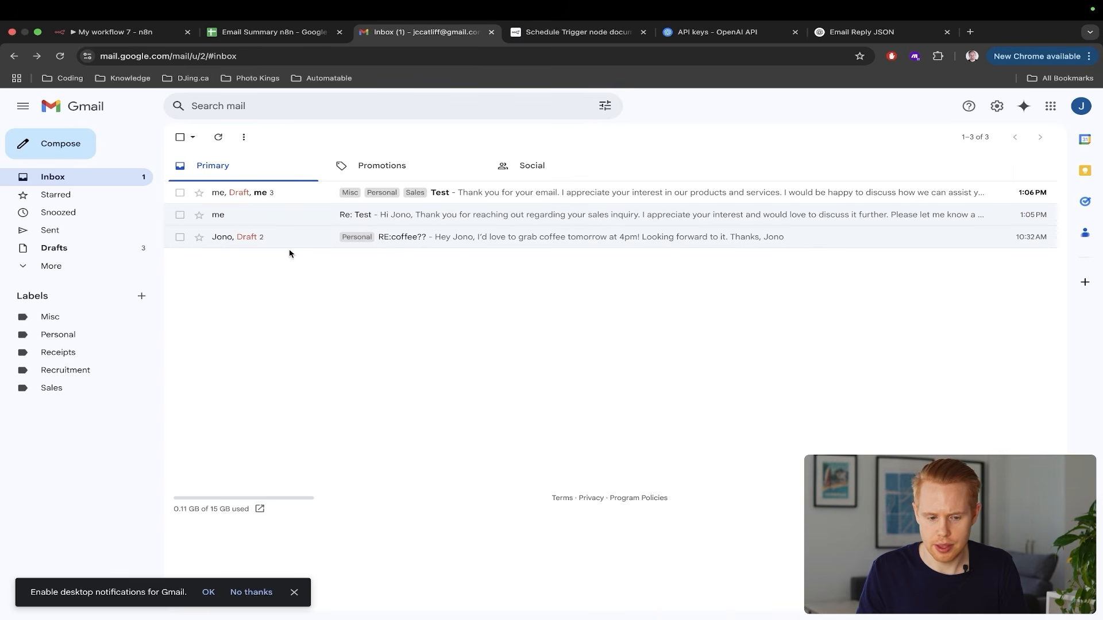
click(490, 197)
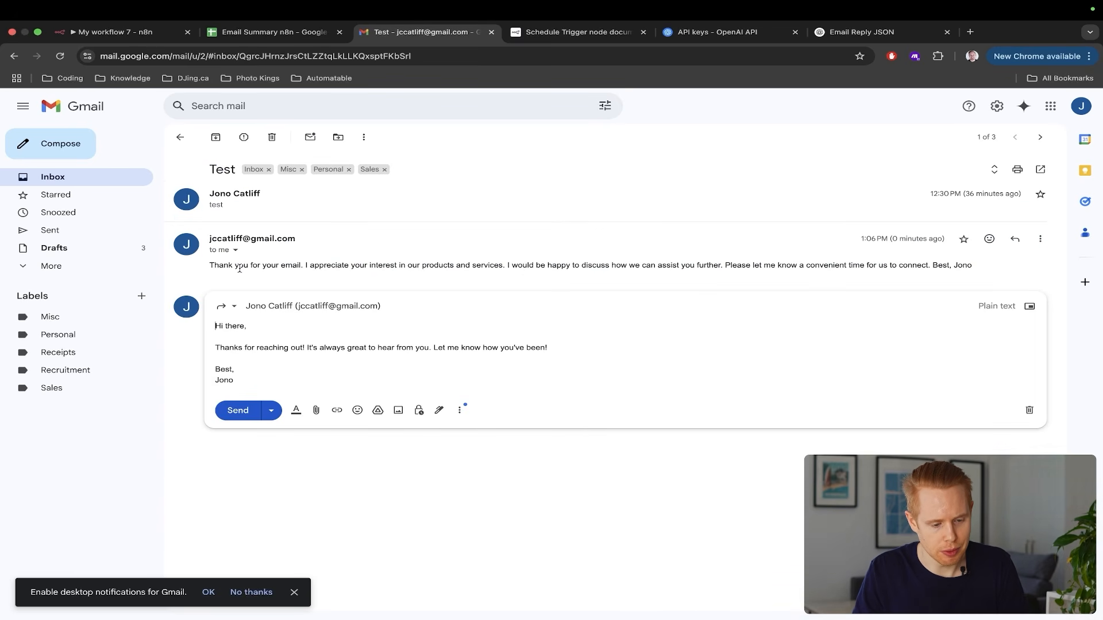
drag(212, 265, 499, 273)
key(super+1)
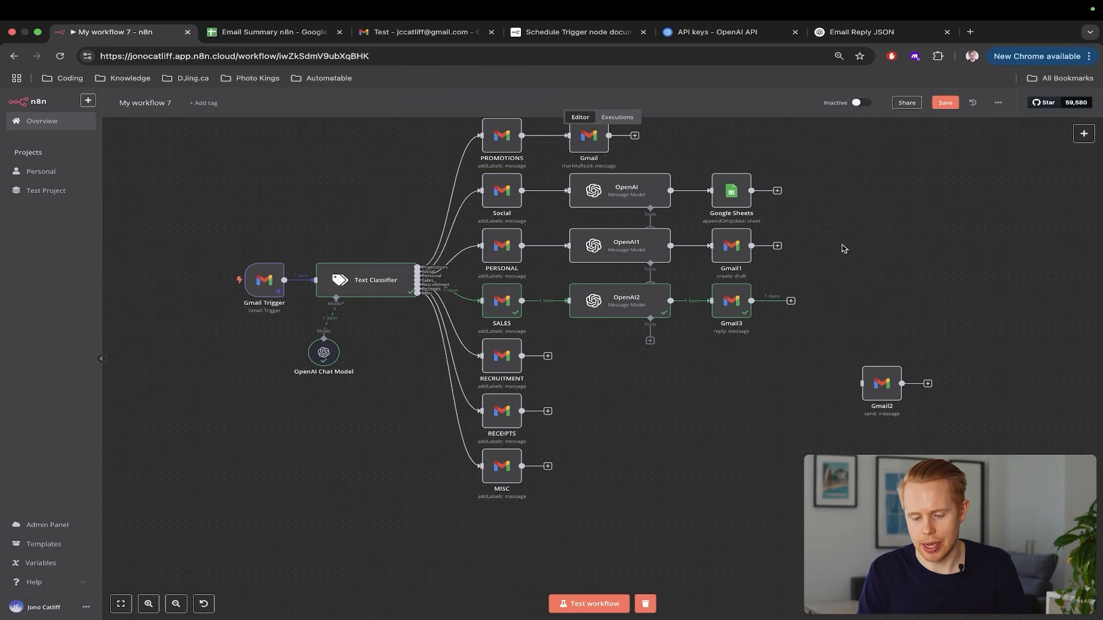
Drag the disconnected Gmail2 node next to the RECEIPTS output and open its parameters
drag(807, 280, 659, 350)
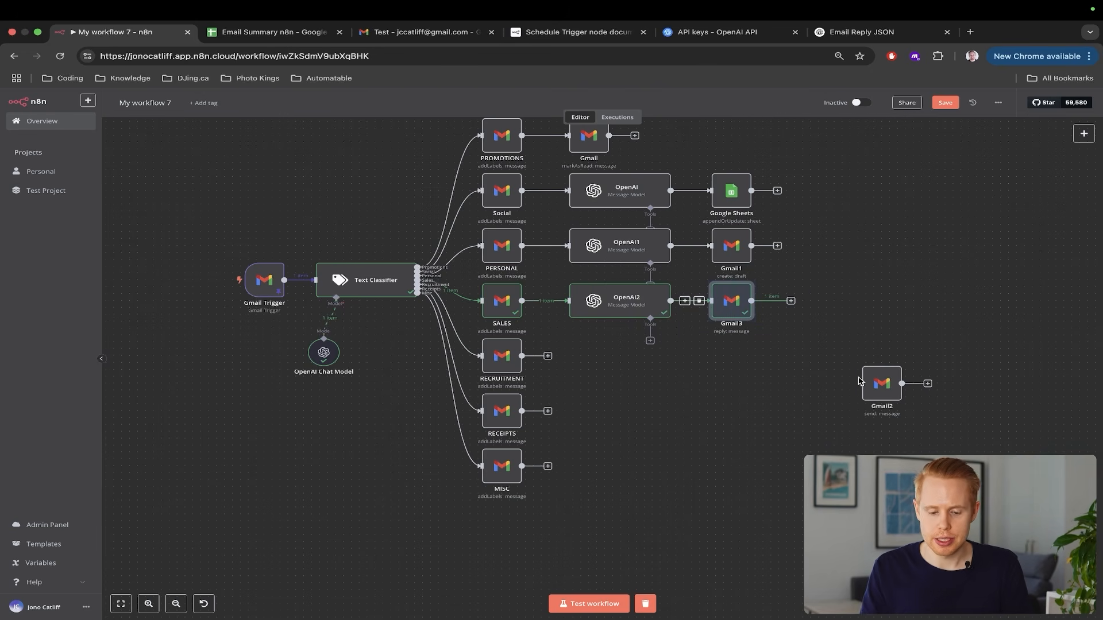
drag(835, 350, 931, 408)
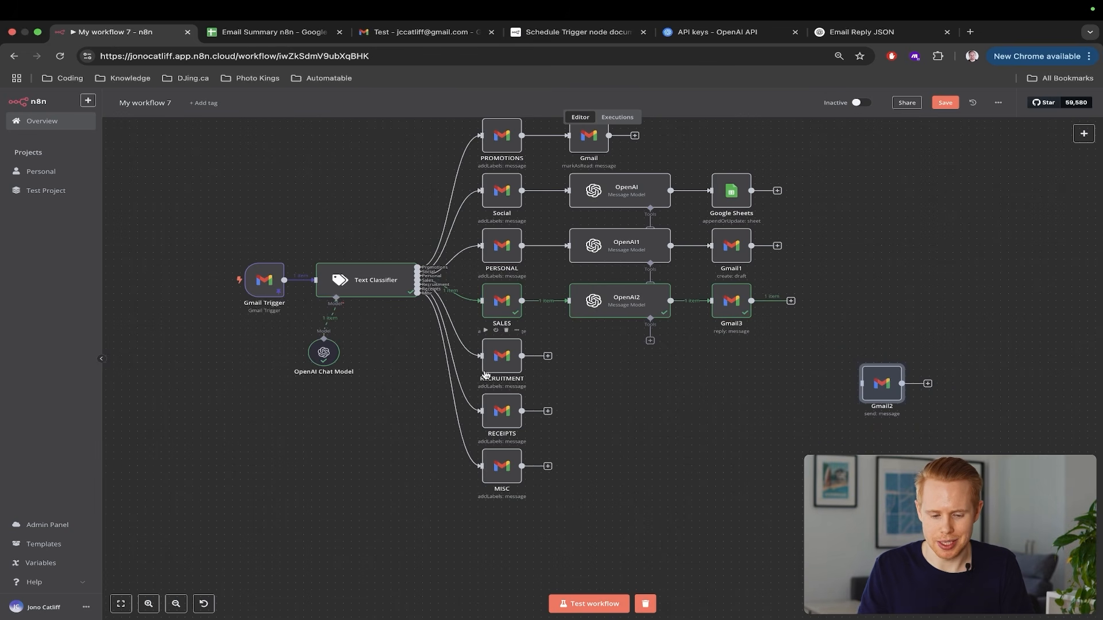
click(547, 411)
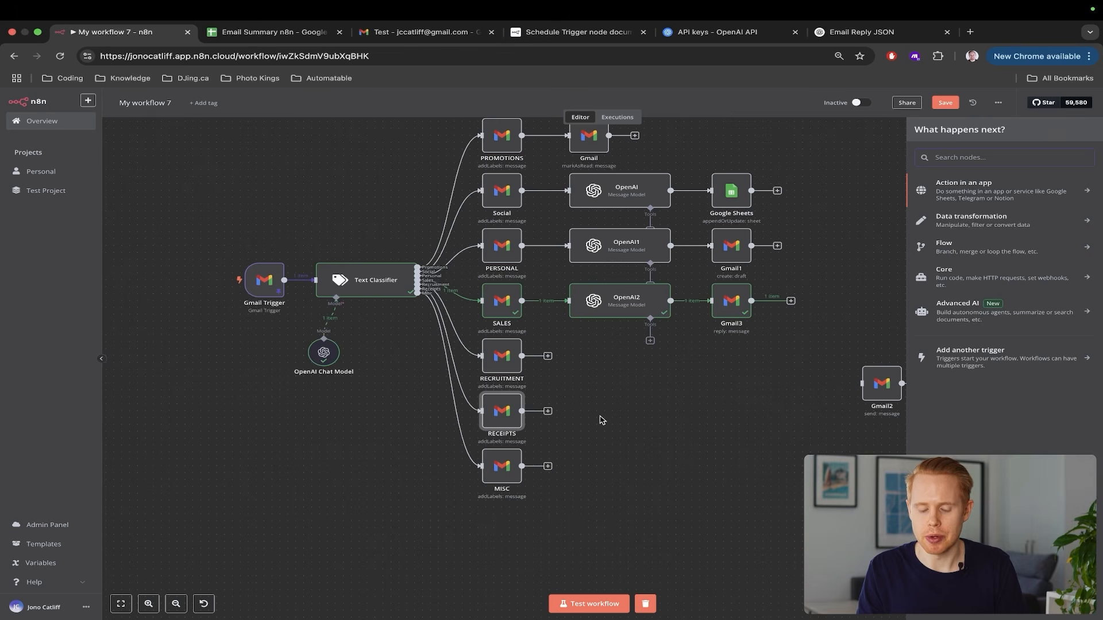
click(601, 419)
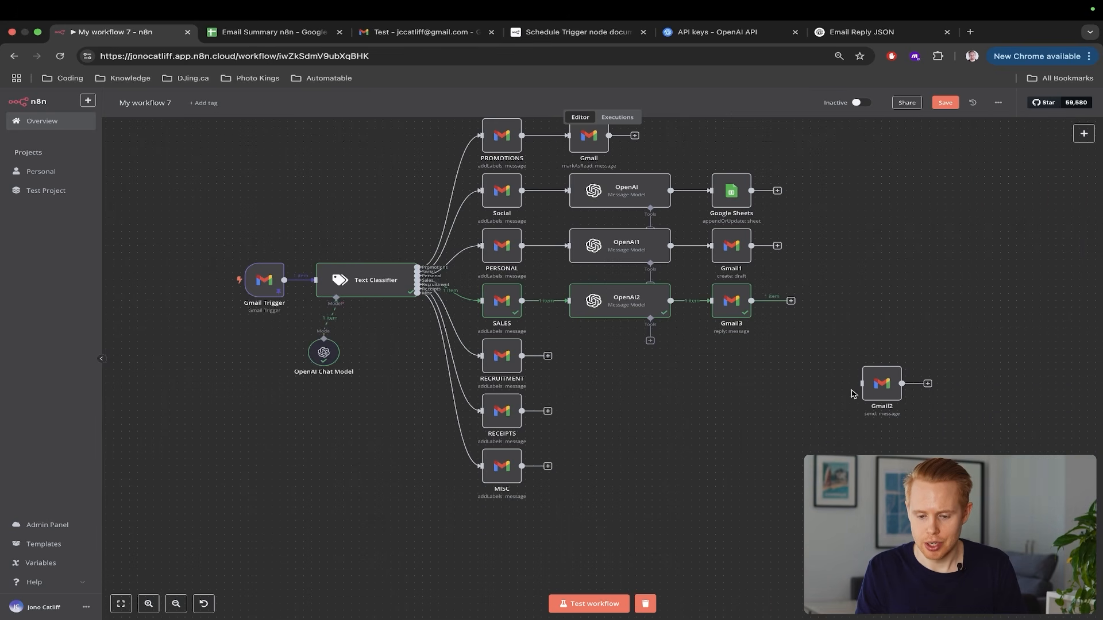
drag(876, 391, 580, 414)
double_click(580, 413)
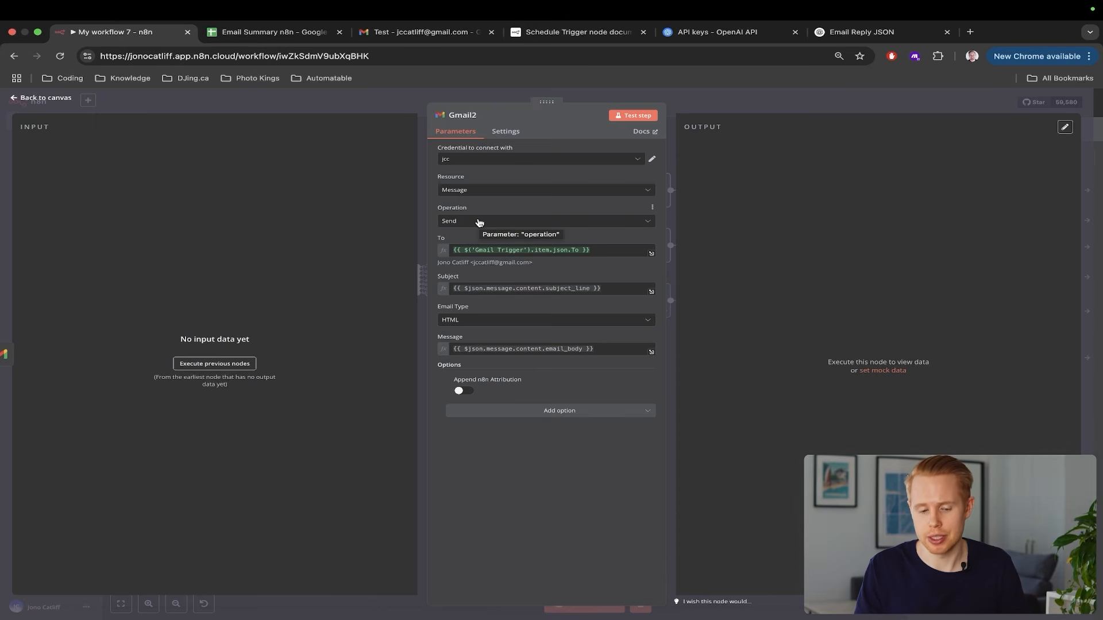
Replace Gmail2's To expression with a fixed test e-mail address
scroll(480, 223, up, 5)
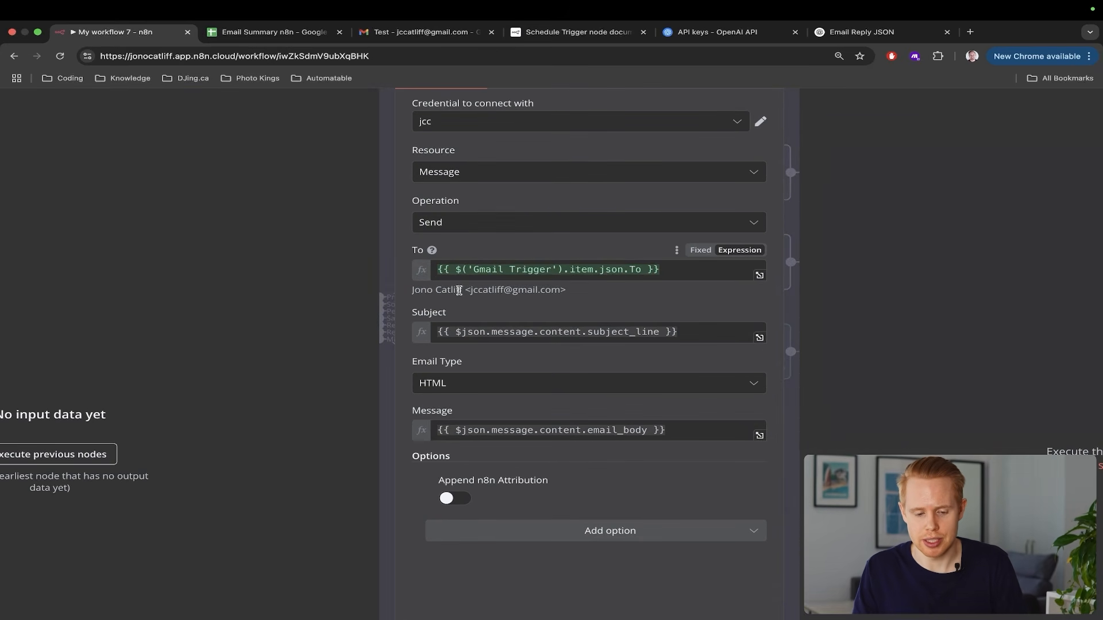
scroll(608, 287, down, 5)
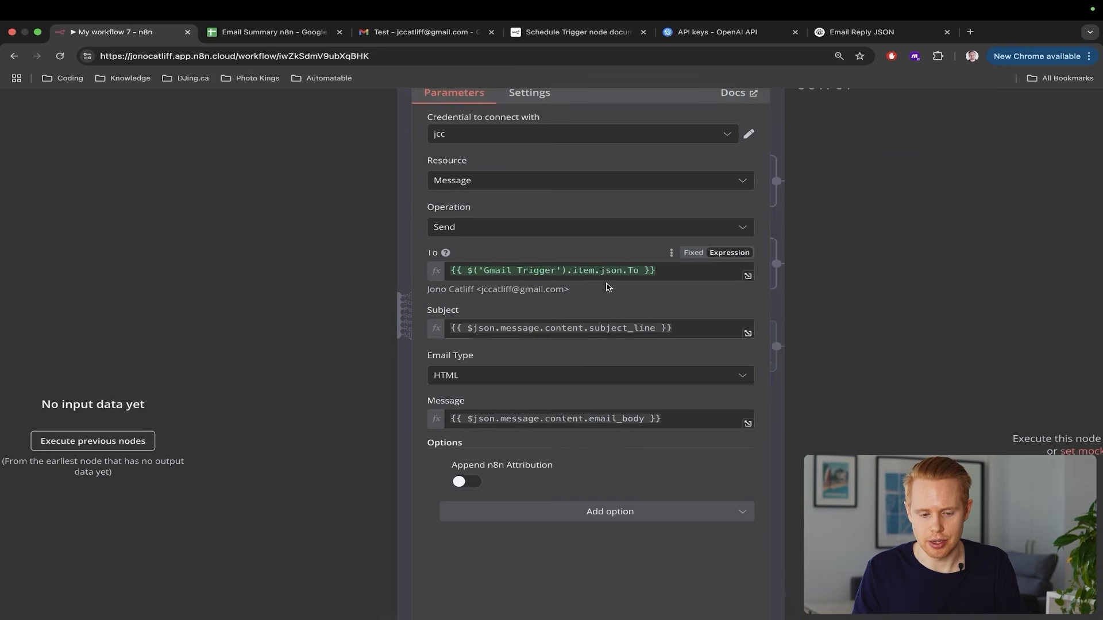
click(605, 247)
key(ctrl+a)
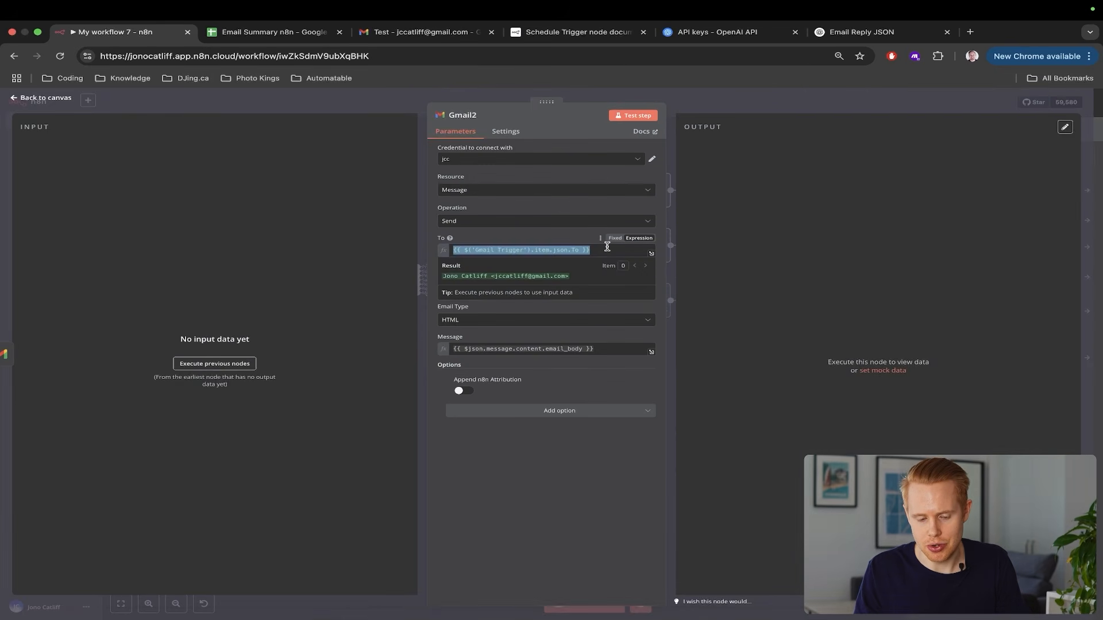
key(BackSpace)
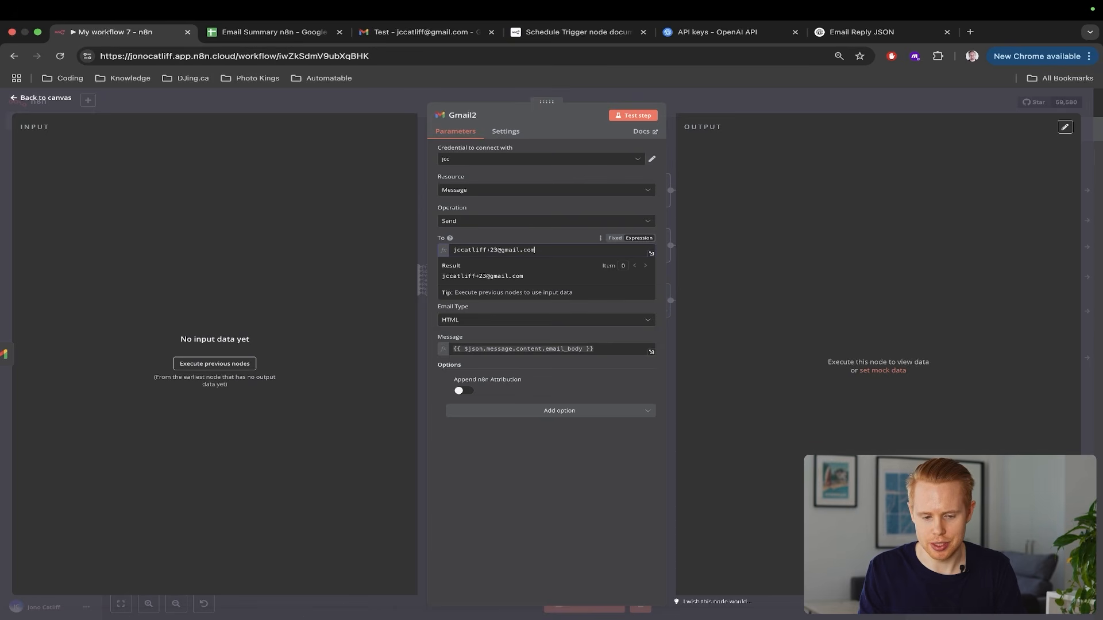
click(804, 291)
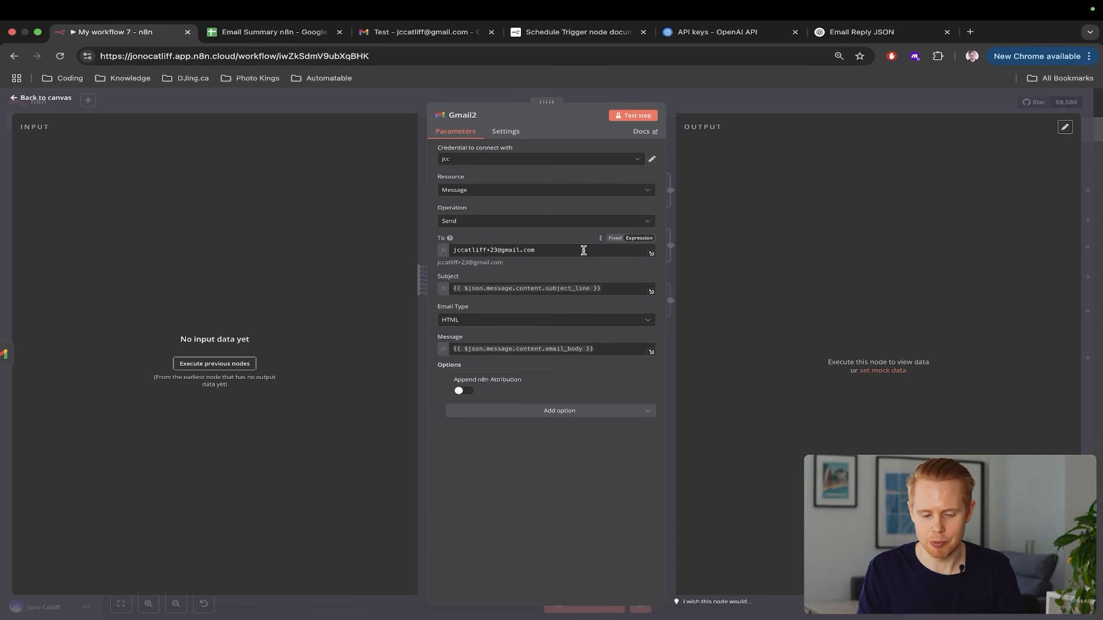
Prefix Gmail2's Subject with 'FORWARDED:'
scroll(583, 250, up, 5)
click(621, 319)
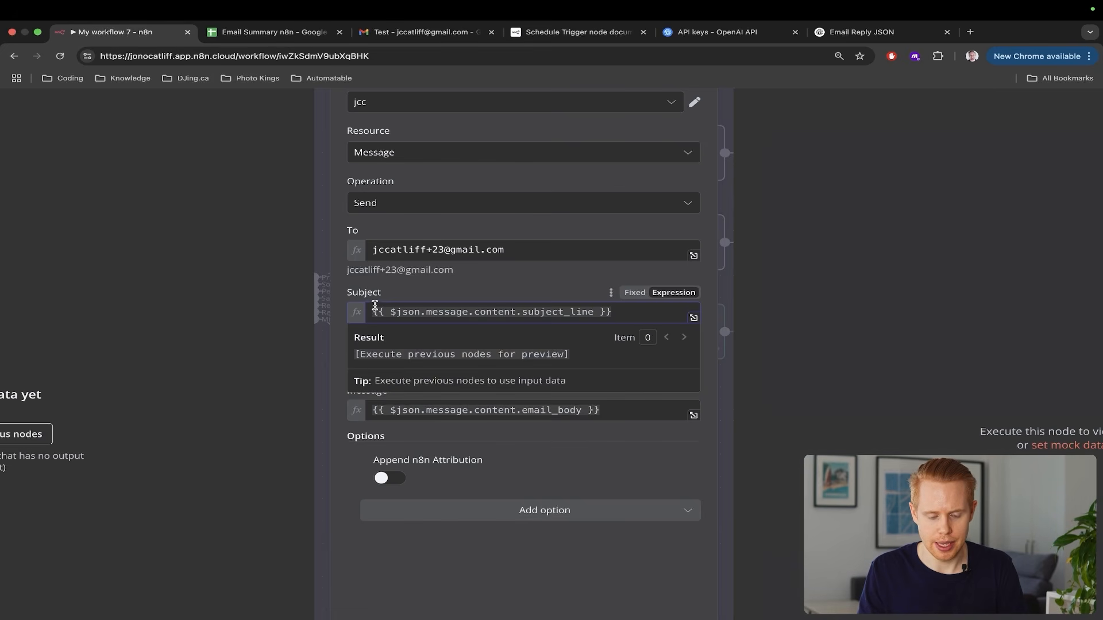
text(FORWARDED)
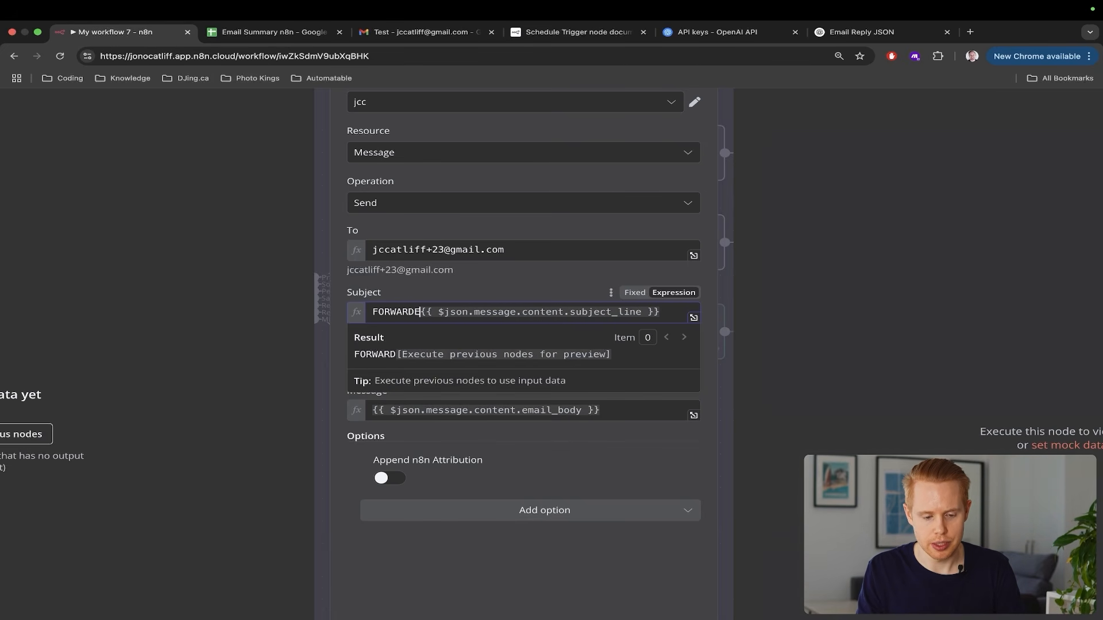
text(:)
drag(438, 312, 373, 312)
key(ctrl+c)
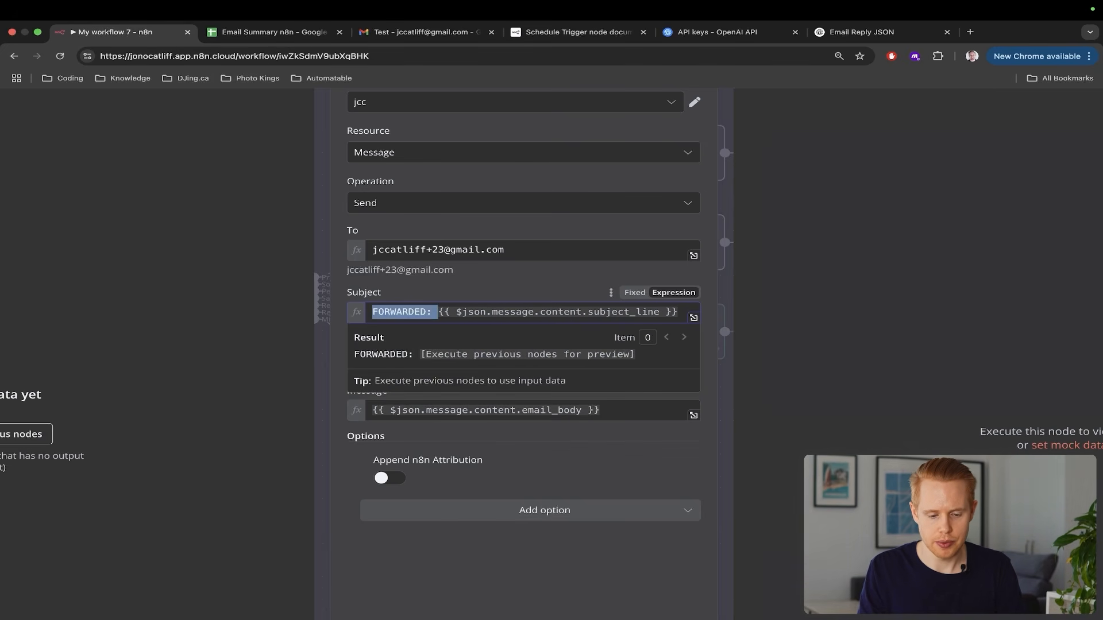
click(409, 291)
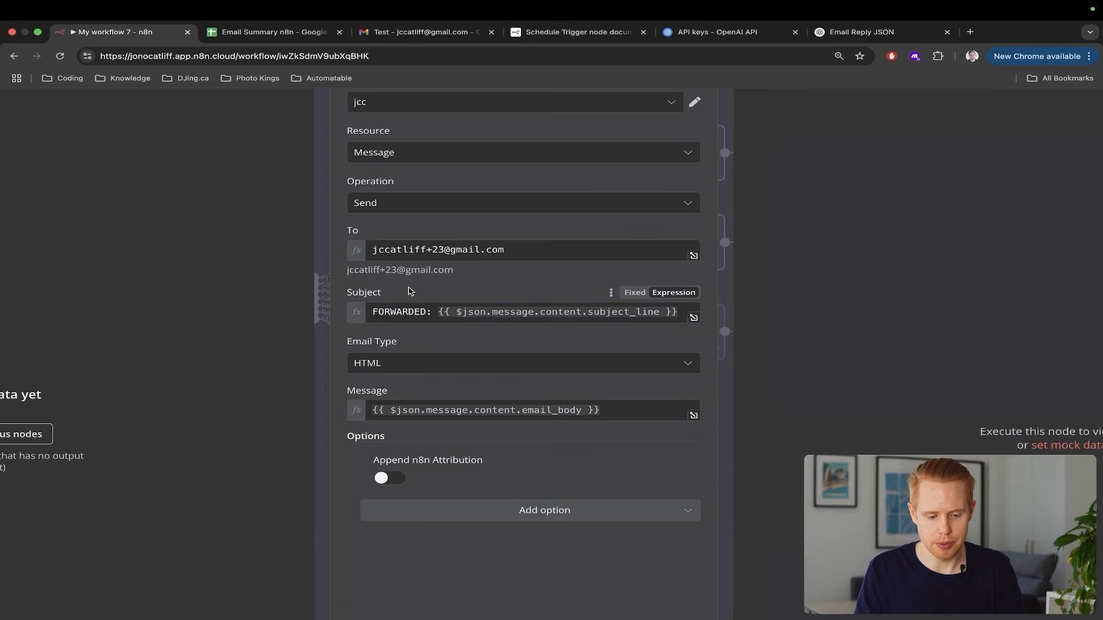
Prefix Gmail2's Message with 'FORWARDED:' as well
click(372, 410)
key(ctrl+v)
scroll(494, 401, down, 5)
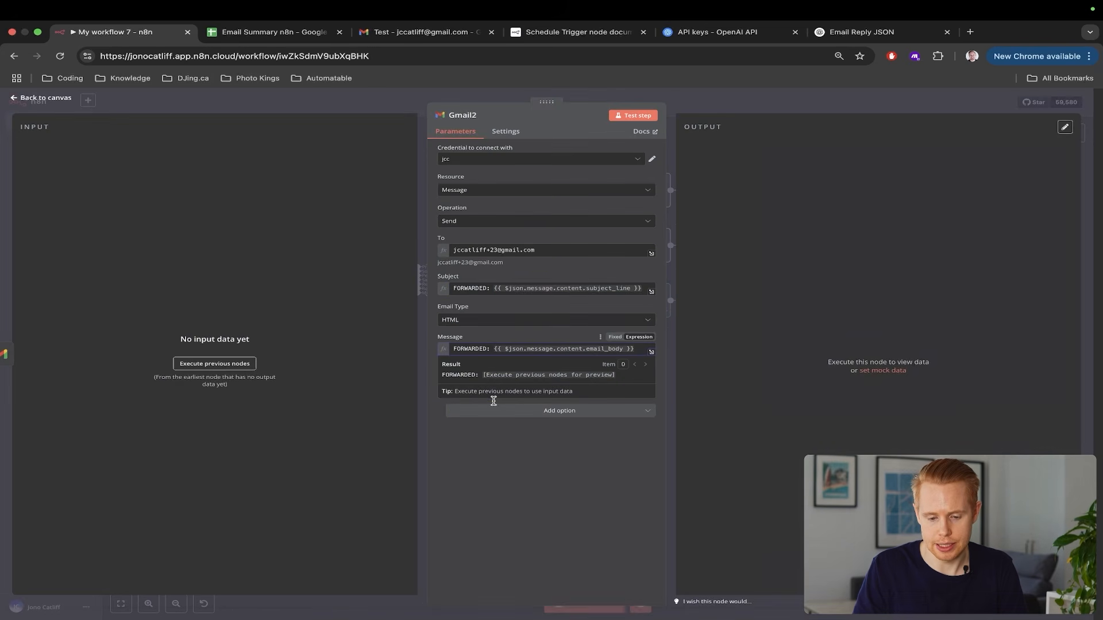
click(1093, 301)
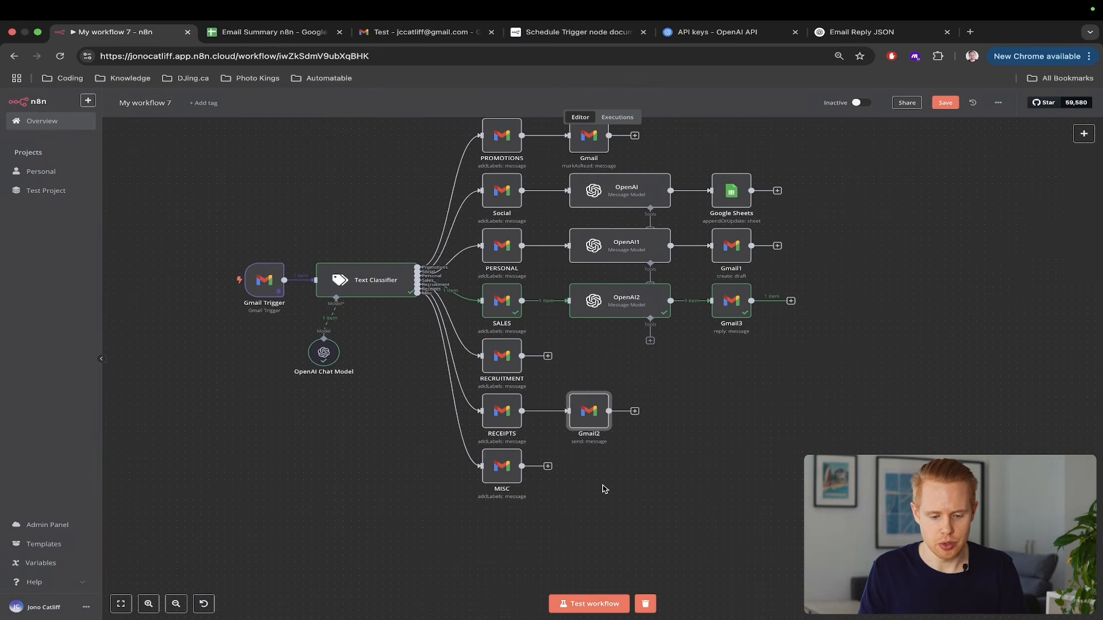
double_click(253, 279)
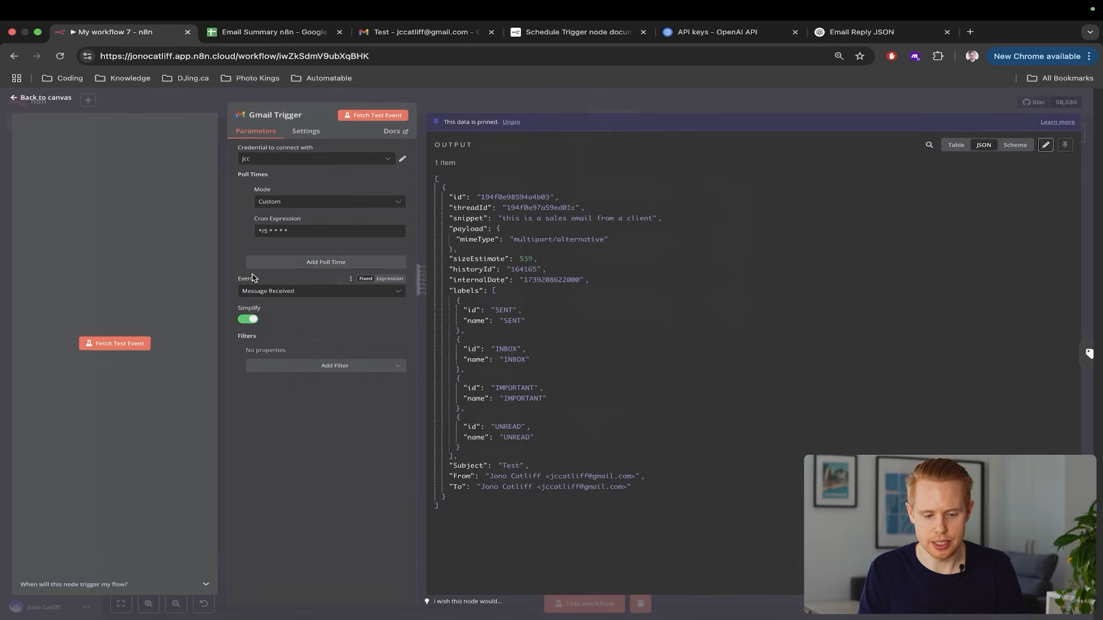
Change the pinned trigger snippet from 'sales' to 'receipt' and run a workflow test
click(1045, 146)
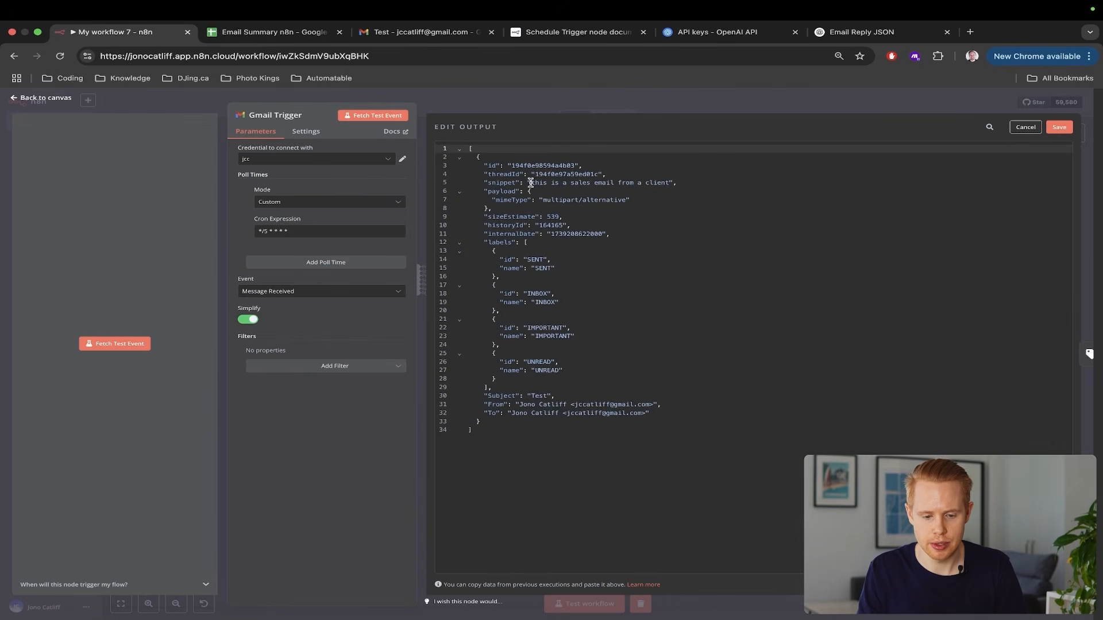
click(572, 182)
text(receipt)
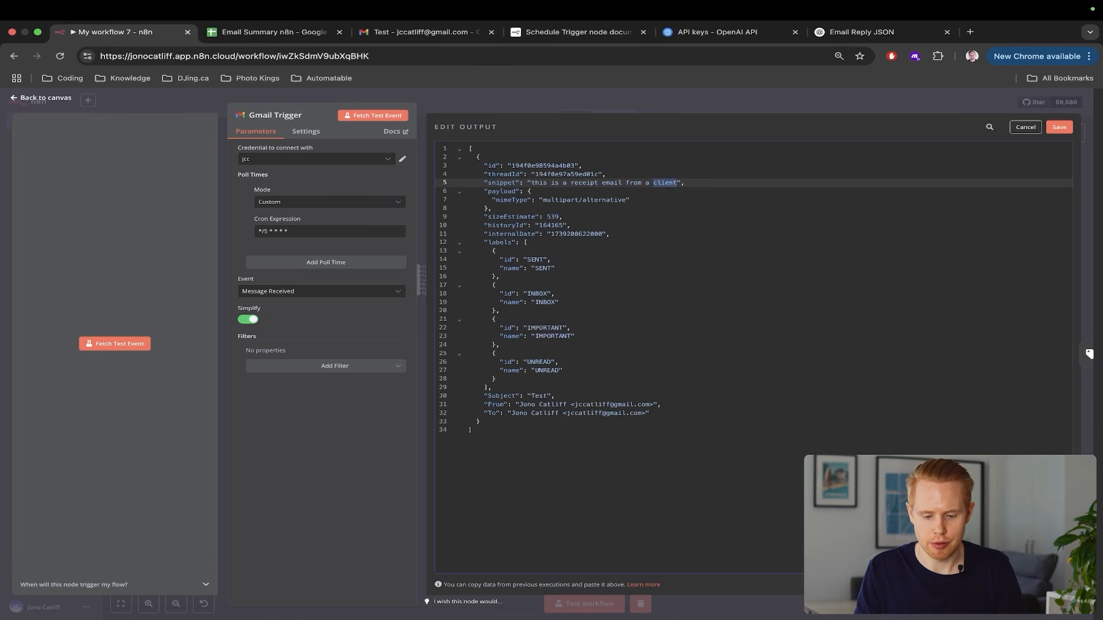
click(1059, 127)
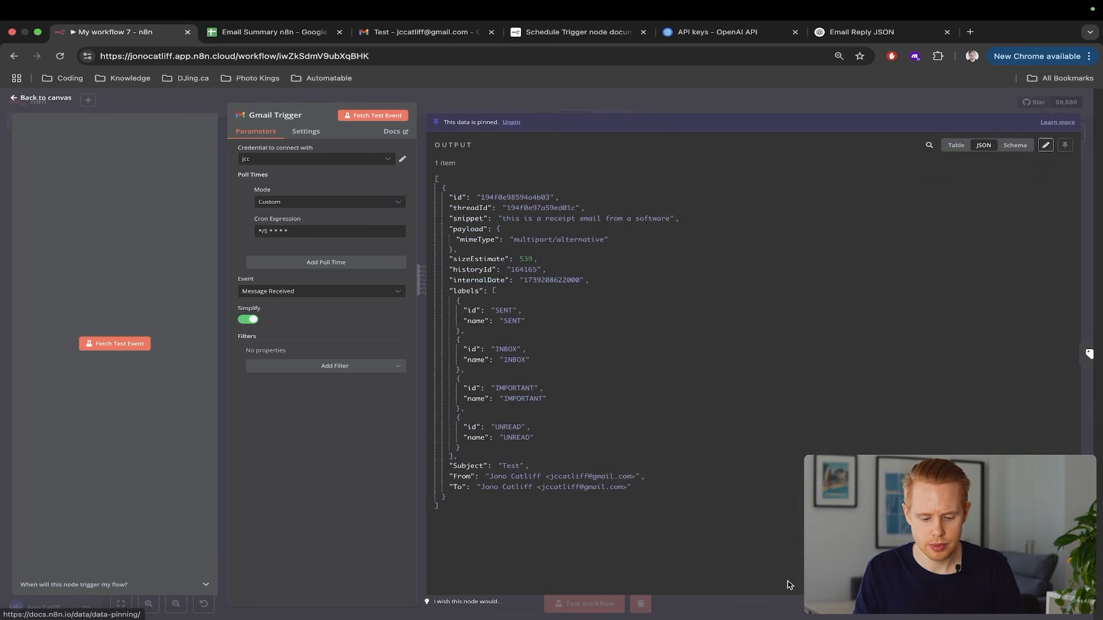
click(1091, 252)
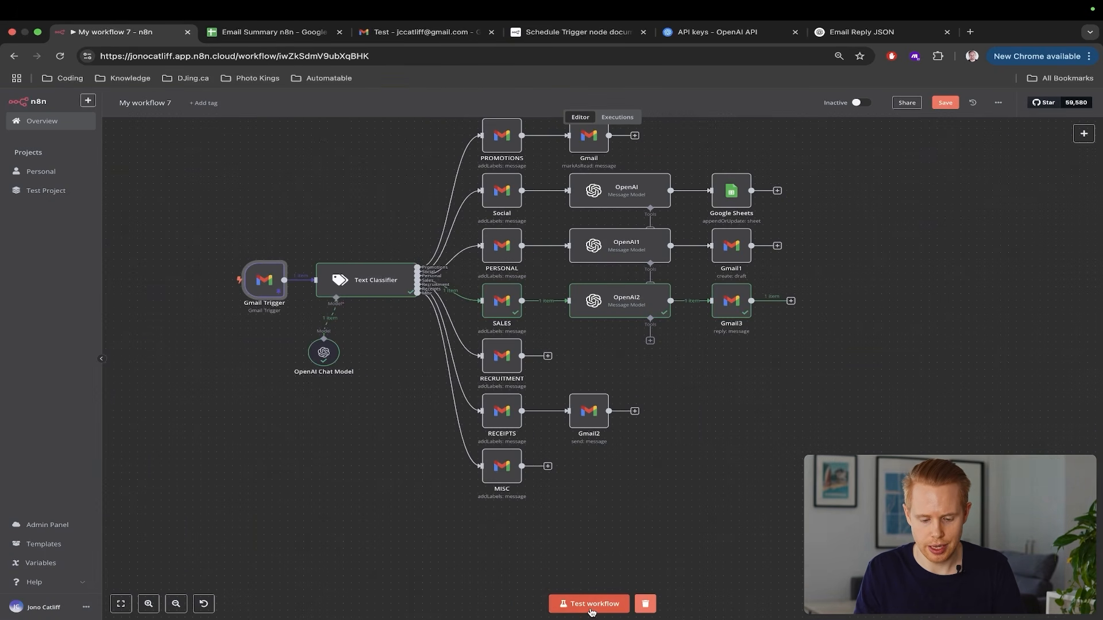
click(590, 604)
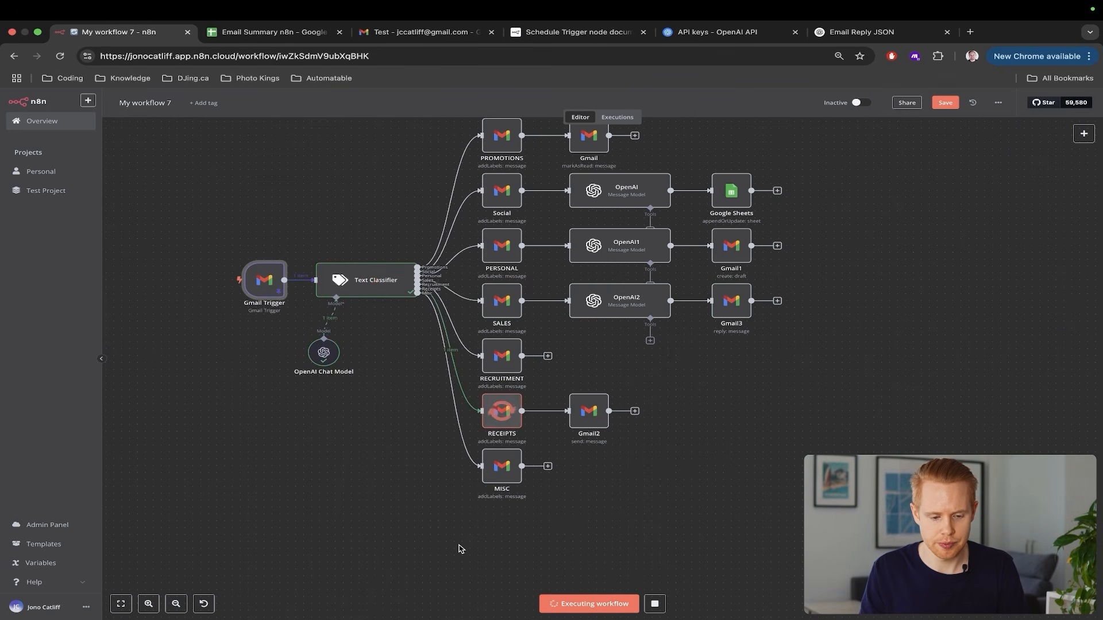
scroll(458, 546, up, 4)
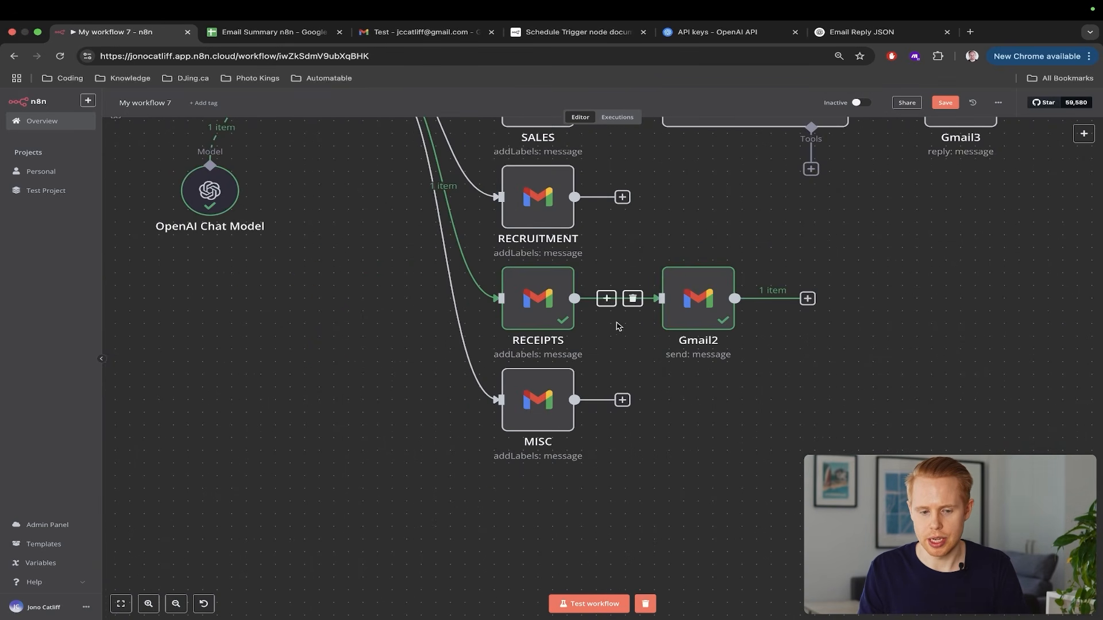
key(ctrl+Tab)
key(ctrl+Tab)
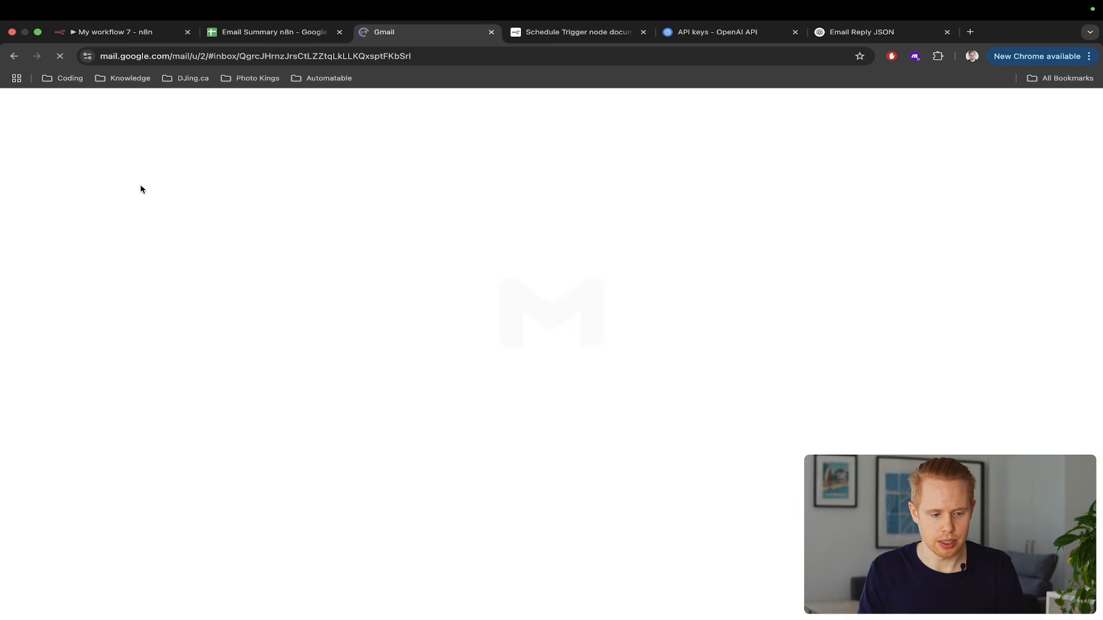
Open the new FORWARDED: email in the Gmail inbox, check its body, then return to n8n
click(57, 182)
click(387, 194)
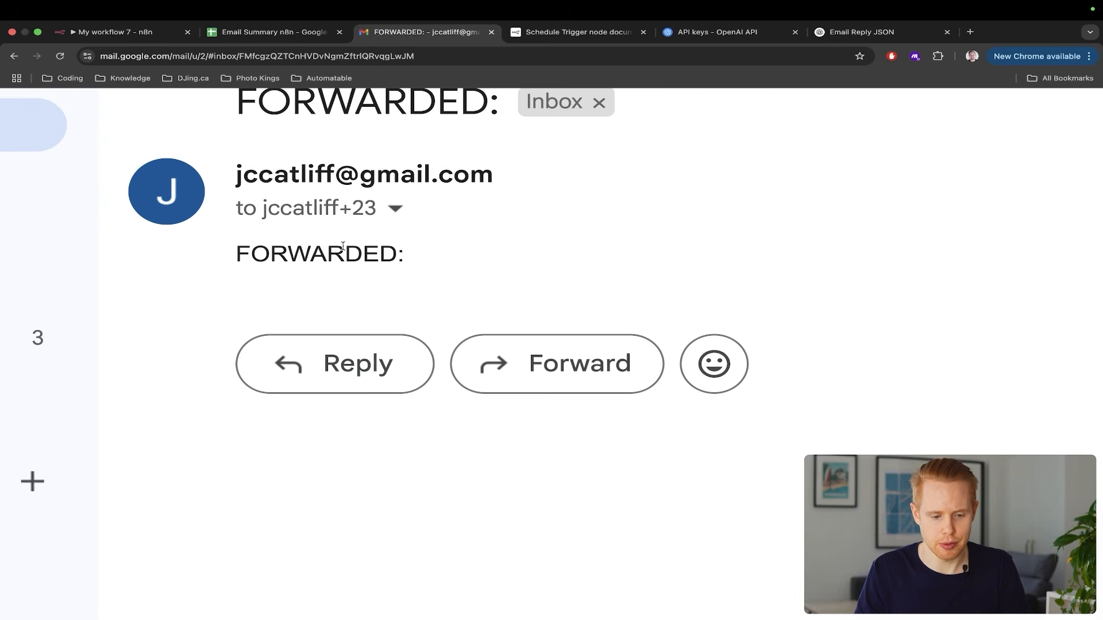
double_click(247, 223)
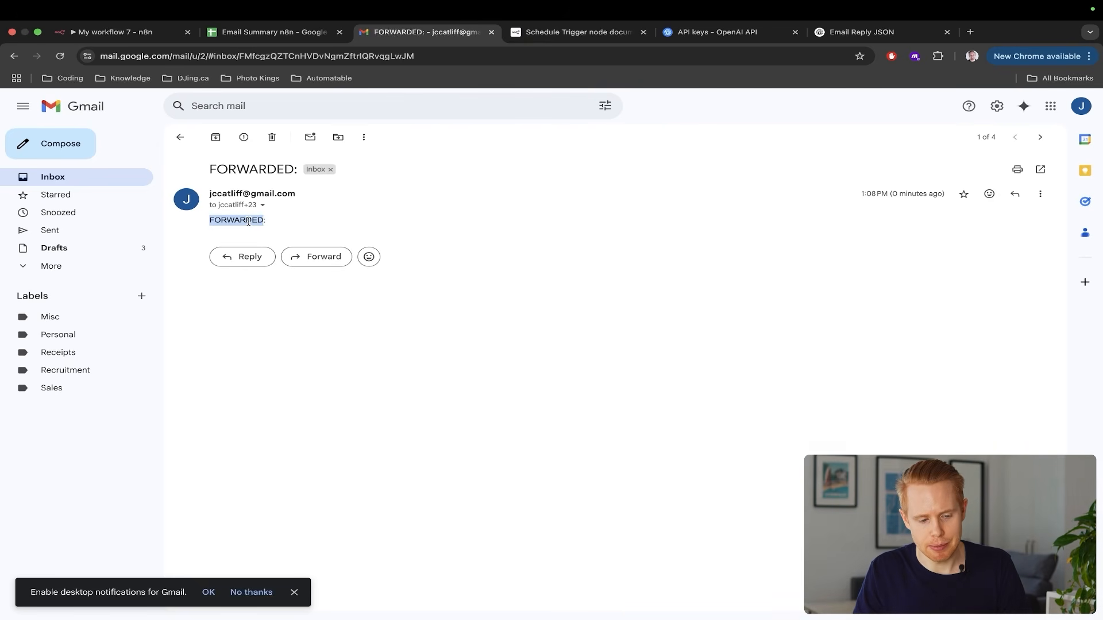
click(113, 32)
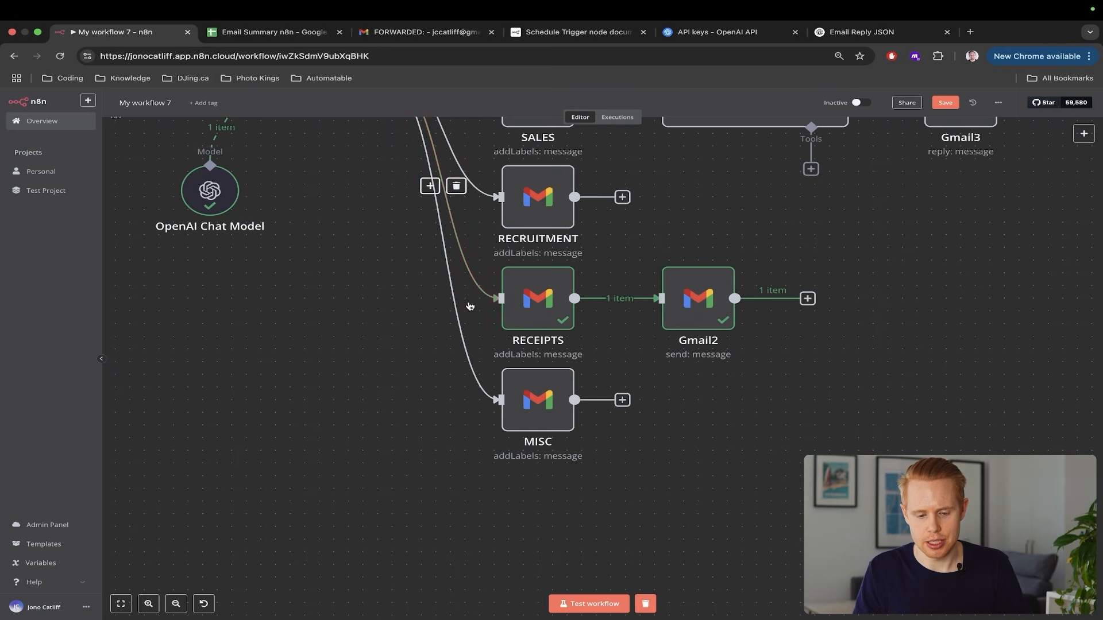
Replace Gmail2's subject expression with the trigger email's Subject
click(699, 290)
double_click(699, 290)
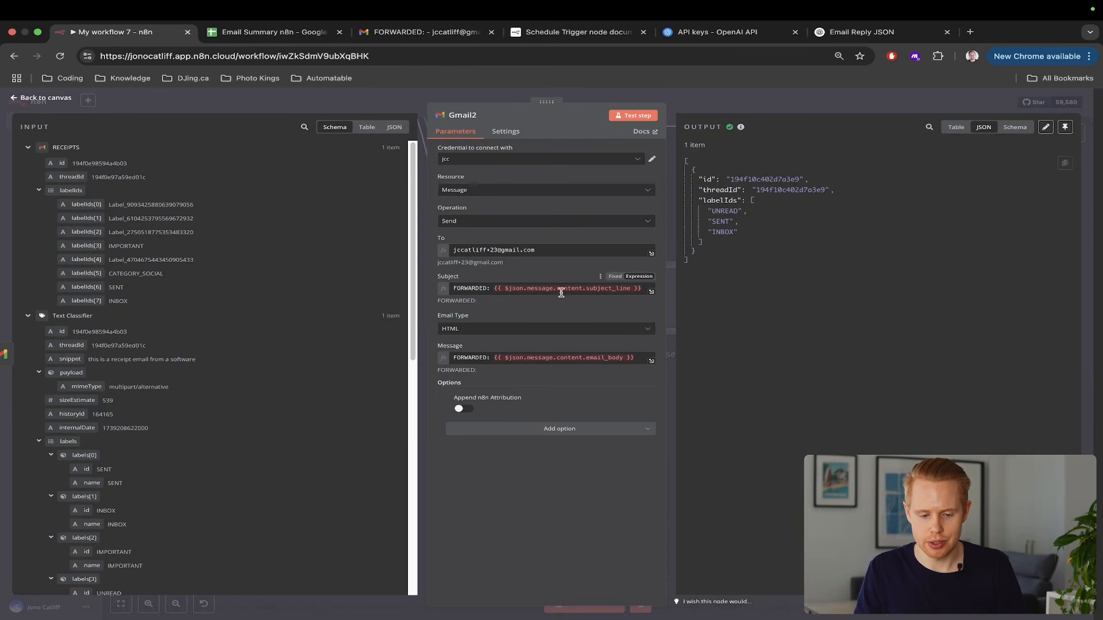
click(493, 289)
key(shift+End)
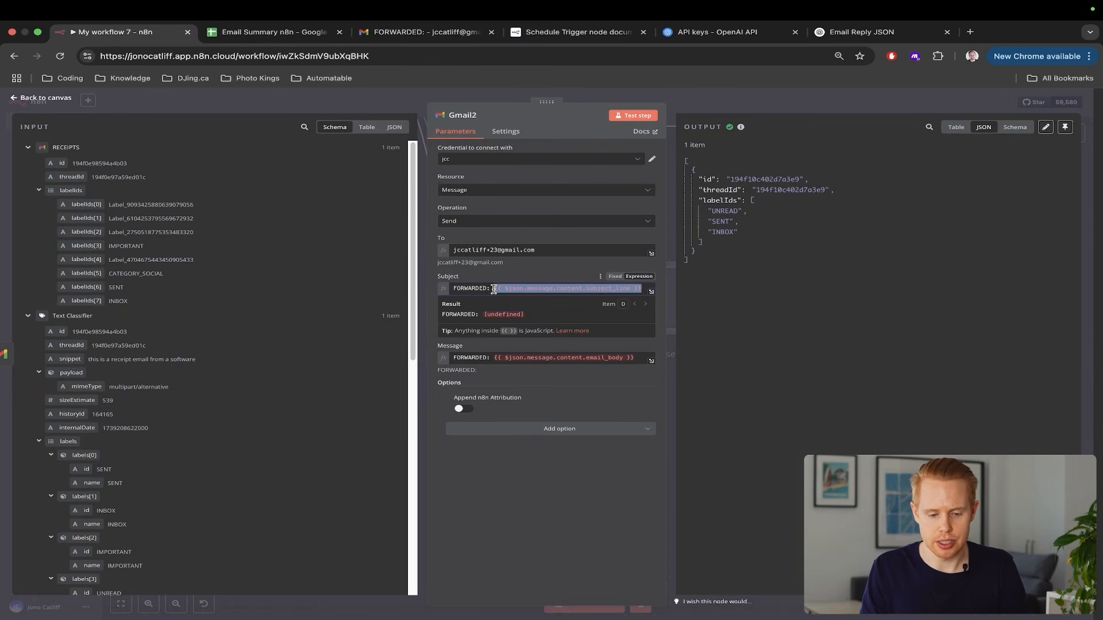
key(BackSpace)
scroll(158, 322, down, 7)
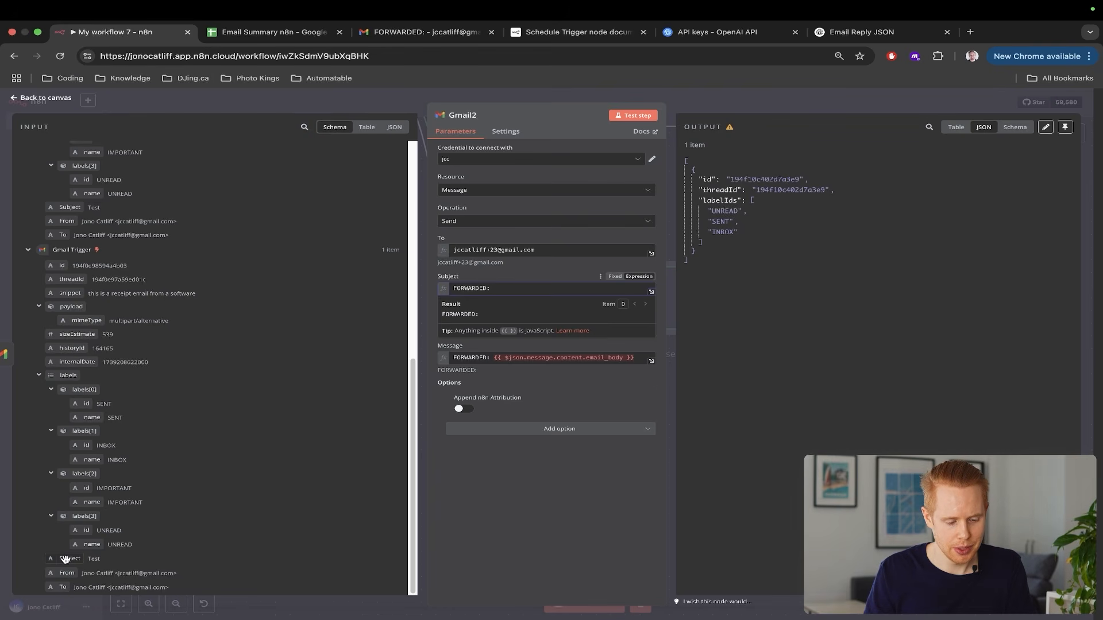
drag(70, 558, 511, 289)
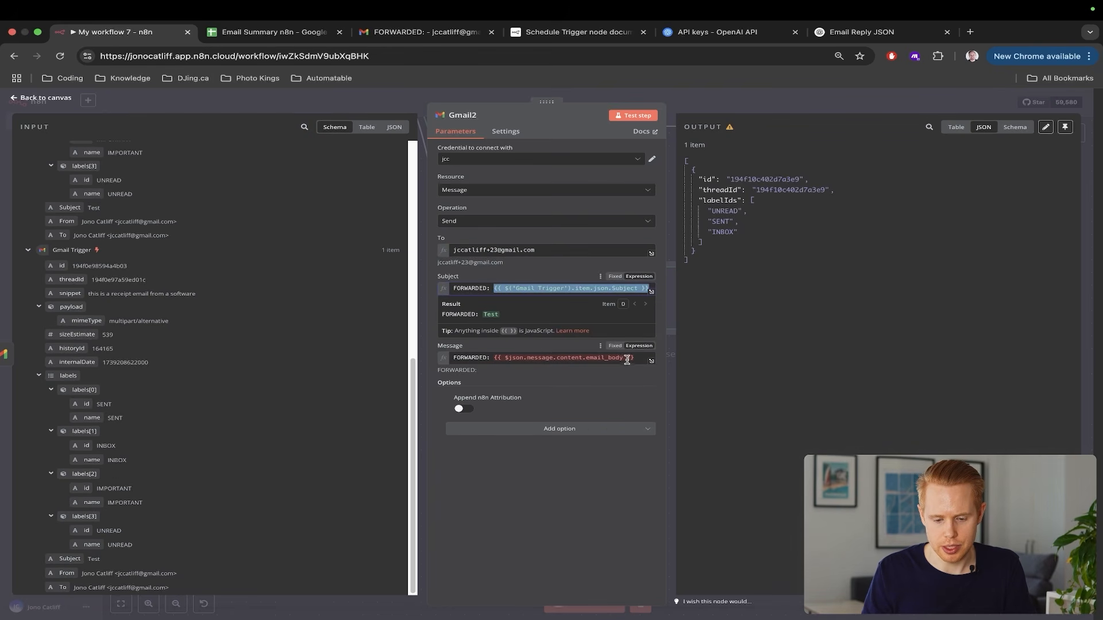
Replace Gmail2's message expression with the trigger email's snippet
click(489, 357)
key(shift+End)
key(BackSpace)
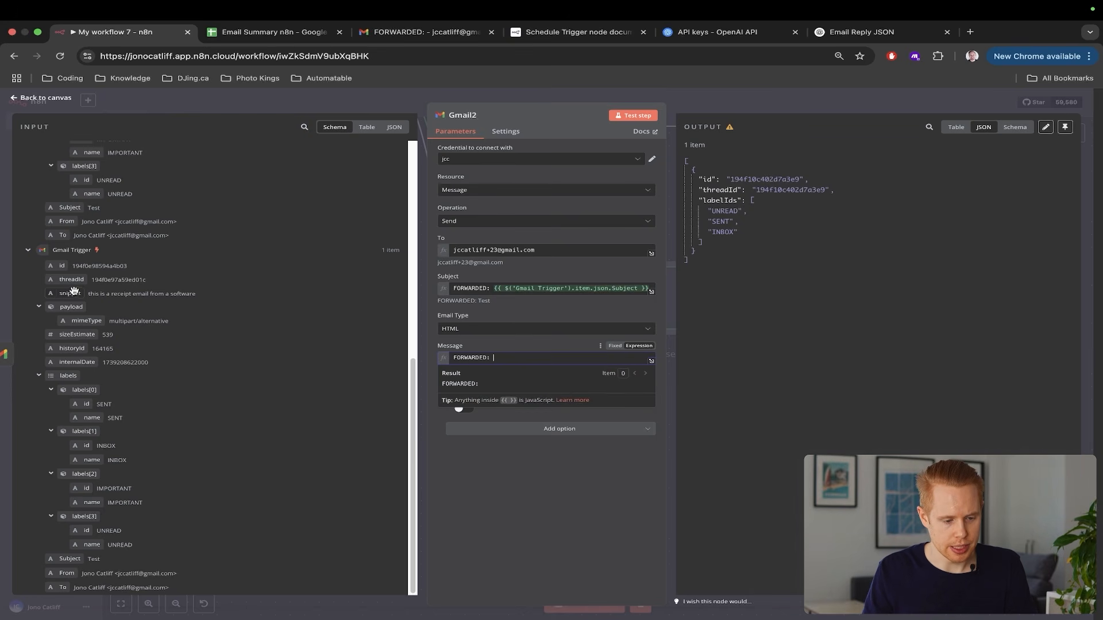
drag(69, 293, 546, 357)
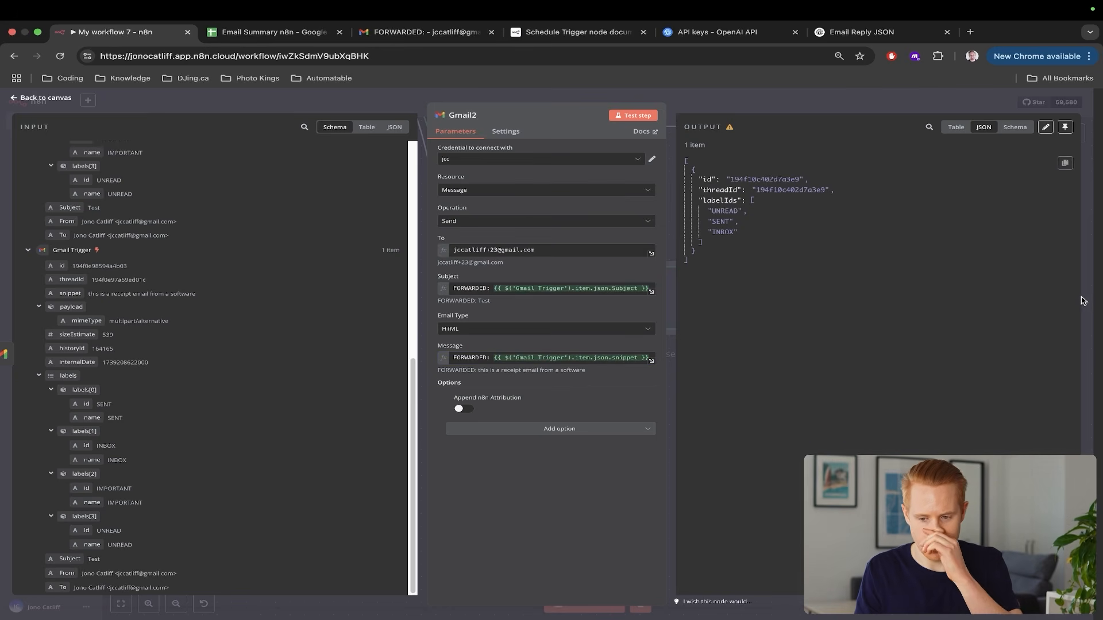
Run Test workflow on the whole workflow, then switch to the Gmail tab
key(Escape)
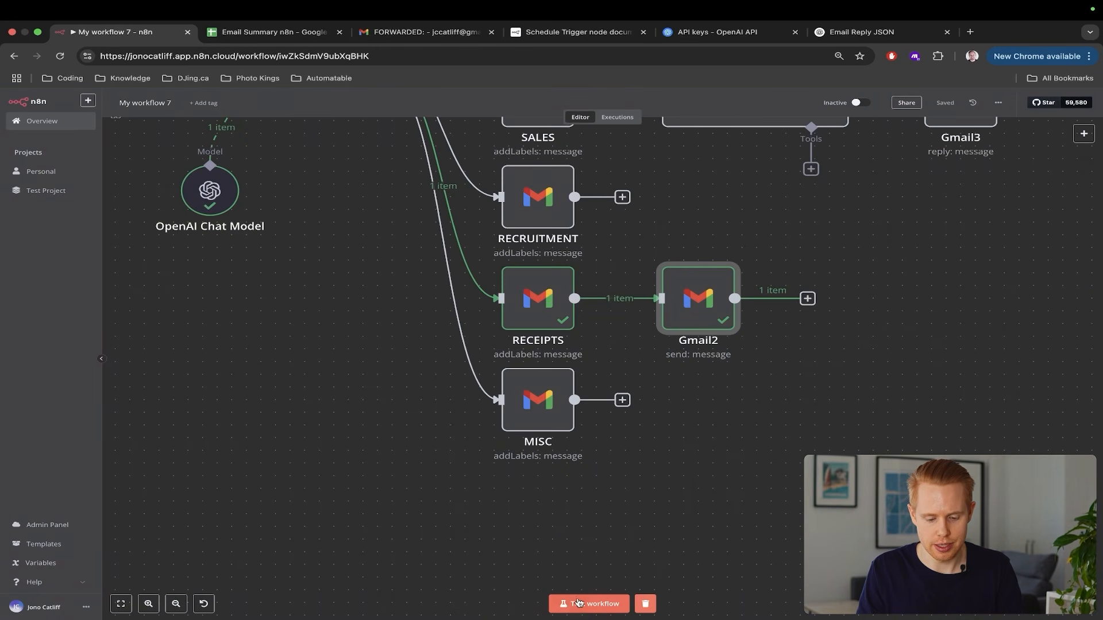
click(579, 602)
scroll(568, 554, down, 5)
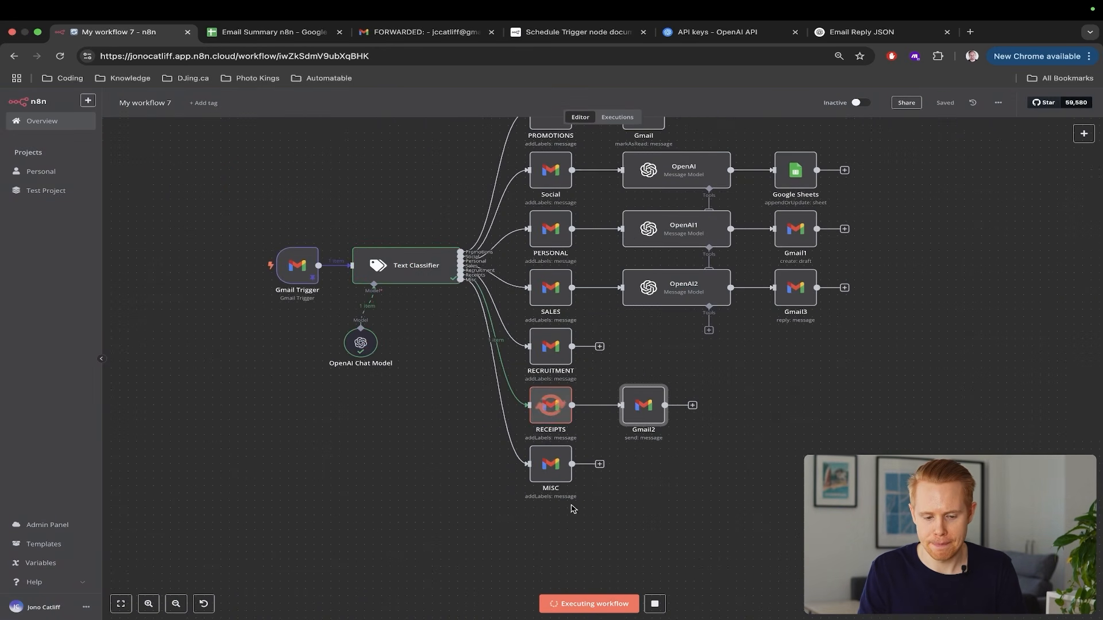
key(ctrl+Tab)
key(ctrl+Tab)
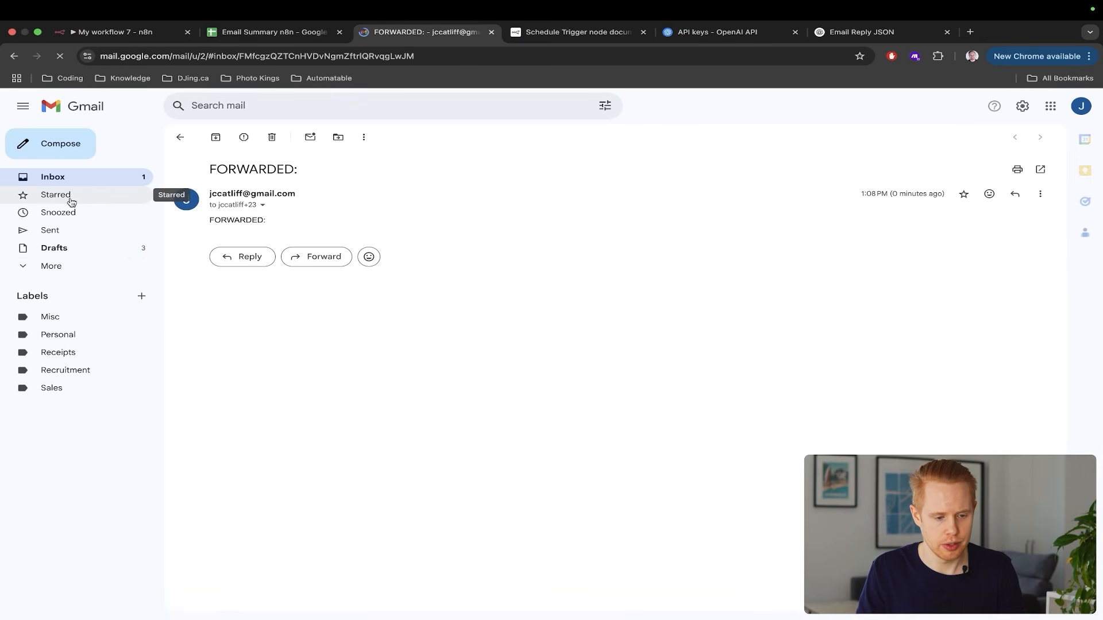
Open 'FORWARDED: Test' from the Gmail inbox, highlight its receipt snippet body, then return to n8n
click(68, 177)
click(352, 196)
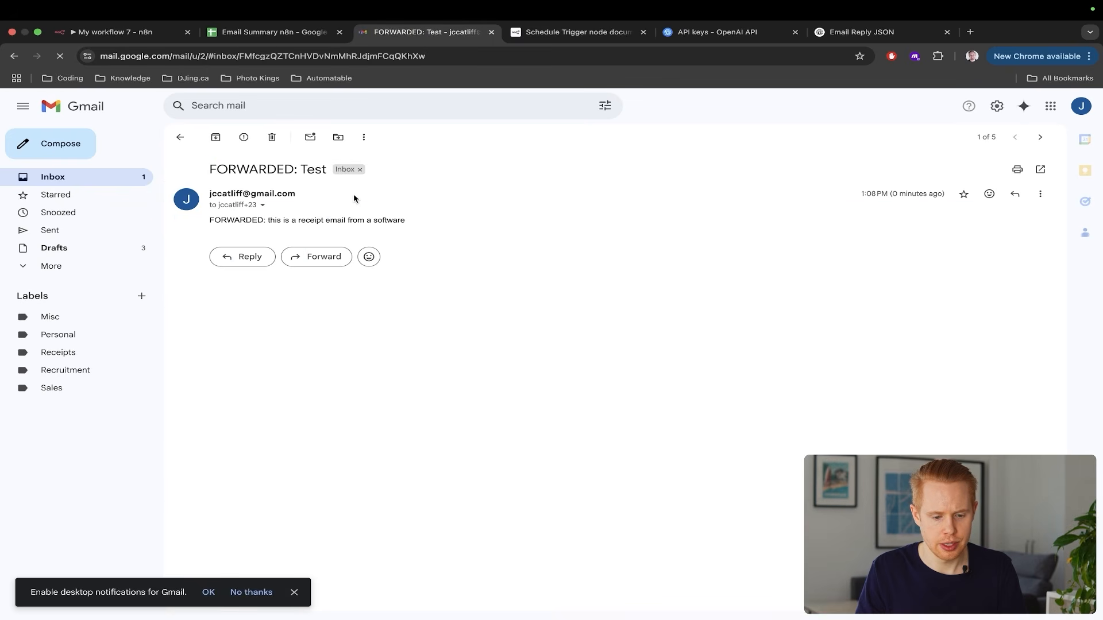
drag(265, 220, 441, 224)
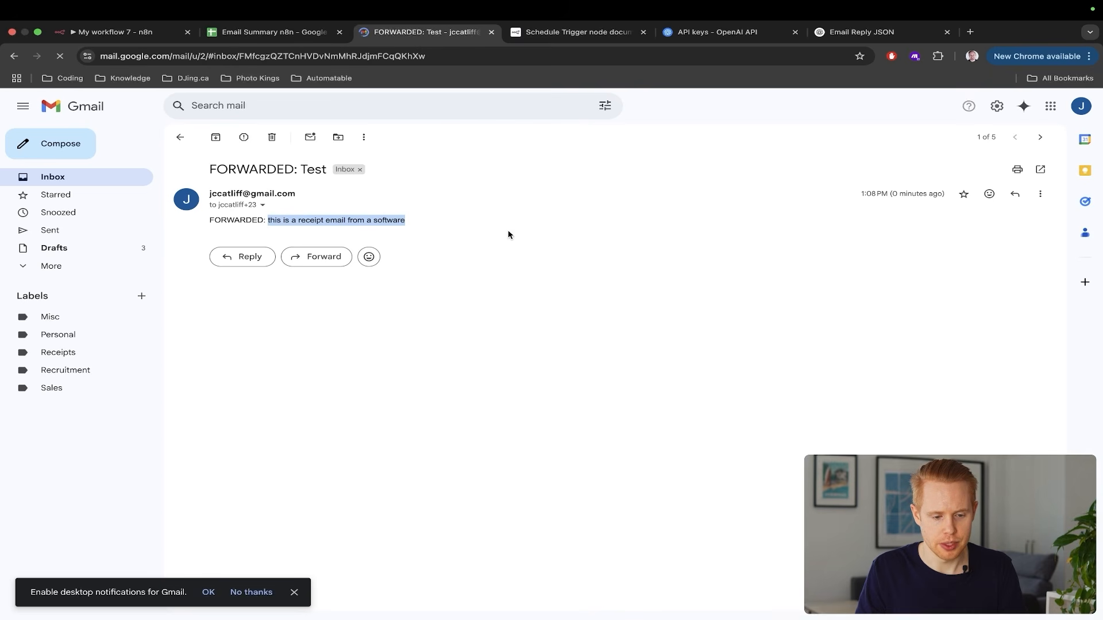
scroll(282, 209, up, 5)
scroll(239, 246, down, 5)
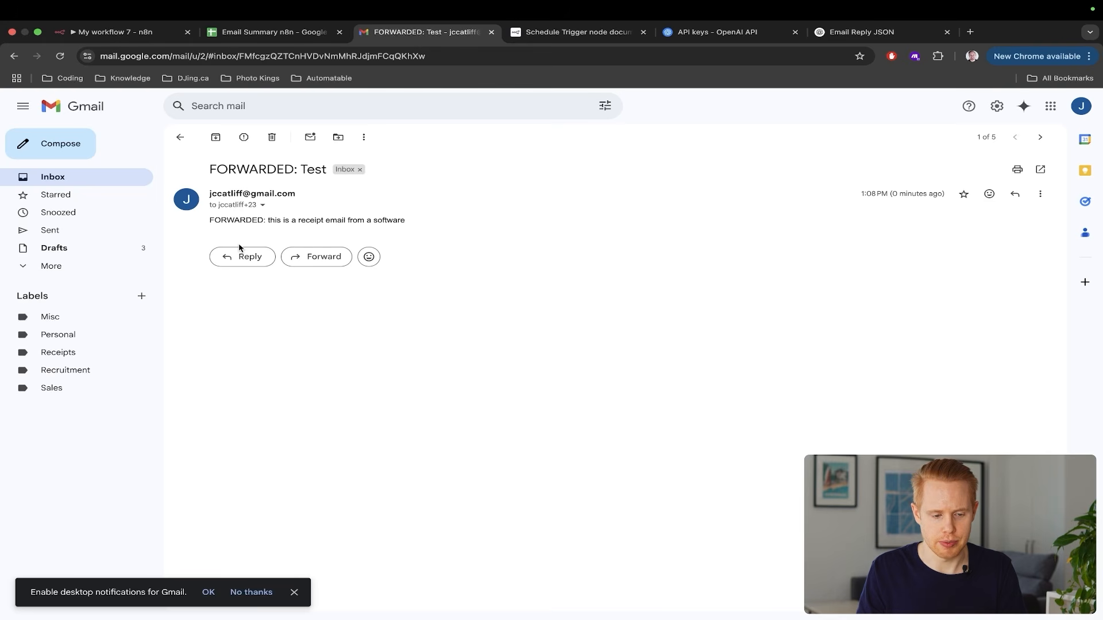
key(ctrl+shift+Tab)
key(ctrl+shift+Tab)
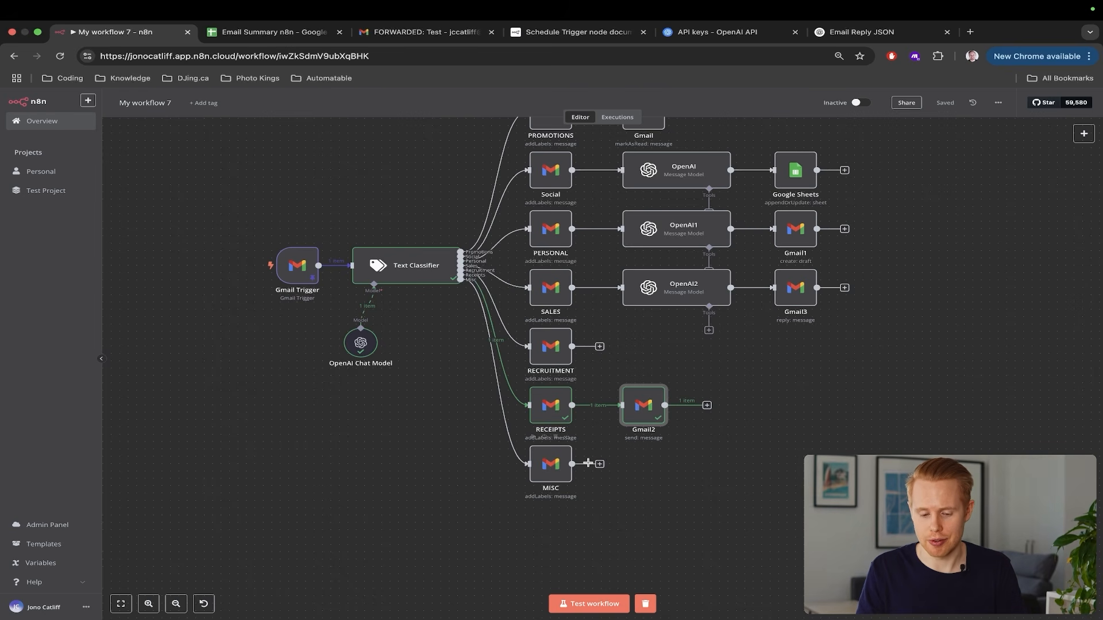
click(599, 464)
text(gmail)
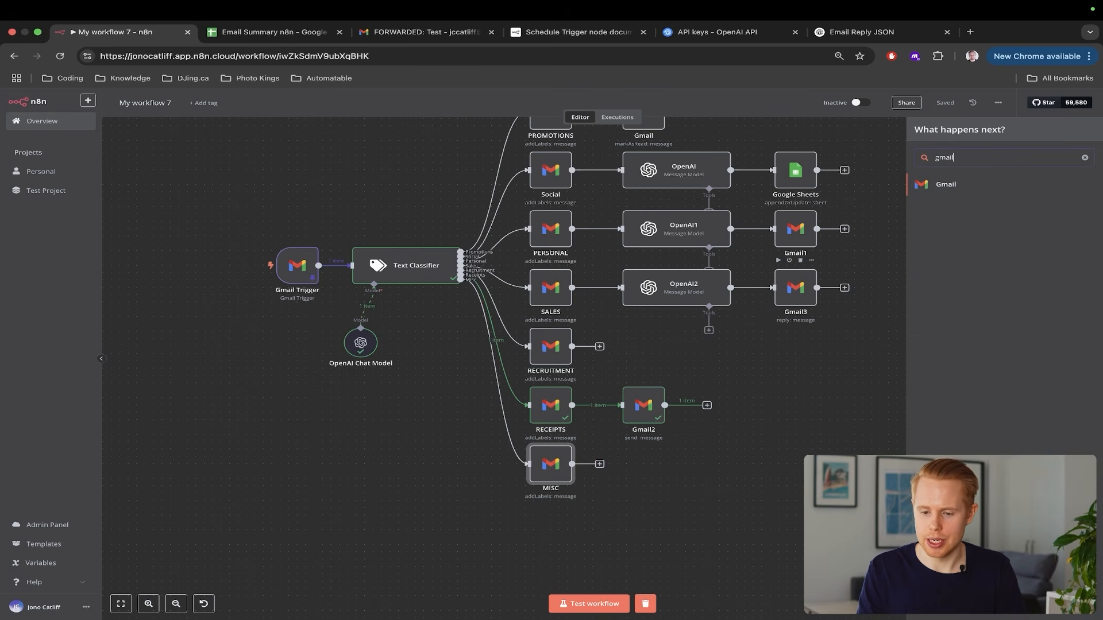
click(1023, 196)
scroll(1078, 254, up, 5)
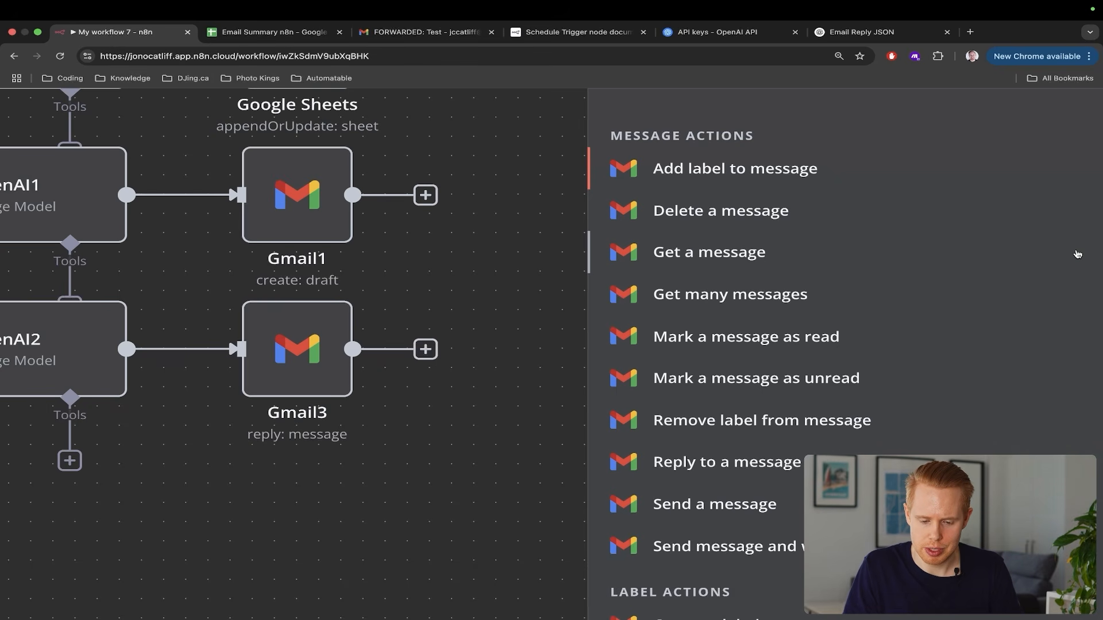
scroll(1078, 255, down, 5)
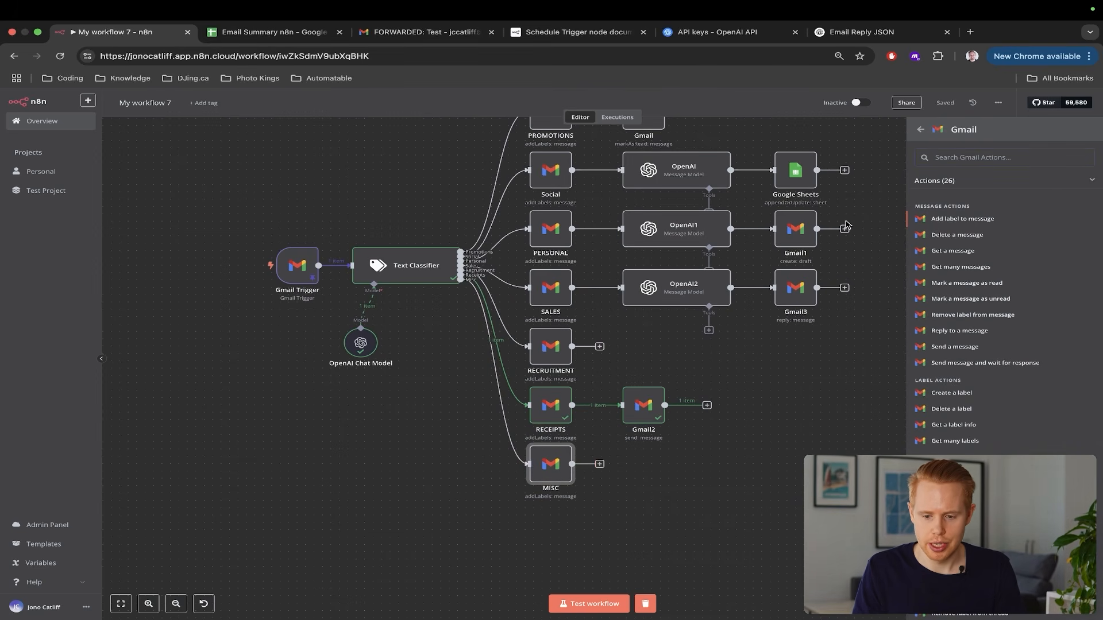
click(921, 129)
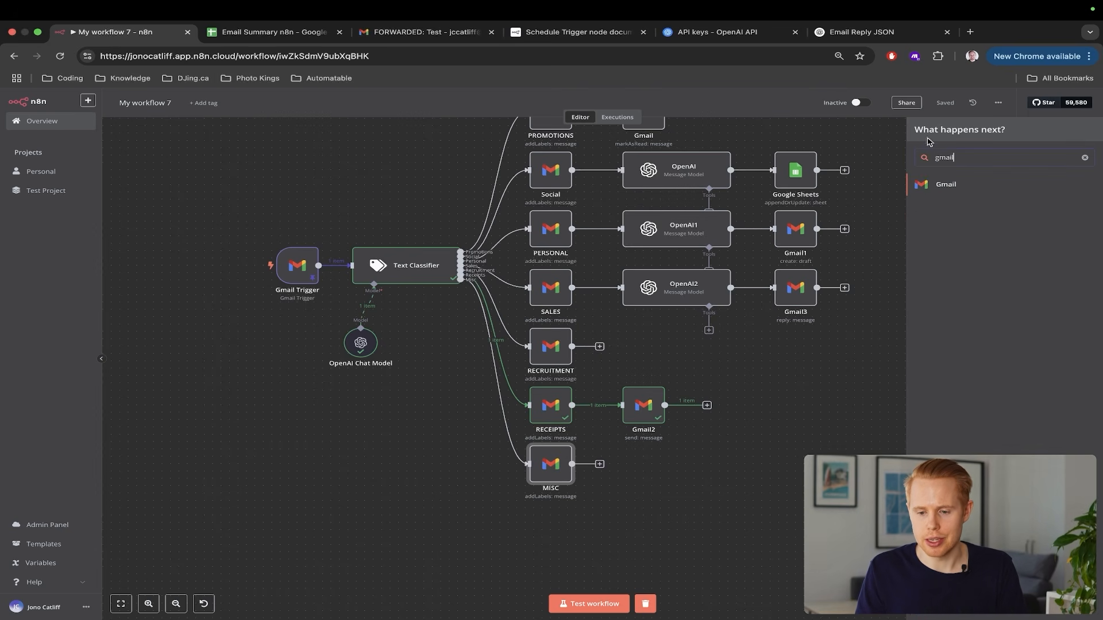
double_click(947, 160)
text(telegram)
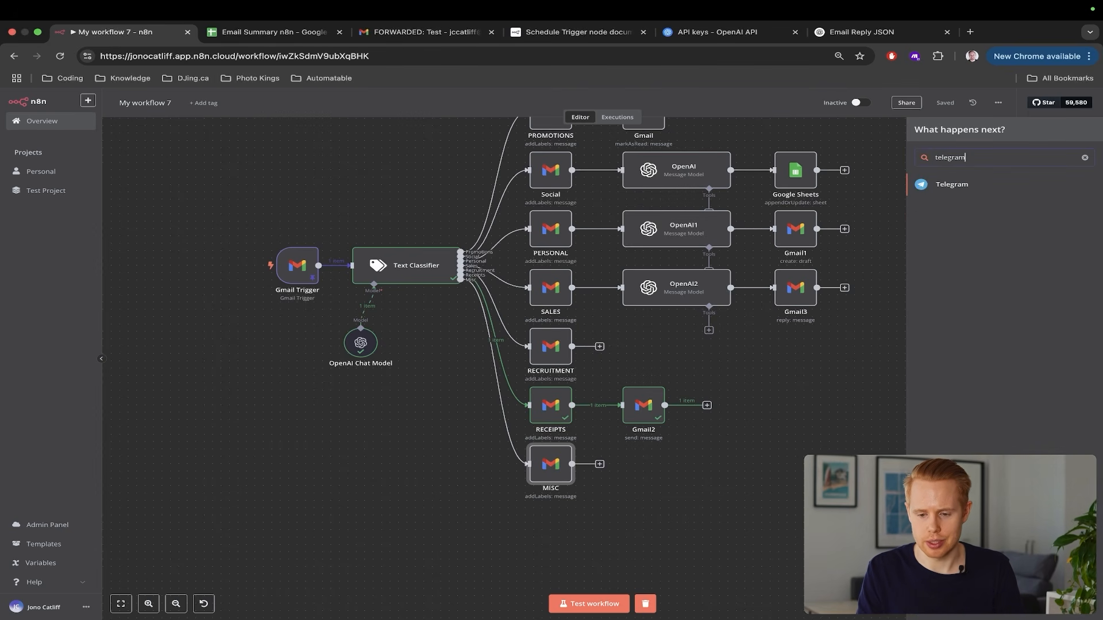
key(ctrl+a)
text(twilio)
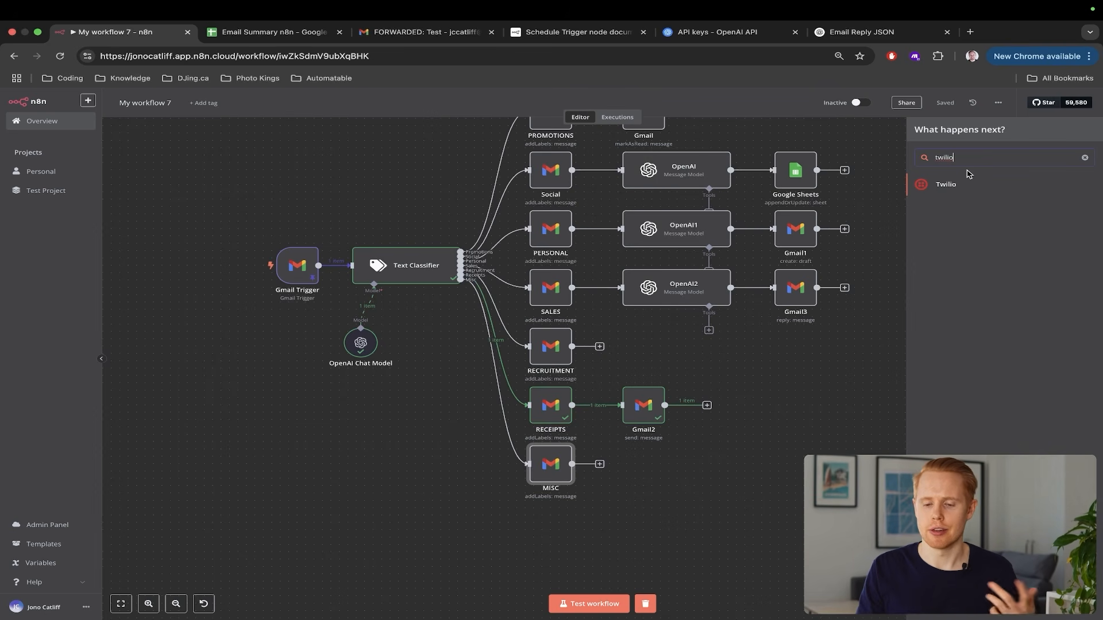
click(883, 162)
scroll(804, 274, up, 3)
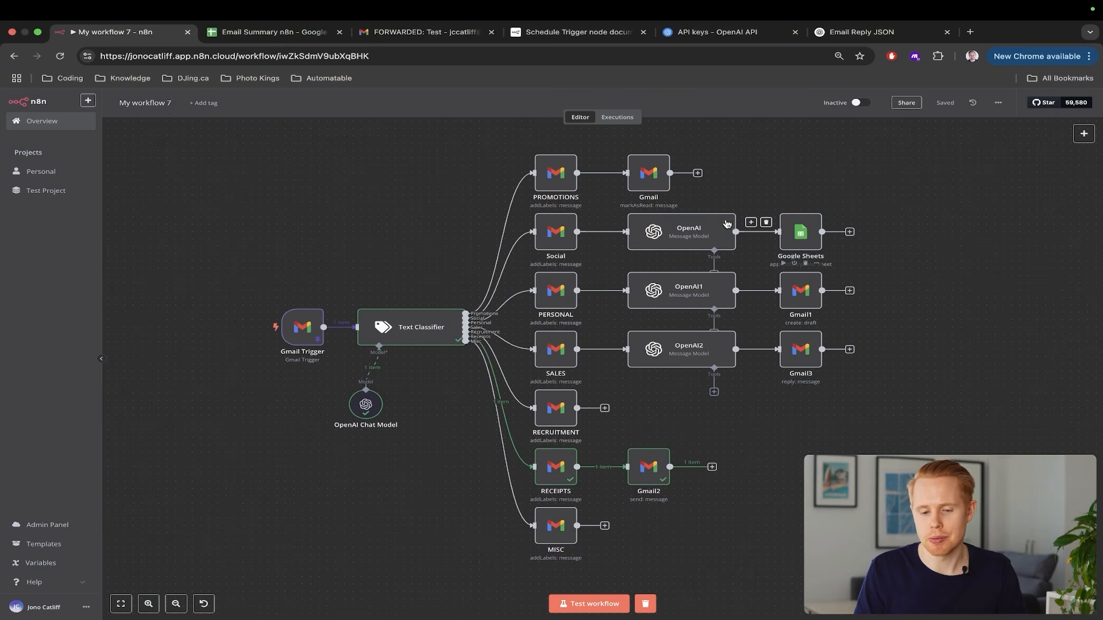
Select the PROMOTIONS Gmail node, then the Social and PERSONAL branch chains in turn
drag(641, 182, 619, 196)
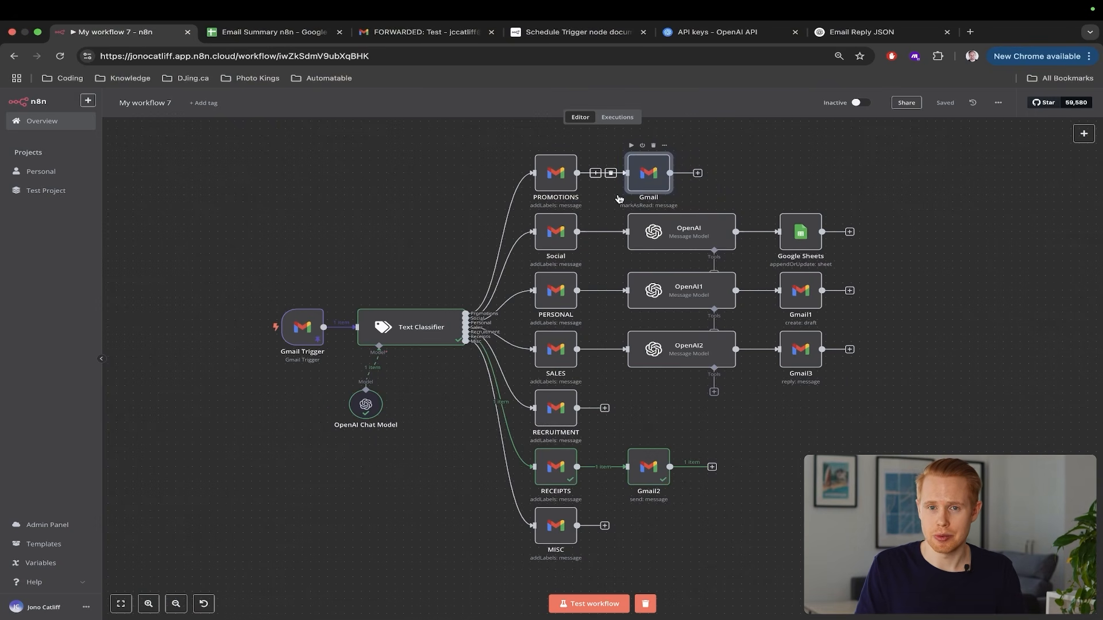
drag(810, 206, 568, 253)
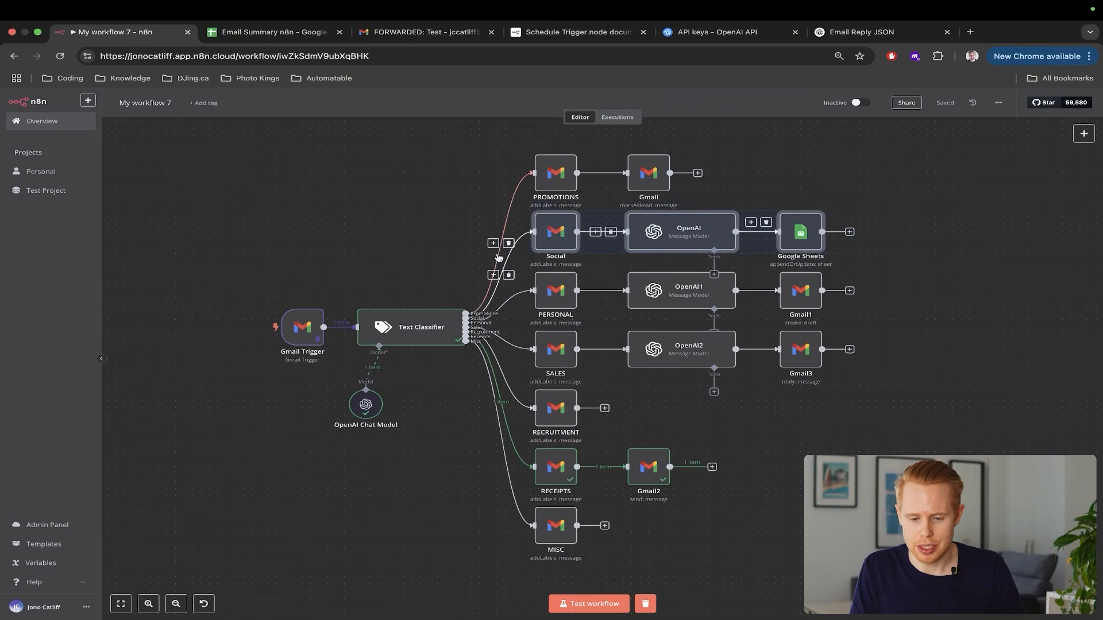
drag(915, 248, 509, 320)
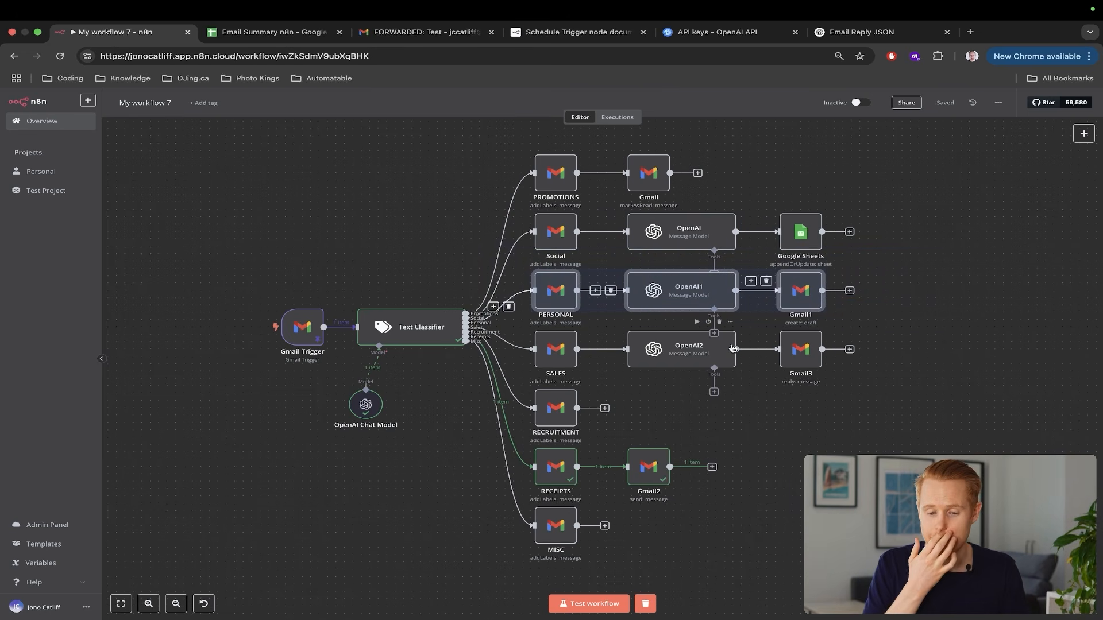
click(949, 320)
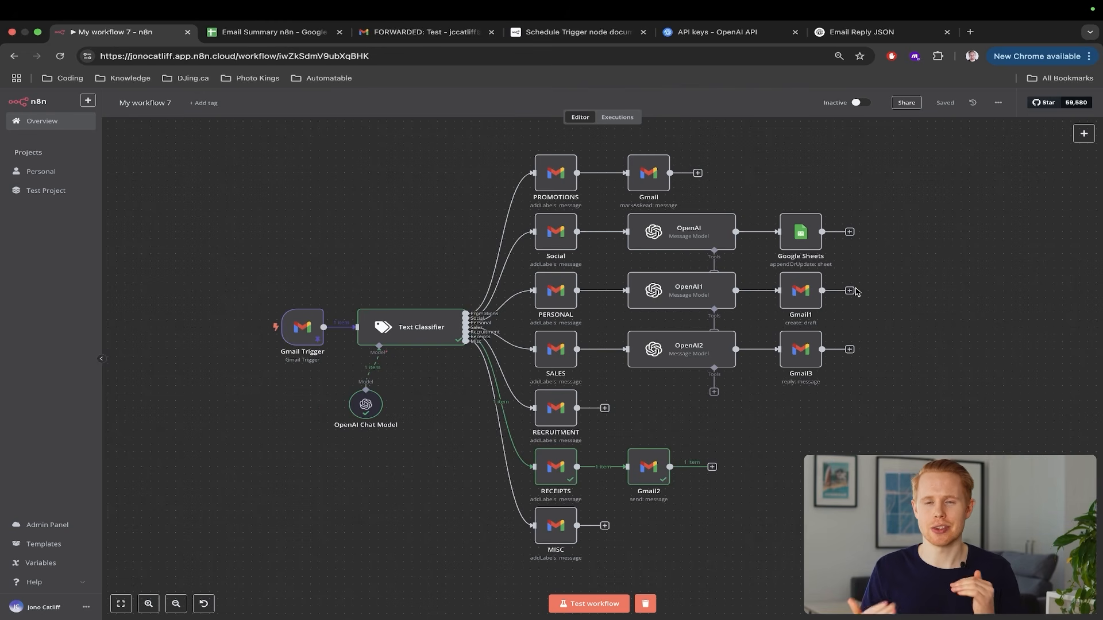
Select the SALES chain and the MISC node, then switch to the Gmail tab
drag(903, 313, 517, 393)
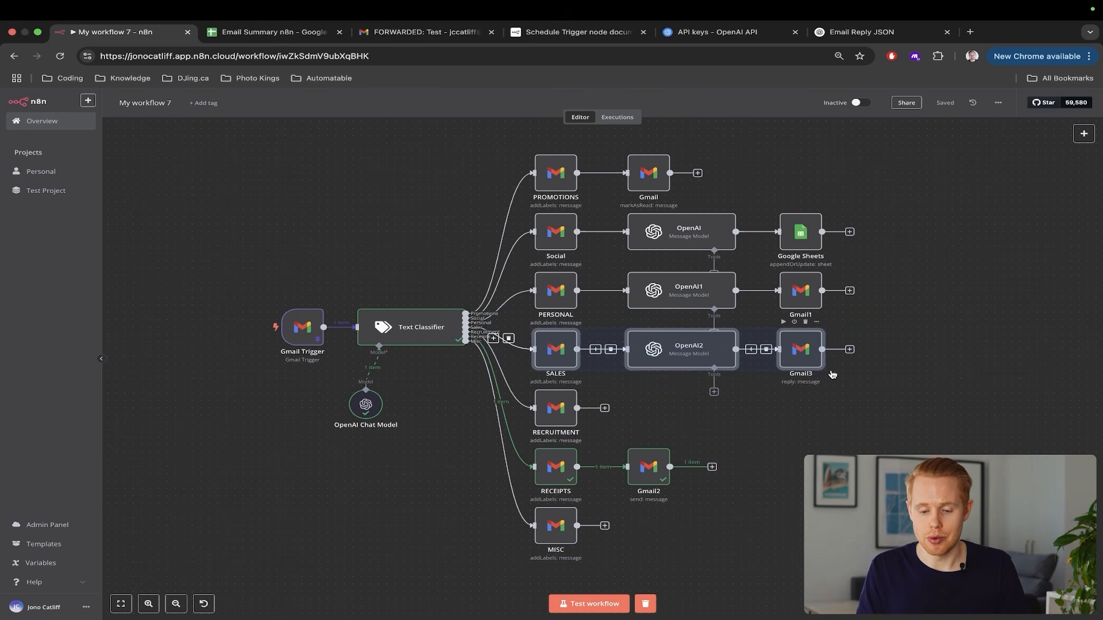
click(848, 399)
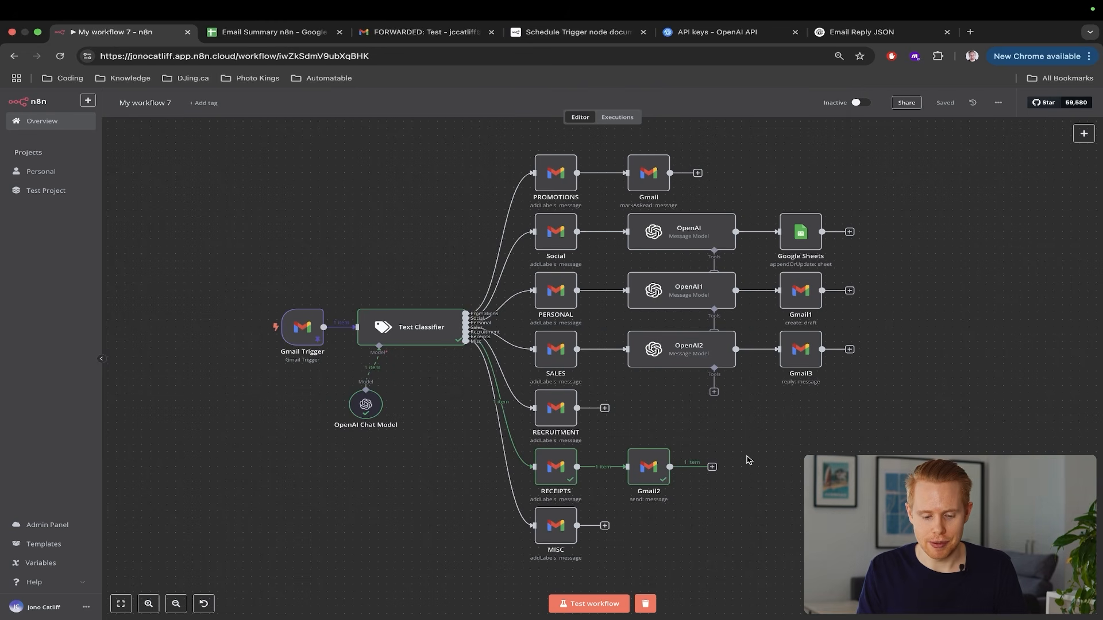
scroll(475, 497, down, 2)
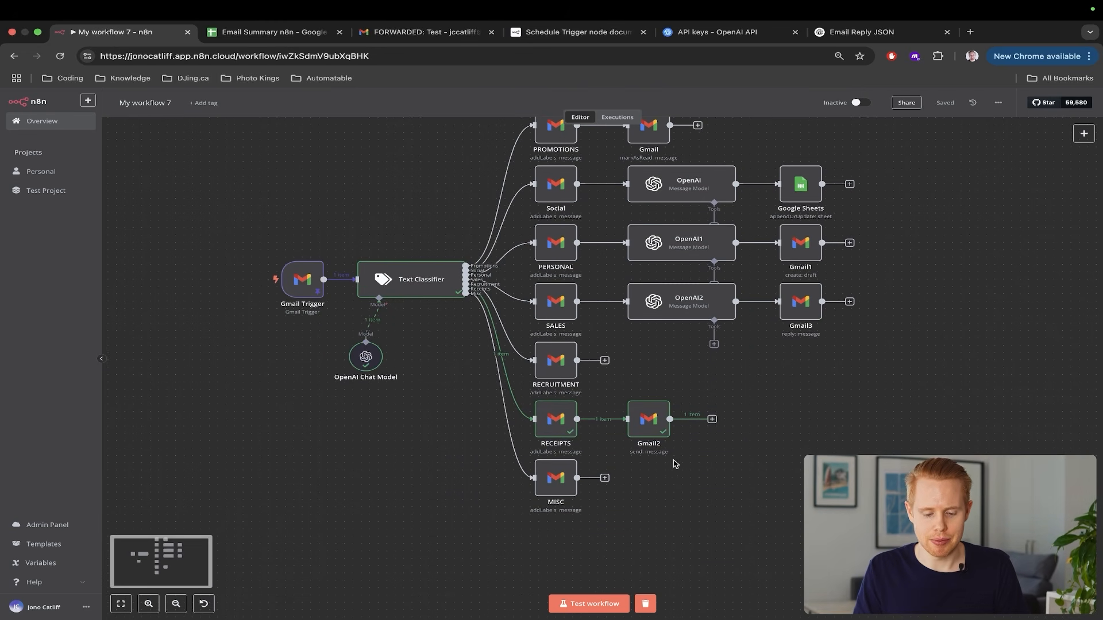
drag(697, 457, 472, 517)
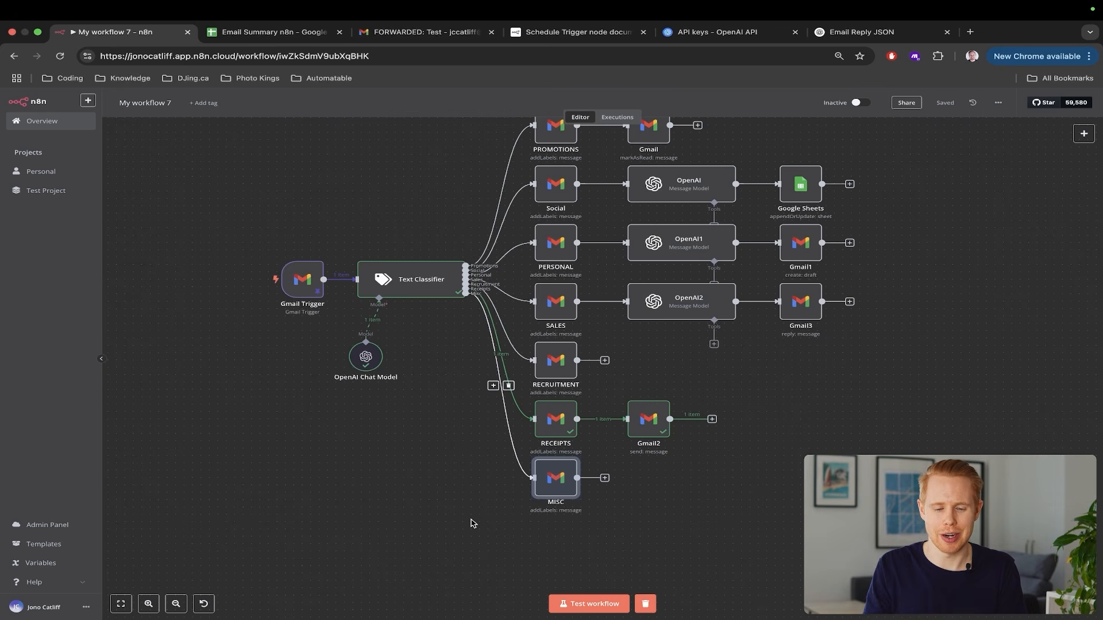
scroll(471, 523, up, 3)
mouse_move(540, 226)
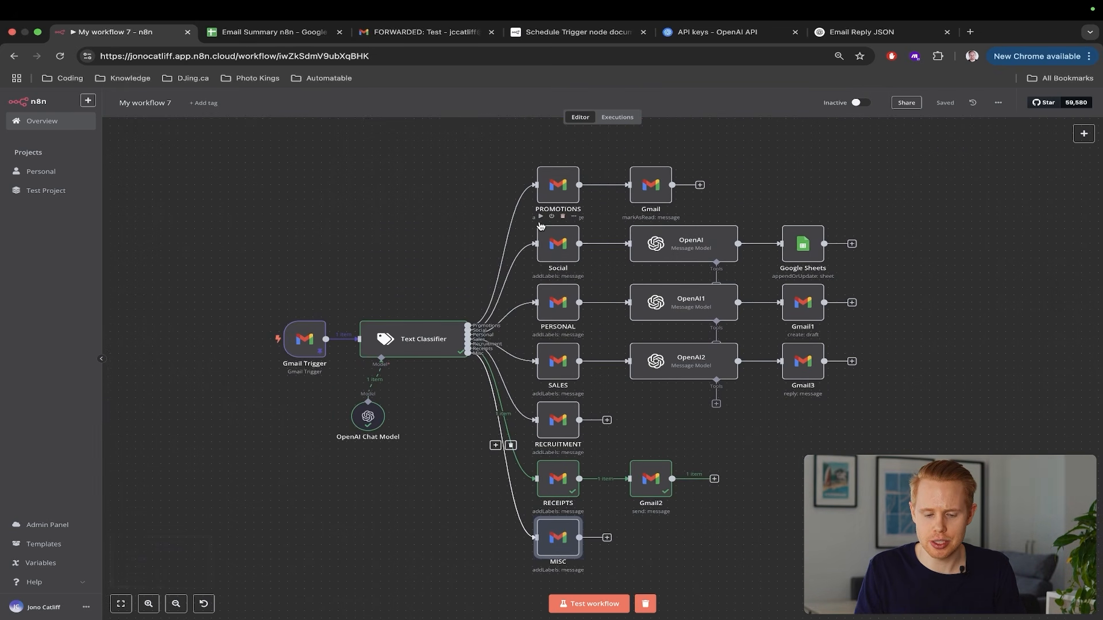
mouse_move(612, 486)
key(ctrl+Tab)
key(ctrl+Tab)
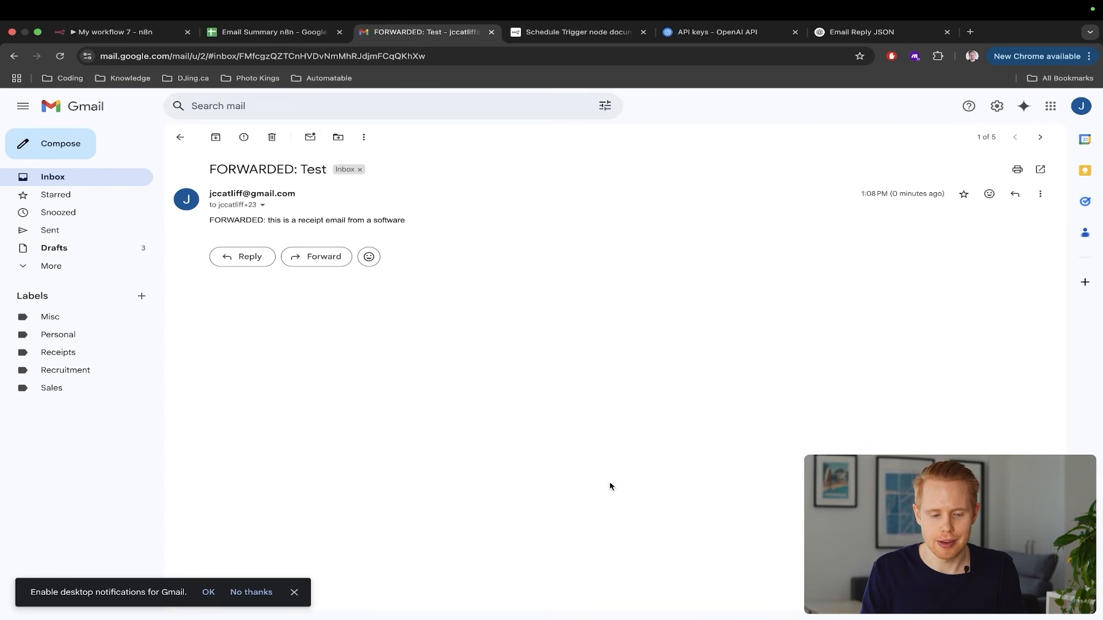
Show the Gmail inbox with the FORWARDED: Test email, then return to the n8n workflow
click(105, 181)
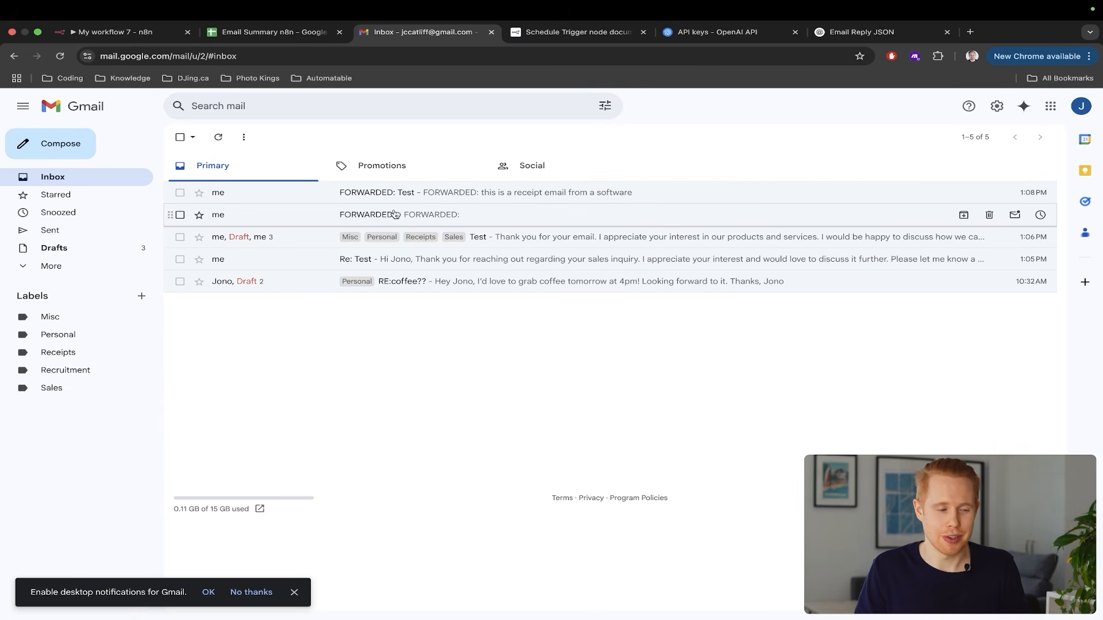
key(super+1)
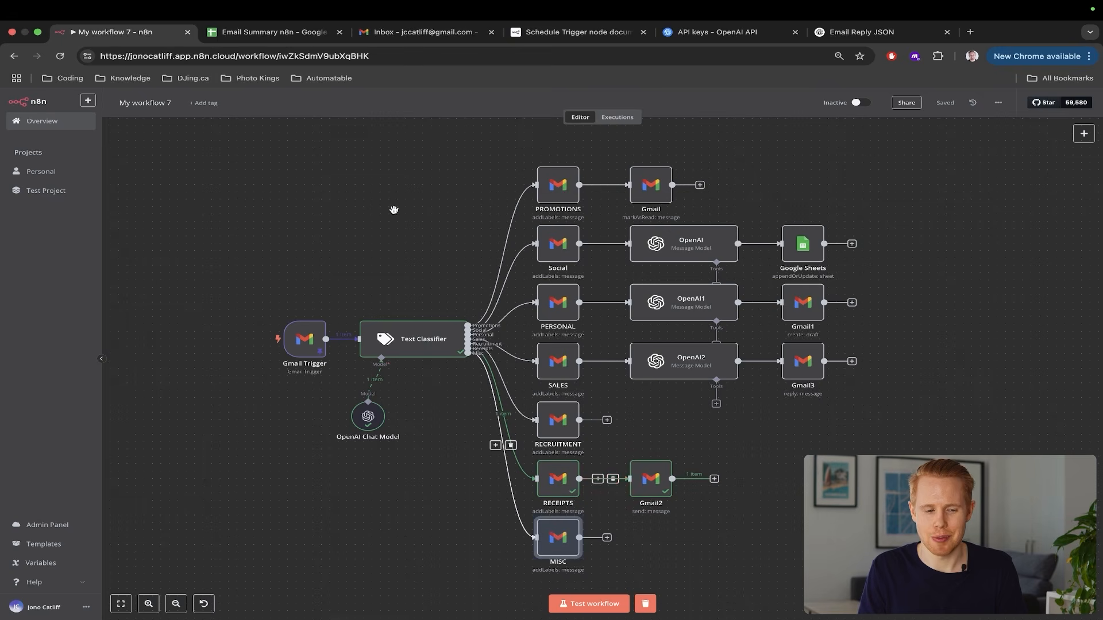